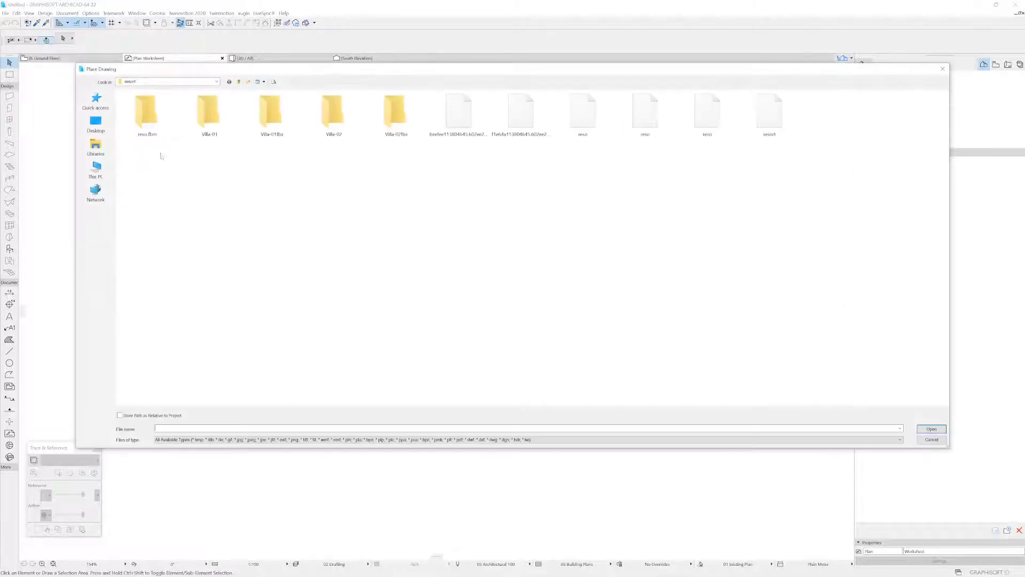
Step: Place the house floor plan image from the Downloads folder as a drawing on the Plan Worksheet
{"action": "left_click", "coordinate": [96, 102]}
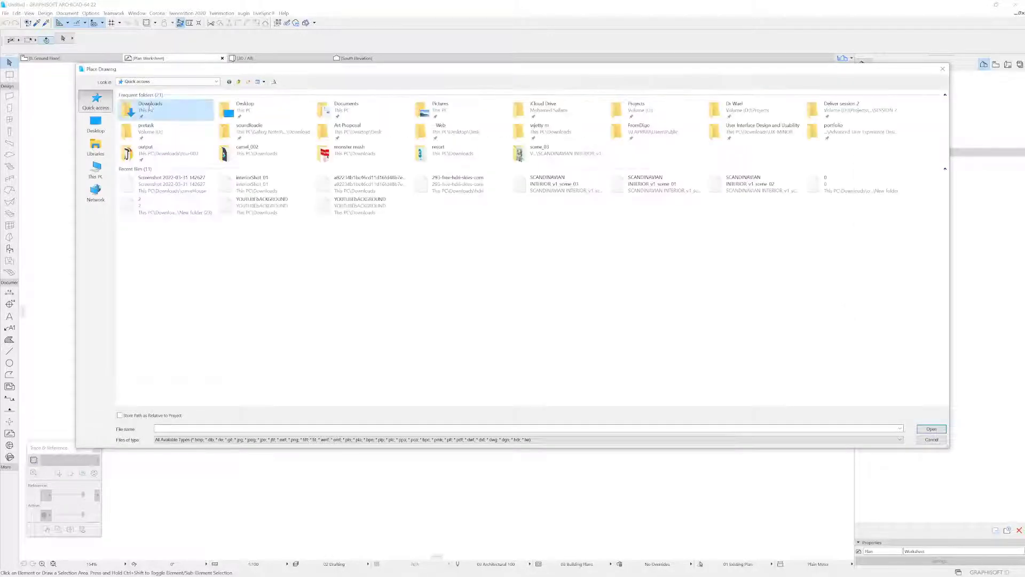
{"action": "double_click", "coordinate": [147, 109]}
{"action": "left_click", "coordinate": [151, 113]}
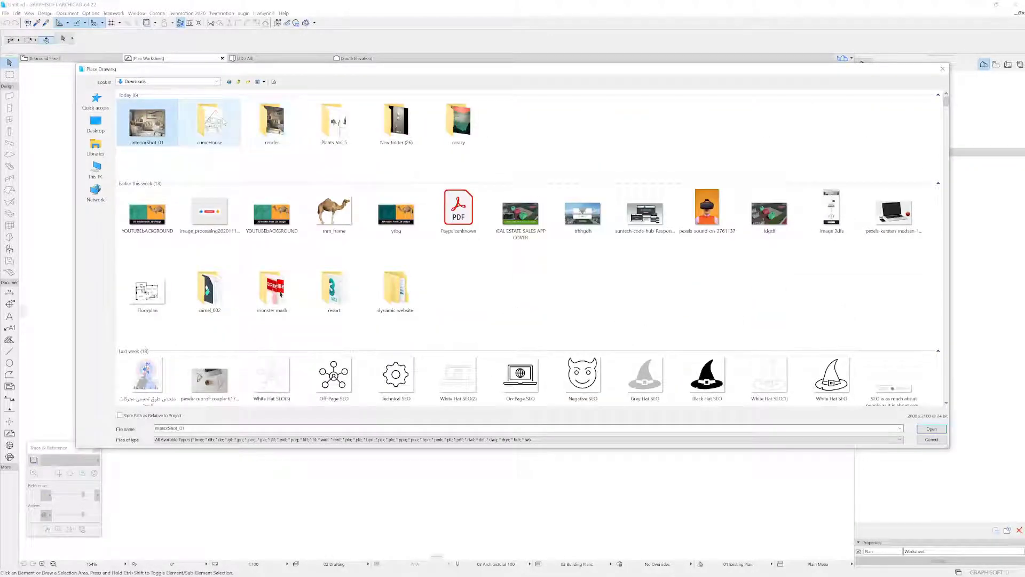
{"action": "double_click", "coordinate": [150, 114]}
{"action": "double_click", "coordinate": [150, 115]}
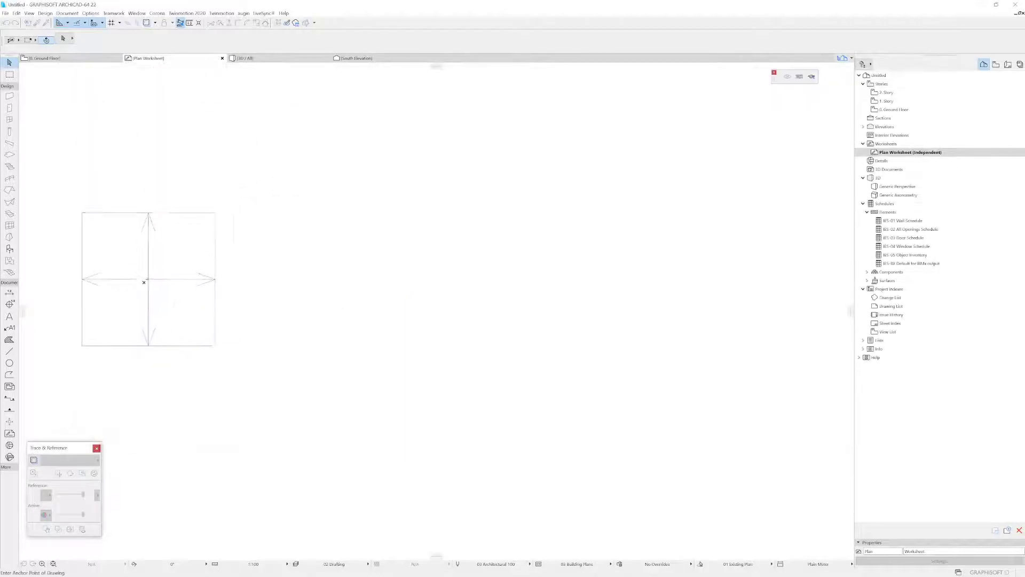
{"action": "left_click", "coordinate": [145, 283]}
{"action": "scroll", "coordinate": [260, 253], "scroll_direction": "down", "scroll_amount": 4}
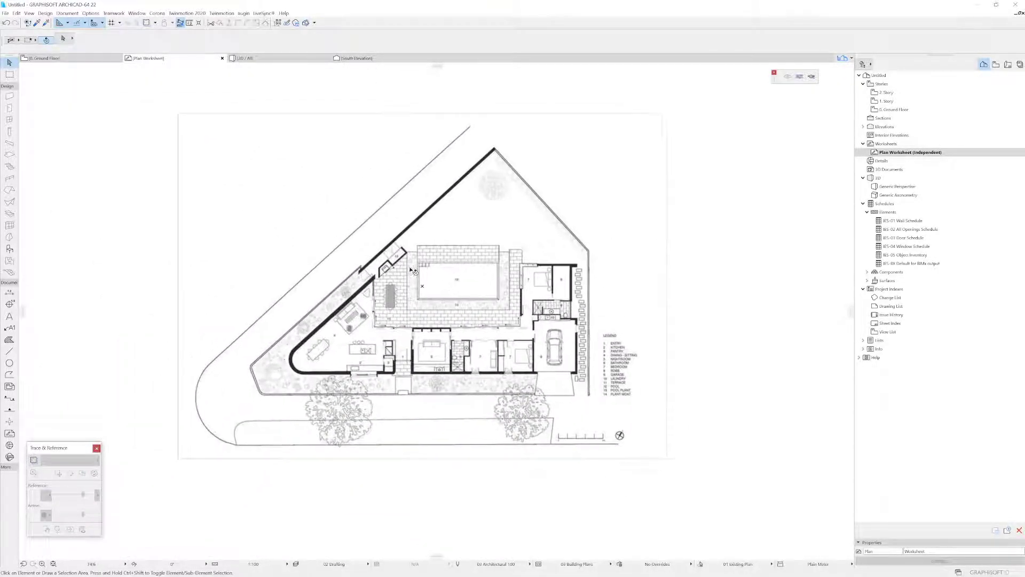
{"action": "scroll", "coordinate": [406, 276], "scroll_direction": "up", "scroll_amount": 3}
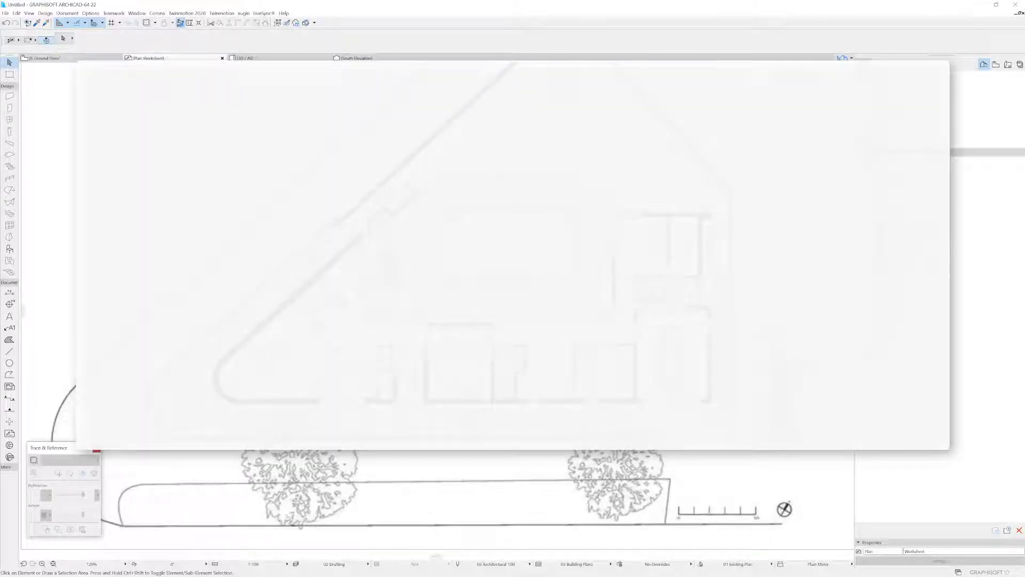
{"action": "scroll", "coordinate": [666, 377], "scroll_direction": "up", "scroll_amount": 1}
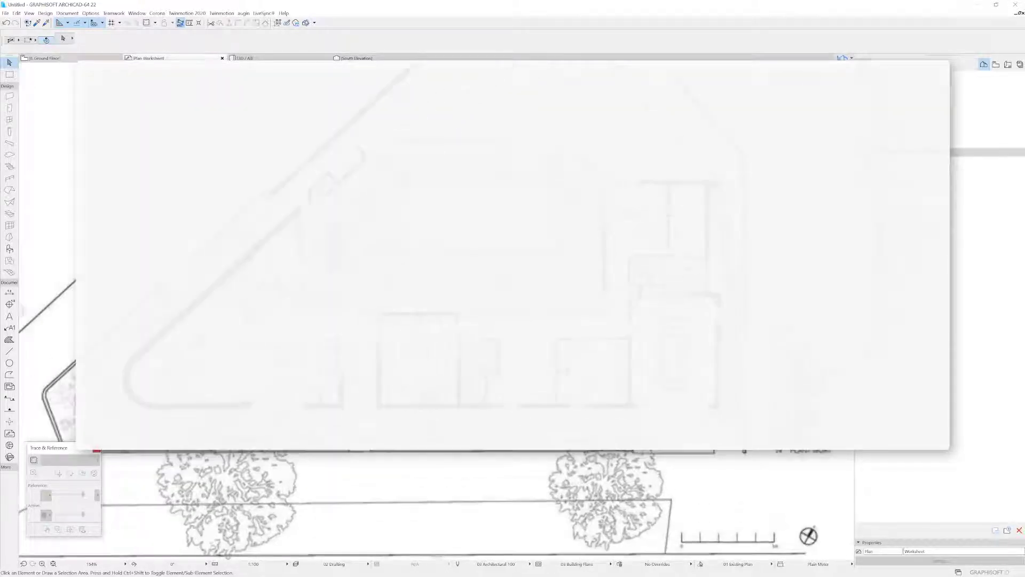
{"action": "key", "text": "m"}
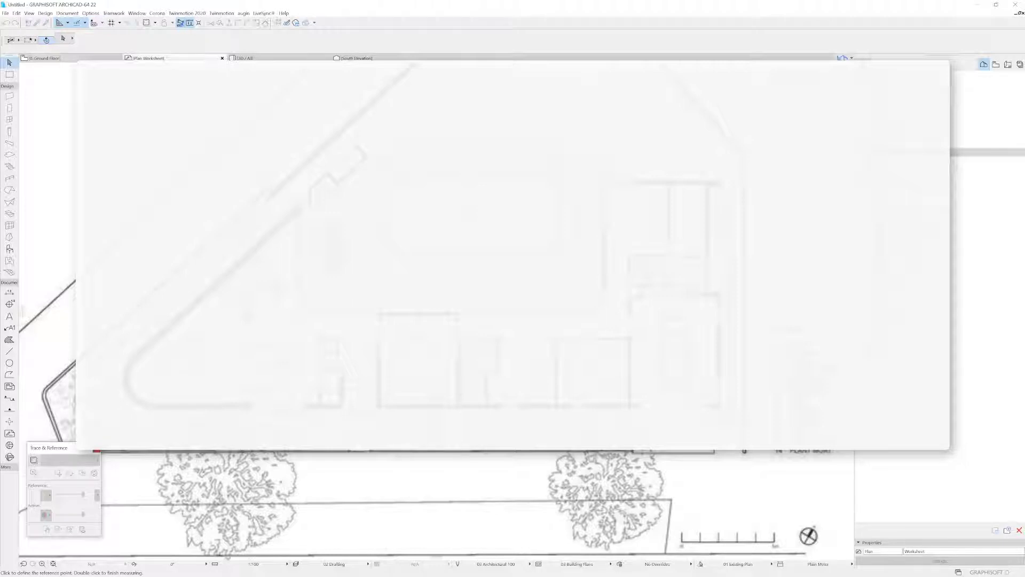
{"action": "key", "text": "Escape"}
Step: Open the Ground Floor plan and show the Plan Worksheet as its trace reference
{"action": "left_click", "coordinate": [71, 57]}
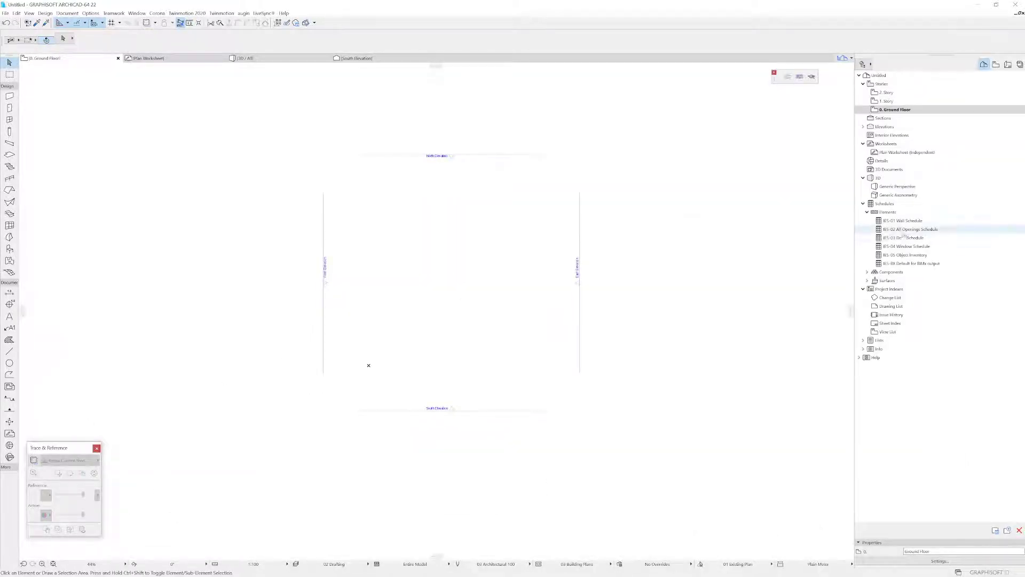
{"action": "right_click", "coordinate": [927, 153]}
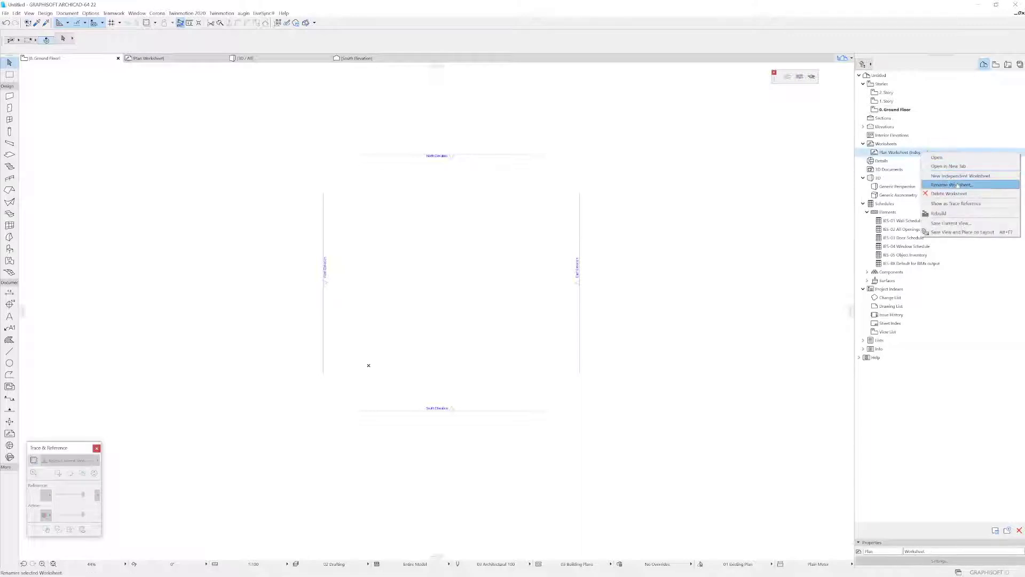
{"action": "left_click", "coordinate": [956, 203]}
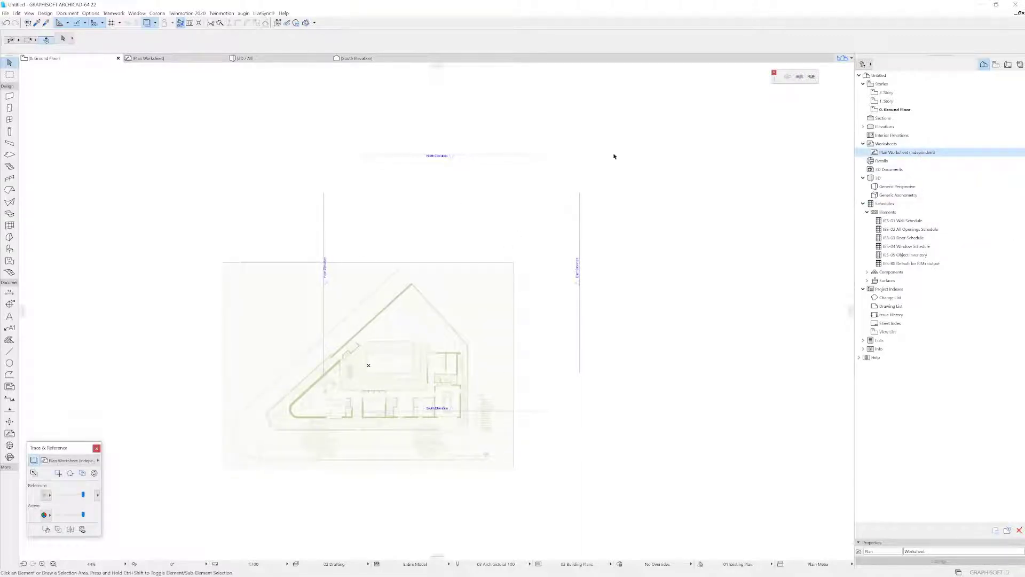
Step: Move all four elevation markers together so that they surround the traced house plan
{"action": "left_click_drag", "start_coordinate": [629, 137], "coordinate": [275, 439]}
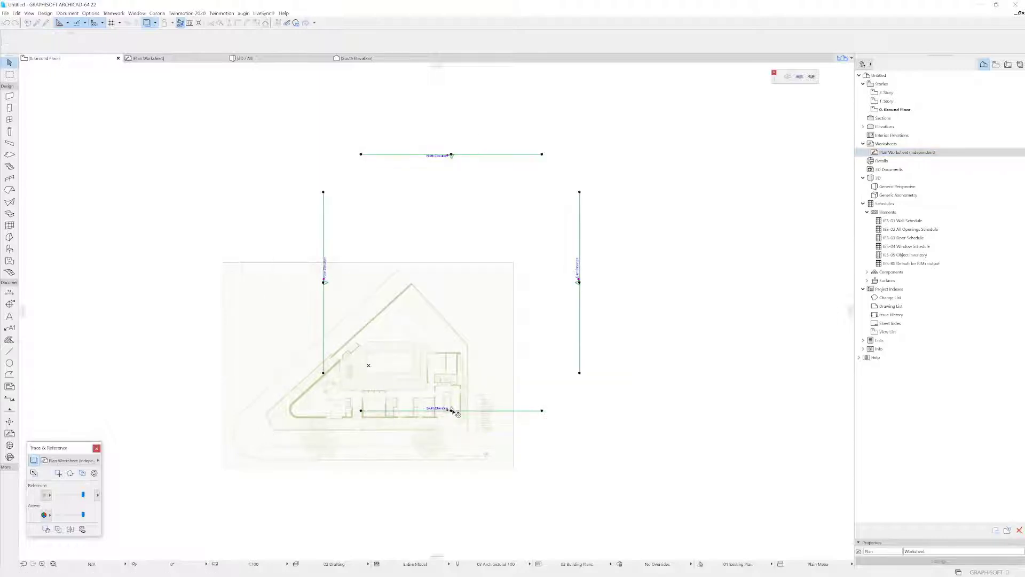
{"action": "left_click", "coordinate": [491, 411]}
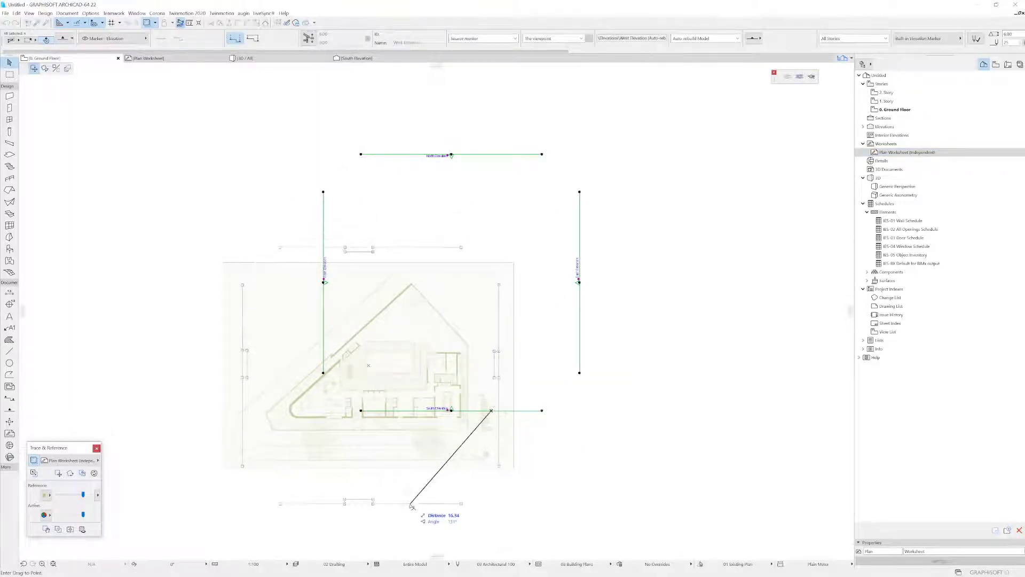
{"action": "left_click", "coordinate": [399, 511]}
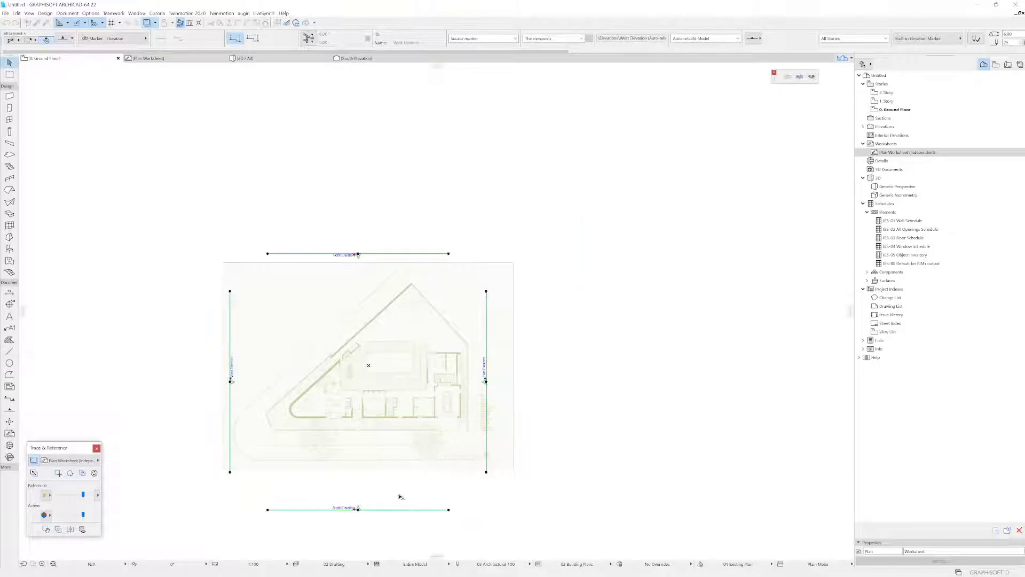
{"action": "left_click", "coordinate": [592, 311]}
Step: Try to measure the thick diagonal wall on the traced plan
{"action": "scroll", "coordinate": [325, 390], "scroll_direction": "up", "scroll_amount": 5}
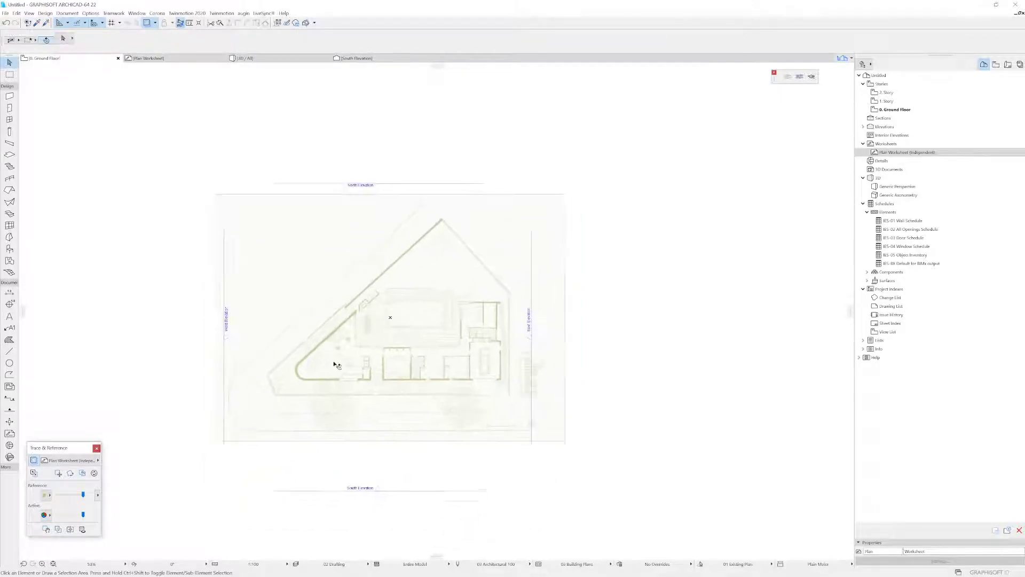
{"action": "scroll", "coordinate": [356, 252], "scroll_direction": "up", "scroll_amount": 6}
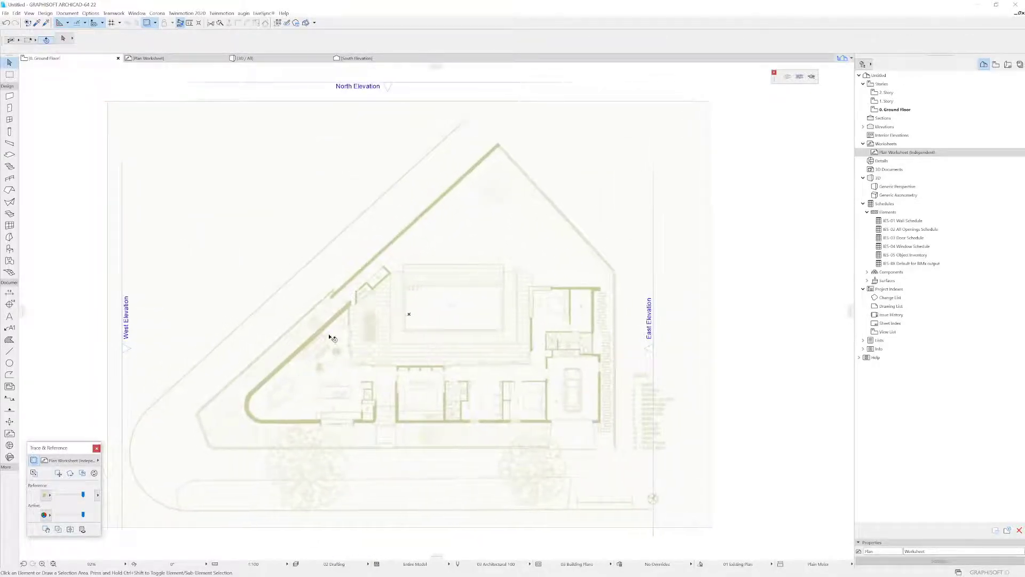
{"action": "key", "text": "m"}
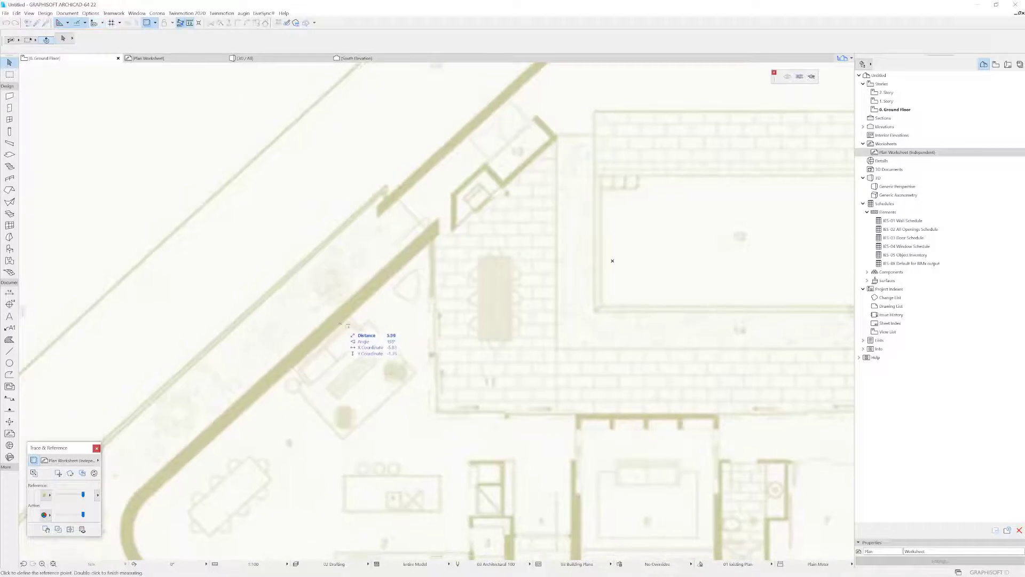
{"action": "key", "text": "Escape"}
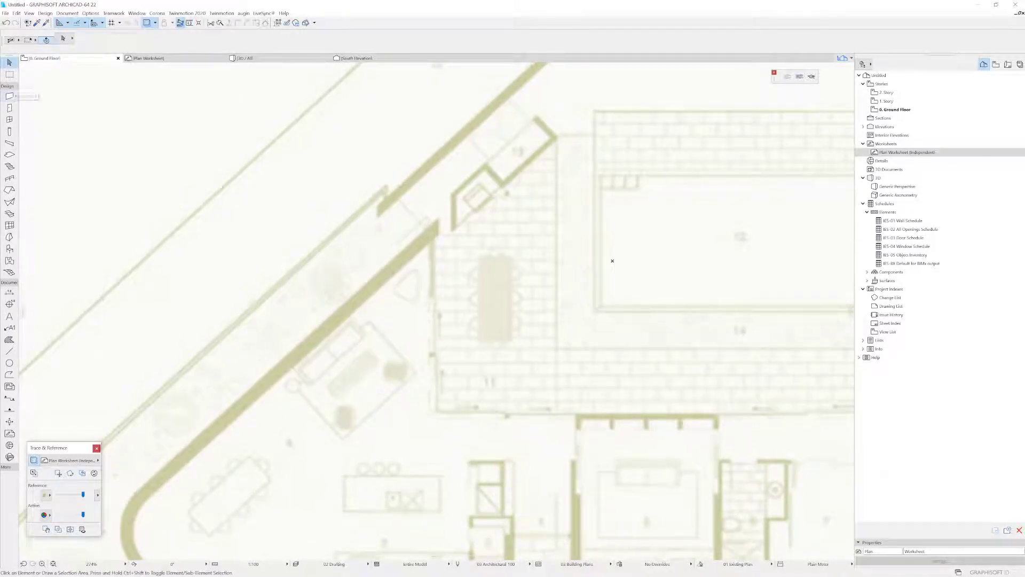
Step: Open the Wall tool's default settings and set the wall top to Not Linked
{"action": "key", "text": "w"}
{"action": "key", "text": "ctrl+t"}
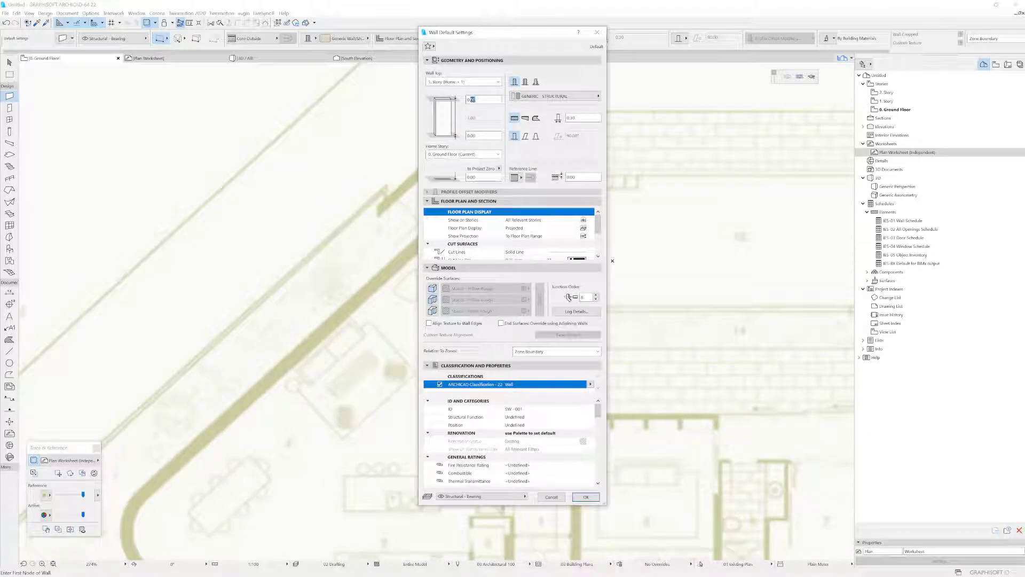
{"action": "left_click", "coordinate": [463, 82]}
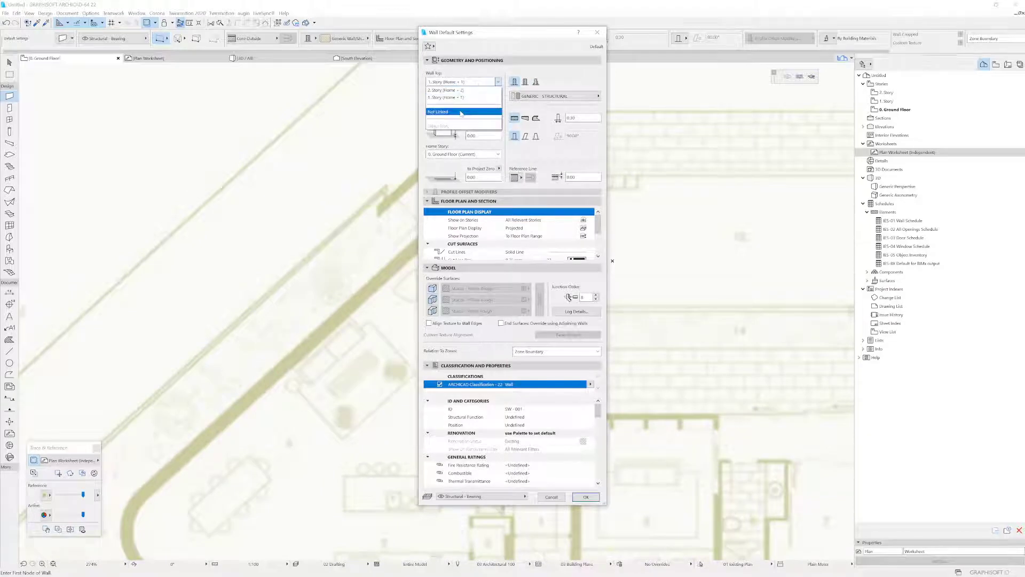
{"action": "left_click", "coordinate": [461, 113]}
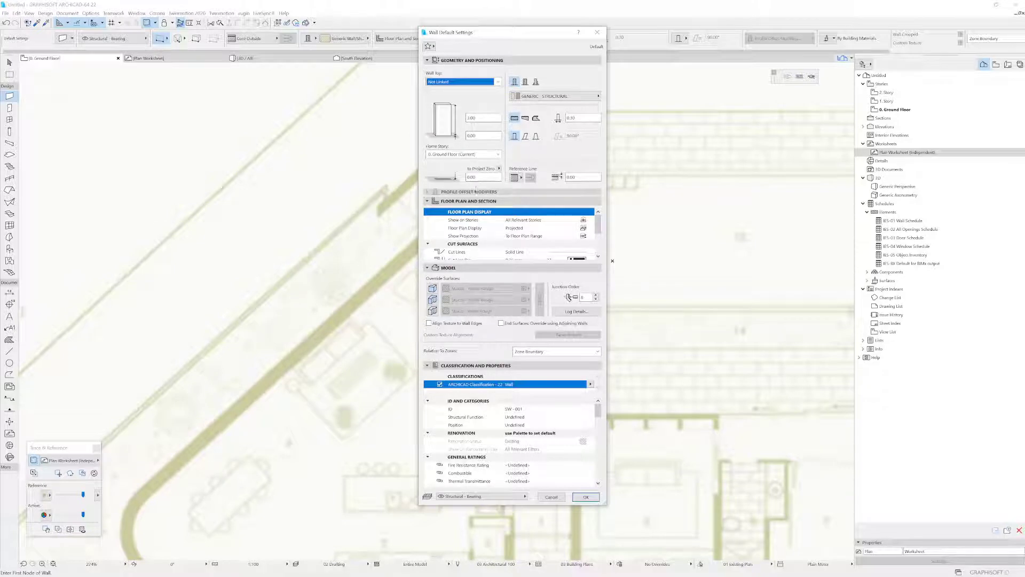
{"action": "key", "text": "Tab"}
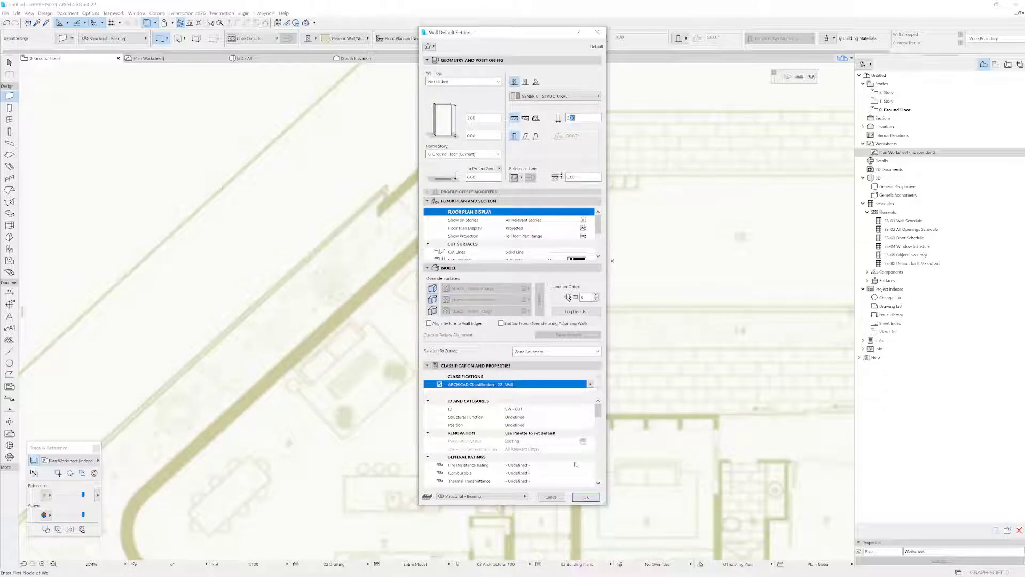
Step: Override all three default wall surfaces and assign Brick - Red Herringbone to the first one
{"action": "left_click", "coordinate": [432, 289]}
{"action": "left_click", "coordinate": [432, 300]}
{"action": "left_click", "coordinate": [432, 311]}
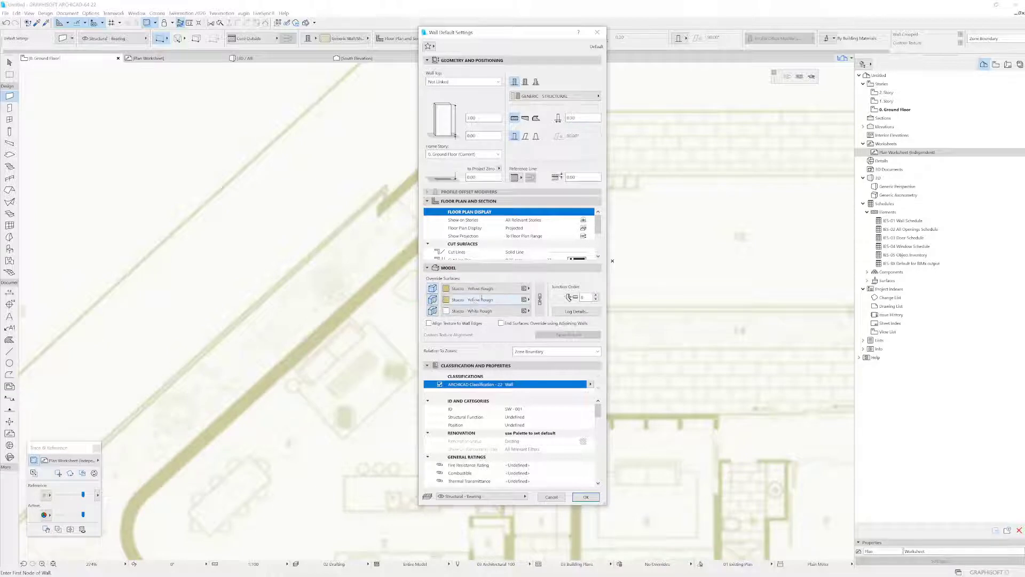
{"action": "left_click", "coordinate": [523, 289]}
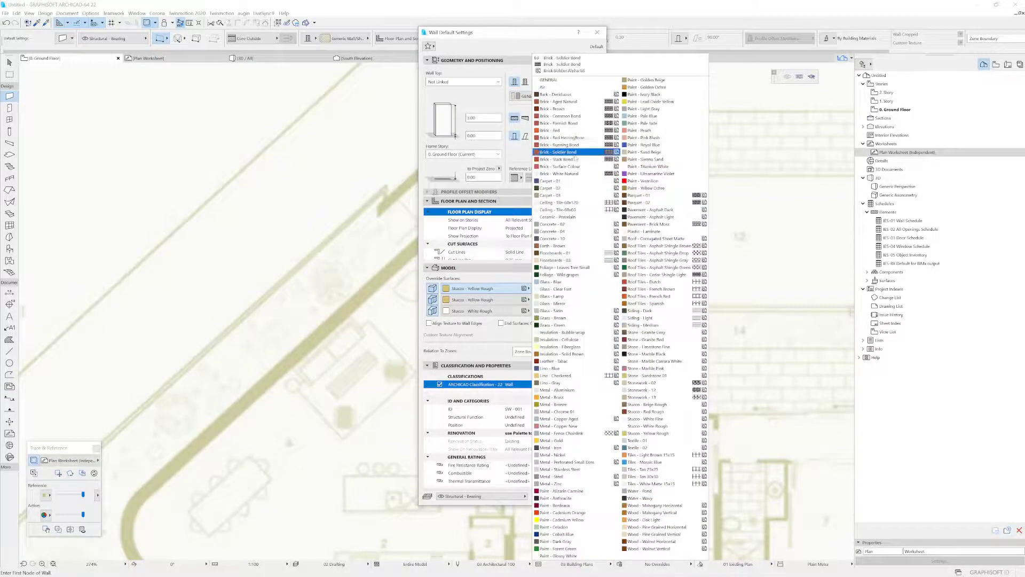
{"action": "left_click", "coordinate": [566, 137]}
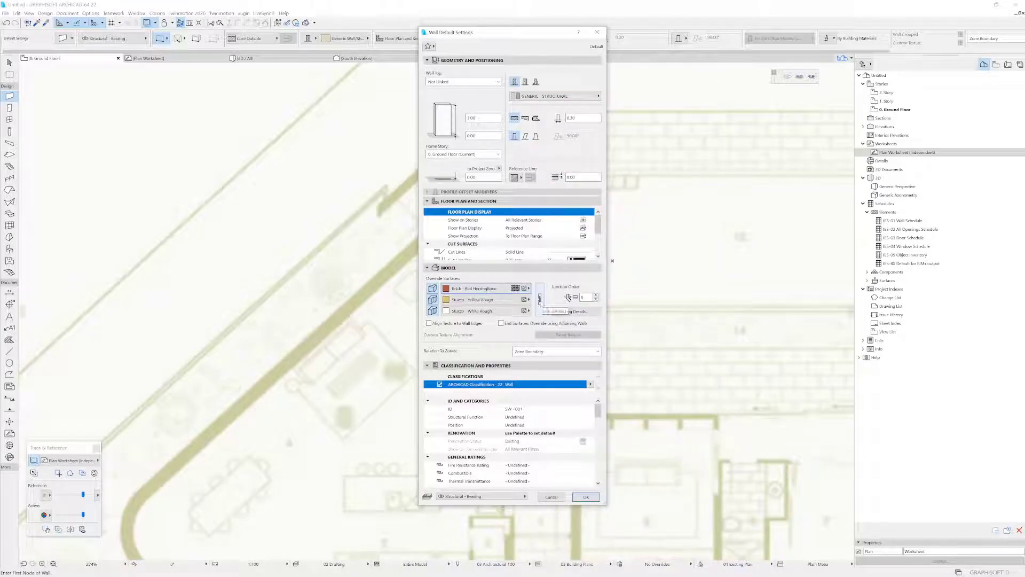
{"action": "left_click", "coordinate": [584, 496]}
Step: Trace a chained wall down the diagonal wall, straight across the rounded corner, along the lower facade and up the short return at the entry
{"action": "middle_click_drag", "start_coordinate": [501, 192], "coordinate": [551, 189]}
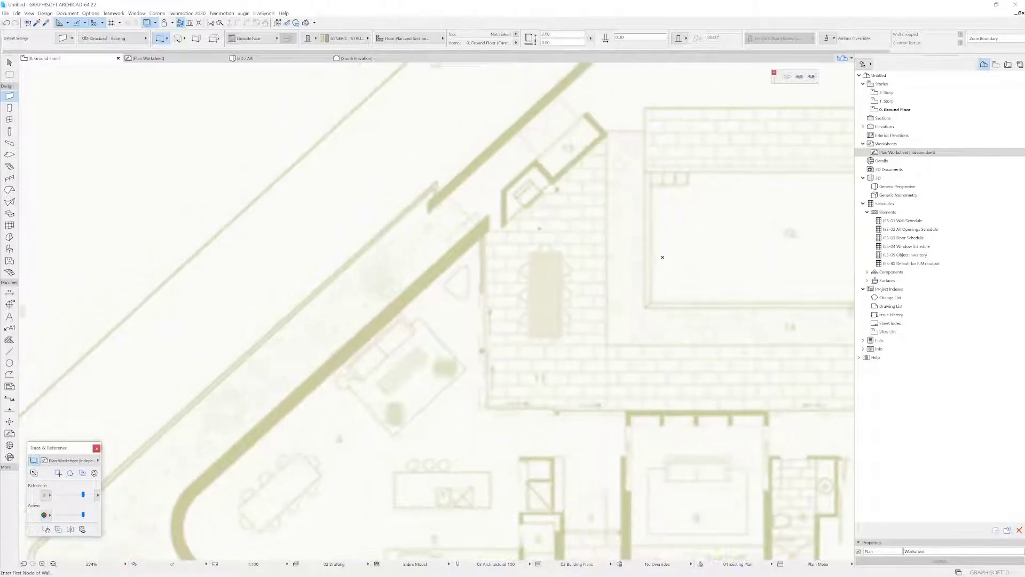
{"action": "left_click", "coordinate": [490, 217]}
{"action": "middle_click_drag", "start_coordinate": [415, 326], "coordinate": [442, 165]}
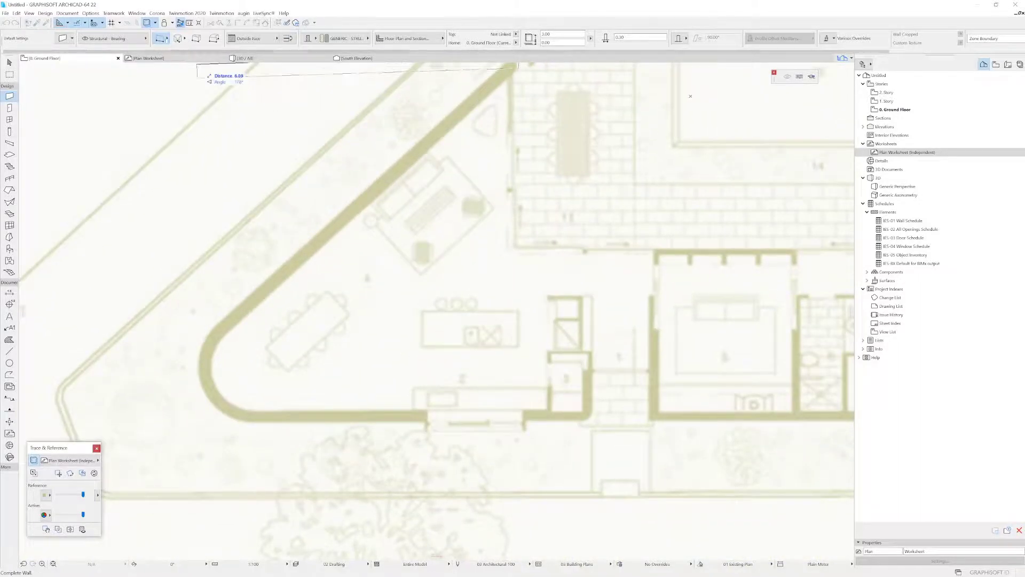
{"action": "left_click", "coordinate": [162, 39]}
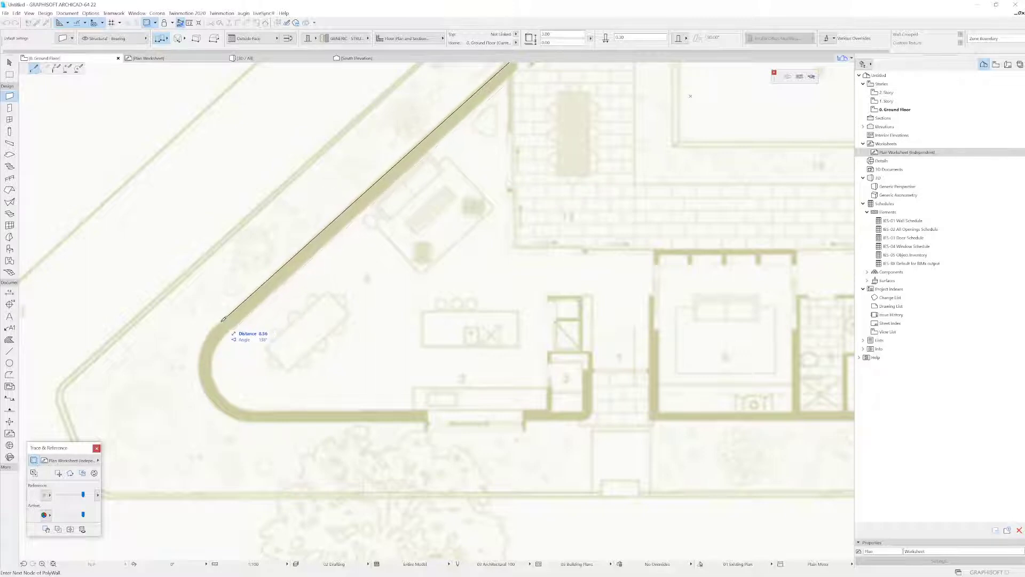
{"action": "left_click", "coordinate": [221, 323]}
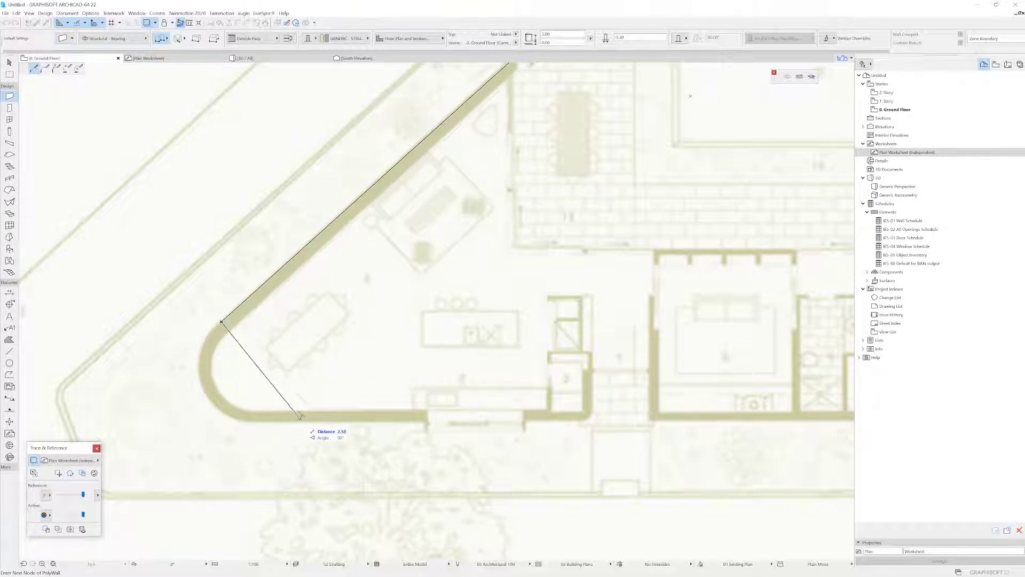
{"action": "left_click", "coordinate": [278, 419]}
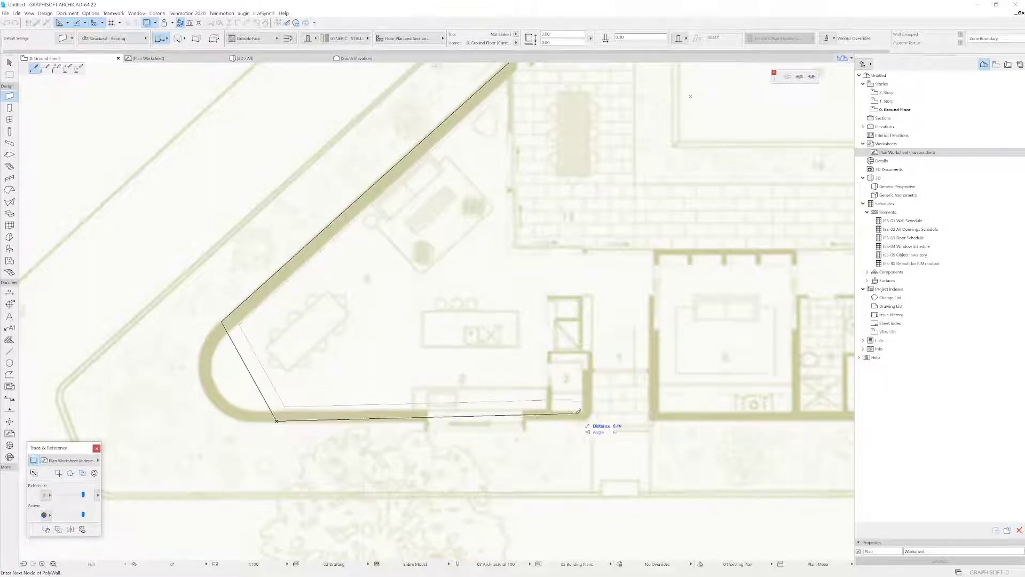
{"action": "middle_click_drag", "start_coordinate": [601, 405], "coordinate": [463, 396]}
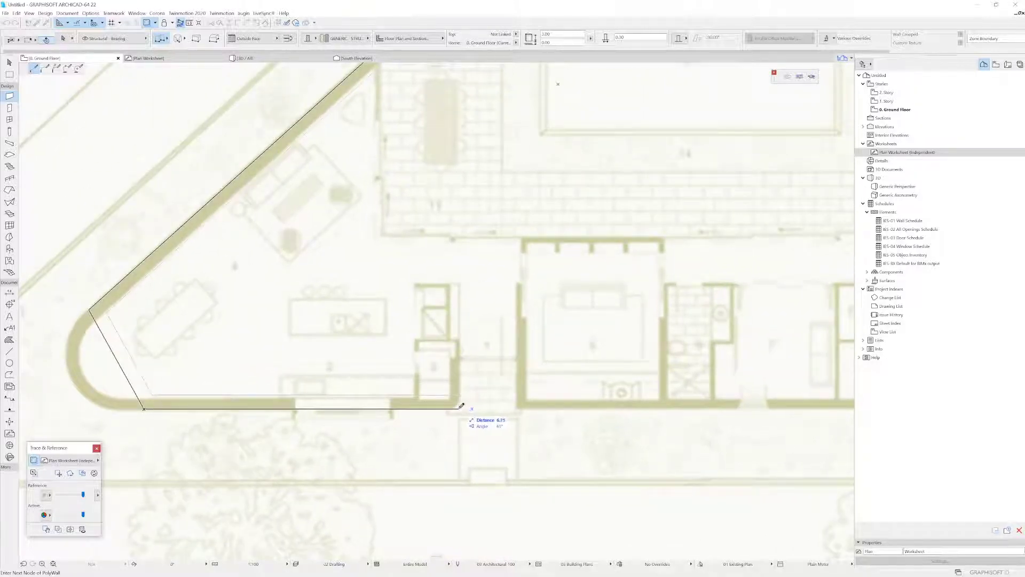
{"action": "left_click", "coordinate": [459, 408]}
{"action": "double_click", "coordinate": [458, 357]}
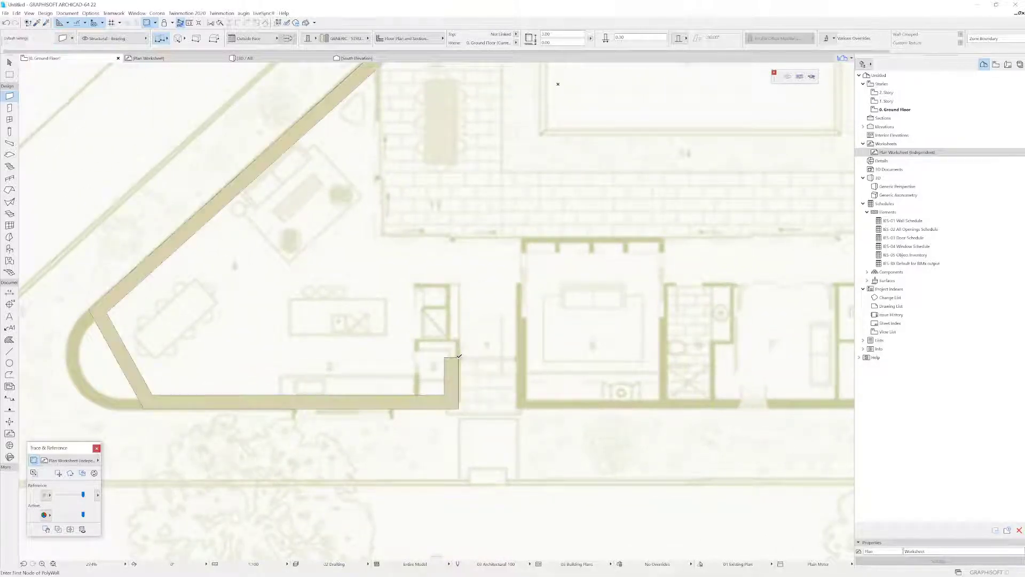
Step: Curve the wall segment across the rounded corner to match the traced plan, with an arc radius of about 1.23 m
{"action": "middle_click_drag", "start_coordinate": [226, 383], "coordinate": [354, 380]}
{"action": "key", "text": "Escape"}
{"action": "left_click", "coordinate": [250, 366]}
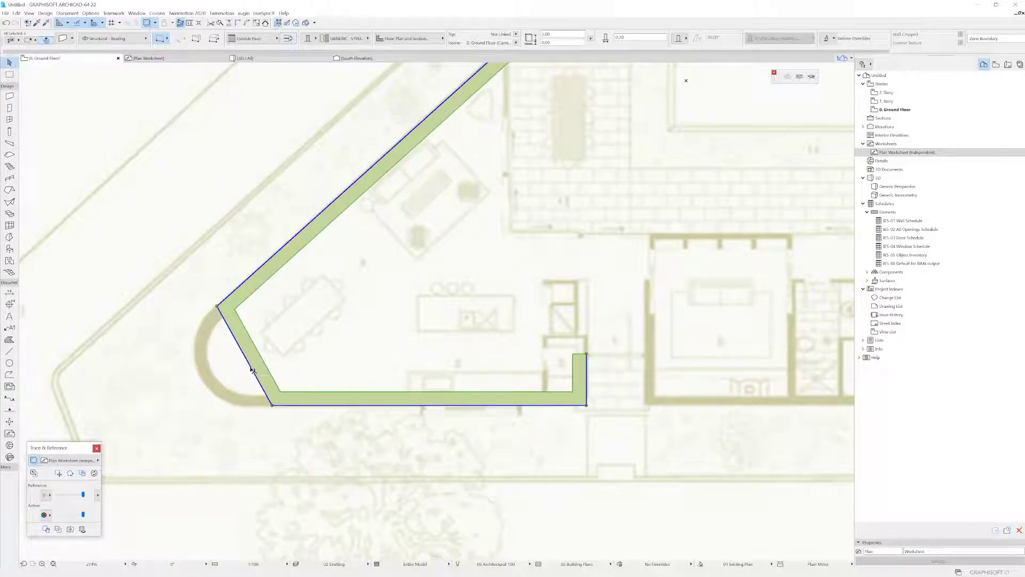
{"action": "left_click", "coordinate": [251, 370]}
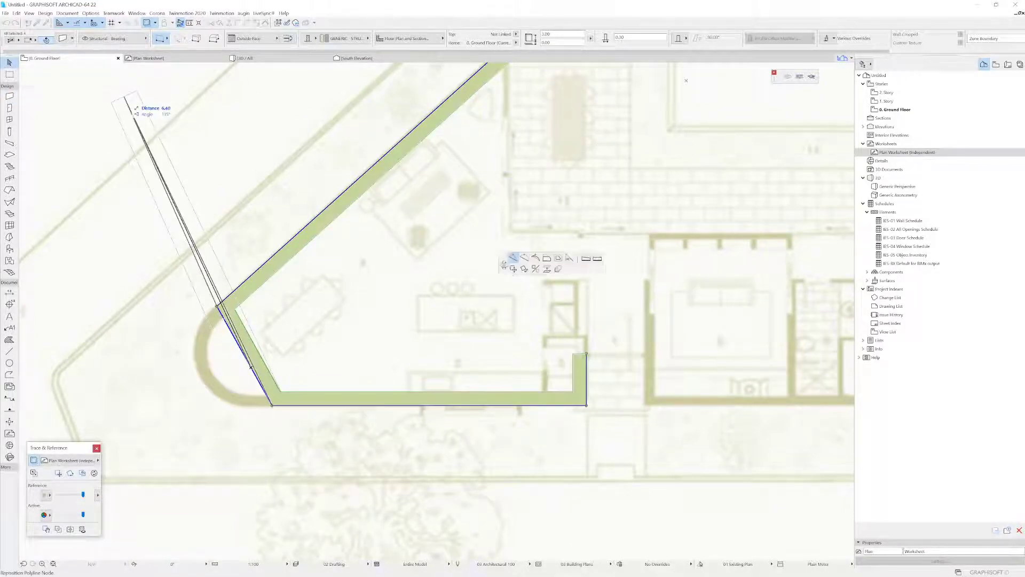
{"action": "left_click", "coordinate": [496, 236]}
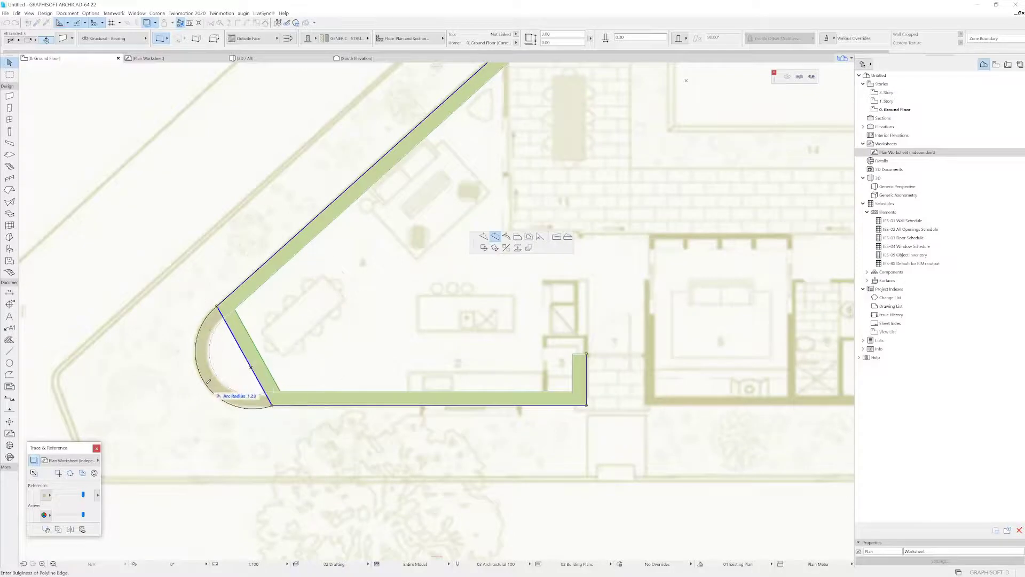
{"action": "left_click", "coordinate": [207, 382]}
{"action": "scroll", "coordinate": [205, 381], "scroll_direction": "up", "scroll_amount": 3}
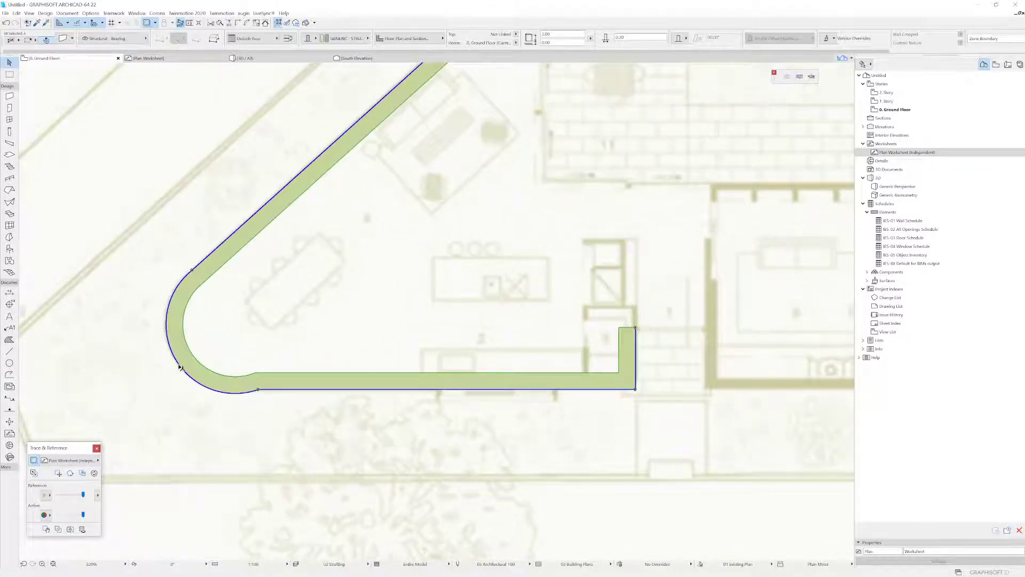
Step: Adjust the arc of the curved corner wall outward to match the rounded corner on the traced plan
{"action": "left_click", "coordinate": [180, 367]}
{"action": "left_click", "coordinate": [183, 355]}
{"action": "scroll", "coordinate": [184, 356], "scroll_direction": "up", "scroll_amount": 5}
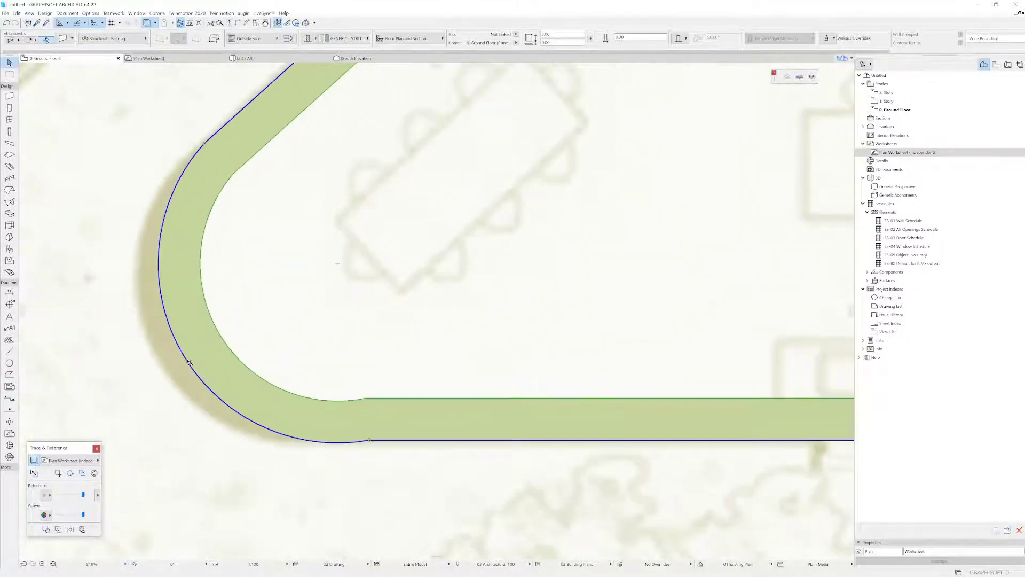
{"action": "left_click", "coordinate": [188, 362]}
{"action": "left_click", "coordinate": [197, 356]}
{"action": "left_click", "coordinate": [196, 356]}
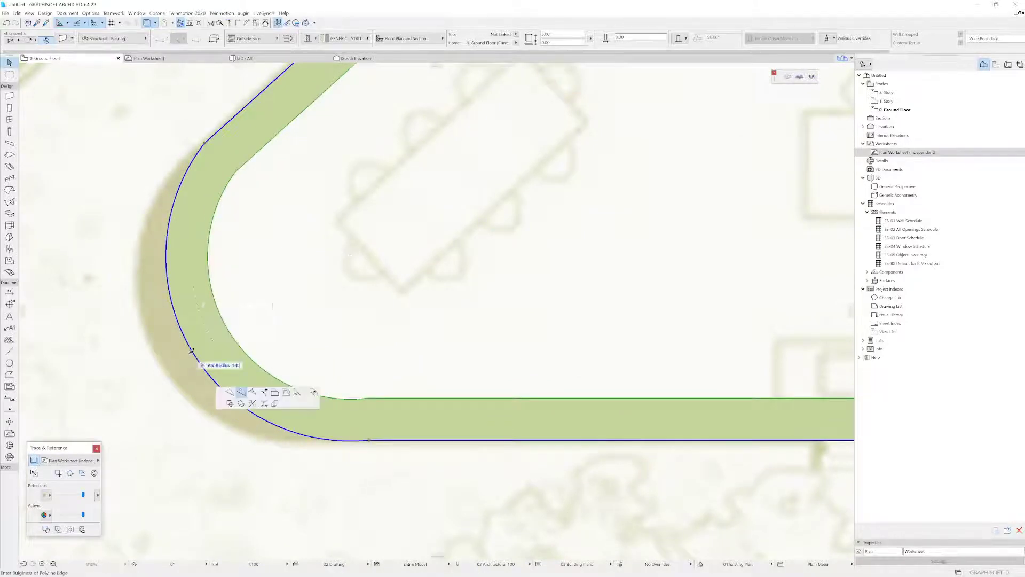
{"action": "left_click", "coordinate": [161, 357]}
{"action": "key", "text": "Escape"}
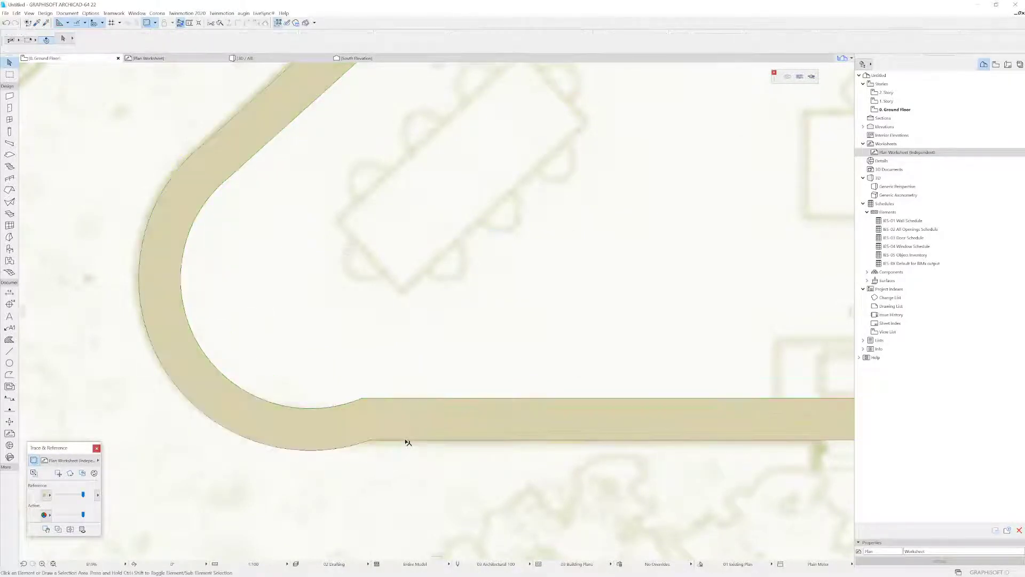
{"action": "left_click", "coordinate": [408, 441]}
{"action": "left_click", "coordinate": [372, 441]}
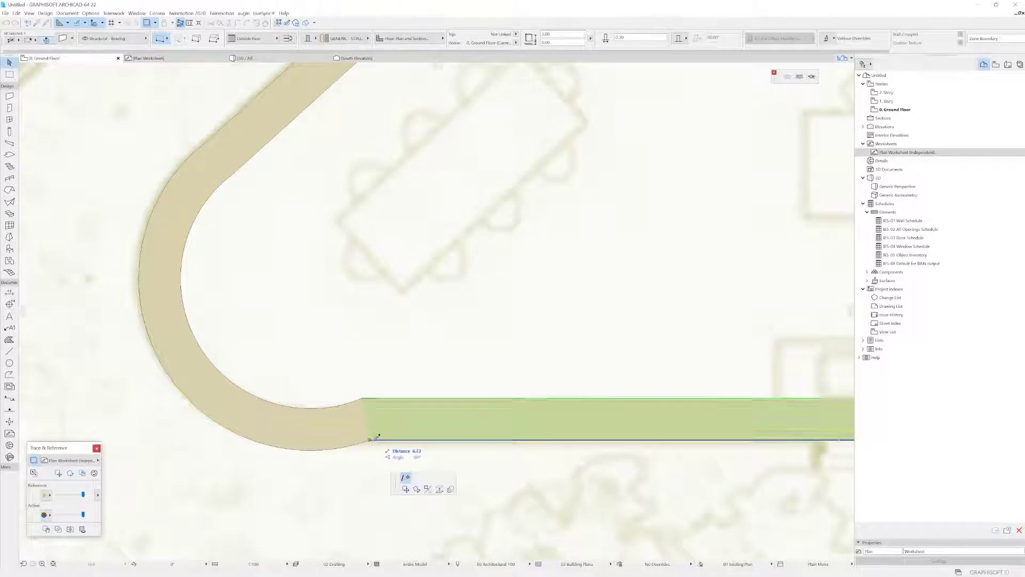
{"action": "key", "text": "Escape"}
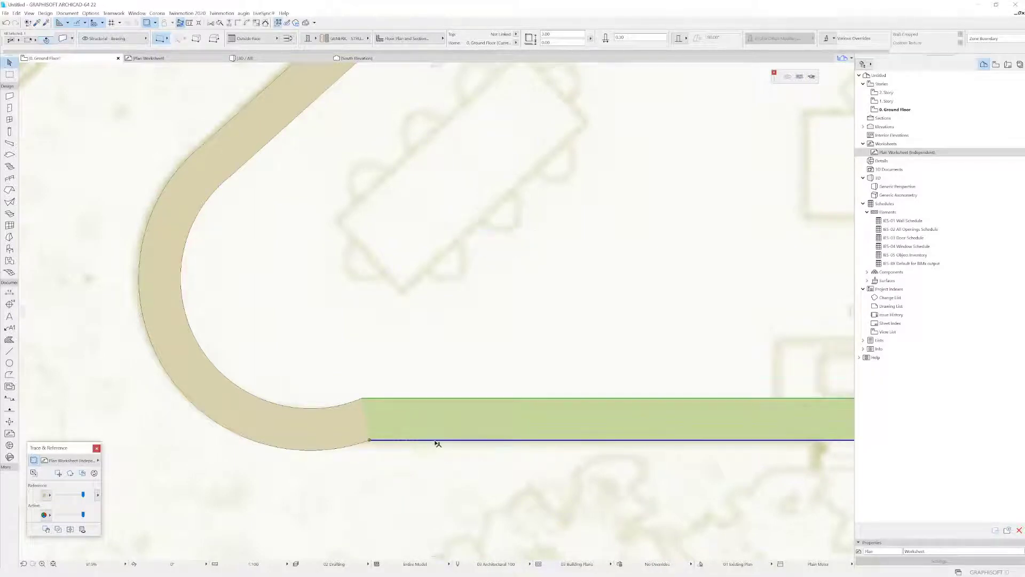
{"action": "key", "text": "Escape"}
Step: Delete the curved corner wall and intersect the diagonal and lower facade walls so they meet at a sharp corner
{"action": "scroll", "coordinate": [453, 384], "scroll_direction": "down", "scroll_amount": 2}
{"action": "middle_click_drag", "start_coordinate": [453, 382], "coordinate": [384, 368]}
{"action": "left_click", "coordinate": [289, 378]}
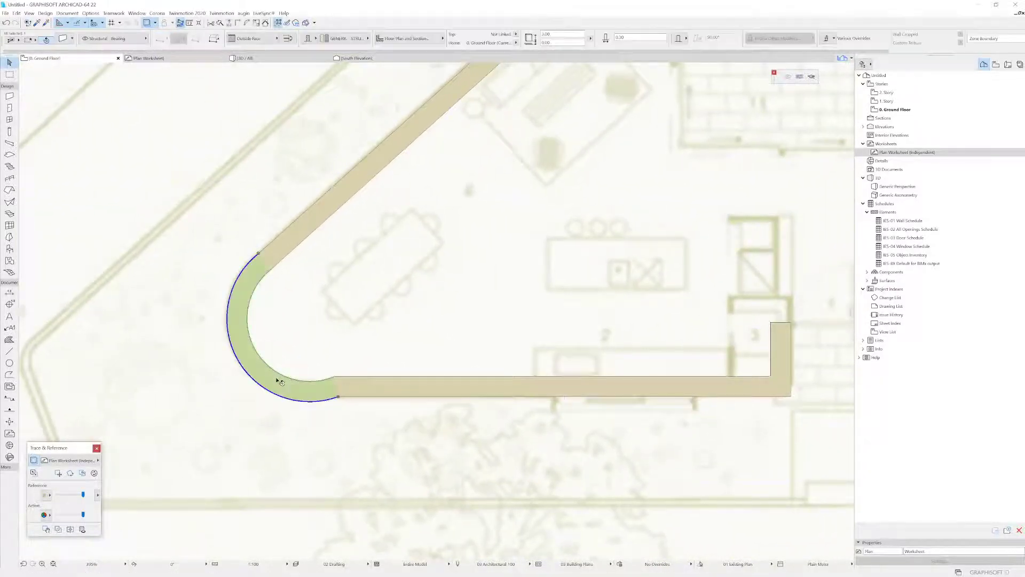
{"action": "key", "text": "Delete"}
{"action": "left_click", "coordinate": [351, 388]}
{"action": "left_click", "coordinate": [293, 235], "text": "shift"}
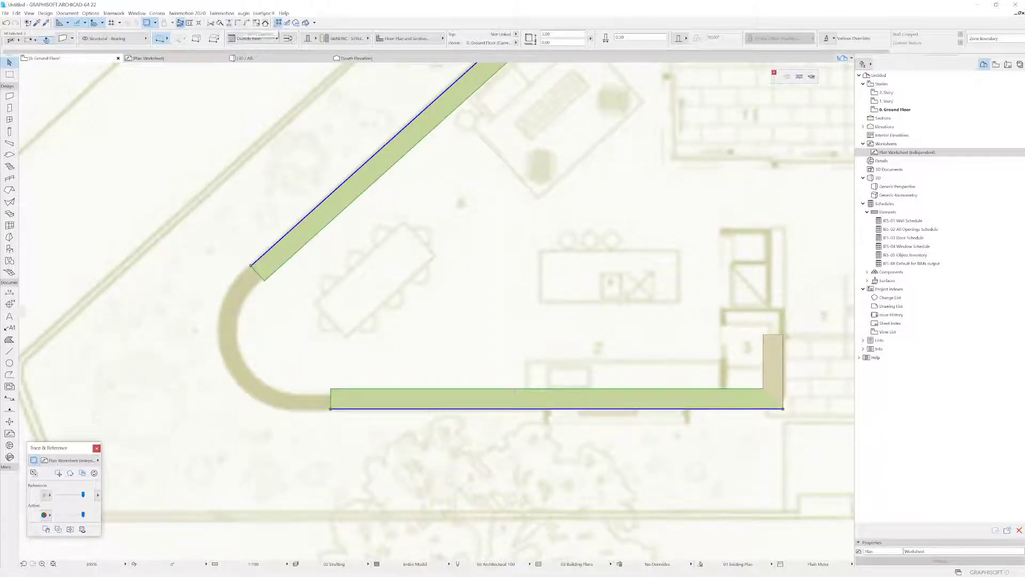
{"action": "left_click", "coordinate": [246, 23]}
{"action": "left_click", "coordinate": [444, 168]}
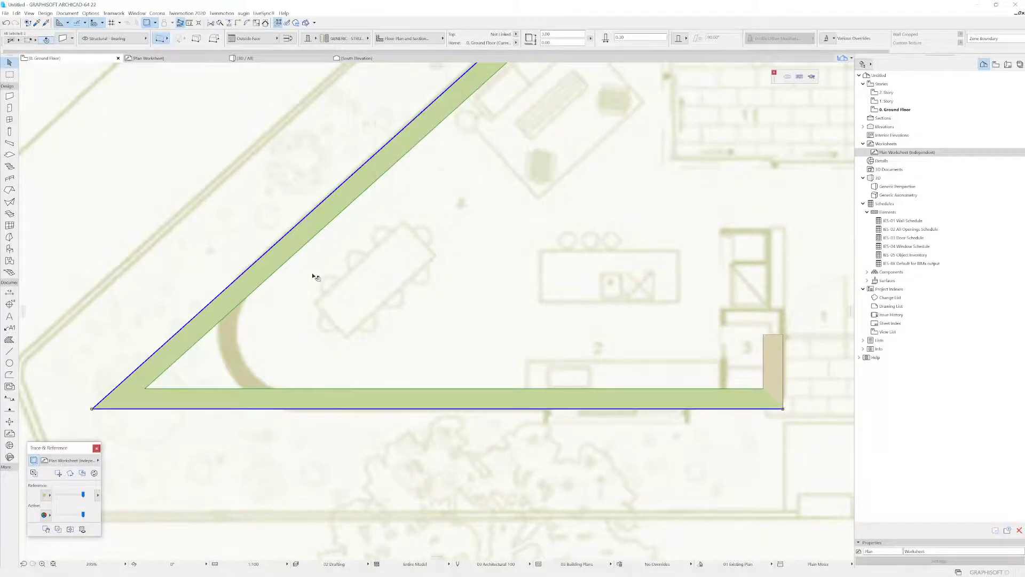
Step: Try to fillet the sharp corner between the diagonal and lower facade walls with the preset radius, and undo it
{"action": "left_click", "coordinate": [92, 409]}
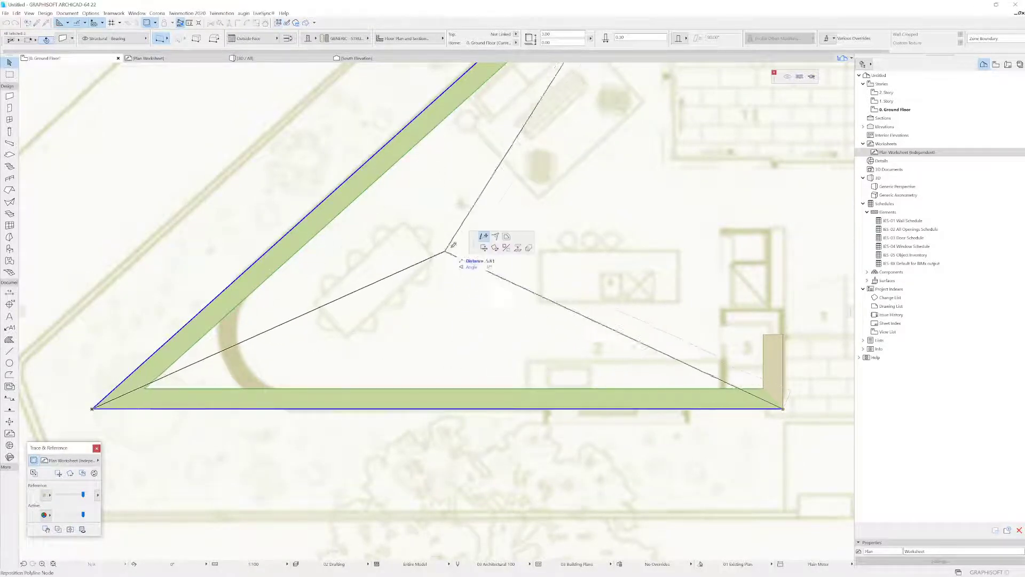
{"action": "left_click", "coordinate": [495, 236]}
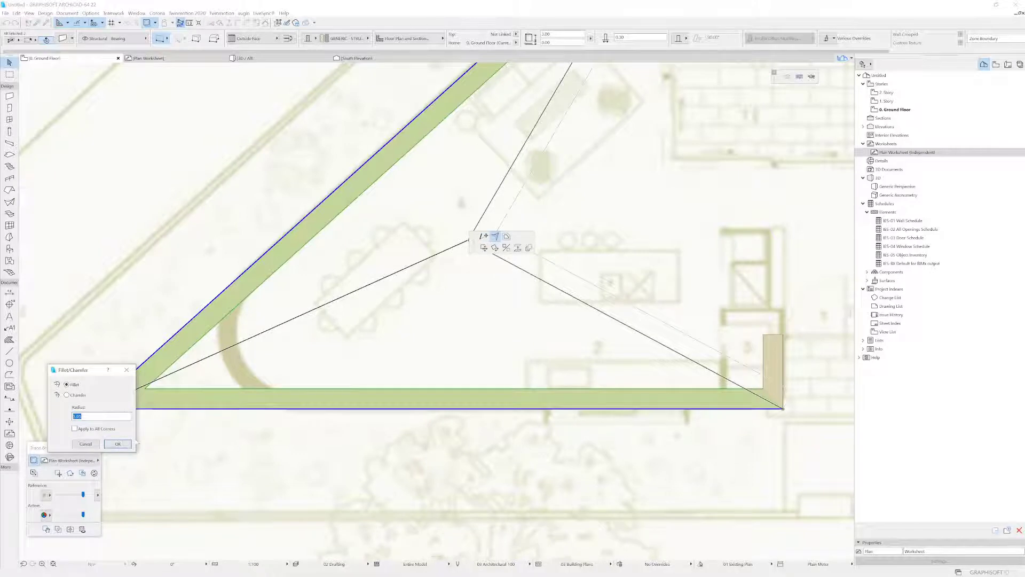
{"action": "left_click", "coordinate": [117, 443]}
{"action": "scroll", "coordinate": [305, 360], "scroll_direction": "down", "scroll_amount": 2}
{"action": "key", "text": "ctrl+z"}
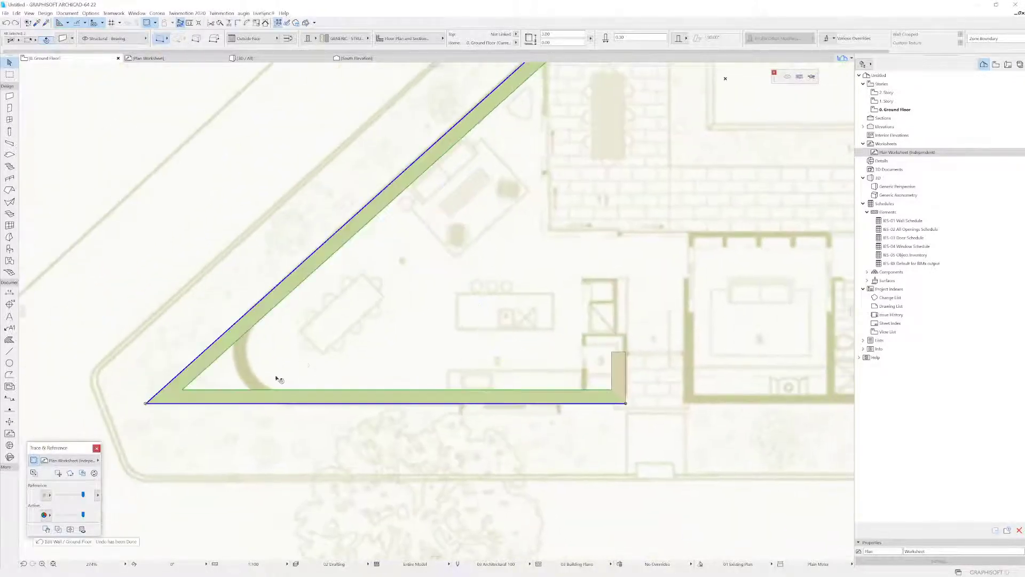
{"action": "left_click", "coordinate": [147, 407]}
{"action": "left_click", "coordinate": [192, 448]}
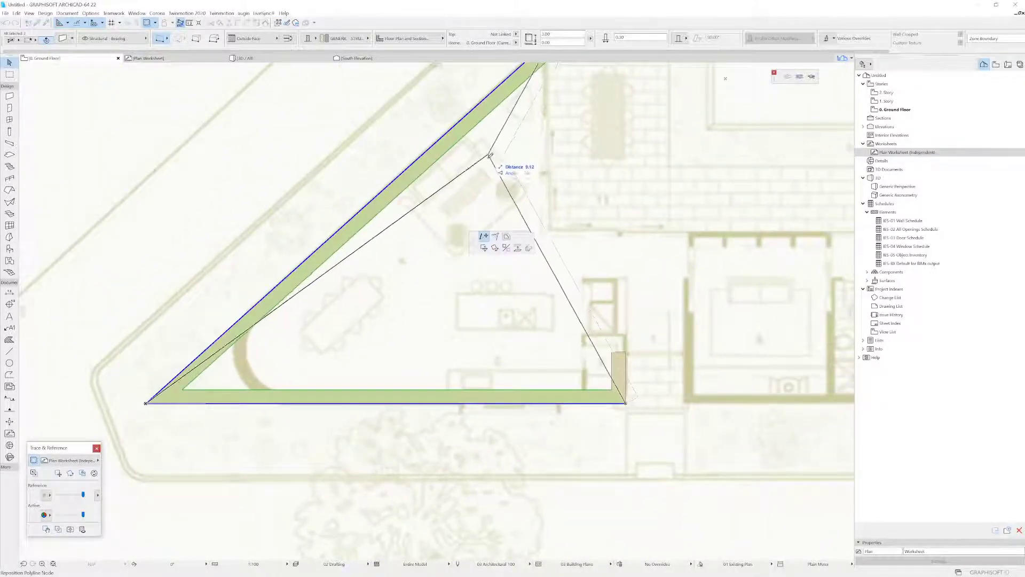
{"action": "key", "text": "Escape"}
Step: Measure the radius of the rounded corner on the traced plan
{"action": "scroll", "coordinate": [259, 374], "scroll_direction": "up", "scroll_amount": 1}
{"action": "scroll", "coordinate": [257, 373], "scroll_direction": "up", "scroll_amount": 1}
{"action": "key", "text": "m"}
{"action": "left_click", "coordinate": [294, 349]}
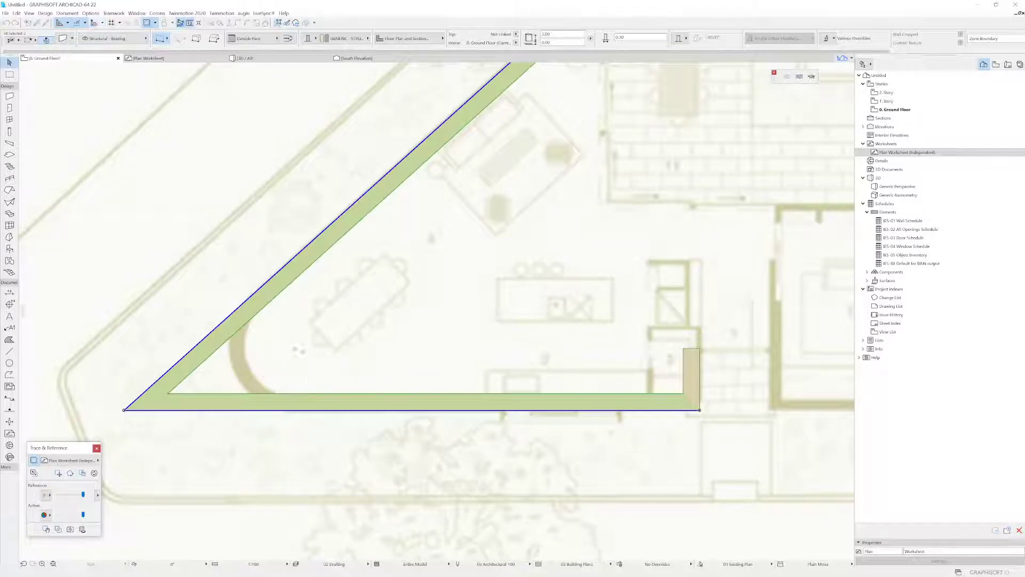
{"action": "key", "text": "Escape"}
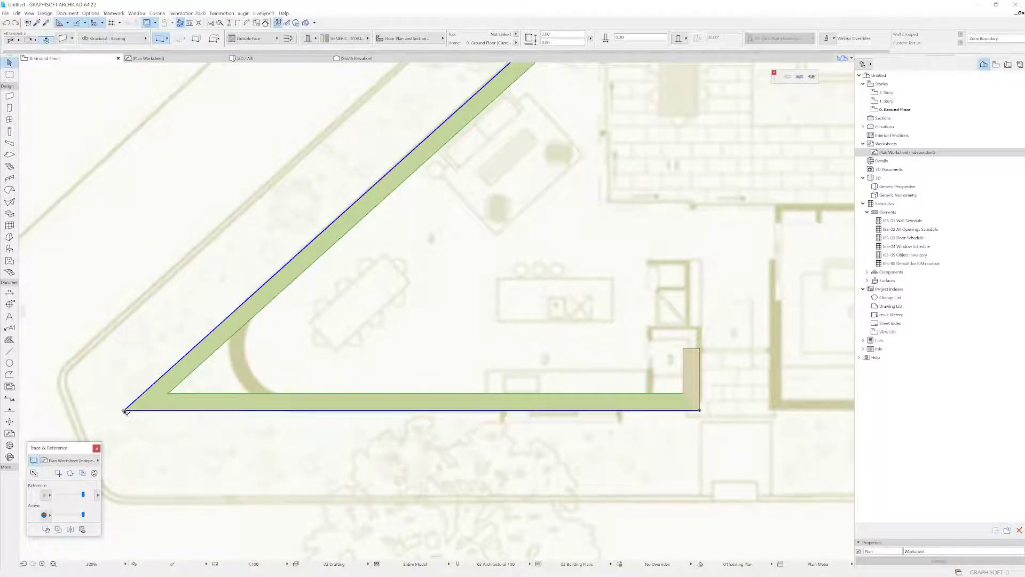
Step: Fillet the corner between the diagonal and lower facade walls with a radius that matches the traced rounded corner
{"action": "left_click", "coordinate": [125, 411]}
{"action": "left_click", "coordinate": [495, 237]}
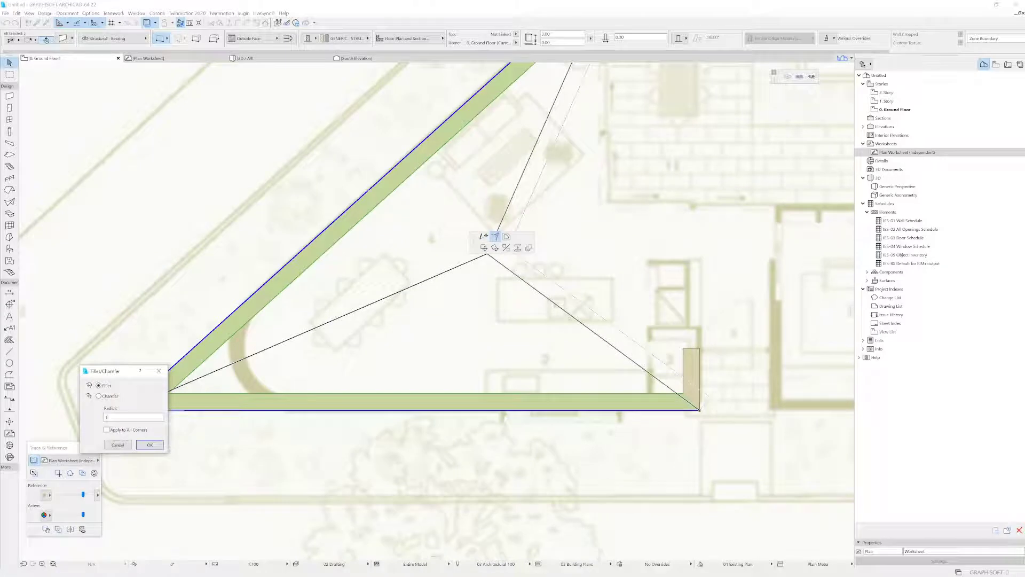
{"action": "key", "text": "Return"}
{"action": "key", "text": "Escape"}
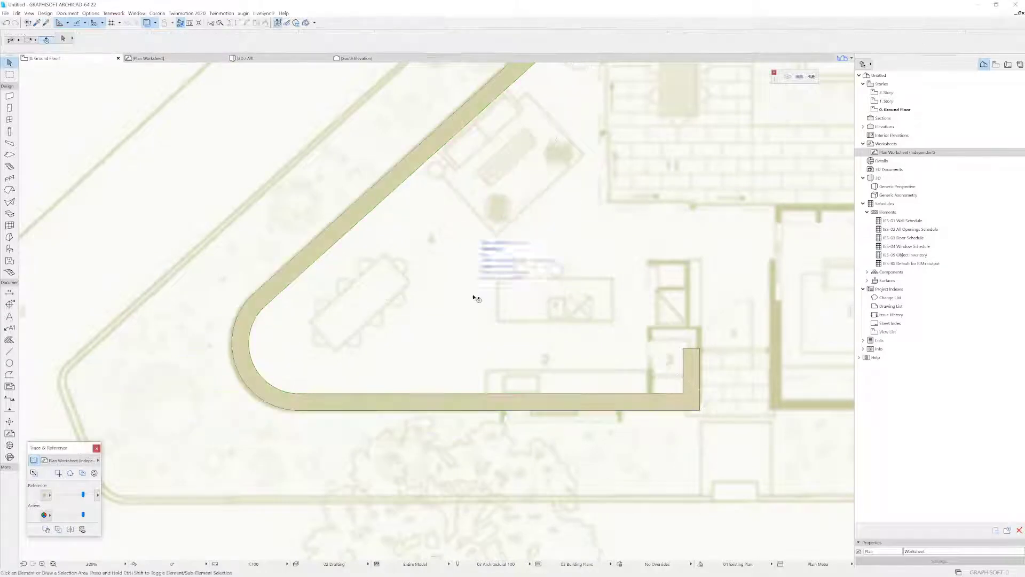
Step: Save the project as House Exterior
{"action": "scroll", "coordinate": [380, 323], "scroll_direction": "down", "scroll_amount": 4}
{"action": "key", "text": "ctrl+s"}
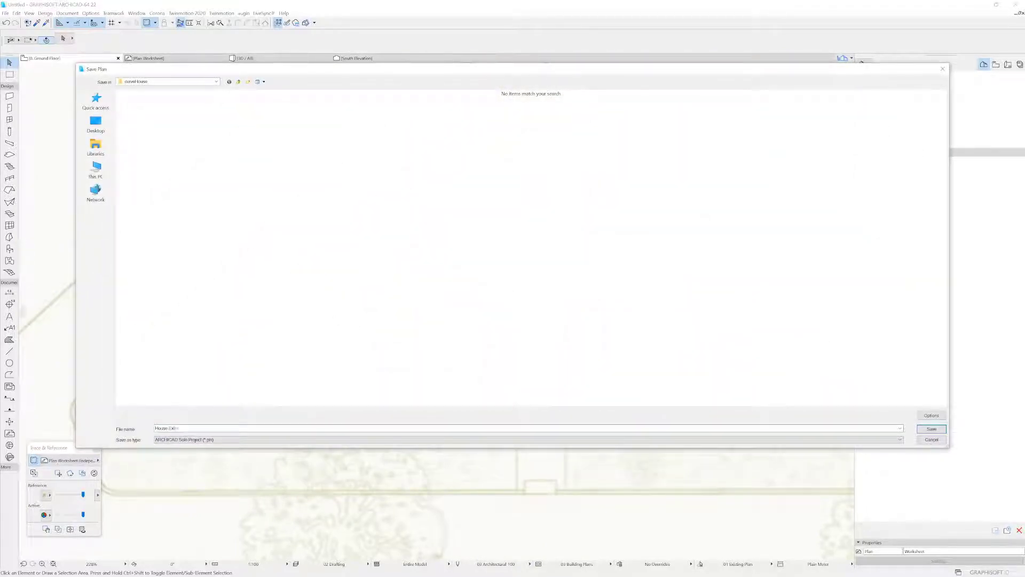
{"action": "key", "text": "Return"}
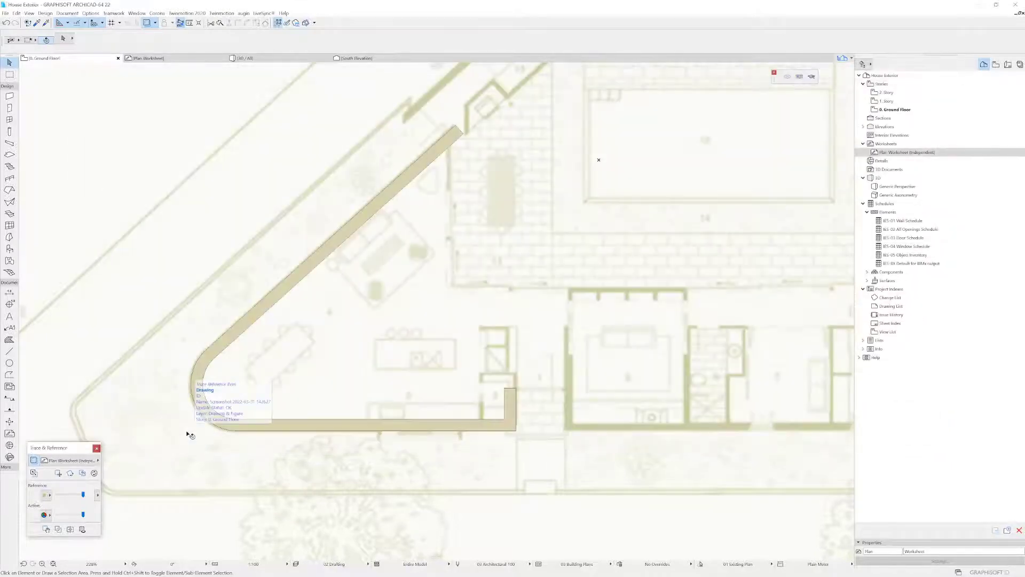
Step: Reuse the existing wall's settings to start a chained wall beyond the entry, down and along the lower facade to the garage's outer corner
{"action": "scroll", "coordinate": [385, 435], "scroll_direction": "up", "scroll_amount": 2}
{"action": "left_click", "coordinate": [262, 450], "text": "alt"}
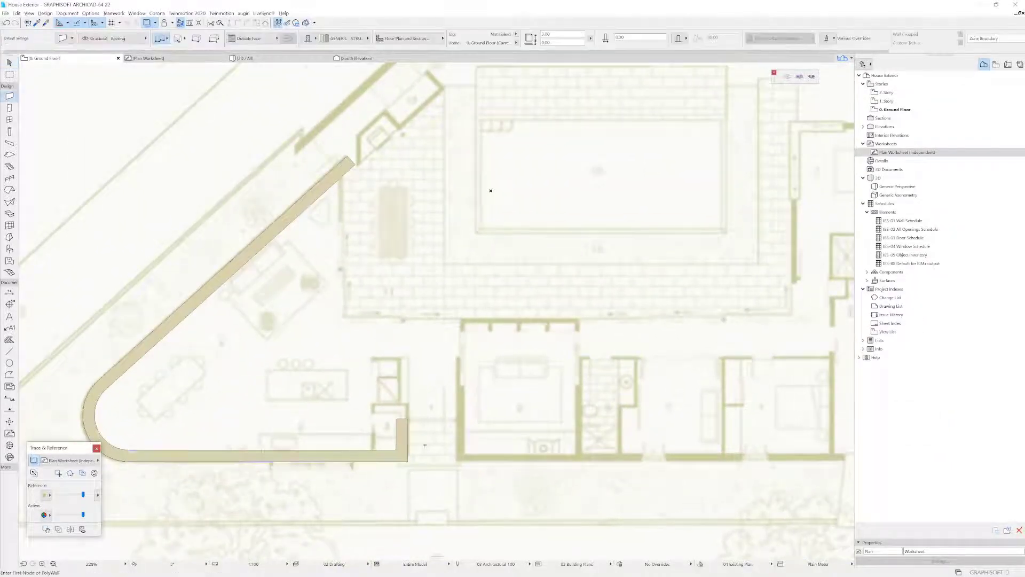
{"action": "middle_click_drag", "start_coordinate": [262, 448], "coordinate": [208, 430]}
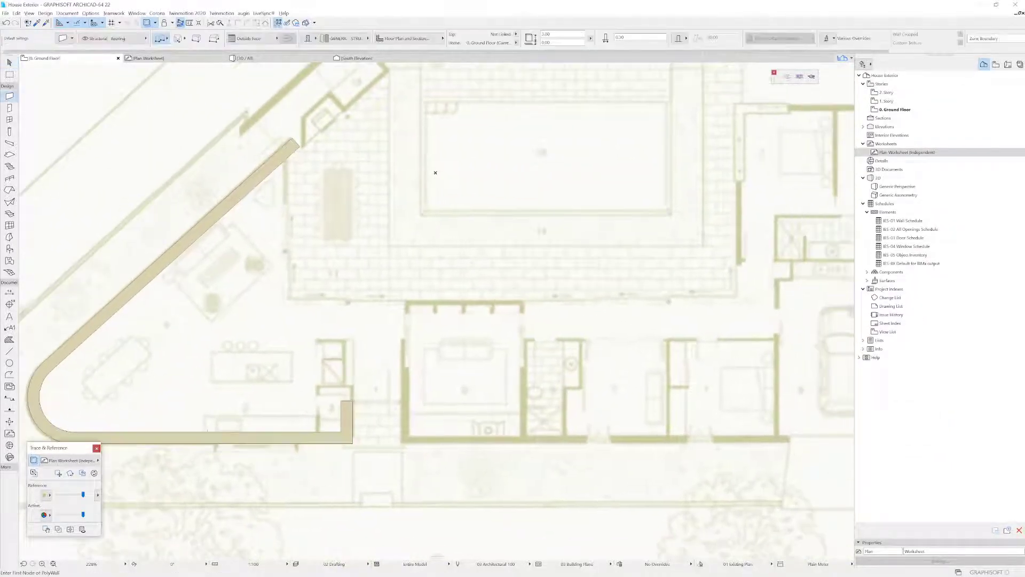
{"action": "left_click", "coordinate": [402, 369]}
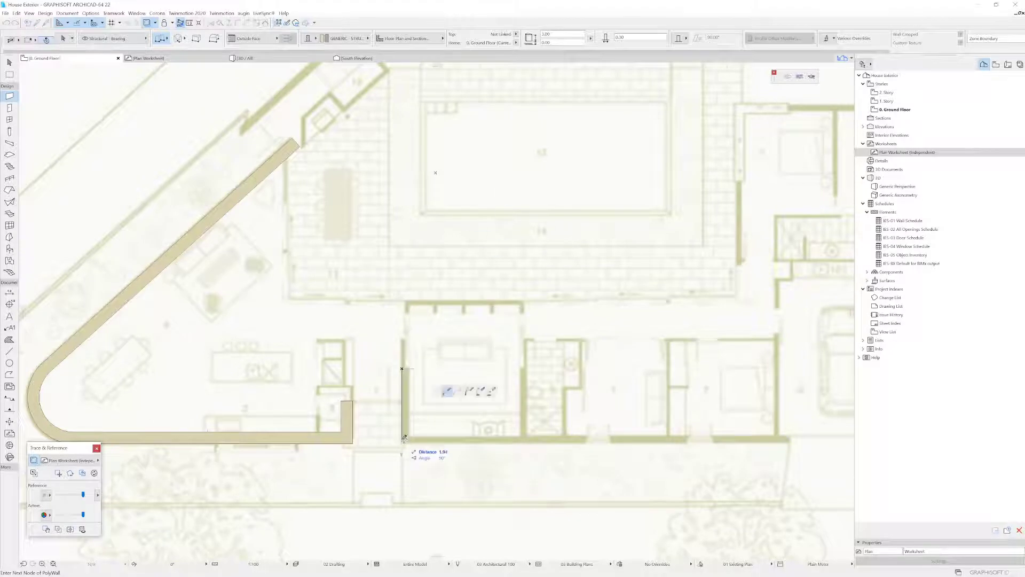
{"action": "left_click", "coordinate": [354, 442], "text": "shift"}
{"action": "middle_click_drag", "start_coordinate": [657, 443], "coordinate": [403, 443]}
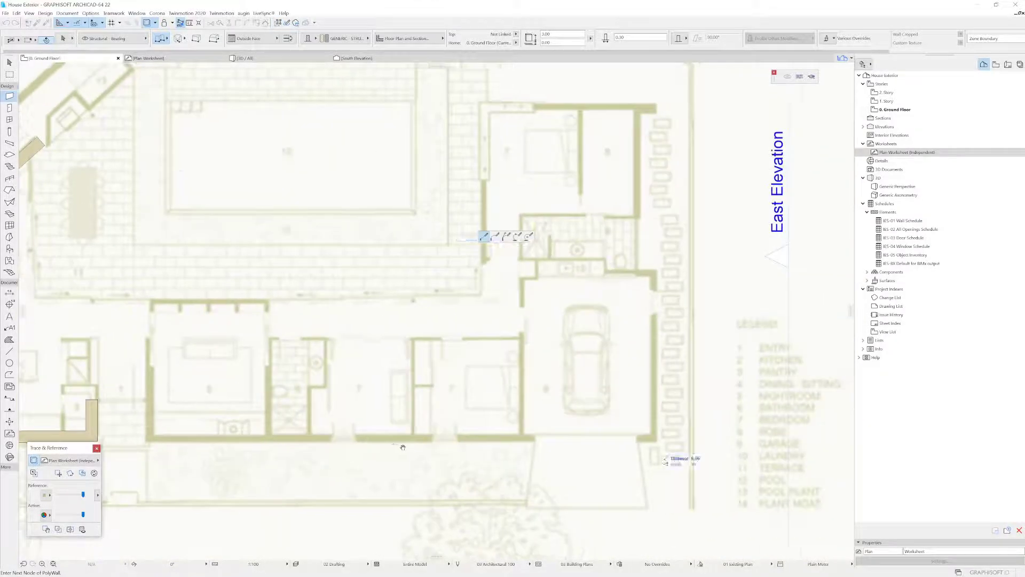
{"action": "left_click", "coordinate": [657, 441]}
Step: Continue the chained wall up the garage side, in at the setback, up and across the bedroom wing, ending with a short return beside the pool terrace
{"action": "left_click", "coordinate": [656, 269]}
{"action": "left_click", "coordinate": [638, 269]}
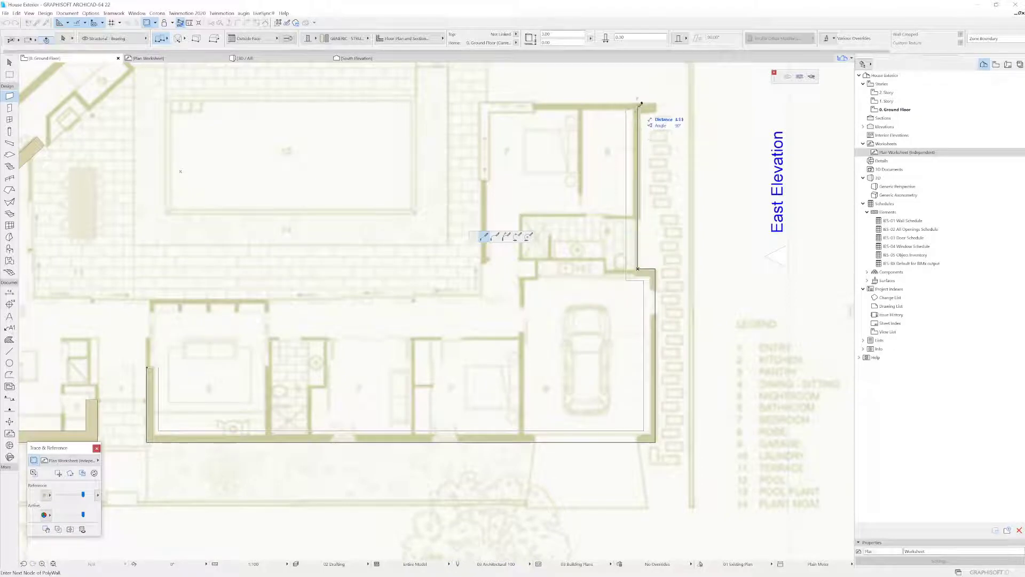
{"action": "left_click", "coordinate": [638, 104]}
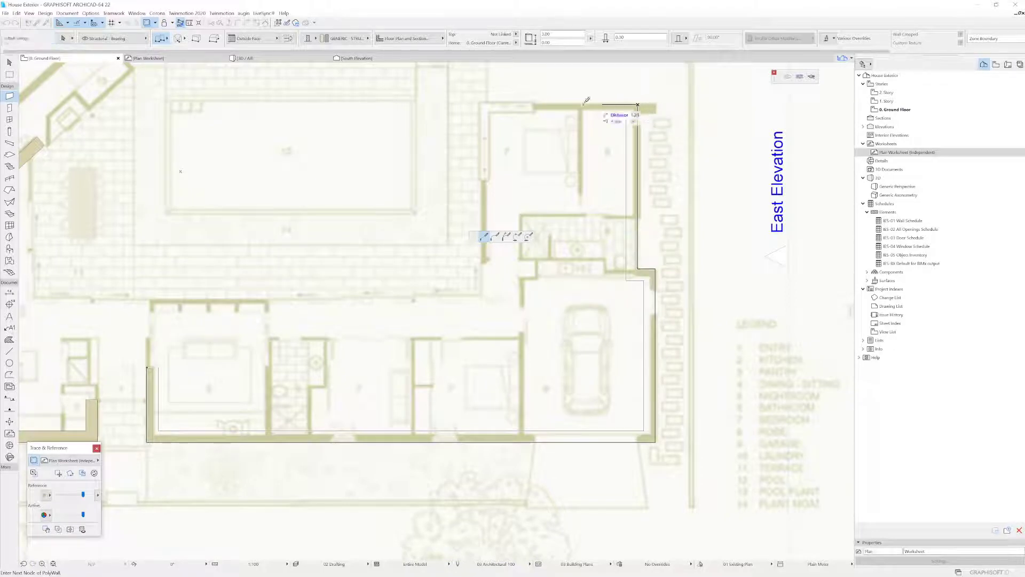
{"action": "left_click", "coordinate": [481, 104]}
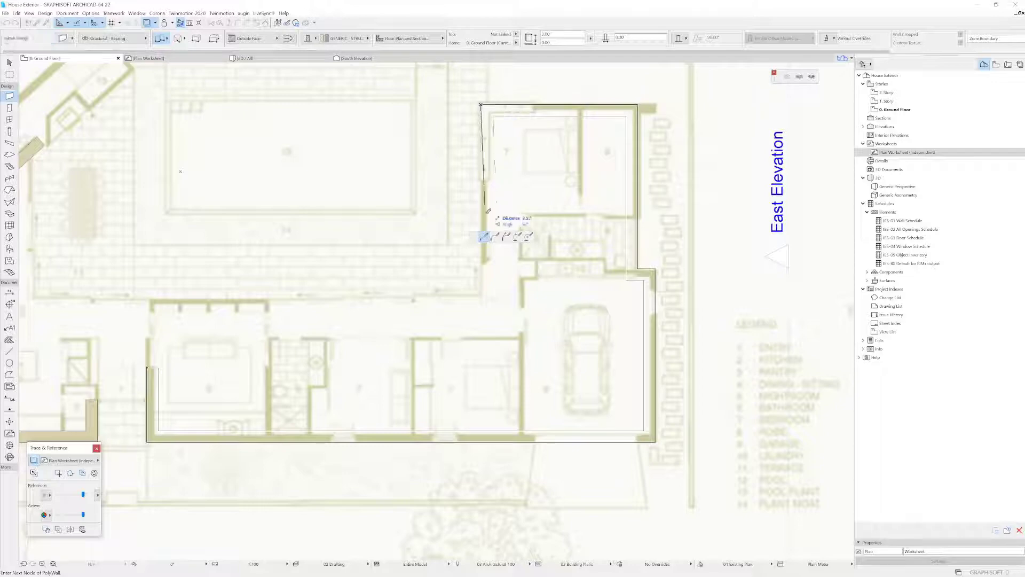
{"action": "double_click", "coordinate": [481, 181]}
{"action": "middle_click_drag", "start_coordinate": [283, 221], "coordinate": [532, 297]}
{"action": "scroll", "coordinate": [303, 410], "scroll_direction": "down", "scroll_amount": 2}
{"action": "key", "text": "Escape"}
Step: Show the traced exterior walls in the 3D perspective view
{"action": "middle_click_drag", "start_coordinate": [450, 301], "coordinate": [533, 257]}
{"action": "scroll", "coordinate": [491, 282], "scroll_direction": "down", "scroll_amount": 1}
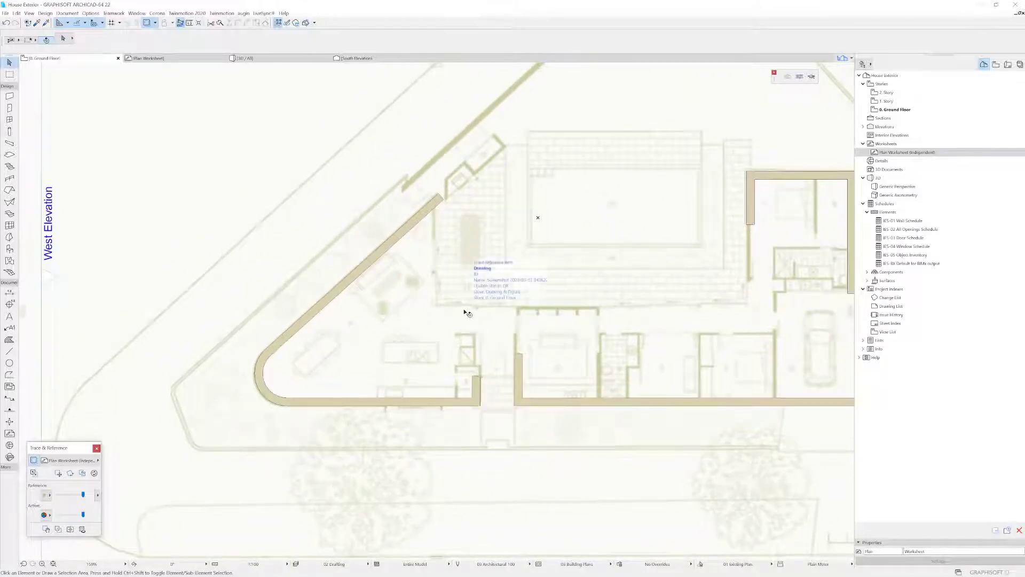
{"action": "key", "text": "F3"}
{"action": "middle_click_drag", "start_coordinate": [448, 340], "coordinate": [689, 224]}
{"action": "middle_click_drag", "start_coordinate": [454, 289], "coordinate": [543, 278], "text": "shift"}
{"action": "left_click_drag", "start_coordinate": [542, 278], "coordinate": [502, 324]}
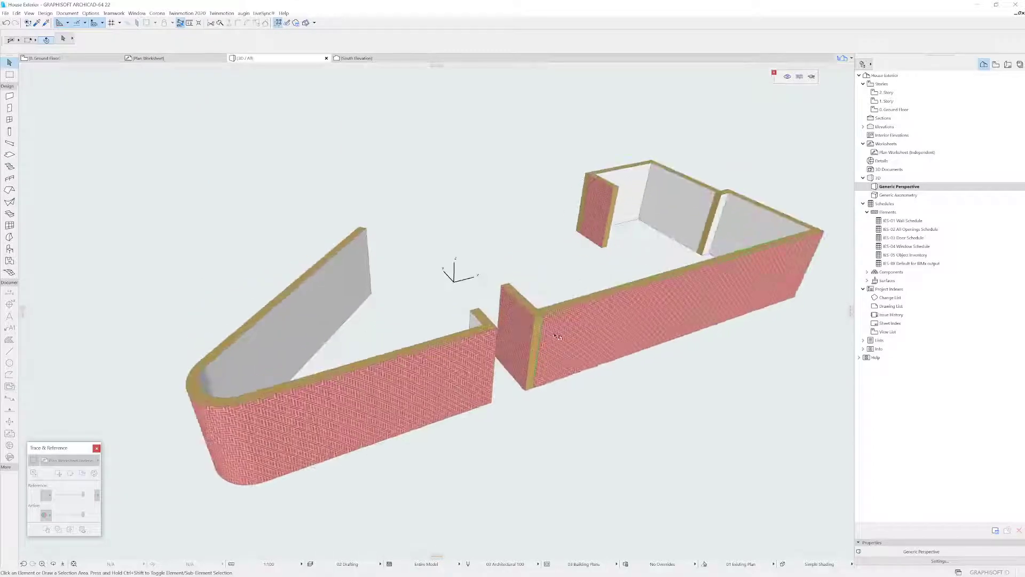
{"action": "left_click", "coordinate": [502, 324]}
{"action": "left_click", "coordinate": [502, 323], "text": "shift"}
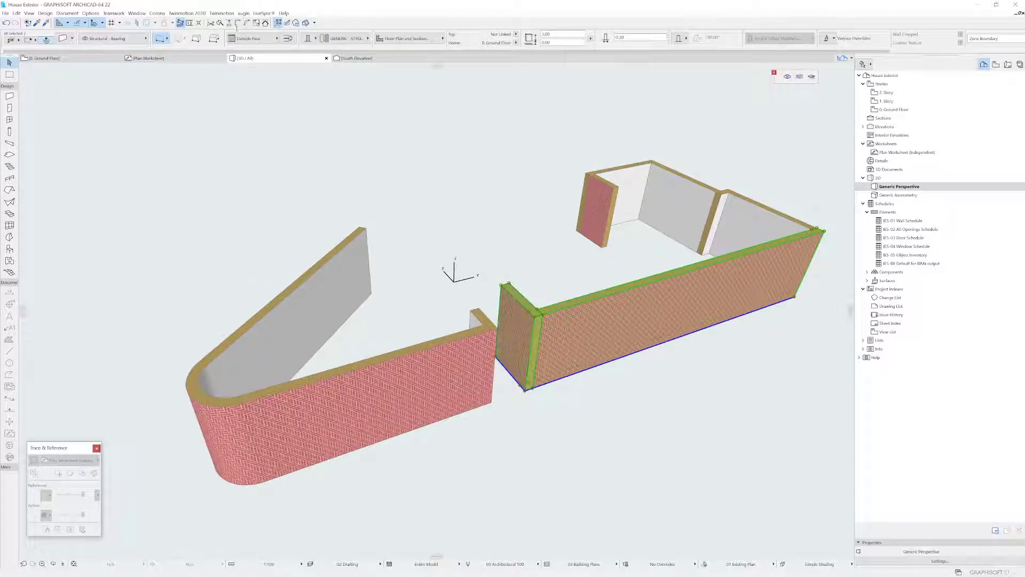
{"action": "key", "text": "Escape"}
Step: Set all override surfaces of the garage-side lower facade wall and its entry return to Brick - Red Herringbone
{"action": "scroll", "coordinate": [442, 417], "scroll_direction": "up", "scroll_amount": 5}
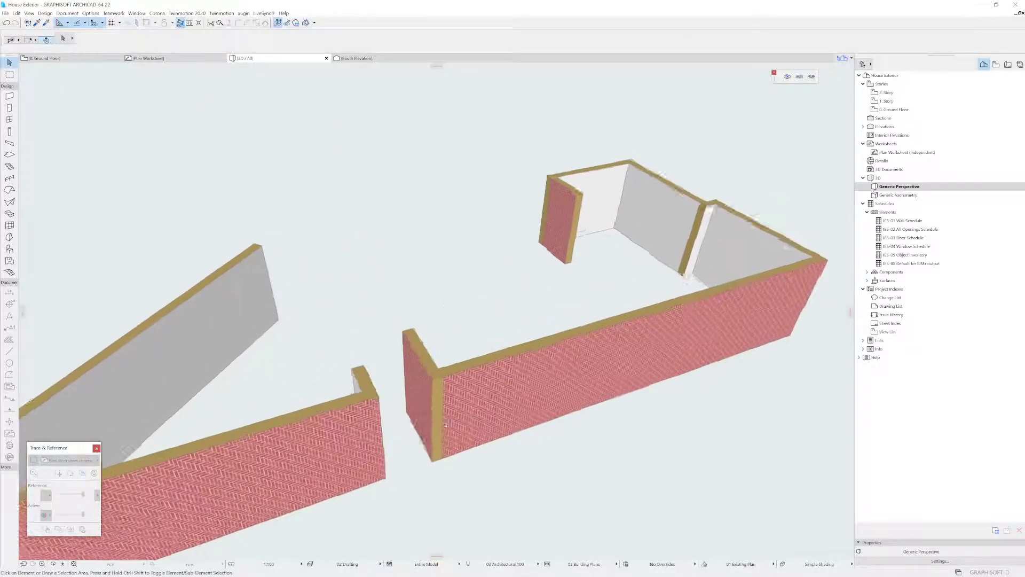
{"action": "left_click", "coordinate": [452, 421]}
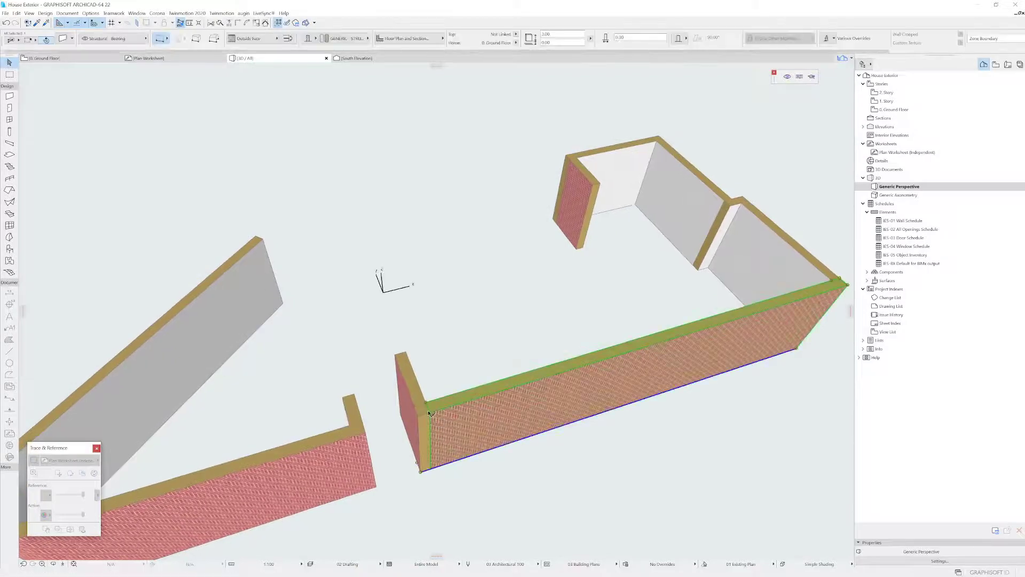
{"action": "left_click", "coordinate": [407, 392], "text": "shift"}
{"action": "double_click", "coordinate": [407, 393]}
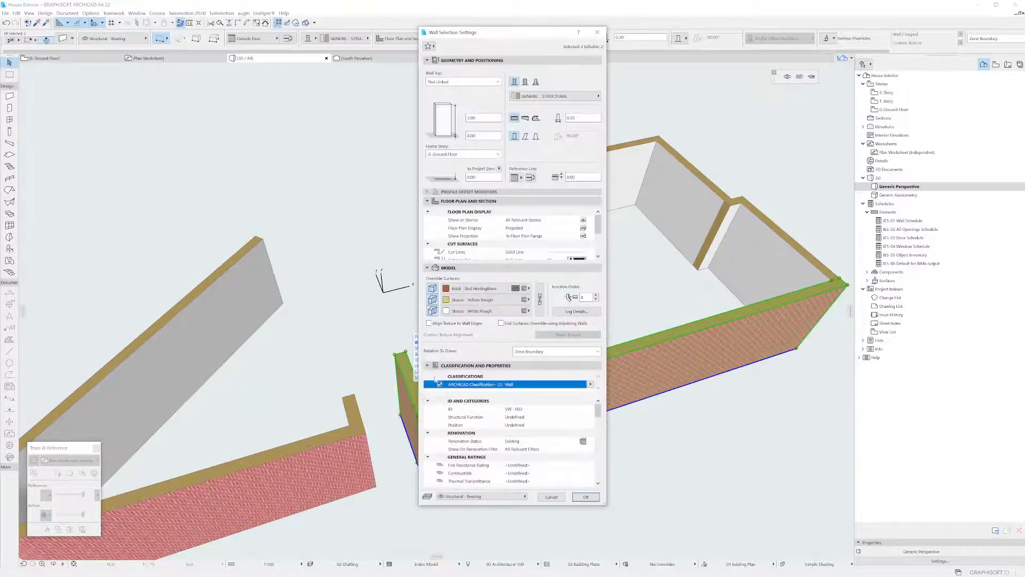
{"action": "left_click", "coordinate": [586, 497]}
{"action": "key", "text": "Escape"}
Step: Transfer the herringbone brick wall's settings to all remaining exterior walls, including the bedroom wing, the entry return and the rounded diagonal wall
{"action": "middle_click_drag", "start_coordinate": [474, 411], "coordinate": [689, 372], "text": "shift"}
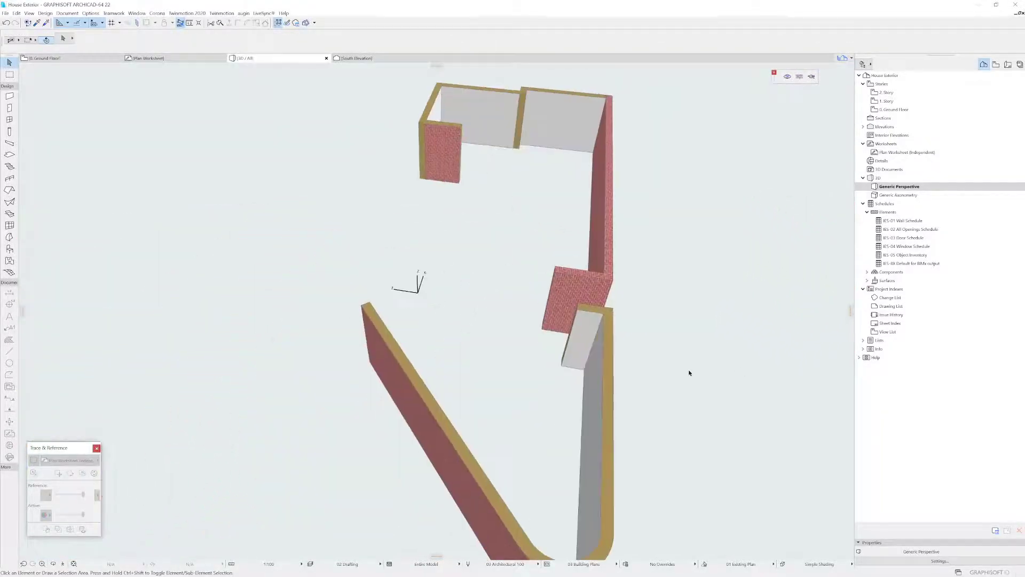
{"action": "left_click", "coordinate": [602, 292], "text": "alt"}
{"action": "left_click", "coordinate": [427, 134], "text": "ctrl+alt"}
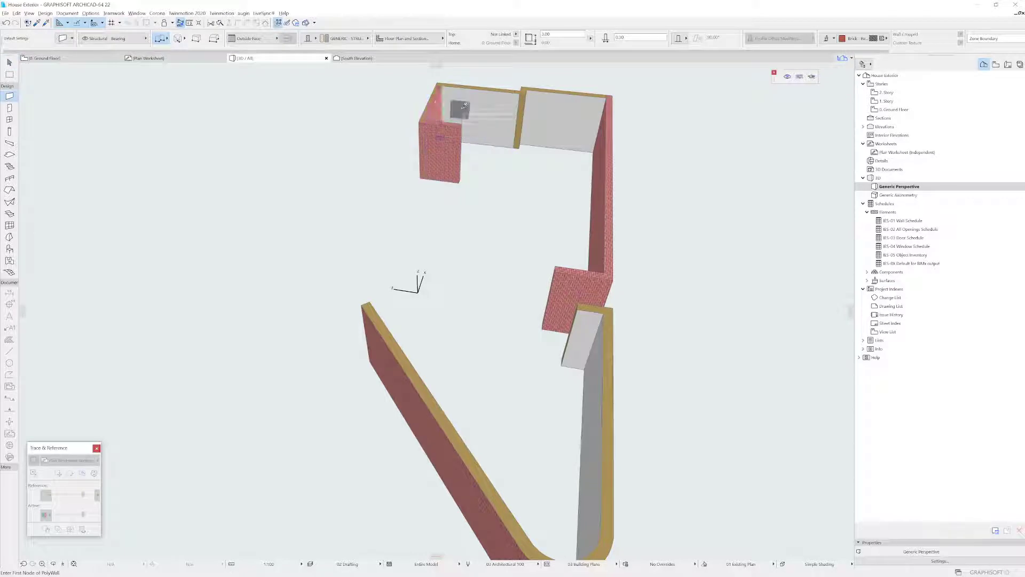
{"action": "left_click", "coordinate": [463, 107], "text": "ctrl+alt"}
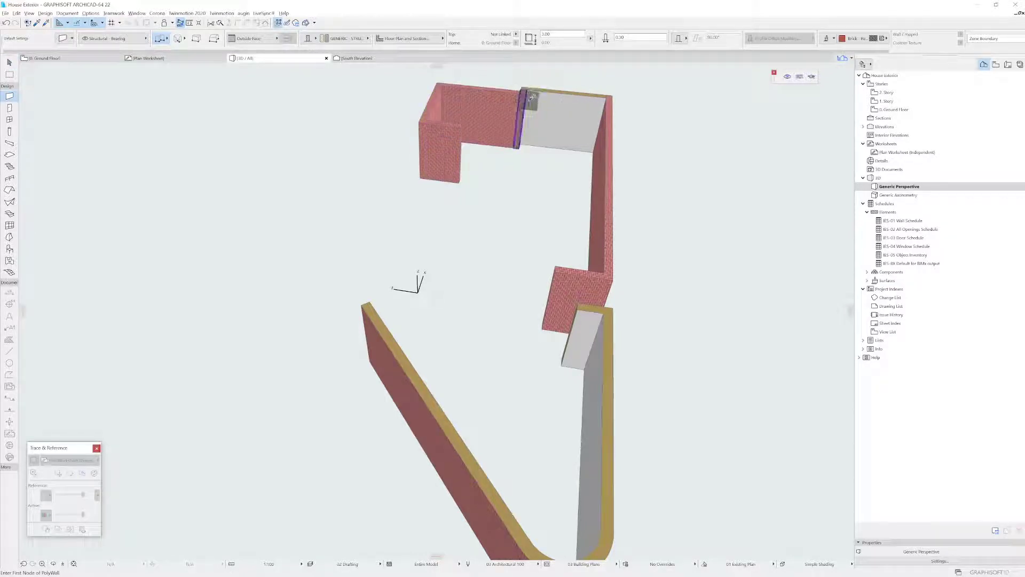
{"action": "left_click", "coordinate": [532, 98], "text": "ctrl+alt"}
{"action": "left_click", "coordinate": [582, 364], "text": "ctrl+alt"}
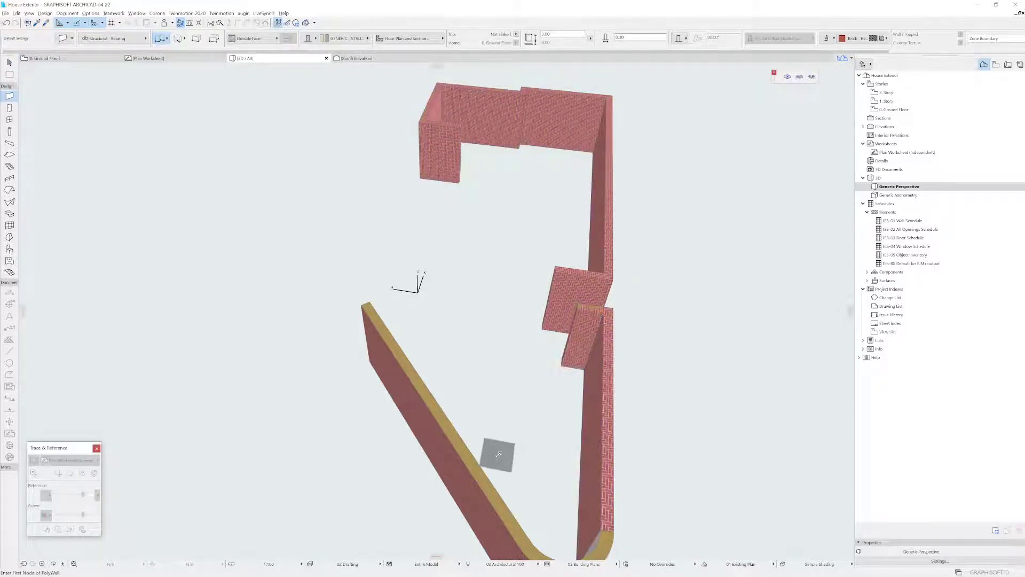
{"action": "left_click", "coordinate": [483, 469], "text": "ctrl+alt"}
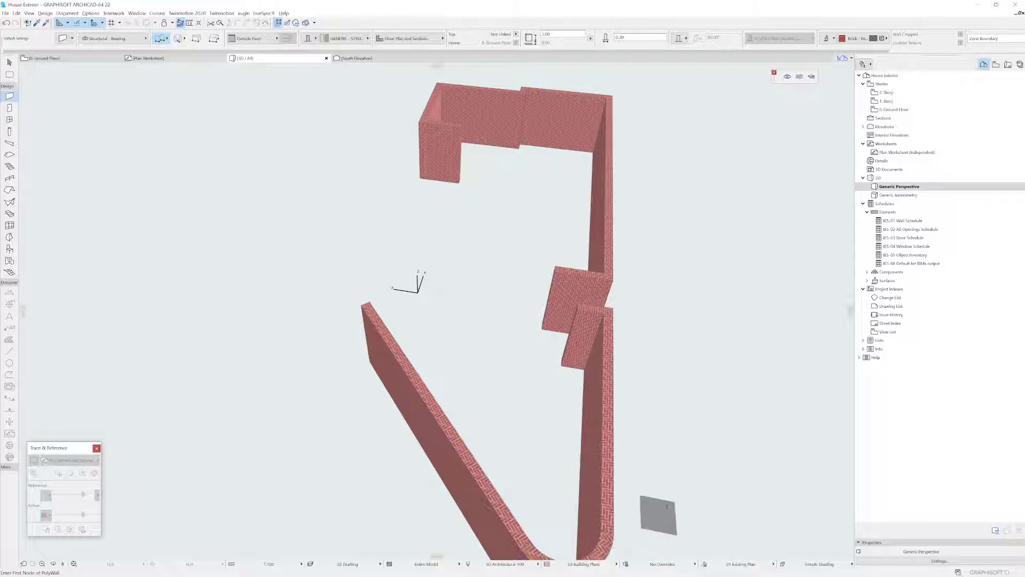
{"action": "middle_click_drag", "start_coordinate": [667, 507], "coordinate": [410, 347], "text": "shift"}
{"action": "key", "text": "Escape"}
Step: On the ground-floor plan, set the Slab tool's default top surface override to Paint - Forest Green
{"action": "key", "text": "F2"}
{"action": "scroll", "coordinate": [511, 391], "scroll_direction": "down", "scroll_amount": 3}
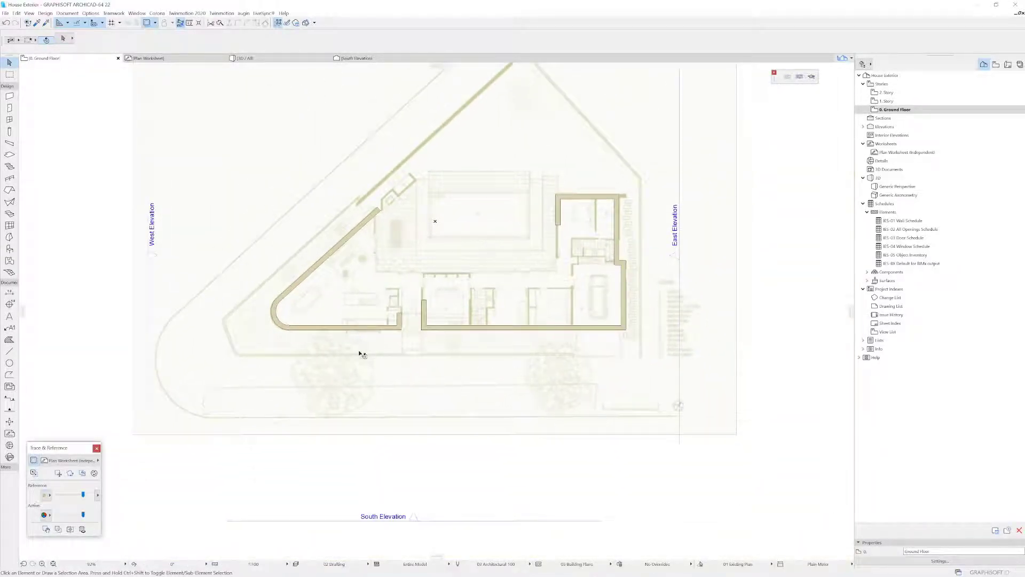
{"action": "middle_click_drag", "start_coordinate": [379, 291], "coordinate": [409, 293]}
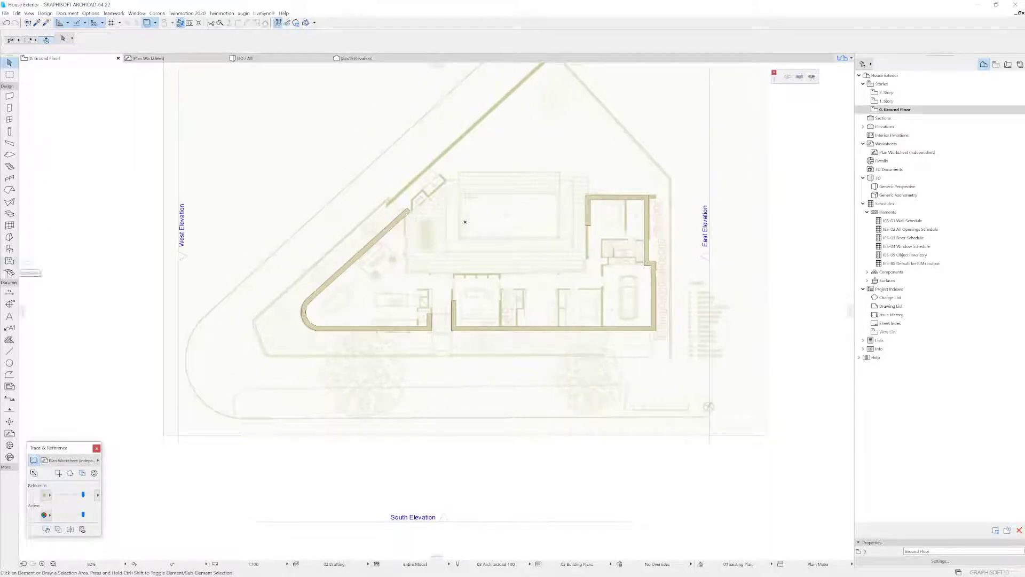
{"action": "left_click", "coordinate": [9, 273]}
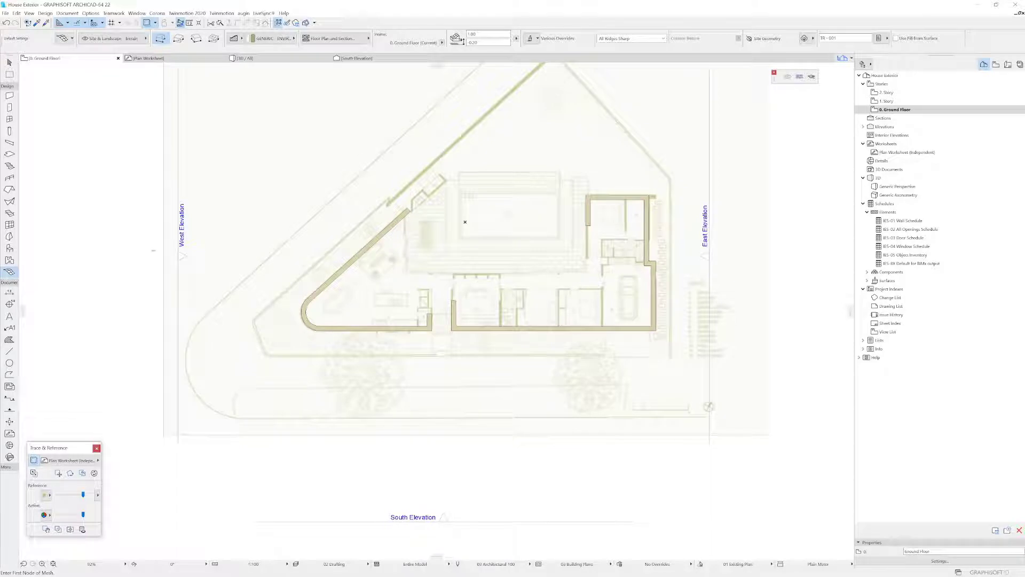
{"action": "left_click", "coordinate": [534, 40]}
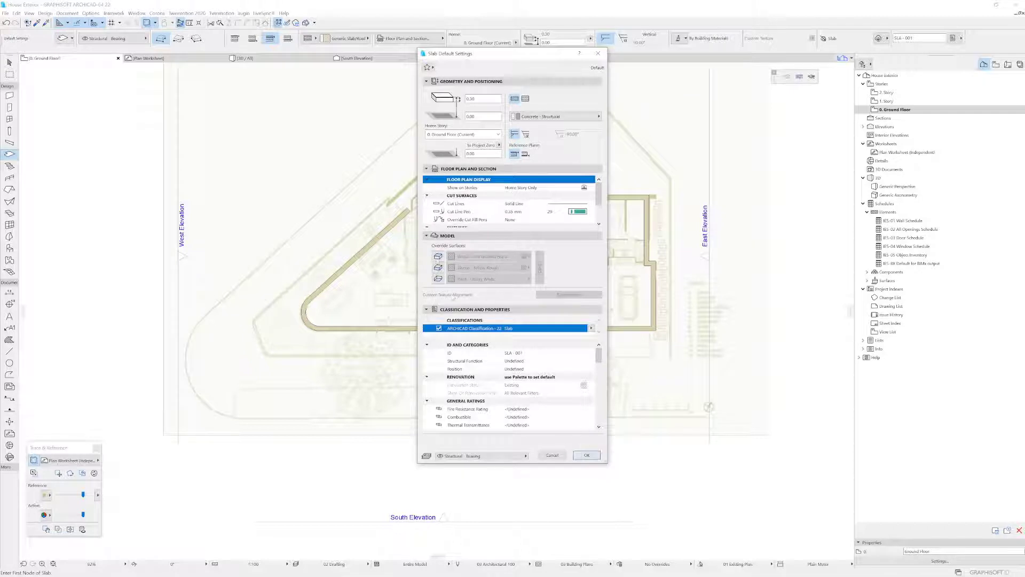
{"action": "left_click", "coordinate": [485, 257]}
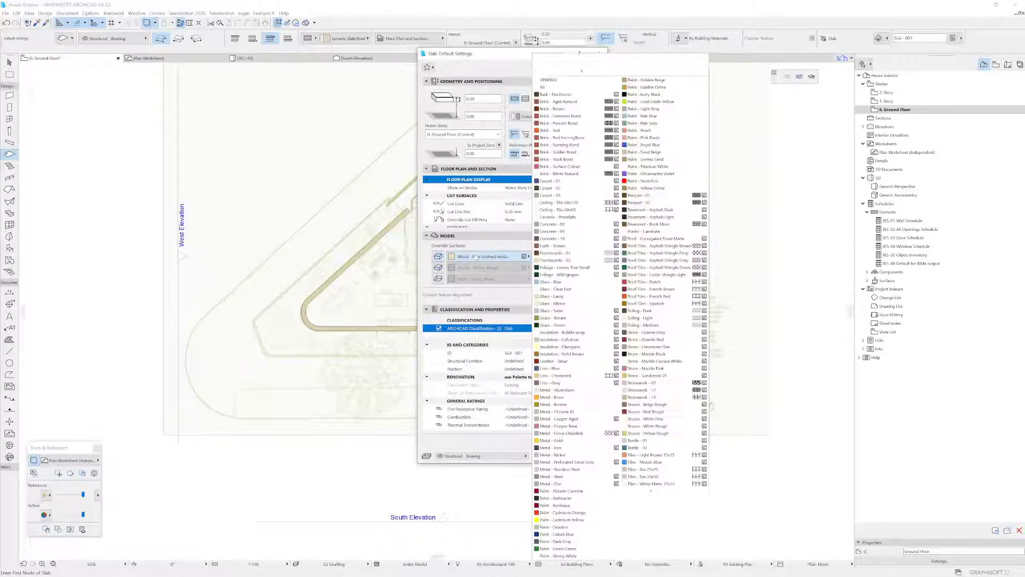
{"action": "left_click", "coordinate": [552, 548]}
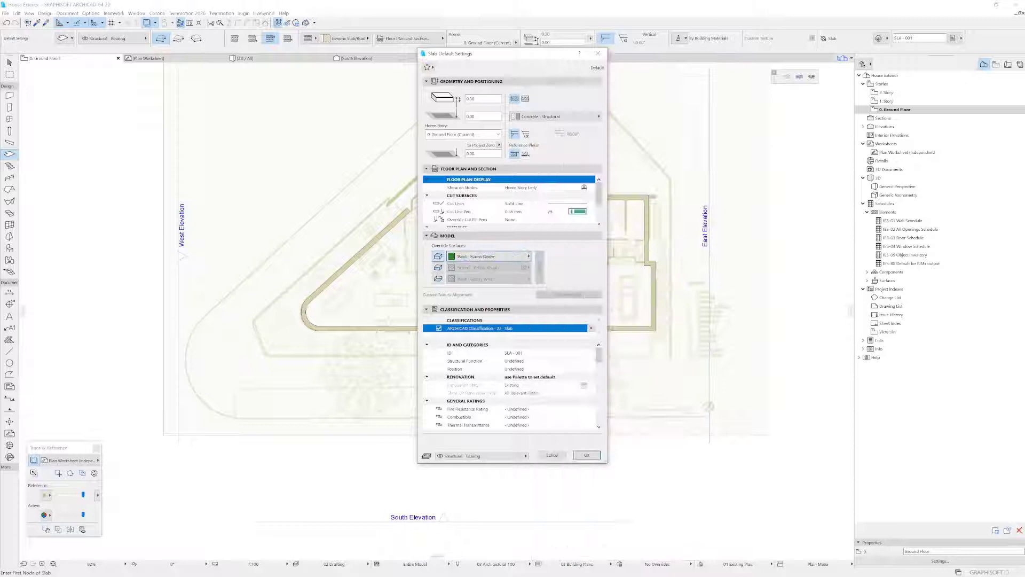
{"action": "left_click", "coordinate": [586, 455]}
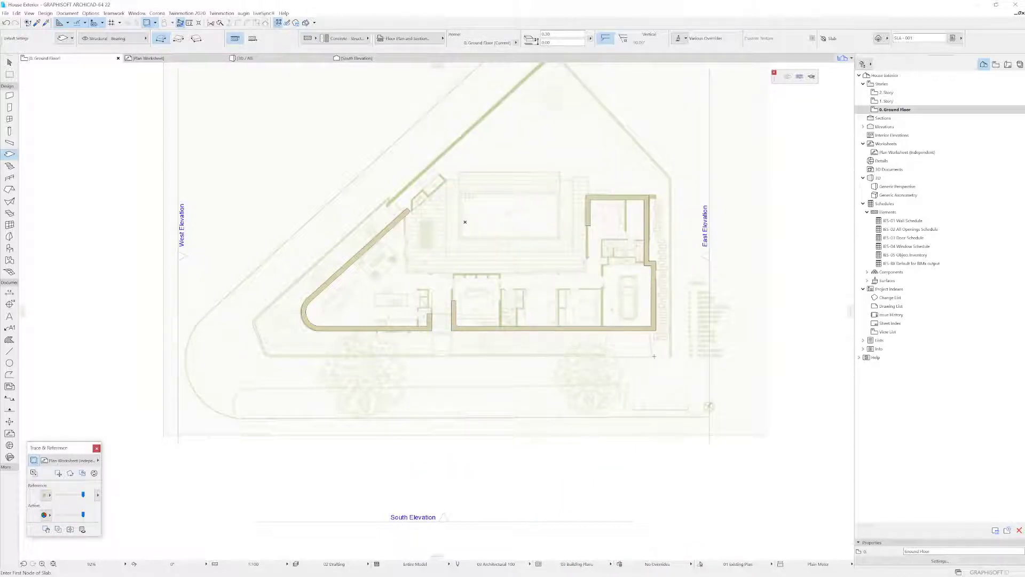
Step: Draw a slab on the planting strip, following the traced site boundary outside and the diagonal and lower facade walls inside
{"action": "left_click", "coordinate": [652, 356]}
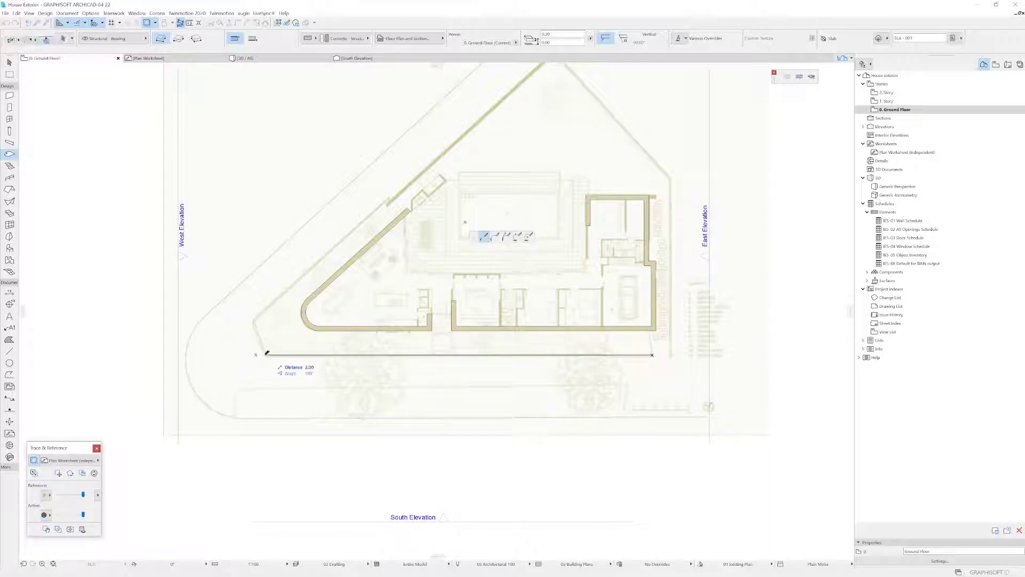
{"action": "left_click", "coordinate": [267, 354]}
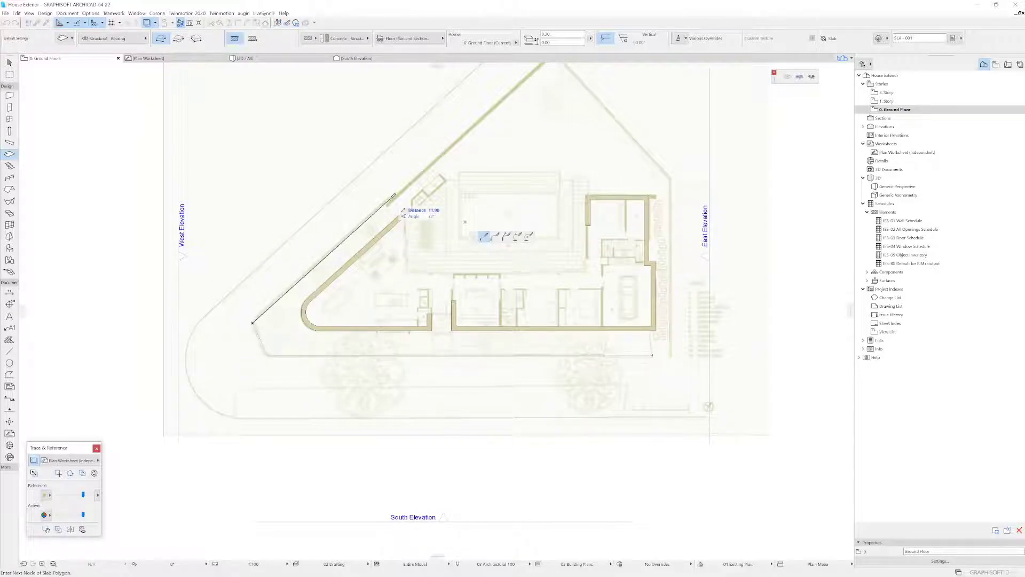
{"action": "middle_click_drag", "start_coordinate": [392, 199], "coordinate": [391, 245]}
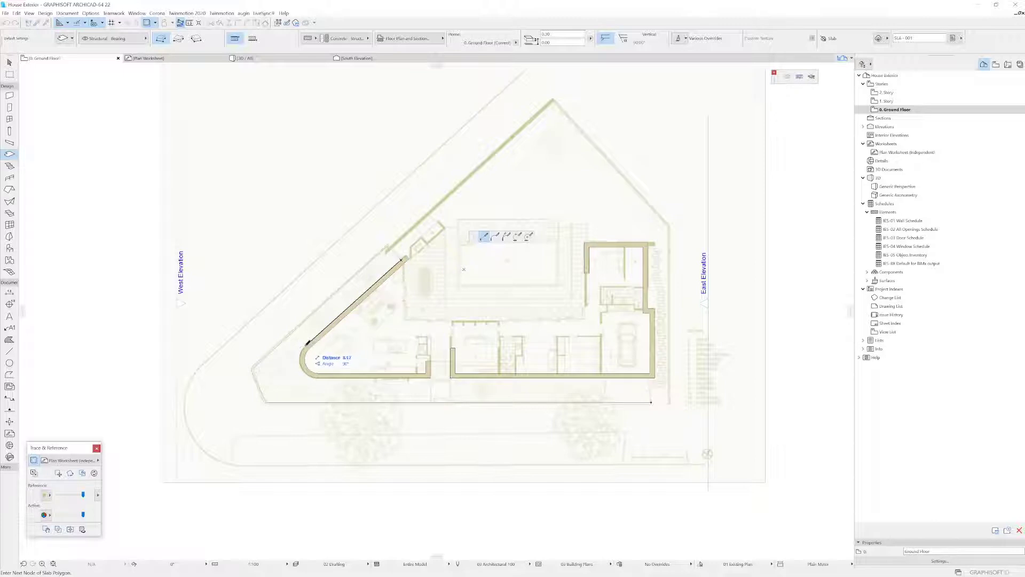
{"action": "left_click", "coordinate": [319, 377]}
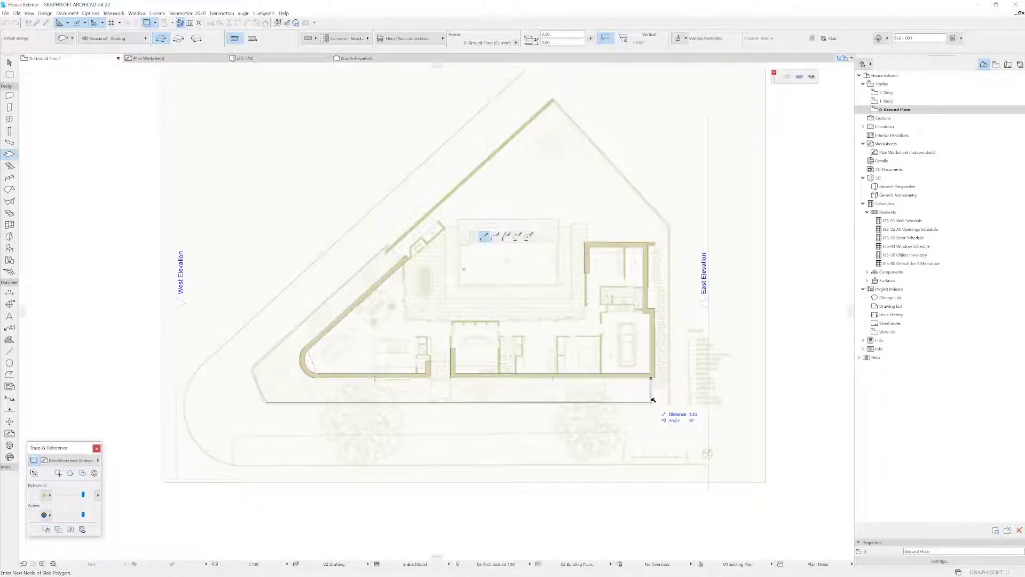
{"action": "key", "text": "Escape"}
{"action": "key", "text": "Escape"}
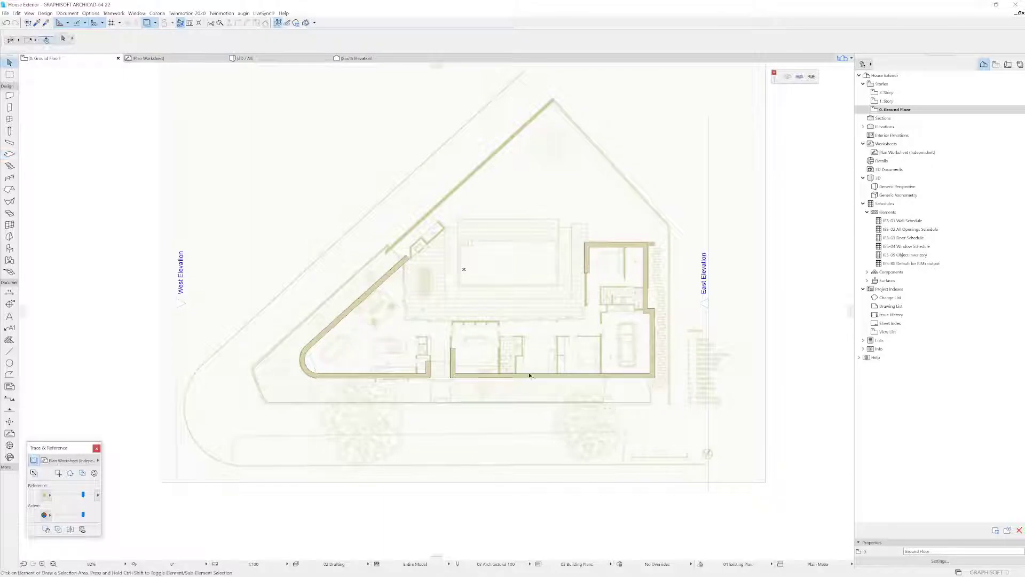
Step: Try to increase the green slab's thickness downward in the 3D perspective view
{"action": "key", "text": "F3"}
{"action": "middle_click_drag", "start_coordinate": [567, 339], "coordinate": [257, 348], "text": "shift"}
{"action": "left_click", "coordinate": [412, 373]}
{"action": "left_click", "coordinate": [256, 349]}
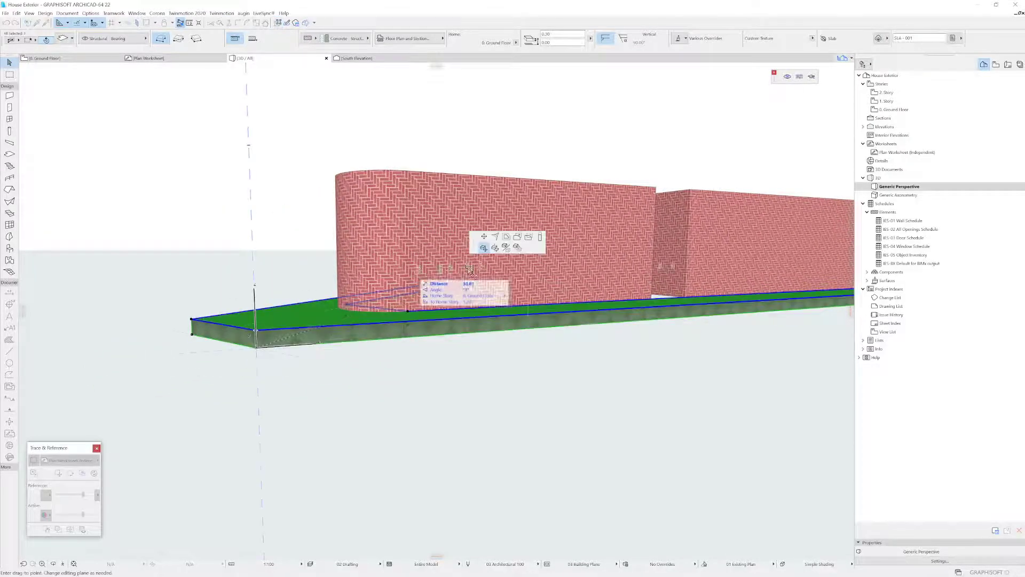
{"action": "left_click", "coordinate": [540, 237]}
{"action": "left_click", "coordinate": [259, 422]}
{"action": "middle_click_drag", "start_coordinate": [314, 373], "coordinate": [216, 390], "text": "shift"}
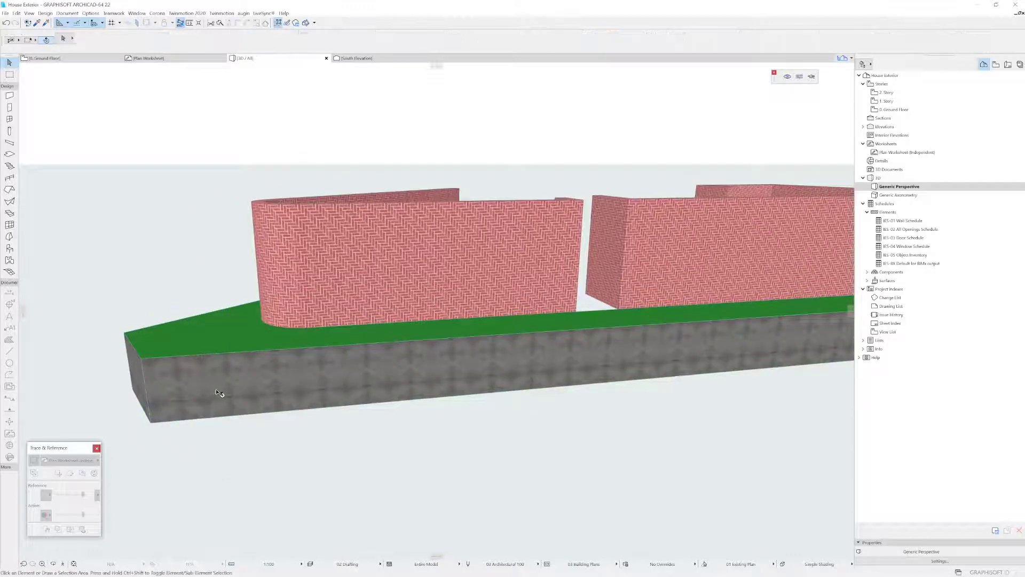
Step: Start a ground-floor mesh at the slab's garage-side corner, tracing the front boundary and the angled corner up to the diagonal boundary's end
{"action": "key", "text": "F2"}
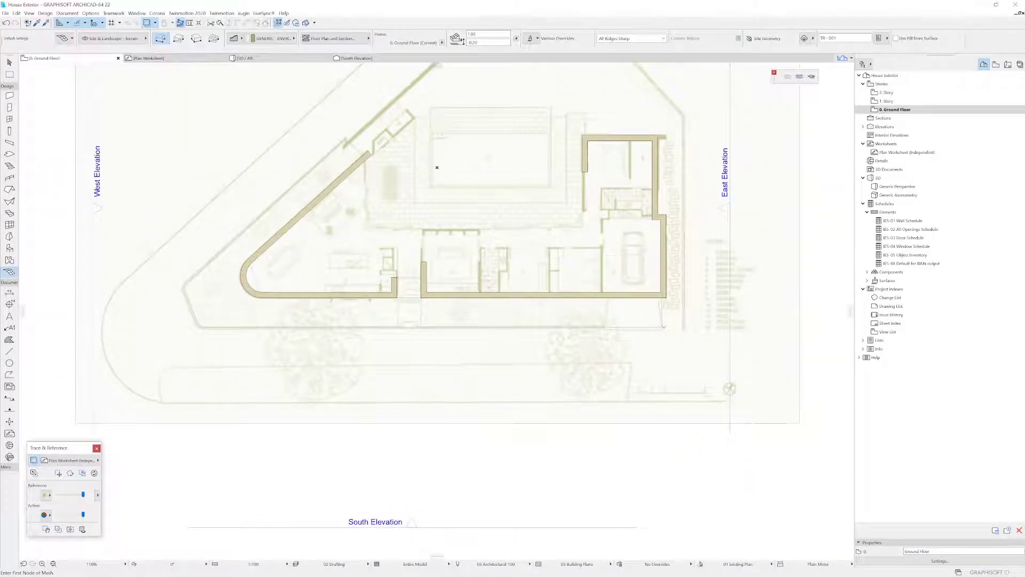
{"action": "left_click", "coordinate": [664, 325]}
{"action": "scroll", "coordinate": [230, 327], "scroll_direction": "up", "scroll_amount": 5}
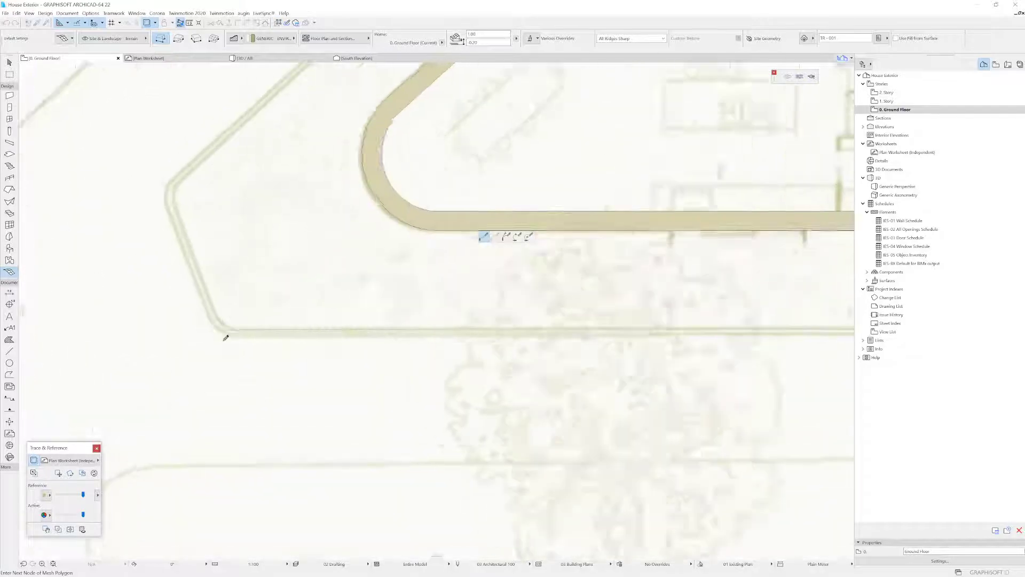
{"action": "left_click", "coordinate": [228, 319]}
{"action": "scroll", "coordinate": [321, 418], "scroll_direction": "down", "scroll_amount": 5}
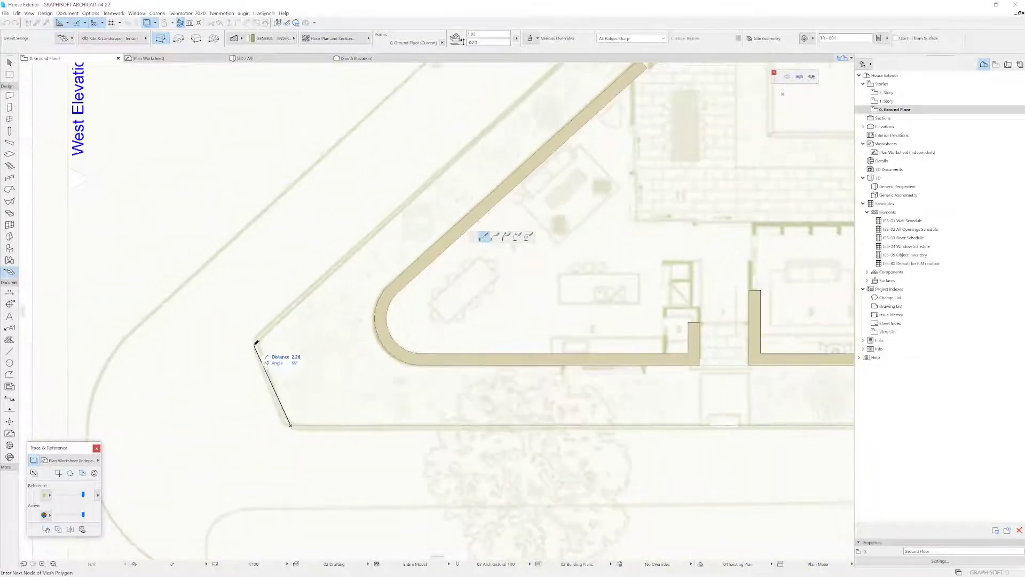
{"action": "left_click", "coordinate": [255, 345]}
{"action": "middle_click_drag", "start_coordinate": [328, 327], "coordinate": [301, 522]}
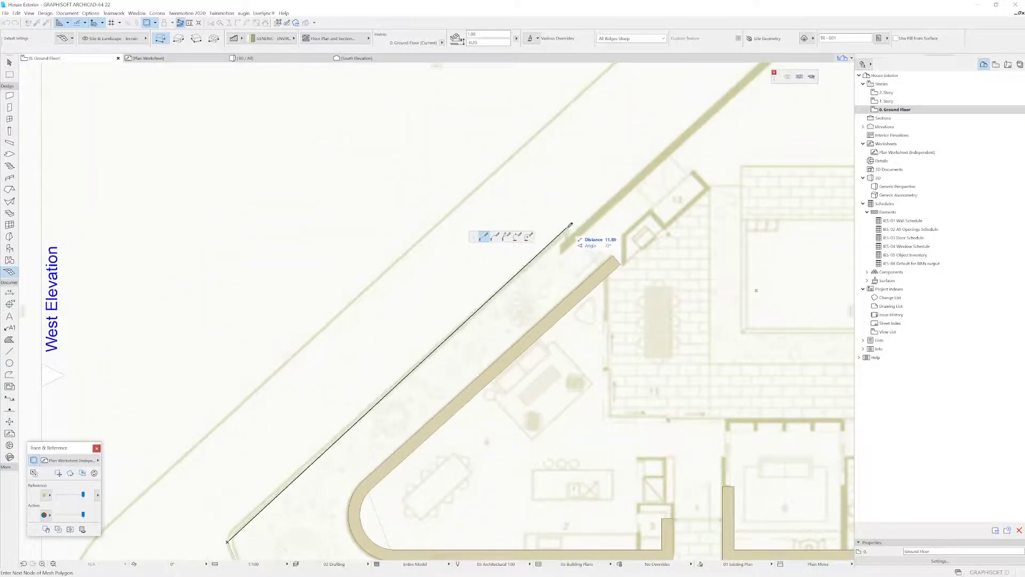
{"action": "left_click", "coordinate": [567, 226]}
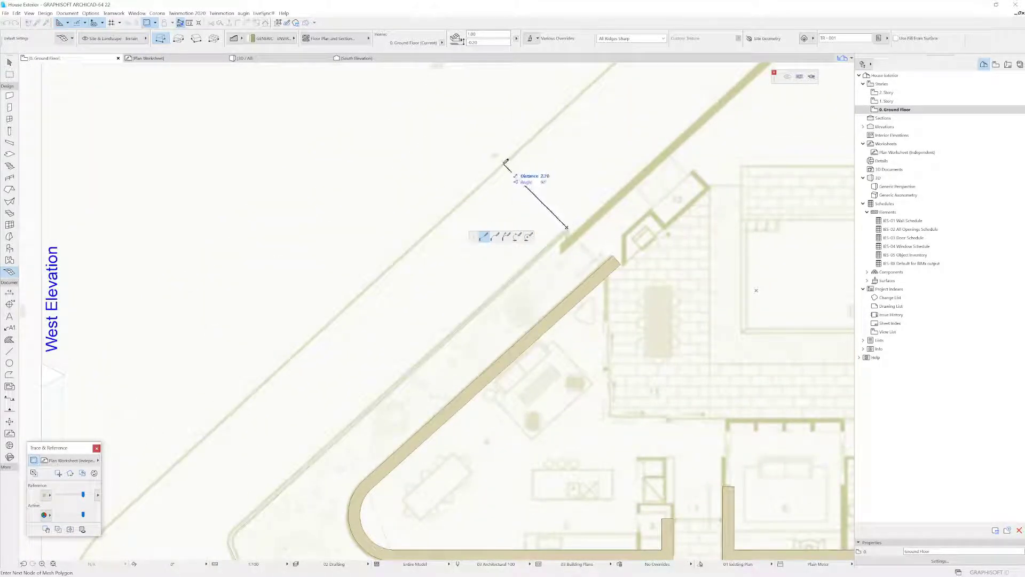
Step: Continue the mesh out to the diagonal street edge, down across the rounded corner and along the lower street edge, closing it near the garage
{"action": "left_click", "coordinate": [504, 163]}
{"action": "middle_click_drag", "start_coordinate": [241, 412], "coordinate": [453, 123]}
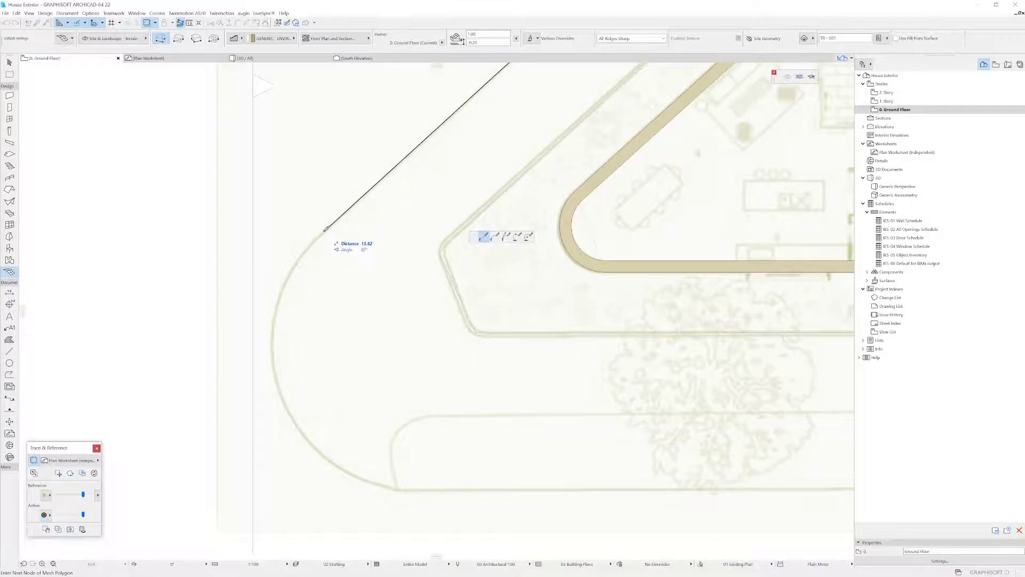
{"action": "left_click", "coordinate": [325, 231]}
{"action": "left_click", "coordinate": [400, 487]}
{"action": "scroll", "coordinate": [450, 442], "scroll_direction": "down", "scroll_amount": 3}
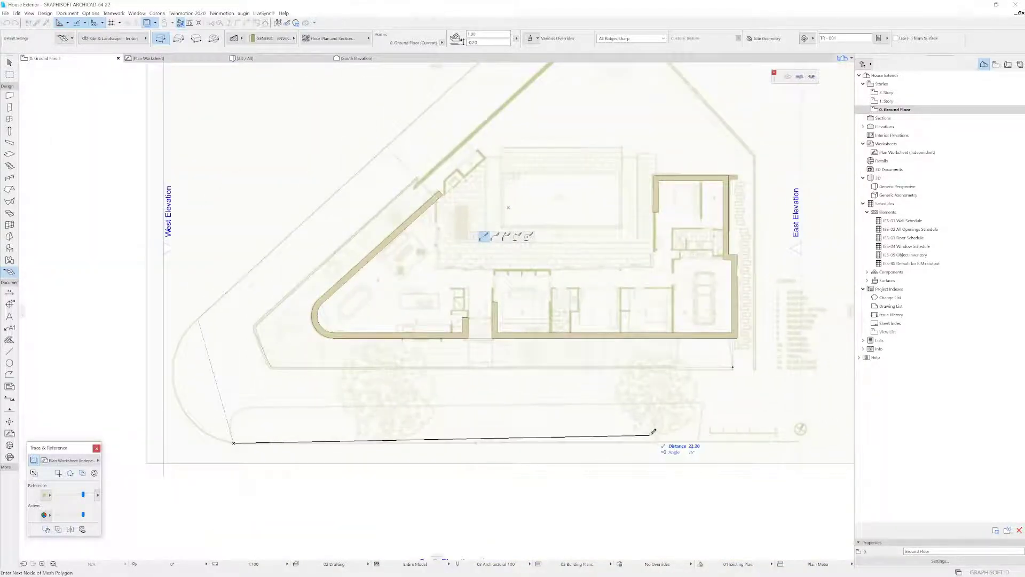
{"action": "key", "text": "BackSpace"}
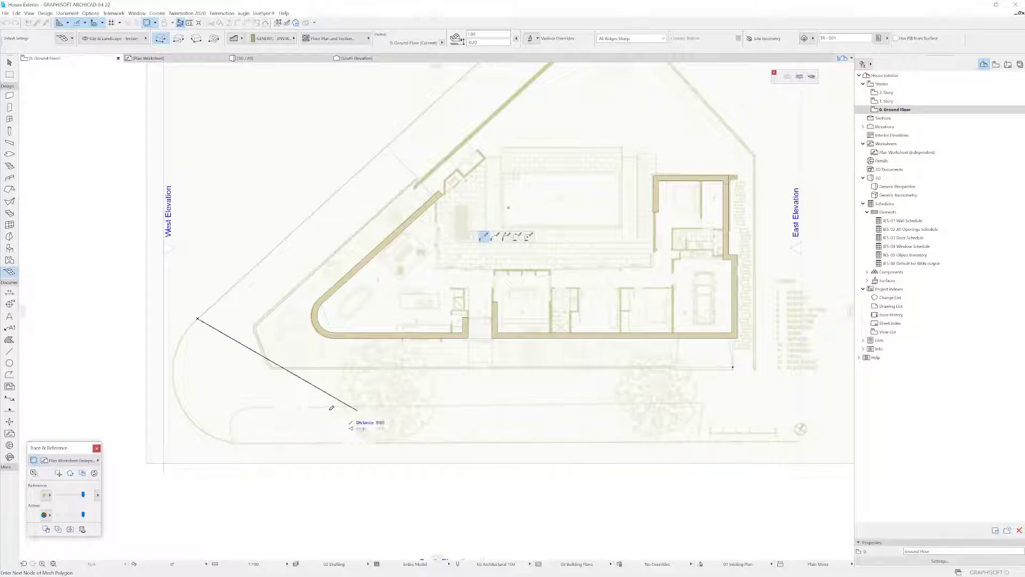
{"action": "left_click", "coordinate": [233, 442]}
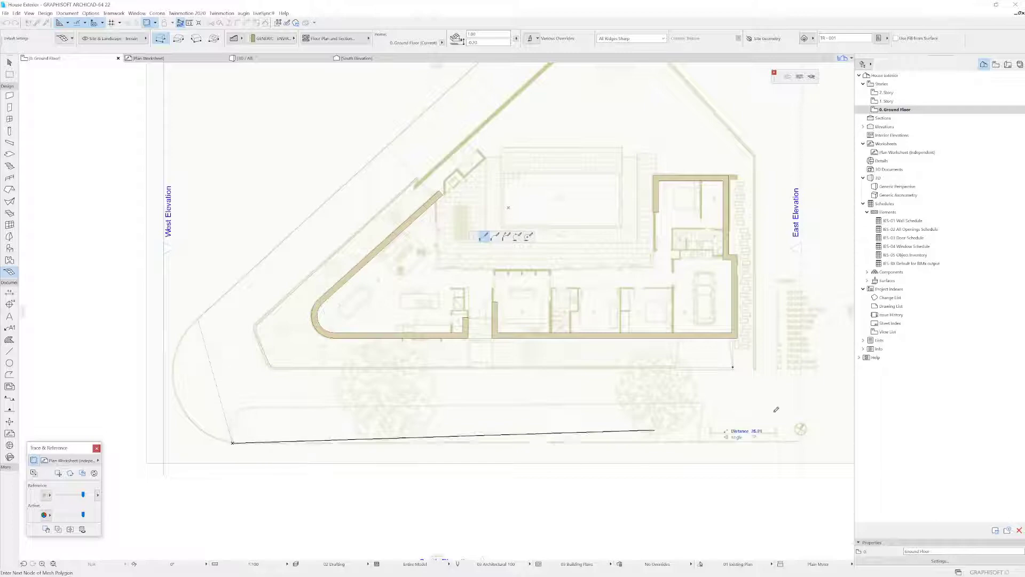
{"action": "left_click", "coordinate": [735, 364]}
Step: Set the new street mesh's top surface override to Paint - Ivory Black in the 3D view
{"action": "key", "text": "F3"}
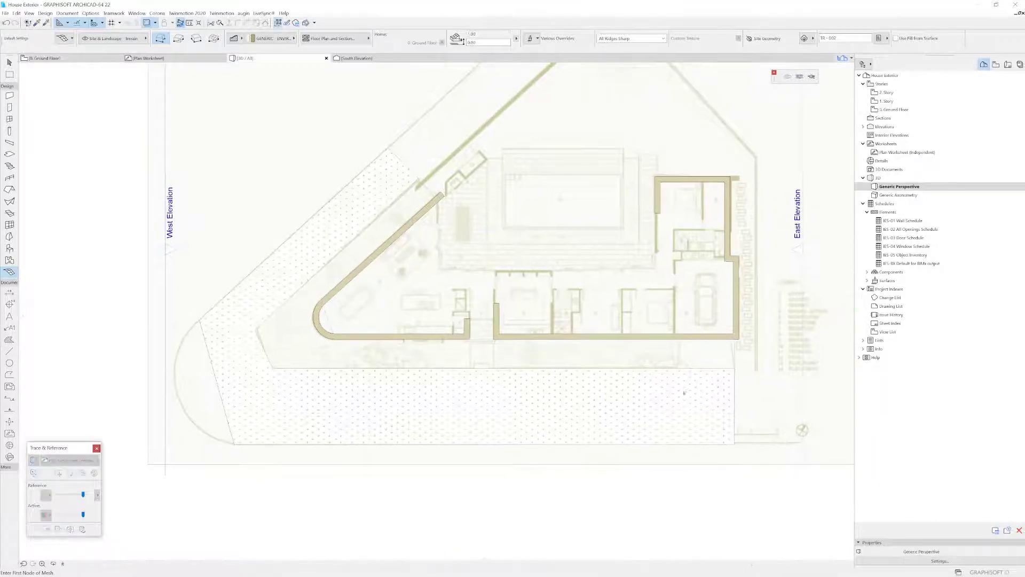
{"action": "middle_click_drag", "start_coordinate": [546, 381], "coordinate": [396, 316], "text": "shift"}
{"action": "key", "text": "Escape"}
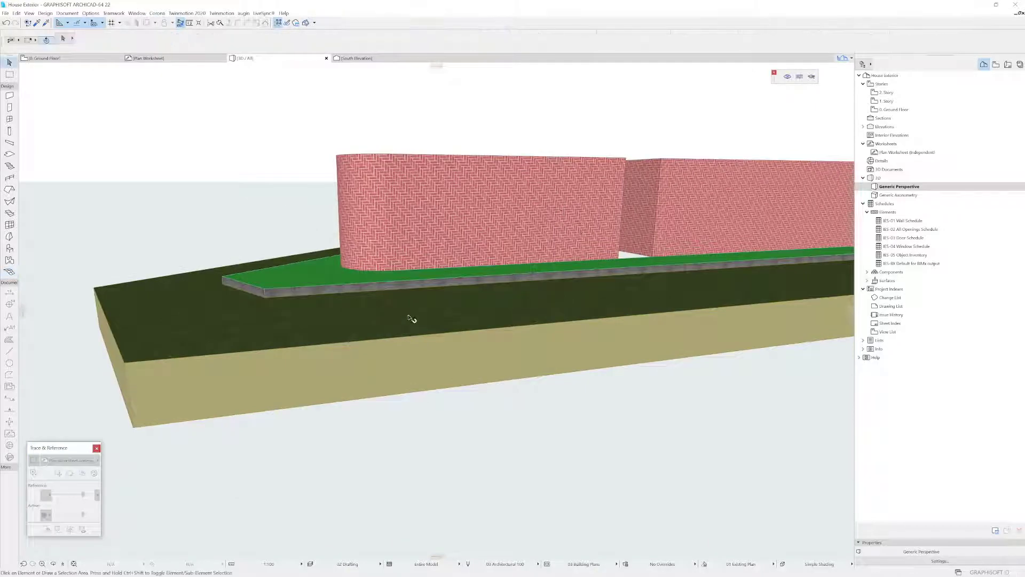
{"action": "left_click", "coordinate": [402, 316]}
{"action": "double_click", "coordinate": [405, 317]}
{"action": "left_click", "coordinate": [516, 259]}
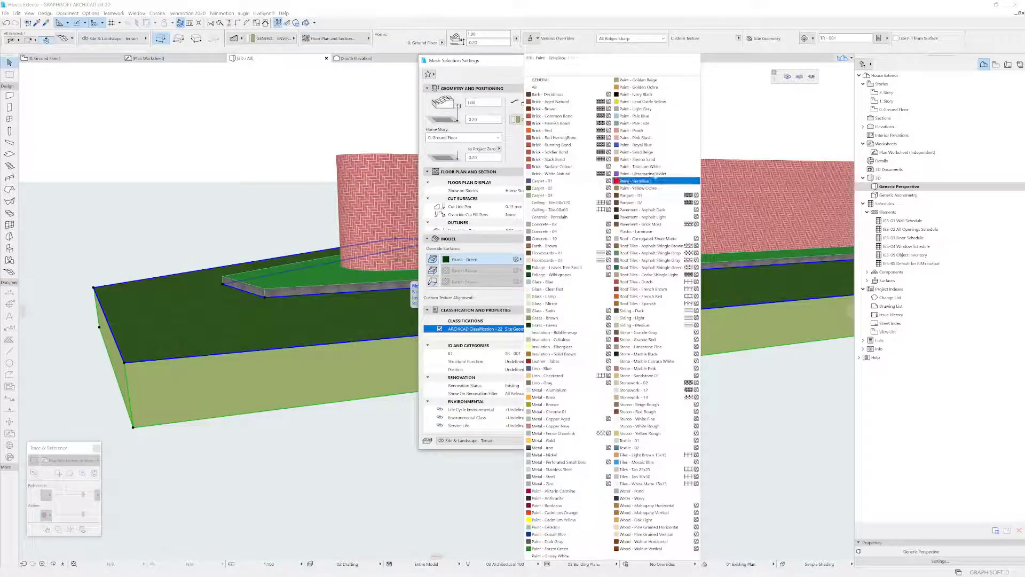
{"action": "left_click", "coordinate": [636, 94]}
{"action": "left_click", "coordinate": [582, 441]}
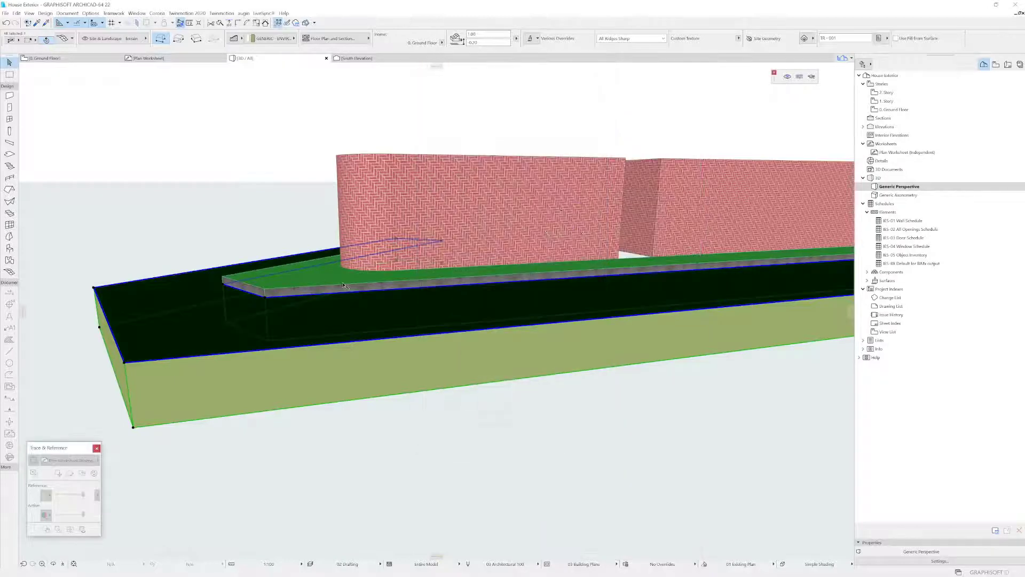
Step: Lower the black mesh's two street-side points at the rounded corner to the same elevation
{"action": "middle_click_drag", "start_coordinate": [374, 224], "coordinate": [485, 206], "text": "shift"}
{"action": "left_click", "coordinate": [635, 262]}
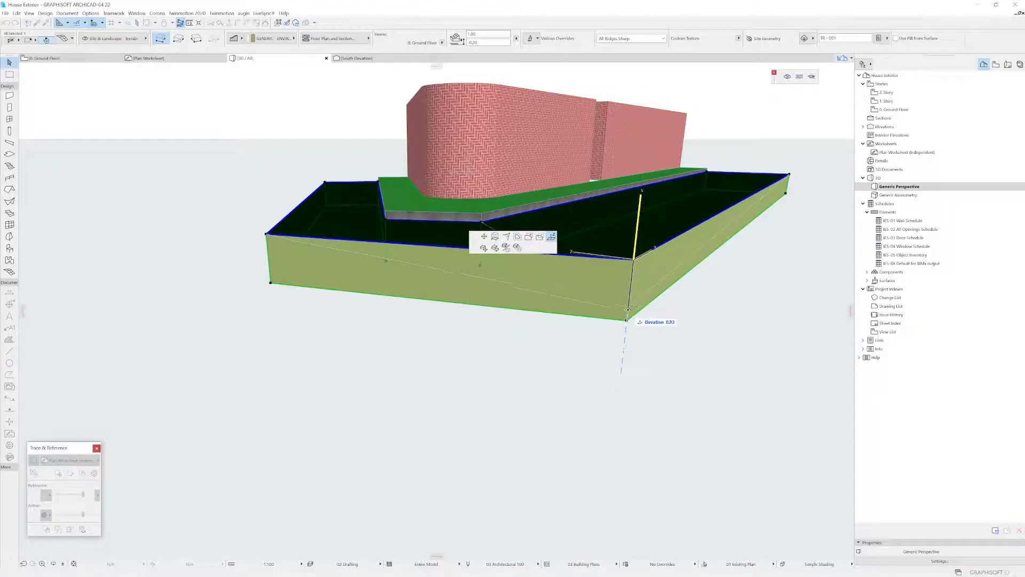
{"action": "left_click", "coordinate": [628, 309]}
{"action": "left_click", "coordinate": [269, 235]}
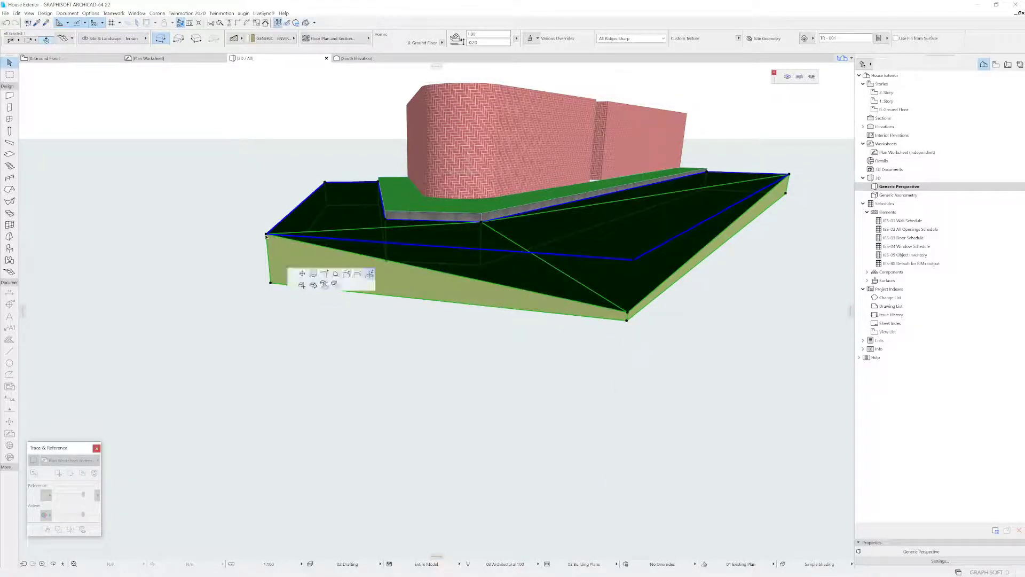
{"action": "left_click", "coordinate": [373, 270]}
{"action": "left_click", "coordinate": [628, 310]}
Step: Lower the street mesh's two inner points at the planting slab's front corners to the elevation of its lowered street-side points
{"action": "middle_click_drag", "start_coordinate": [560, 300], "coordinate": [396, 281], "text": "shift"}
{"action": "left_click", "coordinate": [281, 204]}
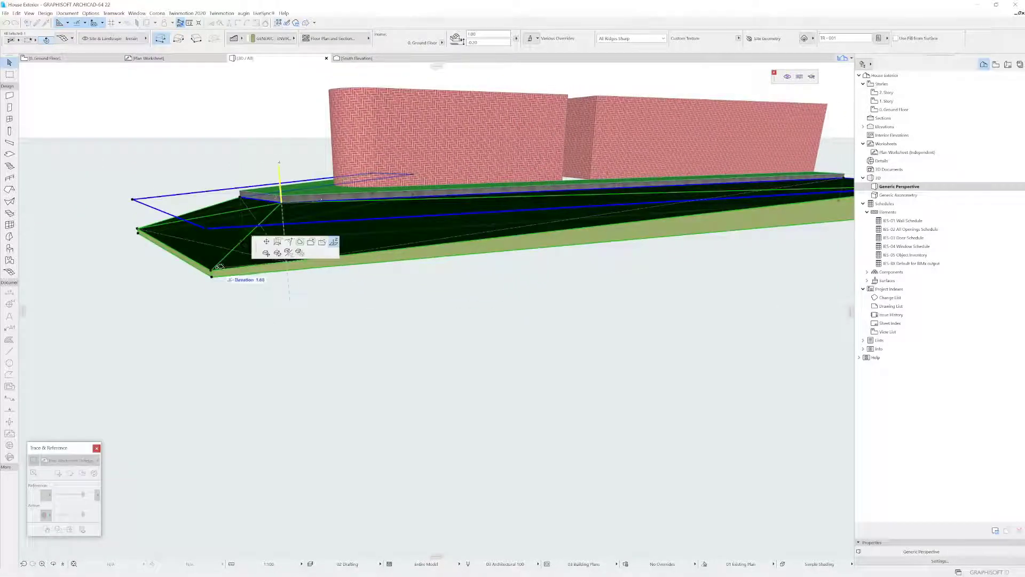
{"action": "left_click", "coordinate": [210, 270]}
{"action": "middle_click_drag", "start_coordinate": [250, 209], "coordinate": [454, 187], "text": "shift"}
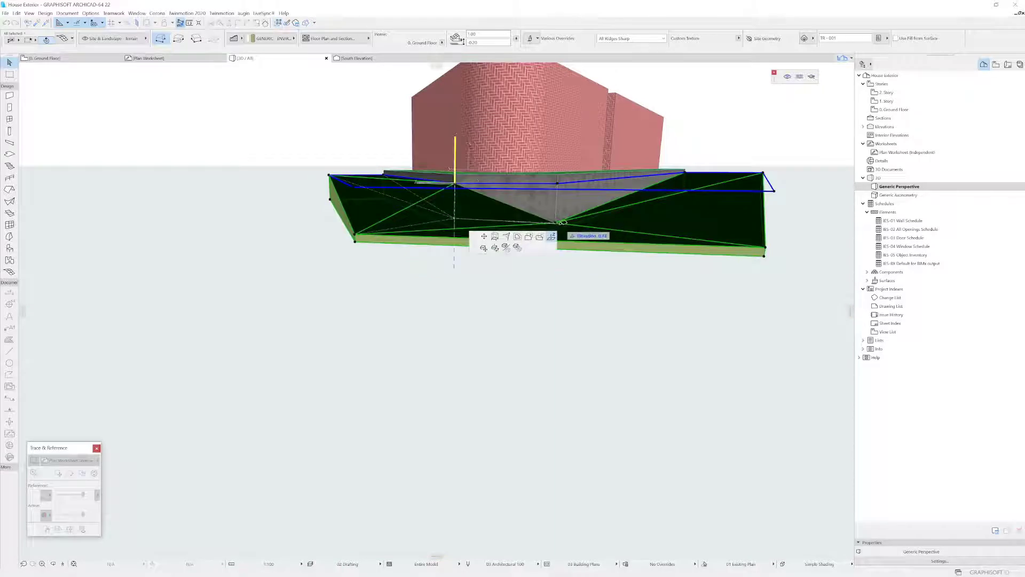
{"action": "middle_click_drag", "start_coordinate": [422, 227], "coordinate": [439, 223], "text": "shift"}
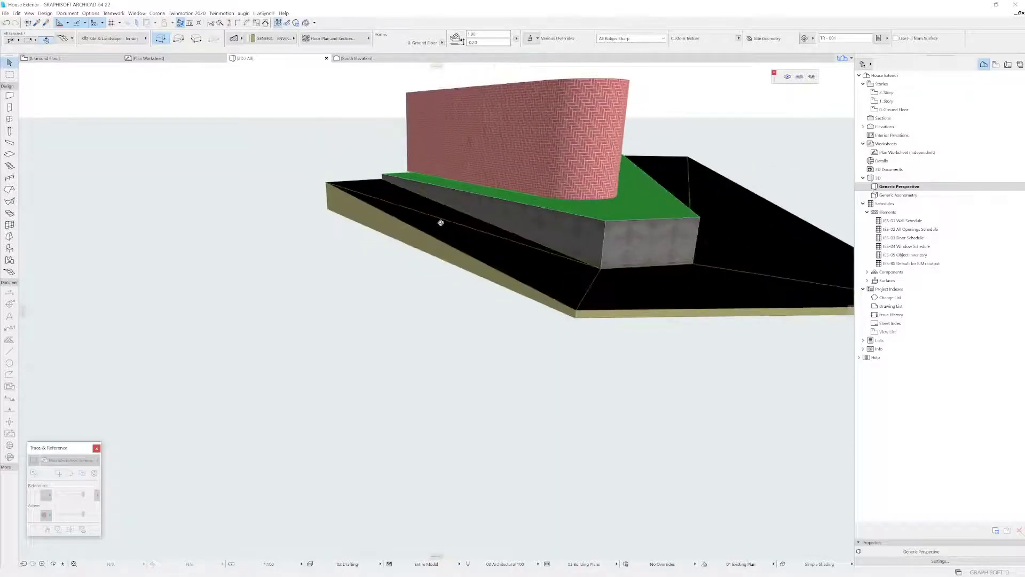
Step: Lower the street mesh's inner and outer points at the rear end beside the slab to match its lowered front points
{"action": "left_click", "coordinate": [381, 177]}
{"action": "left_click", "coordinate": [551, 236]}
{"action": "left_click", "coordinate": [602, 266]}
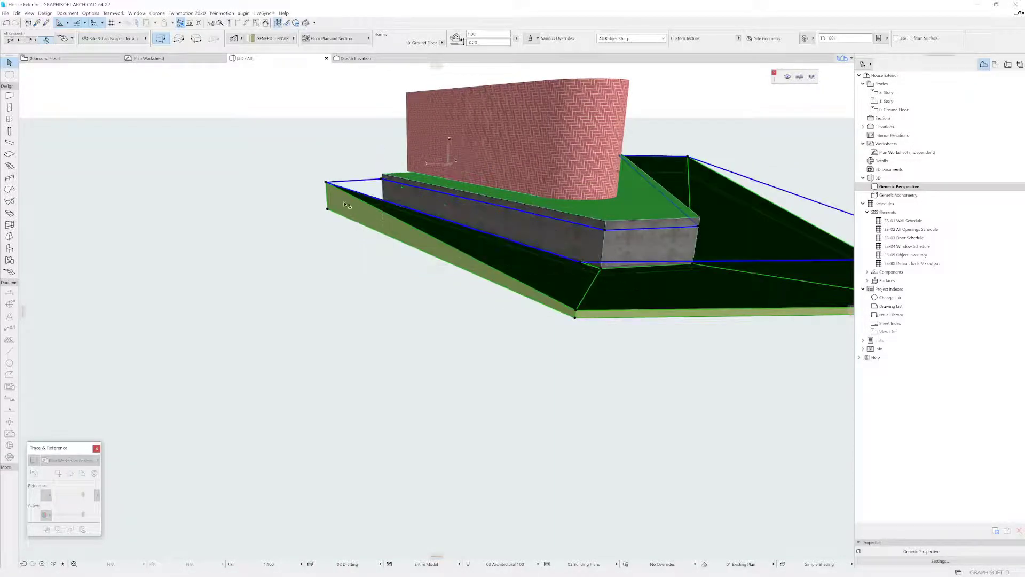
{"action": "left_click", "coordinate": [327, 183]}
{"action": "left_click", "coordinate": [430, 233]}
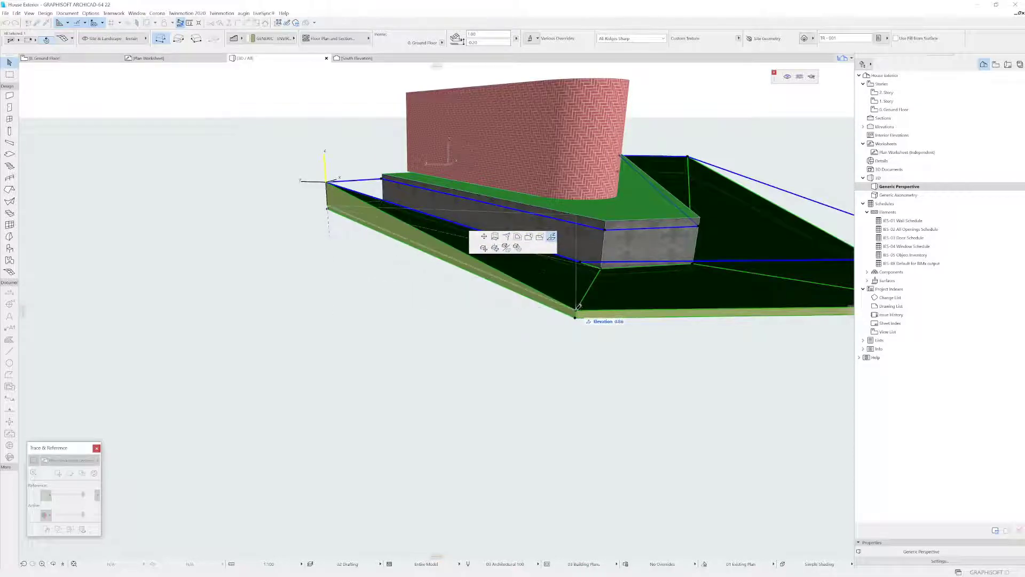
{"action": "left_click", "coordinate": [574, 316]}
{"action": "middle_click_drag", "start_coordinate": [575, 315], "coordinate": [477, 343], "text": "shift"}
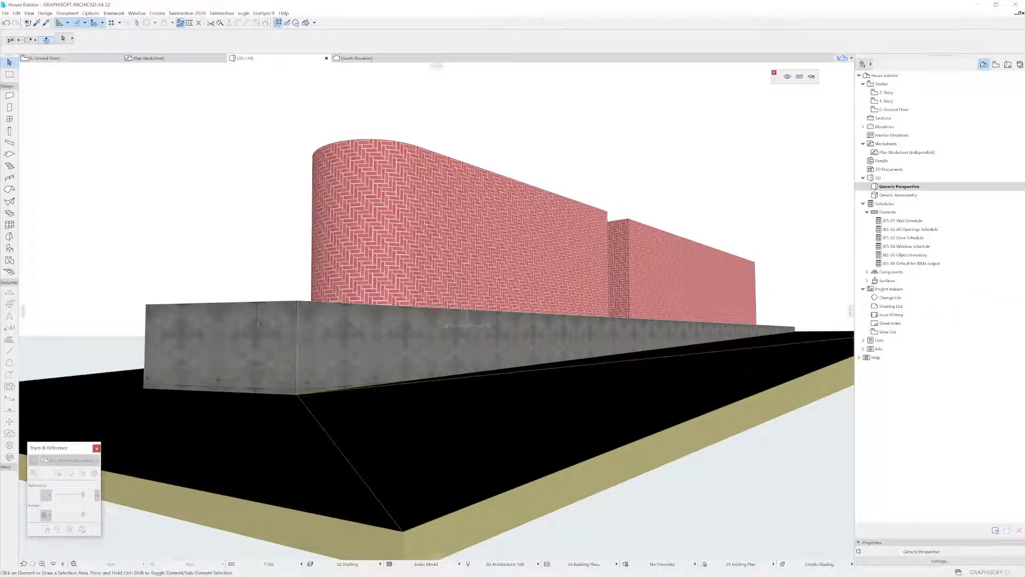
Step: Transfer the black street mesh's settings to the gray mesh under the planting area, and delete the thin green slab on top
{"action": "middle_click_drag", "start_coordinate": [550, 329], "coordinate": [501, 319], "text": "shift"}
{"action": "left_click", "coordinate": [462, 348]}
{"action": "key", "text": "Escape"}
{"action": "left_click", "coordinate": [616, 383], "text": "alt"}
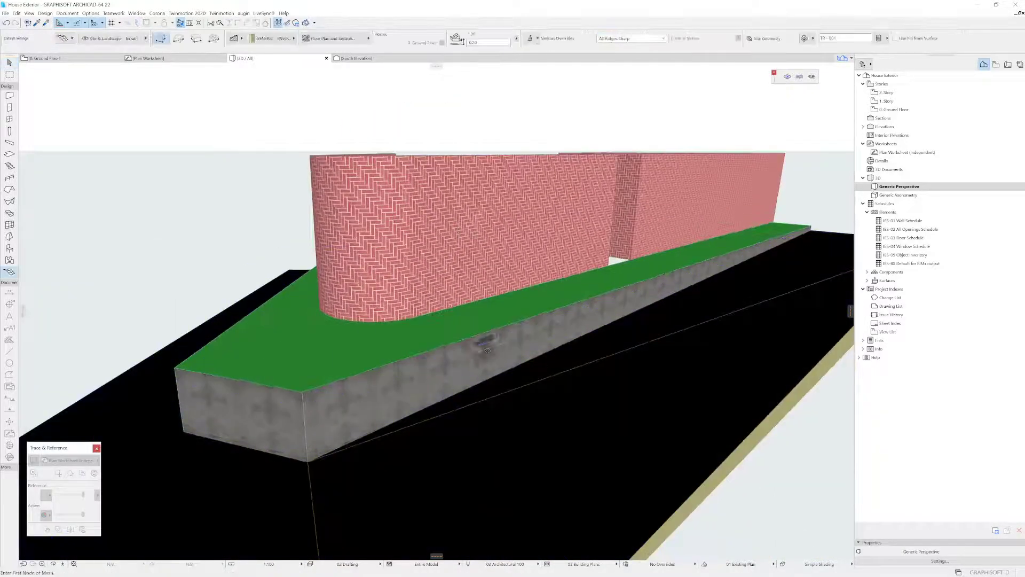
{"action": "left_click", "coordinate": [435, 348], "text": "ctrl+alt"}
{"action": "key", "text": "Escape"}
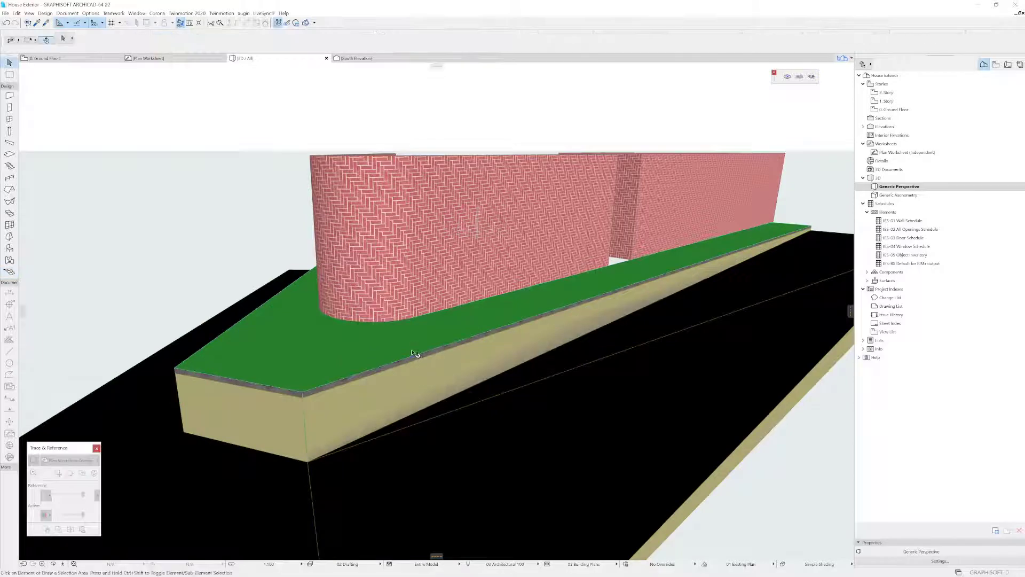
{"action": "left_click", "coordinate": [414, 352]}
{"action": "key", "text": "Delete"}
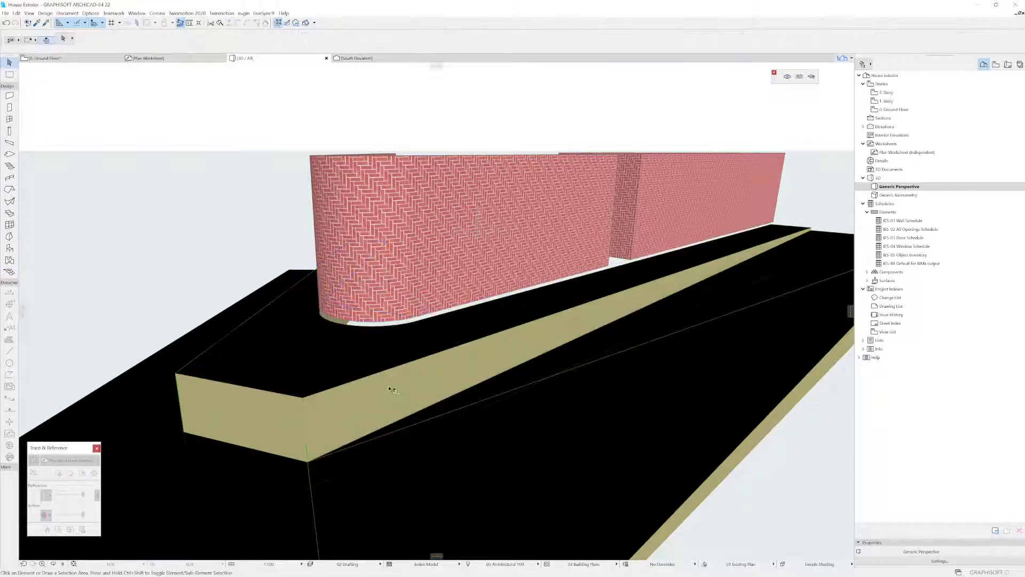
Step: Lower the planting mesh's street-side front corner point to just above the street mesh
{"action": "left_click", "coordinate": [425, 343]}
{"action": "middle_click_drag", "start_coordinate": [426, 344], "coordinate": [467, 308], "text": "shift"}
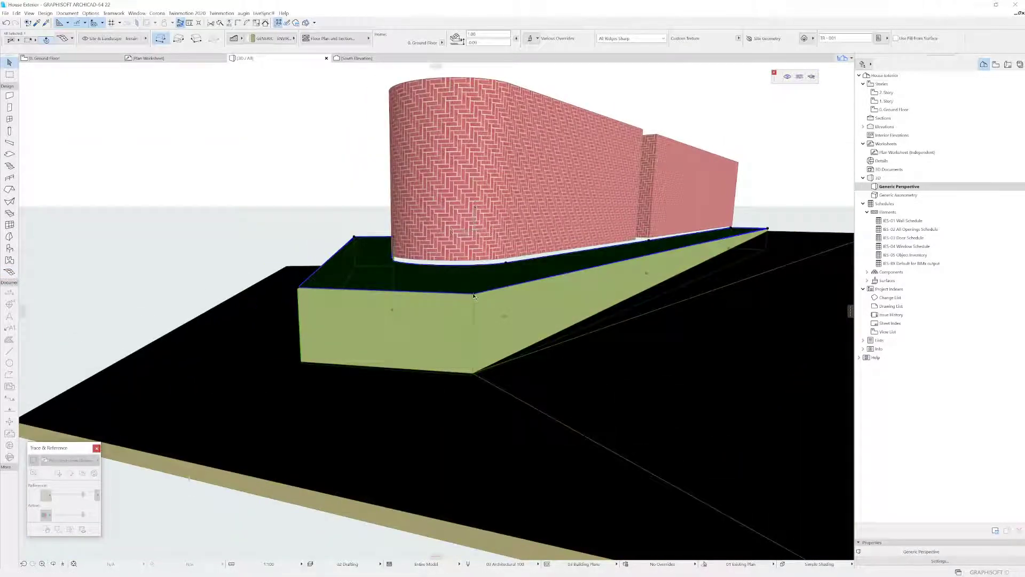
{"action": "left_click", "coordinate": [473, 294]}
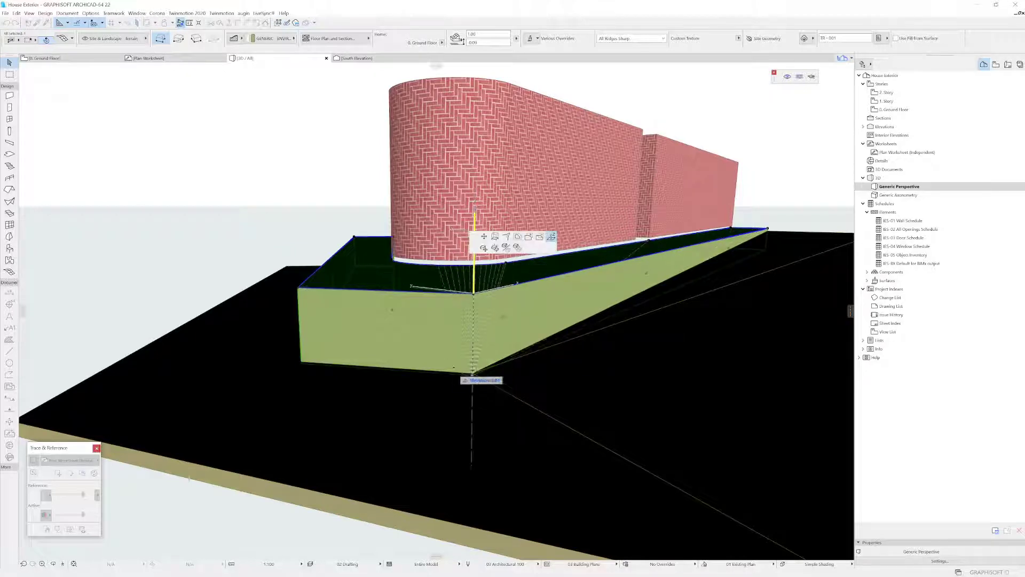
{"action": "middle_click_drag", "start_coordinate": [474, 289], "coordinate": [474, 416], "text": "shift"}
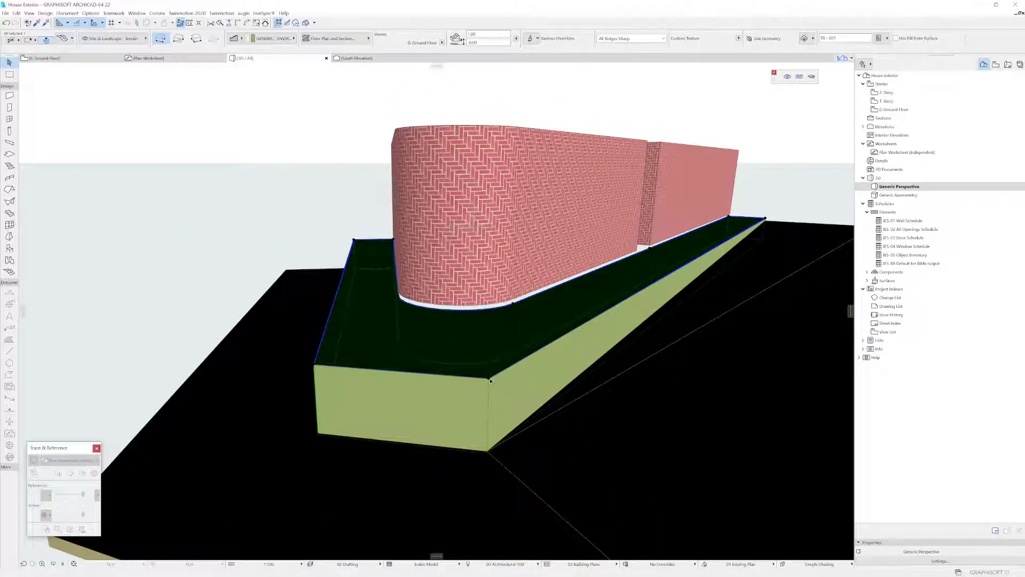
{"action": "left_click", "coordinate": [490, 380]}
{"action": "left_click", "coordinate": [489, 431]}
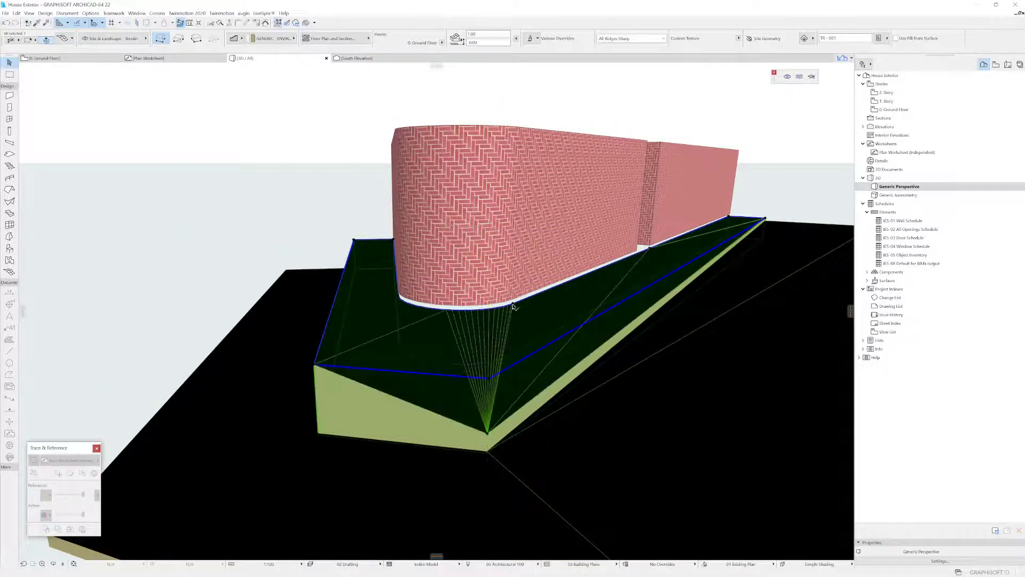
Step: Lower both ends of the planting mesh's curved edge and its other front corner to the first lowered corner's elevation
{"action": "left_click", "coordinate": [513, 303]}
{"action": "left_click", "coordinate": [488, 433]}
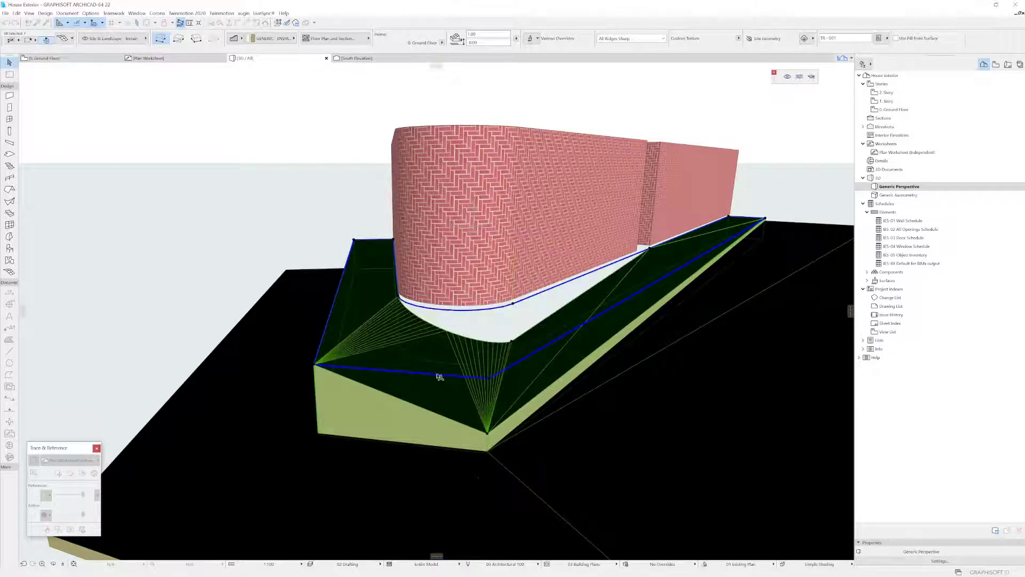
{"action": "left_click", "coordinate": [400, 300]}
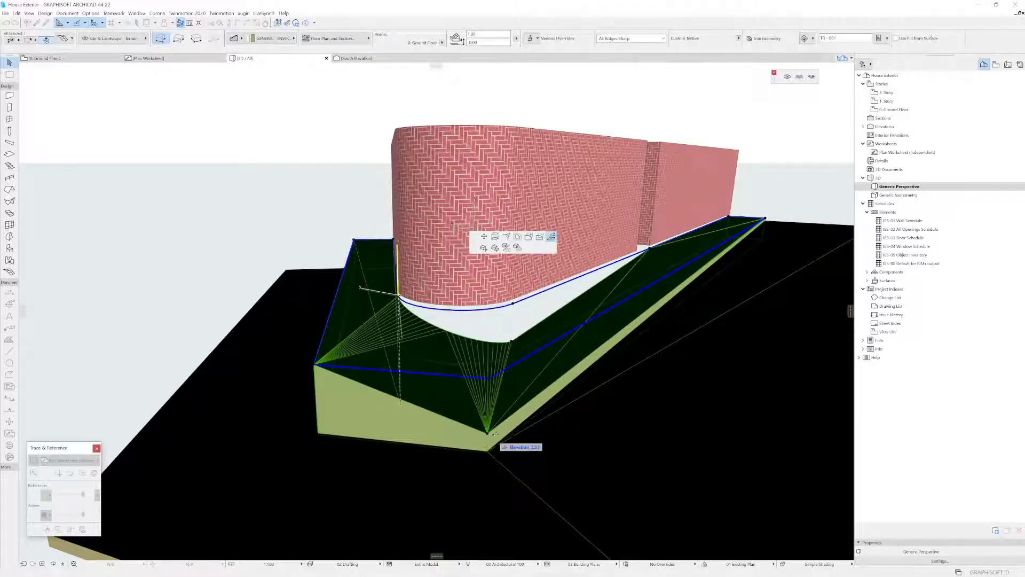
{"action": "left_click", "coordinate": [491, 432]}
{"action": "left_click", "coordinate": [316, 366]}
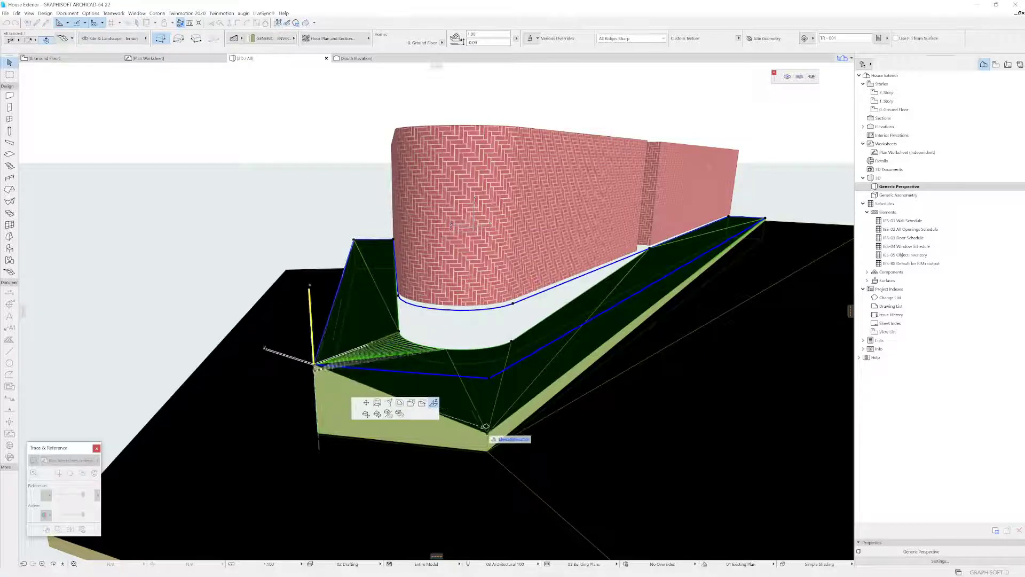
{"action": "left_click", "coordinate": [488, 433]}
Step: Lower the planting mesh's inner and outer points at its rear end to the same elevation as its front corners
{"action": "middle_click_drag", "start_coordinate": [392, 288], "coordinate": [409, 268], "text": "shift"}
{"action": "left_click", "coordinate": [409, 268]}
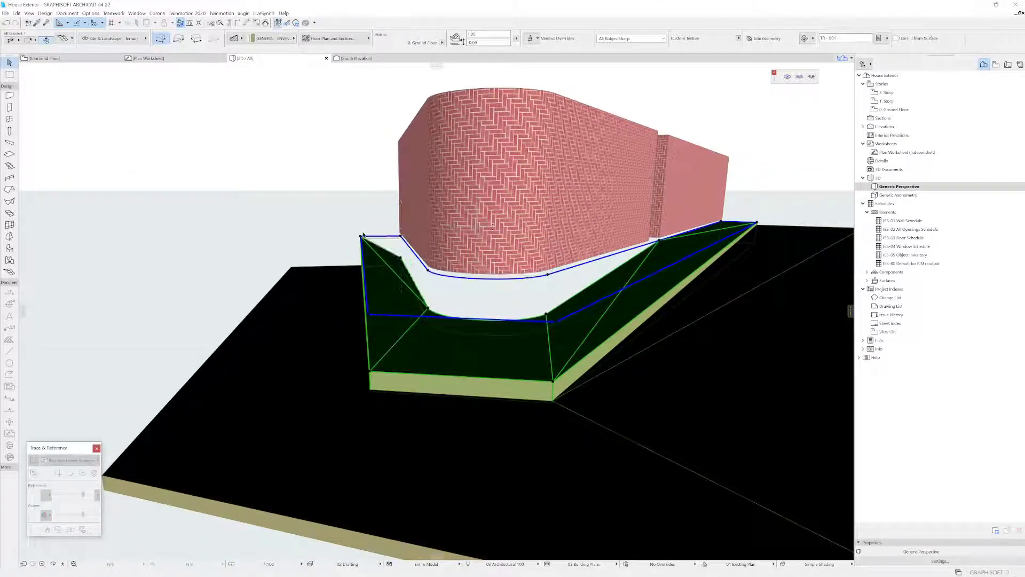
{"action": "left_click", "coordinate": [360, 236]}
{"action": "left_click", "coordinate": [369, 370]}
{"action": "key", "text": "Escape"}
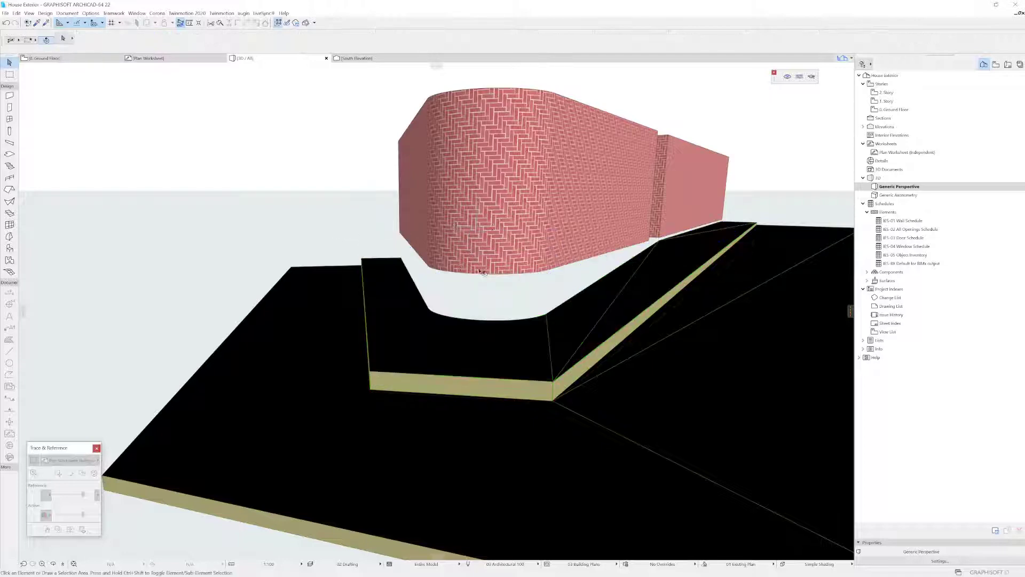
Step: Stretch the base of the curved brick wall and its adjoining straight walls down to the street mesh's lowest corner
{"action": "middle_click_drag", "start_coordinate": [482, 272], "coordinate": [502, 187], "text": "shift"}
{"action": "left_click", "coordinate": [507, 183]}
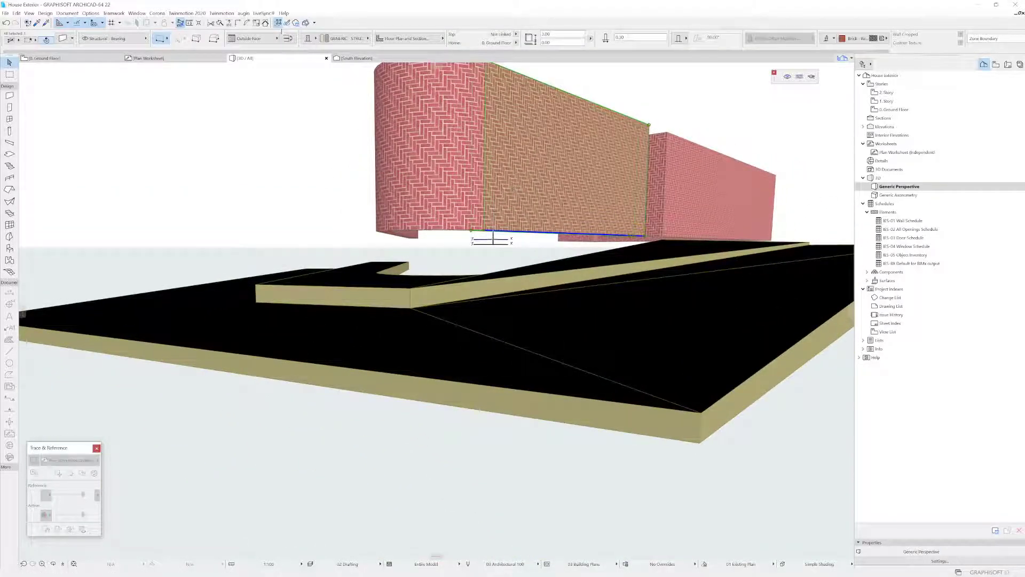
{"action": "left_click", "coordinate": [410, 239]}
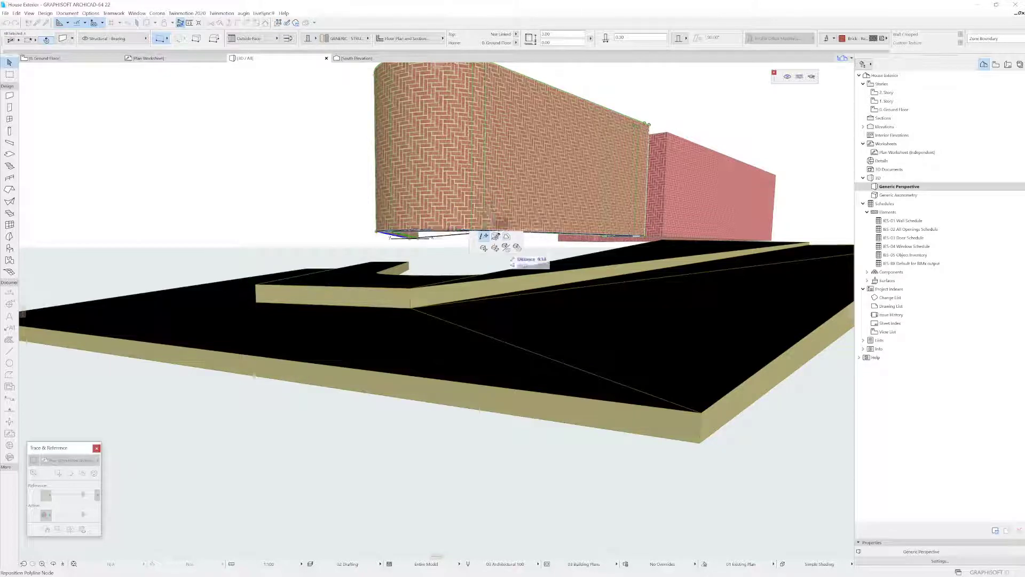
{"action": "left_click", "coordinate": [495, 236]}
{"action": "left_click", "coordinate": [699, 442]}
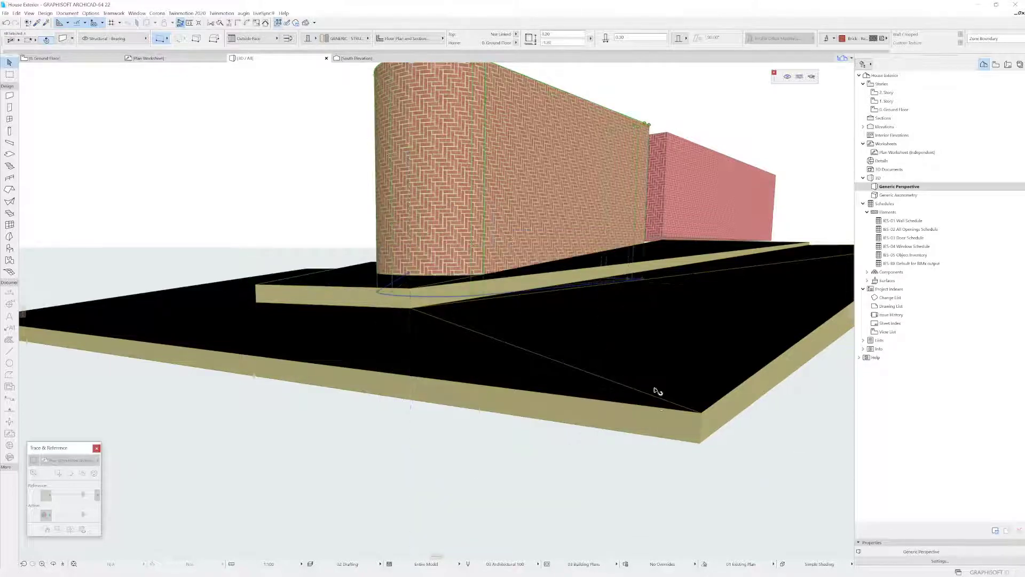
{"action": "middle_click_drag", "start_coordinate": [657, 392], "coordinate": [583, 330], "text": "shift"}
{"action": "key", "text": "Escape"}
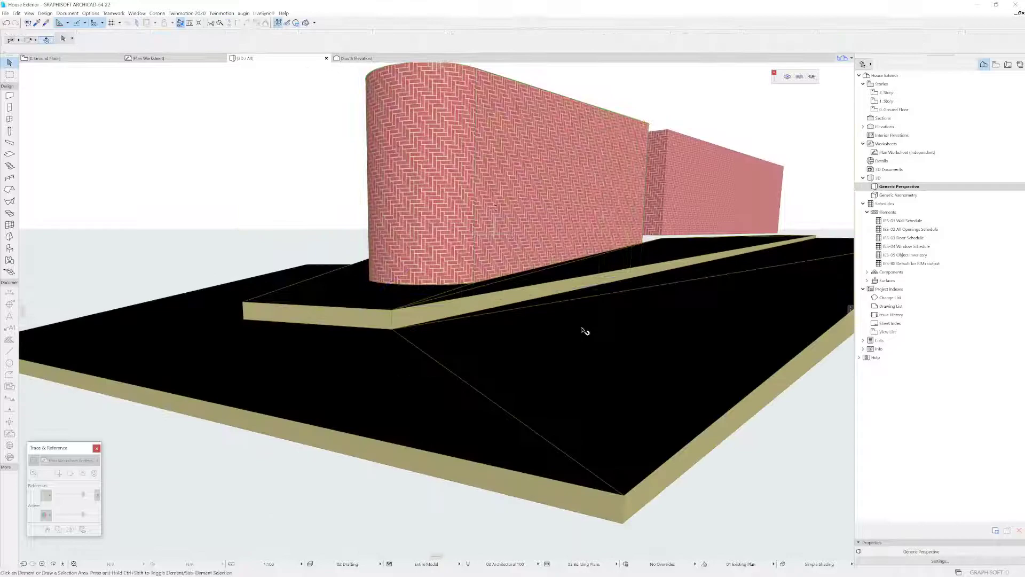
Step: Transfer the lengthened brick wall's settings to the remaining exterior walls so their bases extend down to the terrain
{"action": "left_click", "coordinate": [560, 211], "text": "alt"}
{"action": "middle_click_drag", "start_coordinate": [659, 211], "coordinate": [584, 357], "text": "shift"}
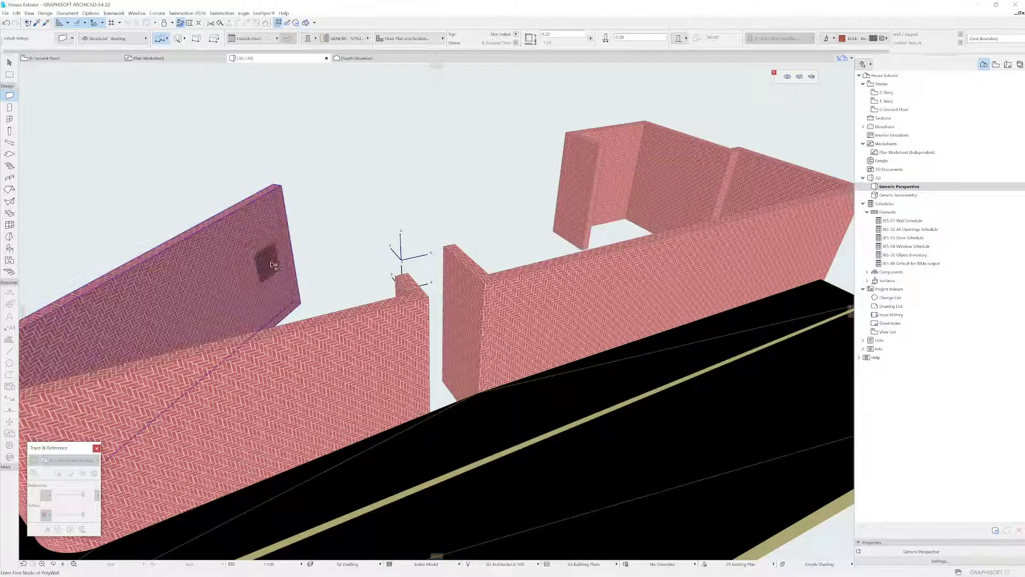
{"action": "middle_click_drag", "start_coordinate": [272, 263], "coordinate": [311, 259], "text": "shift"}
{"action": "scroll", "coordinate": [312, 260], "scroll_direction": "down", "scroll_amount": 8}
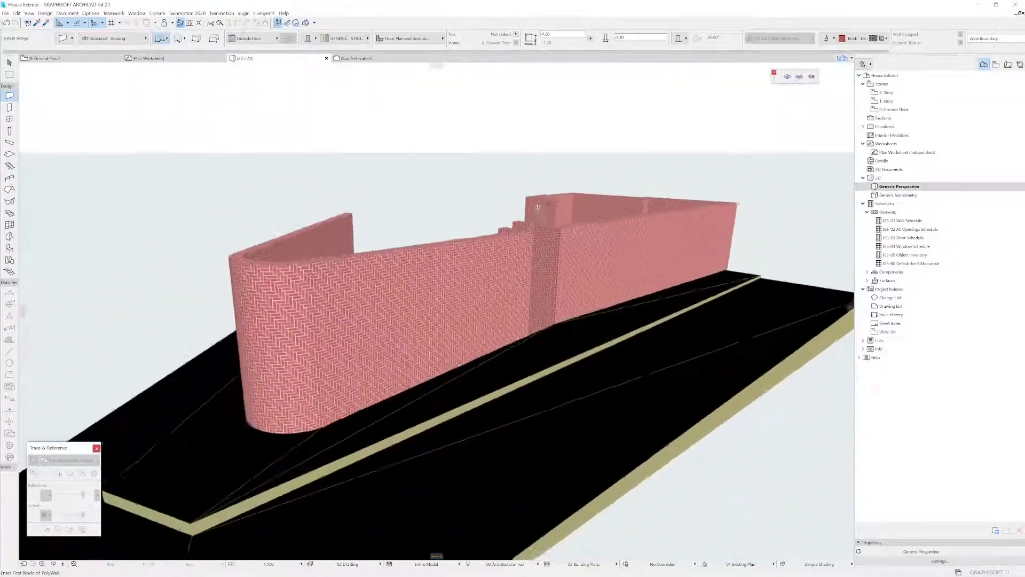
{"action": "mouse_move", "coordinate": [569, 336]}
{"action": "middle_mouse_down", "text": "shift"}
{"action": "mouse_move", "coordinate": [619, 321]}
{"action": "mouse_move", "coordinate": [700, 231]}
{"action": "mouse_move", "coordinate": [664, 215]}
{"action": "mouse_move", "coordinate": [569, 319]}
{"action": "middle_mouse_up", "text": "shift"}
{"action": "key", "text": "Escape"}
{"action": "scroll", "coordinate": [495, 332], "scroll_direction": "up", "scroll_amount": 2}
{"action": "middle_click_drag", "start_coordinate": [494, 332], "coordinate": [540, 313], "text": "shift"}
{"action": "middle_click_drag", "start_coordinate": [469, 361], "coordinate": [532, 323]}
{"action": "scroll", "coordinate": [544, 325], "scroll_direction": "up", "scroll_amount": 2}
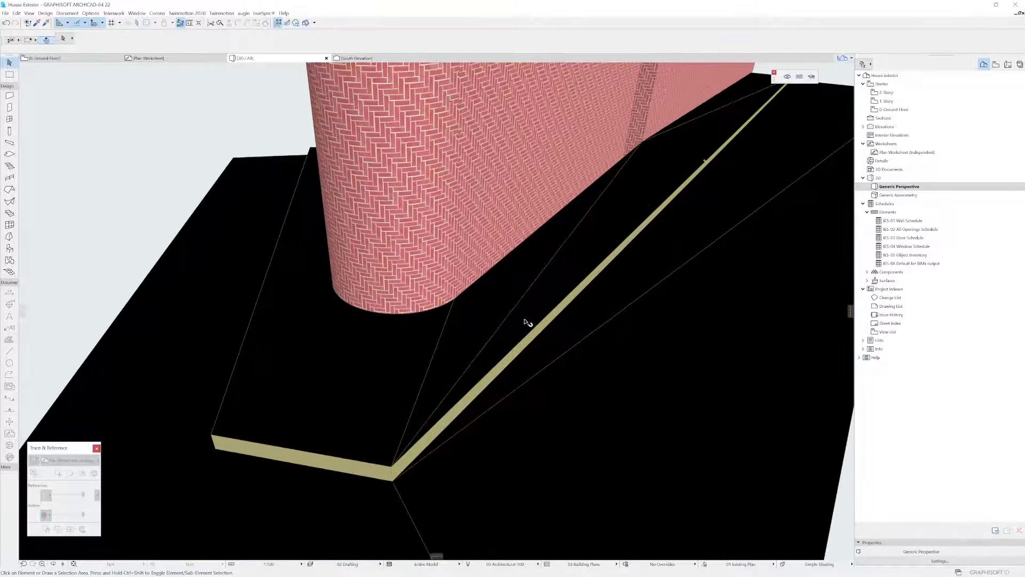
{"action": "left_click", "coordinate": [544, 322]}
{"action": "left_click", "coordinate": [543, 293]}
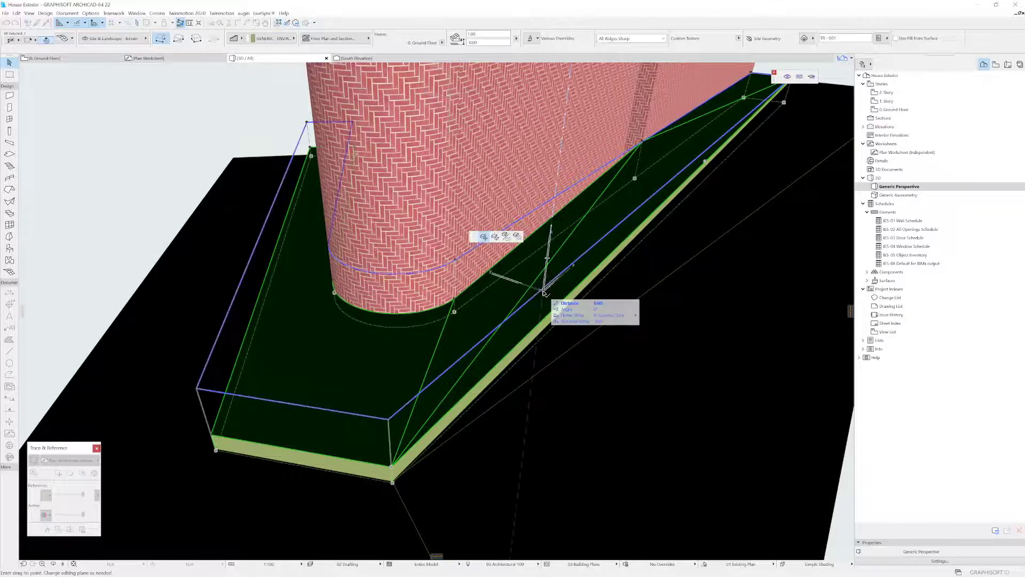
{"action": "left_click", "coordinate": [488, 234]}
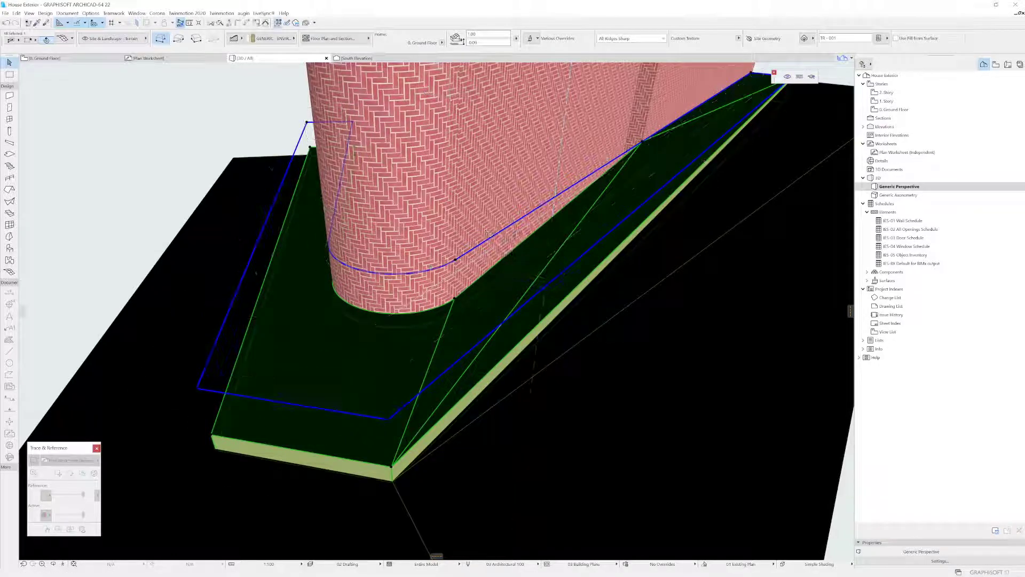
{"action": "left_click", "coordinate": [550, 286]}
{"action": "key", "text": "Escape"}
Step: Offset all edges of the planting mesh's in-place copy slightly outward, keeping the original mesh inside it
{"action": "middle_click_drag", "start_coordinate": [549, 286], "coordinate": [626, 255], "text": "shift"}
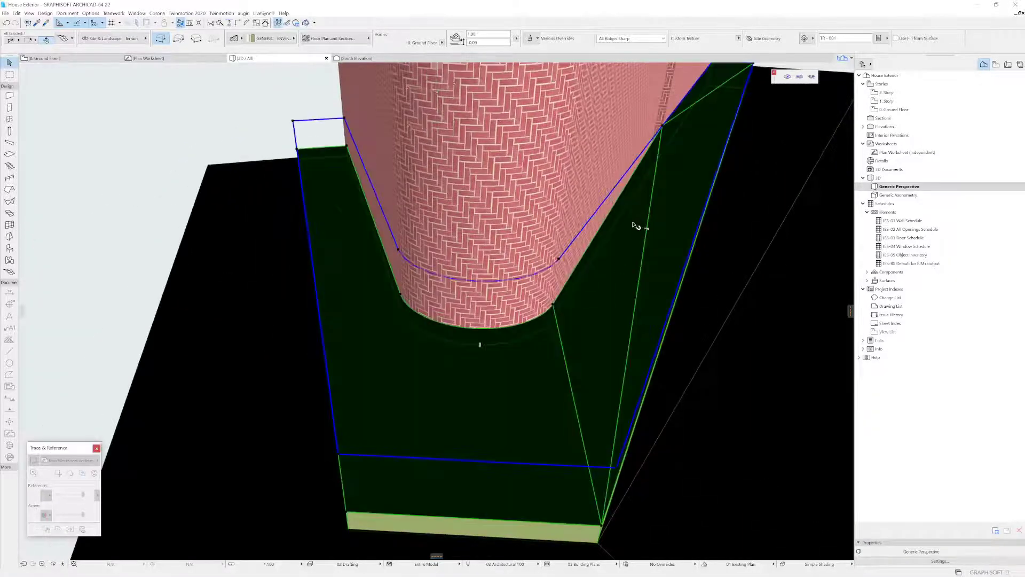
{"action": "left_click", "coordinate": [672, 319]}
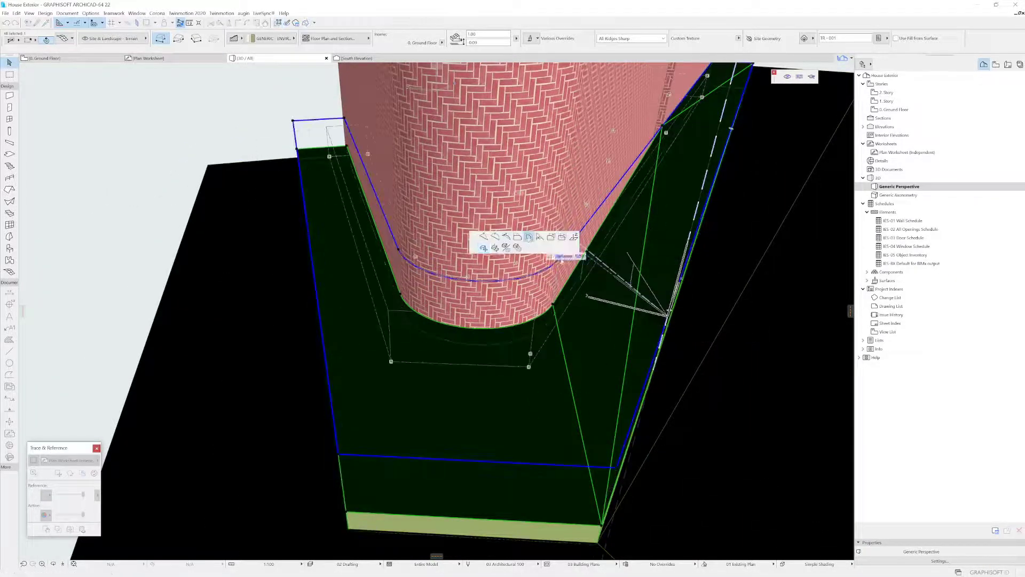
{"action": "left_click", "coordinate": [687, 311]}
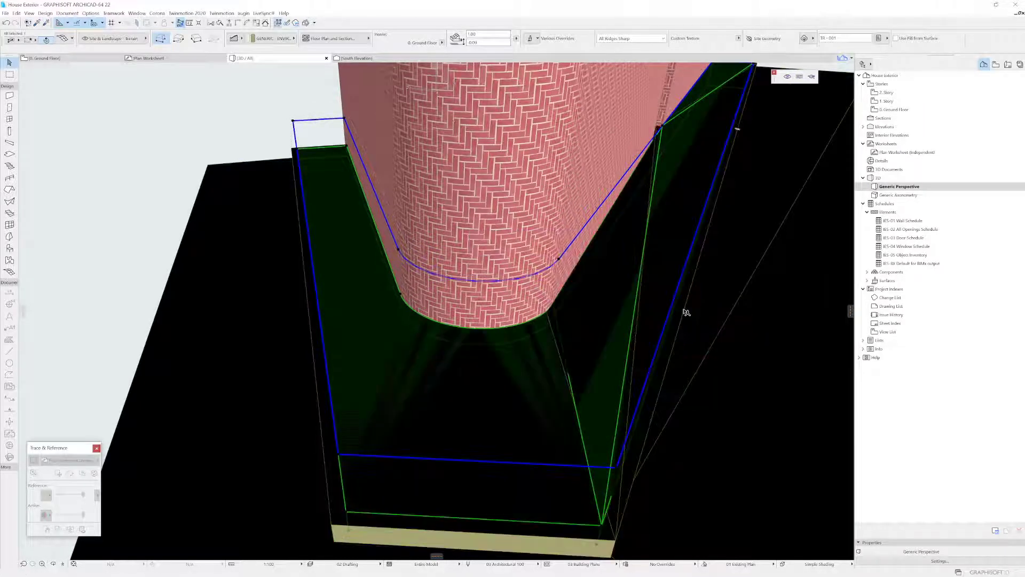
Step: Subtract the inner planting mesh's outline from the enlarged mesh to leave a narrow border around the planting area
{"action": "middle_click_drag", "start_coordinate": [642, 467], "coordinate": [577, 424], "text": "shift"}
{"action": "left_click", "coordinate": [148, 432]}
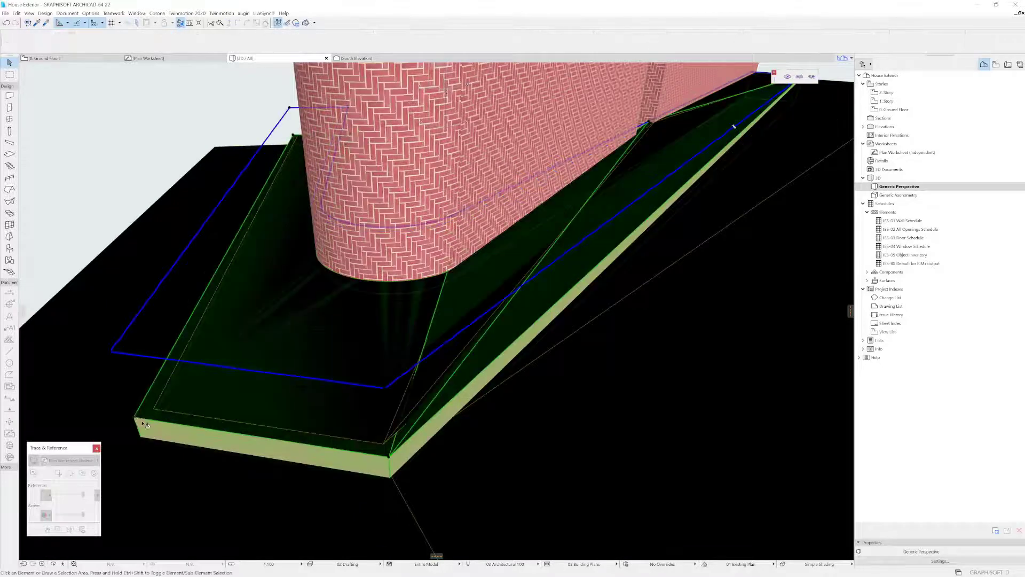
{"action": "left_click", "coordinate": [139, 422]}
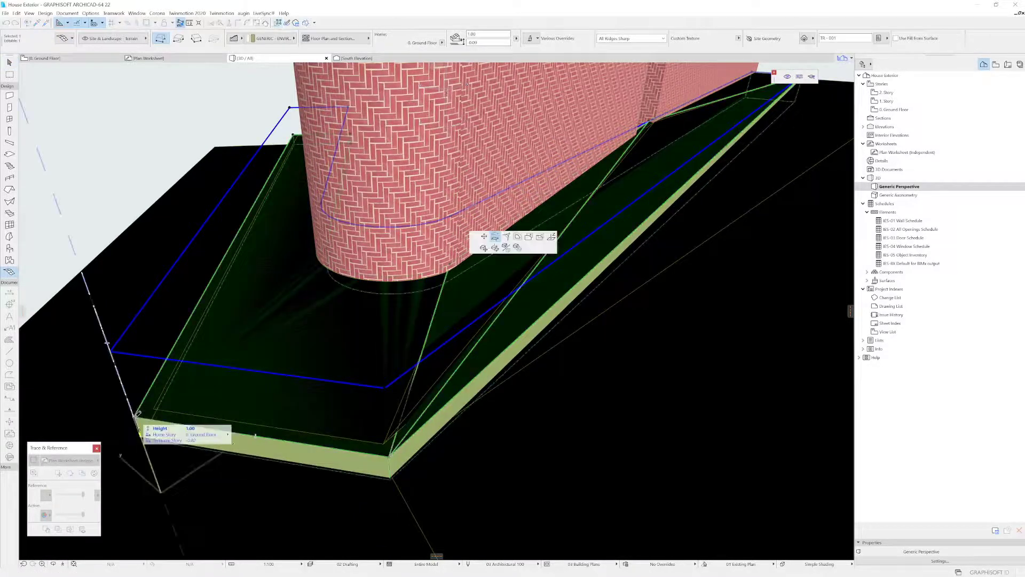
{"action": "left_click", "coordinate": [541, 237]}
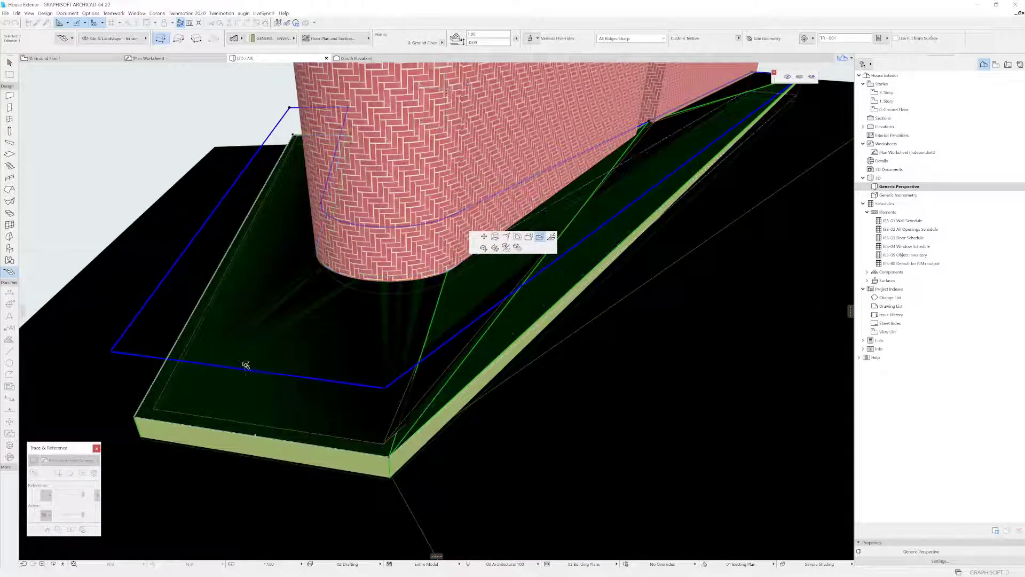
{"action": "left_click", "coordinate": [184, 351]}
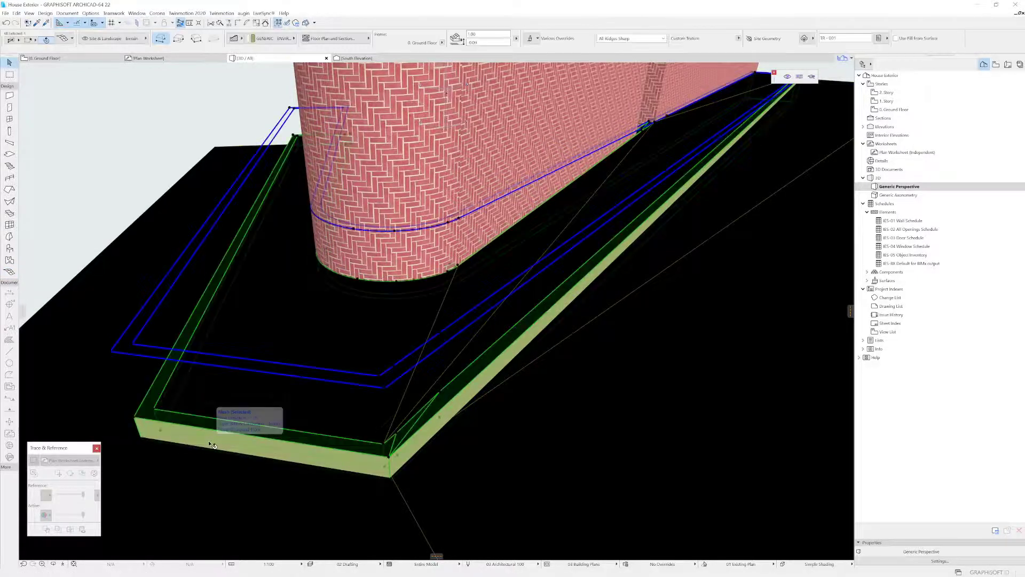
Step: Override the top surface of the border mesh with Brick - White Natural
{"action": "key", "text": "ctrl+t"}
{"action": "left_click", "coordinate": [481, 259]}
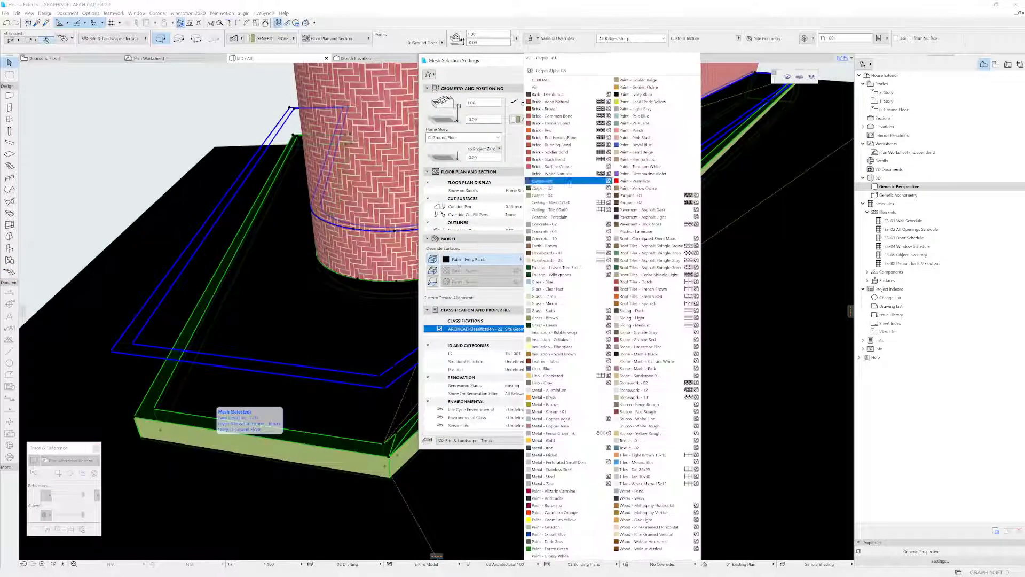
{"action": "left_click", "coordinate": [608, 180]}
{"action": "key", "text": "Return"}
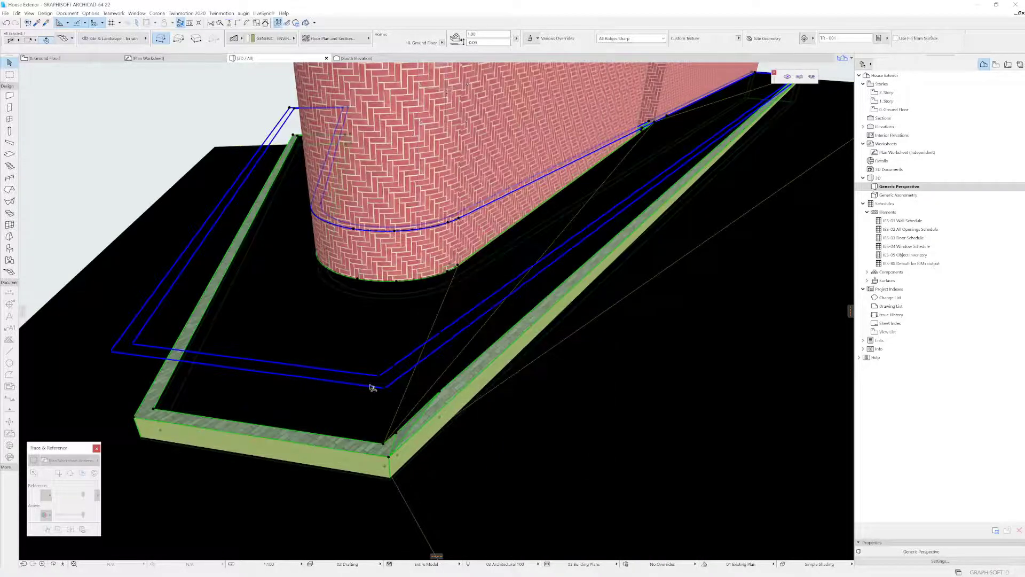
Step: Override the top surface of the inner planting mesh with Paint - Celadon
{"action": "key", "text": "ctrl+t"}
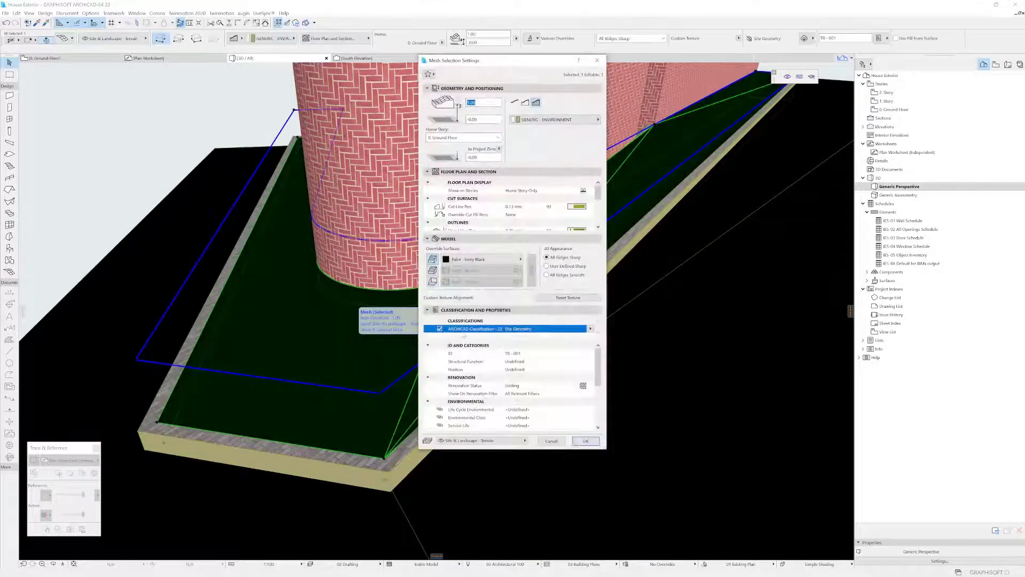
{"action": "left_click", "coordinate": [488, 260]}
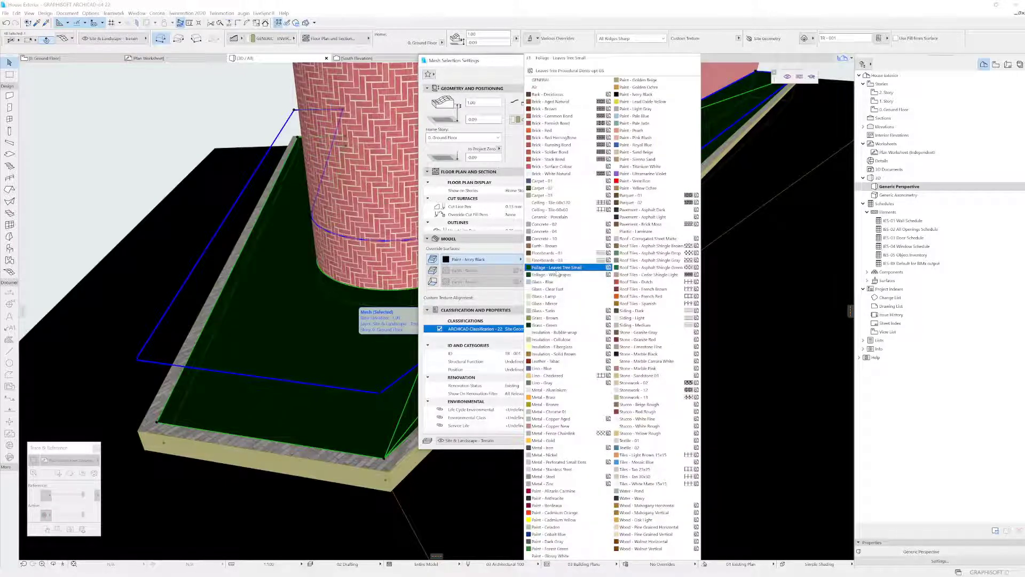
{"action": "left_click", "coordinate": [564, 527]}
{"action": "left_click", "coordinate": [586, 441]}
Step: Lower the raised node of the planting mesh beside the recess in the brick wall
{"action": "middle_click_drag", "start_coordinate": [540, 437], "coordinate": [493, 321], "text": "shift"}
{"action": "key", "text": "Escape"}
{"action": "middle_click_drag", "start_coordinate": [652, 130], "coordinate": [483, 289], "text": "shift"}
{"action": "left_click", "coordinate": [482, 289]}
{"action": "left_click", "coordinate": [451, 282]}
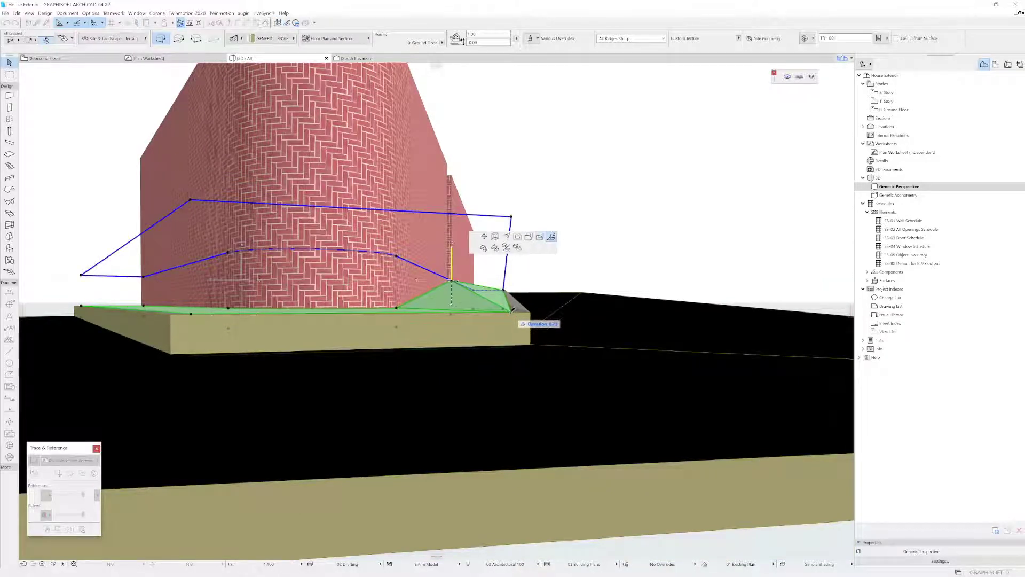
{"action": "middle_click_drag", "start_coordinate": [511, 293], "coordinate": [544, 303], "text": "shift"}
{"action": "left_click", "coordinate": [320, 353]}
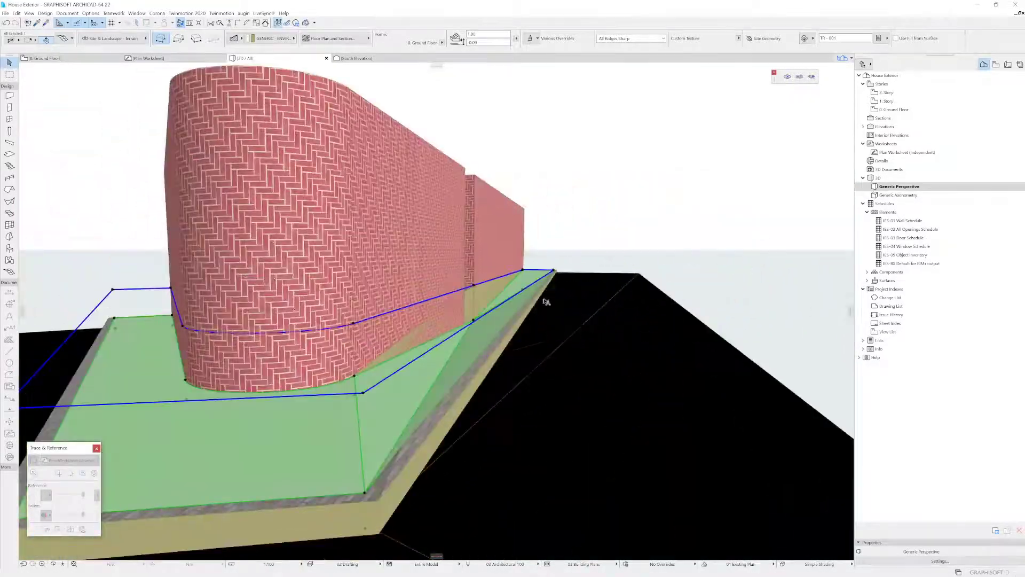
Step: Split the border mesh along the street-side face of the straight brick wall beyond the recess
{"action": "scroll", "coordinate": [547, 288], "scroll_direction": "up", "scroll_amount": 3}
{"action": "middle_click_drag", "start_coordinate": [549, 260], "coordinate": [576, 258], "text": "shift"}
{"action": "left_click", "coordinate": [466, 288]}
{"action": "left_click", "coordinate": [478, 304]}
{"action": "key", "text": "Escape"}
{"action": "left_click", "coordinate": [569, 229]}
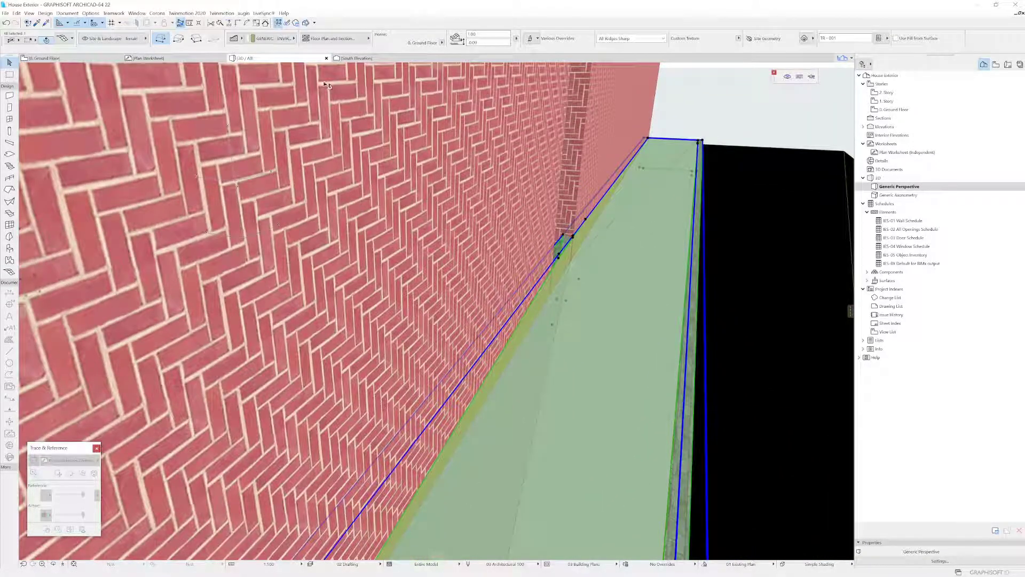
{"action": "left_click", "coordinate": [591, 165]}
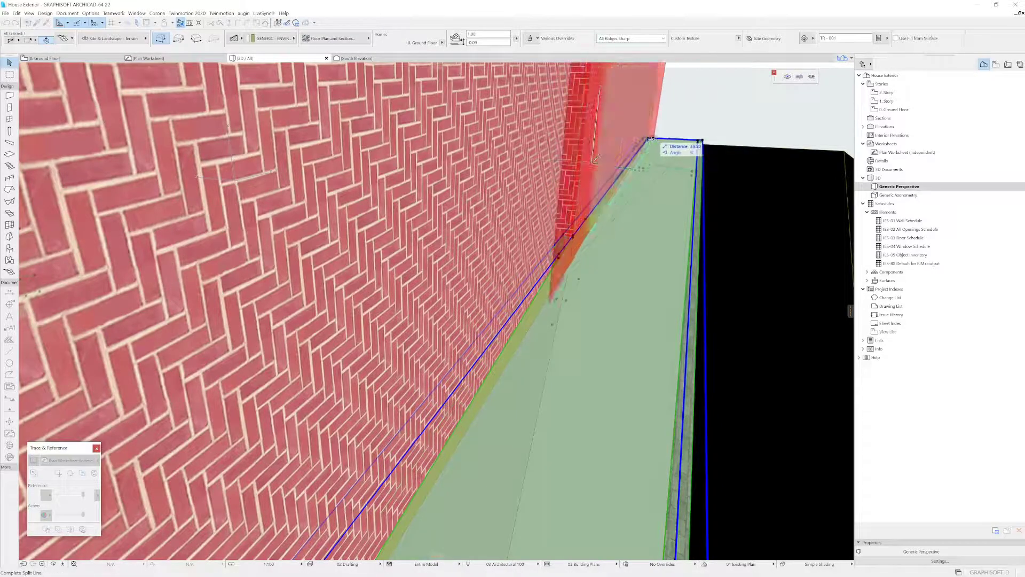
{"action": "left_click", "coordinate": [647, 138]}
{"action": "left_click", "coordinate": [644, 166]}
{"action": "scroll", "coordinate": [494, 246], "scroll_direction": "down", "scroll_amount": 3}
{"action": "scroll", "coordinate": [494, 246], "scroll_direction": "down", "scroll_amount": 5}
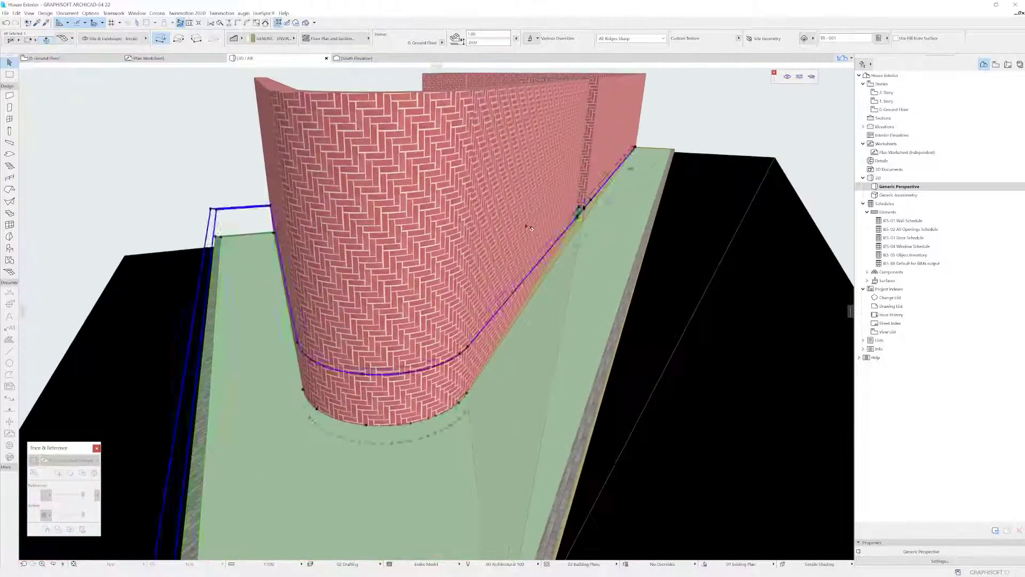
Step: Split the border mesh along the face of the straight brick wall on the other side of the curve
{"action": "scroll", "coordinate": [515, 225], "scroll_direction": "up", "scroll_amount": 10}
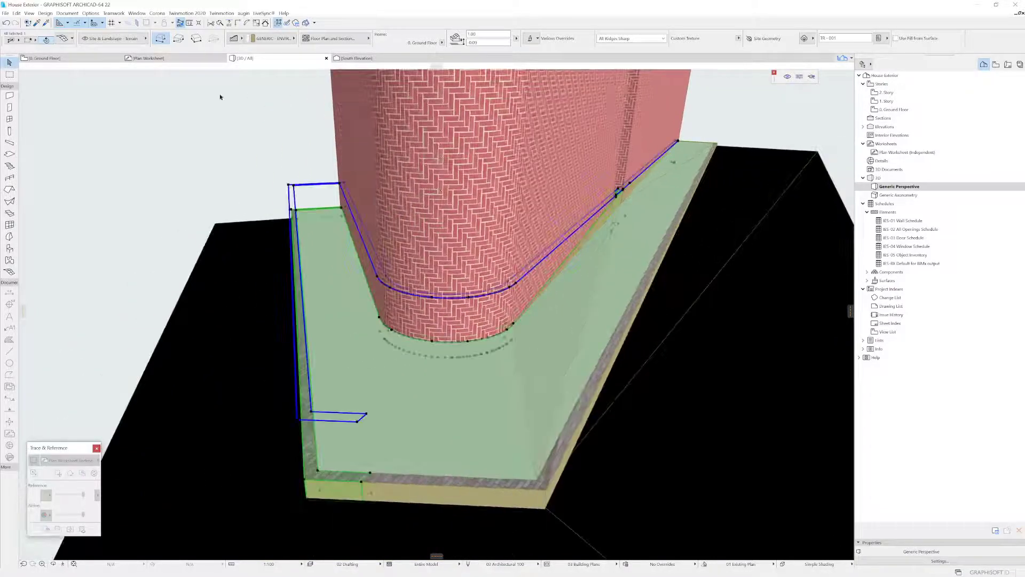
{"action": "left_click", "coordinate": [357, 171]}
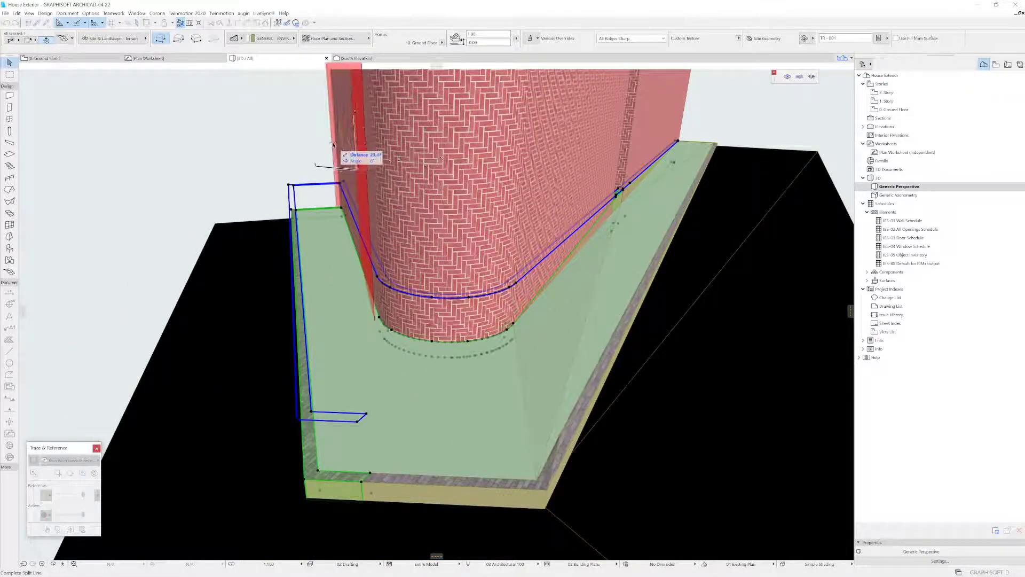
{"action": "middle_click_drag", "start_coordinate": [493, 154], "coordinate": [478, 188], "text": "shift"}
{"action": "key", "text": "Escape"}
Step: Apply Brick - White Natural to the top, side and bottom surfaces of the long street-side border mesh
{"action": "middle_click_drag", "start_coordinate": [584, 227], "coordinate": [463, 273], "text": "shift"}
{"action": "left_click", "coordinate": [552, 318]}
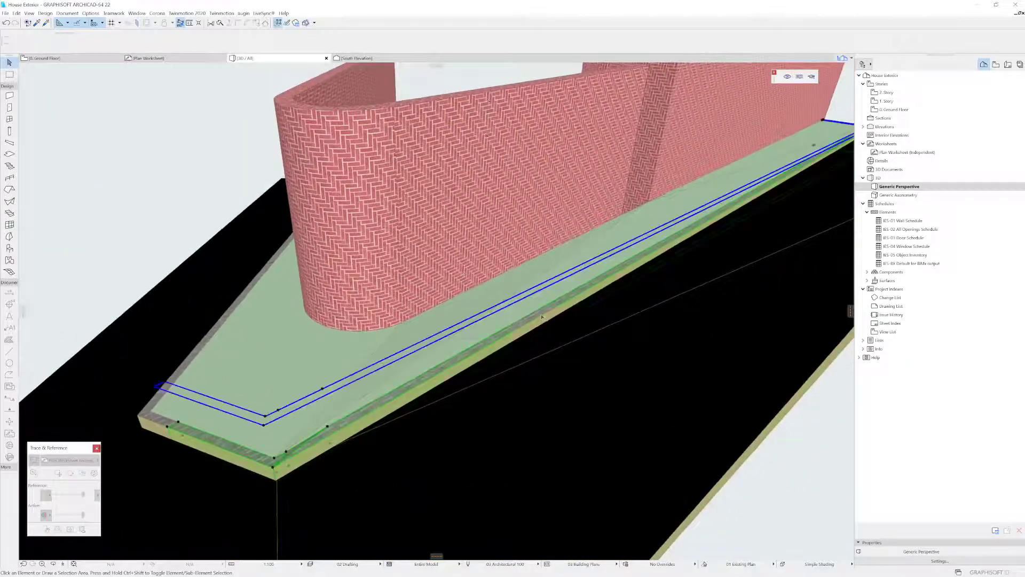
{"action": "key", "text": "ctrl+t"}
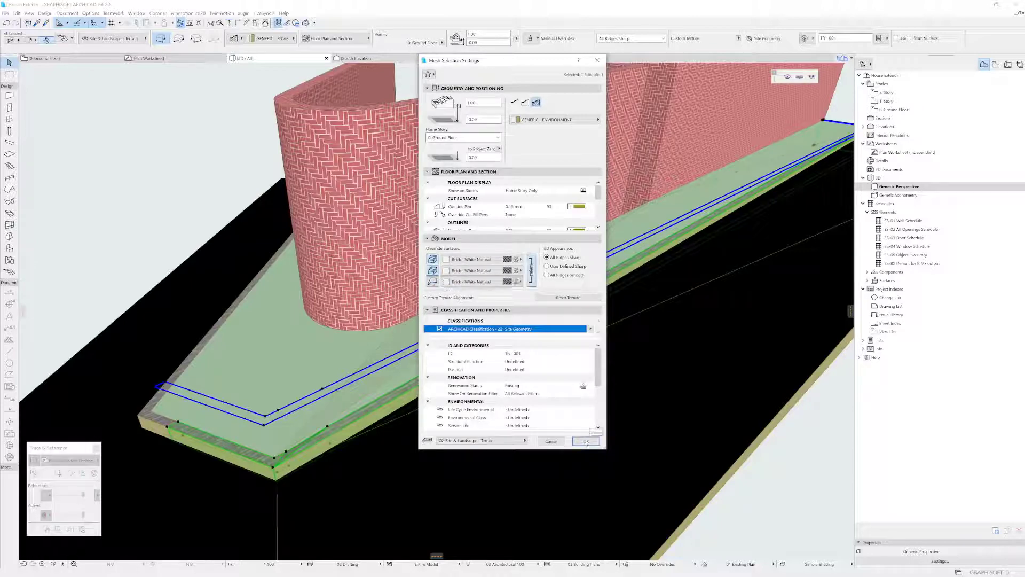
{"action": "left_click", "coordinate": [586, 441]}
Step: Transfer the brick-surfaced border mesh's settings to the remaining border piece at the front corner
{"action": "middle_click_drag", "start_coordinate": [561, 406], "coordinate": [568, 336], "text": "shift"}
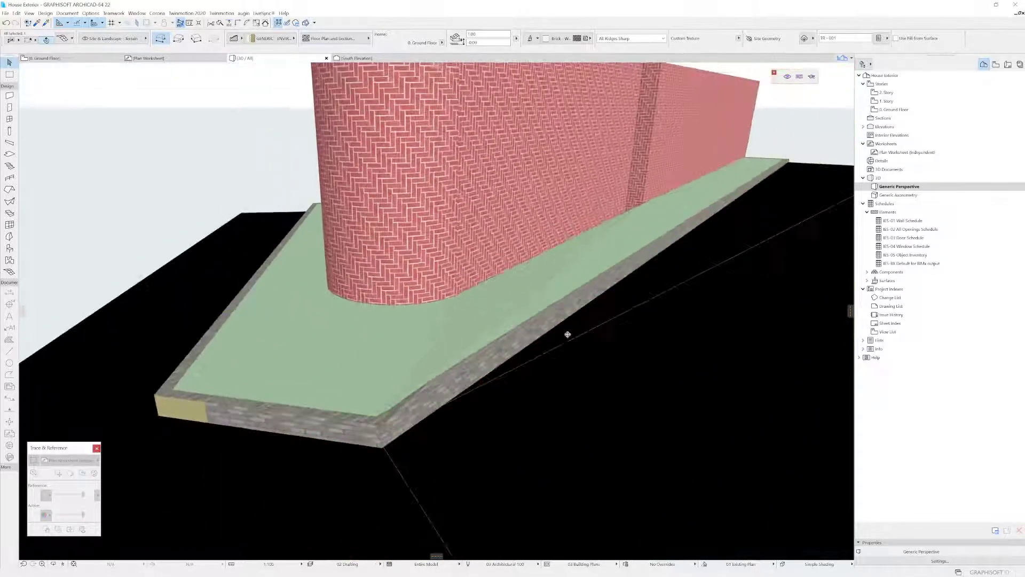
{"action": "left_click", "coordinate": [359, 429], "text": "alt"}
{"action": "left_click", "coordinate": [199, 407], "text": "ctrl+alt"}
{"action": "key", "text": "Escape"}
{"action": "key", "text": "Escape"}
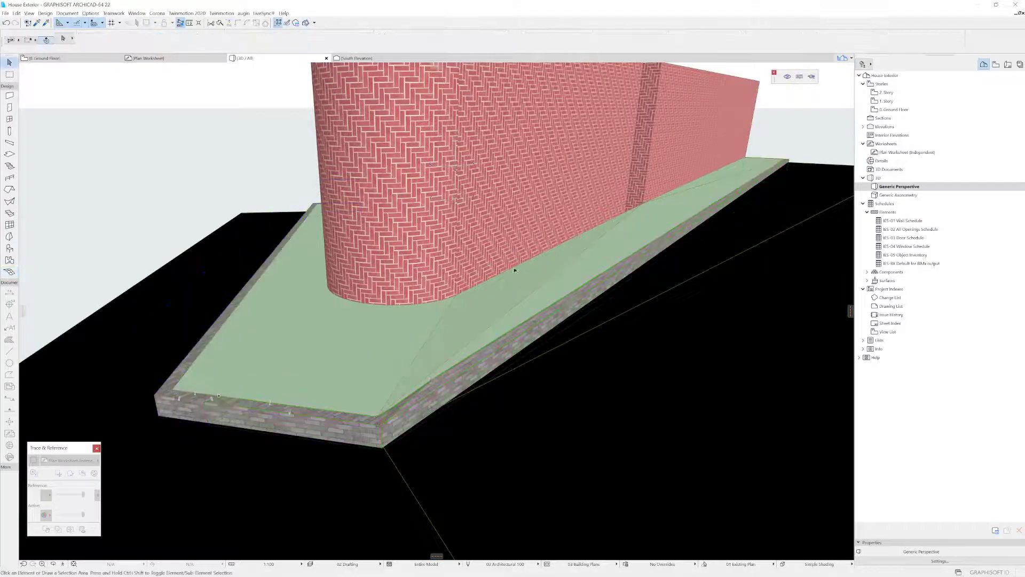
Step: Move the planting mesh down slightly from its front corner node so it sits below the border's top, and save the project
{"action": "middle_click_drag", "start_coordinate": [515, 267], "coordinate": [587, 281], "text": "shift"}
{"action": "left_click", "coordinate": [524, 277]}
{"action": "scroll", "coordinate": [543, 272], "scroll_direction": "up", "scroll_amount": 2}
{"action": "scroll", "coordinate": [546, 274], "scroll_direction": "down", "scroll_amount": 2}
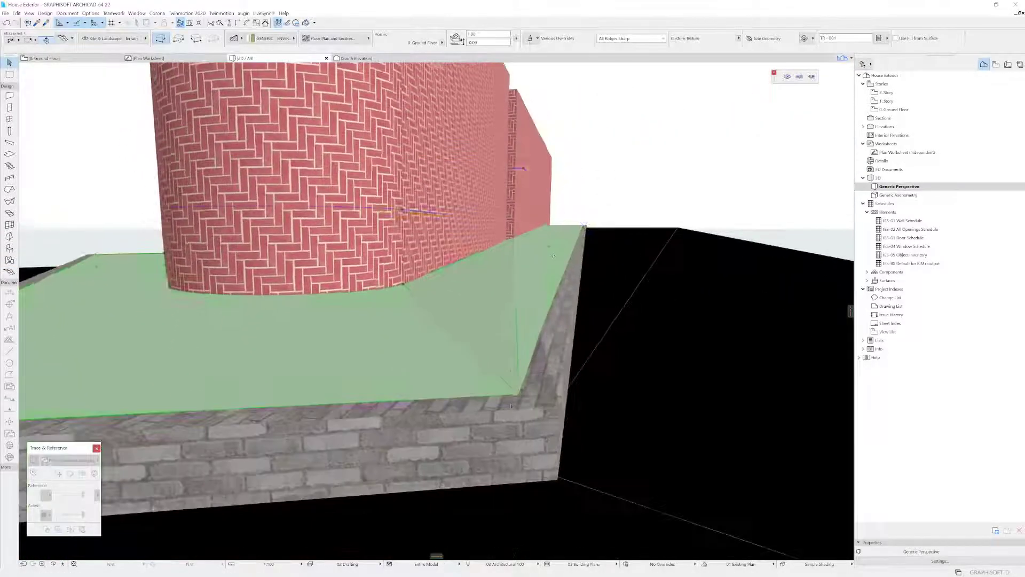
{"action": "left_click", "coordinate": [520, 394]}
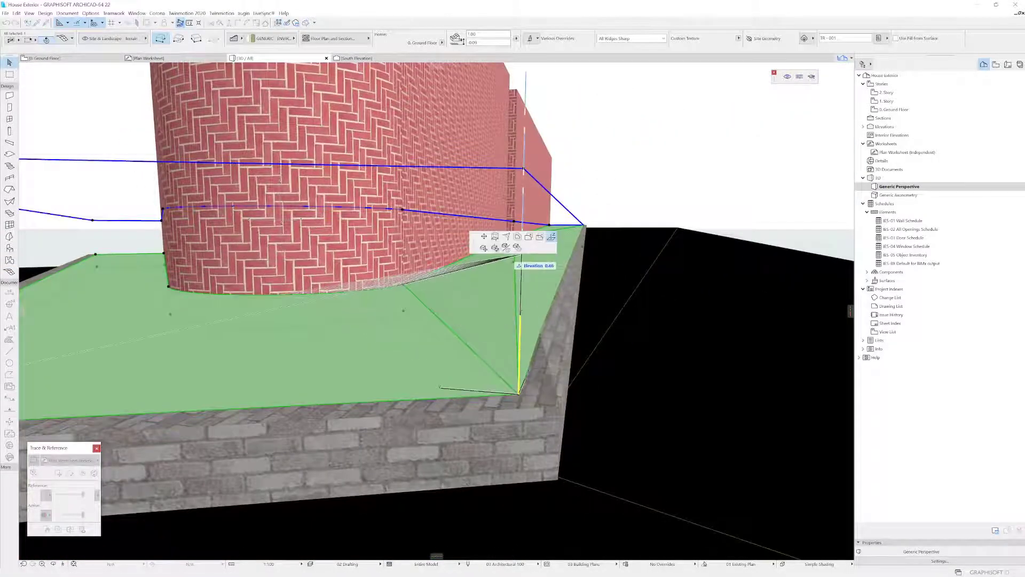
{"action": "left_click", "coordinate": [483, 249]}
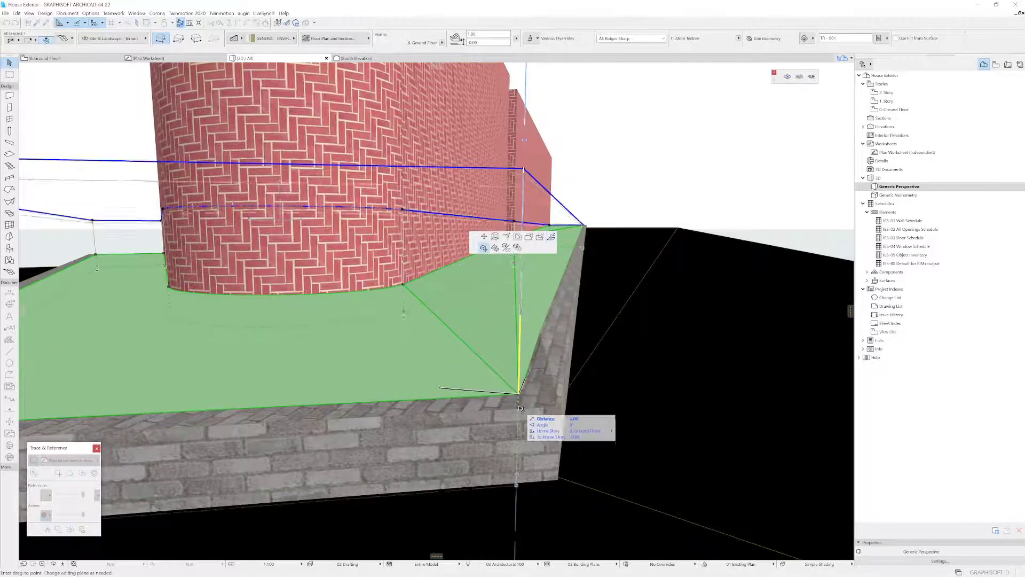
{"action": "left_click", "coordinate": [520, 406]}
{"action": "middle_click_drag", "start_coordinate": [519, 406], "coordinate": [497, 394], "text": "shift"}
{"action": "left_click", "coordinate": [670, 397]}
{"action": "left_click", "coordinate": [6, 13]}
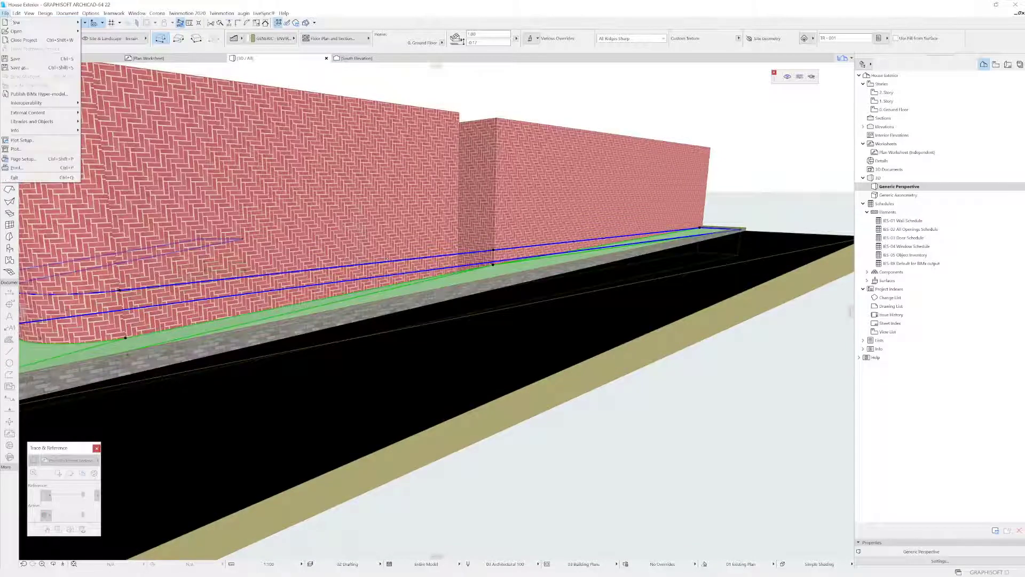
{"action": "left_click", "coordinate": [29, 58]}
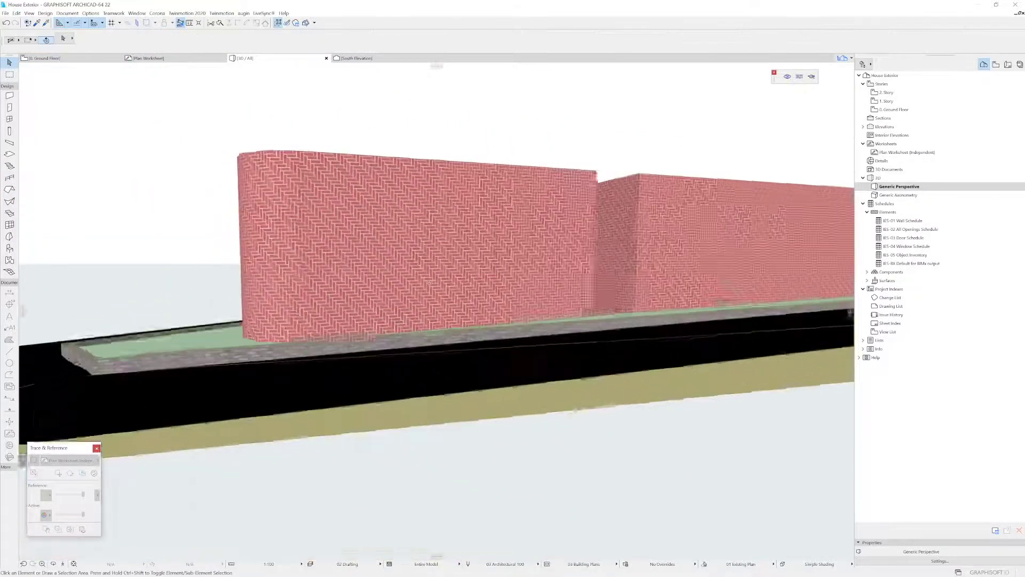
Step: Stretch the tops of all the brick exterior walls upward together from the curved wall's top corner
{"action": "middle_click_drag", "start_coordinate": [430, 282], "coordinate": [520, 238], "text": "shift"}
{"action": "left_click_drag", "start_coordinate": [541, 229], "coordinate": [161, 296]}
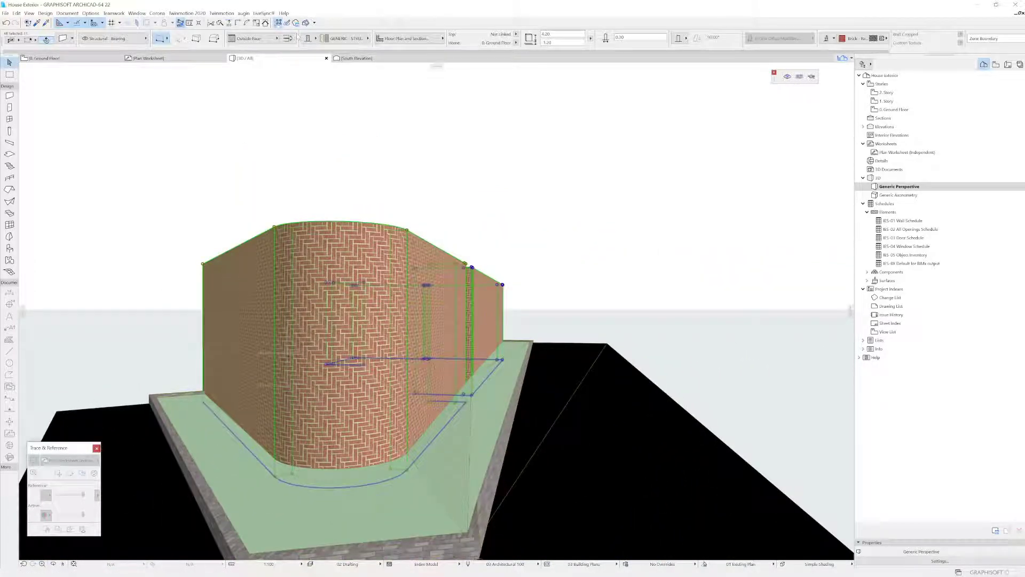
{"action": "left_click", "coordinate": [408, 231]}
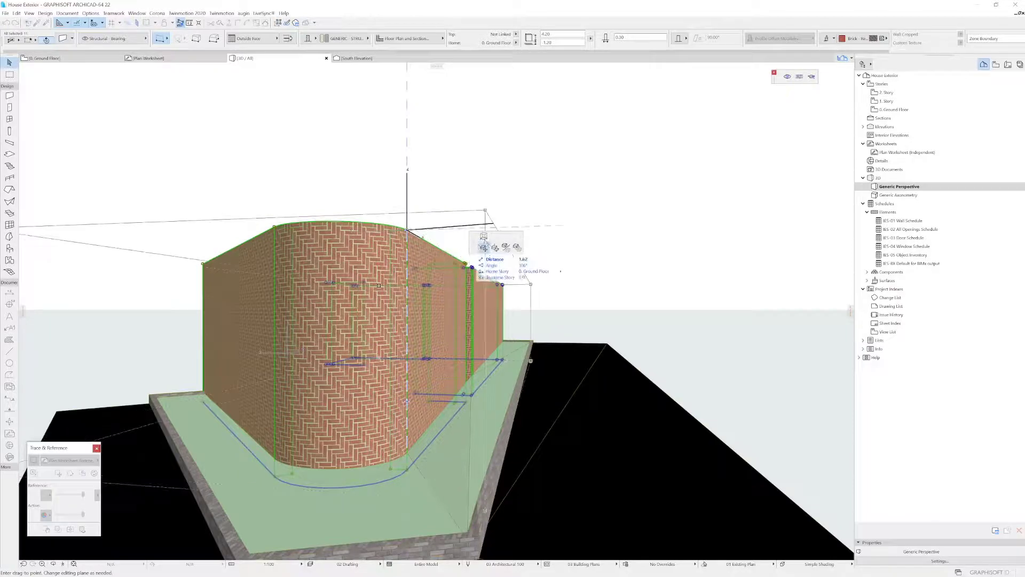
{"action": "left_click", "coordinate": [483, 236]}
{"action": "left_click", "coordinate": [426, 137]}
{"action": "middle_click_drag", "start_coordinate": [517, 291], "coordinate": [424, 188], "text": "shift"}
{"action": "scroll", "coordinate": [426, 259], "scroll_direction": "down", "scroll_amount": 2}
{"action": "scroll", "coordinate": [354, 268], "scroll_direction": "up", "scroll_amount": 1}
Step: Curve the street mesh's slanted corner edge on the ground floor plan to match the rounded street corner in the drawing
{"action": "key", "text": "F2"}
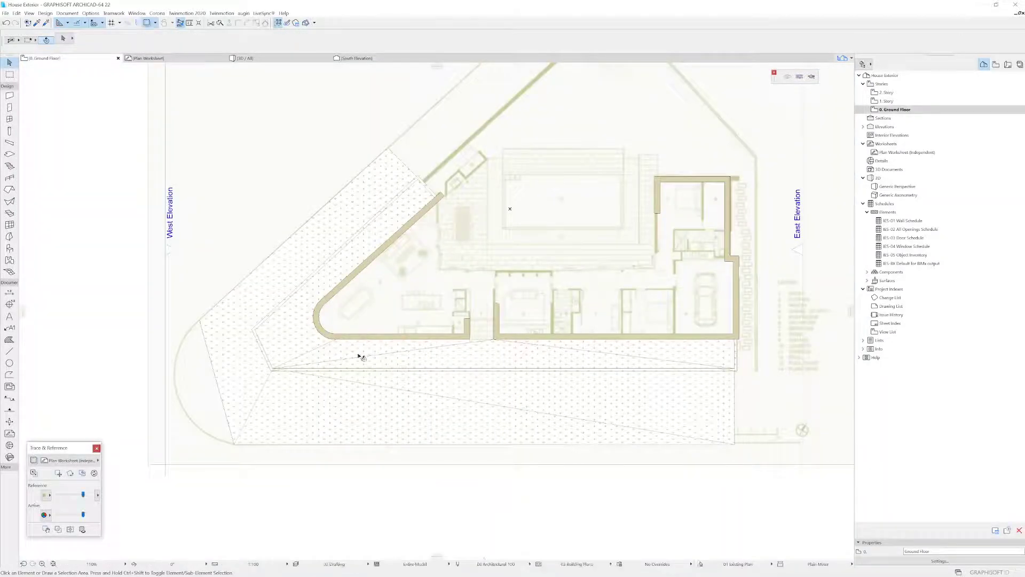
{"action": "left_click", "coordinate": [359, 356]}
{"action": "left_click", "coordinate": [217, 384]}
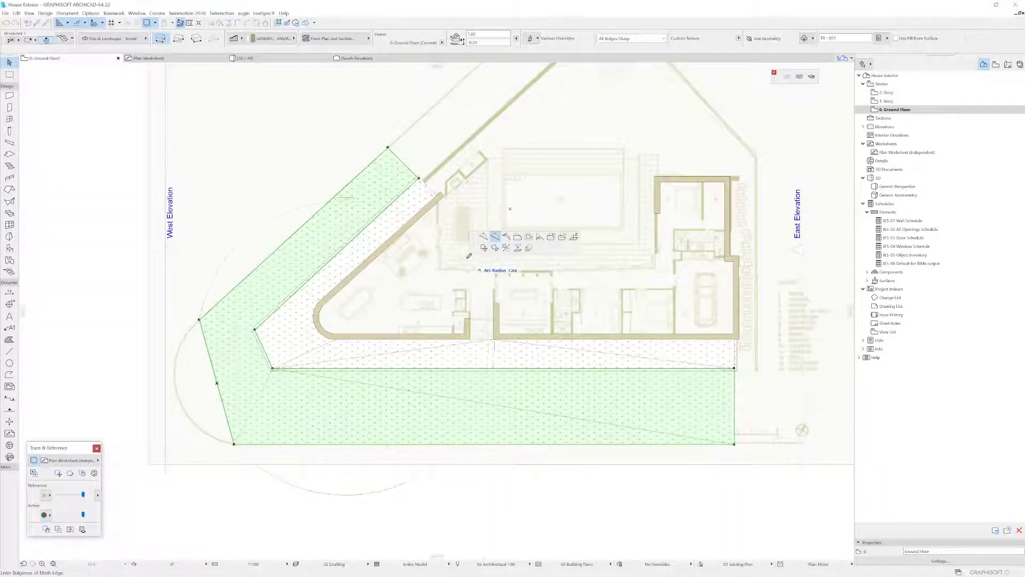
{"action": "left_click", "coordinate": [177, 382]}
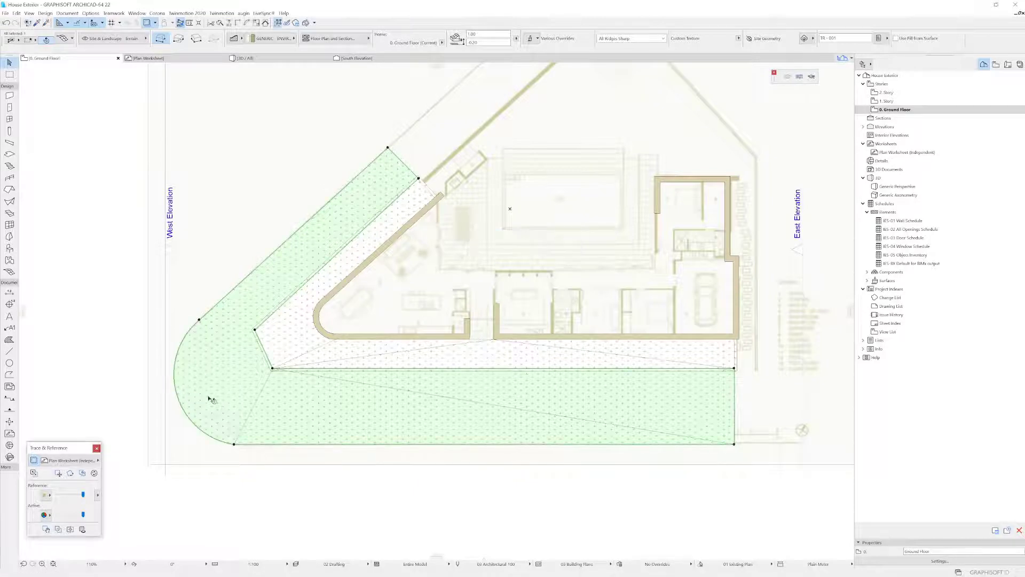
{"action": "middle_click_drag", "start_coordinate": [296, 406], "coordinate": [352, 346]}
{"action": "key", "text": "Escape"}
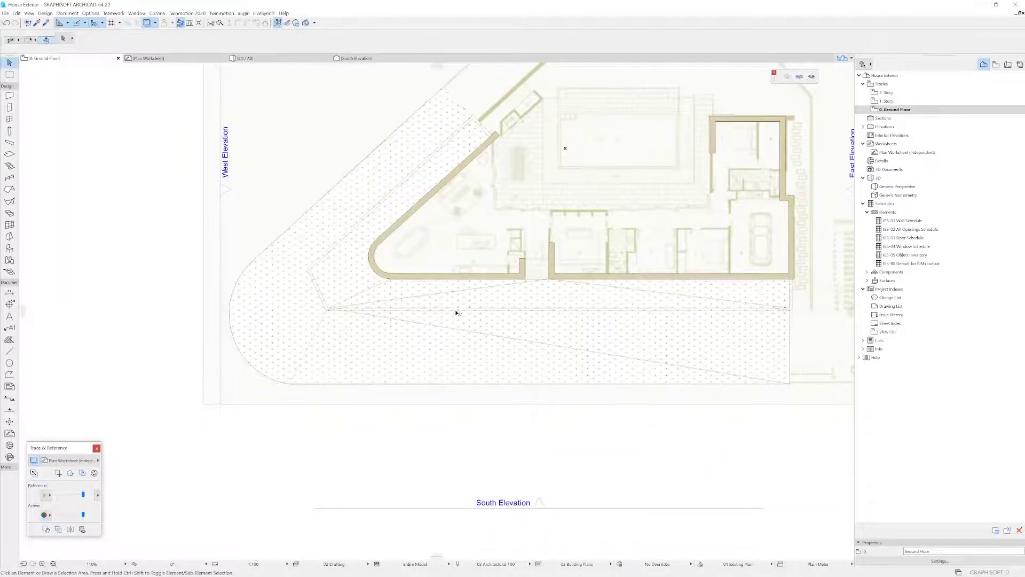
Step: Draw a large surrounding terrain mesh with the street mesh's settings, starting along its outer edge and extending well past the plan
{"action": "middle_click_drag", "start_coordinate": [430, 342], "coordinate": [431, 320]}
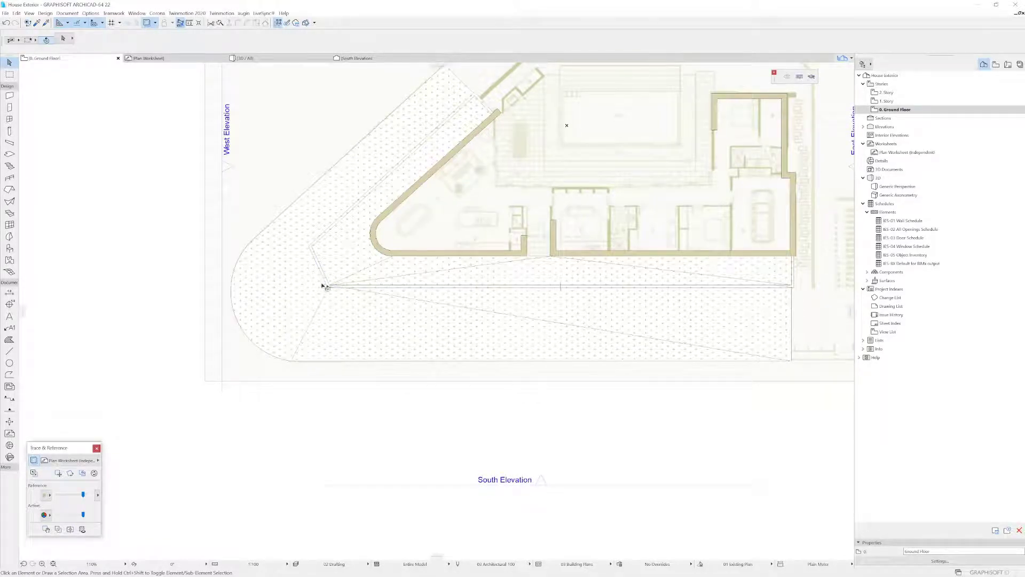
{"action": "left_click", "coordinate": [373, 320]}
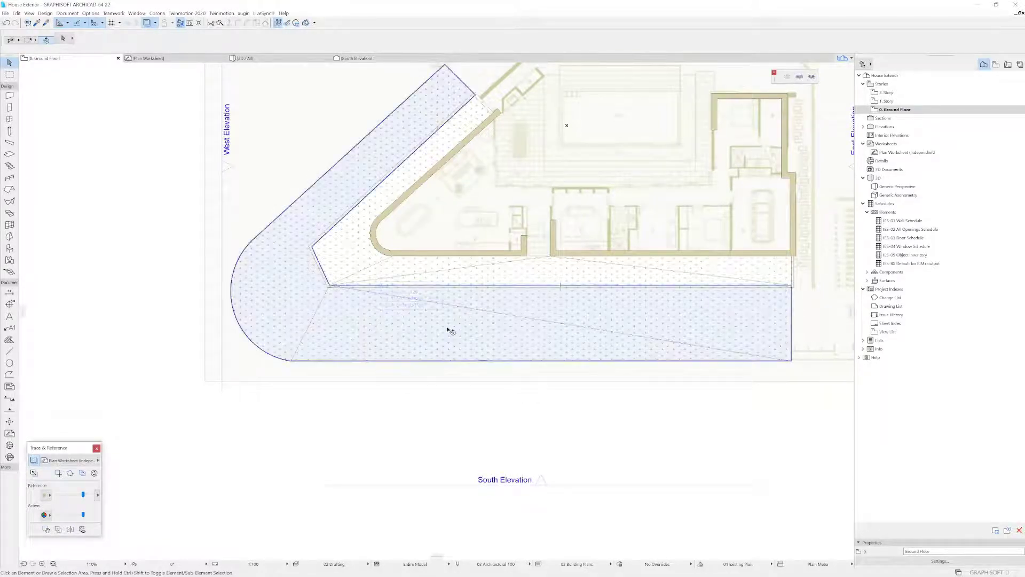
{"action": "left_click", "coordinate": [447, 329]}
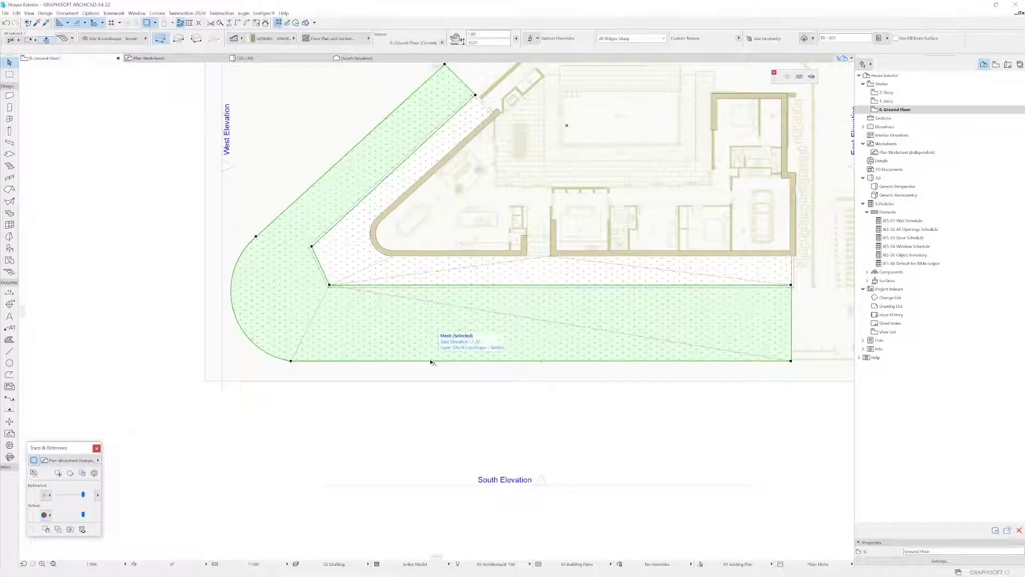
{"action": "key", "text": "Escape"}
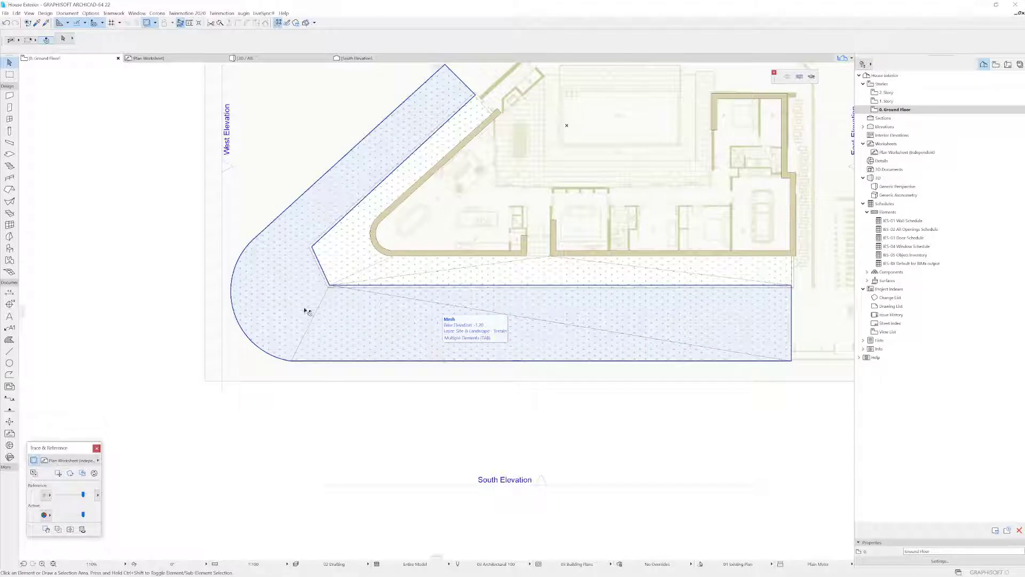
{"action": "left_click", "coordinate": [335, 312], "text": "alt"}
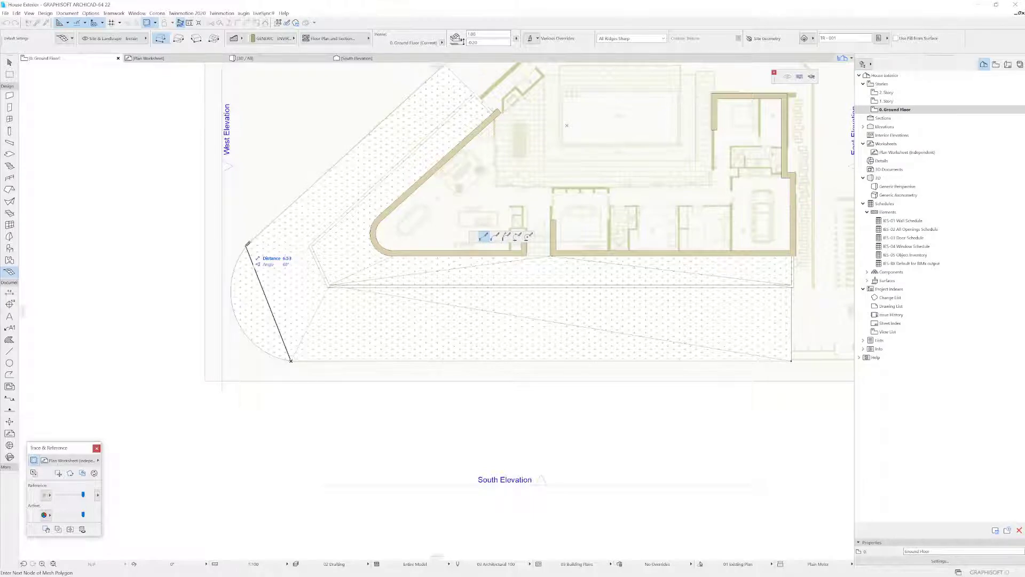
{"action": "middle_click_drag", "start_coordinate": [401, 140], "coordinate": [379, 326]}
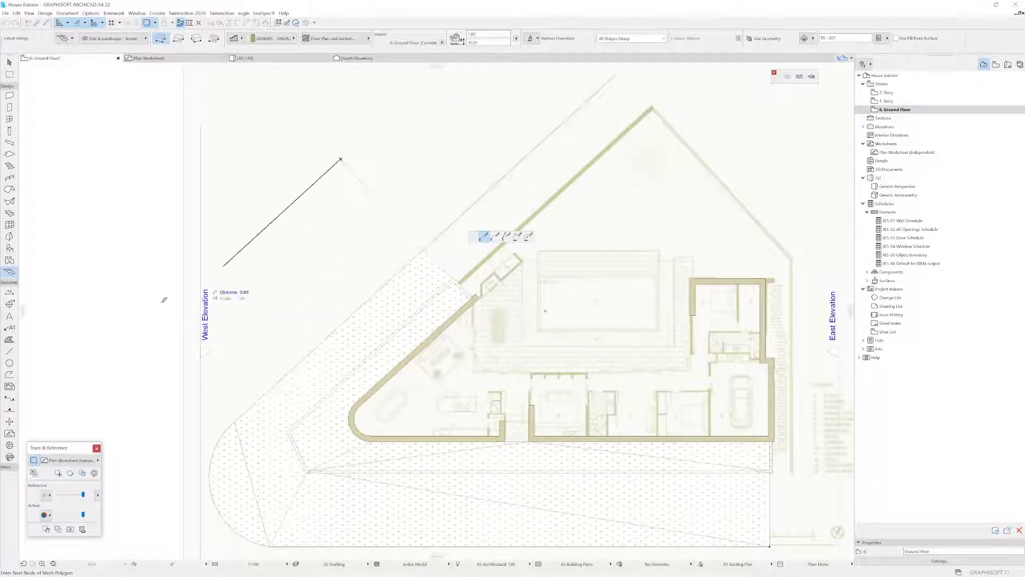
{"action": "middle_click_drag", "start_coordinate": [164, 300], "coordinate": [352, 172]}
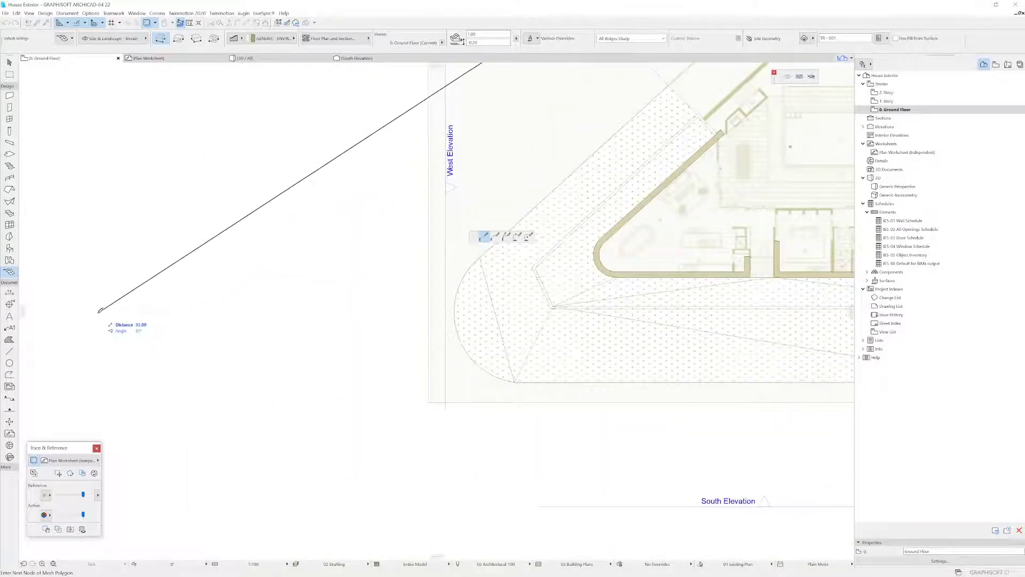
{"action": "middle_click_drag", "start_coordinate": [817, 512], "coordinate": [363, 399]}
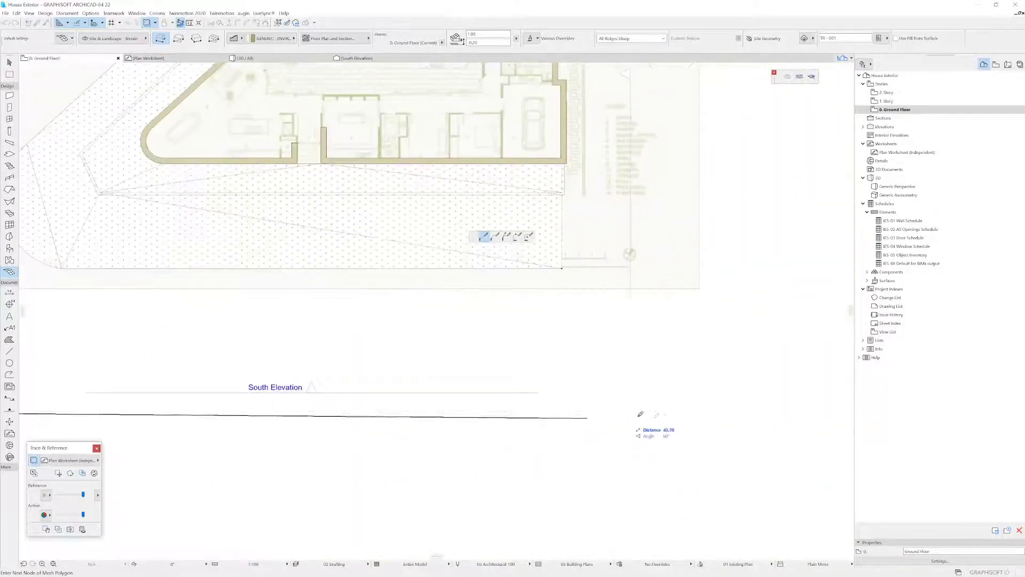
{"action": "middle_click_drag", "start_coordinate": [382, 328], "coordinate": [694, 374]}
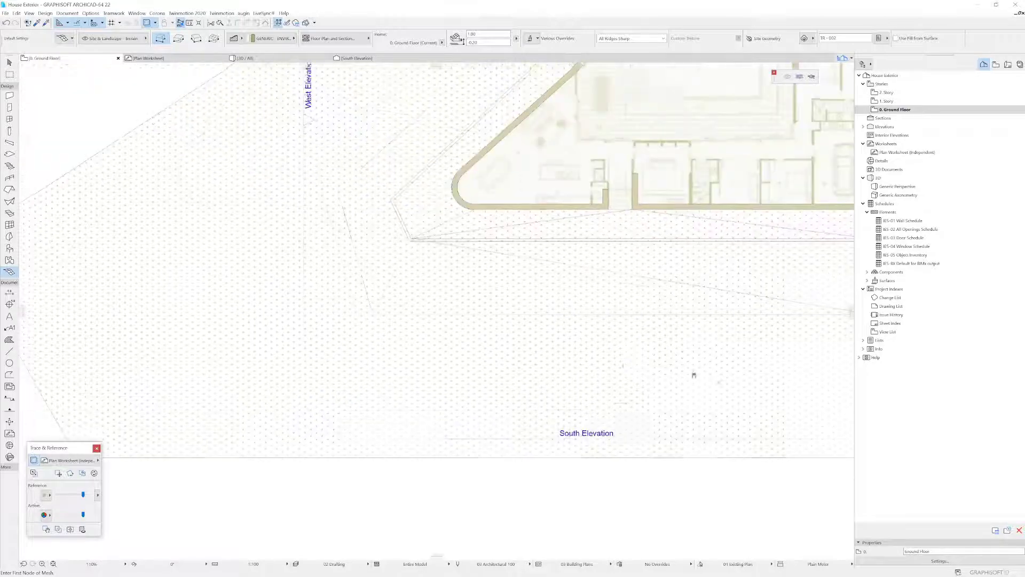
Step: Curve the terrain mesh's slanted inner edge on the ground floor plan to follow the street mesh's rounded corner
{"action": "key", "text": "Escape"}
{"action": "left_click", "coordinate": [390, 354]}
{"action": "left_click", "coordinate": [360, 270]}
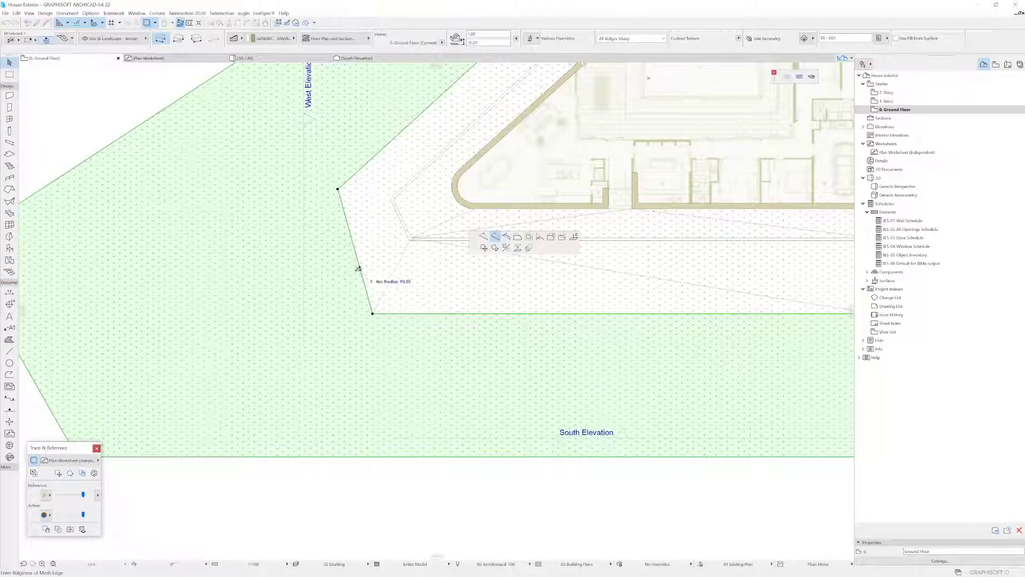
{"action": "left_click", "coordinate": [270, 295]}
{"action": "left_click", "coordinate": [268, 295]}
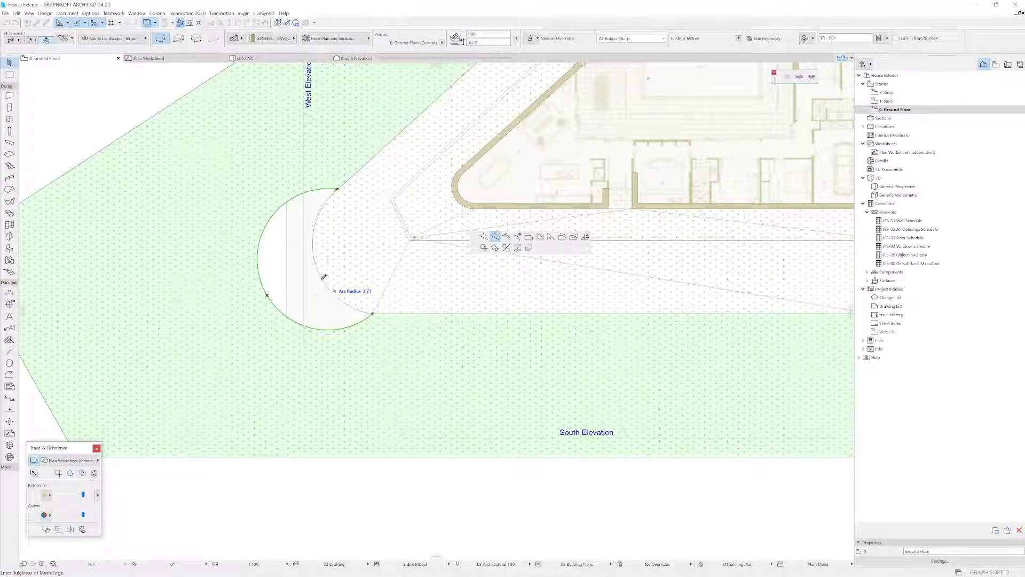
{"action": "left_click", "coordinate": [315, 261]}
{"action": "mouse_move", "coordinate": [386, 304]}
{"action": "middle_mouse_down"}
{"action": "mouse_move", "coordinate": [410, 357]}
{"action": "mouse_move", "coordinate": [457, 369]}
{"action": "mouse_move", "coordinate": [655, 315]}
{"action": "middle_mouse_up"}
Step: Lower the terrain mesh's nodes at the ends of the street's rounded corner and along its inner edge in the 3D view
{"action": "key", "text": "F3"}
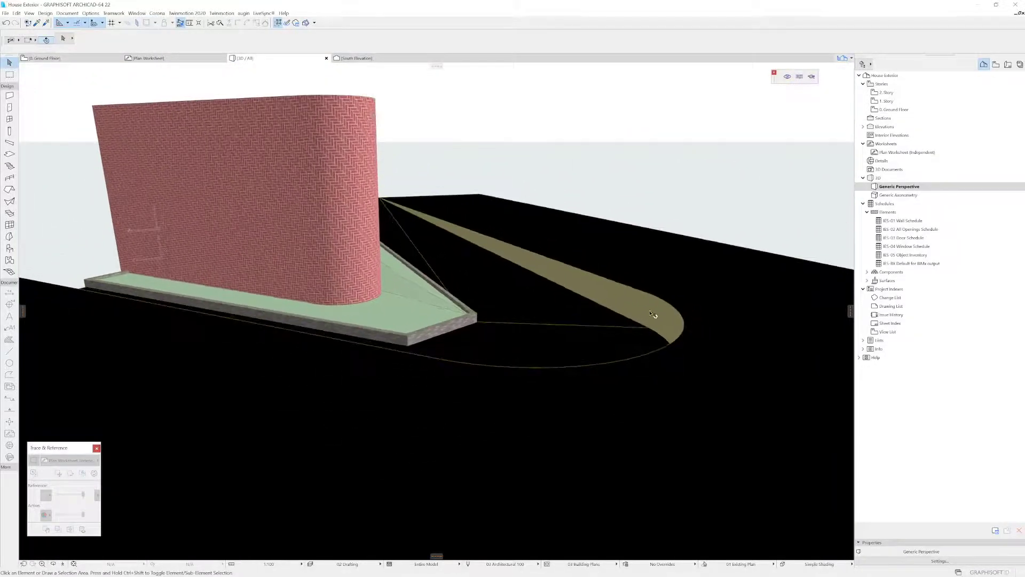
{"action": "left_click", "coordinate": [661, 306]}
{"action": "left_click", "coordinate": [654, 298]}
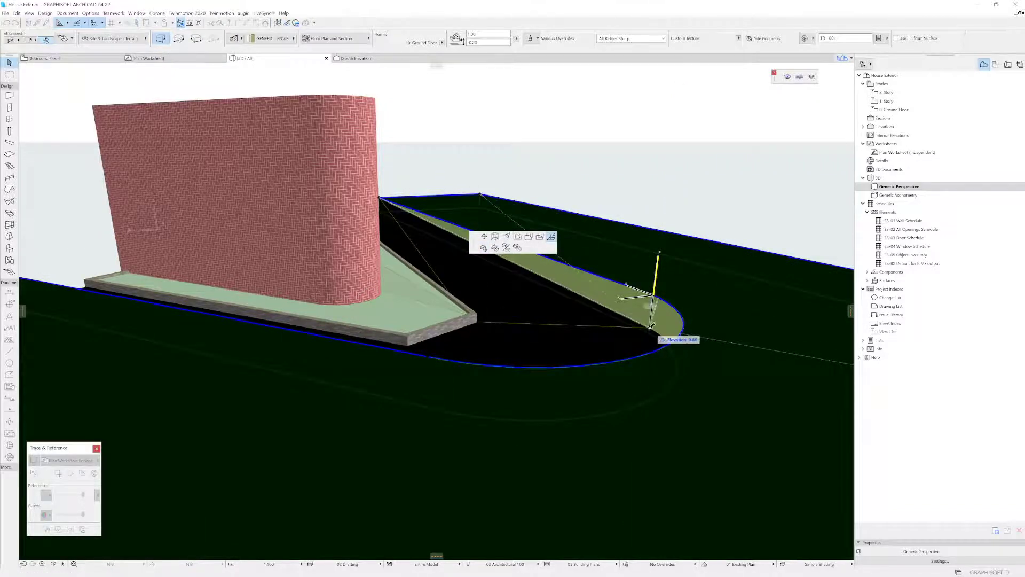
{"action": "left_click", "coordinate": [651, 324]}
{"action": "middle_click_drag", "start_coordinate": [648, 347], "coordinate": [450, 294], "text": "shift"}
{"action": "left_click", "coordinate": [370, 301]}
{"action": "left_click", "coordinate": [371, 294]}
{"action": "left_click", "coordinate": [373, 323]}
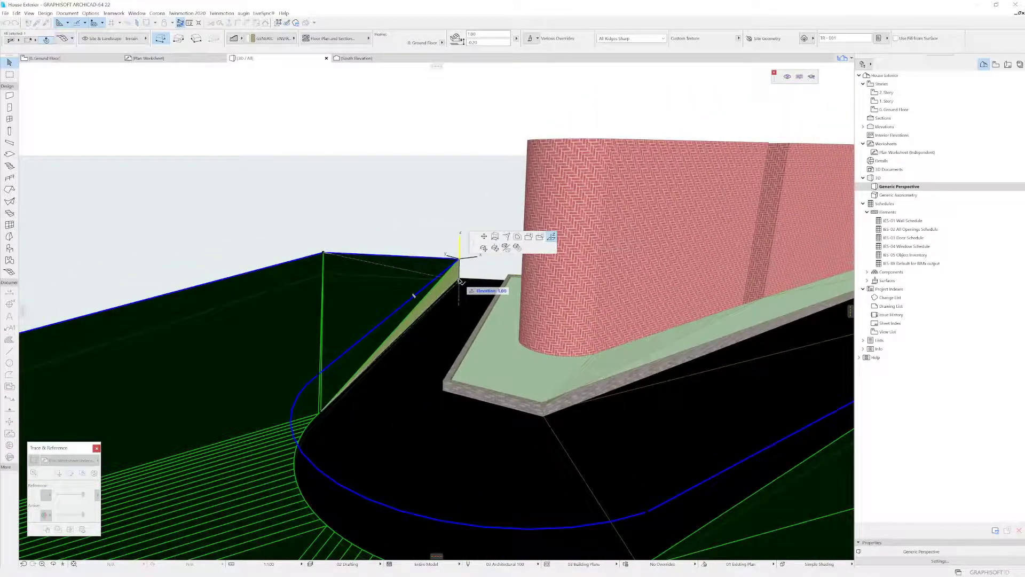
{"action": "left_click", "coordinate": [459, 280]}
Step: Lower the terrain mesh's remaining corner nodes to the same level so the ground lies flat around the street
{"action": "scroll", "coordinate": [443, 357], "scroll_direction": "down", "scroll_amount": 2}
{"action": "middle_click_drag", "start_coordinate": [444, 360], "coordinate": [425, 326], "text": "shift"}
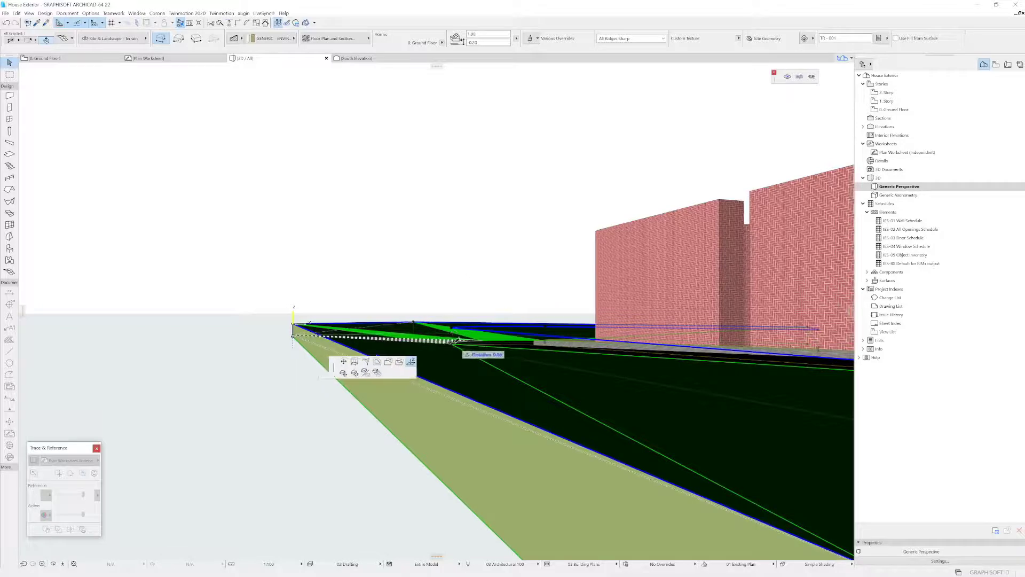
{"action": "middle_click_drag", "start_coordinate": [453, 341], "coordinate": [419, 378], "text": "shift"}
{"action": "middle_click_drag", "start_coordinate": [438, 340], "coordinate": [323, 389], "text": "shift"}
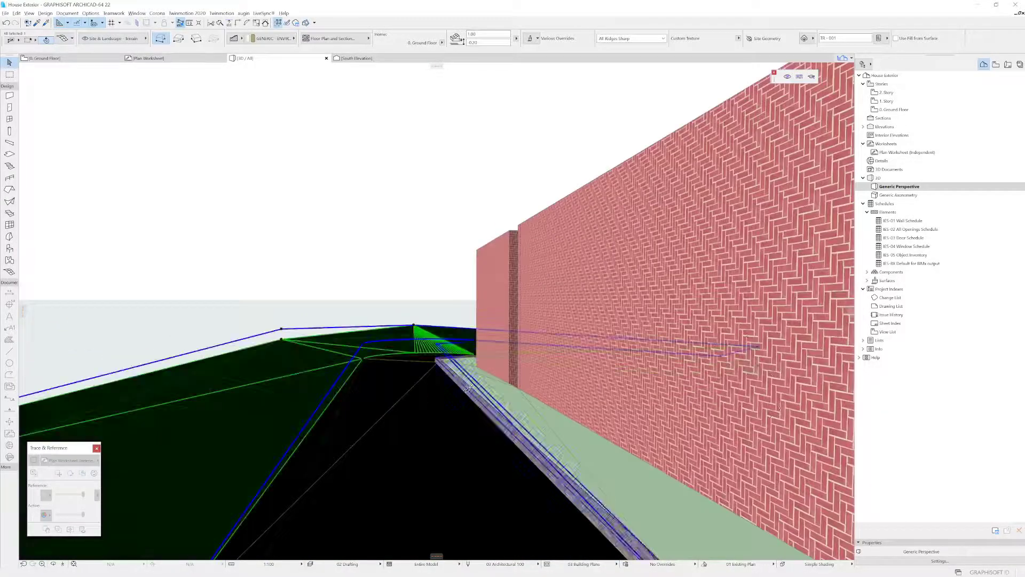
Step: Transfer the stone planting border's settings to the terrain mesh
{"action": "left_click", "coordinate": [465, 391], "text": "alt"}
{"action": "left_click", "coordinate": [252, 385], "text": "ctrl+alt"}
{"action": "key", "text": "Escape"}
{"action": "key", "text": "Escape"}
Step: Offset the terrain mesh's outline inward from its street-side edge to form a narrow stone border around a green planting mesh
{"action": "middle_click_drag", "start_coordinate": [332, 426], "coordinate": [510, 408], "text": "shift"}
{"action": "left_click", "coordinate": [512, 410]}
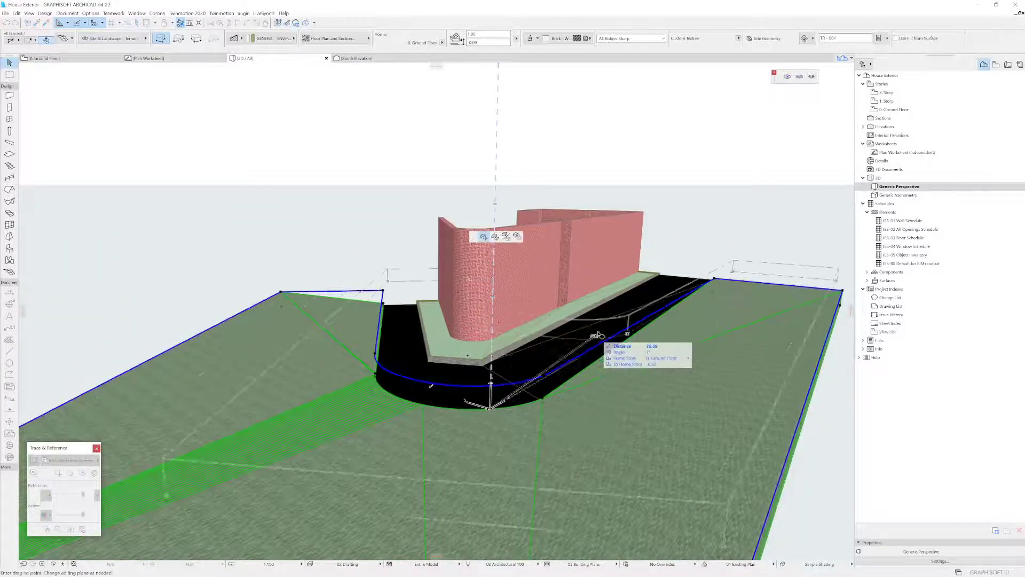
{"action": "left_click", "coordinate": [625, 329]}
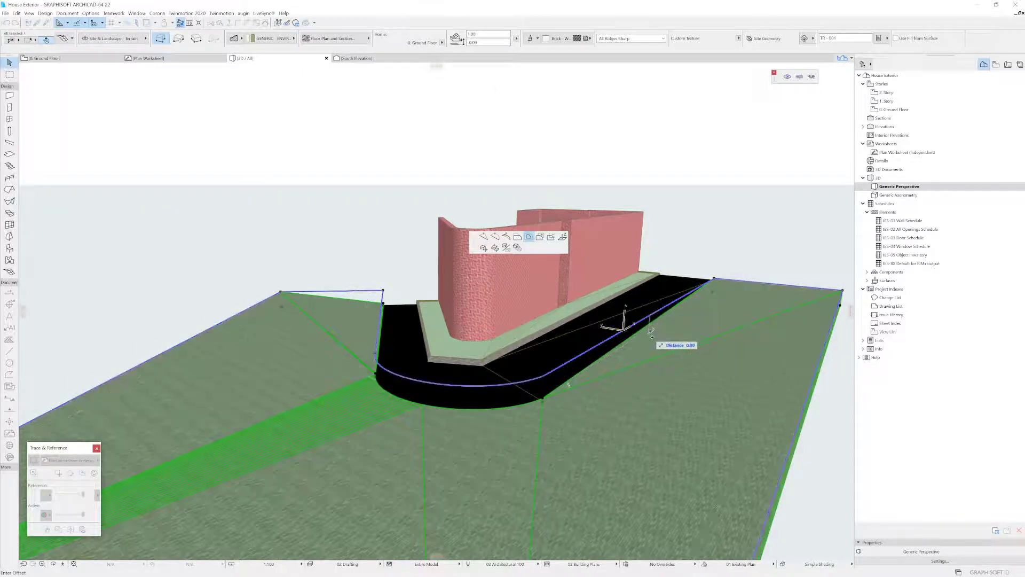
{"action": "scroll", "coordinate": [645, 334], "scroll_direction": "up", "scroll_amount": 5}
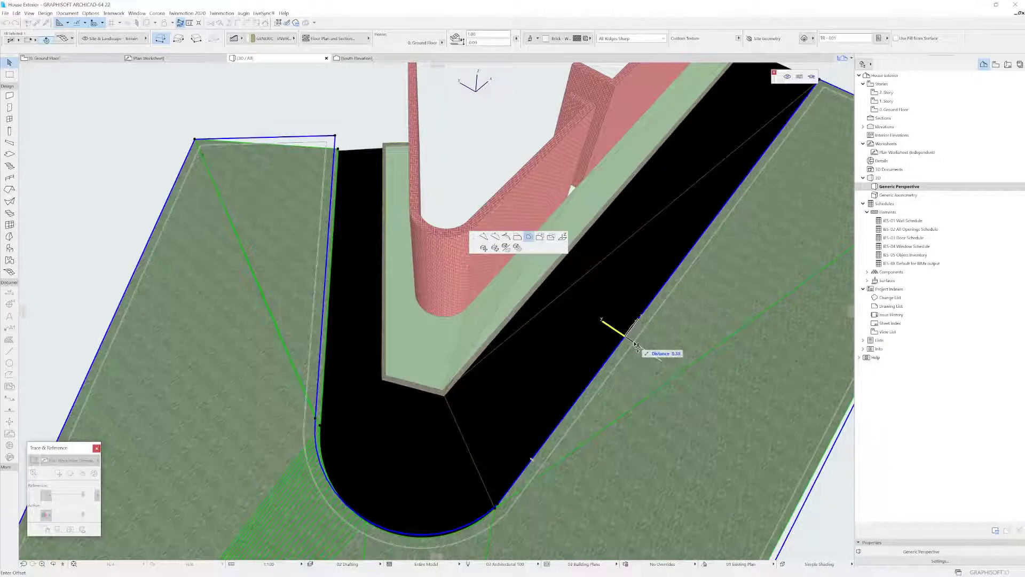
{"action": "left_click", "coordinate": [636, 345]}
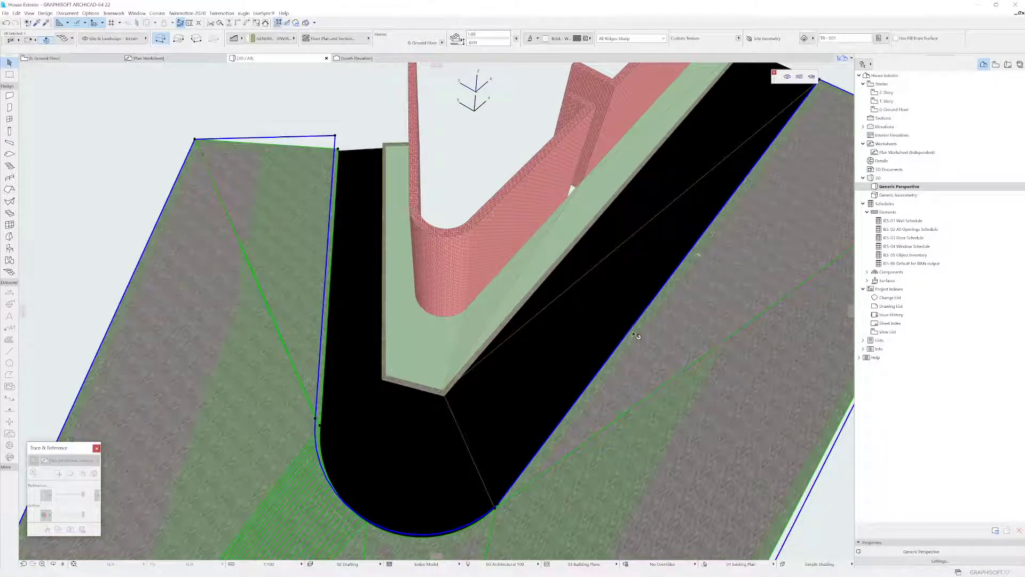
{"action": "left_click", "coordinate": [632, 333]}
{"action": "key", "text": "Escape"}
{"action": "left_click", "coordinate": [616, 349]}
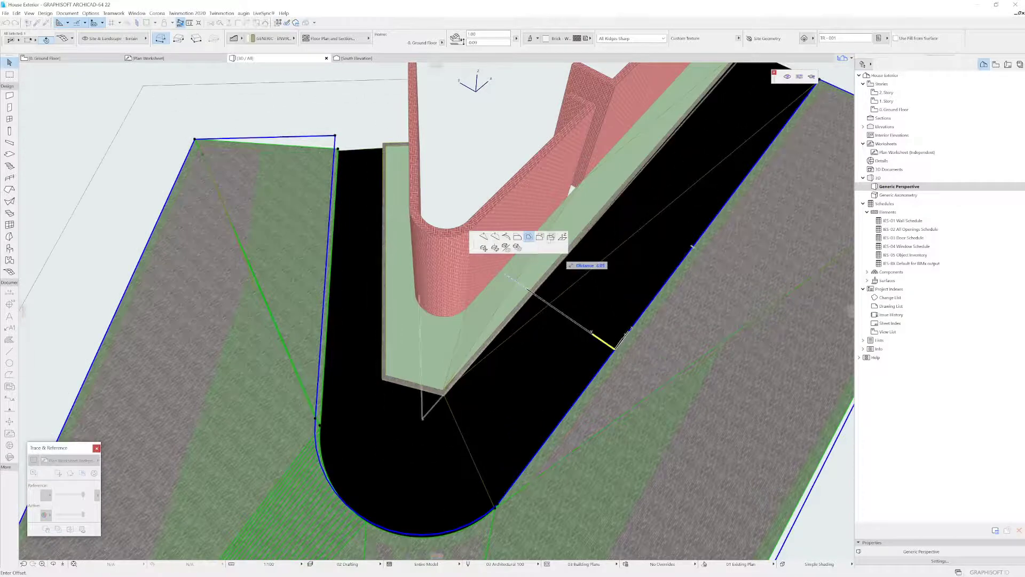
{"action": "left_click", "coordinate": [627, 346]}
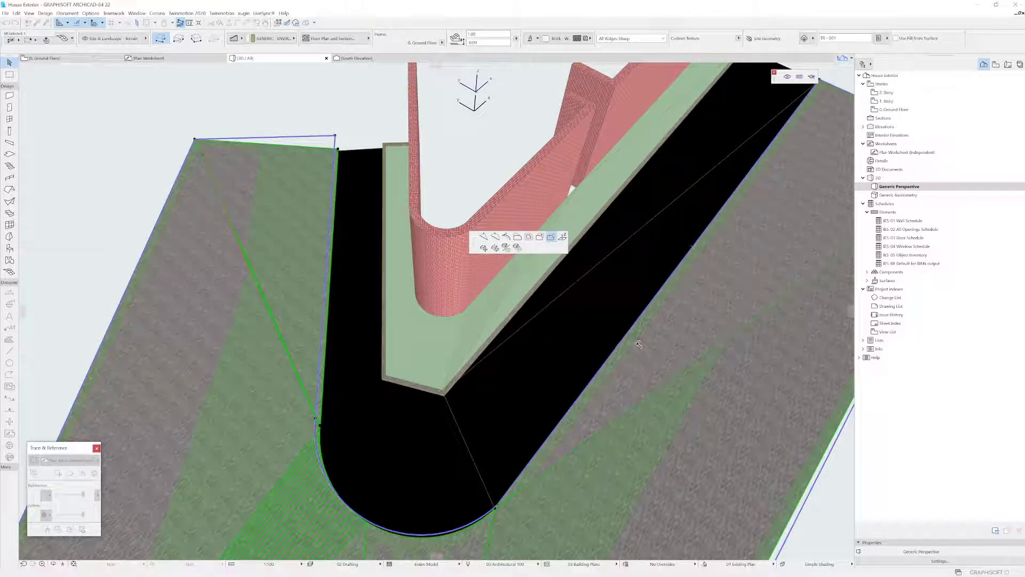
{"action": "left_click", "coordinate": [642, 350]}
{"action": "key", "text": "Escape"}
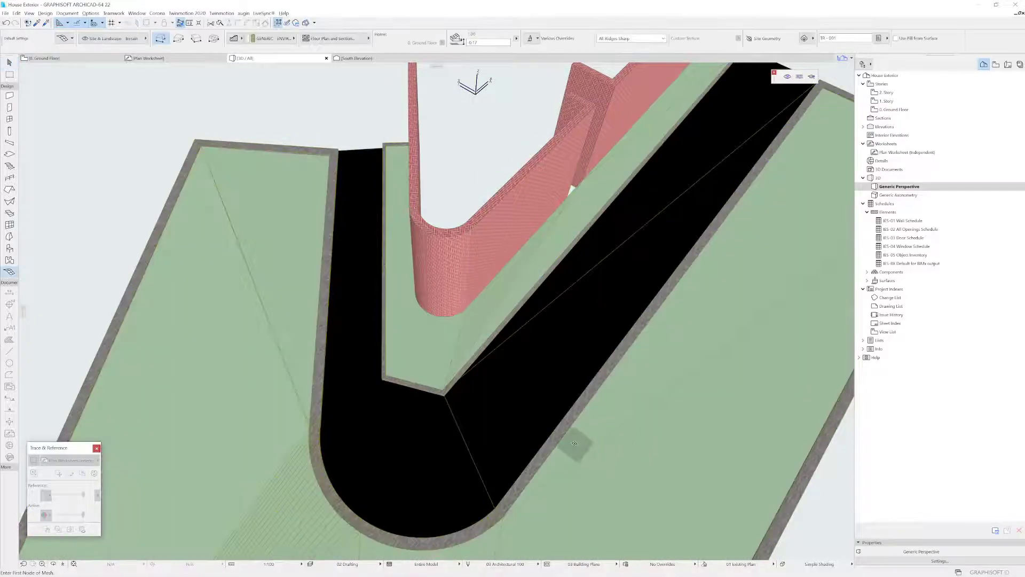
Step: Save the project with the bordered terrain
{"action": "middle_click_drag", "start_coordinate": [574, 443], "coordinate": [386, 362], "text": "shift"}
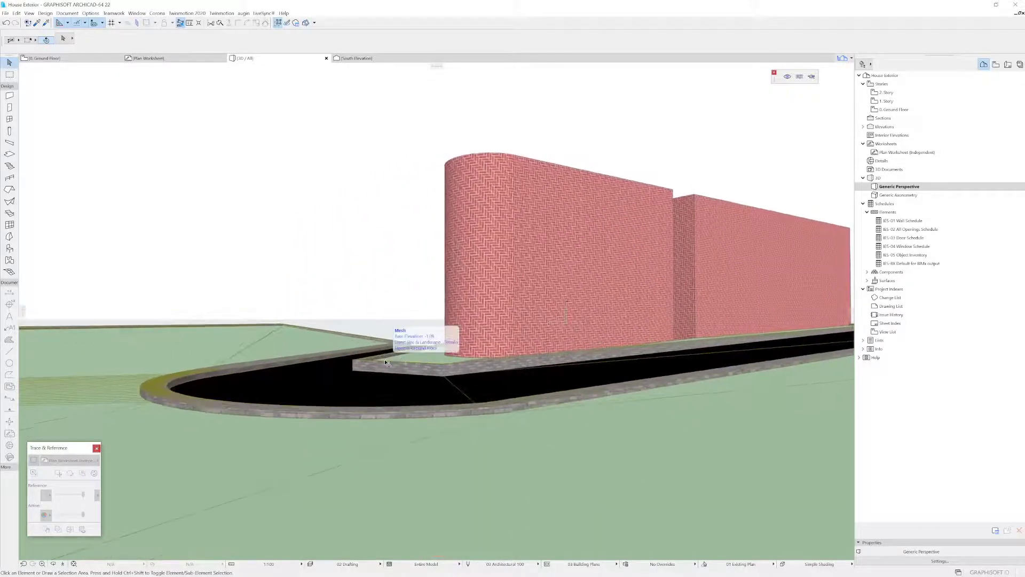
{"action": "left_click", "coordinate": [5, 13]}
{"action": "left_click", "coordinate": [7, 59]}
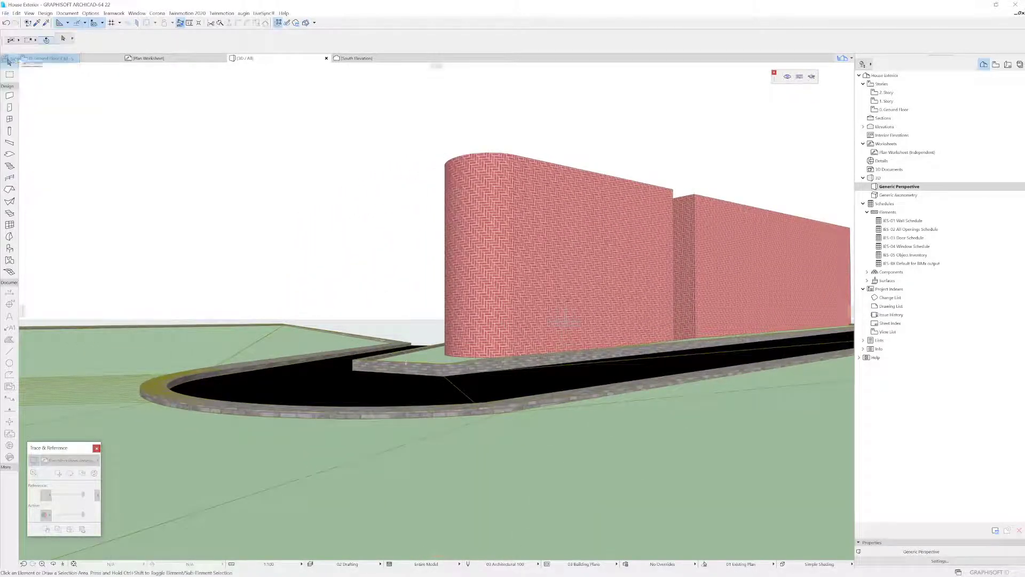
Step: Intersect the short rear brick wall with the long slanted wall so they meet in a closed corner
{"action": "middle_click_drag", "start_coordinate": [567, 322], "coordinate": [452, 274], "text": "shift"}
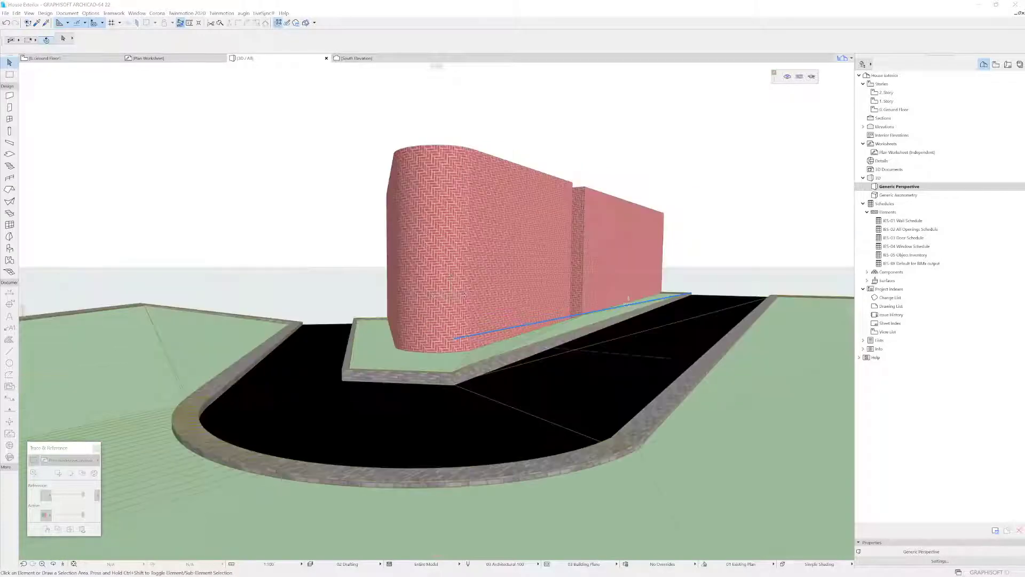
{"action": "middle_click_drag", "start_coordinate": [625, 250], "coordinate": [447, 370], "text": "shift"}
{"action": "left_click", "coordinate": [330, 406]}
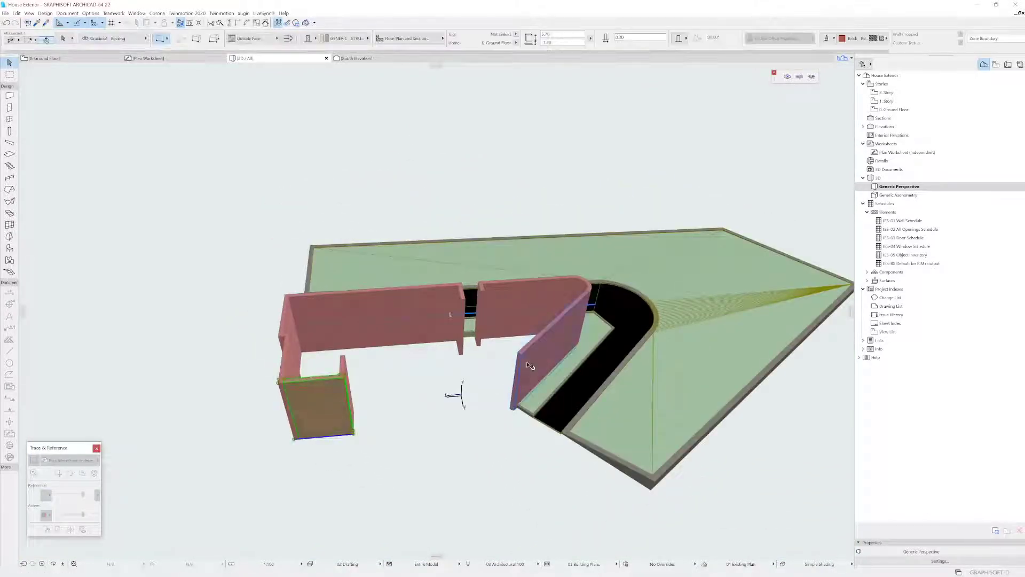
{"action": "left_click", "coordinate": [550, 342], "text": "shift"}
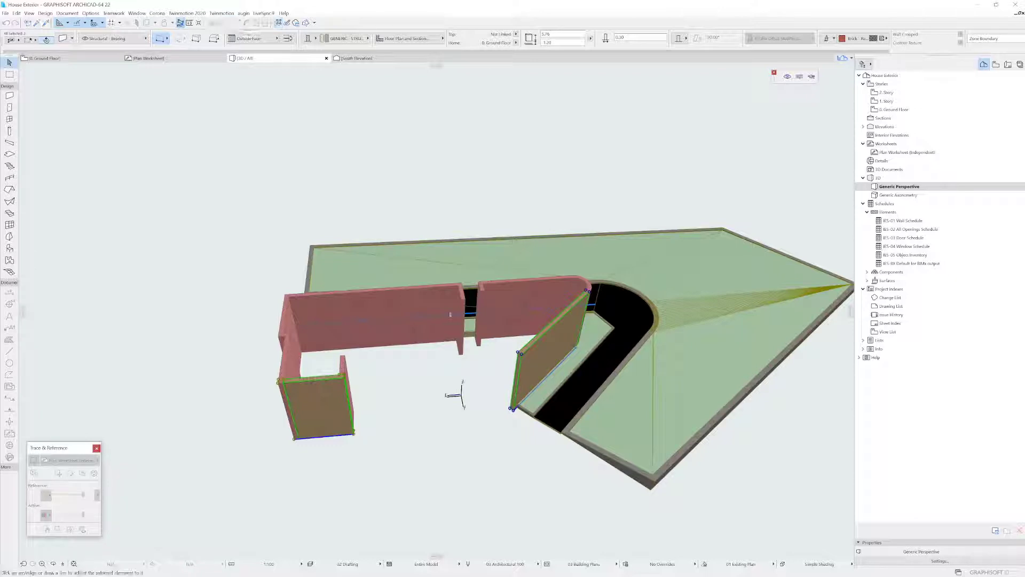
{"action": "key", "text": "Escape"}
{"action": "key", "text": "Escape"}
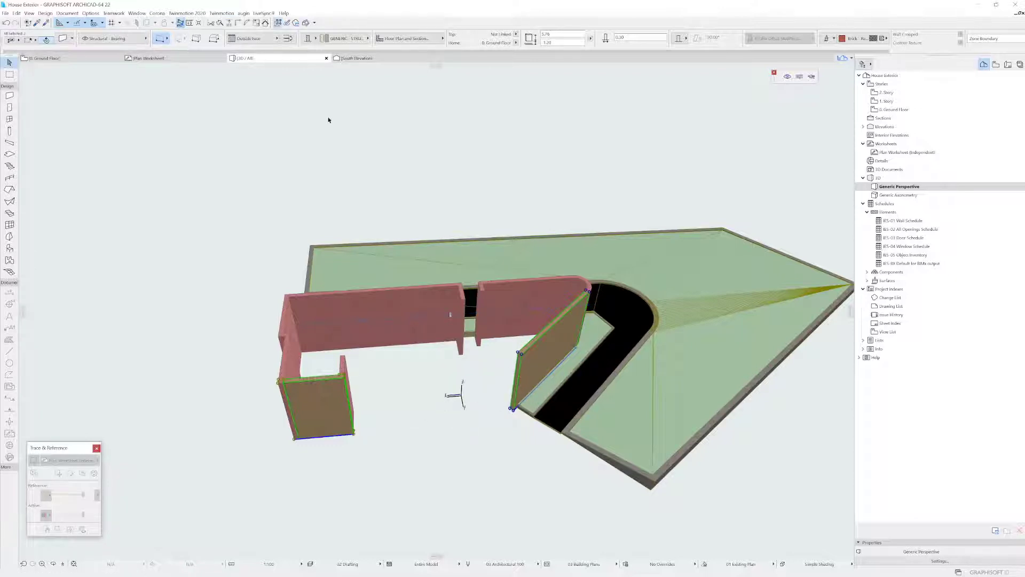
{"action": "left_click", "coordinate": [533, 366]}
{"action": "left_click", "coordinate": [336, 412], "text": "shift"}
{"action": "left_click", "coordinate": [237, 23]}
{"action": "middle_click_drag", "start_coordinate": [406, 300], "coordinate": [506, 371], "text": "shift"}
Step: Stretch both brick side walls of the entrance recess further into the house to the same depth
{"action": "scroll", "coordinate": [488, 345], "scroll_direction": "up", "scroll_amount": 5}
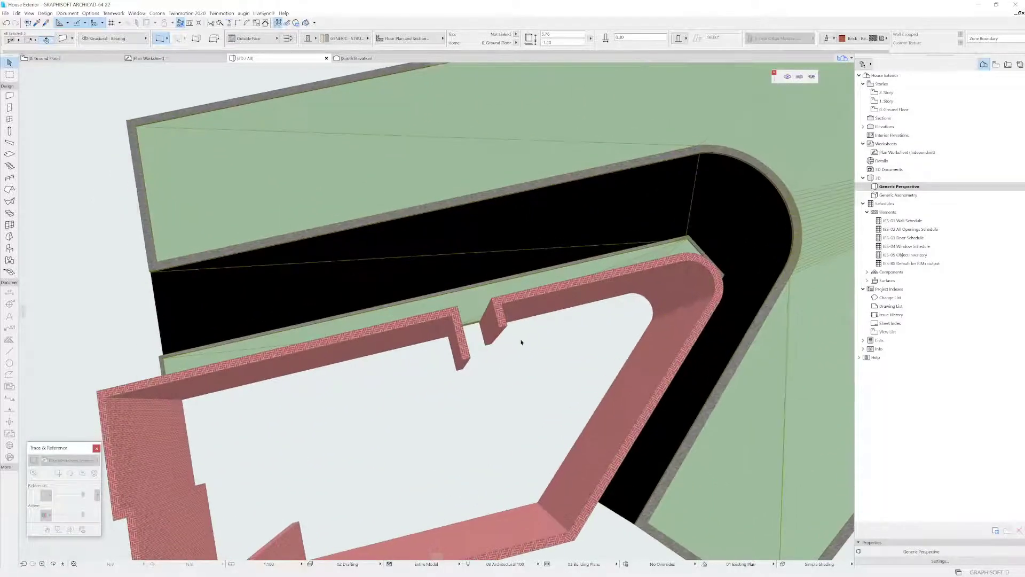
{"action": "left_click", "coordinate": [486, 339]}
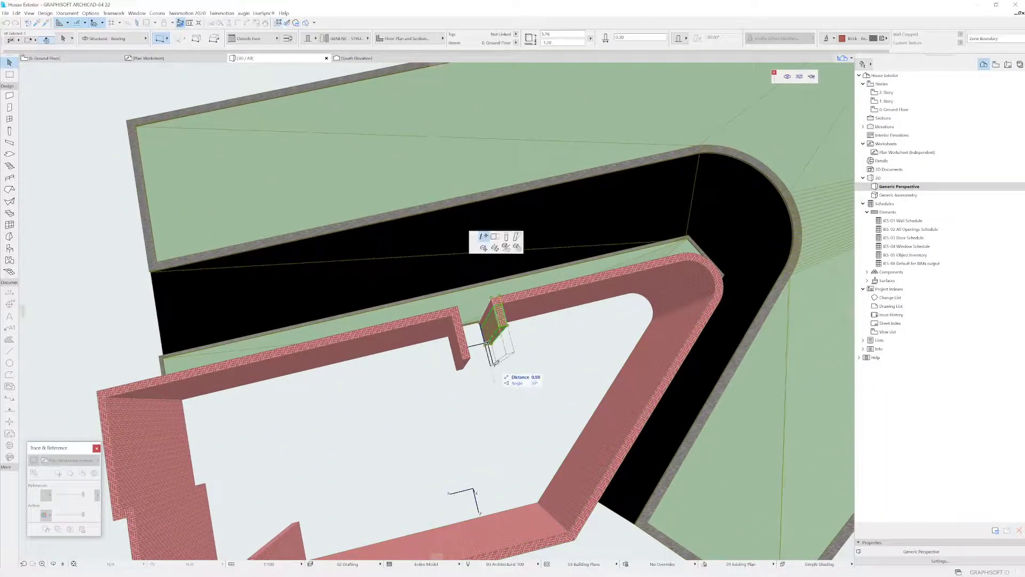
{"action": "left_click", "coordinate": [492, 368]}
{"action": "left_click", "coordinate": [463, 373]}
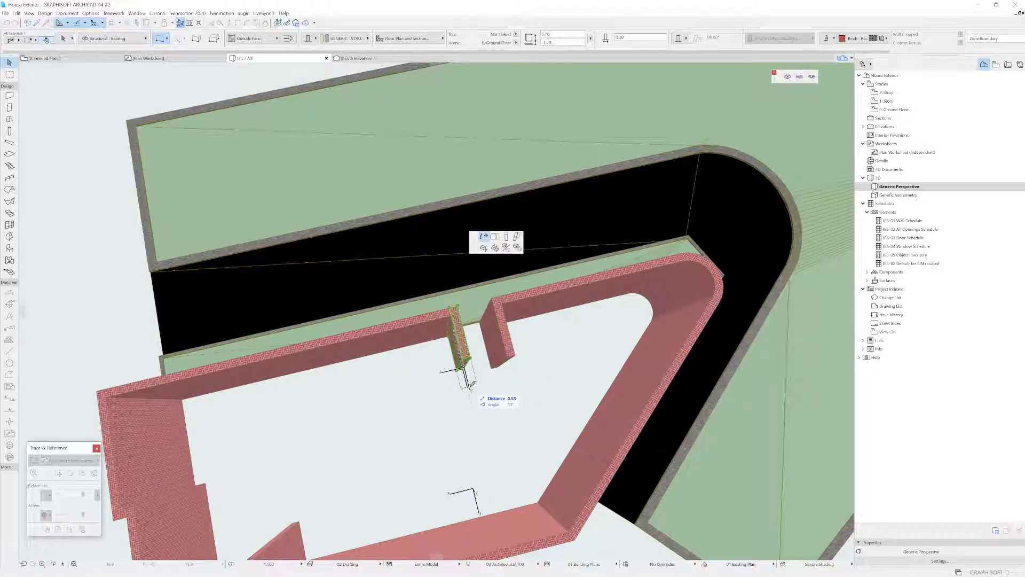
{"action": "left_click", "coordinate": [490, 368]}
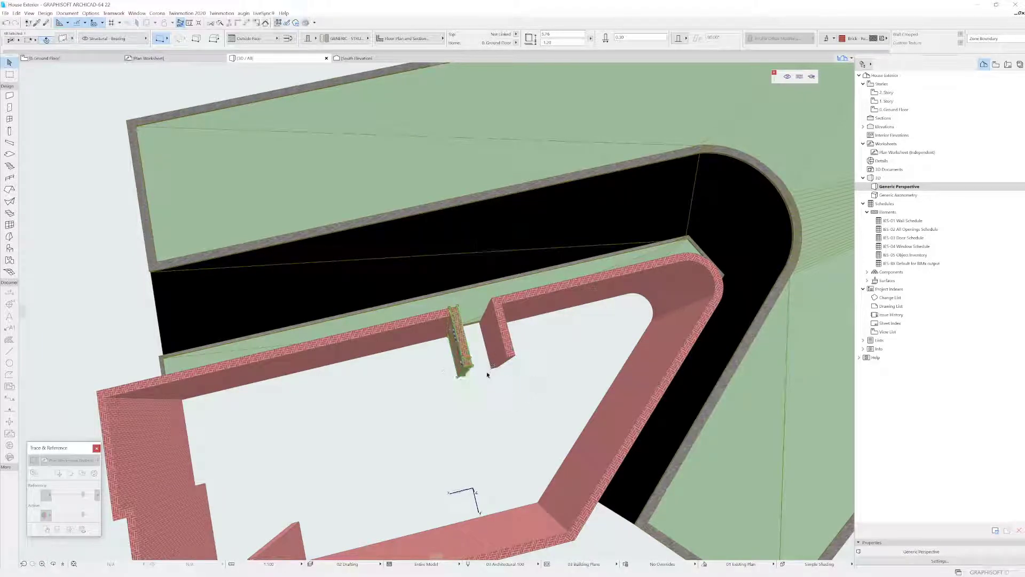
{"action": "key", "text": "Escape"}
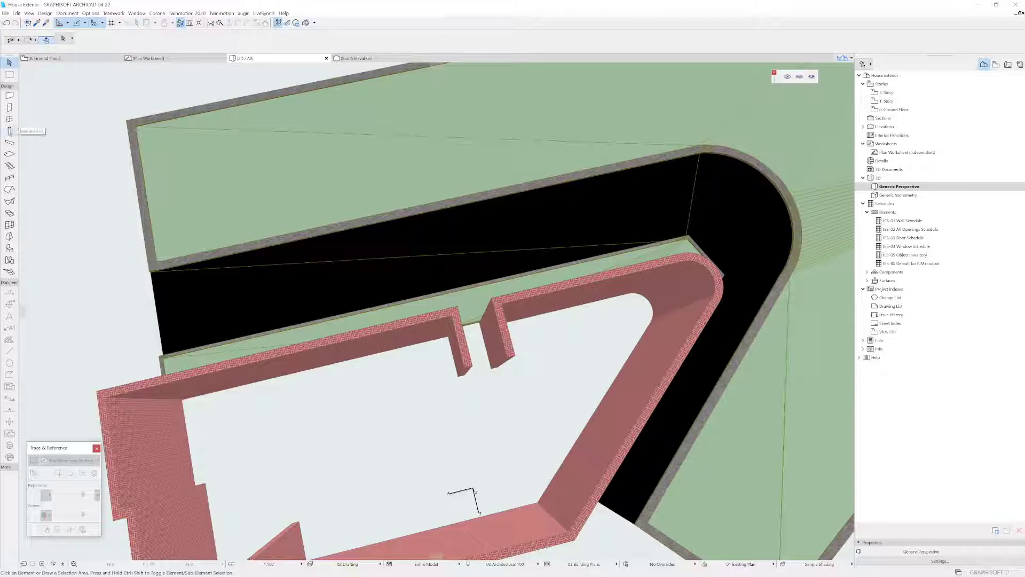
Step: Draw a brick wall with the recess side wall's settings across the inner ends of the two side walls
{"action": "left_click", "coordinate": [10, 153]}
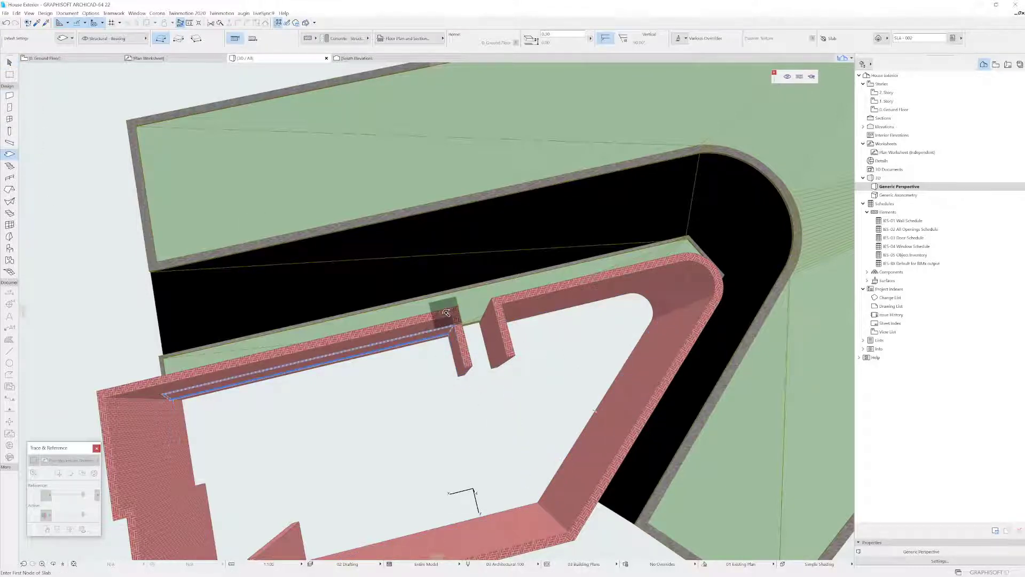
{"action": "key", "text": "Escape"}
{"action": "left_click", "coordinate": [470, 369], "text": "alt"}
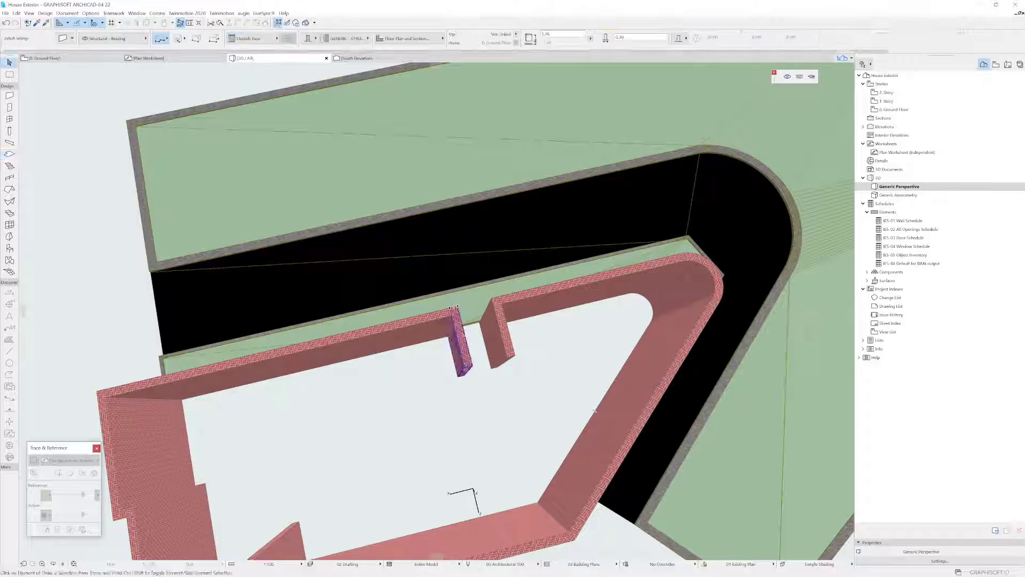
{"action": "left_click", "coordinate": [459, 376]}
{"action": "double_click", "coordinate": [499, 365]}
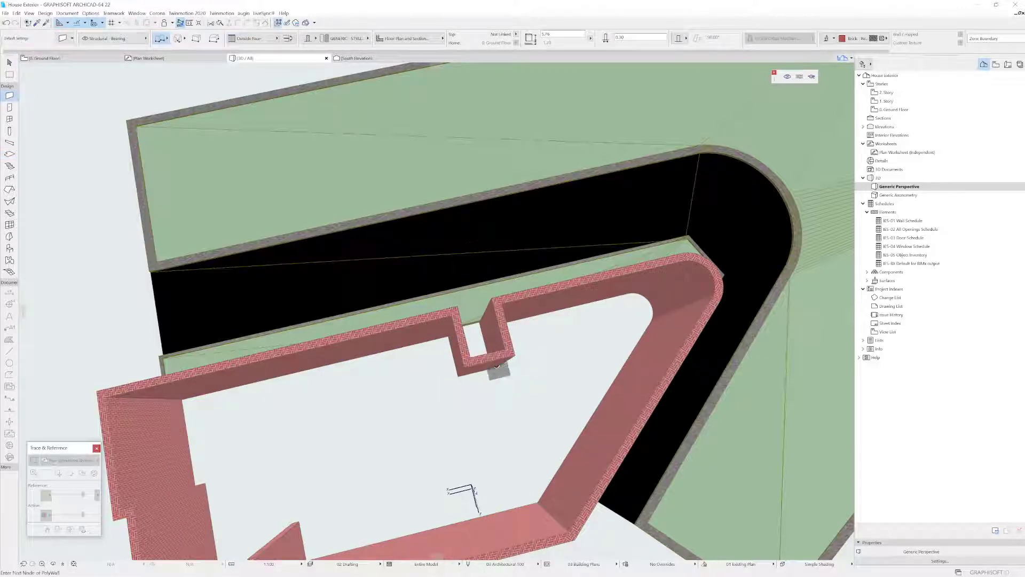
{"action": "key", "text": "Escape"}
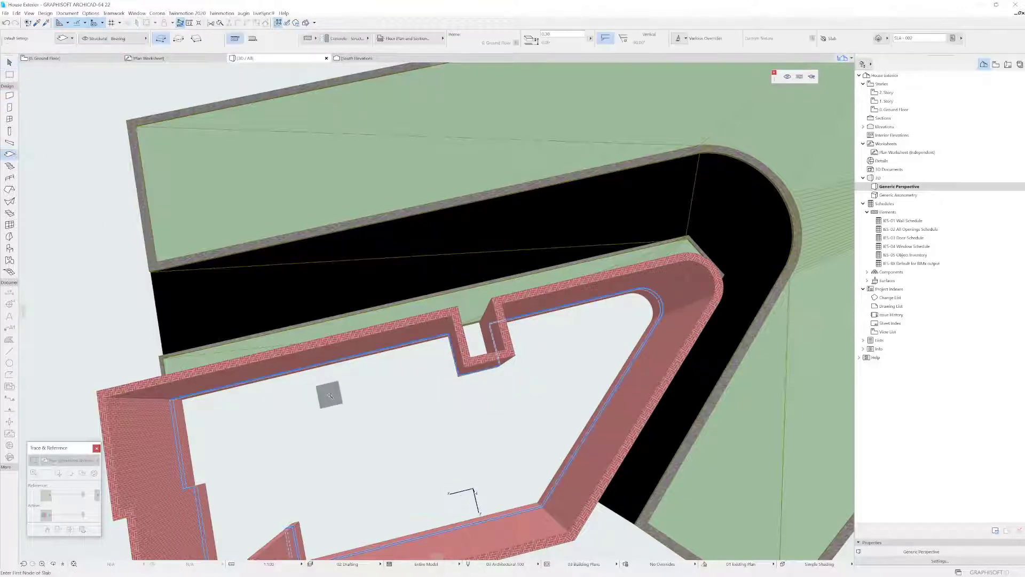
Step: Create a floor slab that fills the area enclosed by the inner faces of the brick walls
{"action": "left_click", "coordinate": [362, 419]}
{"action": "middle_click_drag", "start_coordinate": [347, 435], "coordinate": [560, 340], "text": "shift"}
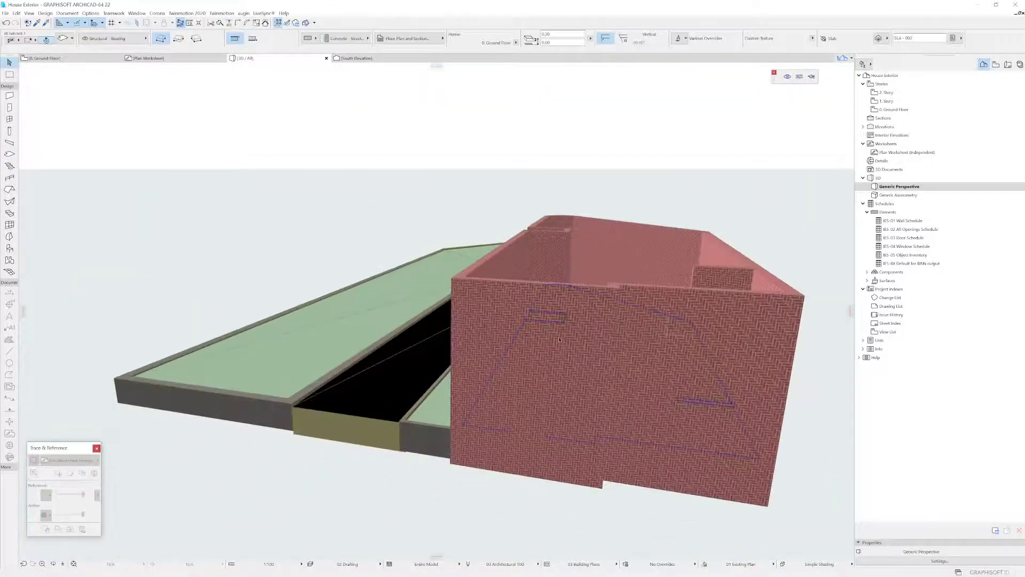
{"action": "middle_click_drag", "start_coordinate": [528, 397], "coordinate": [506, 352], "text": "shift"}
Step: Override the floor slab's top surface with Parquet - 01 in its settings
{"action": "key", "text": "ctrl+t"}
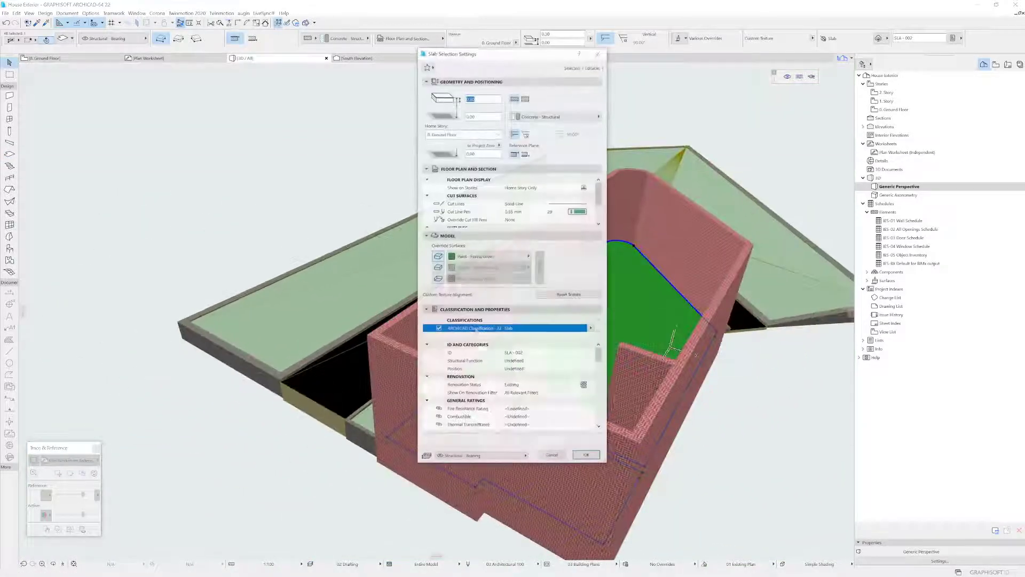
{"action": "left_click", "coordinate": [470, 256]}
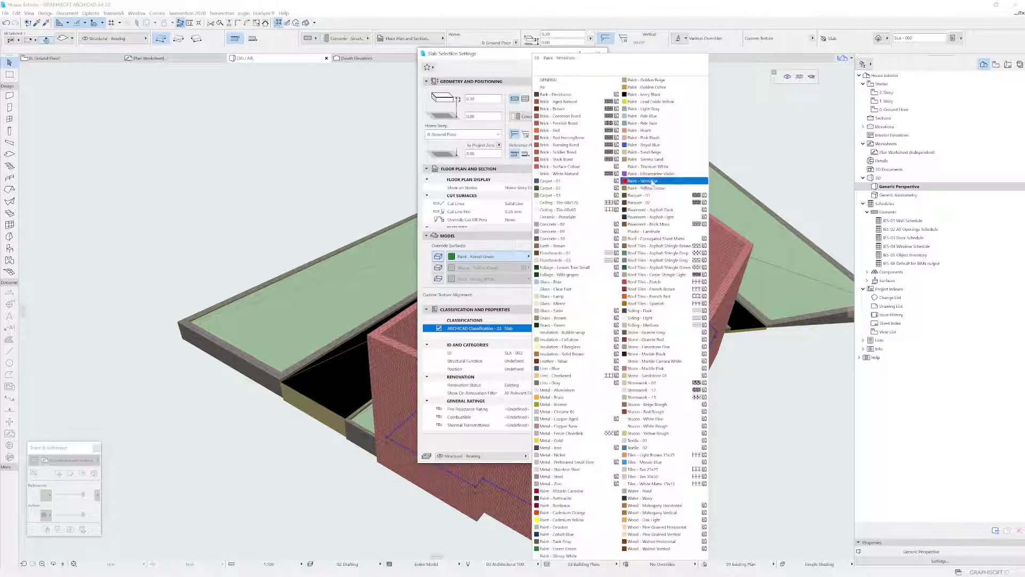
{"action": "left_click", "coordinate": [642, 195]}
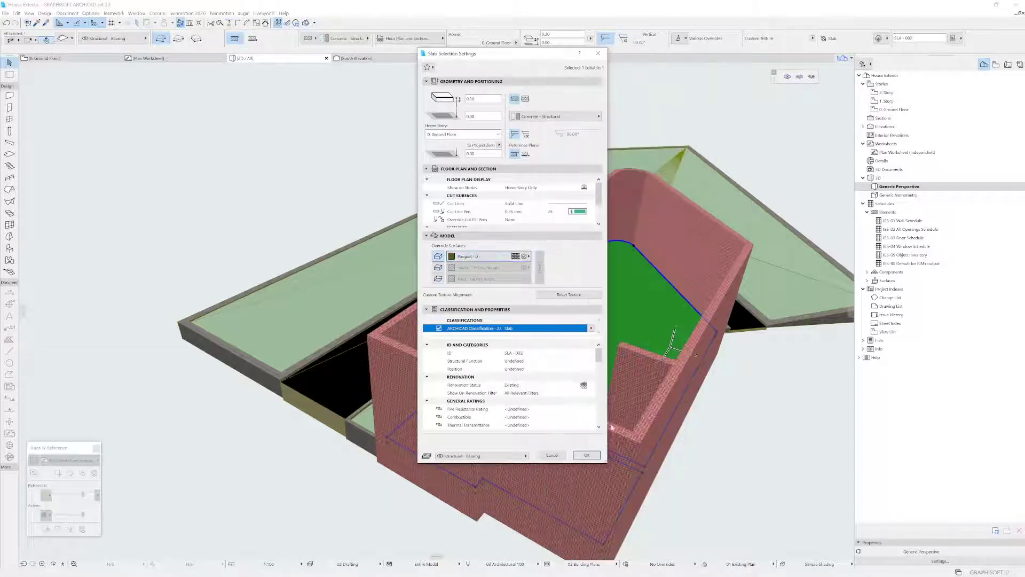
{"action": "left_click", "coordinate": [597, 455]}
Step: Elevate a copy of the parquet floor slab vertically to the 1. Story level
{"action": "middle_click_drag", "start_coordinate": [634, 227], "coordinate": [610, 242], "text": "shift"}
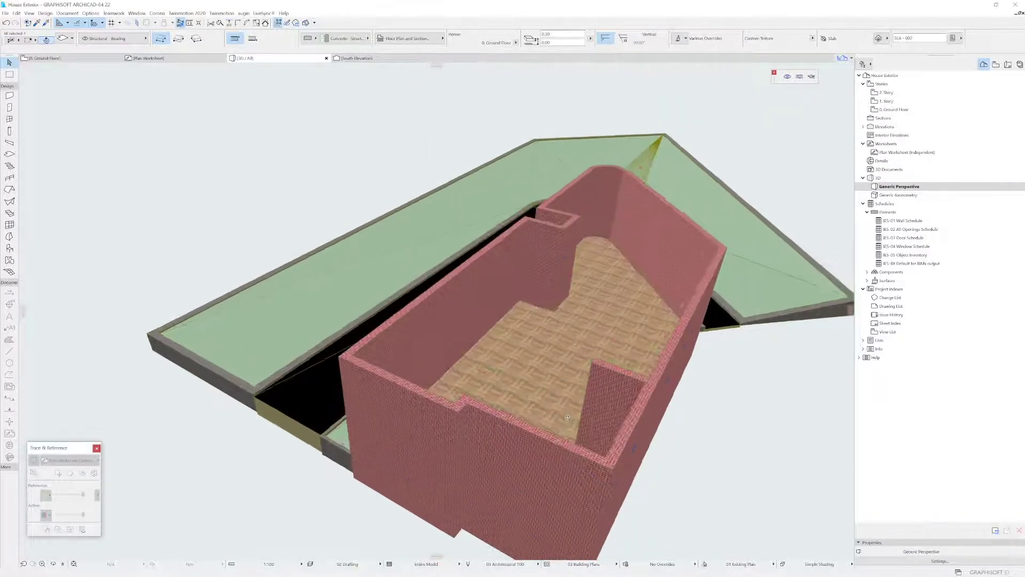
{"action": "left_click", "coordinate": [612, 243]}
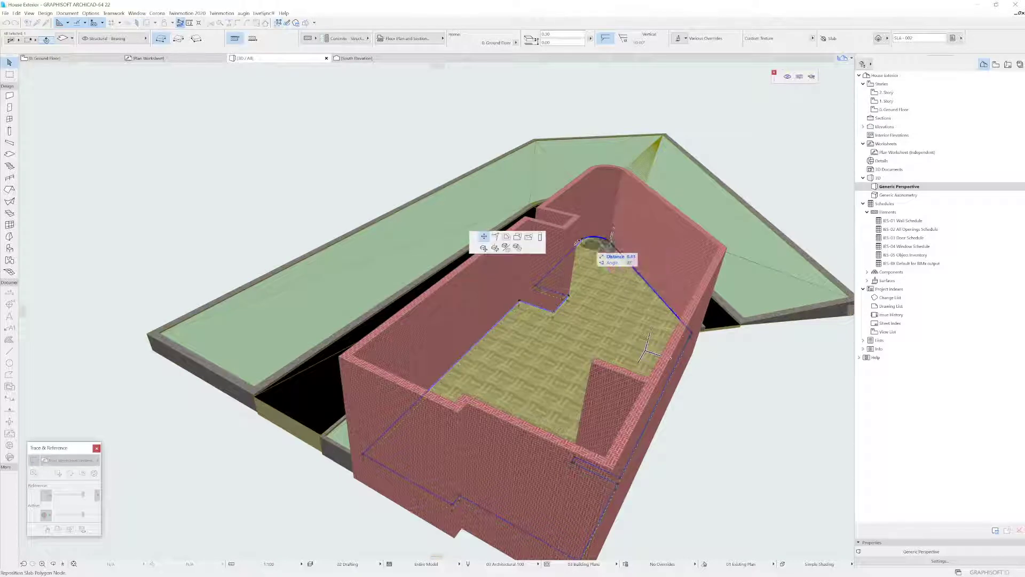
{"action": "left_click", "coordinate": [487, 250]}
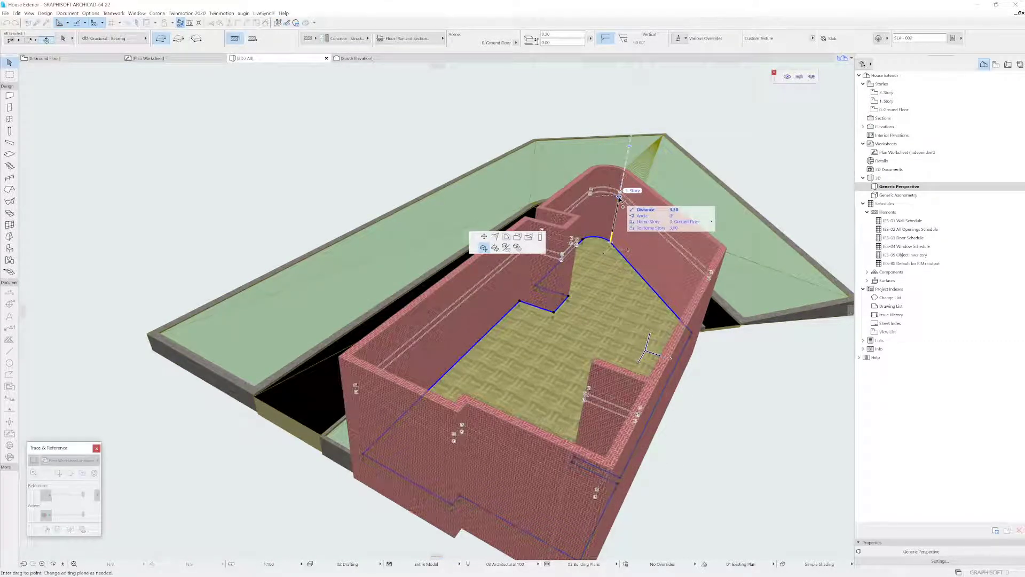
{"action": "left_click", "coordinate": [620, 197]}
Step: Raise the upper parquet slab further until it is level with the tops of the brick walls
{"action": "middle_click_drag", "start_coordinate": [619, 197], "coordinate": [378, 323], "text": "shift"}
{"action": "left_click", "coordinate": [380, 323]}
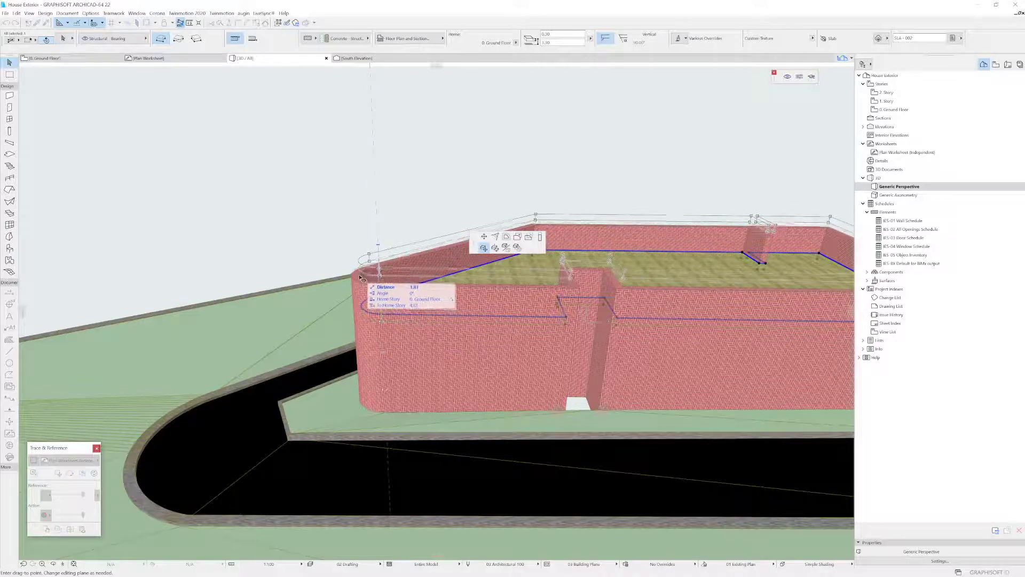
{"action": "left_click", "coordinate": [363, 294]}
{"action": "middle_click_drag", "start_coordinate": [363, 295], "coordinate": [458, 357], "text": "shift"}
{"action": "left_click", "coordinate": [540, 258]}
{"action": "left_click", "coordinate": [540, 269]}
{"action": "key", "text": "Escape"}
Step: Try to elevate the brick walls around the rounded corner by their own height, and undo it
{"action": "middle_click_drag", "start_coordinate": [518, 427], "coordinate": [469, 437]}
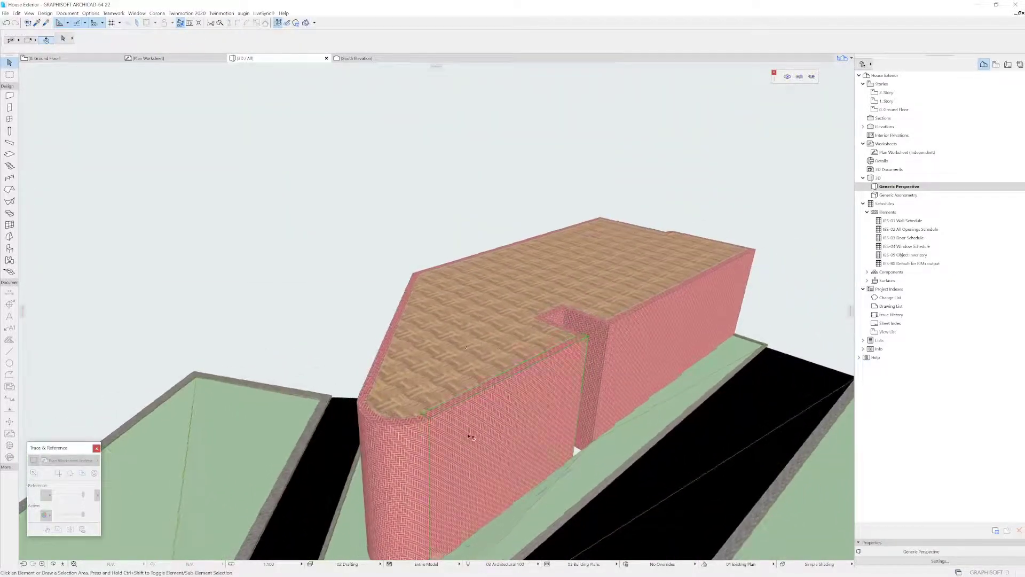
{"action": "left_click", "coordinate": [470, 437]}
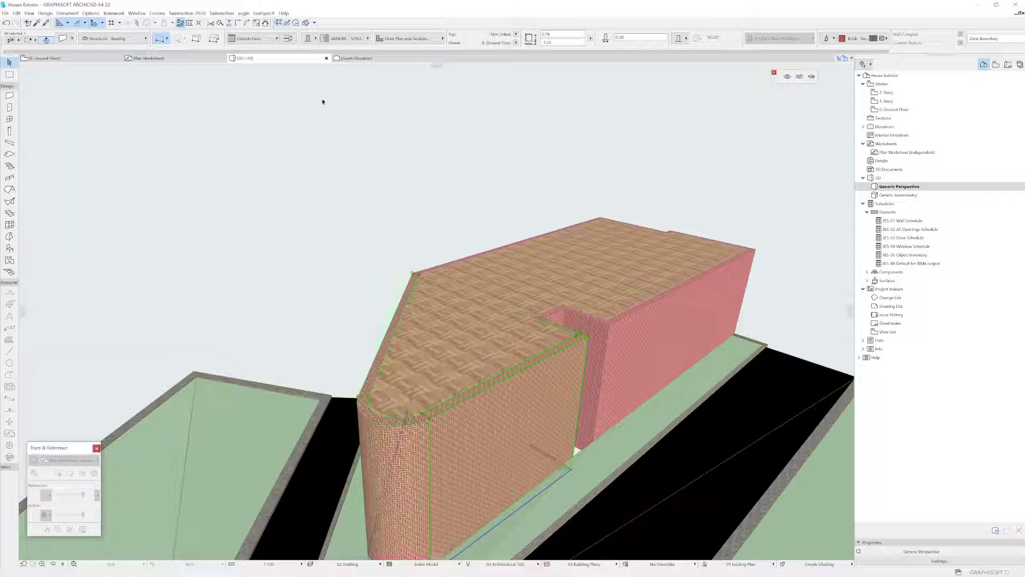
{"action": "middle_click_drag", "start_coordinate": [446, 347], "coordinate": [453, 465], "text": "shift"}
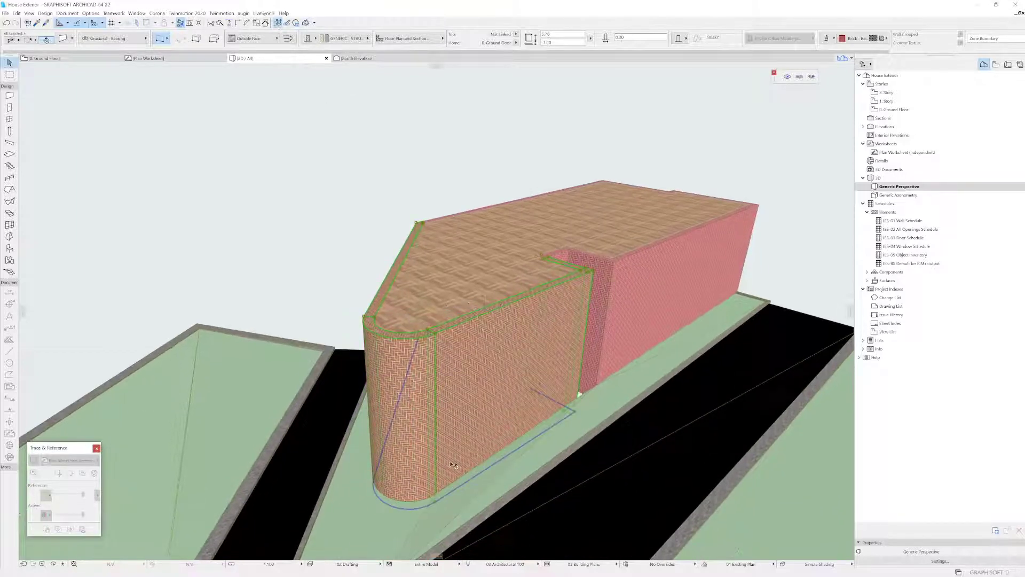
{"action": "left_click", "coordinate": [434, 501]}
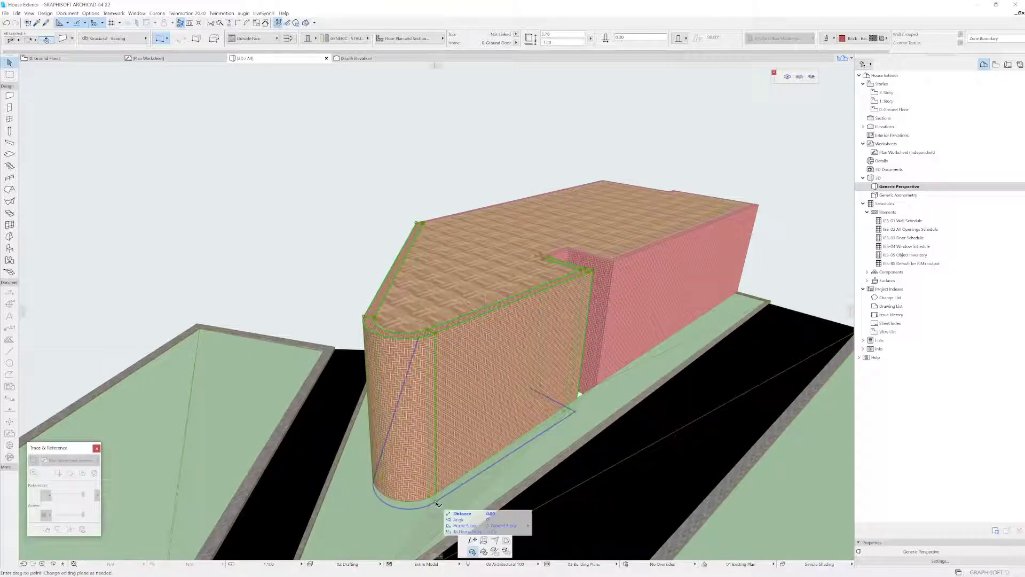
{"action": "left_click", "coordinate": [435, 335]}
{"action": "key", "text": "ctrl+z"}
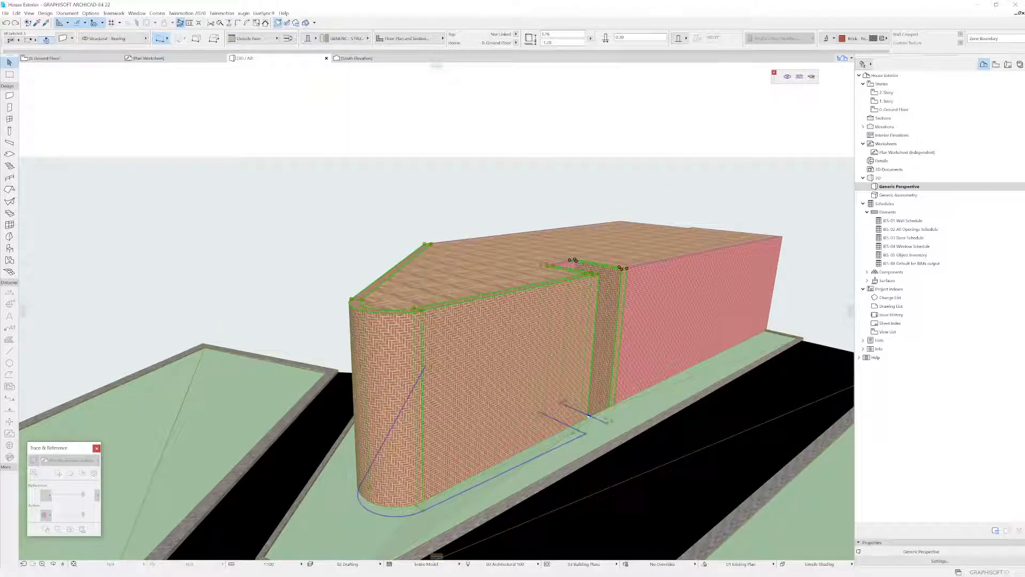
Step: Select all the brick walls and elevate a copy of them onto the tops of the originals
{"action": "key", "text": "ctrl+a"}
{"action": "left_click", "coordinate": [609, 424]}
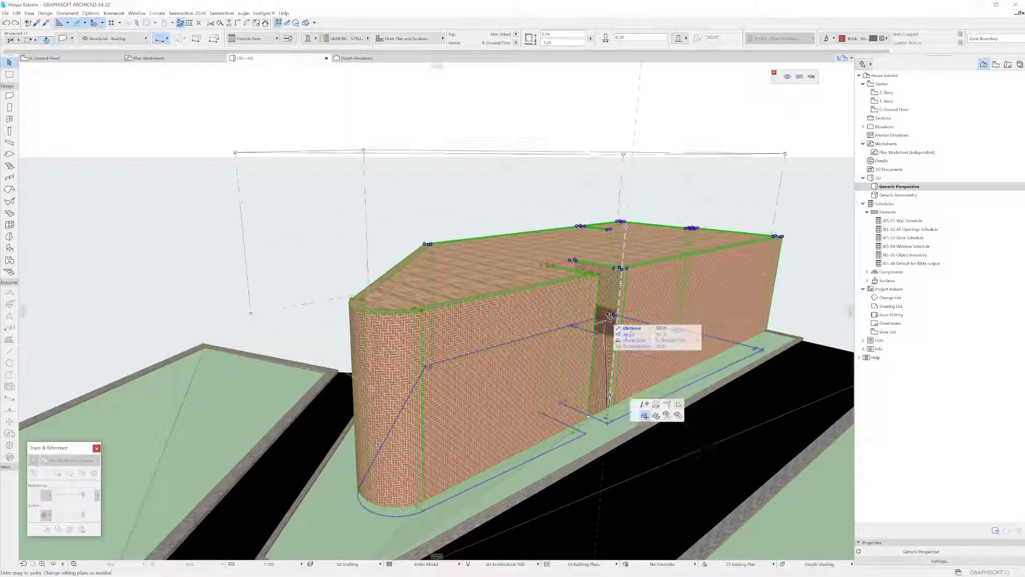
{"action": "left_click", "coordinate": [621, 270]}
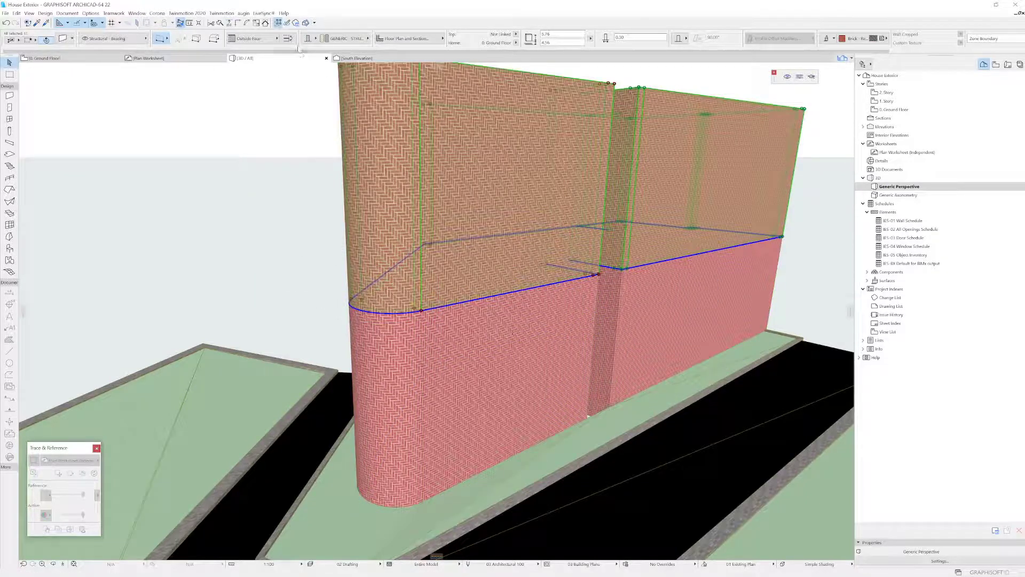
Step: Set the upper walls to height 2.00 and thickness 0.05, and override their surfaces with Glass - Blue
{"action": "key", "text": "ctrl+t"}
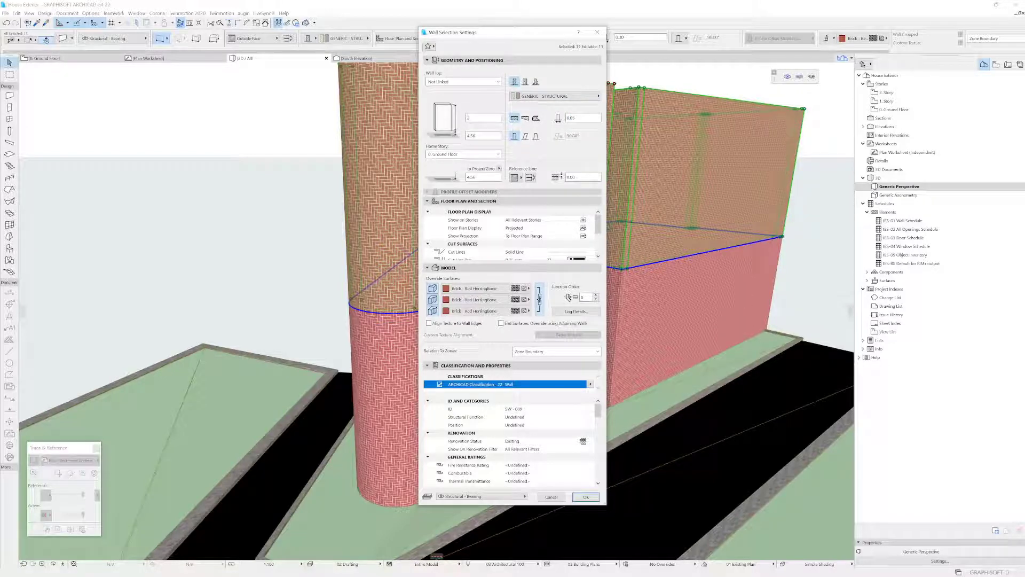
{"action": "left_click", "coordinate": [497, 289]}
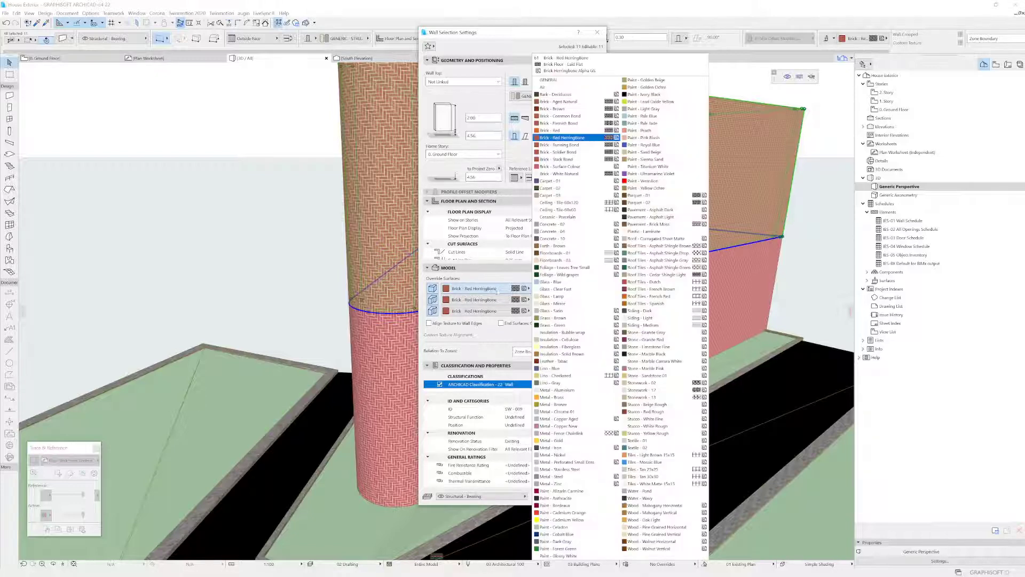
{"action": "key", "text": "Down"}
{"action": "key", "text": "Down"}
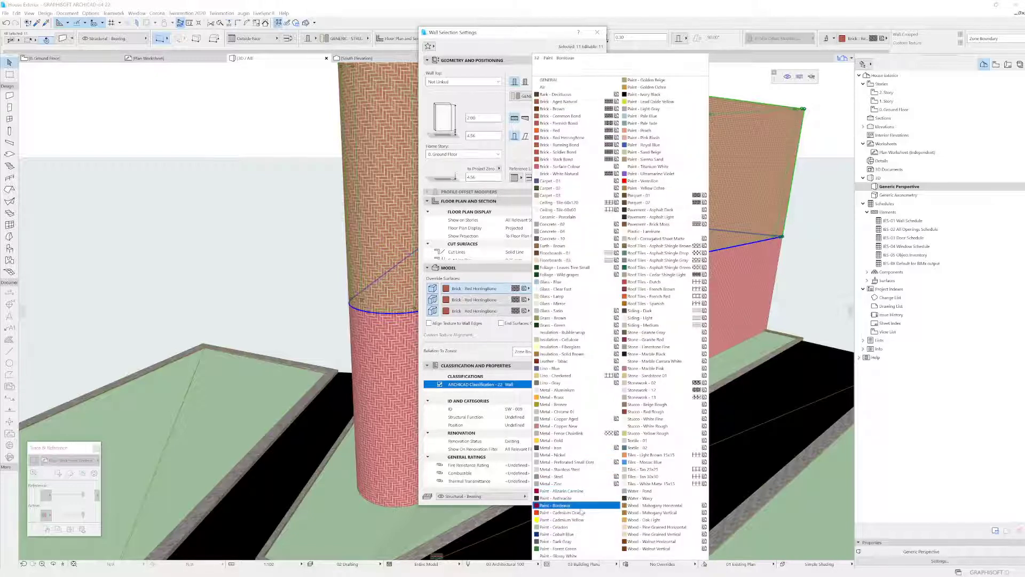
{"action": "left_click", "coordinate": [554, 282]}
{"action": "left_click", "coordinate": [582, 496]}
Step: Select all the brick walls and stretch their tops down to a total wall height of 4.20
{"action": "middle_click_drag", "start_coordinate": [529, 392], "coordinate": [521, 343], "text": "shift"}
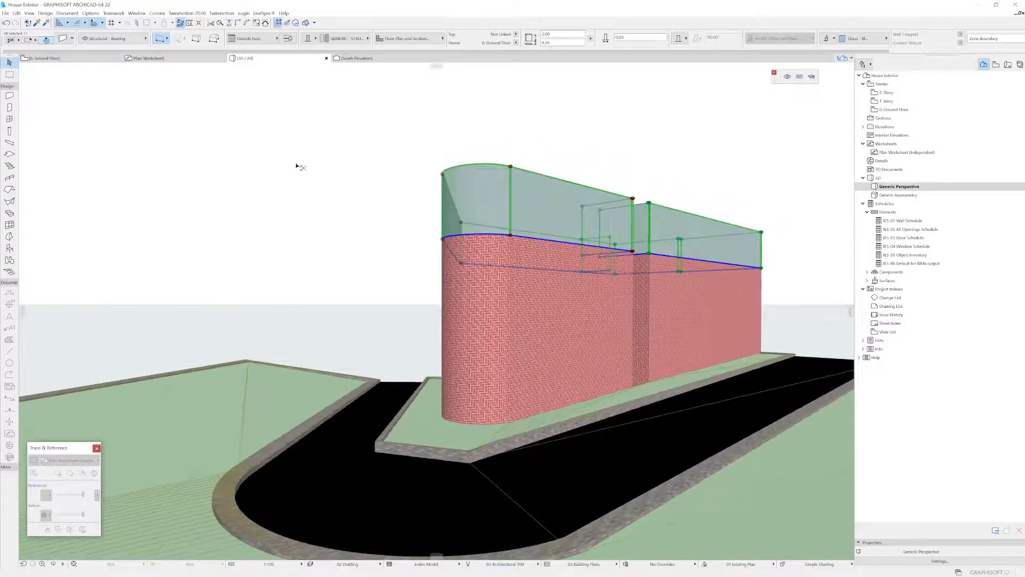
{"action": "middle_click_drag", "start_coordinate": [479, 260], "coordinate": [473, 258]}
{"action": "left_click", "coordinate": [490, 275]}
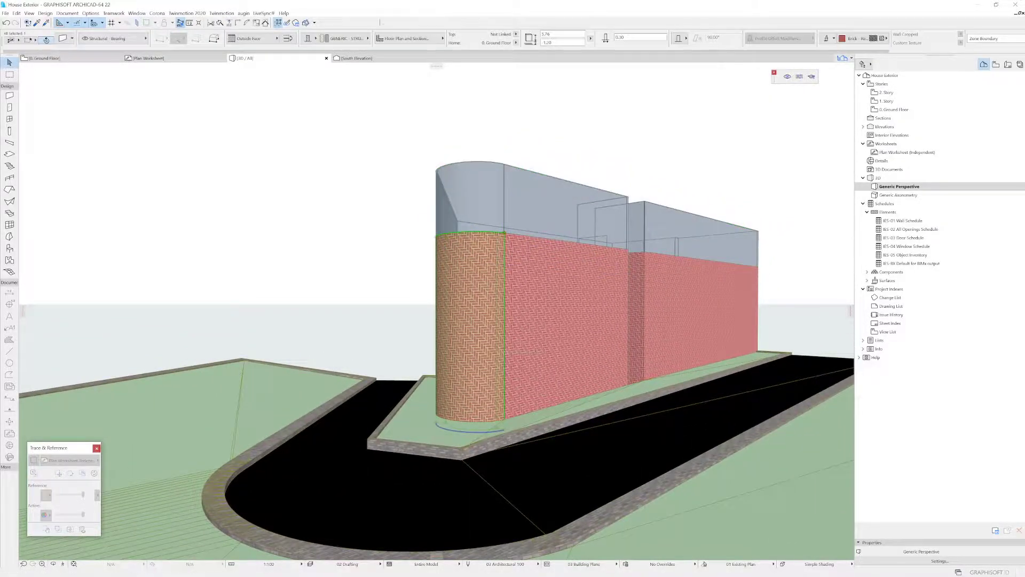
{"action": "left_click", "coordinate": [638, 284], "text": "shift"}
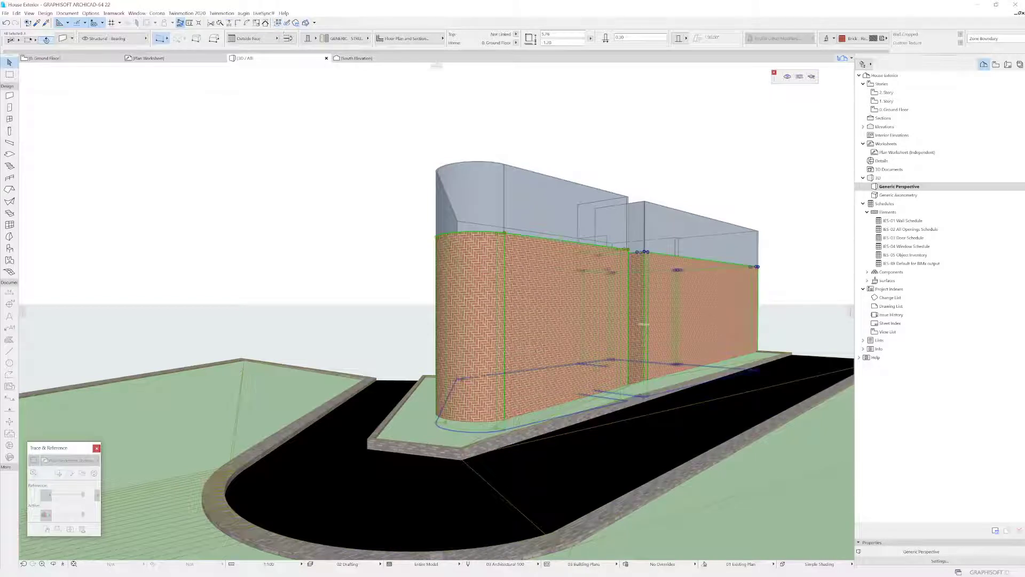
{"action": "left_click", "coordinate": [506, 235]}
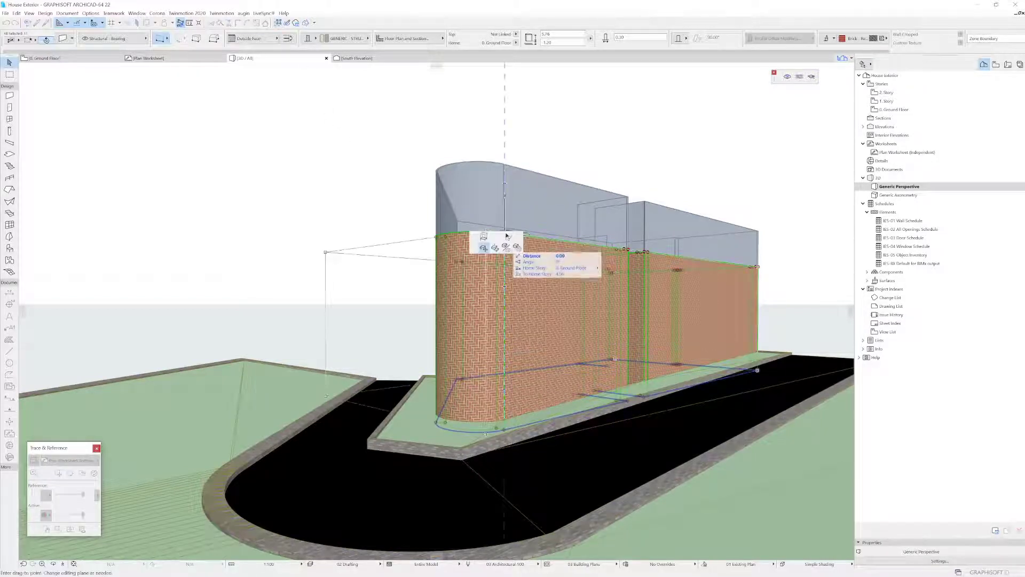
{"action": "left_click", "coordinate": [507, 283]}
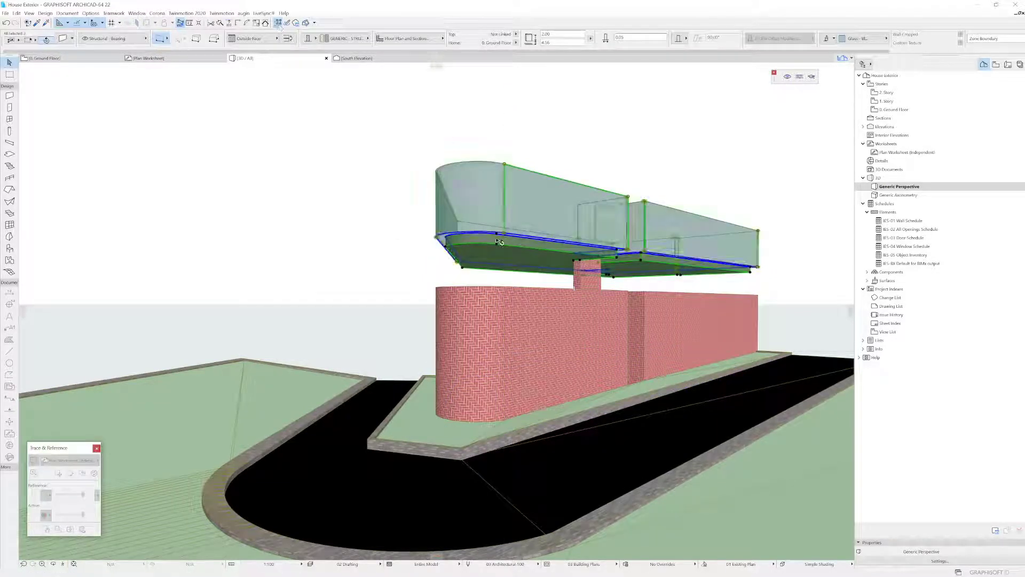
Step: Move the glass walls and the upper slab down onto the tops of the shortened brick walls
{"action": "left_click", "coordinate": [509, 299]}
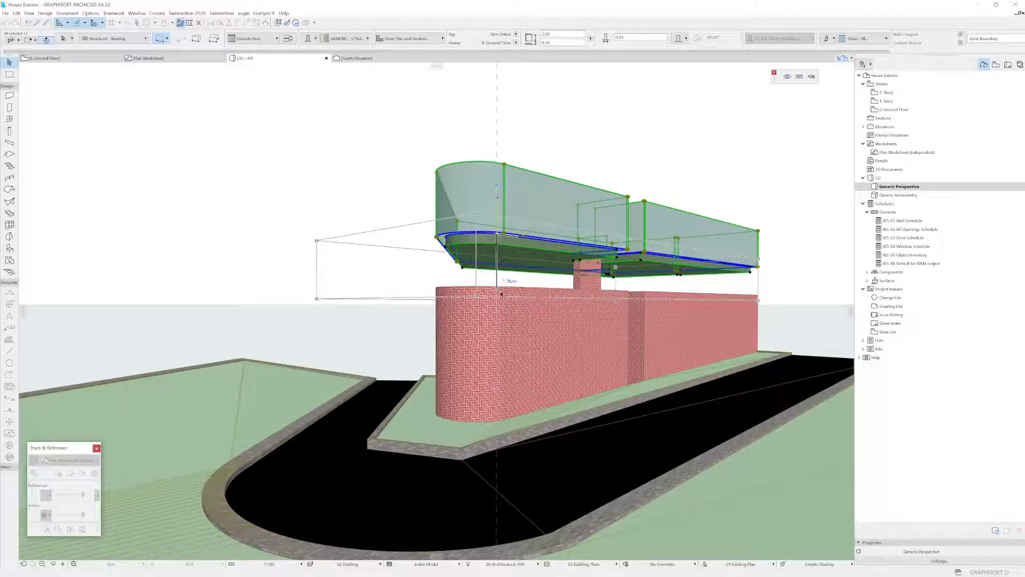
{"action": "key", "text": "Escape"}
{"action": "middle_click_drag", "start_coordinate": [510, 332], "coordinate": [498, 422], "text": "shift"}
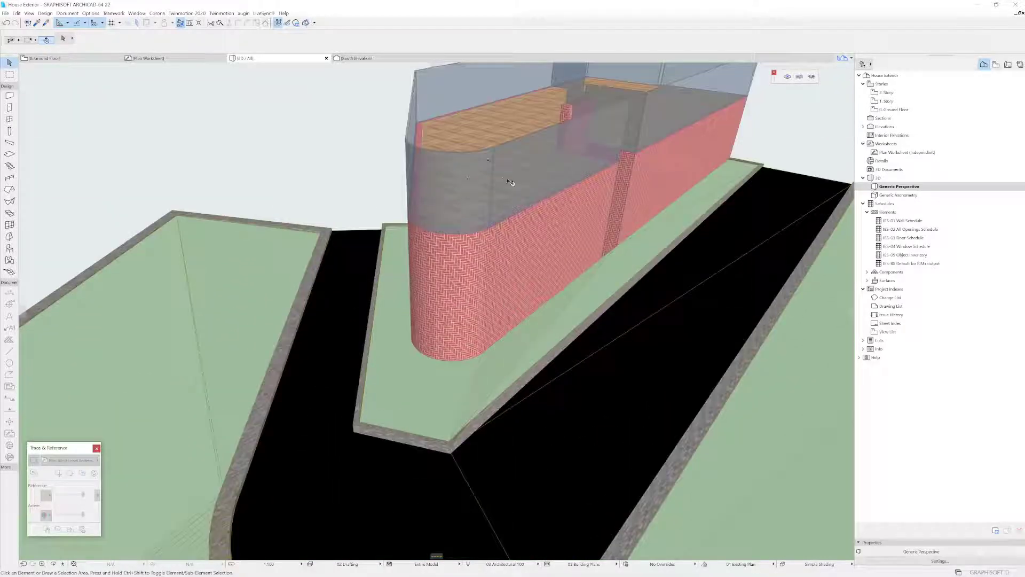
Step: Select the glass walls together with the upper slab and raise them by 1 m
{"action": "left_click", "coordinate": [489, 139]}
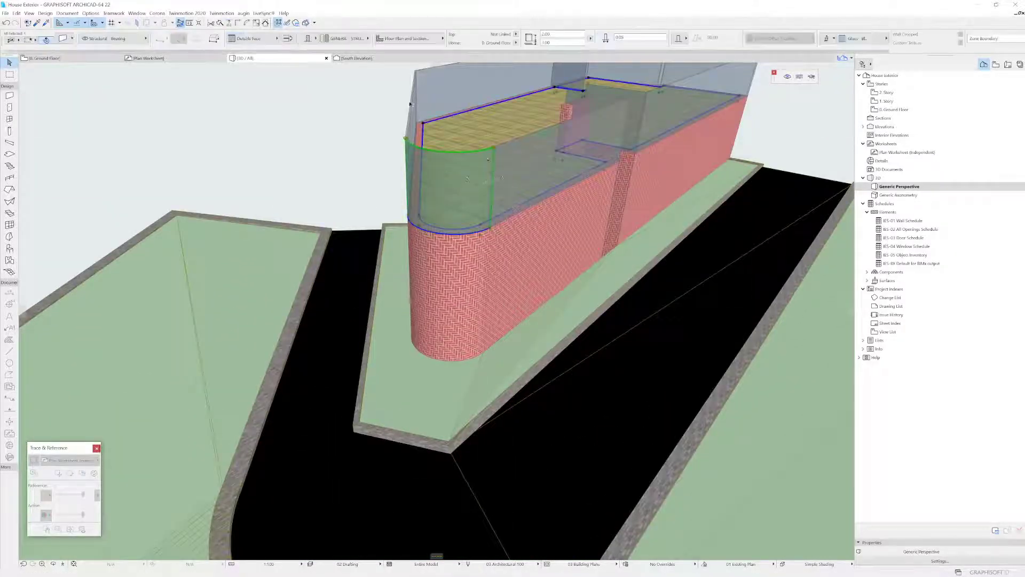
{"action": "left_click", "coordinate": [278, 23]}
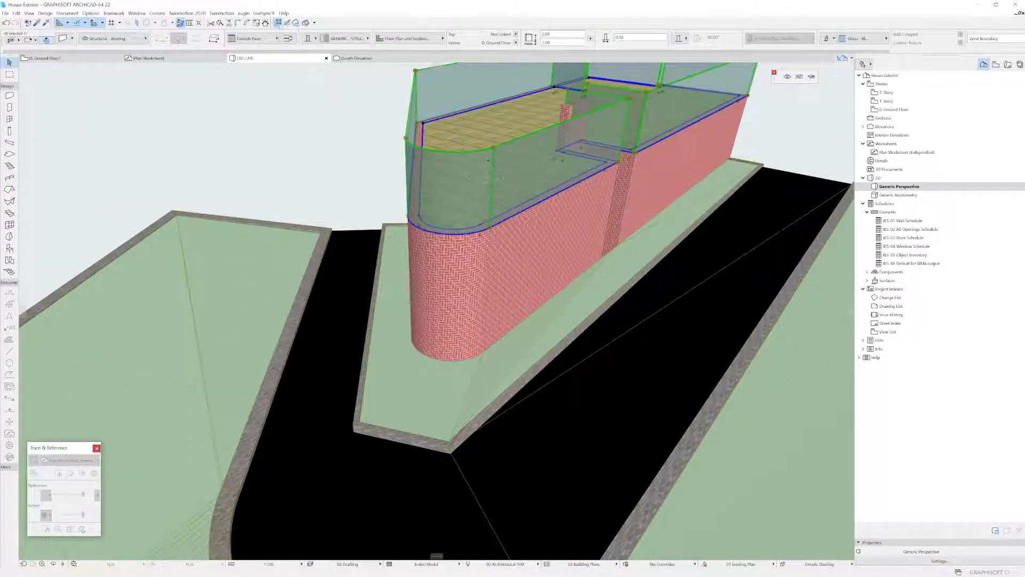
{"action": "left_click", "coordinate": [490, 229]}
{"action": "left_click", "coordinate": [526, 275]}
{"action": "key", "text": "Tab"}
{"action": "type", "text": "1"}
{"action": "key", "text": "Return"}
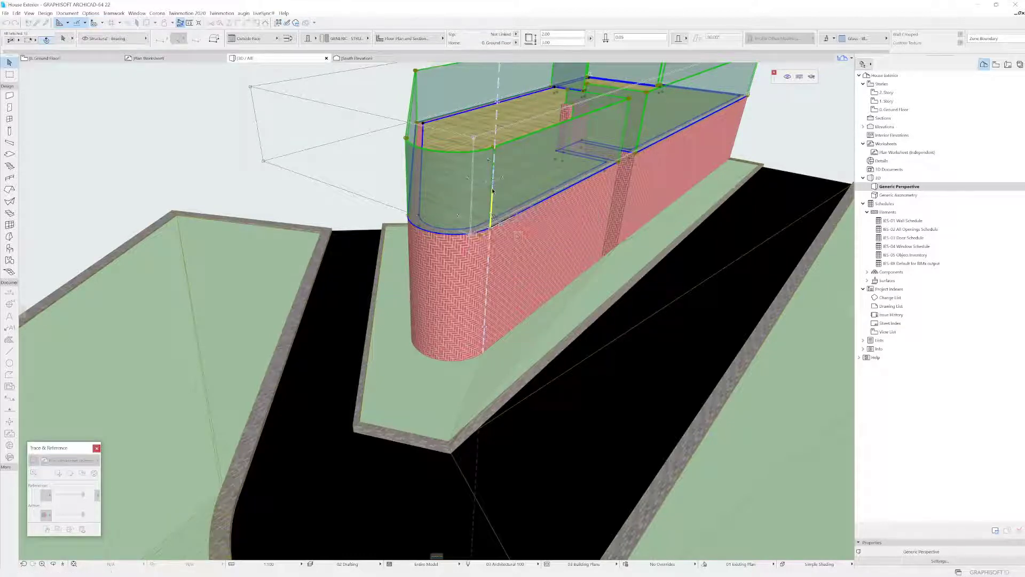
{"action": "left_click", "coordinate": [492, 190]}
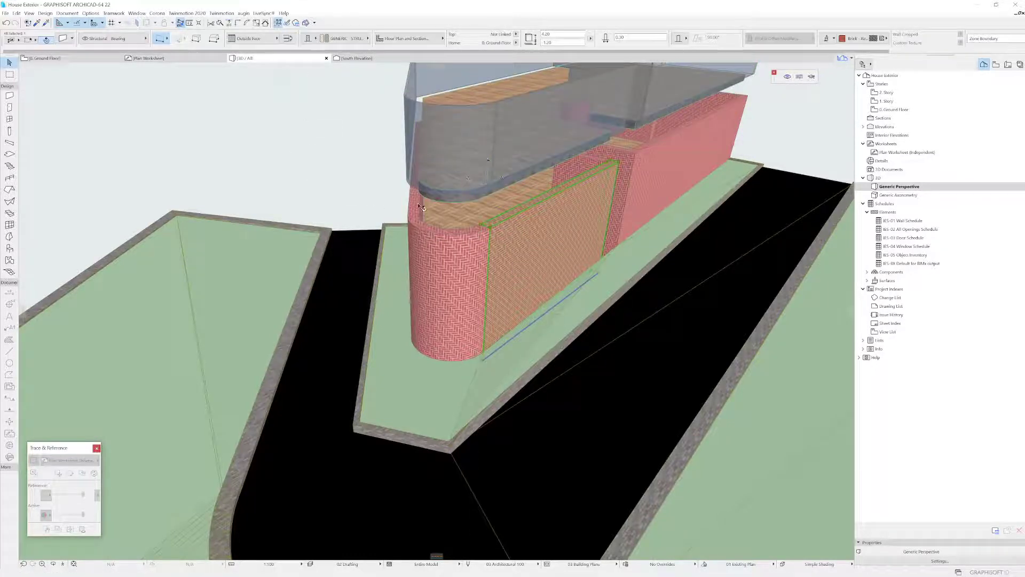
Step: Select all the brick walls and stretch their tops up to the underside of the upper slab
{"action": "left_click", "coordinate": [446, 227]}
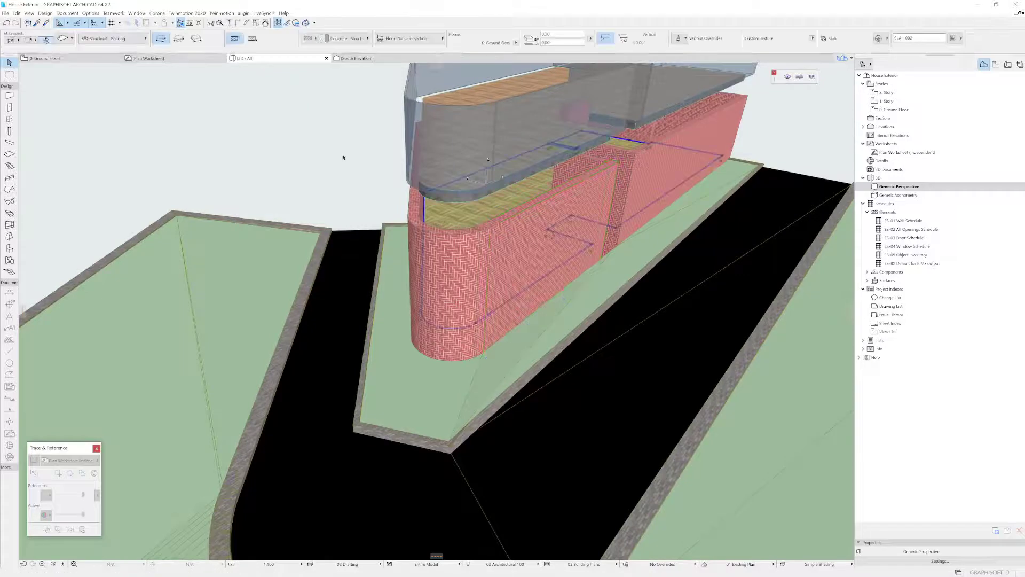
{"action": "left_click", "coordinate": [443, 265]}
{"action": "left_click", "coordinate": [279, 22]}
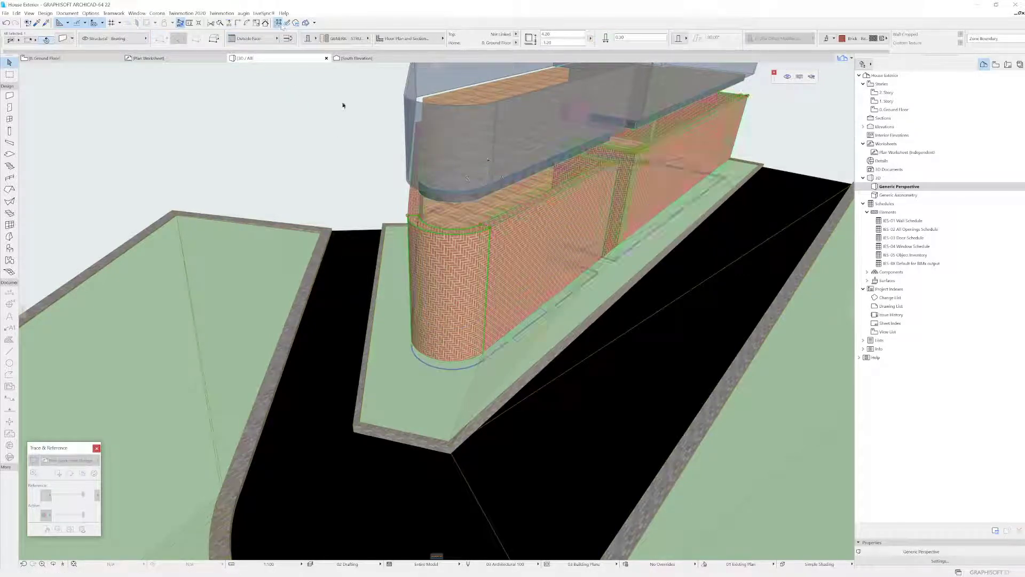
{"action": "left_click", "coordinate": [496, 234]}
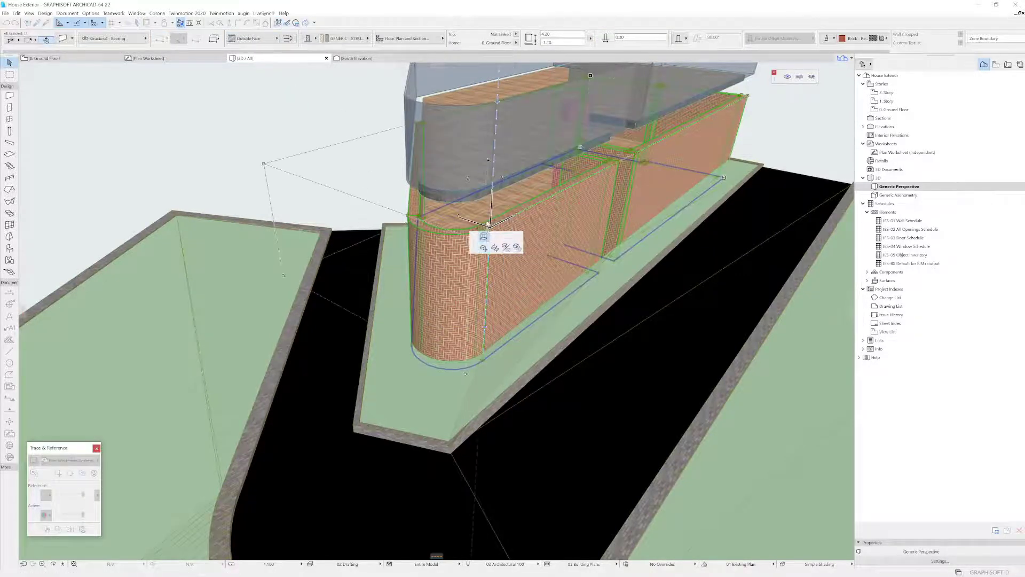
{"action": "left_click", "coordinate": [636, 126]}
{"action": "middle_click_drag", "start_coordinate": [557, 190], "coordinate": [556, 165], "text": "shift"}
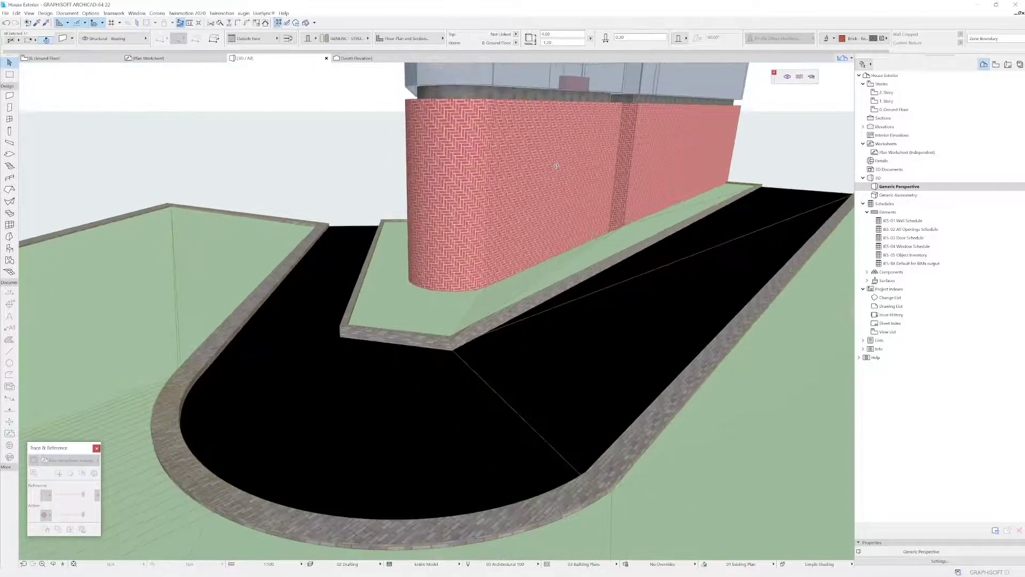
{"action": "middle_click_drag", "start_coordinate": [498, 152], "coordinate": [501, 211]}
{"action": "key", "text": "Escape"}
Step: Stretch all the brick walls up to the base of the glass walls so they cover the slab edge, and save the project
{"action": "left_click", "coordinate": [490, 176]}
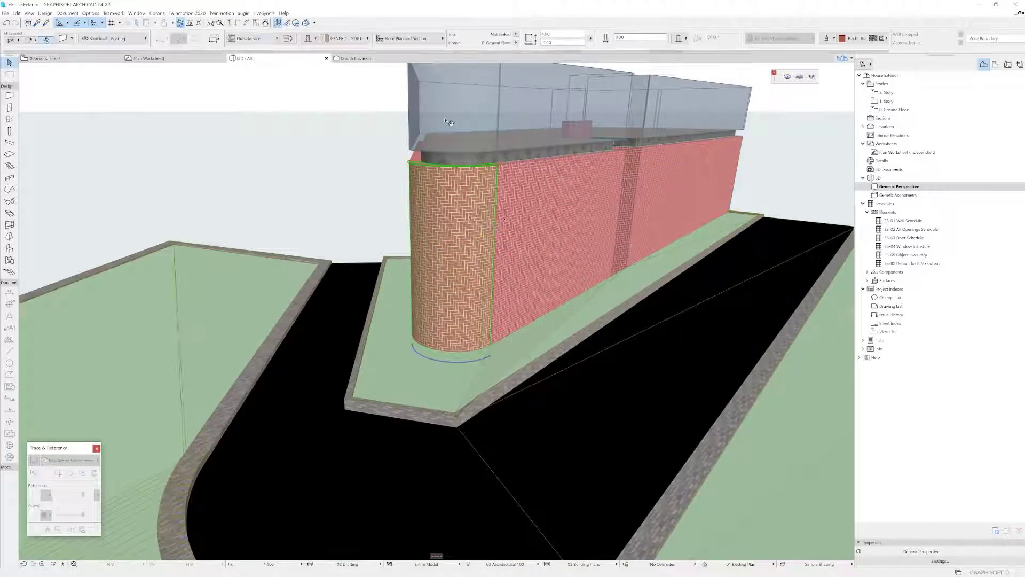
{"action": "left_click", "coordinate": [280, 23]}
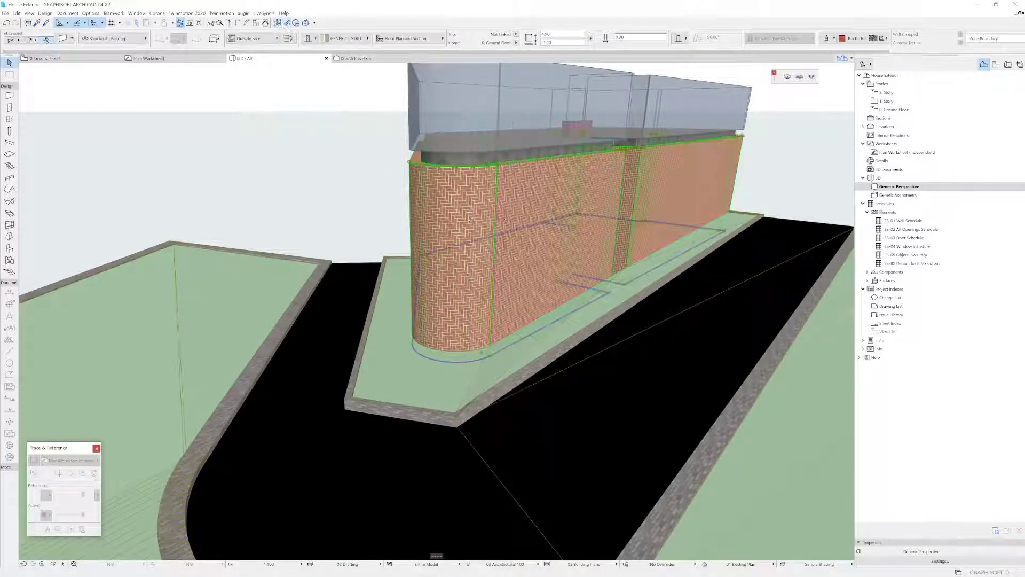
{"action": "left_click", "coordinate": [505, 169]}
{"action": "left_click", "coordinate": [510, 178]}
{"action": "left_click", "coordinate": [500, 166]}
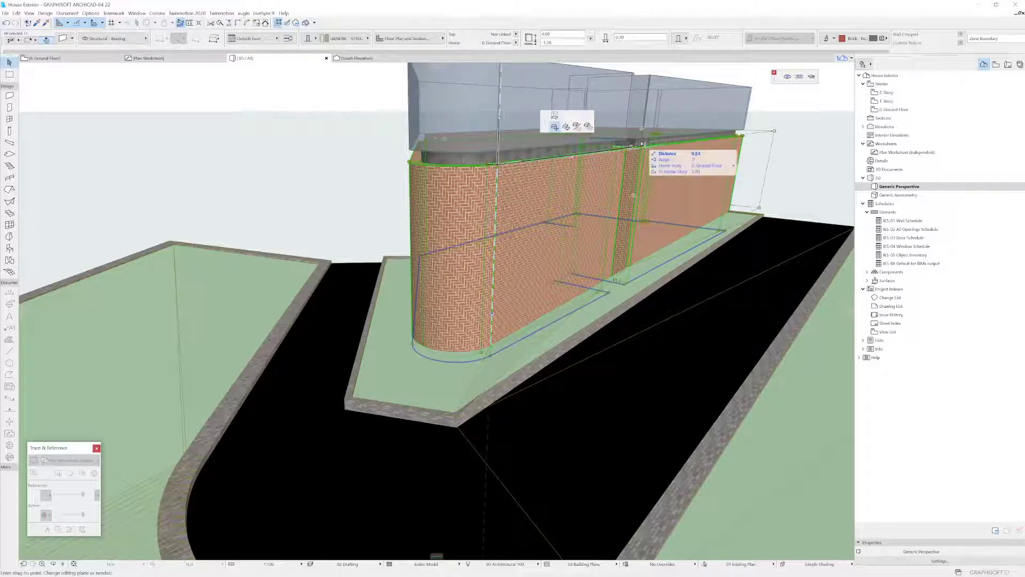
{"action": "left_click", "coordinate": [484, 237]}
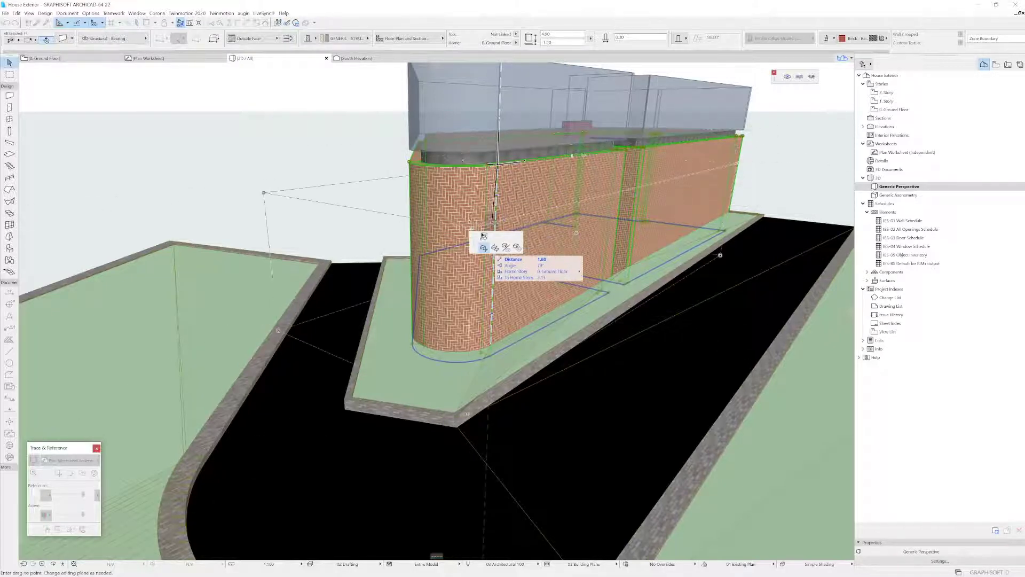
{"action": "left_click", "coordinate": [634, 139]}
{"action": "middle_click_drag", "start_coordinate": [635, 138], "coordinate": [509, 289], "text": "shift"}
{"action": "key", "text": "Escape"}
{"action": "left_click", "coordinate": [7, 14]}
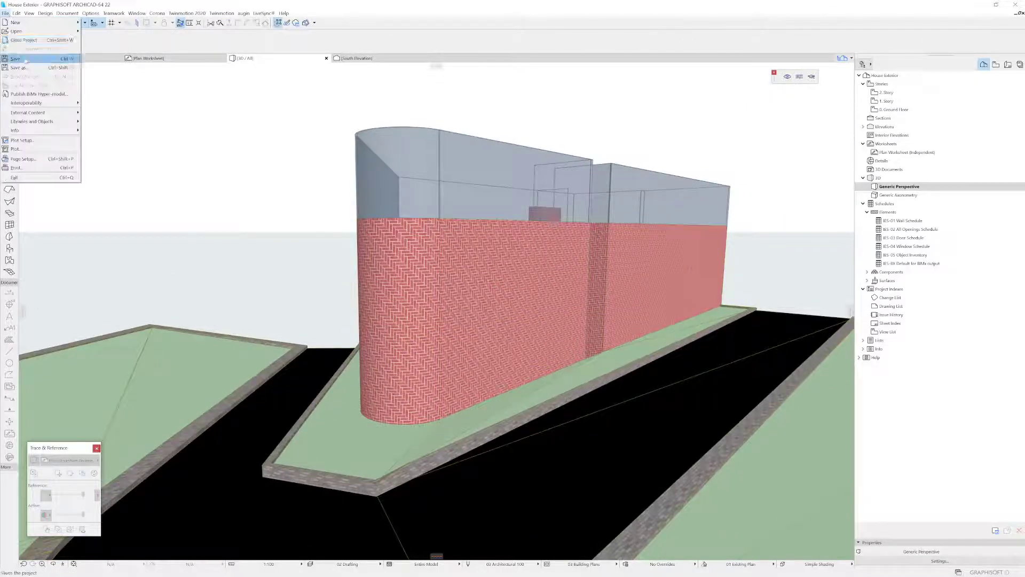
{"action": "left_click", "coordinate": [16, 59]}
Step: Copy the glass wall's settings onto the small brick wall at the back of the recess on the upper level
{"action": "mouse_move", "coordinate": [571, 262]}
{"action": "middle_mouse_down", "text": "shift"}
{"action": "mouse_move", "coordinate": [553, 282]}
{"action": "mouse_move", "coordinate": [614, 278]}
{"action": "mouse_move", "coordinate": [576, 246]}
{"action": "middle_mouse_up", "text": "shift"}
{"action": "left_click", "coordinate": [550, 264], "text": "alt"}
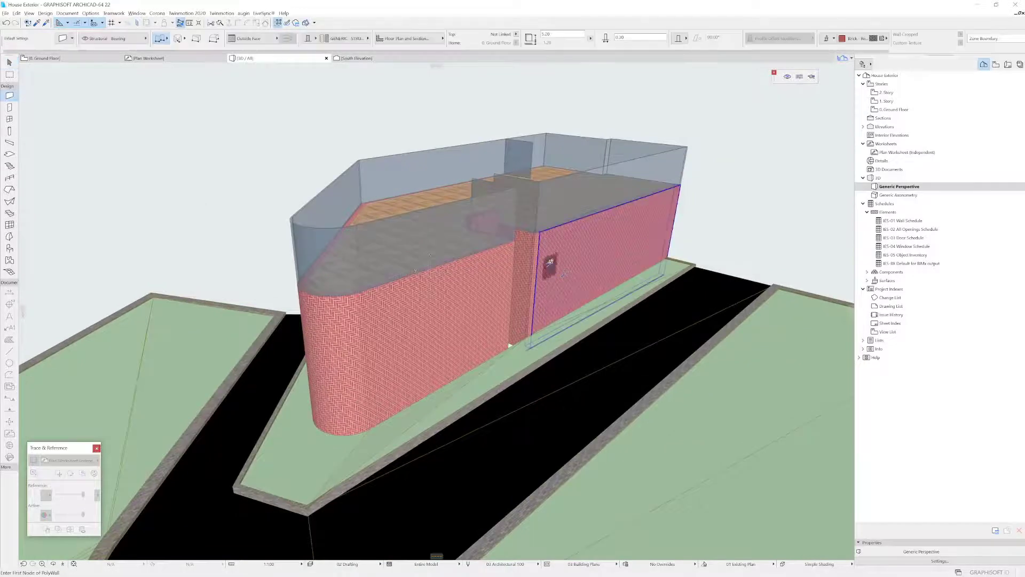
{"action": "middle_click_drag", "start_coordinate": [549, 264], "coordinate": [538, 339], "text": "shift"}
{"action": "key", "text": "Escape"}
{"action": "left_click", "coordinate": [571, 189], "text": "alt"}
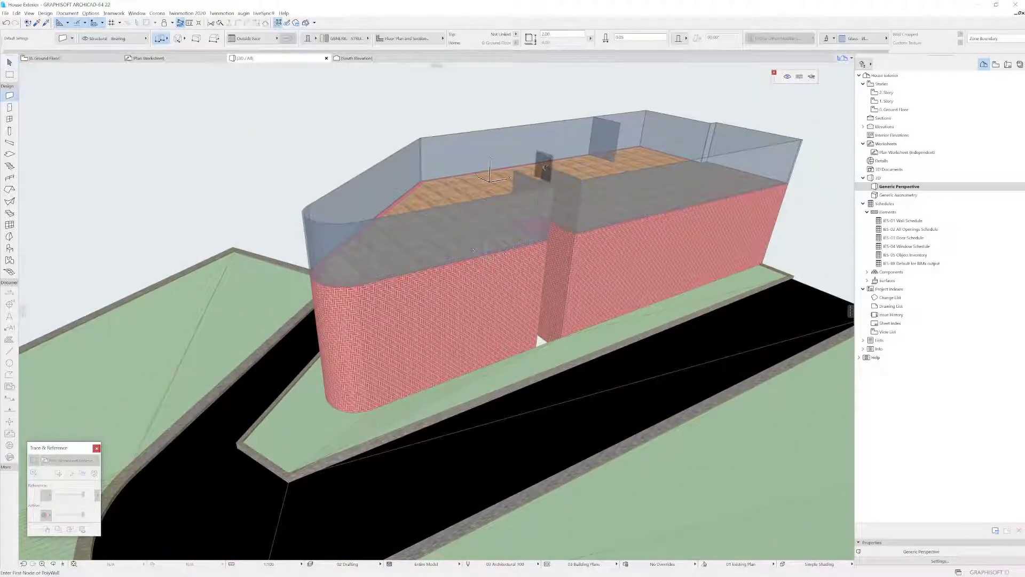
{"action": "key", "text": "Escape"}
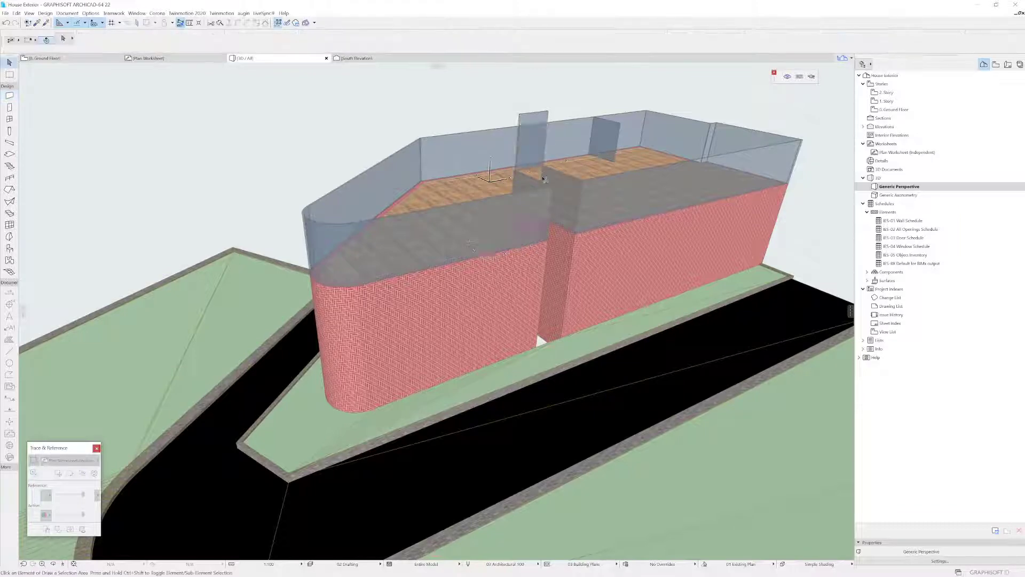
Step: Try applying the glass settings to the small recess wall again and undo that change
{"action": "left_click", "coordinate": [561, 187], "text": "alt"}
{"action": "left_click", "coordinate": [534, 150], "text": "ctrl+alt"}
{"action": "key", "text": "Escape"}
{"action": "mouse_move", "coordinate": [540, 341]}
{"action": "middle_mouse_down", "text": "shift"}
{"action": "mouse_move", "coordinate": [555, 267]}
{"action": "mouse_move", "coordinate": [544, 347]}
{"action": "middle_mouse_up", "text": "shift"}
{"action": "key", "text": "ctrl+z"}
Step: Move the small glass wall down so it stands on the upper slab at the recess, level with the other glass walls
{"action": "middle_click_drag", "start_coordinate": [575, 190], "coordinate": [566, 173], "text": "shift"}
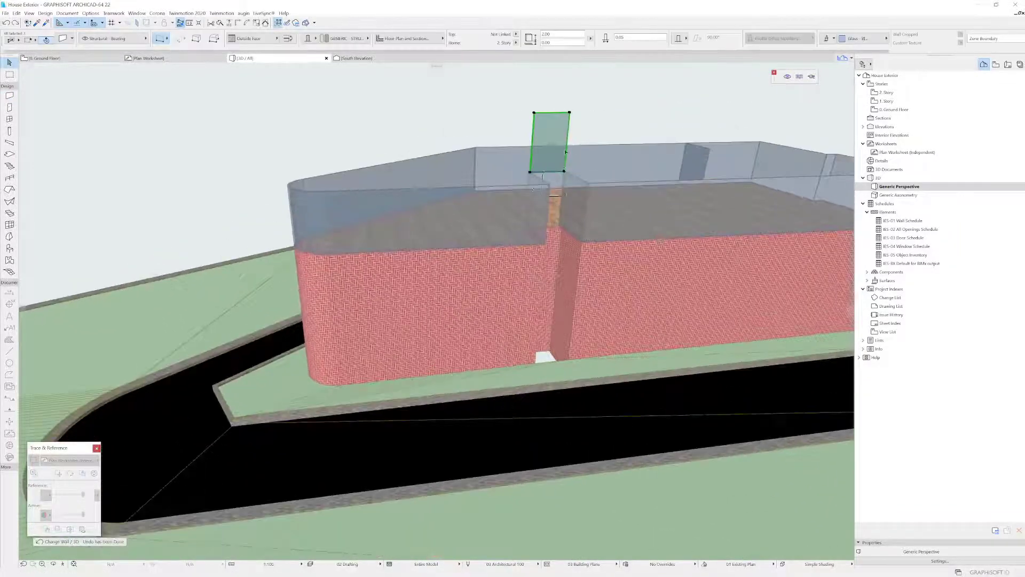
{"action": "left_click", "coordinate": [563, 170]}
{"action": "left_click", "coordinate": [566, 172]}
{"action": "left_click", "coordinate": [606, 132]}
{"action": "left_click", "coordinate": [559, 225]}
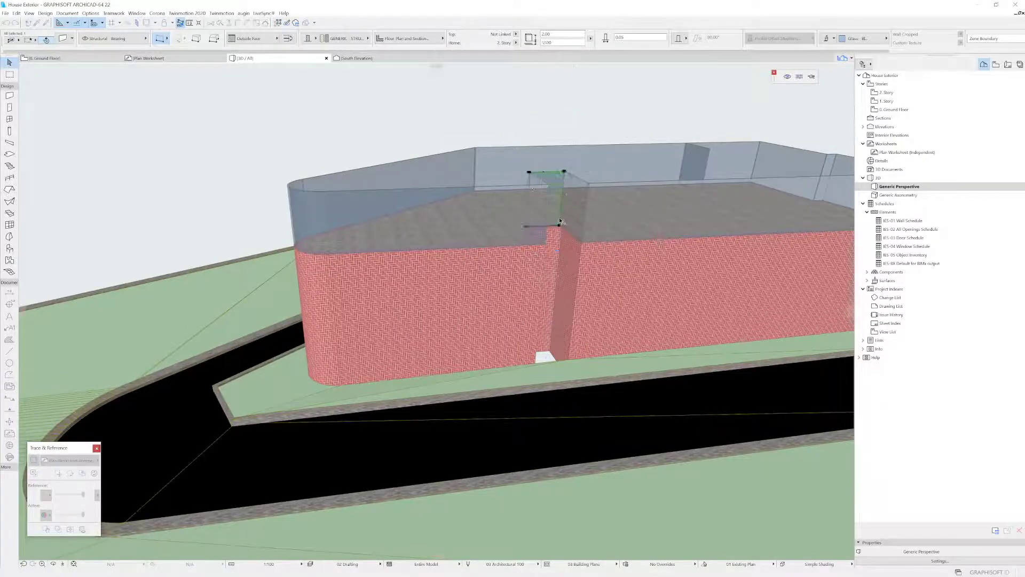
{"action": "key", "text": "Escape"}
Step: Copy the upper parquet slab up to the top of the glass walls as a roof slab
{"action": "middle_click_drag", "start_coordinate": [561, 226], "coordinate": [591, 161], "text": "shift"}
{"action": "left_click", "coordinate": [586, 158]}
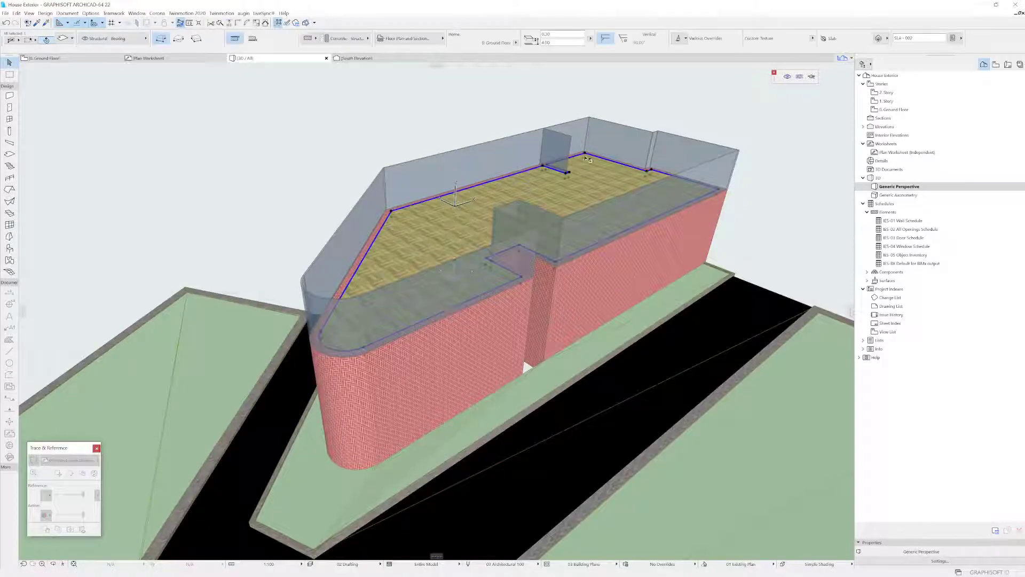
{"action": "left_click", "coordinate": [584, 159]}
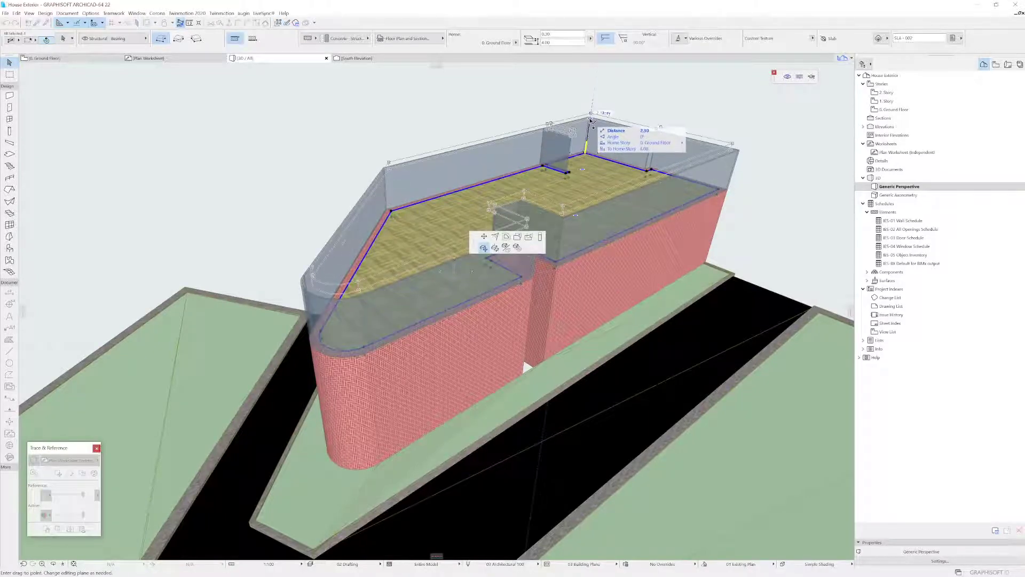
{"action": "left_click", "coordinate": [587, 119]}
Step: Offset all edges of the roof slab outwards so it overhangs the glass walls and covers the recess
{"action": "middle_click_drag", "start_coordinate": [542, 204], "coordinate": [476, 221], "text": "shift"}
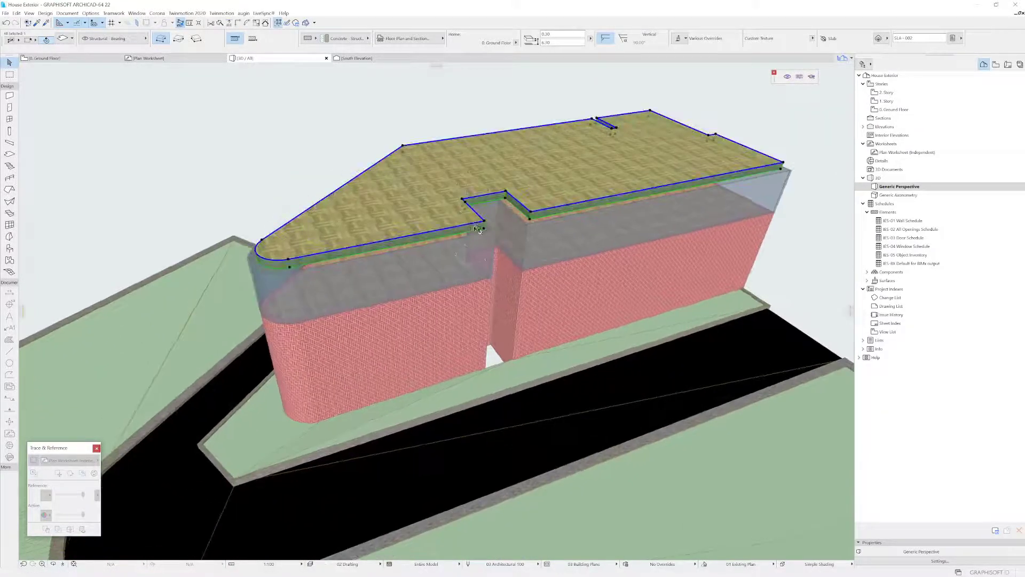
{"action": "left_click", "coordinate": [470, 226]}
{"action": "left_click", "coordinate": [470, 226]}
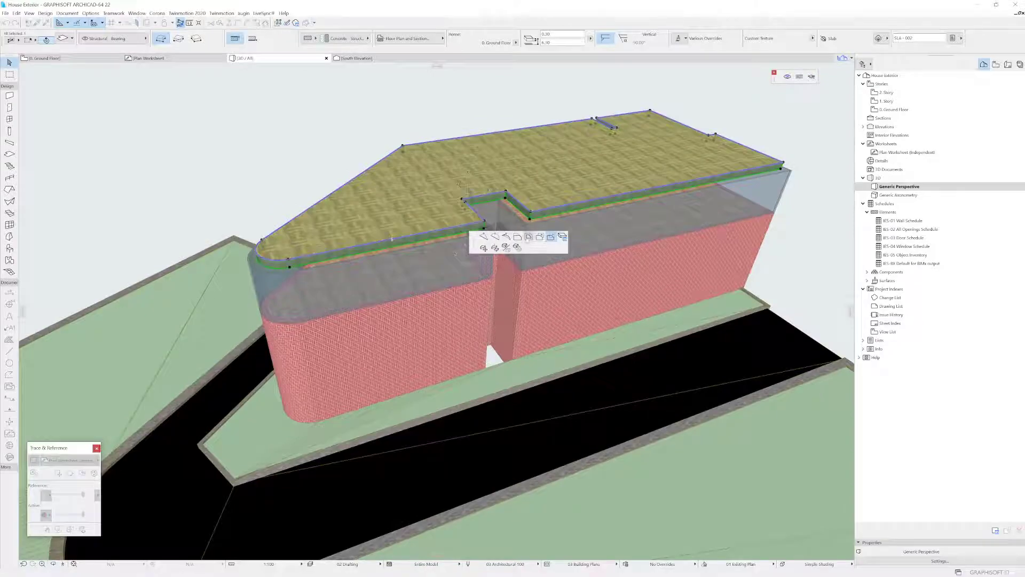
{"action": "middle_click_drag", "start_coordinate": [455, 253], "coordinate": [481, 309], "text": "shift"}
{"action": "left_click", "coordinate": [456, 332]}
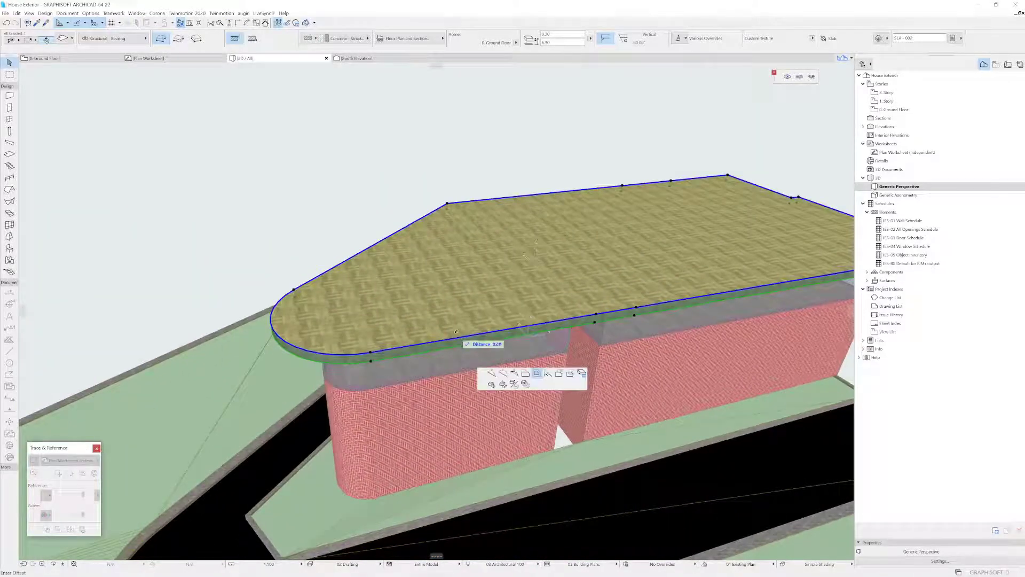
{"action": "left_click", "coordinate": [450, 324]}
Step: Set the roof slab's underside to Parquet - 02 and its edges to Concrete - 10, and save the project
{"action": "middle_click_drag", "start_coordinate": [450, 325], "coordinate": [501, 299], "text": "shift"}
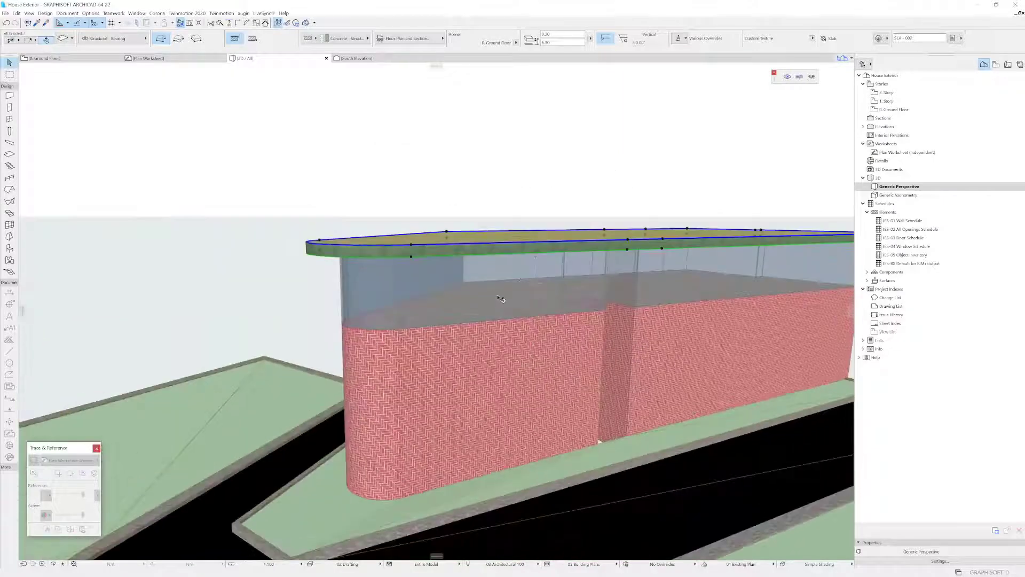
{"action": "key", "text": "ctrl+t"}
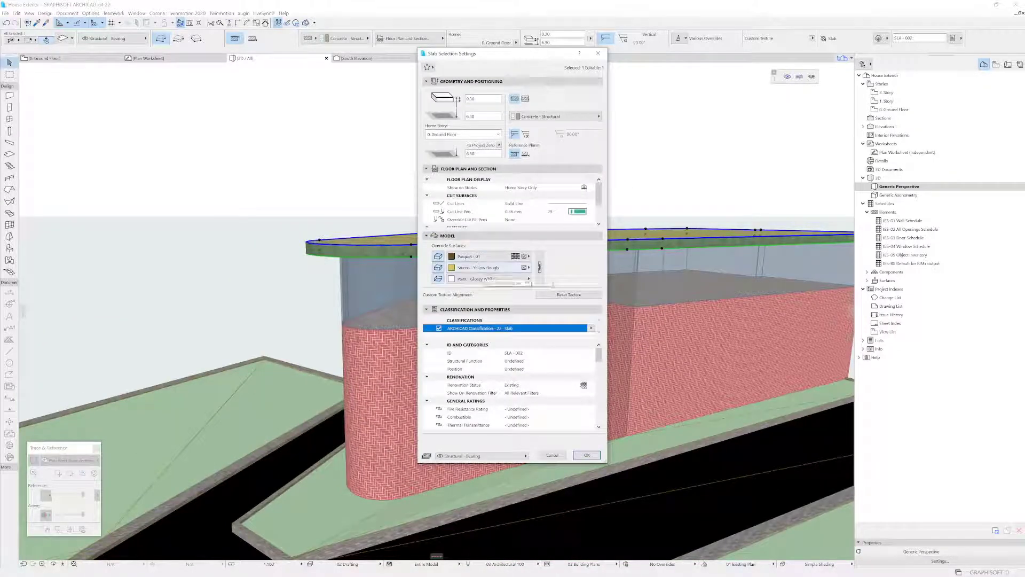
{"action": "left_click", "coordinate": [491, 278]}
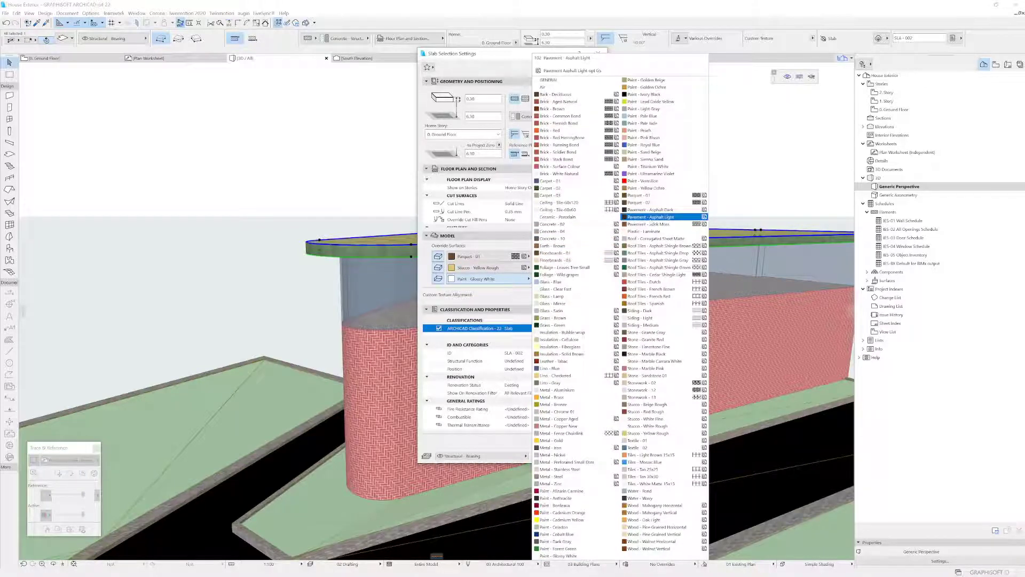
{"action": "left_click", "coordinate": [647, 204]}
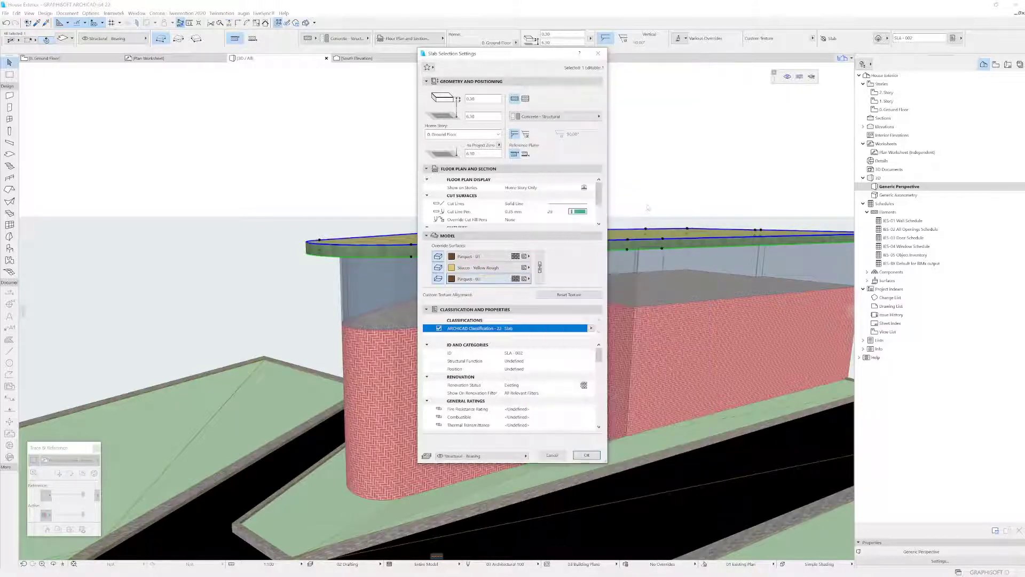
{"action": "left_click", "coordinate": [497, 269]}
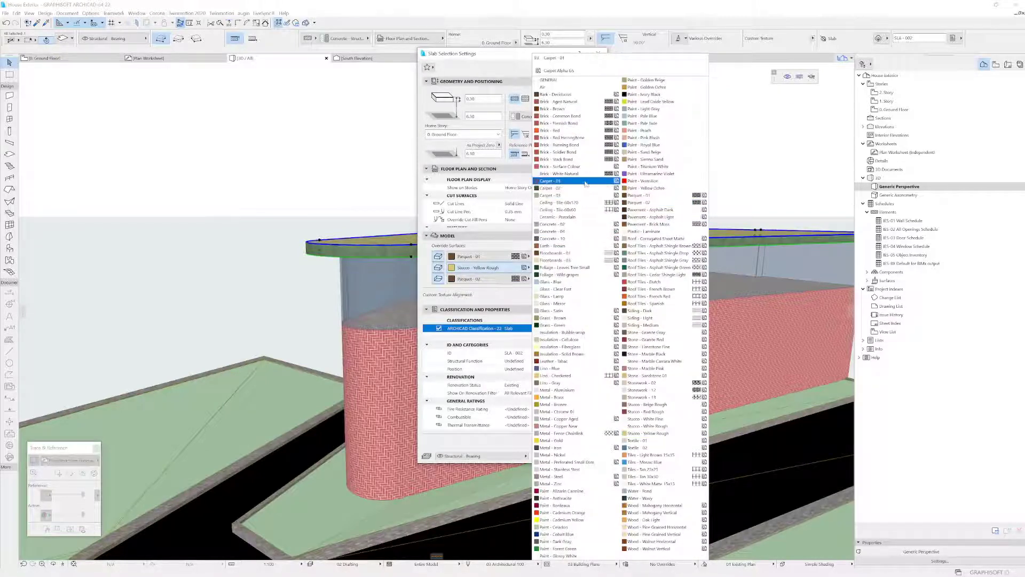
{"action": "left_click", "coordinate": [558, 240]}
{"action": "left_click", "coordinate": [586, 454]}
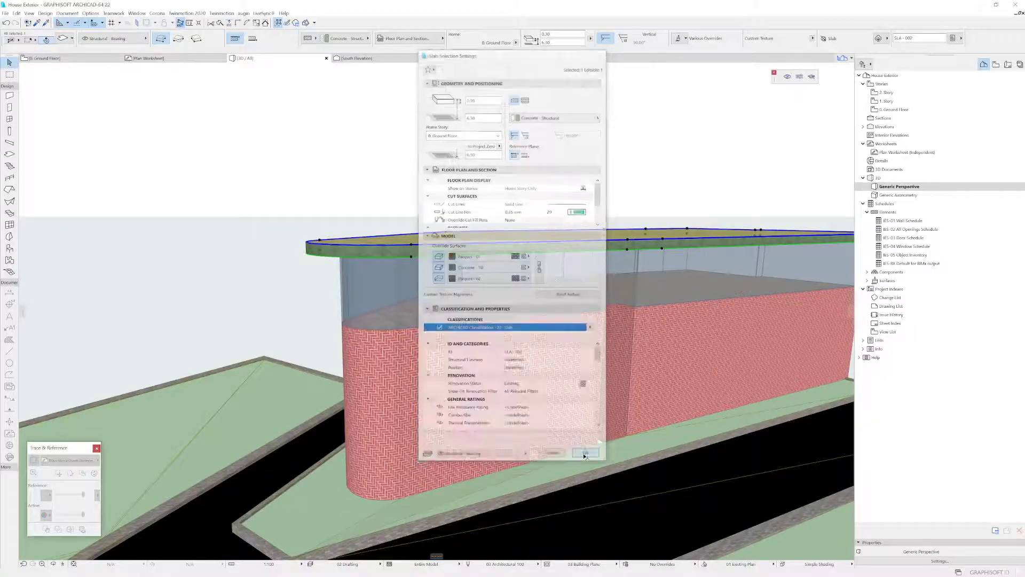
{"action": "middle_click_drag", "start_coordinate": [560, 406], "coordinate": [538, 331], "text": "shift"}
{"action": "left_click", "coordinate": [5, 12]}
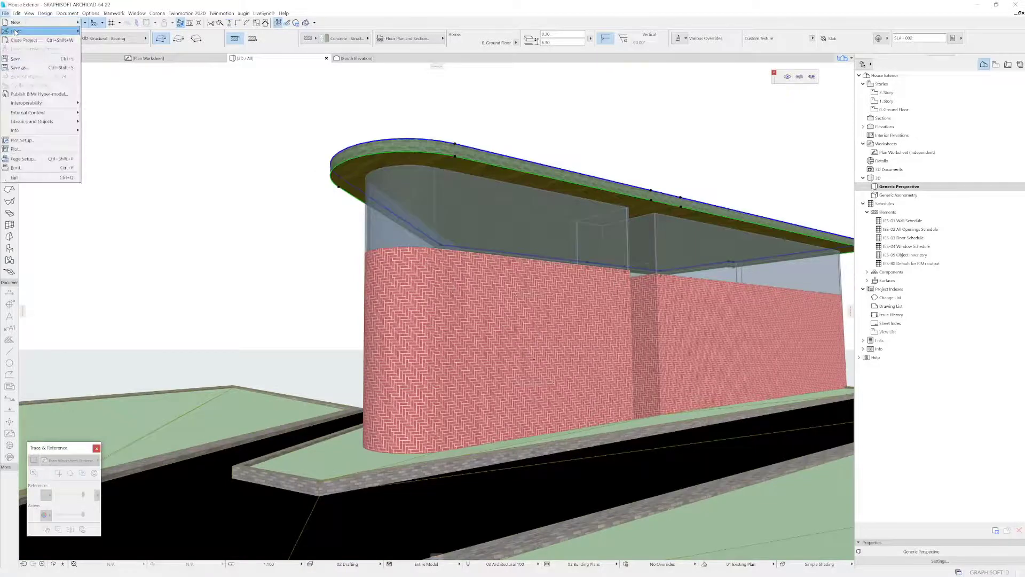
{"action": "left_click", "coordinate": [16, 58]}
Step: Place a Window 22 in the long brick wall between the rounded corner and the recess
{"action": "middle_click_drag", "start_coordinate": [524, 327], "coordinate": [635, 282], "text": "shift"}
{"action": "middle_click_drag", "start_coordinate": [271, 229], "coordinate": [268, 235], "text": "shift"}
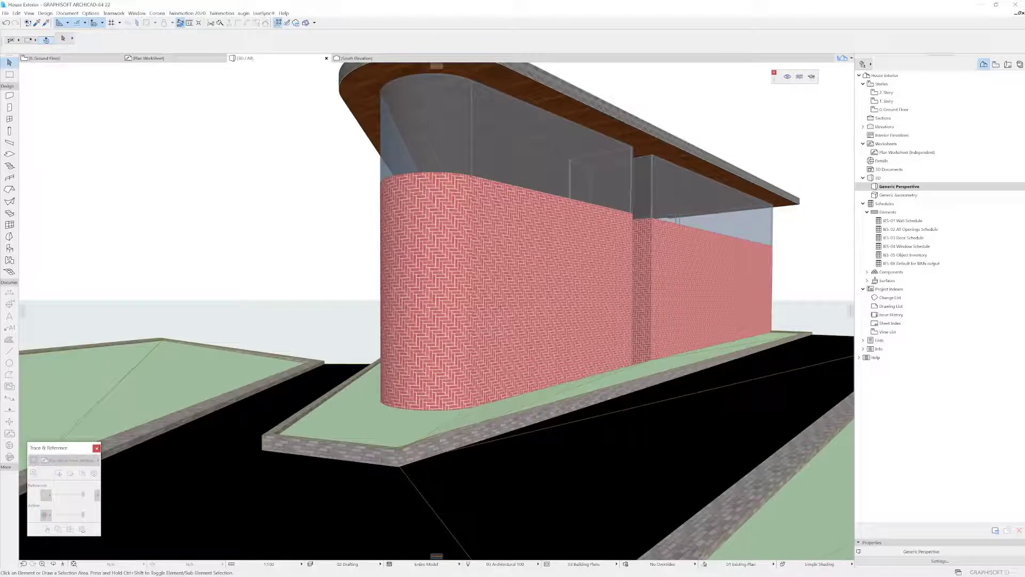
{"action": "left_click", "coordinate": [10, 107]}
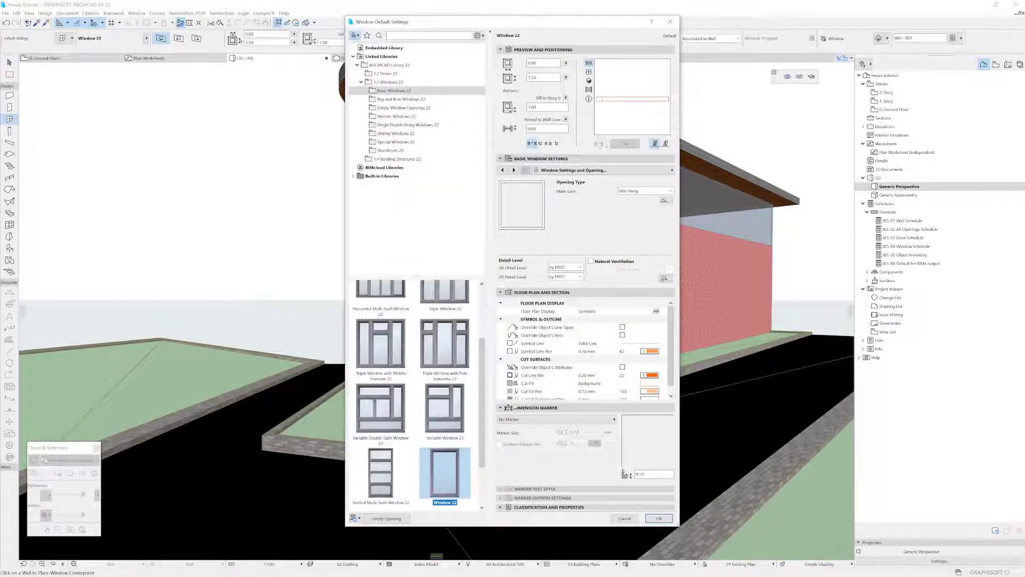
{"action": "left_click", "coordinate": [659, 519]}
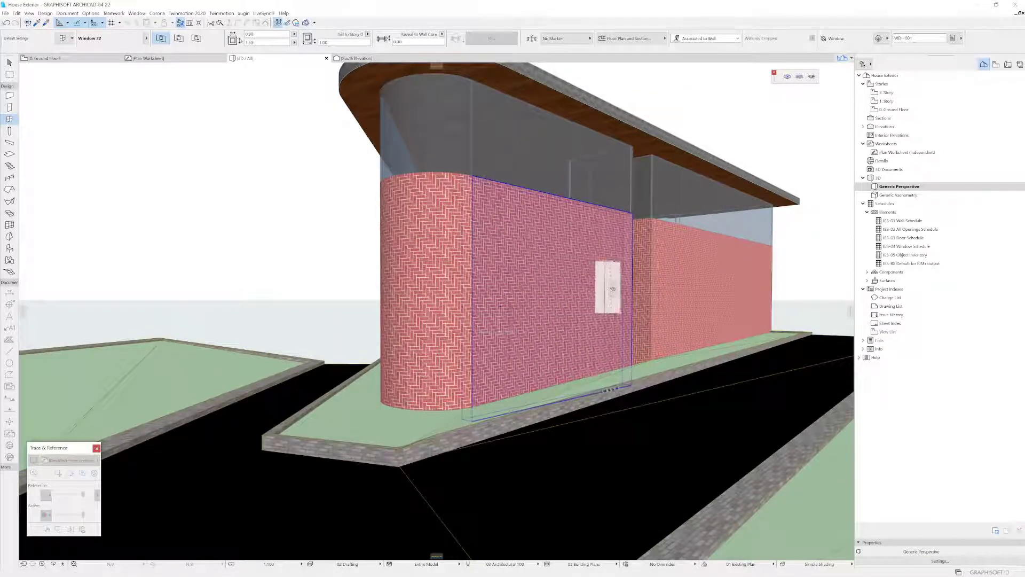
{"action": "left_click", "coordinate": [613, 289]}
{"action": "key", "text": "Escape"}
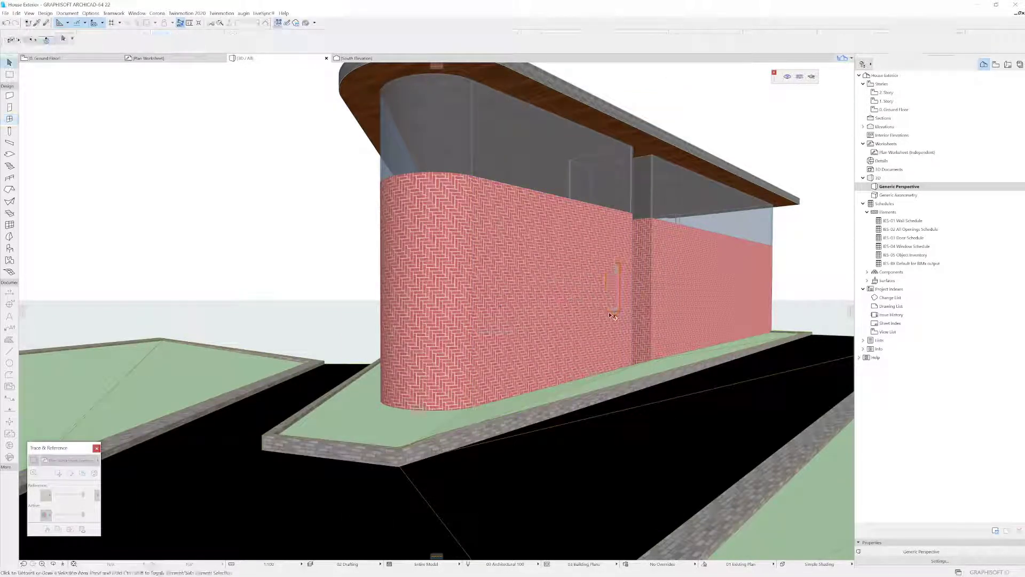
{"action": "left_click", "coordinate": [9, 119]}
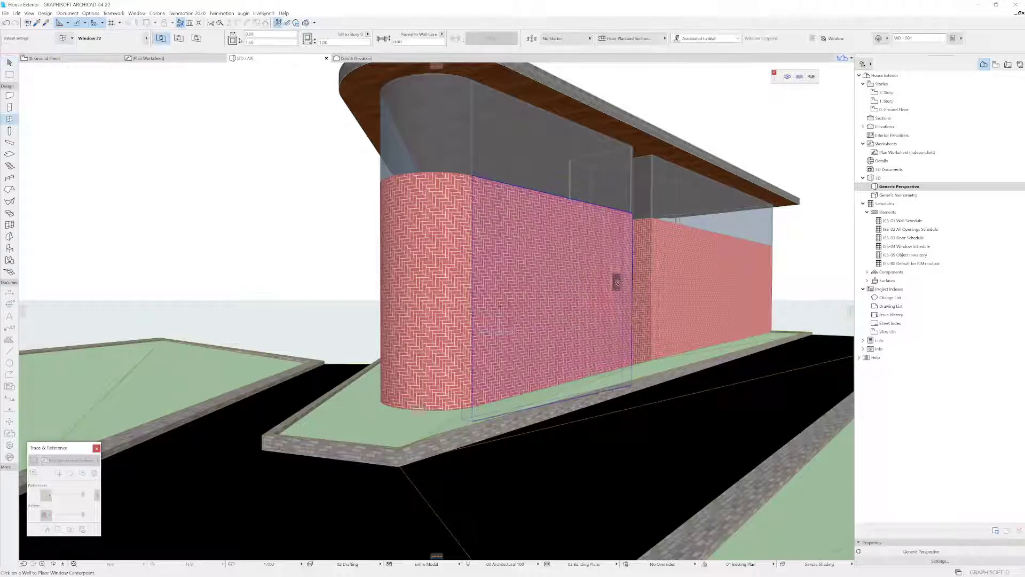
{"action": "left_click", "coordinate": [600, 296]}
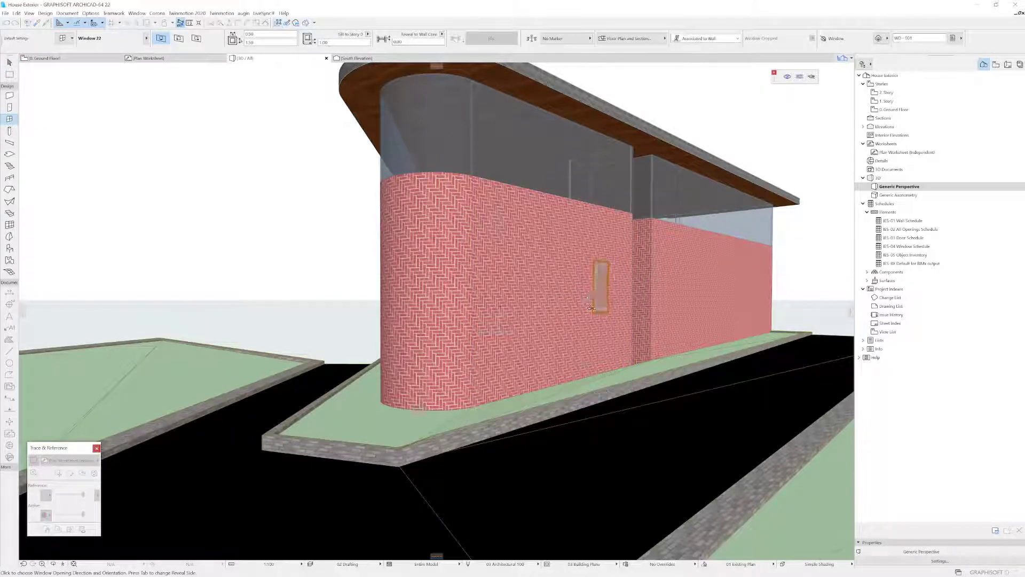
{"action": "left_click", "coordinate": [595, 311]}
{"action": "key", "text": "Escape"}
Step: Reshape the window into a horizontal strip about 2.6 m wide and 0.55 m high
{"action": "left_click", "coordinate": [609, 262]}
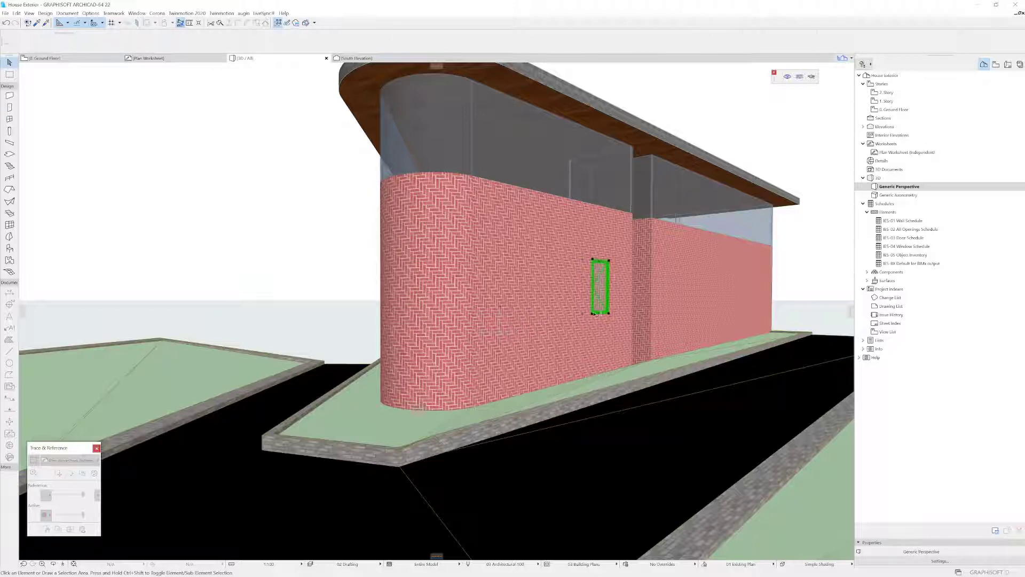
{"action": "left_click", "coordinate": [611, 263]}
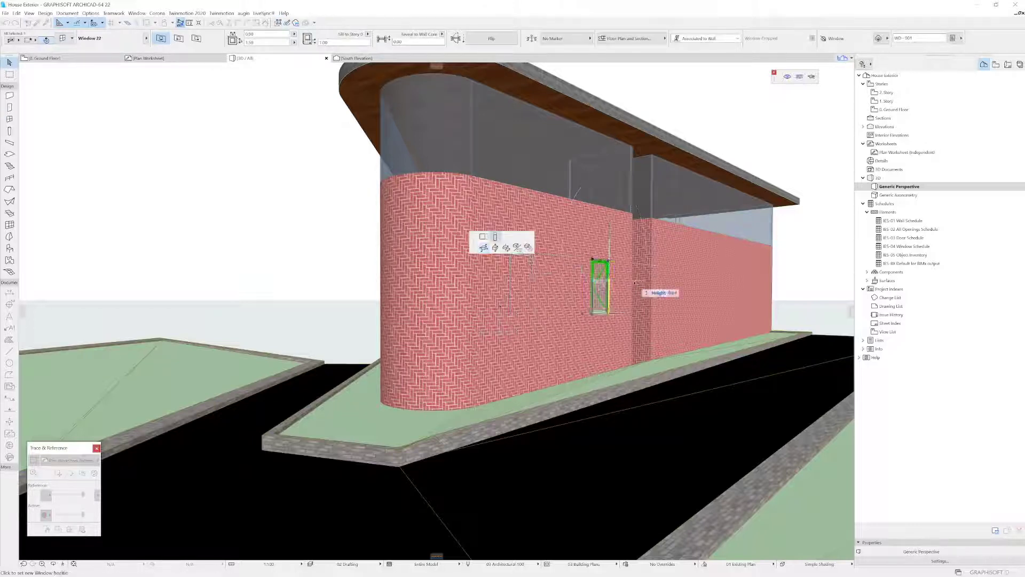
{"action": "left_click", "coordinate": [629, 292]}
{"action": "left_click", "coordinate": [593, 313]}
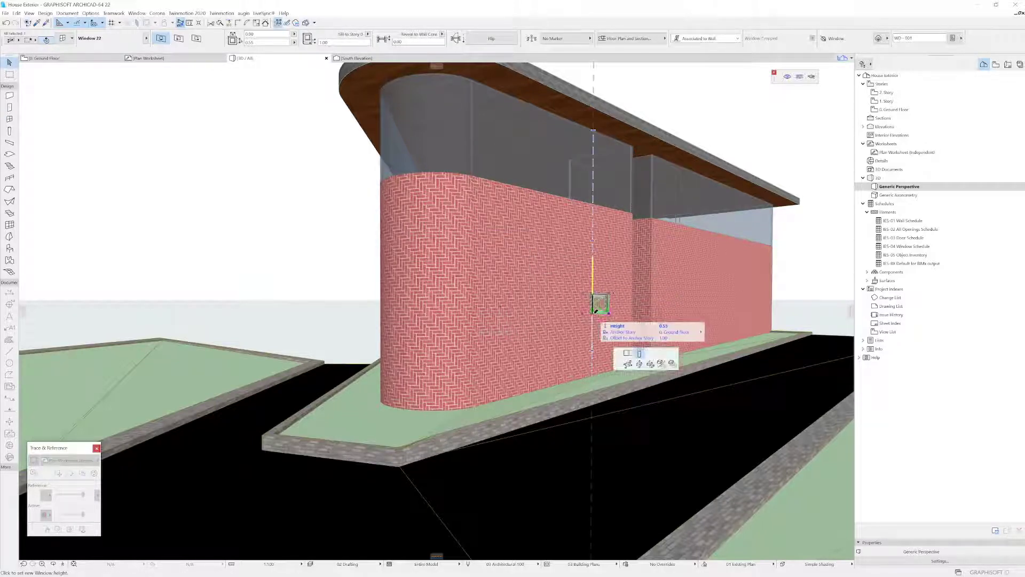
{"action": "left_click", "coordinate": [483, 236]}
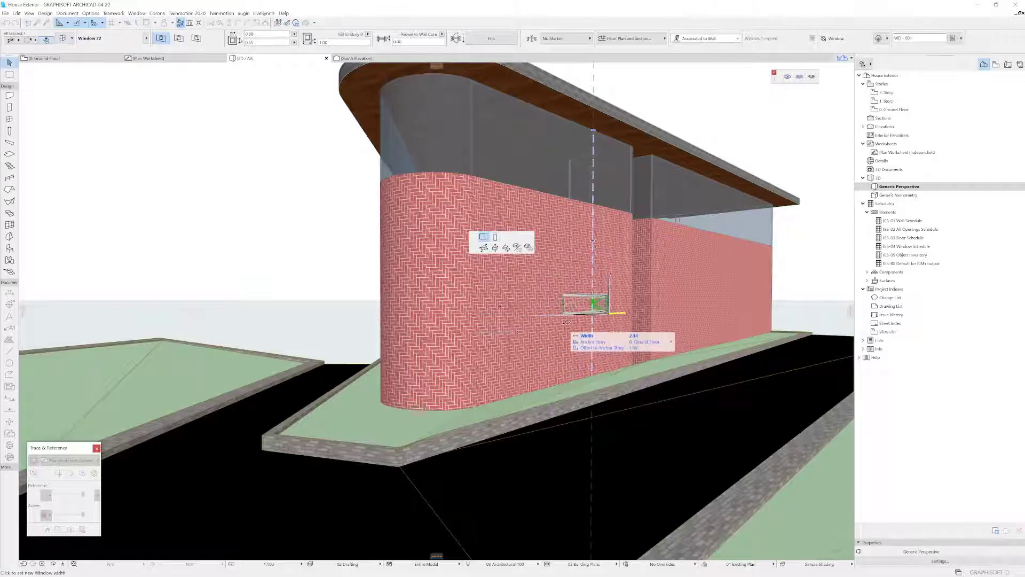
{"action": "left_click", "coordinate": [557, 304]}
{"action": "middle_click_drag", "start_coordinate": [620, 325], "coordinate": [420, 309], "text": "shift"}
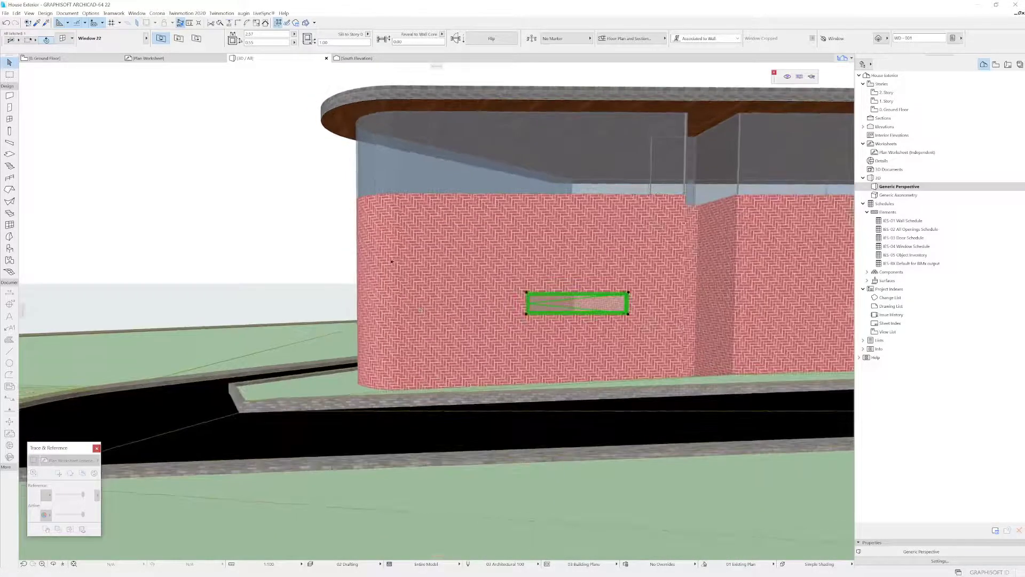
Step: Move the strip window along the brick wall until it sits at the recess corner
{"action": "left_click", "coordinate": [629, 315]}
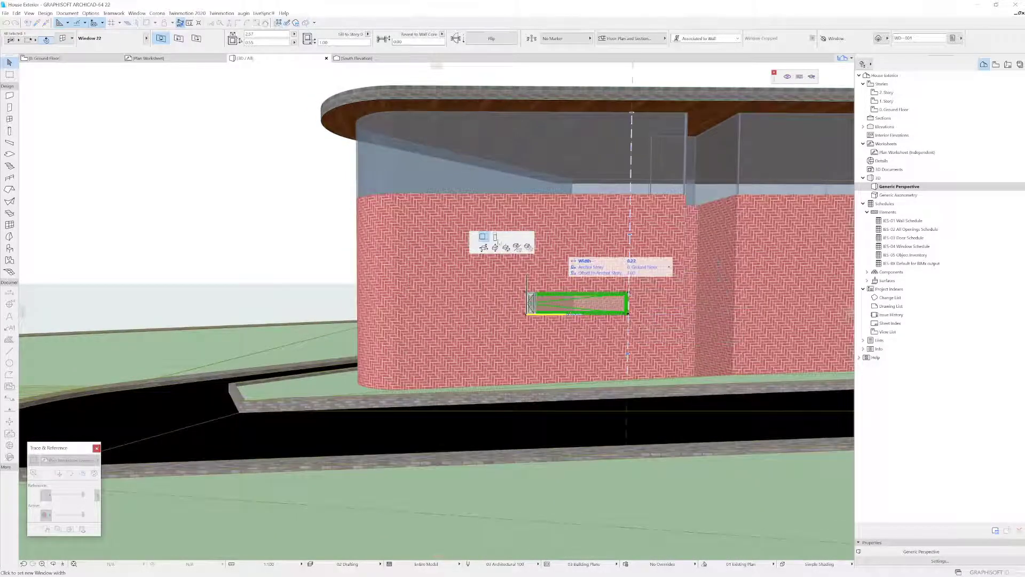
{"action": "left_click", "coordinate": [484, 247]}
{"action": "left_click", "coordinate": [669, 329]}
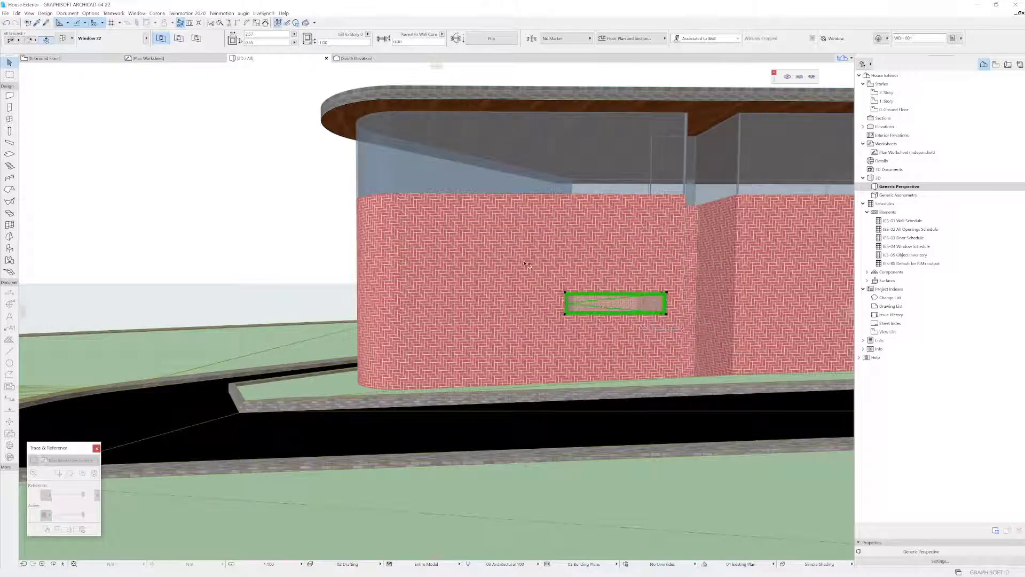
{"action": "left_click", "coordinate": [579, 316]}
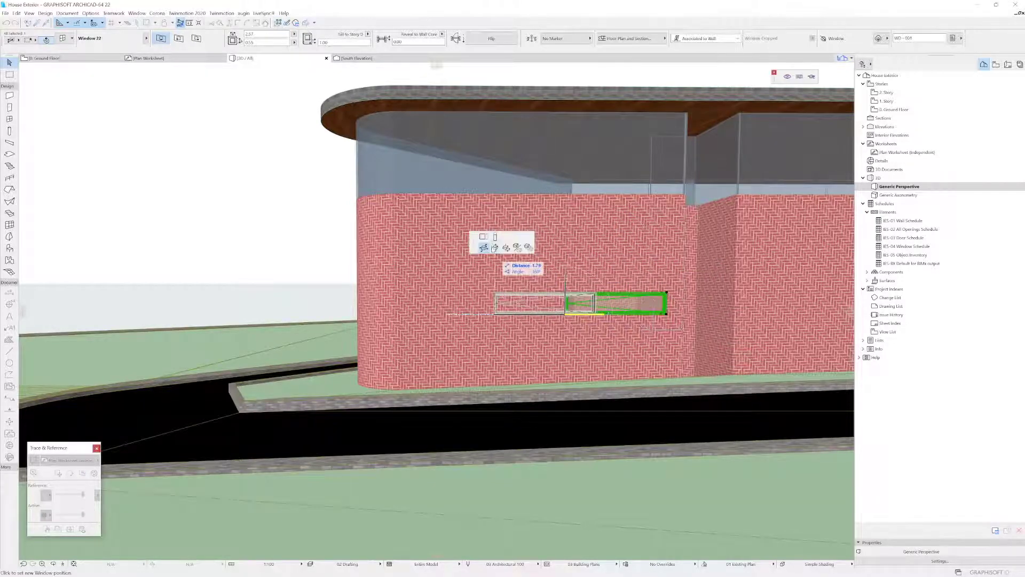
{"action": "left_click", "coordinate": [685, 333]}
{"action": "middle_click_drag", "start_coordinate": [686, 333], "coordinate": [612, 398], "text": "shift"}
{"action": "key", "text": "Escape"}
Step: Copy the recess's back wall forward to close the front of the recess in line with the long brick wall
{"action": "left_click", "coordinate": [673, 387]}
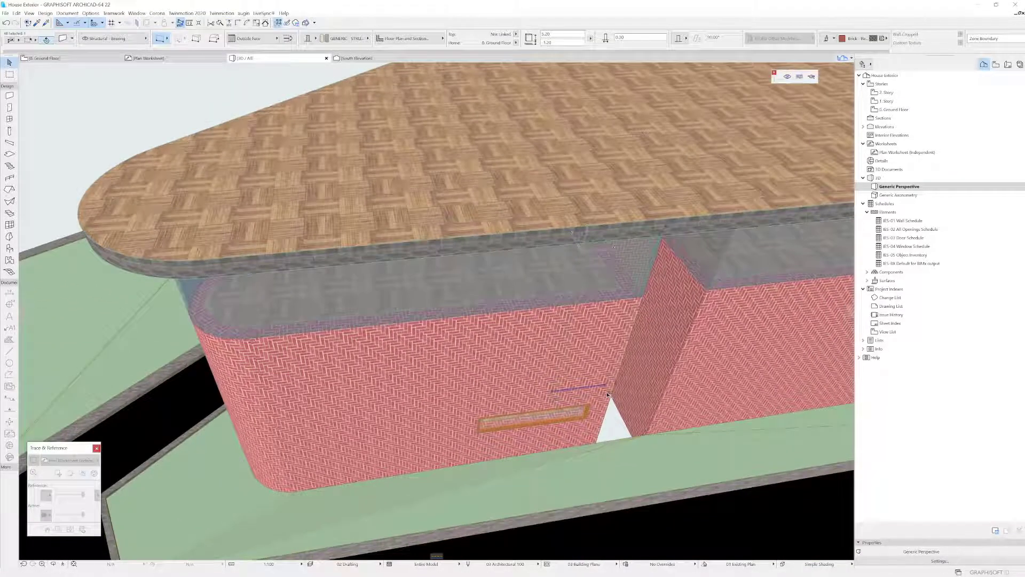
{"action": "left_click", "coordinate": [609, 398]}
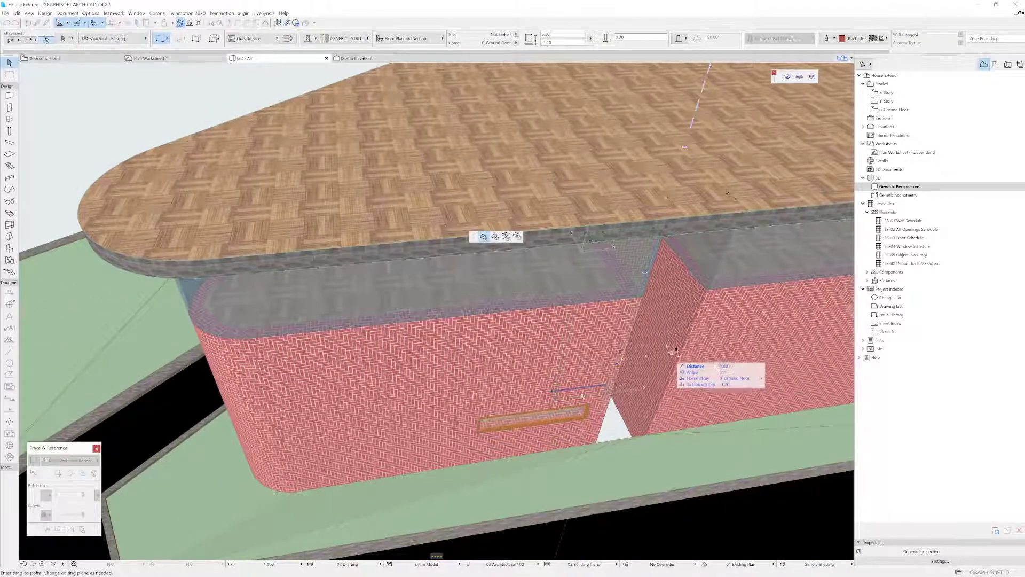
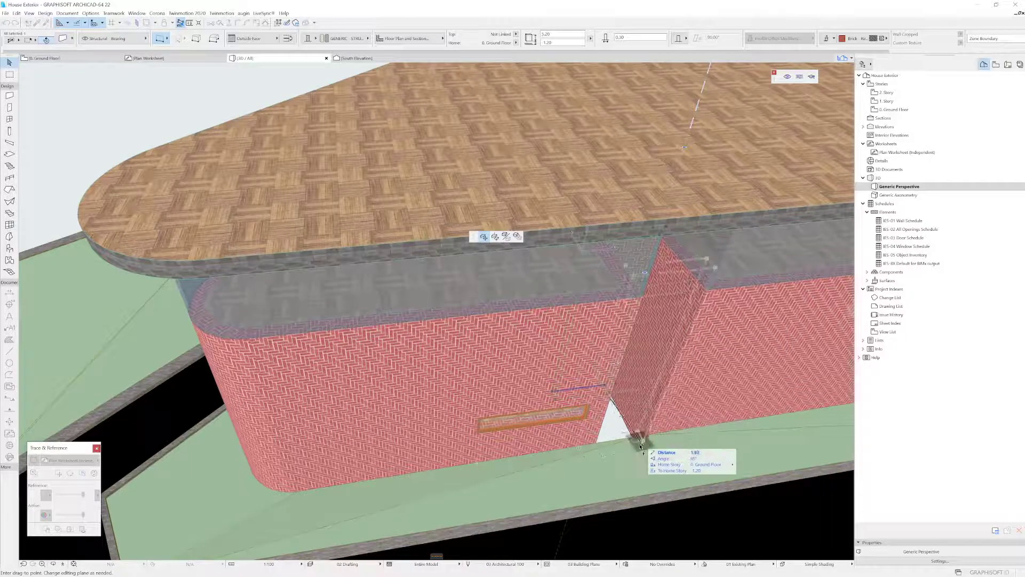
{"action": "left_click", "coordinate": [707, 292]}
{"action": "middle_click_drag", "start_coordinate": [695, 465], "coordinate": [675, 416], "text": "shift"}
Step: Raise the bottom edge of the copied wall to leave an entrance opening into the recess beneath it
{"action": "left_click", "coordinate": [657, 487]}
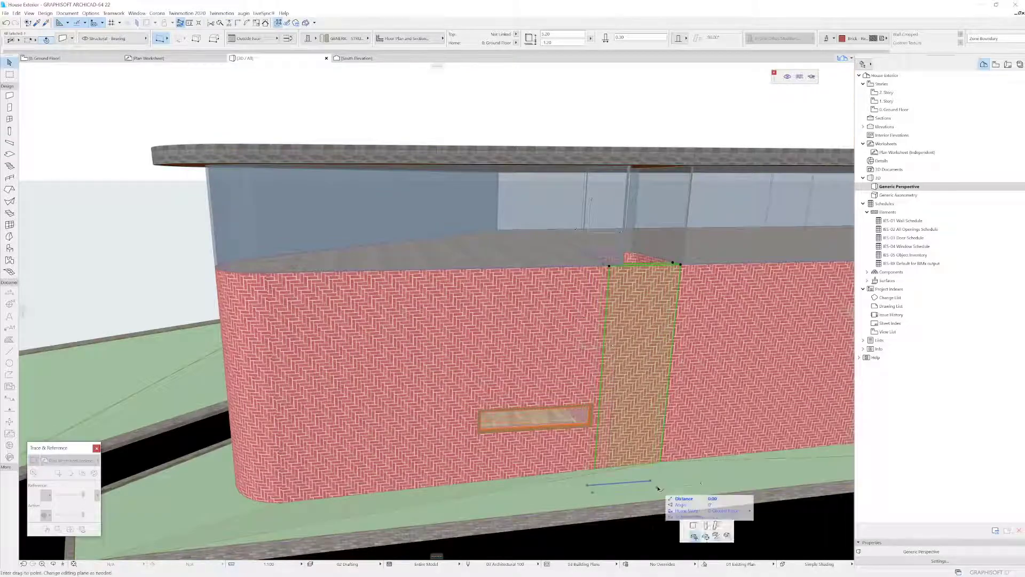
{"action": "left_click", "coordinate": [495, 236]}
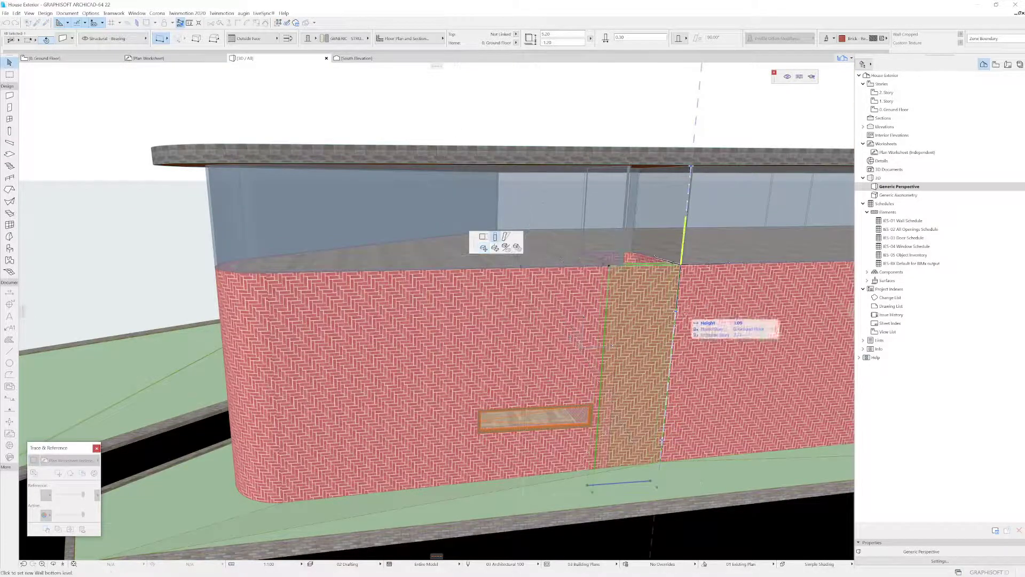
{"action": "left_click", "coordinate": [674, 345]}
{"action": "middle_click_drag", "start_coordinate": [674, 345], "coordinate": [612, 347], "text": "shift"}
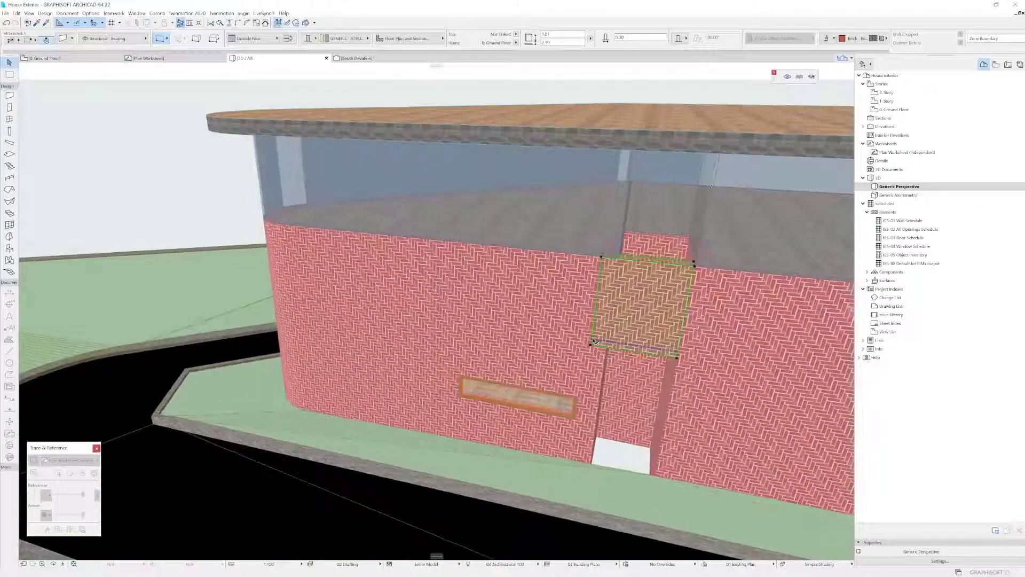
{"action": "left_click", "coordinate": [593, 341]}
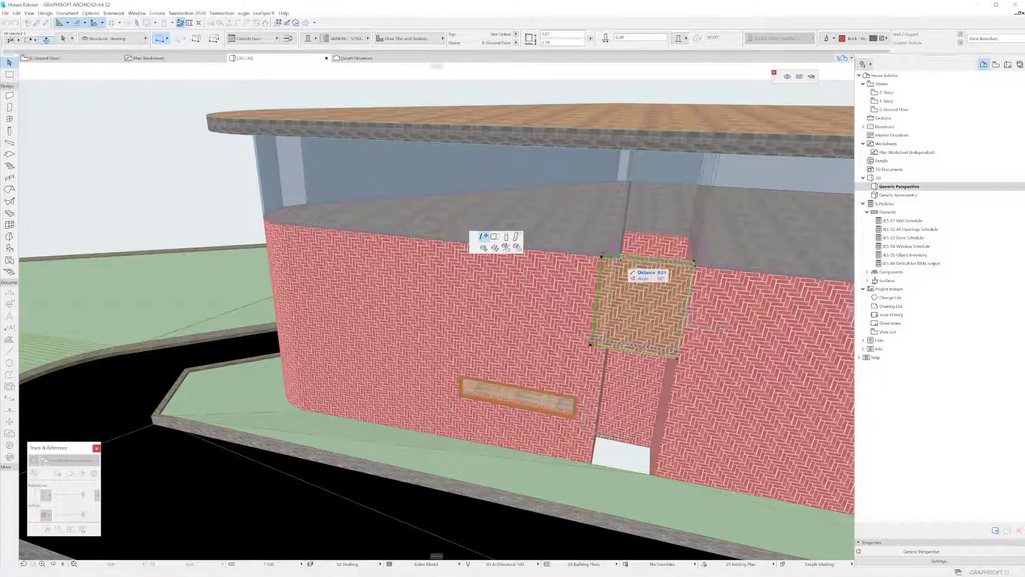
{"action": "left_click", "coordinate": [621, 259]}
{"action": "middle_click_drag", "start_coordinate": [641, 368], "coordinate": [544, 318], "text": "shift"}
{"action": "key", "text": "Escape"}
{"action": "left_click", "coordinate": [579, 263]}
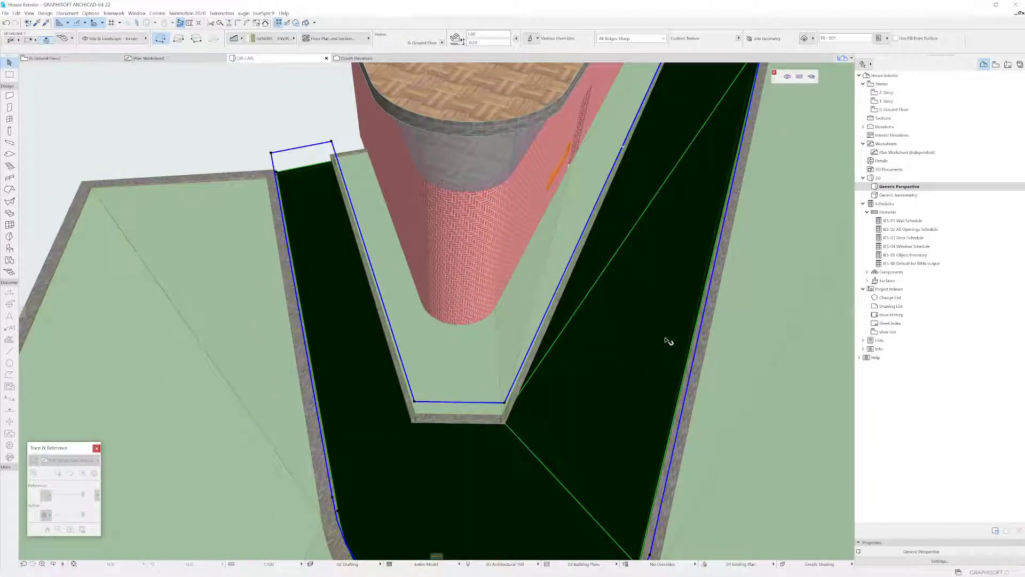
{"action": "left_click", "coordinate": [694, 362]}
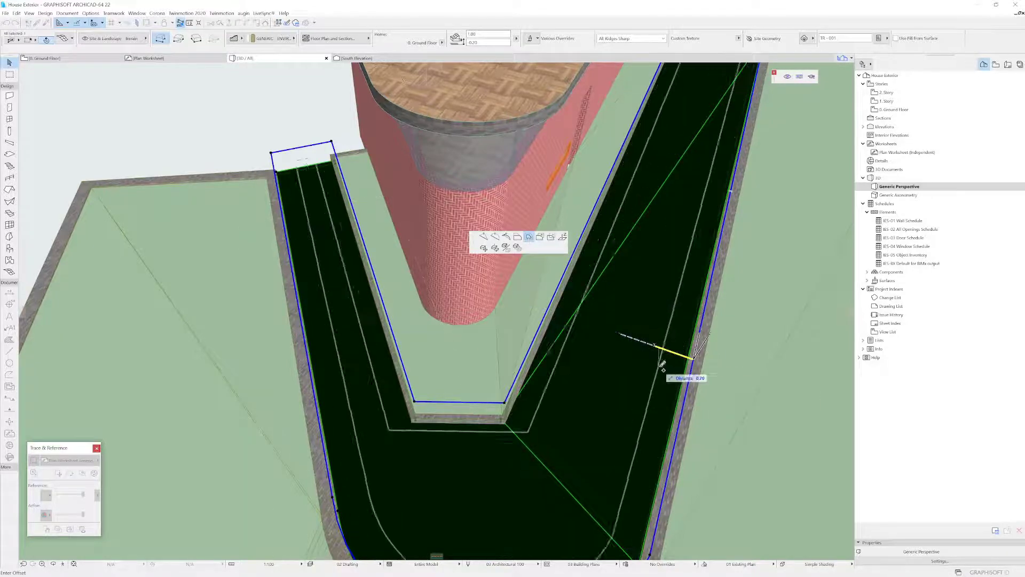
{"action": "key", "text": "Escape"}
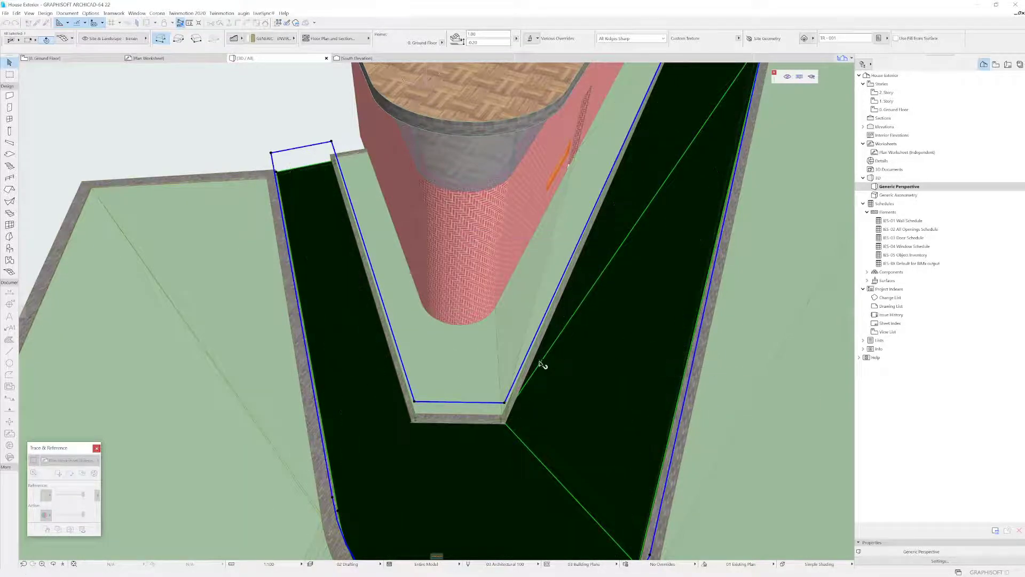
{"action": "key", "text": "Escape"}
Step: Open the ground floor plan at the rounded end of the street with nothing selected
{"action": "middle_click_drag", "start_coordinate": [538, 372], "coordinate": [395, 360], "text": "shift"}
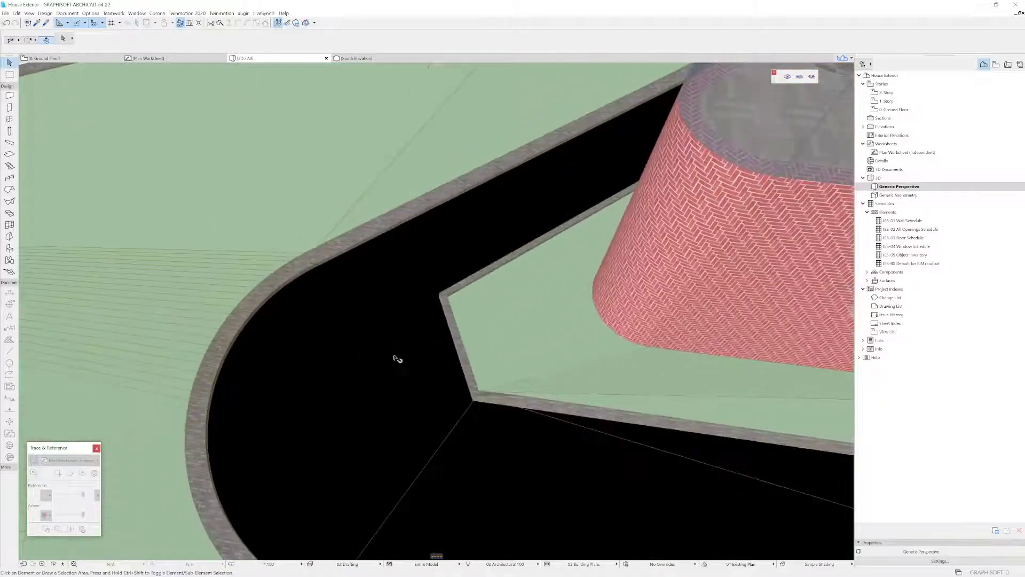
{"action": "left_click", "coordinate": [468, 360]}
{"action": "middle_click_drag", "start_coordinate": [468, 315], "coordinate": [465, 412], "text": "shift"}
{"action": "key", "text": "F2"}
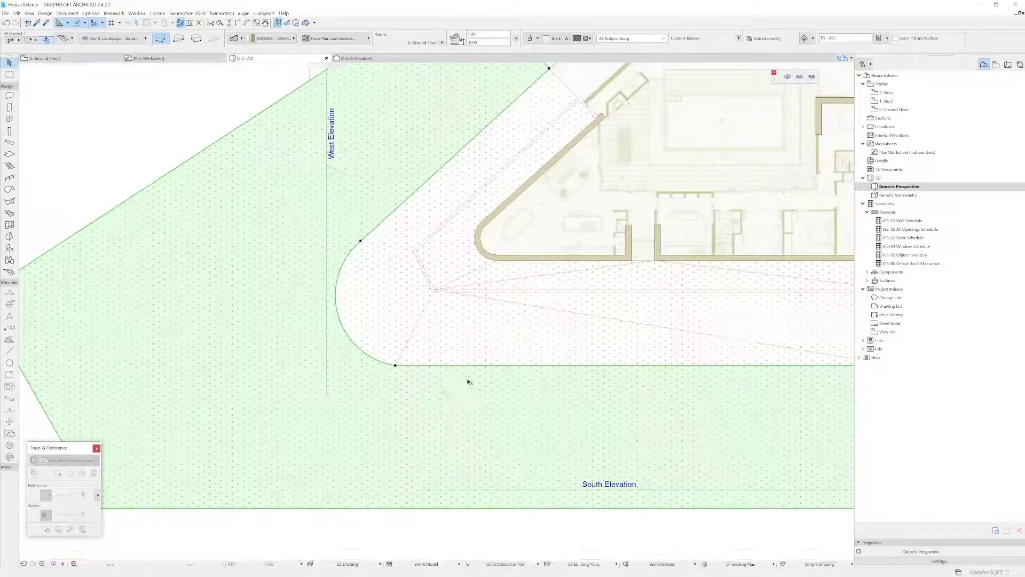
{"action": "scroll", "coordinate": [385, 352], "scroll_direction": "up", "scroll_amount": 3}
{"action": "key", "text": "Escape"}
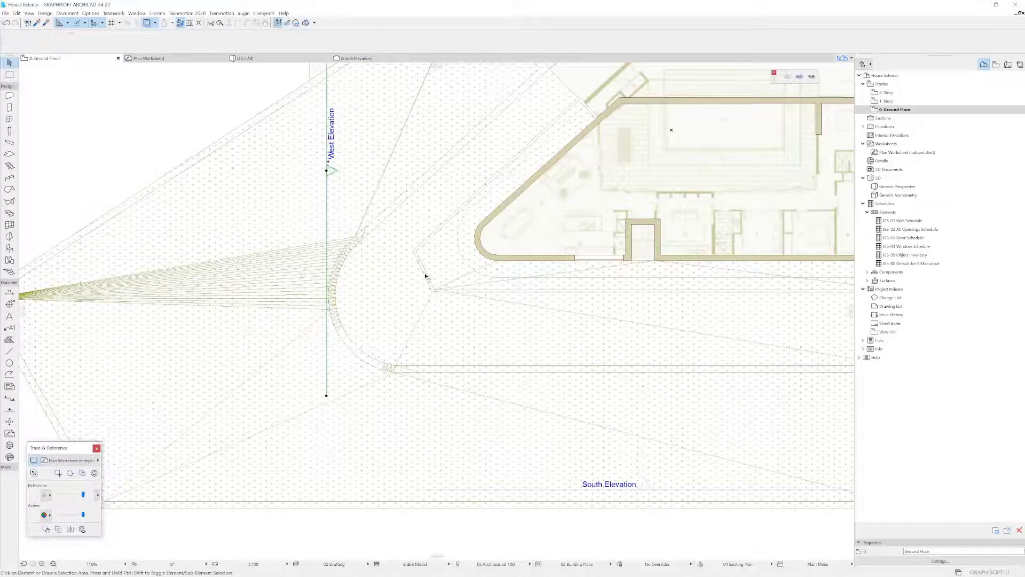
Step: Offset a copy of the street mesh about 0.64 m inward and subtract it from the original to leave a border band
{"action": "left_click", "coordinate": [425, 276]}
{"action": "scroll", "coordinate": [424, 278], "scroll_direction": "up", "scroll_amount": 5}
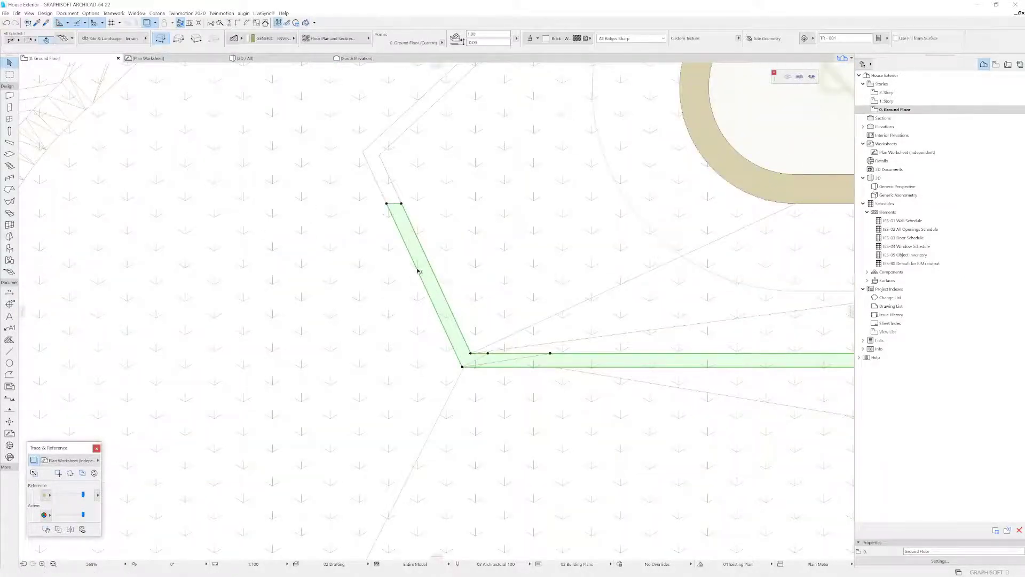
{"action": "scroll", "coordinate": [418, 271], "scroll_direction": "down", "scroll_amount": 4}
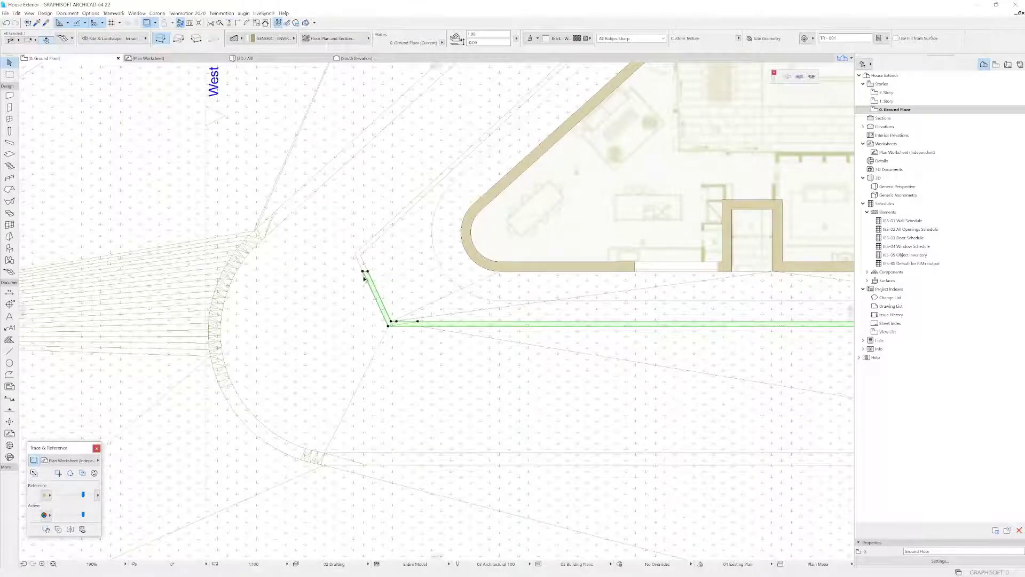
{"action": "scroll", "coordinate": [355, 293], "scroll_direction": "down", "scroll_amount": 1}
{"action": "scroll", "coordinate": [351, 292], "scroll_direction": "up", "scroll_amount": 2}
{"action": "left_click", "coordinate": [342, 303]}
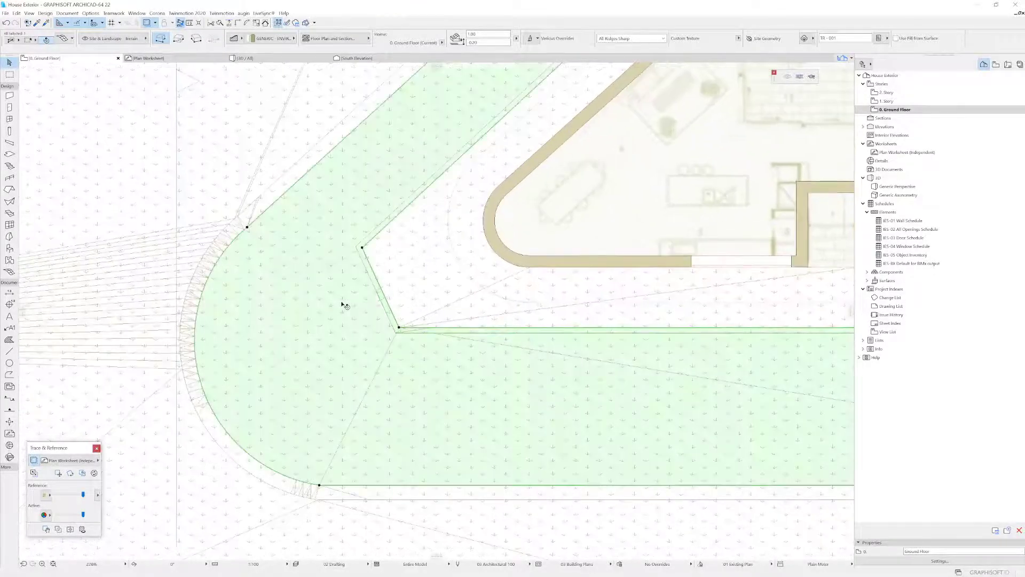
{"action": "left_click", "coordinate": [384, 294]}
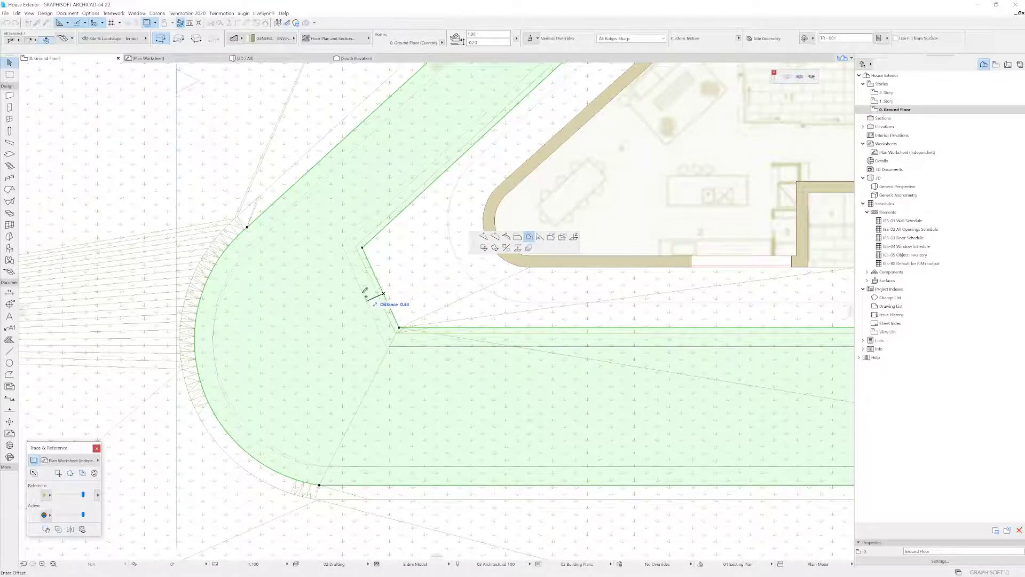
{"action": "left_click", "coordinate": [365, 291]}
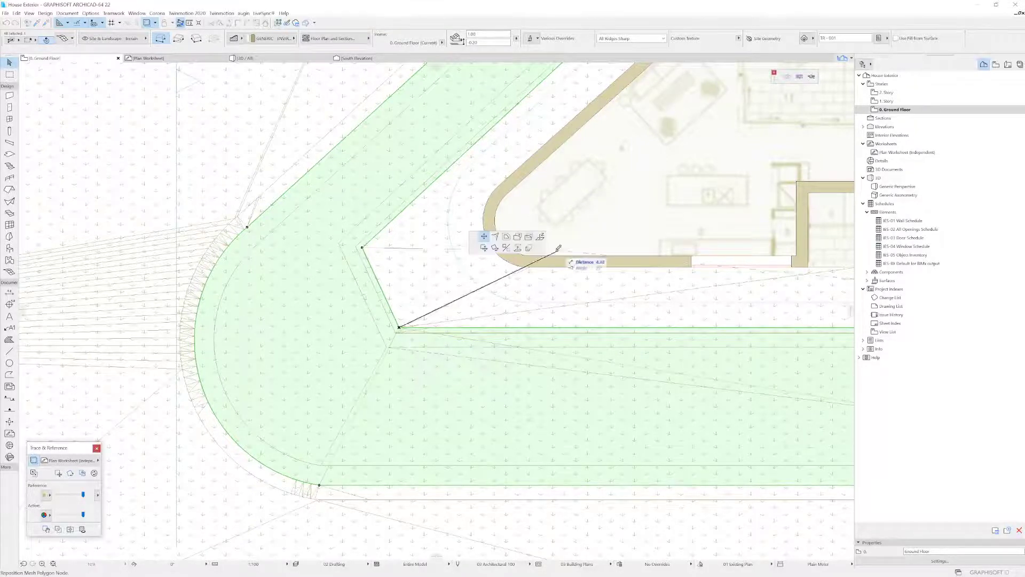
{"action": "left_click", "coordinate": [528, 237]}
{"action": "left_click", "coordinate": [370, 312]}
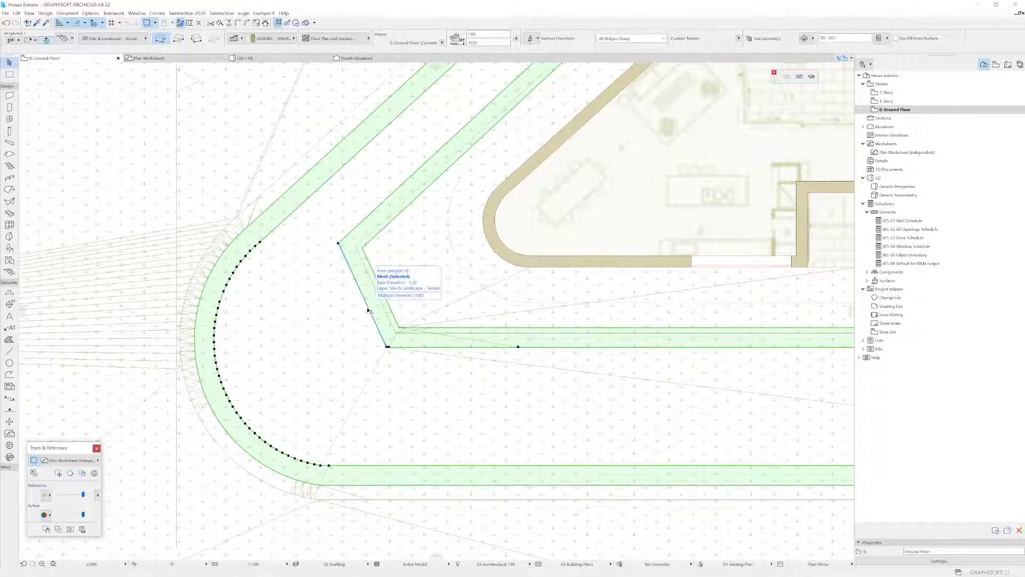
Step: Curve the border band's short slanted edge near the house's rounded corner into an arc, and give the inner street mesh a matching arc
{"action": "left_click", "coordinate": [368, 310]}
{"action": "left_click", "coordinate": [495, 237]}
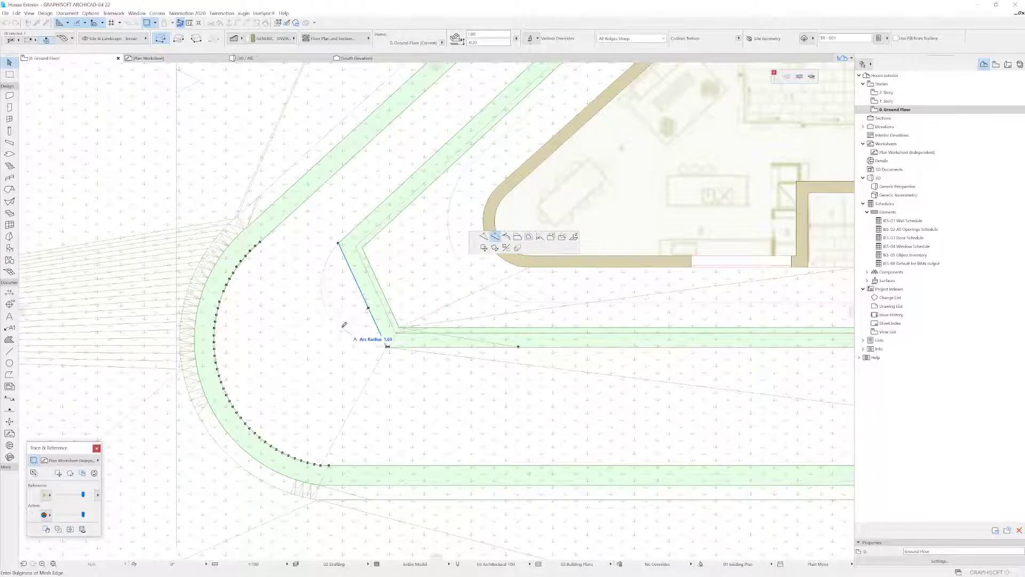
{"action": "left_click", "coordinate": [344, 321]}
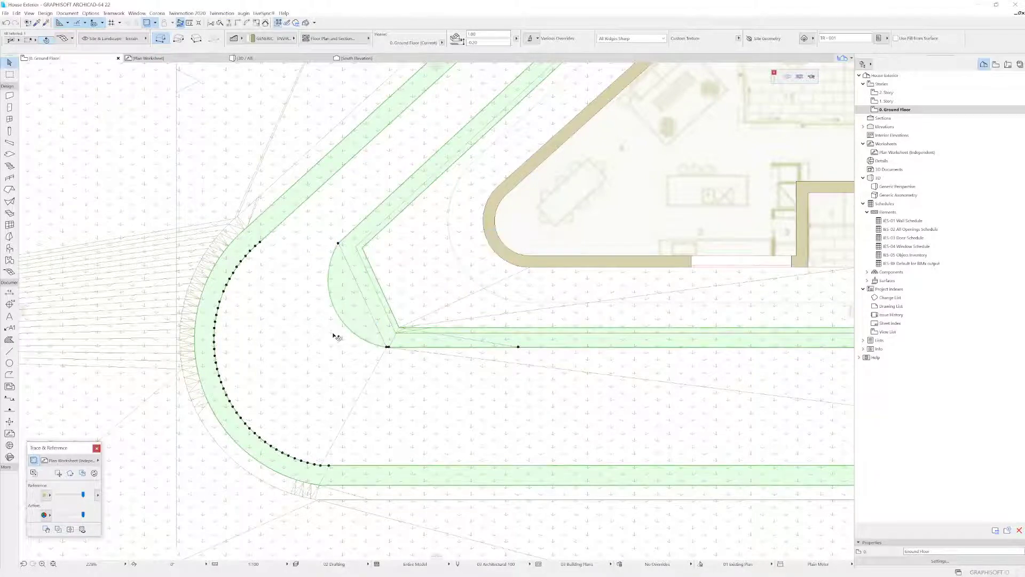
{"action": "left_click", "coordinate": [368, 304]}
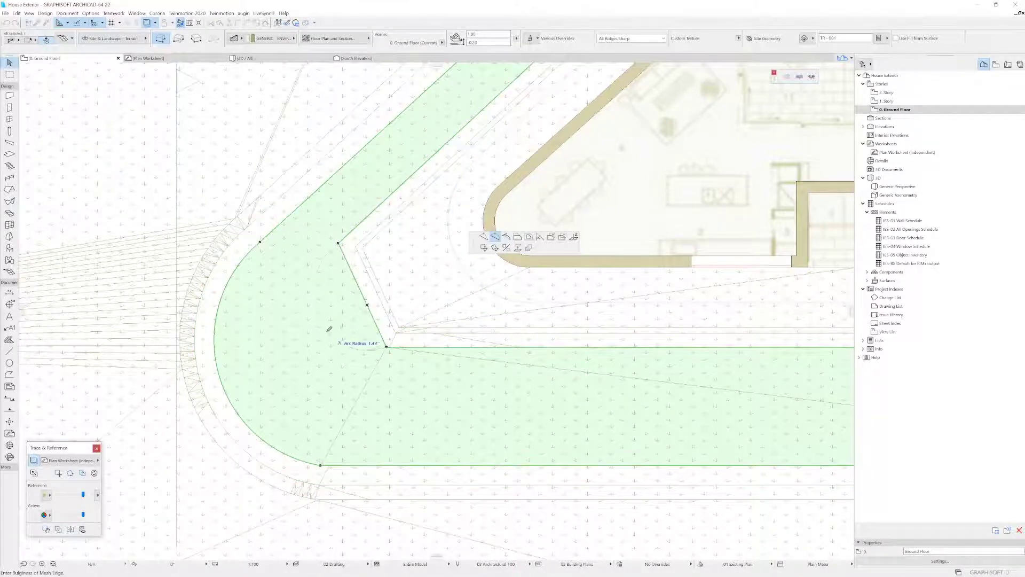
{"action": "left_click", "coordinate": [326, 335]}
{"action": "left_click", "coordinate": [325, 335]}
{"action": "left_click", "coordinate": [343, 320]}
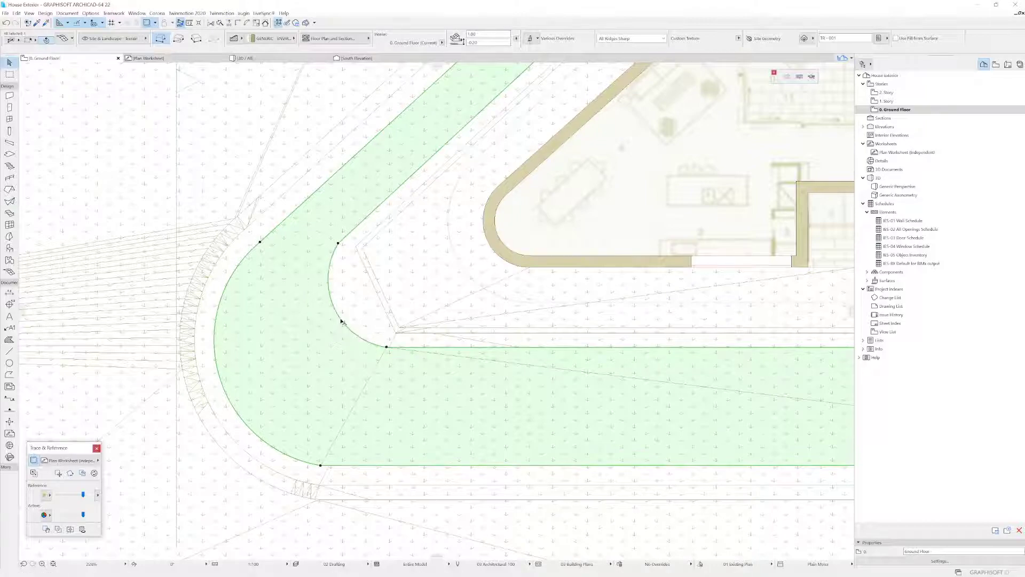
Step: In the 3D view, override the border band's top surface with Foliage - Wild grapes
{"action": "key", "text": "F3"}
{"action": "left_click", "coordinate": [430, 406]}
{"action": "middle_click_drag", "start_coordinate": [432, 410], "coordinate": [408, 295], "text": "shift"}
{"action": "key", "text": "ctrl+t"}
{"action": "left_click", "coordinate": [482, 259]}
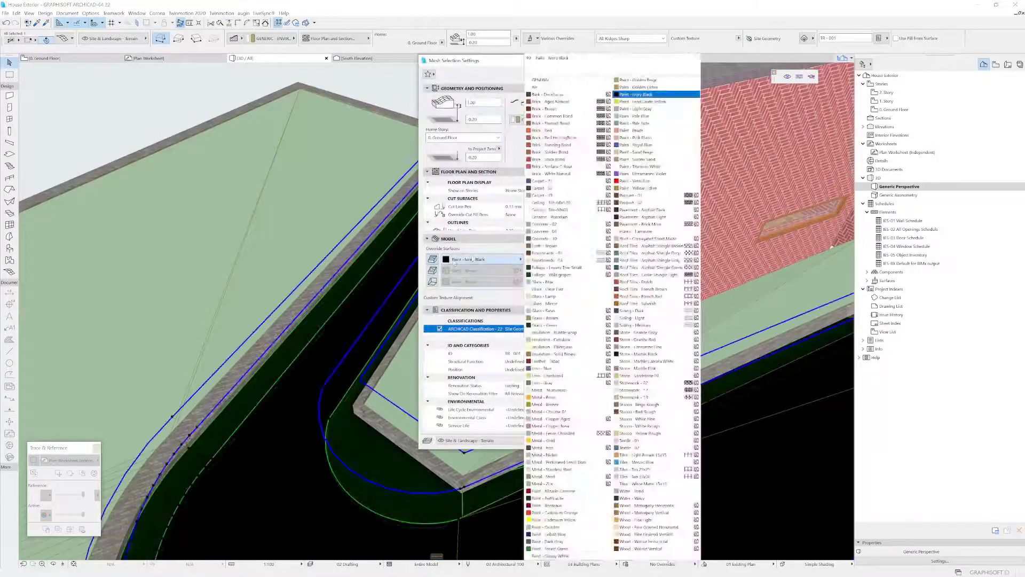
{"action": "left_click", "coordinate": [556, 274]}
{"action": "left_click", "coordinate": [584, 440]}
Step: Change the border band's top surface override to Foliage - Leaves Tree Small
{"action": "middle_click_drag", "start_coordinate": [417, 347], "coordinate": [441, 247], "text": "shift"}
{"action": "key", "text": "ctrl+t"}
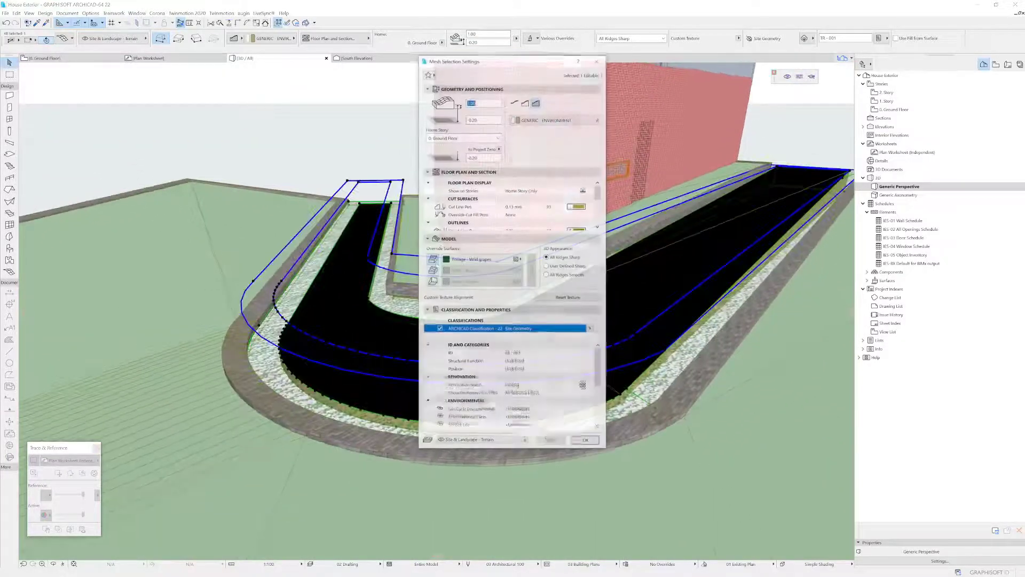
{"action": "left_click", "coordinate": [495, 261]}
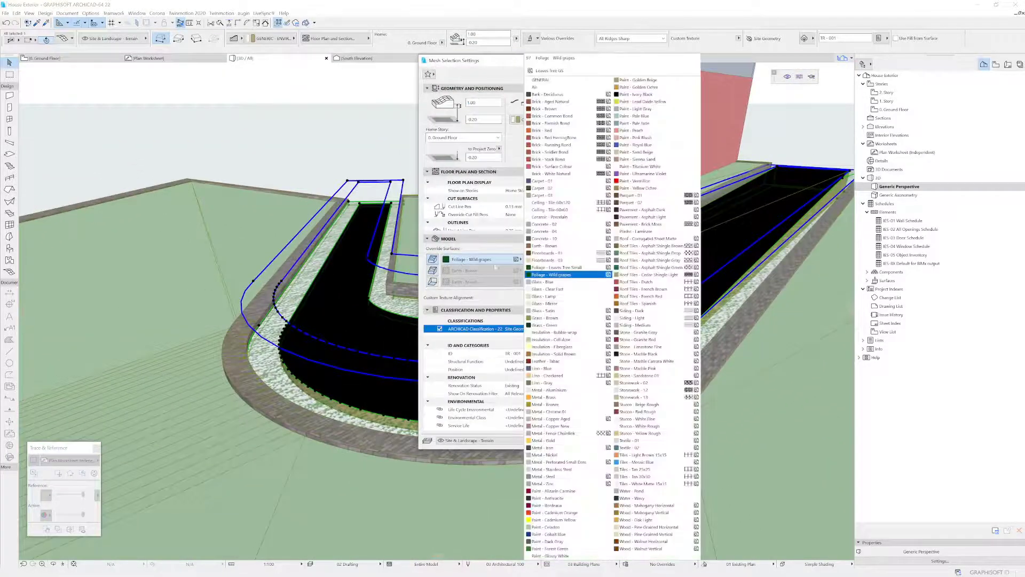
{"action": "left_click", "coordinate": [545, 267]}
{"action": "left_click", "coordinate": [586, 441]}
Step: Save the project and clear the selection
{"action": "middle_click_drag", "start_coordinate": [499, 385], "coordinate": [541, 365], "text": "shift"}
{"action": "middle_click_drag", "start_coordinate": [515, 362], "coordinate": [492, 395], "text": "shift"}
{"action": "left_click", "coordinate": [5, 13]}
{"action": "left_click", "coordinate": [37, 58]}
{"action": "key", "text": "Escape"}
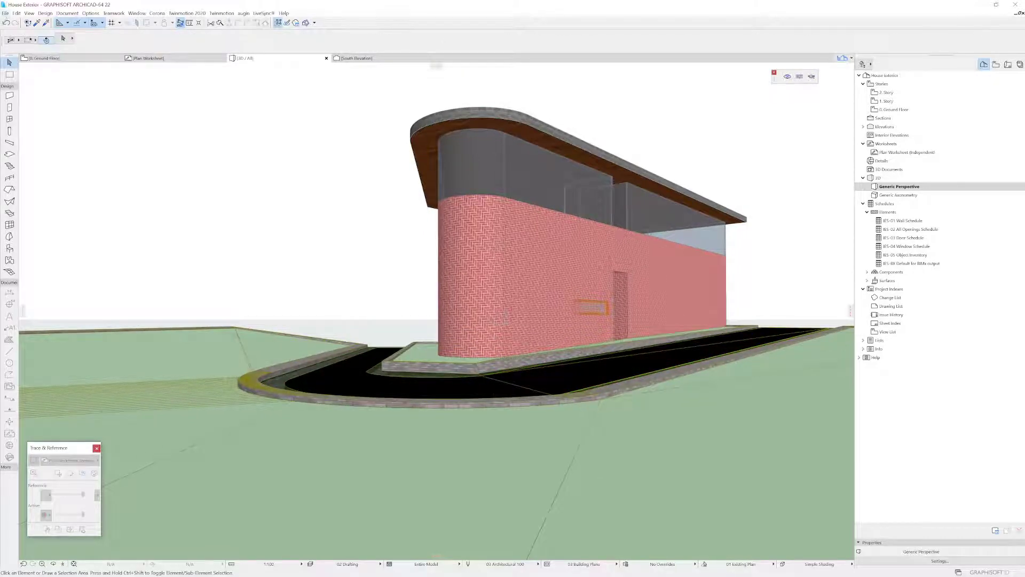
Step: Export the 3D model as a Twinmotion file named House Exterior, merged by materials with embedded textures
{"action": "left_click", "coordinate": [5, 13]}
{"action": "left_click", "coordinate": [38, 68]}
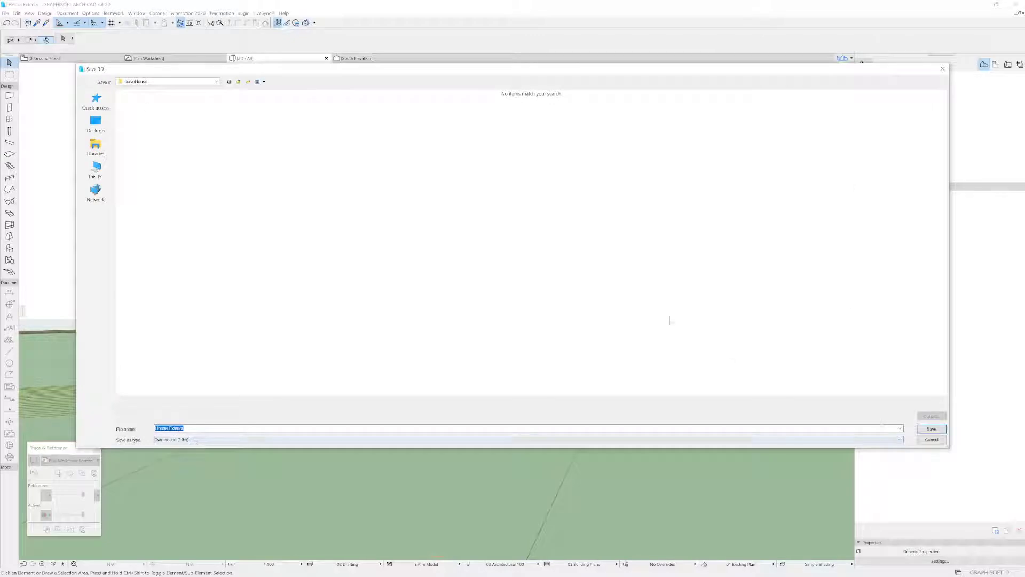
{"action": "left_click", "coordinate": [931, 429]}
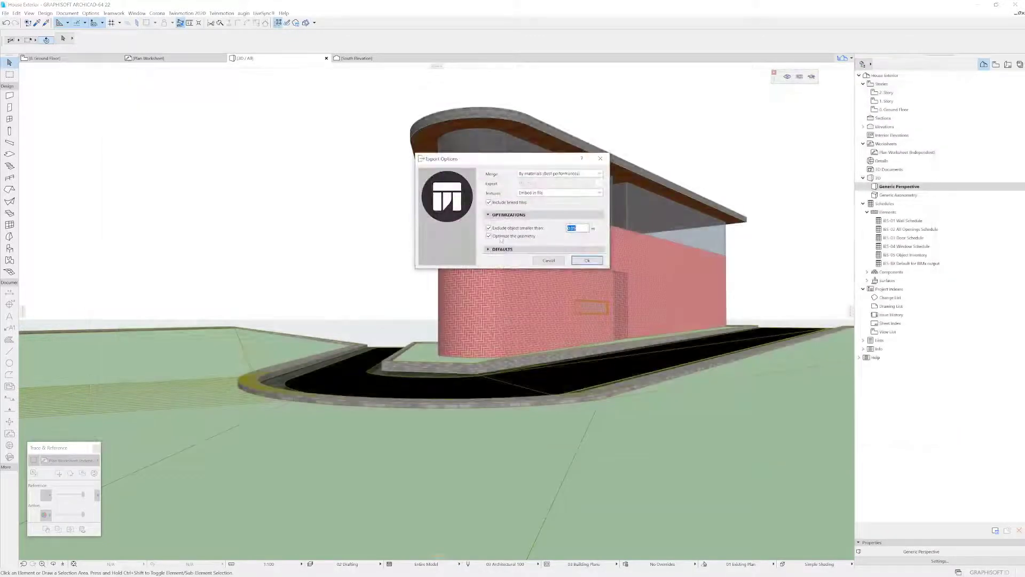
{"action": "left_click", "coordinate": [579, 262]}
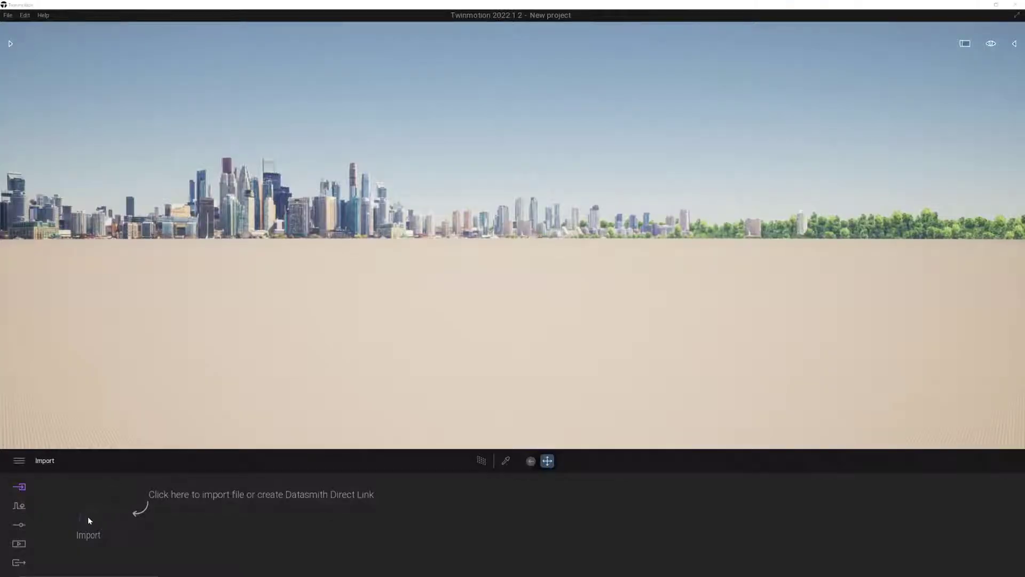
Step: Switch to Twinmotion, start importing a geometry file, and browse to the Downloads folder
{"action": "left_click", "coordinate": [88, 518]}
{"action": "left_click", "coordinate": [560, 281]}
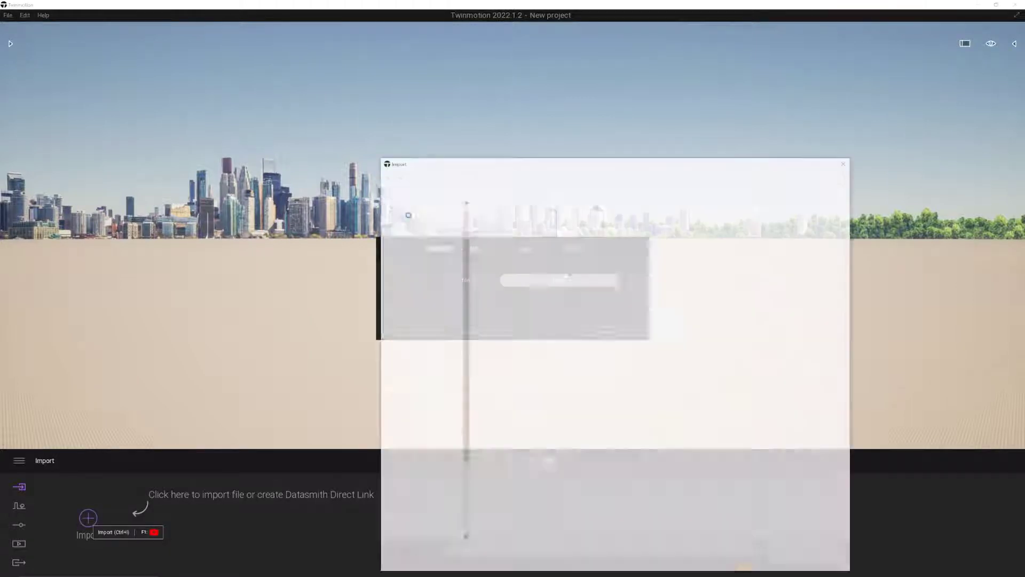
{"action": "left_click", "coordinate": [425, 220]}
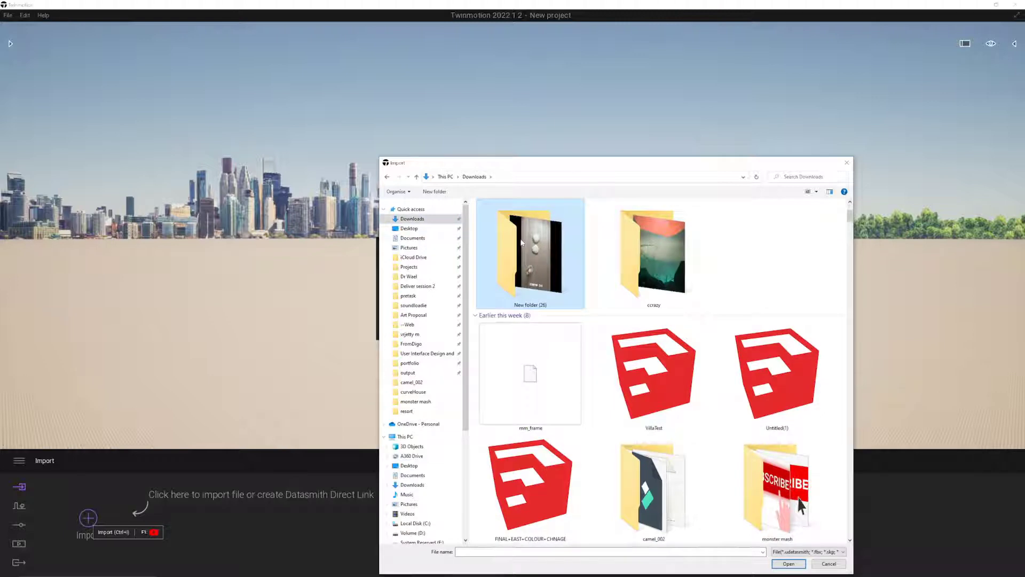
Step: Sort the Downloads folder with the most recent items first
{"action": "right_click", "coordinate": [746, 236]}
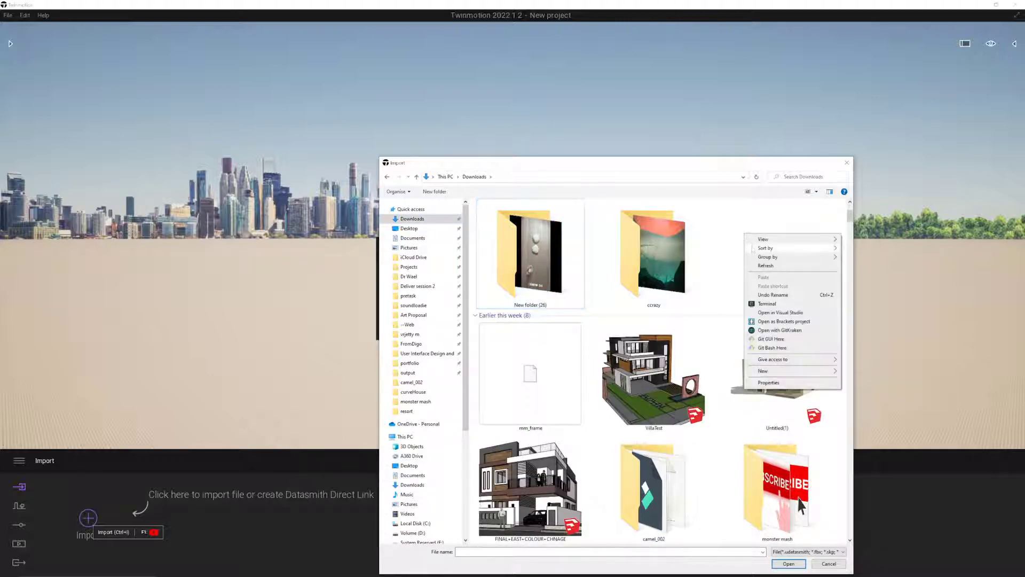
{"action": "mouse_move", "coordinate": [785, 248]}
{"action": "left_click", "coordinate": [868, 257]}
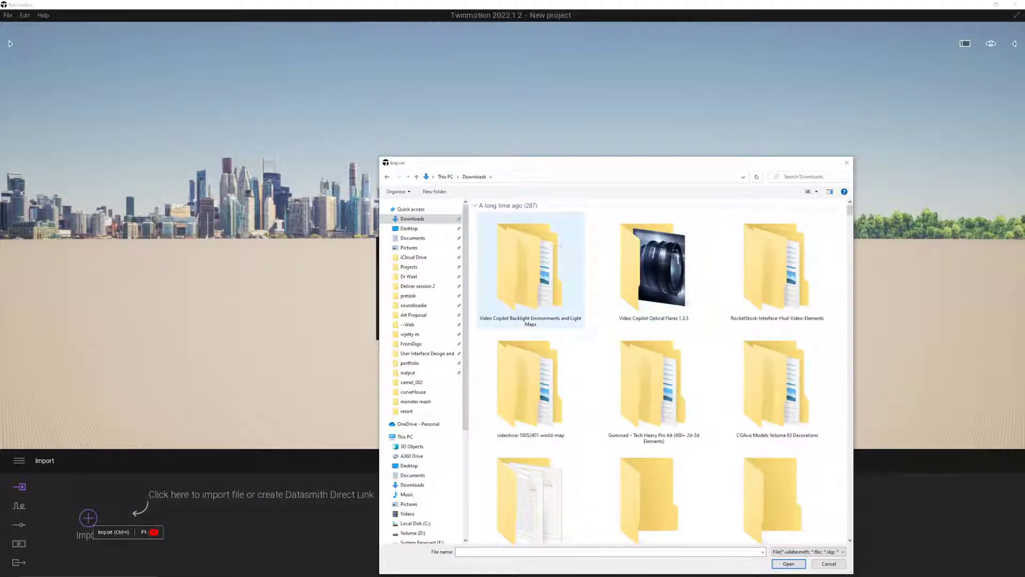
{"action": "right_click", "coordinate": [591, 234]}
{"action": "mouse_move", "coordinate": [668, 247]}
{"action": "left_click", "coordinate": [706, 250]}
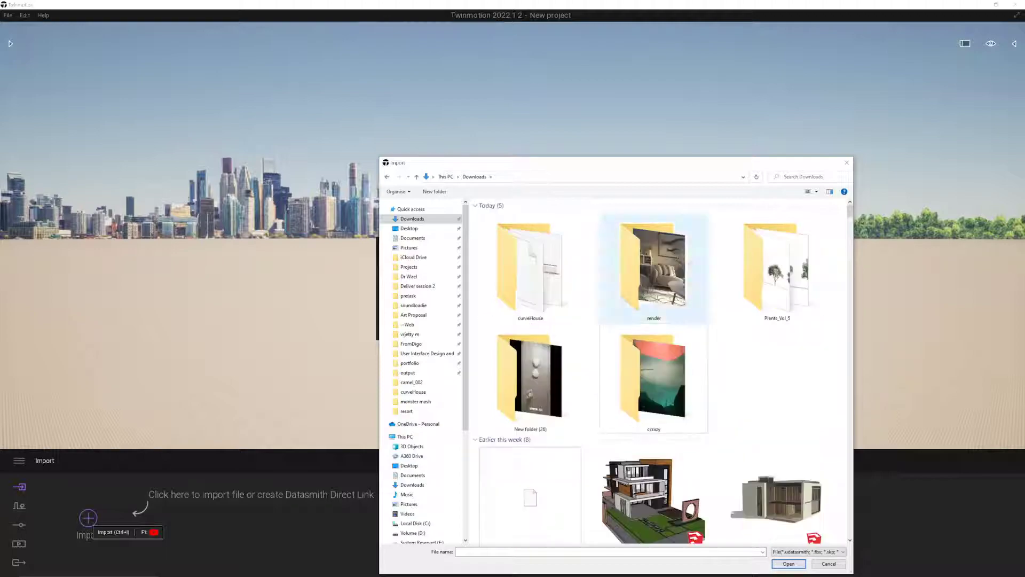
Step: Import the House Exterior FBX file from the curveHouse folder as geometry
{"action": "double_click", "coordinate": [531, 266]}
{"action": "left_click", "coordinate": [543, 236]}
{"action": "double_click", "coordinate": [542, 236]}
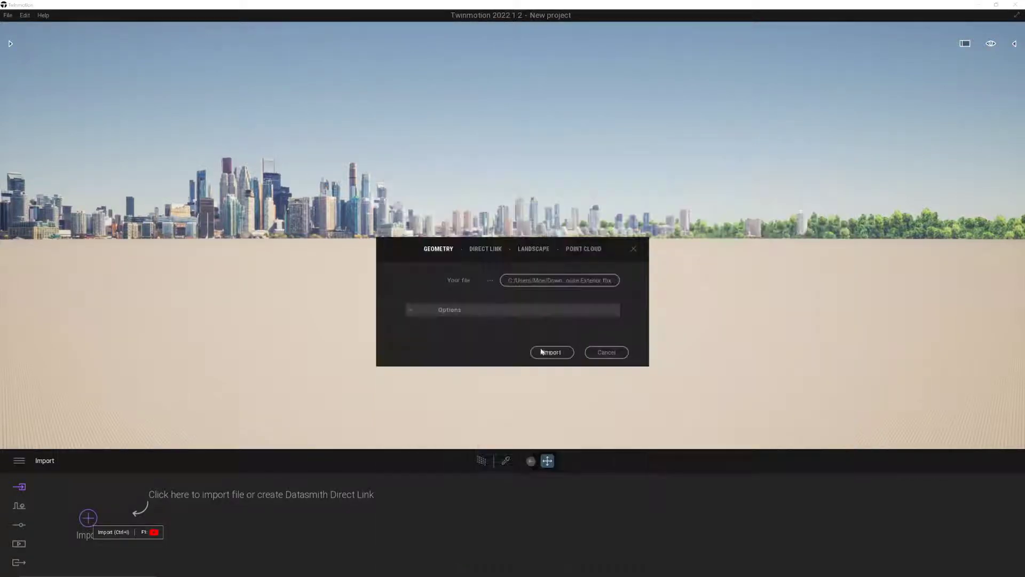
{"action": "left_click", "coordinate": [549, 350]}
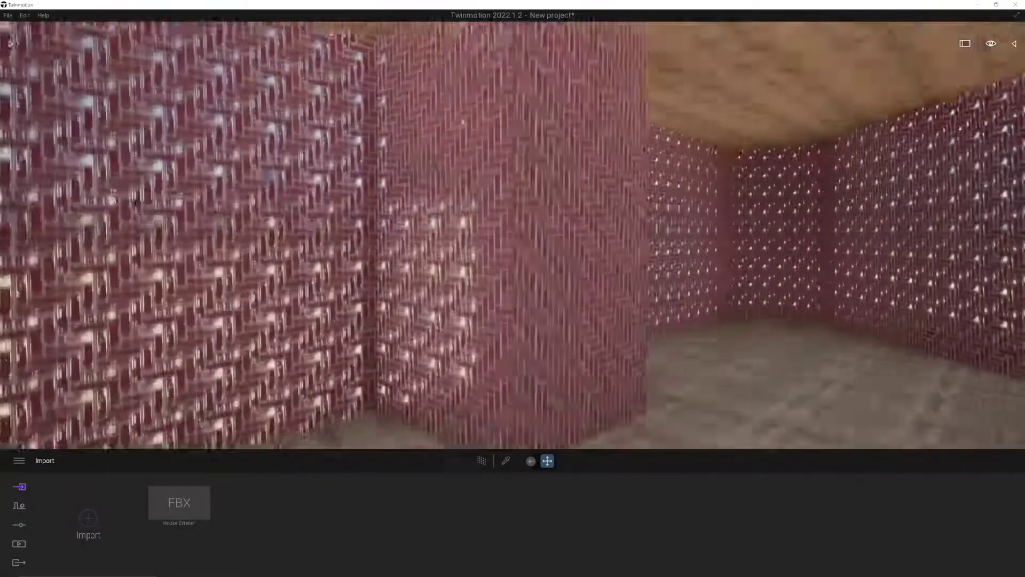
Step: Raise the imported house model until its street and curbs sit above the default ground
{"action": "scroll", "coordinate": [568, 329], "scroll_direction": "down", "scroll_amount": 5}
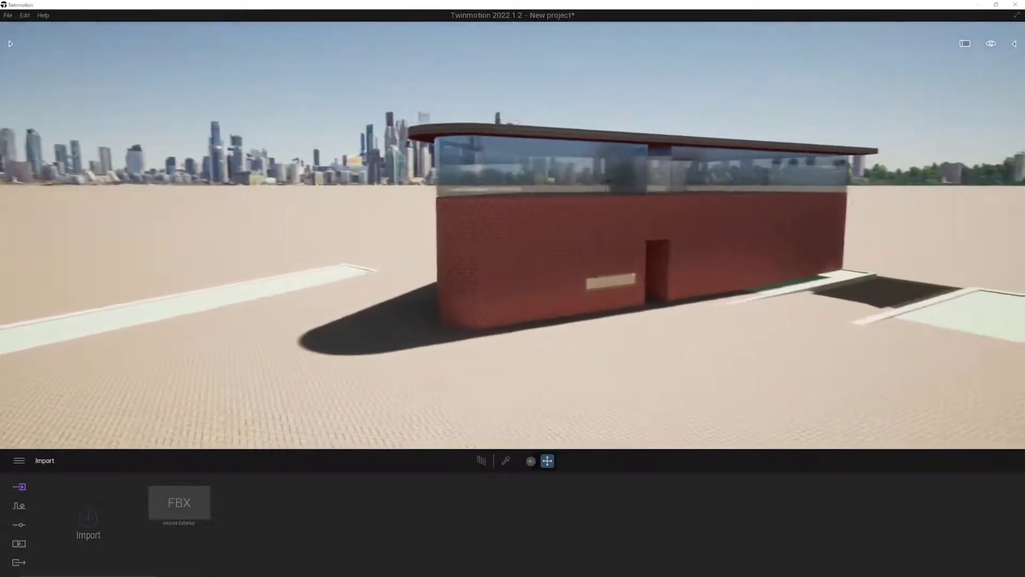
{"action": "right_click_drag", "start_coordinate": [552, 299], "coordinate": [589, 249]}
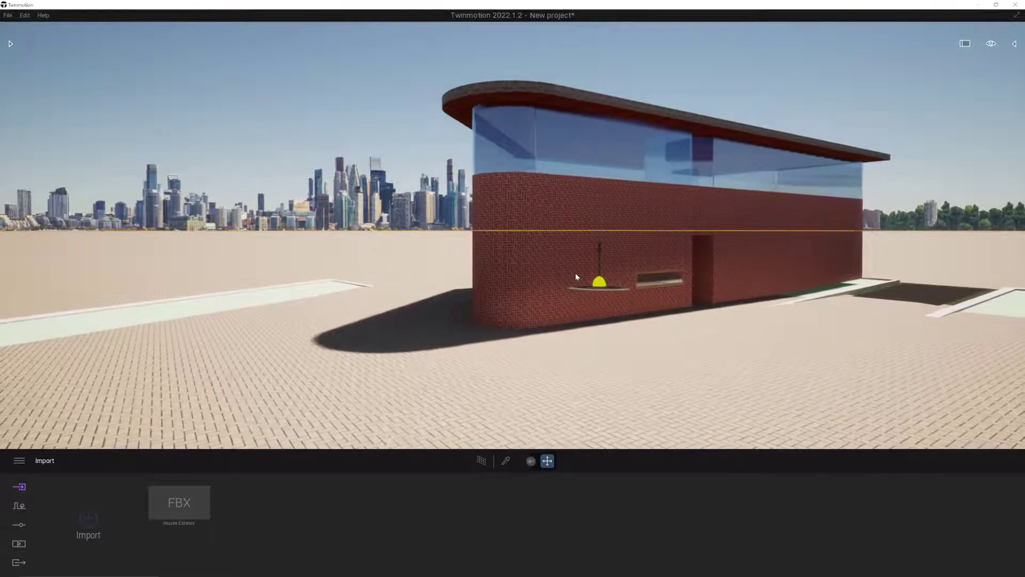
{"action": "key", "text": "space"}
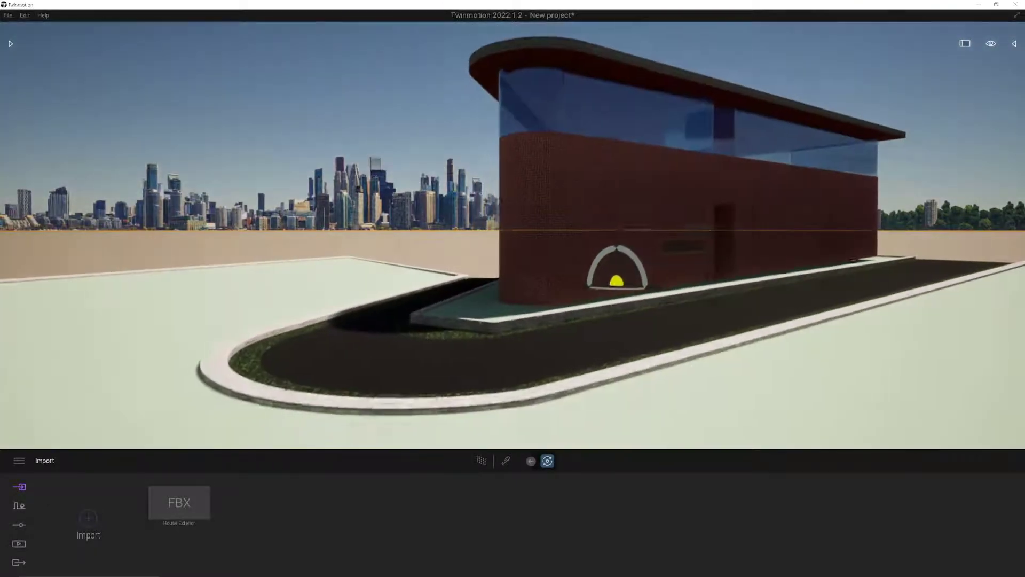
Step: Set the navigation speed to Walk speed 1 and frame the house from its curved street corner
{"action": "left_click", "coordinate": [991, 43]}
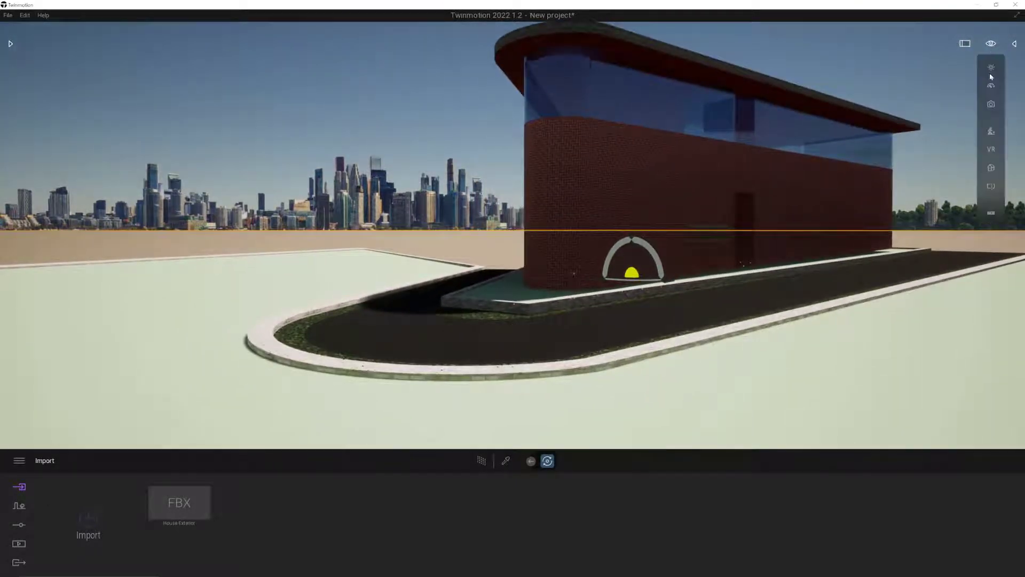
{"action": "right_click_drag", "start_coordinate": [869, 145], "coordinate": [910, 138]}
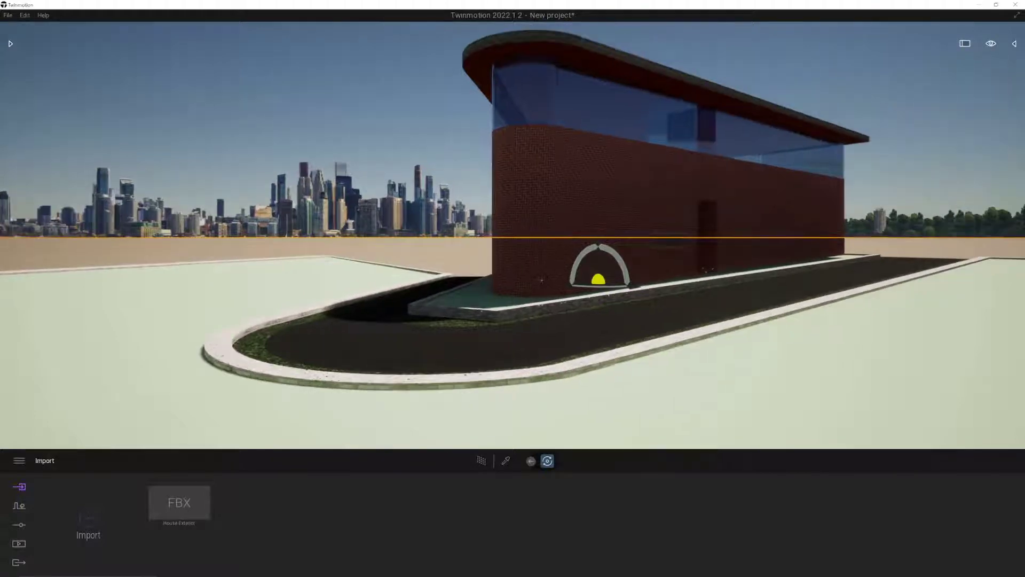
{"action": "left_click", "coordinate": [991, 43]}
{"action": "mouse_move", "coordinate": [992, 86]}
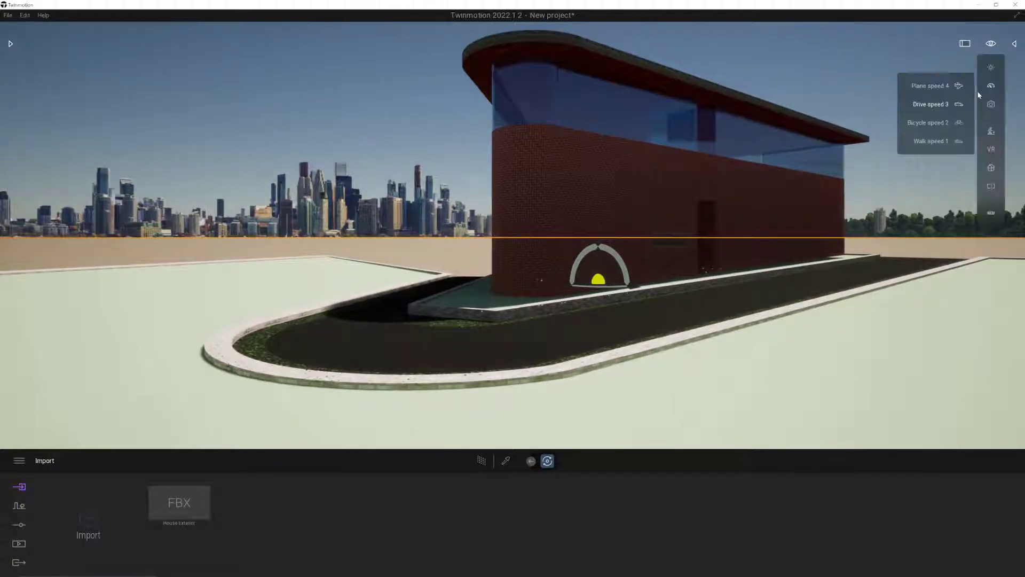
{"action": "left_click", "coordinate": [956, 142]}
{"action": "key", "text": "w"}
{"action": "mouse_move", "coordinate": [957, 142]}
{"action": "right_mouse_down"}
{"action": "mouse_move", "coordinate": [982, 133]}
{"action": "mouse_move", "coordinate": [959, 125]}
{"action": "right_mouse_up"}
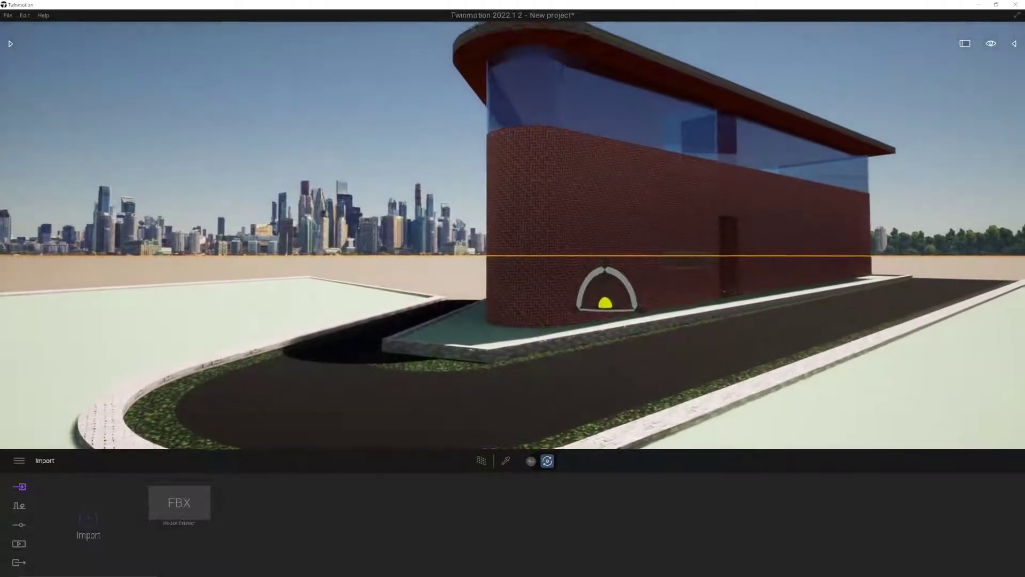
{"action": "mouse_move", "coordinate": [754, 210]}
{"action": "right_mouse_down"}
{"action": "mouse_move", "coordinate": [762, 195]}
{"action": "mouse_move", "coordinate": [757, 212]}
{"action": "right_mouse_up"}
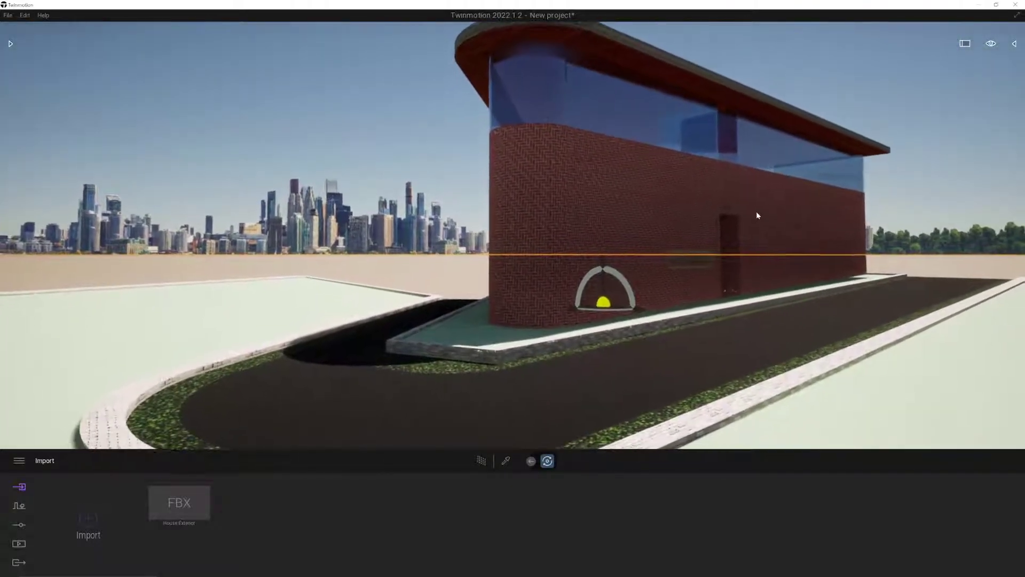
Step: Create a still image of the current view and set its output size to 4K UHD 3840x2160
{"action": "left_click", "coordinate": [19, 543]}
{"action": "left_click", "coordinate": [281, 524]}
{"action": "left_click", "coordinate": [99, 531]}
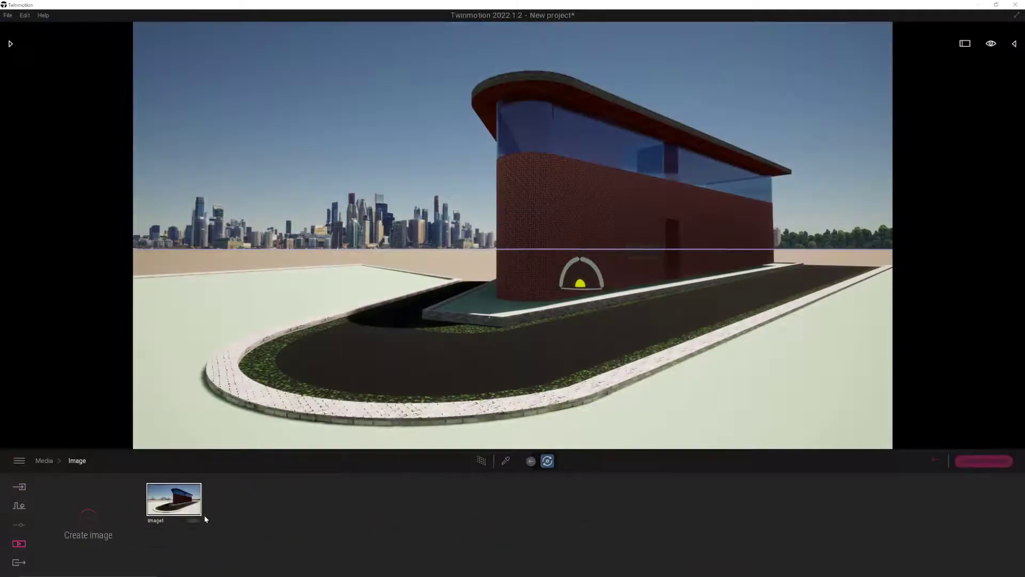
{"action": "left_click", "coordinate": [195, 521]}
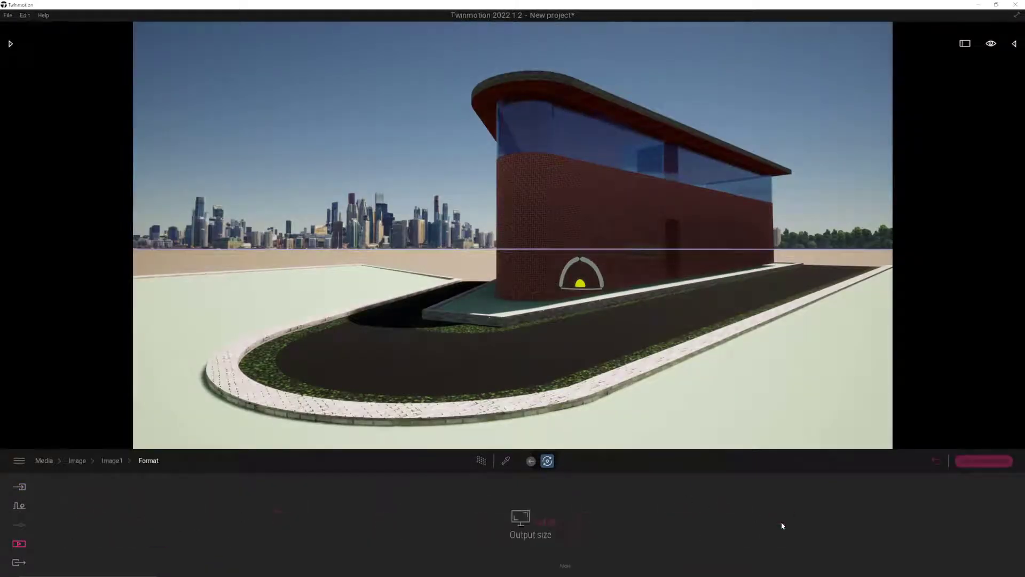
{"action": "left_click", "coordinate": [544, 523]}
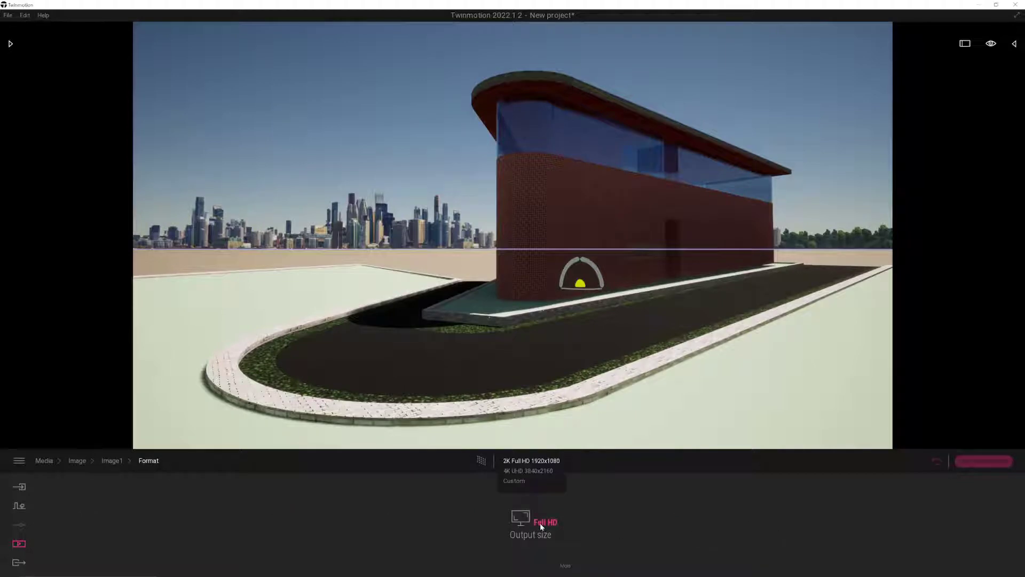
{"action": "left_click", "coordinate": [549, 471]}
Step: In the image's camera settings, reduce Vignetting to about 3% and turn on Parallelism
{"action": "left_click", "coordinate": [118, 464]}
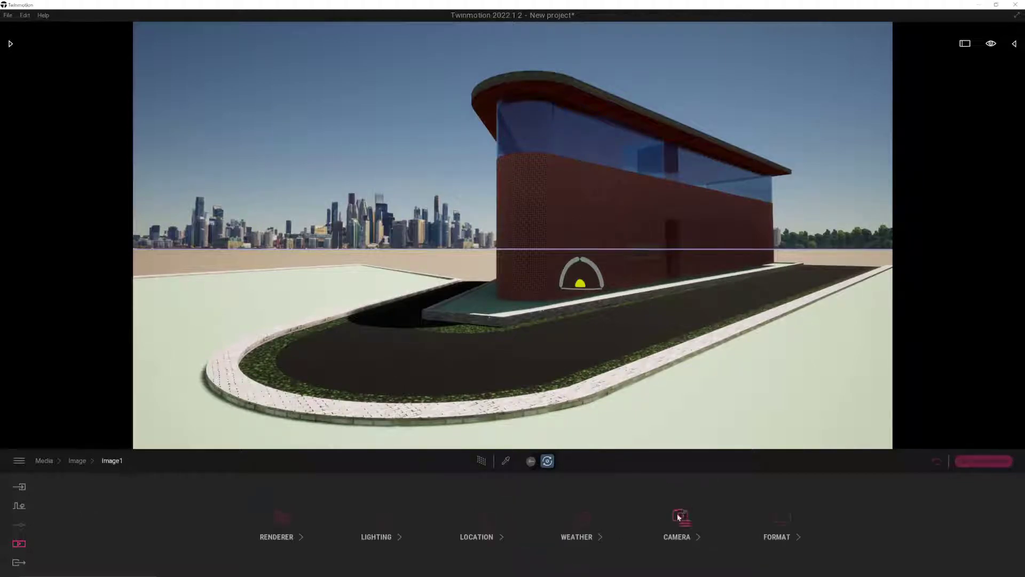
{"action": "left_click", "coordinate": [676, 514]}
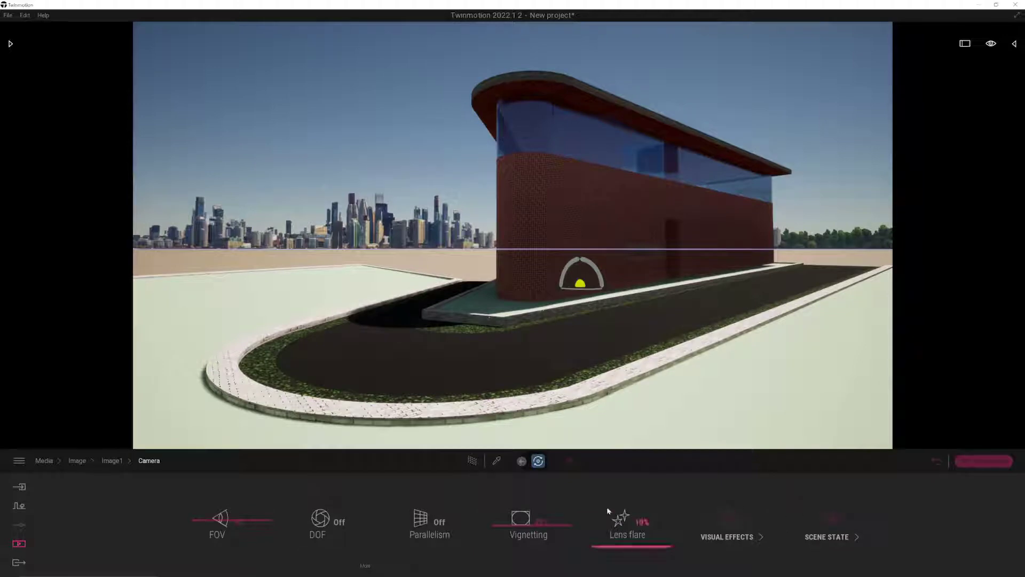
{"action": "left_click_drag", "start_coordinate": [504, 529], "coordinate": [512, 550]}
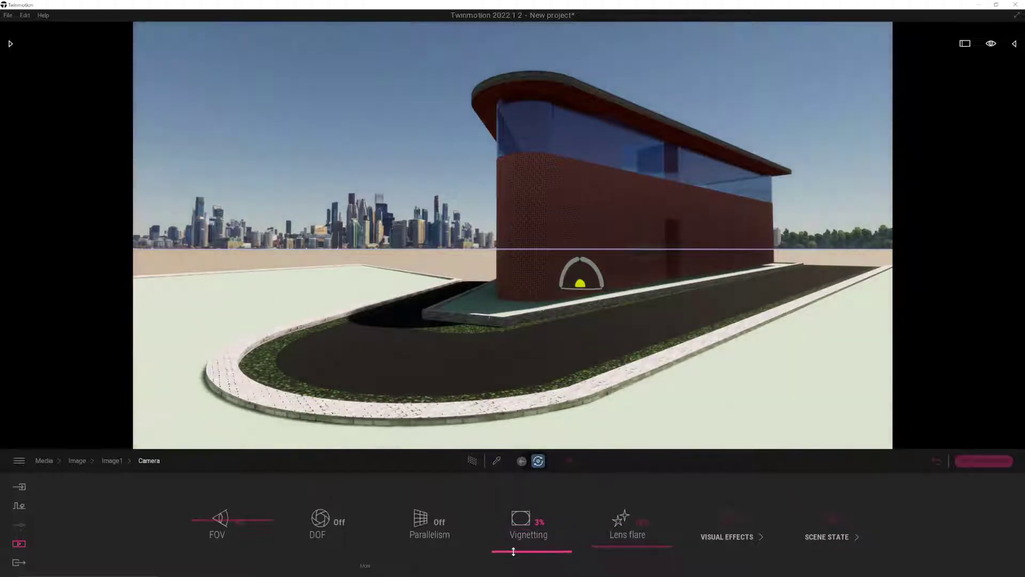
{"action": "left_click", "coordinate": [442, 528]}
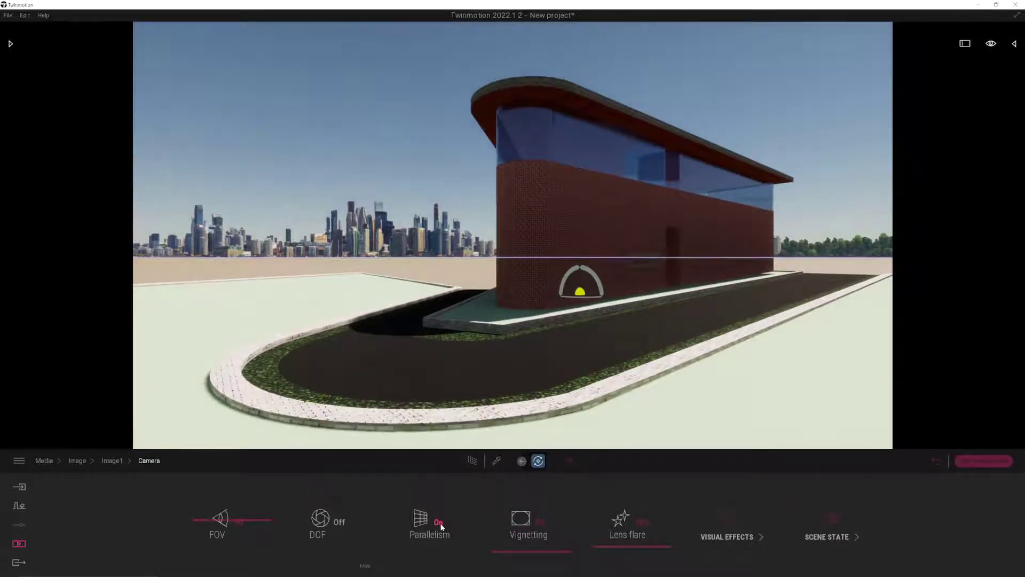
Step: Reframe the house from slightly lower with the whole curved curb in view, and refresh Image1 with this view
{"action": "middle_click_drag", "start_coordinate": [553, 351], "coordinate": [528, 342]}
{"action": "right_click_drag", "start_coordinate": [529, 342], "coordinate": [533, 335]}
{"action": "middle_click_drag", "start_coordinate": [533, 336], "coordinate": [532, 322]}
{"action": "right_click_drag", "start_coordinate": [532, 322], "coordinate": [531, 316]}
{"action": "middle_click_drag", "start_coordinate": [532, 316], "coordinate": [531, 312]}
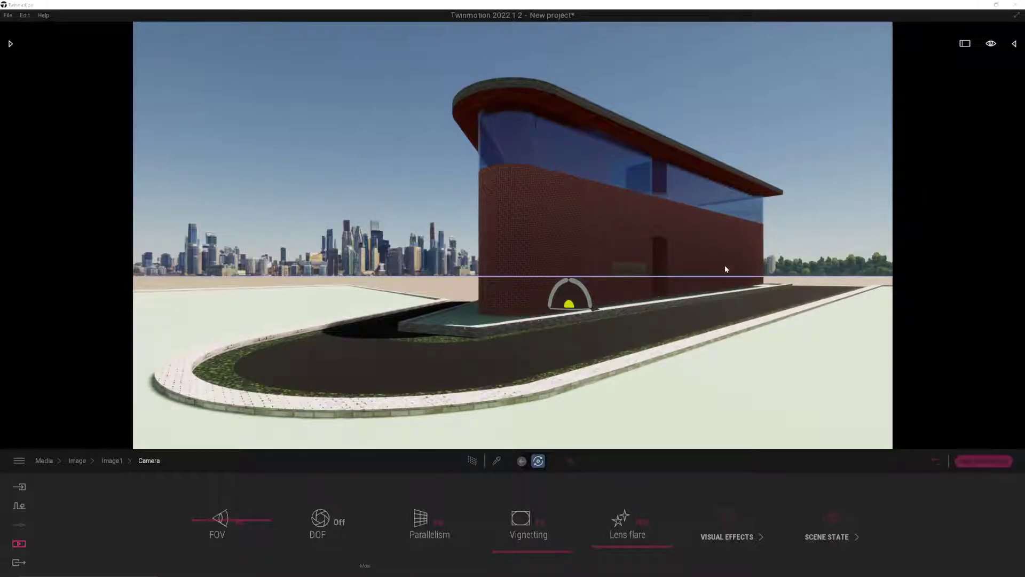
{"action": "mouse_move", "coordinate": [634, 273]}
{"action": "right_mouse_down"}
{"action": "mouse_move", "coordinate": [641, 278]}
{"action": "mouse_move", "coordinate": [635, 269]}
{"action": "right_mouse_up"}
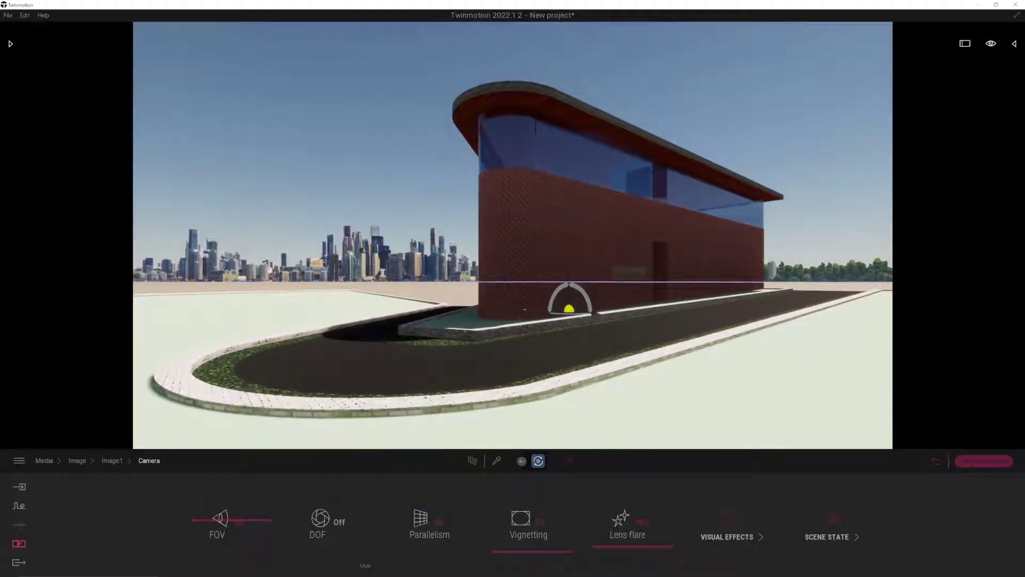
{"action": "left_click", "coordinate": [937, 461]}
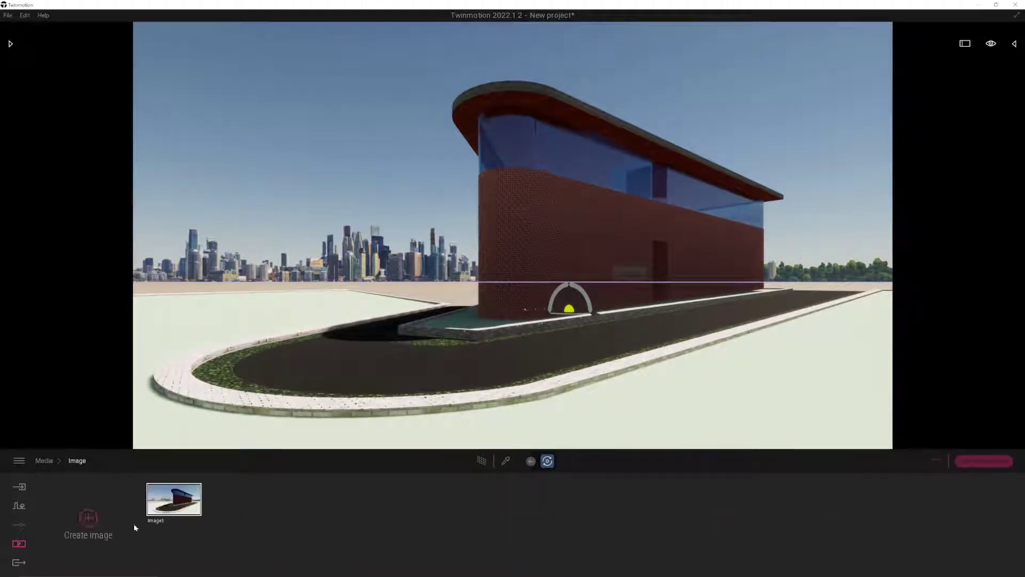
{"action": "left_click", "coordinate": [180, 480]}
Step: Save the Twinmotion project under the name exterior
{"action": "key", "text": "ctrl+s"}
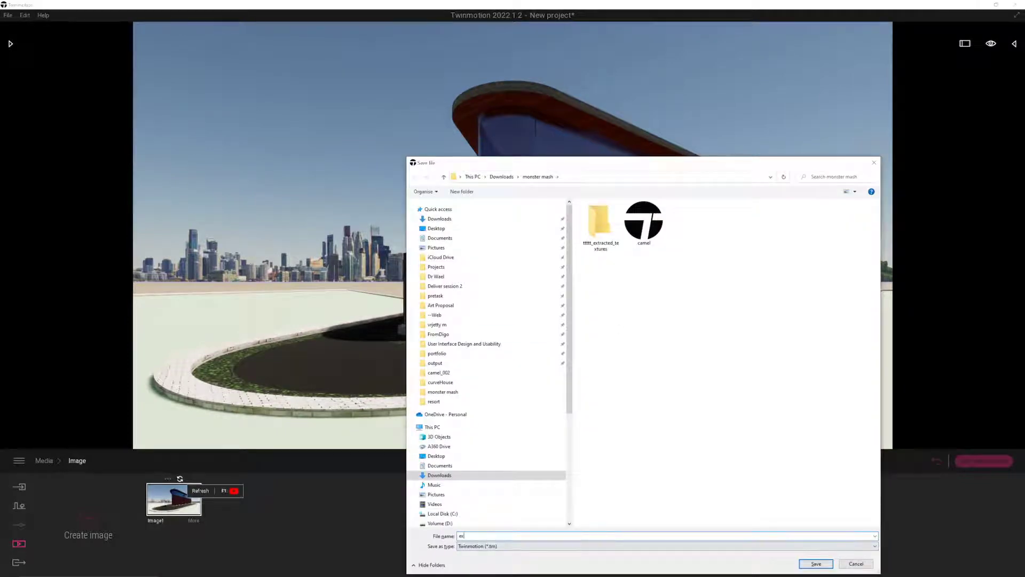
{"action": "key", "text": "Return"}
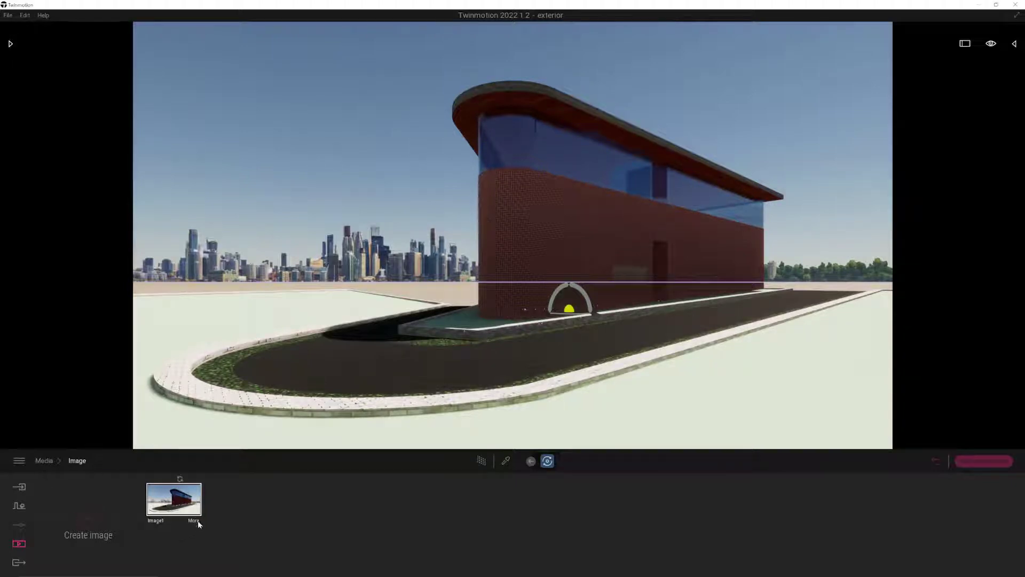
Step: Turn on the skydome in Image1's lighting settings and open its detailed options
{"action": "left_click", "coordinate": [196, 522]}
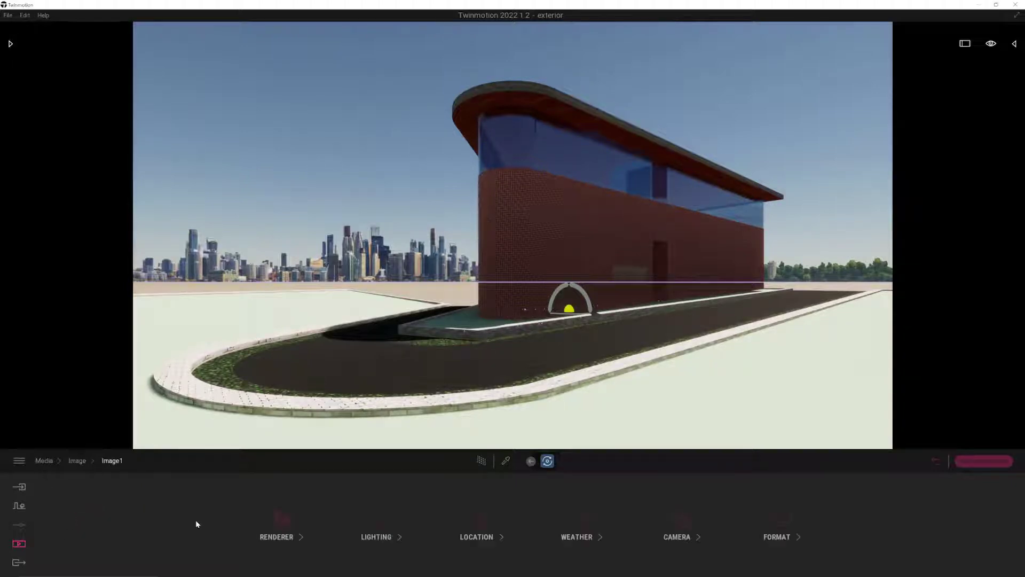
{"action": "left_click", "coordinate": [364, 515]}
{"action": "left_click", "coordinate": [273, 520]}
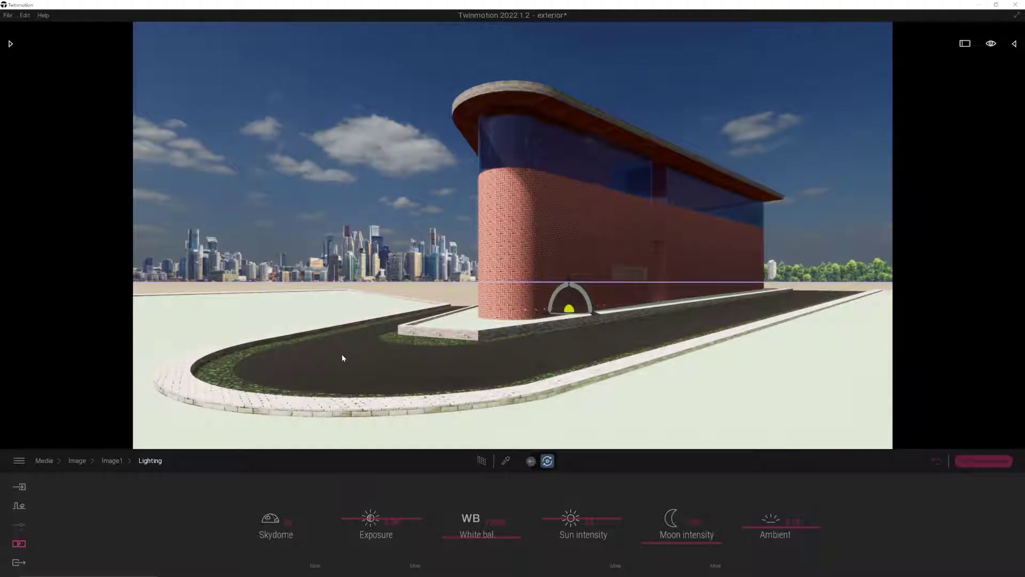
{"action": "left_click", "coordinate": [315, 565]}
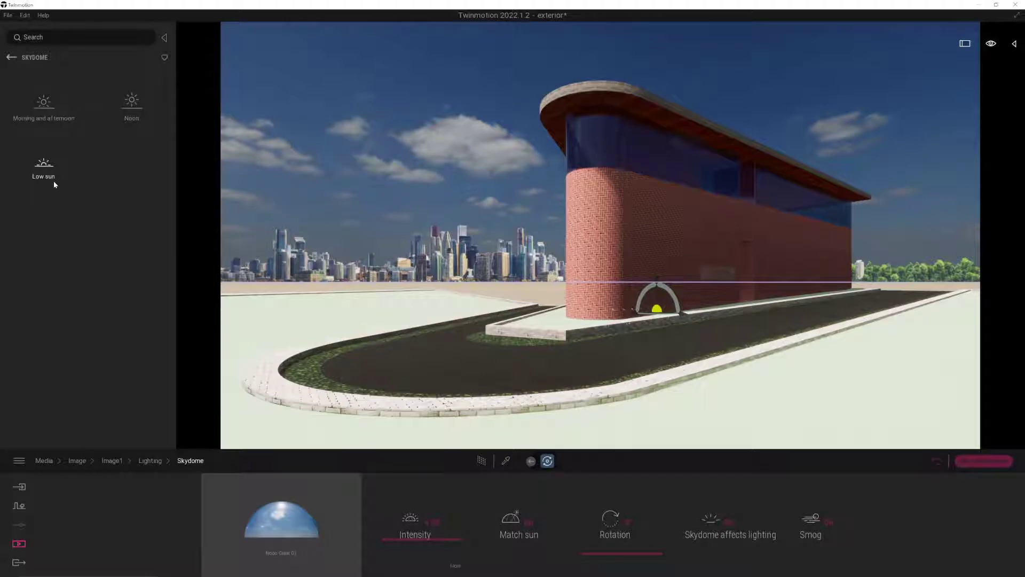
{"action": "left_click", "coordinate": [128, 107]}
{"action": "left_click", "coordinate": [45, 114]}
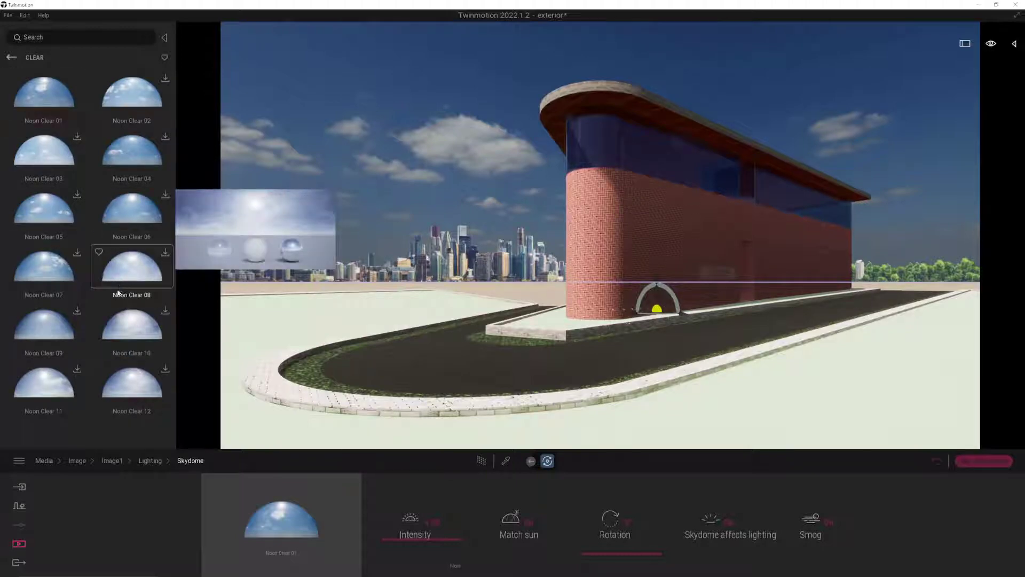
{"action": "left_click", "coordinate": [12, 57]}
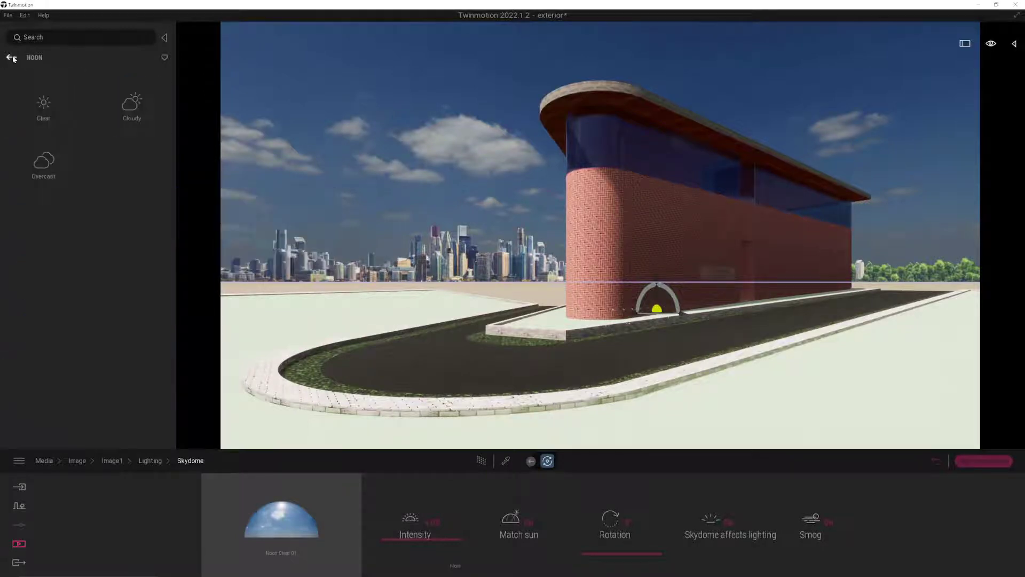
{"action": "left_click", "coordinate": [13, 58]}
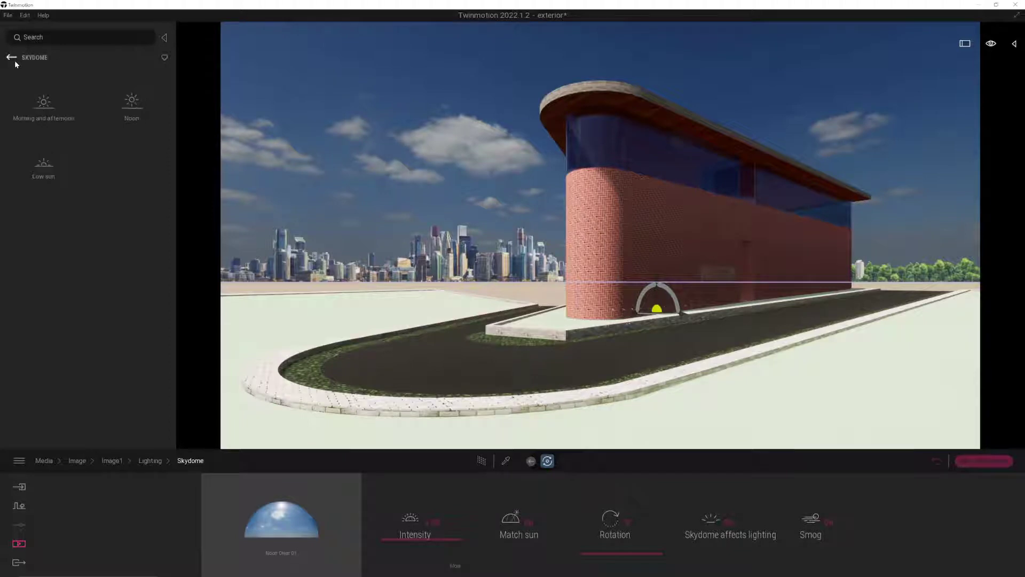
Step: Replace the skydome with LowSun Clear 09 from the clear low-sun presets
{"action": "left_click", "coordinate": [43, 163]}
{"action": "left_click", "coordinate": [45, 120]}
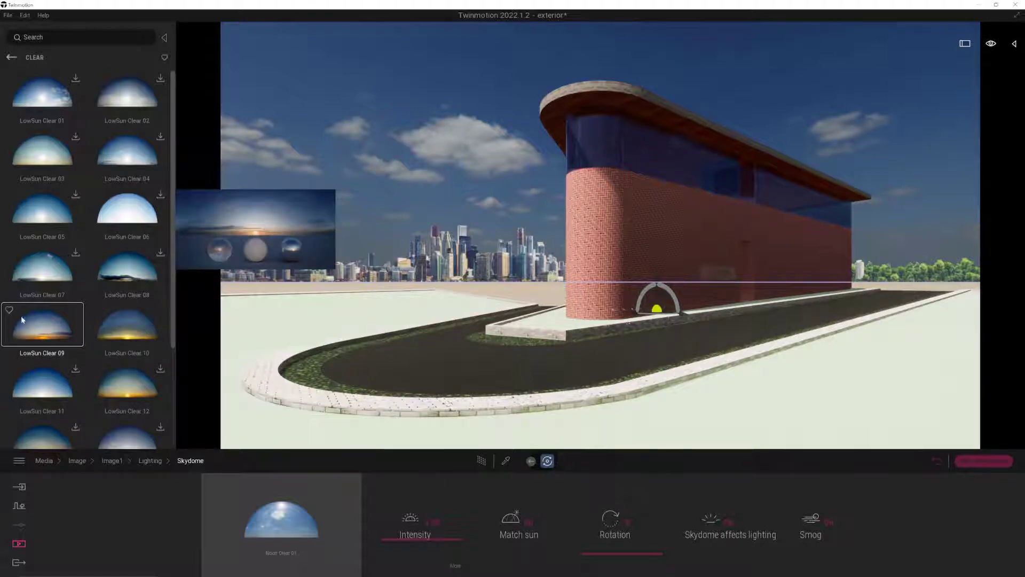
{"action": "left_click_drag", "start_coordinate": [59, 327], "coordinate": [285, 517]}
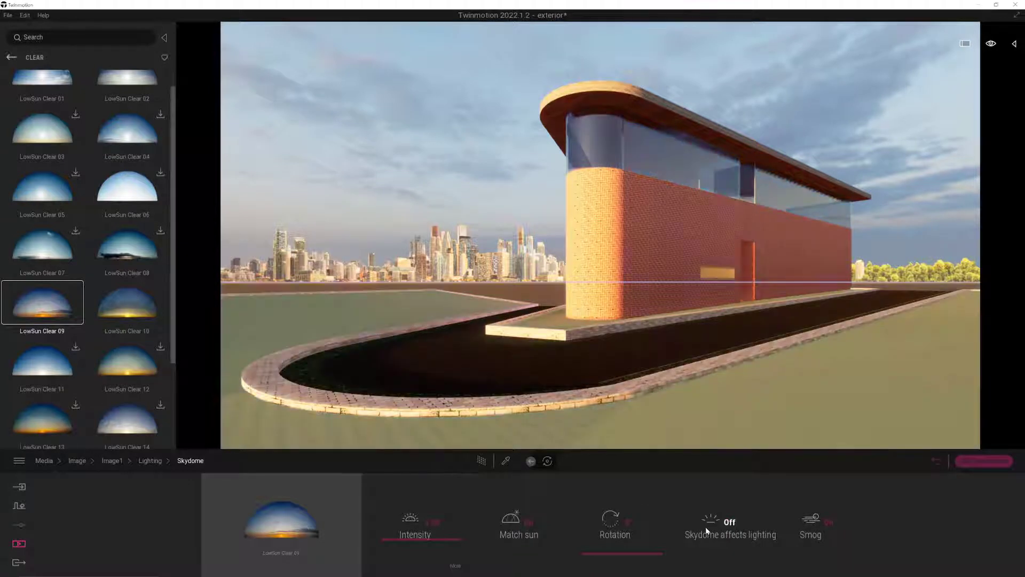
Step: Compare Skydome affects lighting off and on, leave it on, and rotate the skydome to place the sunset behind the city skyline
{"action": "left_click", "coordinate": [706, 527]}
{"action": "left_click", "coordinate": [706, 527]}
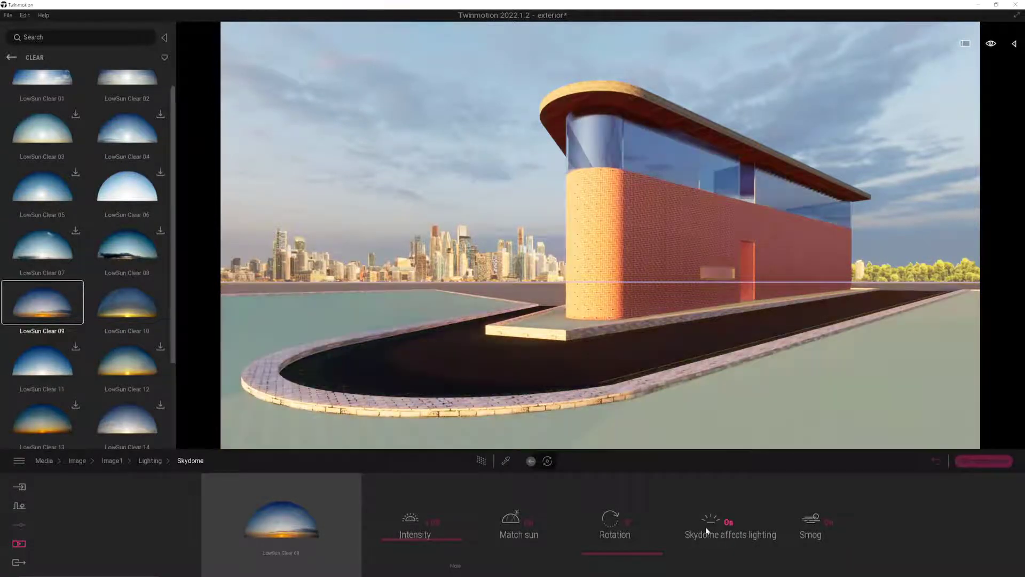
{"action": "left_click", "coordinate": [820, 531]}
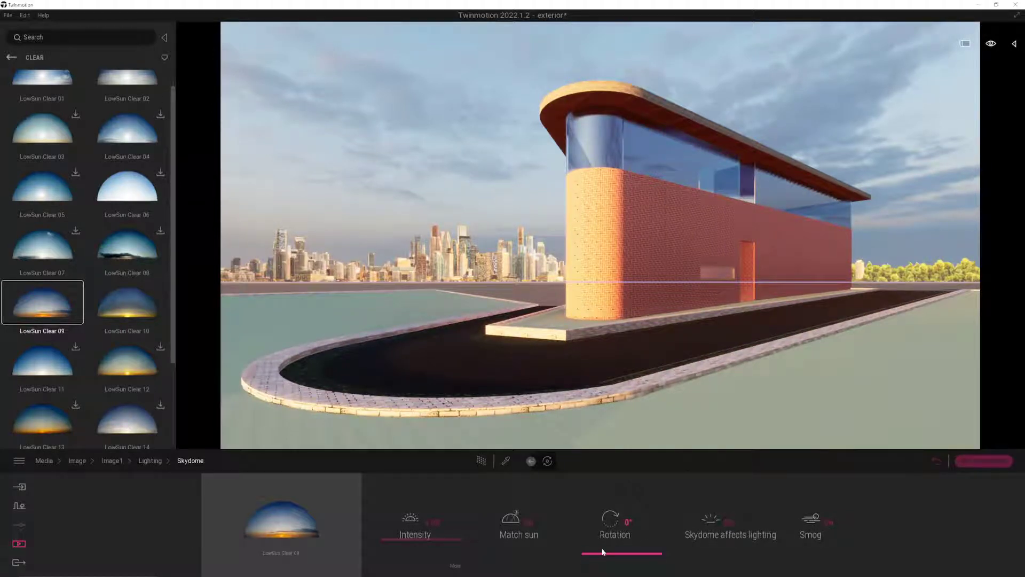
{"action": "left_click_drag", "start_coordinate": [603, 550], "coordinate": [594, 509]}
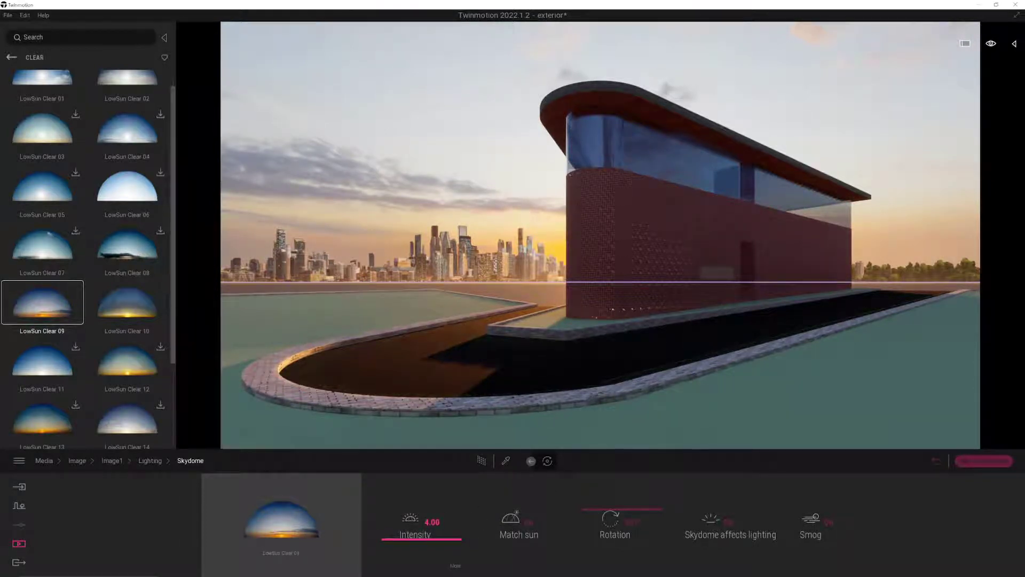
Step: Sample the brick material on the building's wall with the material picker and save the project
{"action": "left_click", "coordinate": [506, 460]}
{"action": "left_click", "coordinate": [620, 288]}
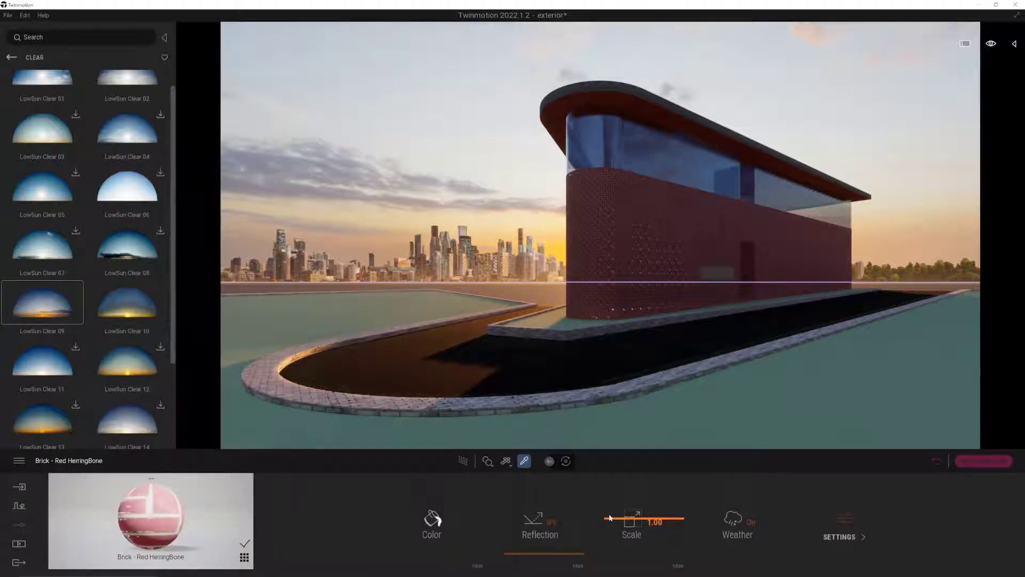
{"action": "left_click", "coordinate": [11, 57]}
{"action": "left_click", "coordinate": [11, 57]}
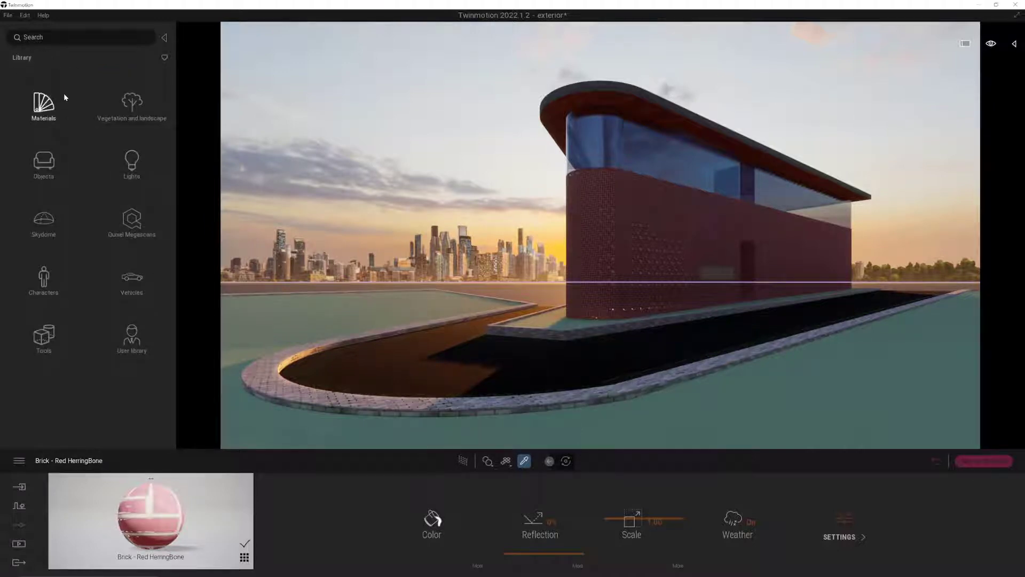
{"action": "key", "text": "ctrl+s"}
Step: Apply the Two sided glass material from the glass library to the building's upper windows
{"action": "left_click", "coordinate": [56, 113]}
{"action": "left_click", "coordinate": [50, 108]}
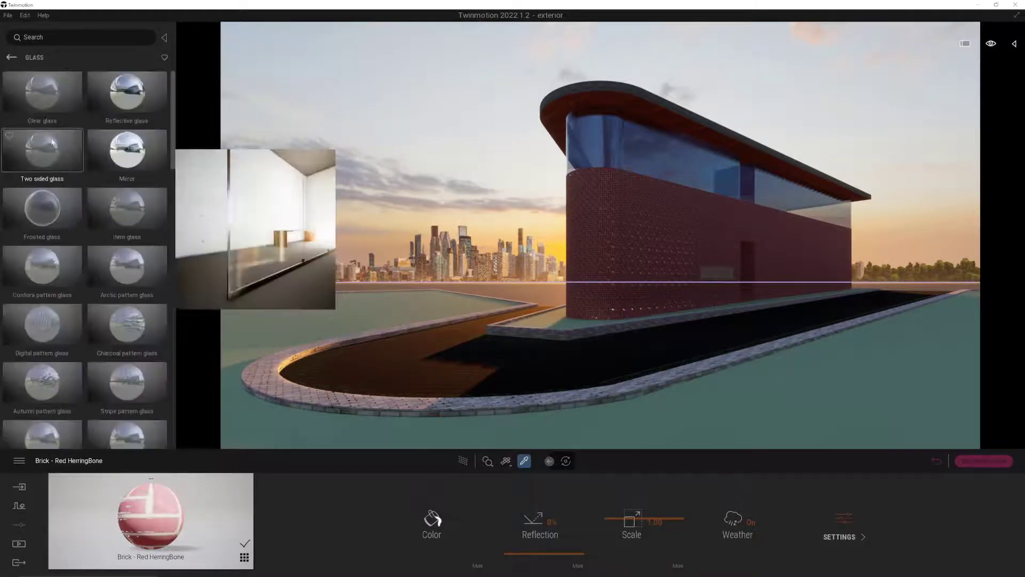
{"action": "left_click_drag", "start_coordinate": [51, 141], "coordinate": [648, 153]}
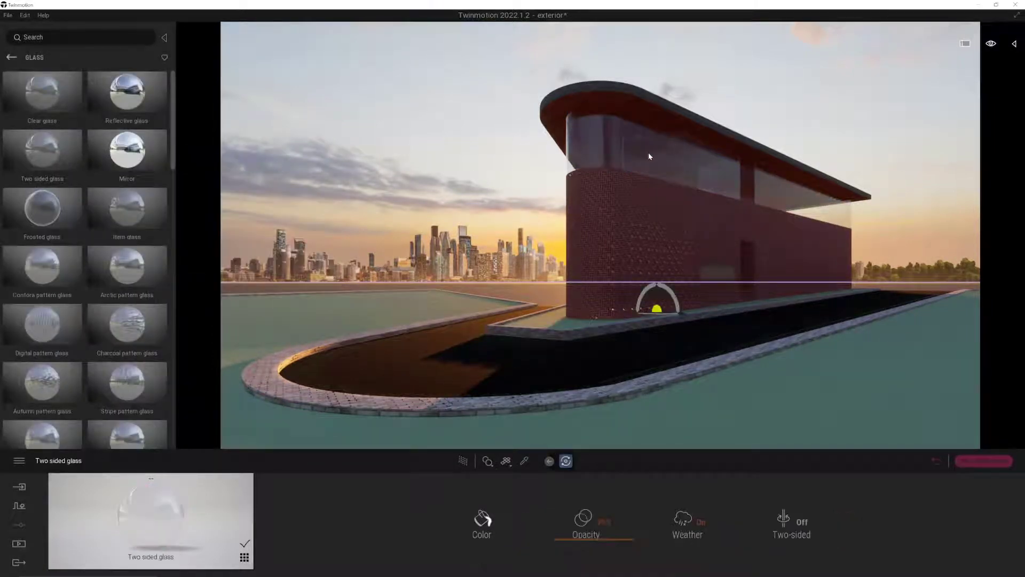
Step: Replace the building's wall material with Clean brick 01 from the brick library
{"action": "left_click", "coordinate": [11, 57]}
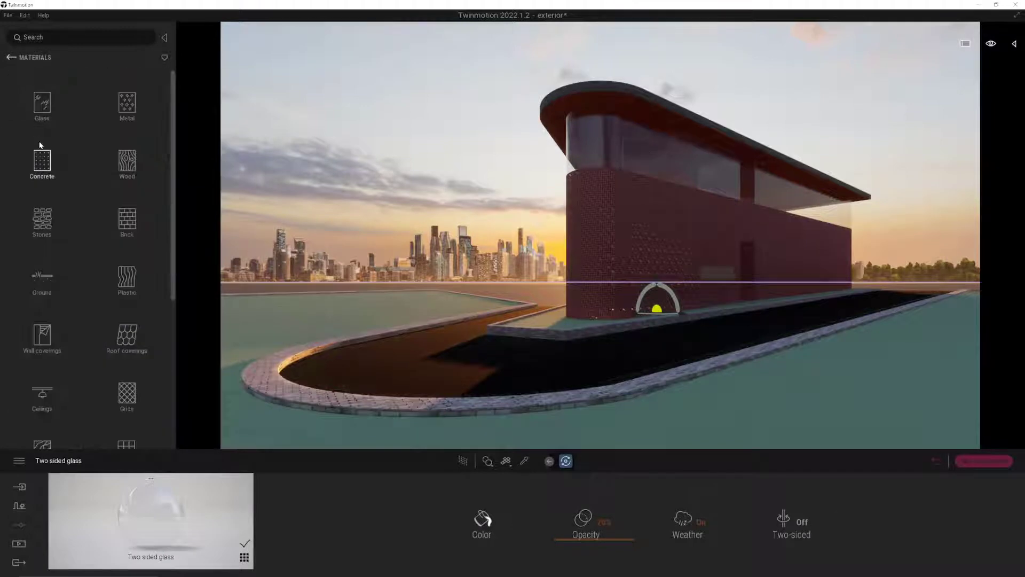
{"action": "left_click", "coordinate": [48, 217]}
{"action": "left_click", "coordinate": [11, 57]}
{"action": "left_click", "coordinate": [126, 219]}
{"action": "left_click_drag", "start_coordinate": [59, 100], "coordinate": [685, 241]}
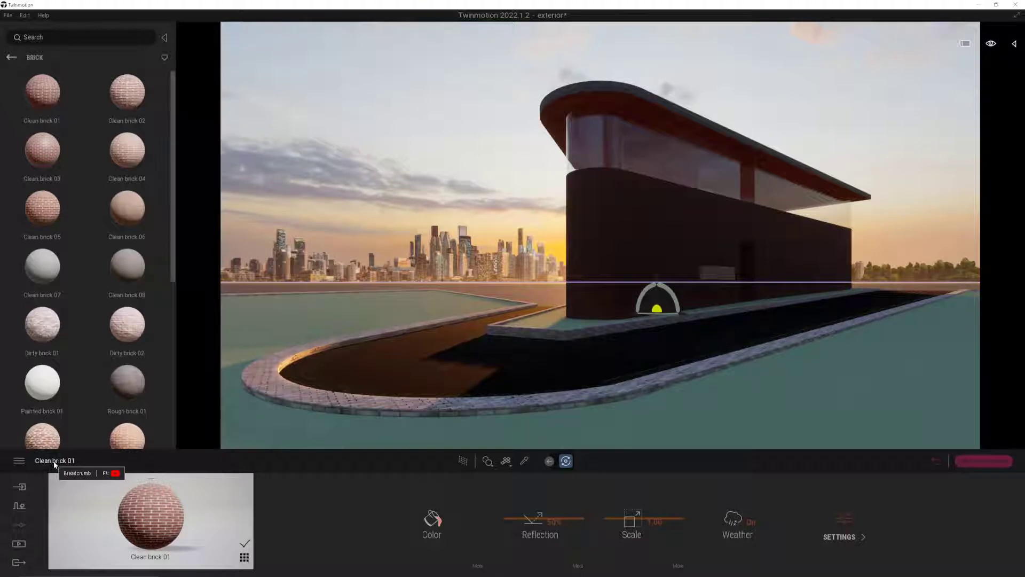
Step: Return to Image1 in the media images and open its lighting settings
{"action": "left_click", "coordinate": [935, 461]}
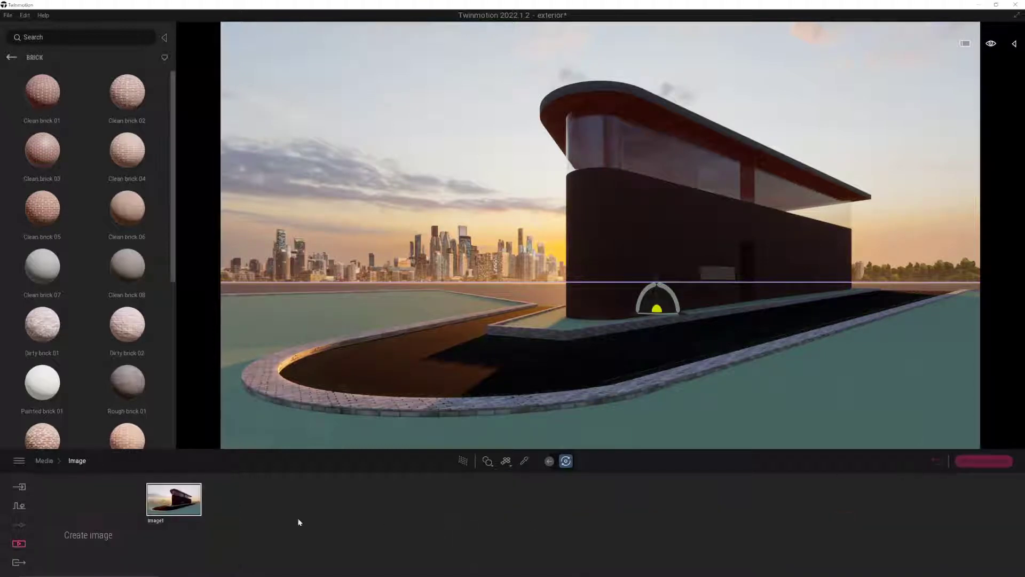
{"action": "left_click", "coordinate": [194, 510]}
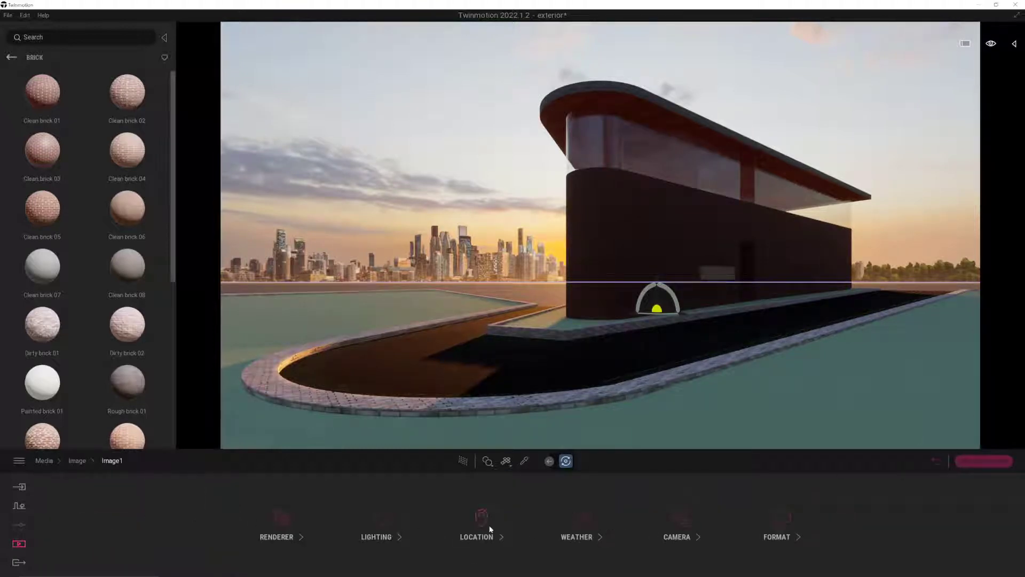
{"action": "left_click", "coordinate": [378, 537]}
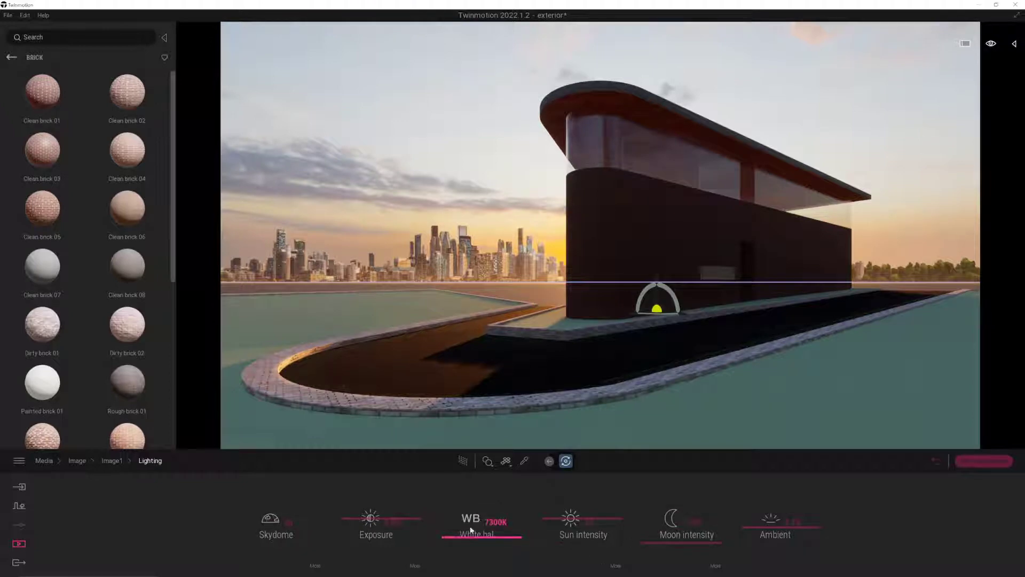
Step: Turn off auto-exposure in the lighting settings of Image1
{"action": "left_click", "coordinate": [415, 566]}
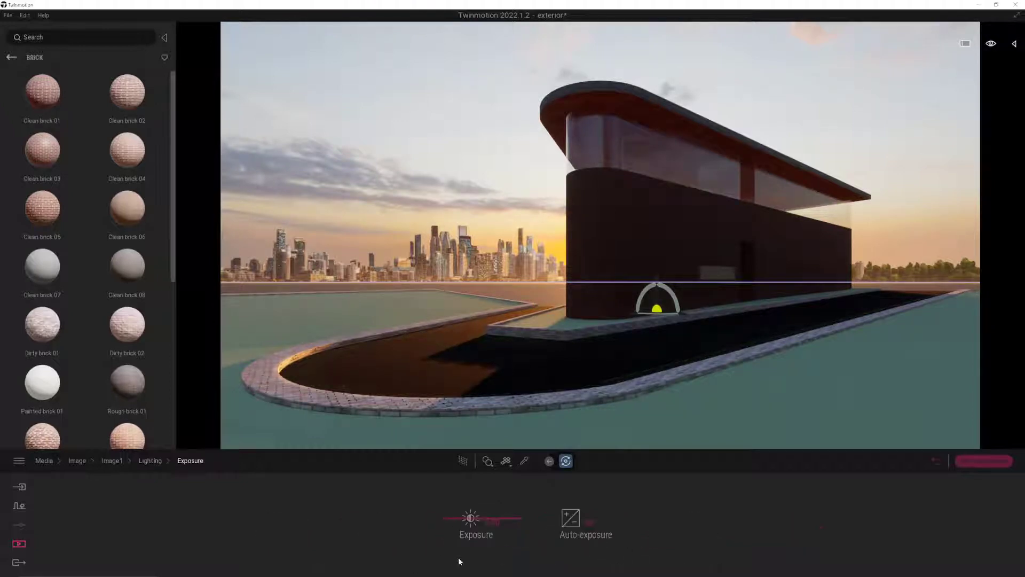
{"action": "left_click", "coordinate": [575, 526]}
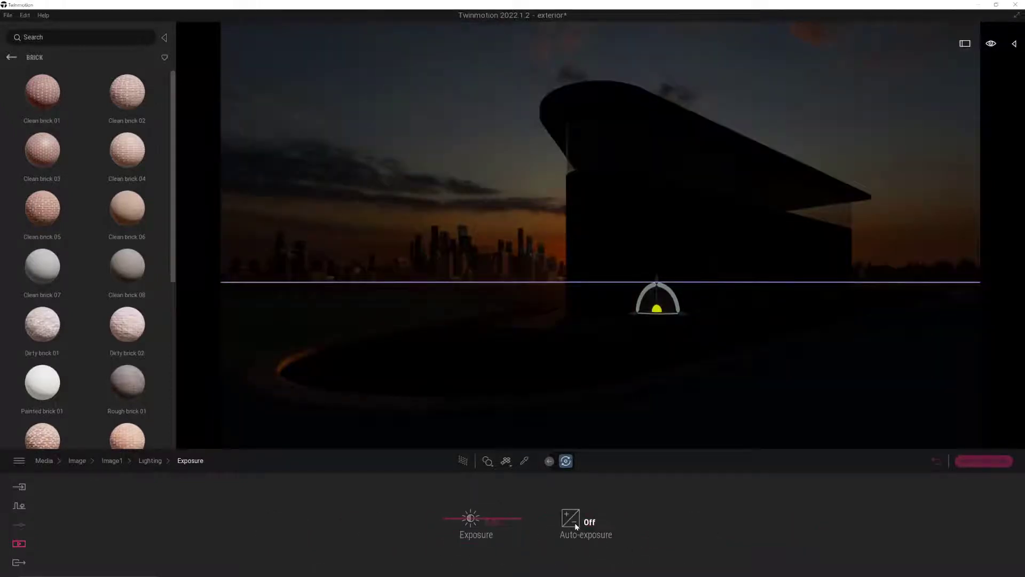
{"action": "left_click", "coordinate": [155, 463]}
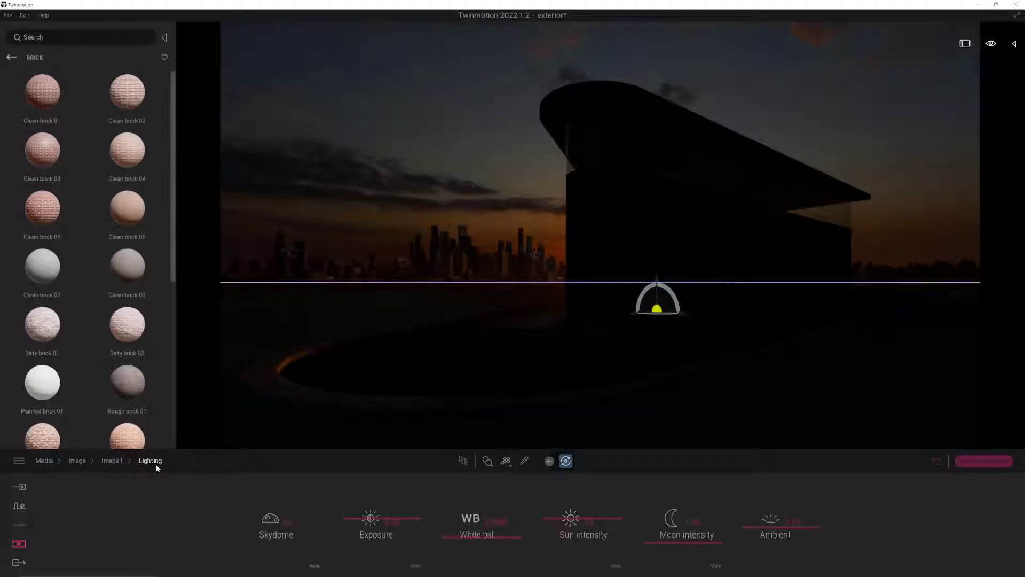
Step: Raise the skydome's intensity and ambient lighting for Image1 to brighten the dark scene, and save the project
{"action": "left_click", "coordinate": [315, 566]}
{"action": "left_click_drag", "start_coordinate": [393, 541], "coordinate": [399, 495]}
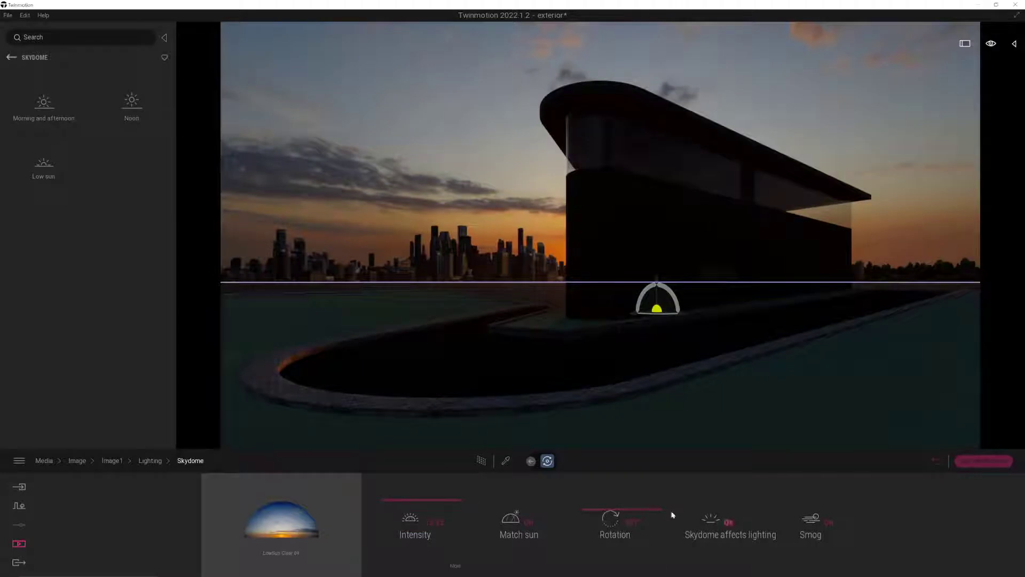
{"action": "left_click", "coordinate": [454, 566]}
{"action": "left_click_drag", "start_coordinate": [501, 526], "coordinate": [499, 478]}
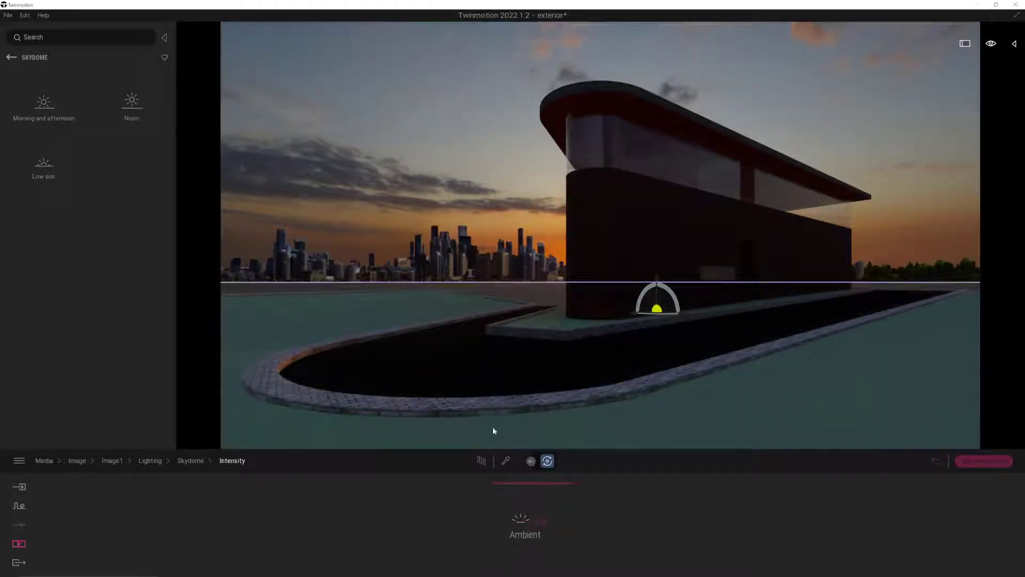
{"action": "key", "text": "ctrl+s"}
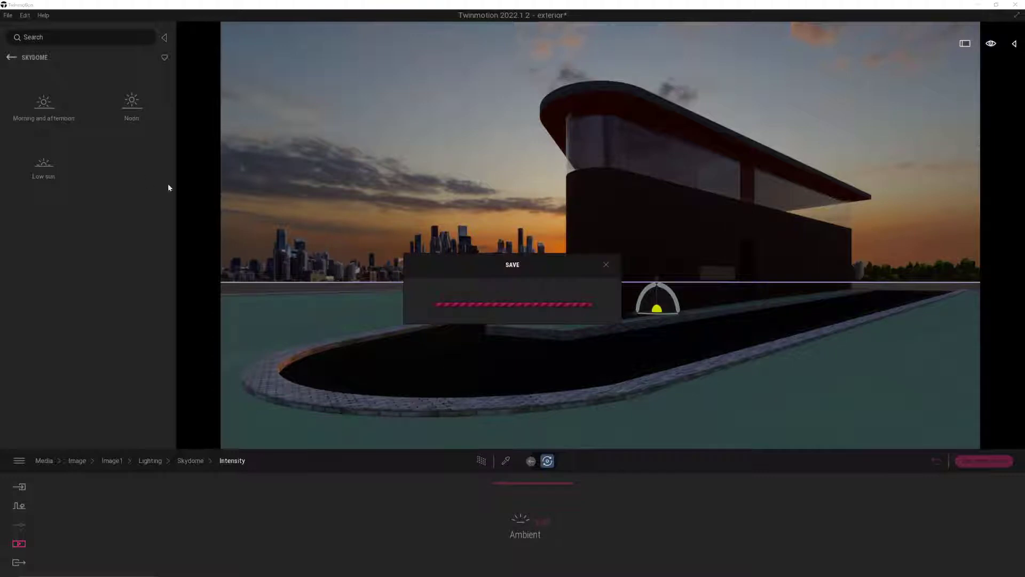
{"action": "left_click", "coordinate": [151, 461]}
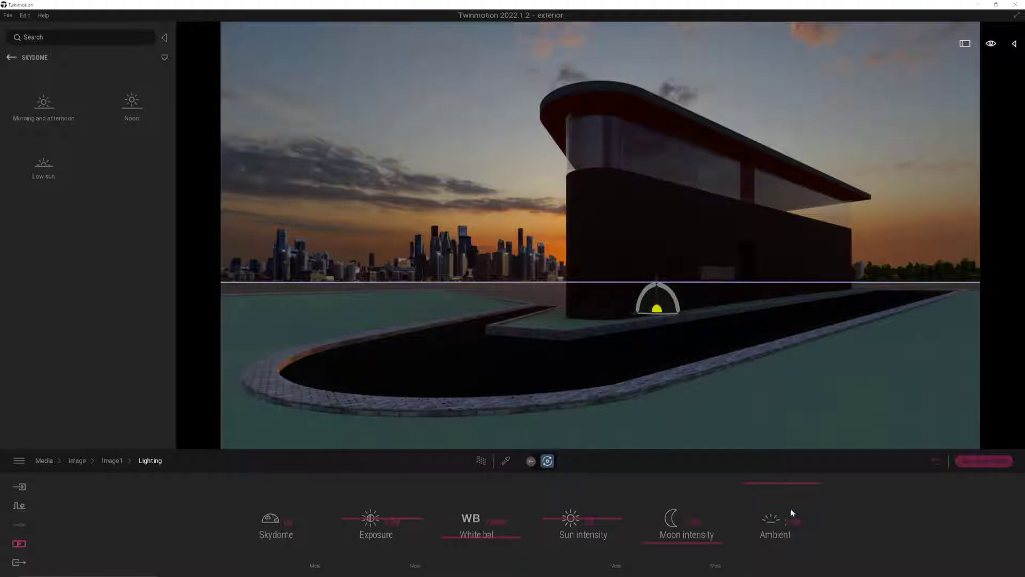
{"action": "left_click", "coordinate": [793, 522]}
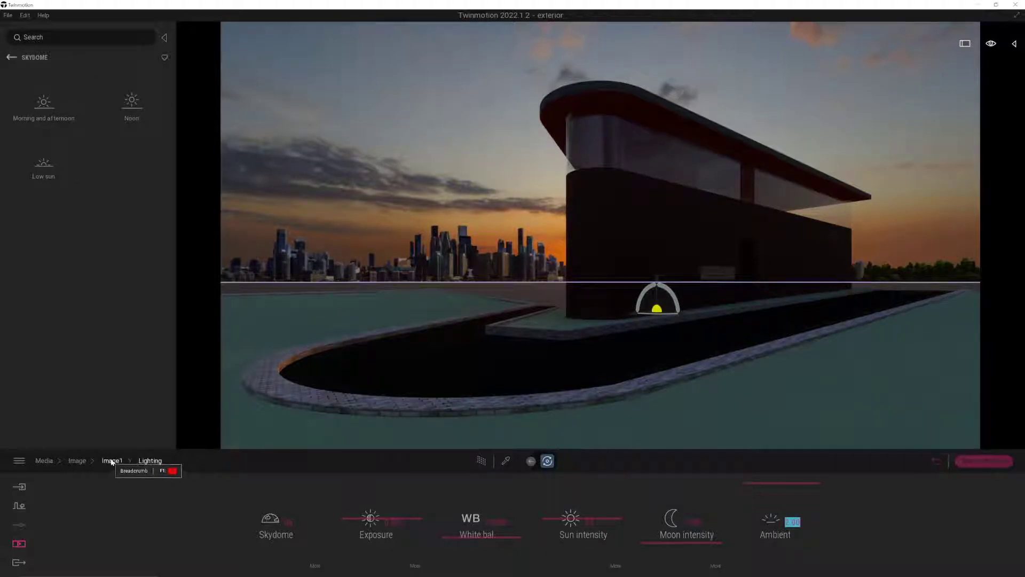
{"action": "left_click", "coordinate": [348, 296]}
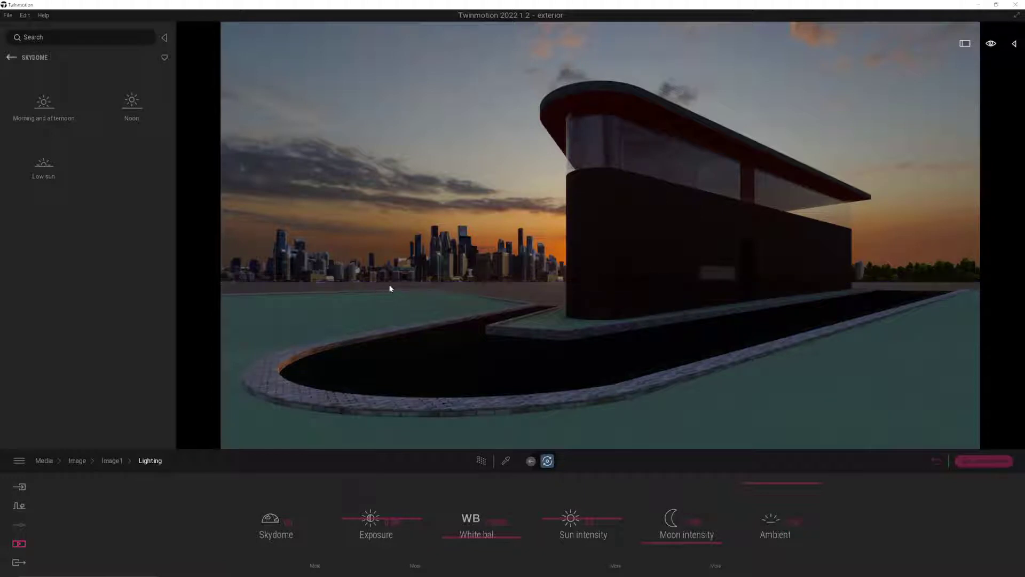
Step: Place an omnidirectional light inside the building's glazed upper floor, increasing its intensity and raising its attenuation to about 13.8 m
{"action": "left_click", "coordinate": [30, 63]}
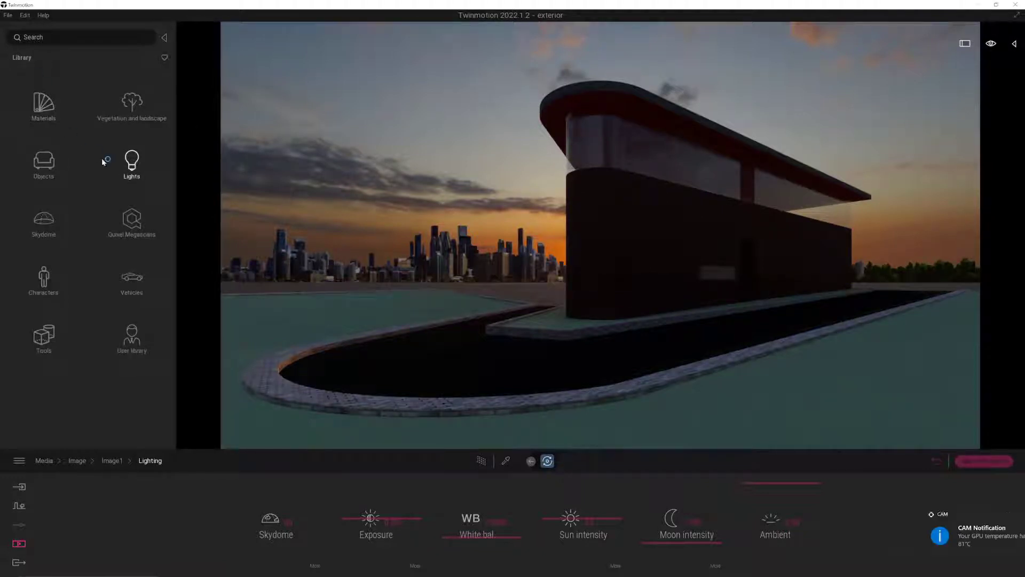
{"action": "left_click", "coordinate": [118, 160]}
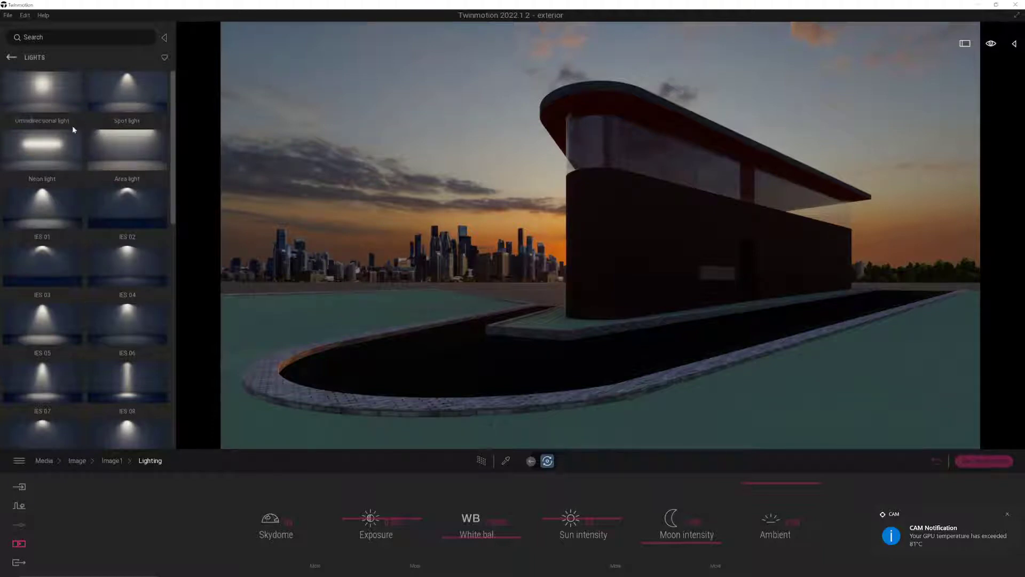
{"action": "left_click_drag", "start_coordinate": [122, 105], "coordinate": [643, 182]}
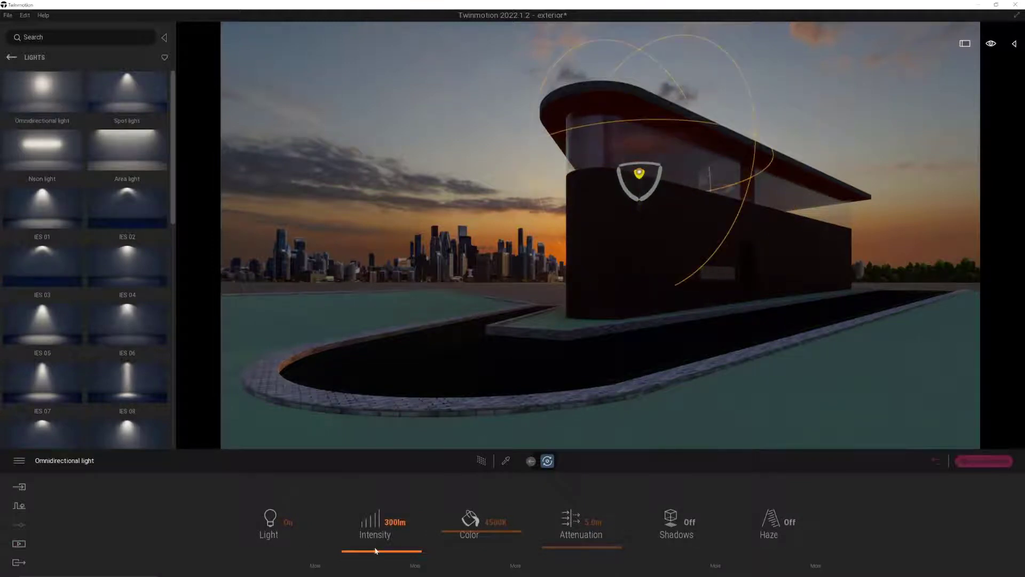
{"action": "left_click_drag", "start_coordinate": [378, 550], "coordinate": [380, 519]}
{"action": "left_click_drag", "start_coordinate": [599, 549], "coordinate": [606, 541]}
Step: Toggle the omnidirectional light's shadows on and off to compare their effect, leaving them off
{"action": "left_click", "coordinate": [675, 533]}
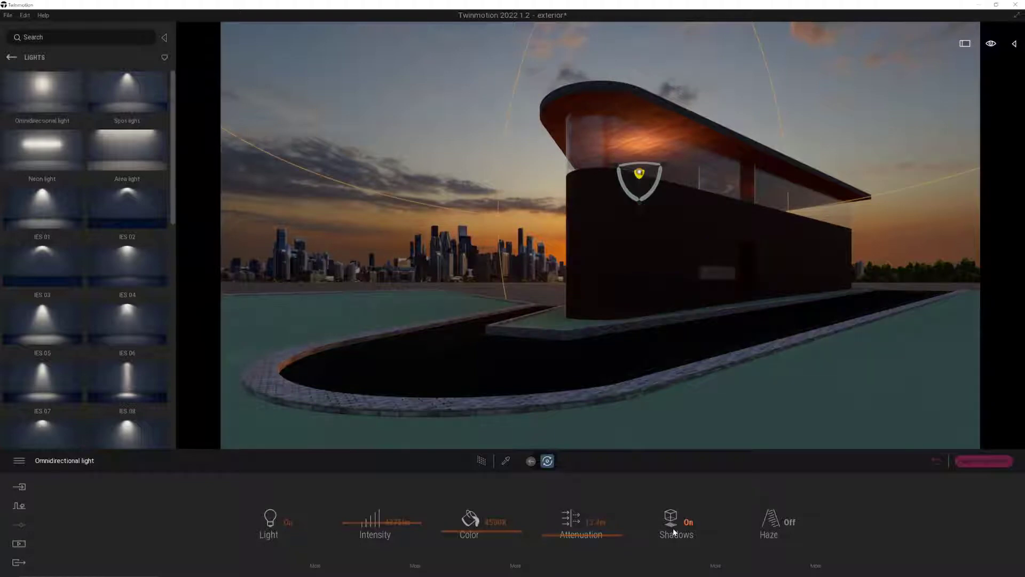
{"action": "left_click", "coordinate": [675, 532]}
{"action": "left_click", "coordinate": [675, 532]}
{"action": "left_click", "coordinate": [674, 532]}
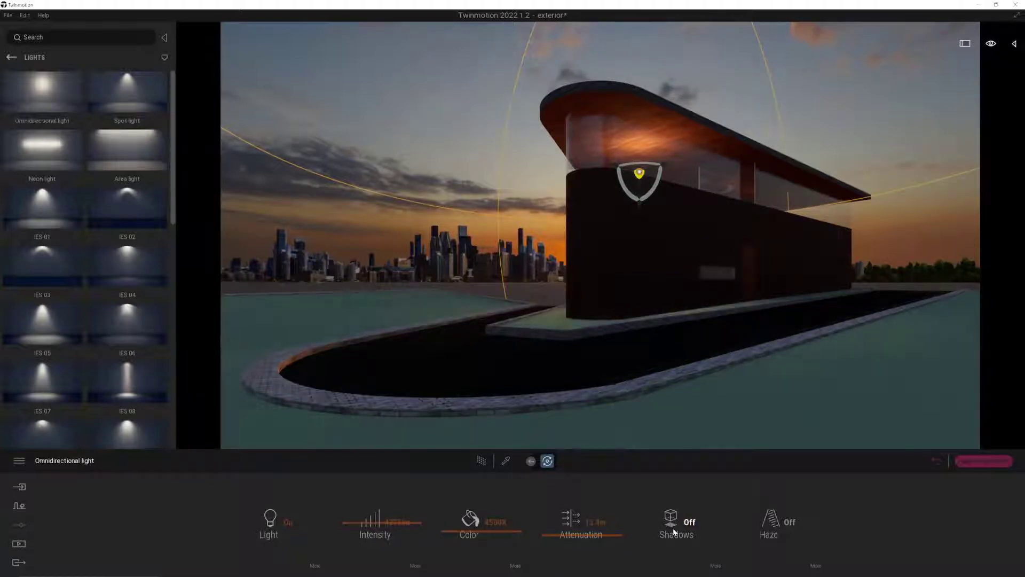
Step: Copy the omnidirectional light as instances along the upper floor with 2.82 m spacing, and clear the selection
{"action": "left_click_drag", "start_coordinate": [620, 167], "coordinate": [661, 179]}
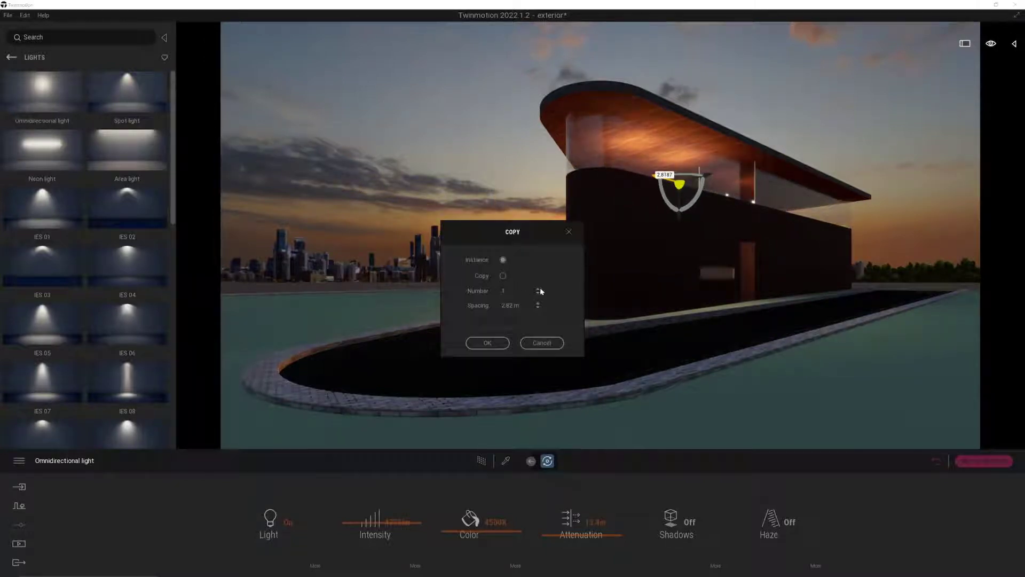
{"action": "left_click", "coordinate": [488, 342]}
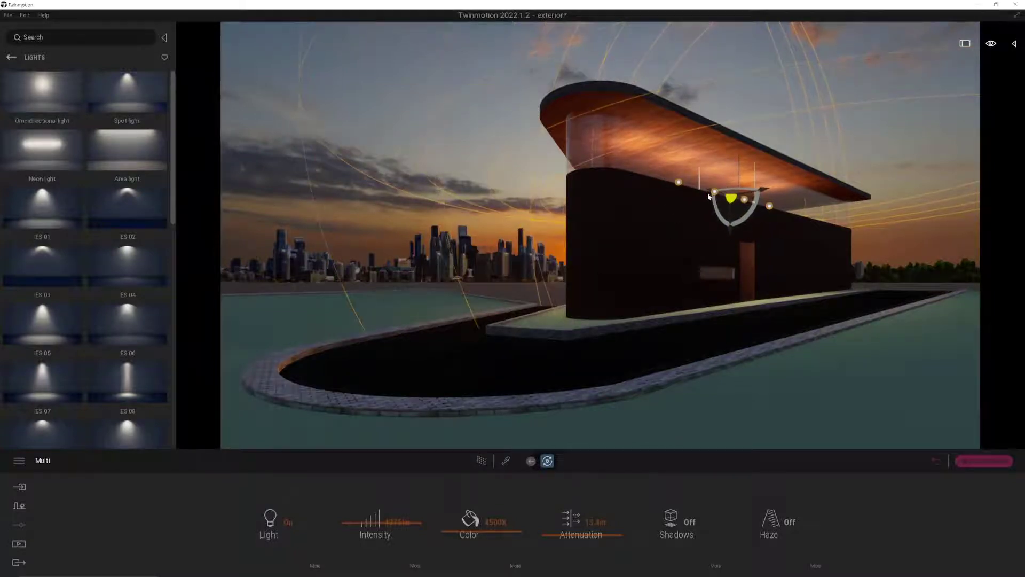
{"action": "key", "text": "Escape"}
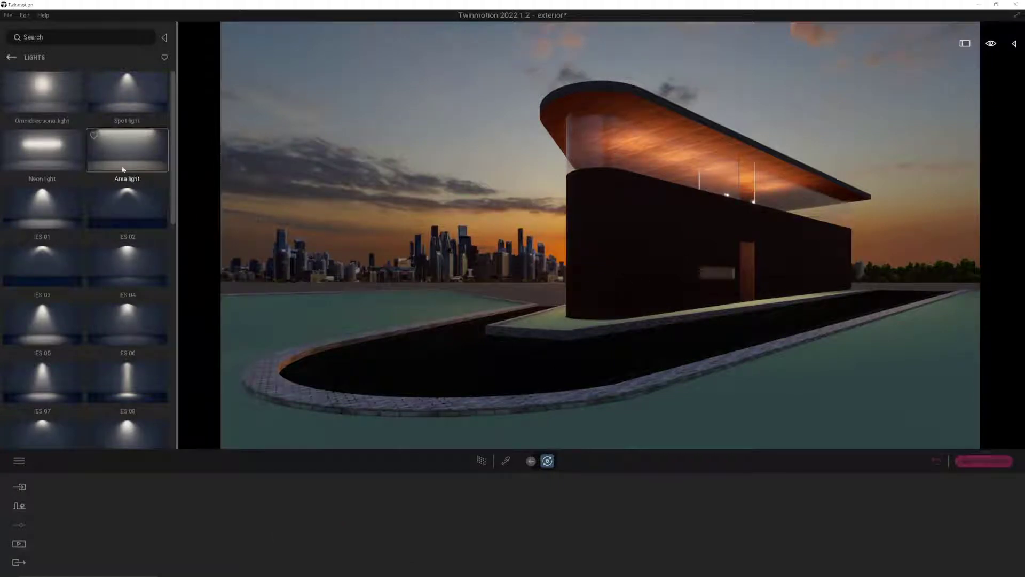
Step: Place an area light beyond the building's far end, enlarge it to about 31.9 m long, raise it above the ground, and save the project
{"action": "left_click_drag", "start_coordinate": [120, 149], "coordinate": [853, 312]}
{"action": "left_click_drag", "start_coordinate": [630, 550], "coordinate": [708, 543]}
{"action": "left_click_drag", "start_coordinate": [547, 551], "coordinate": [547, 531]}
{"action": "left_click_drag", "start_coordinate": [851, 308], "coordinate": [938, 190]}
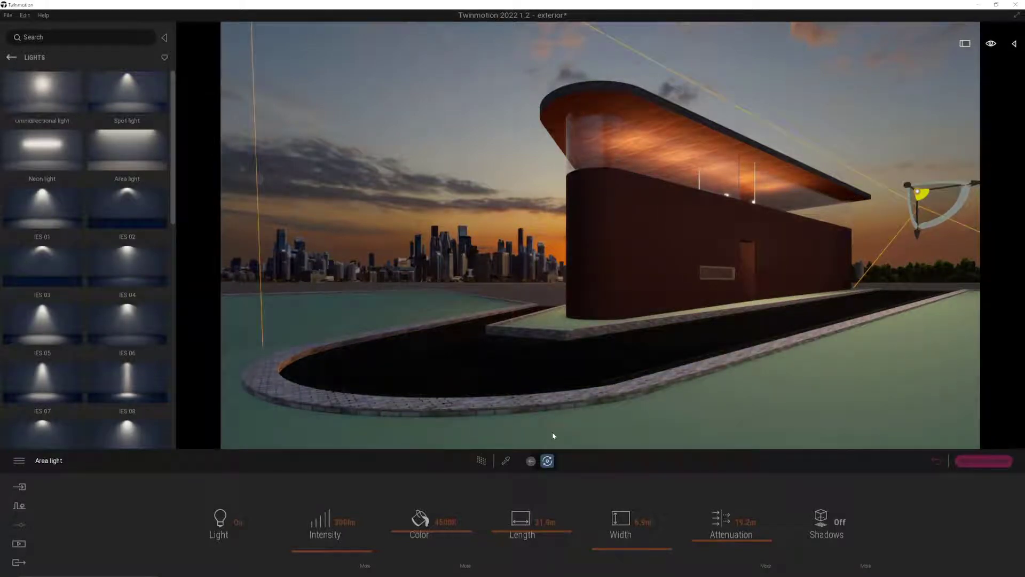
{"action": "key", "text": "ctrl+s"}
Step: Increase the area light's intensity to illuminate the building's facade more strongly
{"action": "left_click", "coordinate": [345, 522]}
{"action": "type", "text": "600"}
{"action": "key", "text": "Return"}
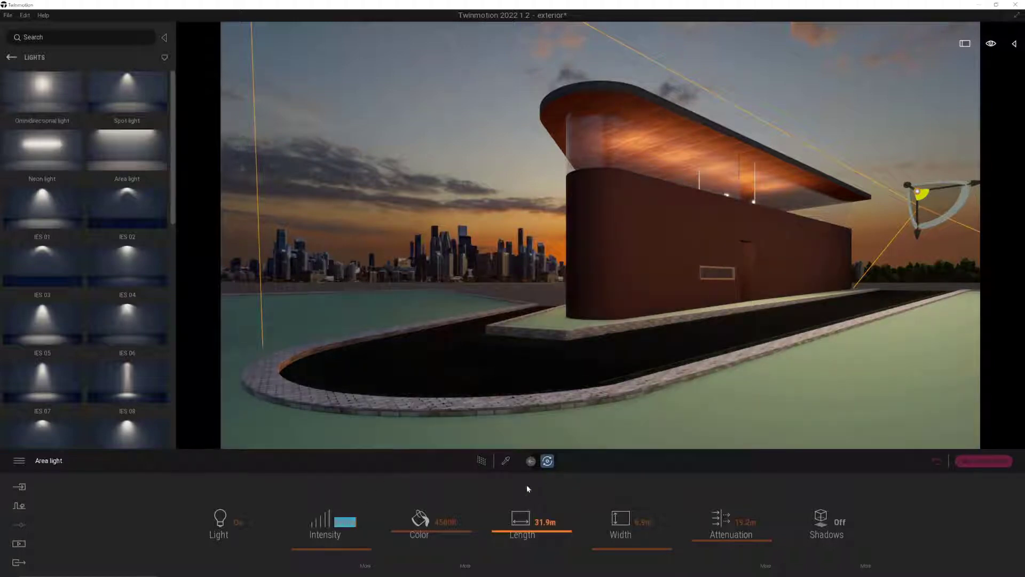
Step: Pick the Clean brick 01 material on the building's wall and set its scale to 9.69
{"action": "left_click", "coordinate": [506, 461]}
{"action": "left_click", "coordinate": [603, 280]}
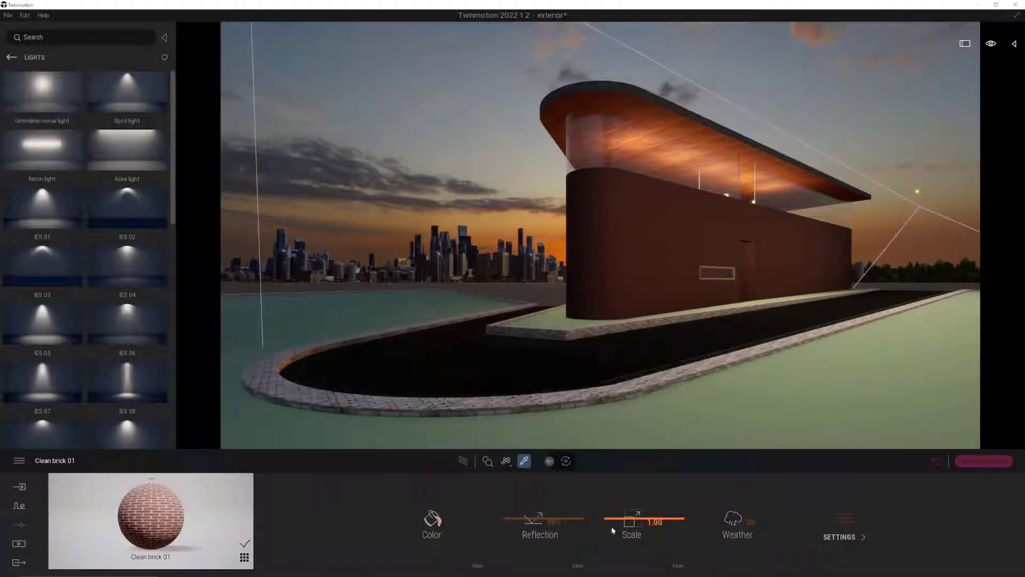
{"action": "left_click_drag", "start_coordinate": [611, 527], "coordinate": [610, 483]}
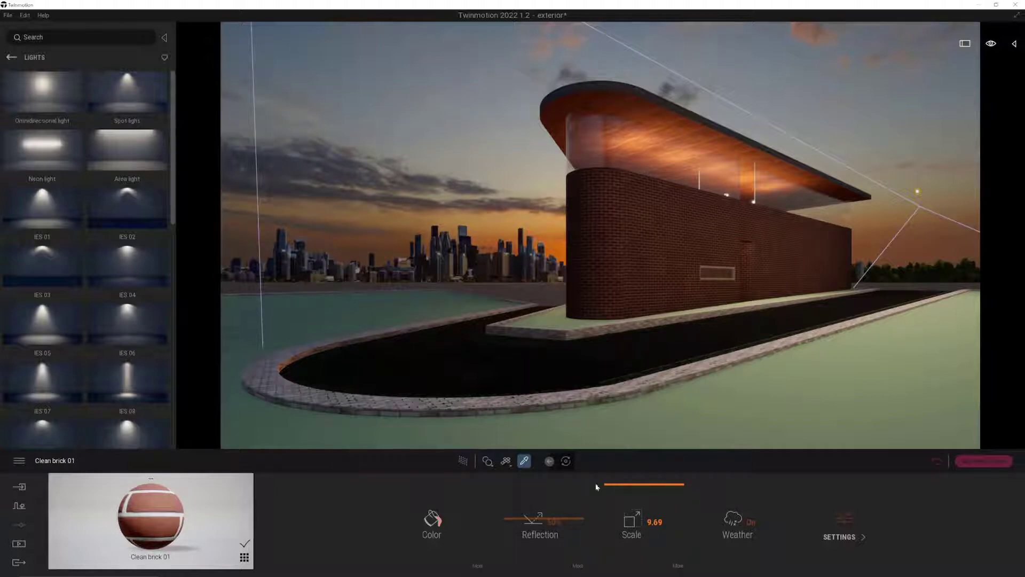
Step: Reframe the camera closer to the brick building, refresh Image1 with this view, and save the project
{"action": "right_click_drag", "start_coordinate": [582, 363], "coordinate": [587, 359]}
{"action": "scroll", "coordinate": [584, 368], "scroll_direction": "up", "scroll_amount": 2}
{"action": "middle_click_drag", "start_coordinate": [585, 370], "coordinate": [586, 364]}
{"action": "right_click_drag", "start_coordinate": [586, 371], "coordinate": [577, 382]}
{"action": "scroll", "coordinate": [593, 362], "scroll_direction": "up", "scroll_amount": 3}
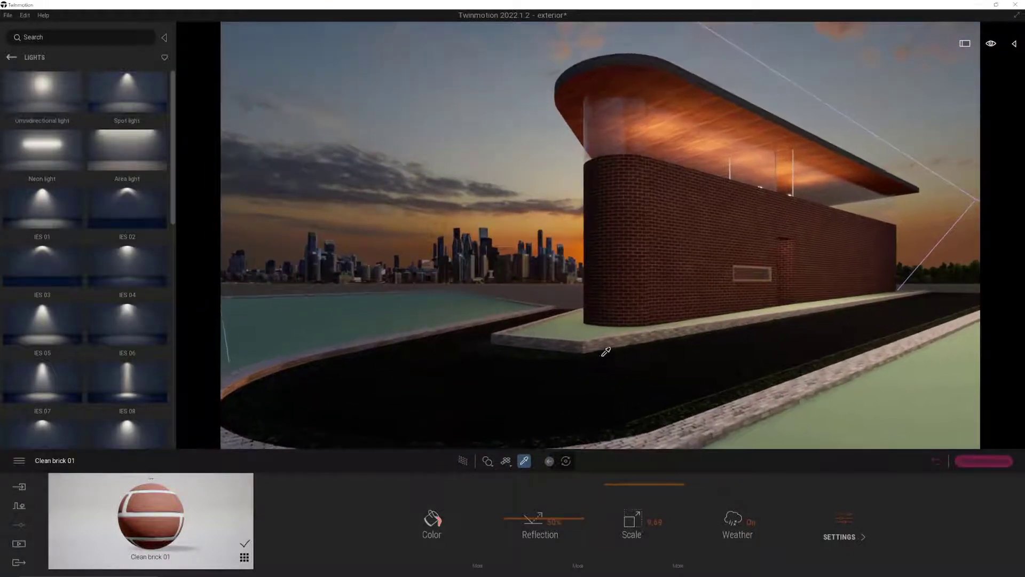
{"action": "right_click_drag", "start_coordinate": [605, 353], "coordinate": [627, 362]}
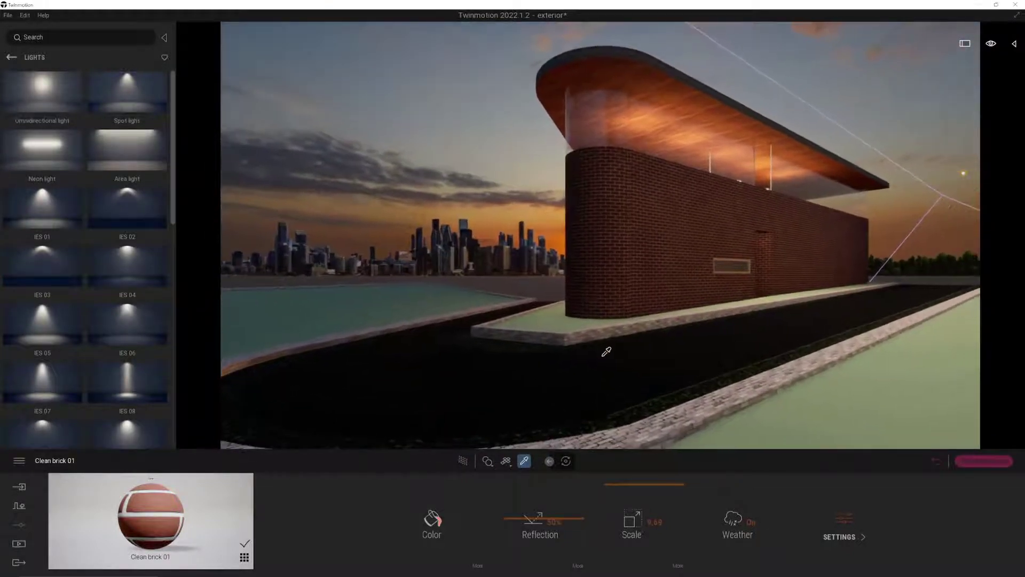
{"action": "left_click", "coordinate": [936, 460]}
{"action": "left_click", "coordinate": [181, 480]}
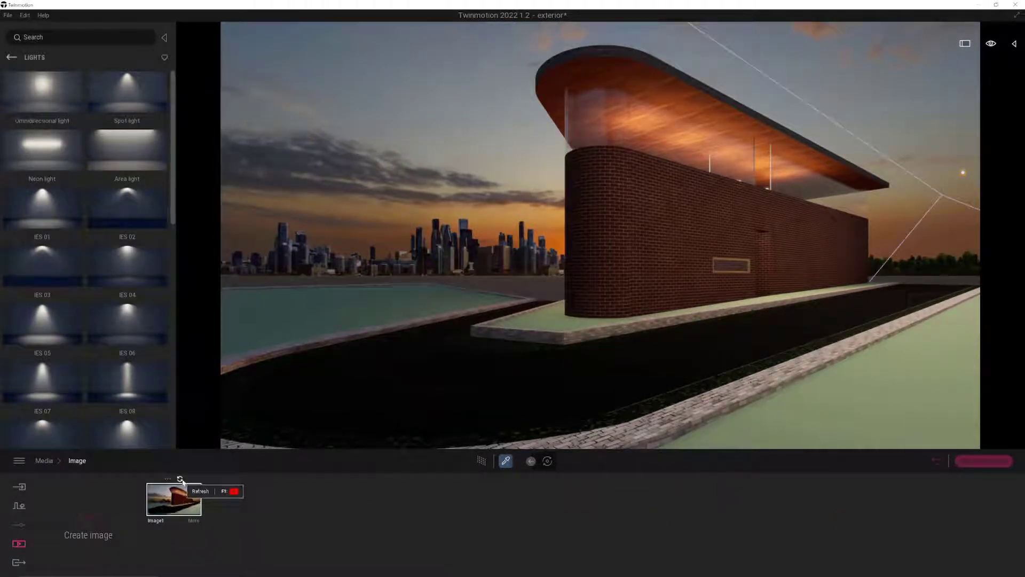
{"action": "key", "text": "ctrl+s"}
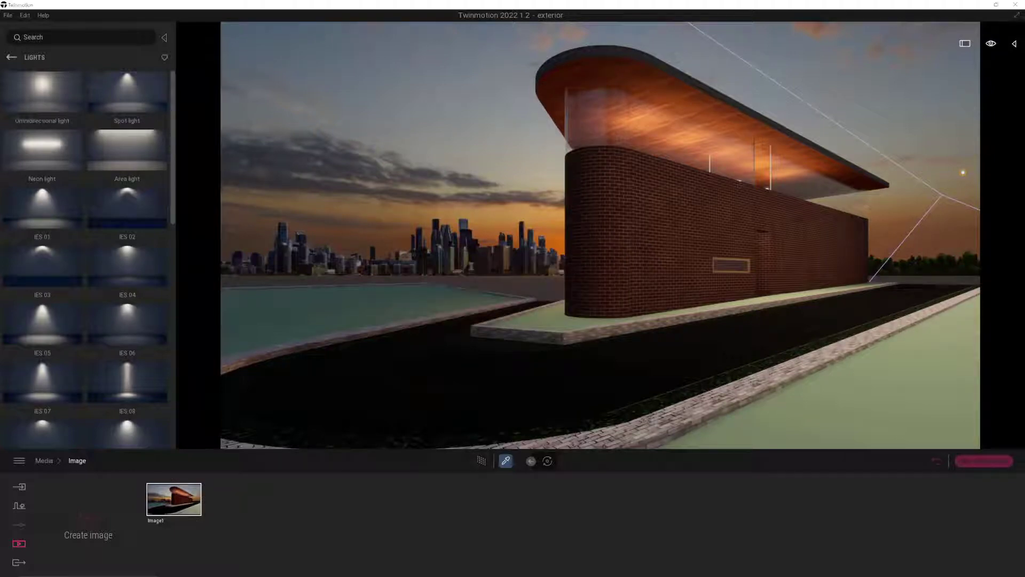
Step: Place Indian Sandalwood trees on the lawns behind the building's curved end and beside its far end
{"action": "left_click", "coordinate": [11, 57]}
{"action": "left_click", "coordinate": [115, 102]}
{"action": "left_click", "coordinate": [117, 97]}
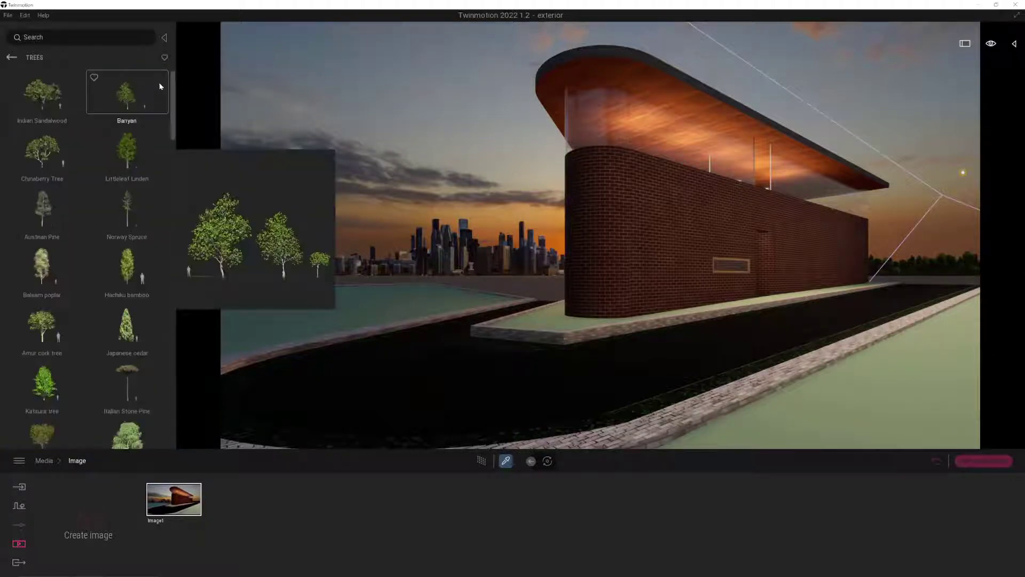
{"action": "mouse_move", "coordinate": [66, 101]}
{"action": "left_mouse_down"}
{"action": "mouse_move", "coordinate": [354, 222]}
{"action": "mouse_move", "coordinate": [489, 305]}
{"action": "mouse_move", "coordinate": [508, 305]}
{"action": "left_mouse_up"}
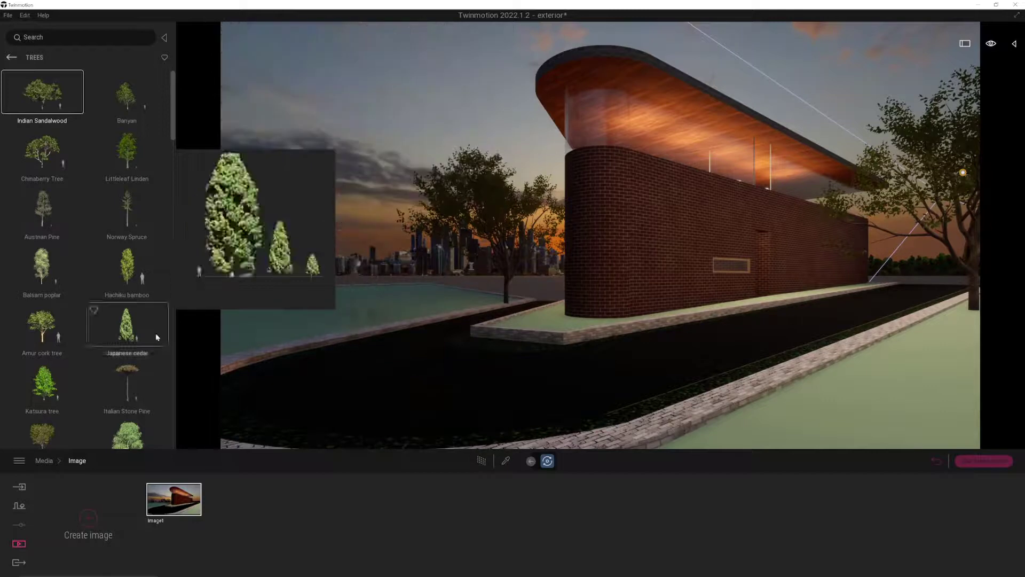
Step: Plant a Chinaberry Tree and an Amur cork tree on the lawn along the outer edge of the curved road
{"action": "left_click", "coordinate": [53, 164]}
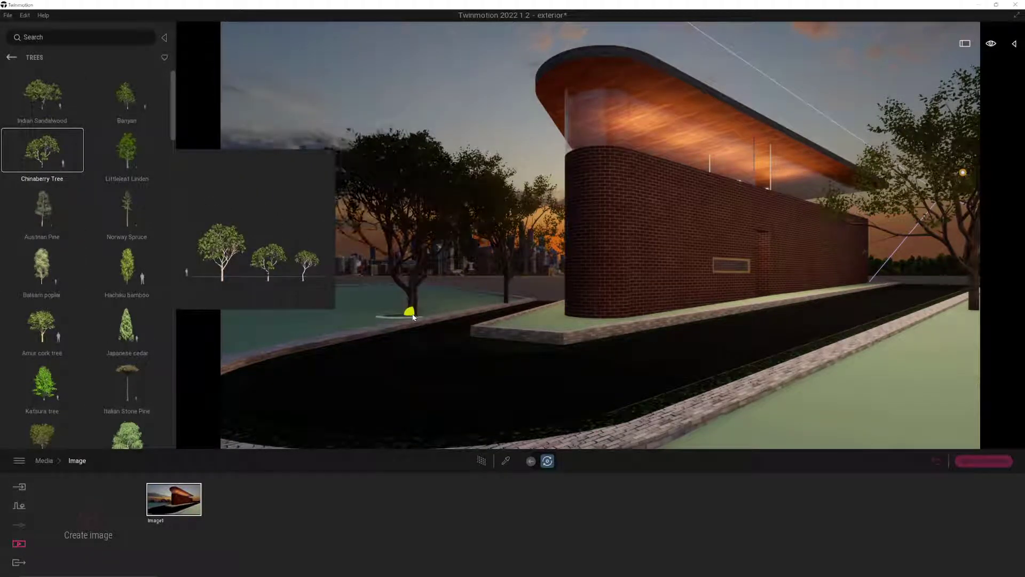
{"action": "left_click", "coordinate": [413, 317]}
{"action": "right_click_drag", "start_coordinate": [485, 298], "coordinate": [304, 342]}
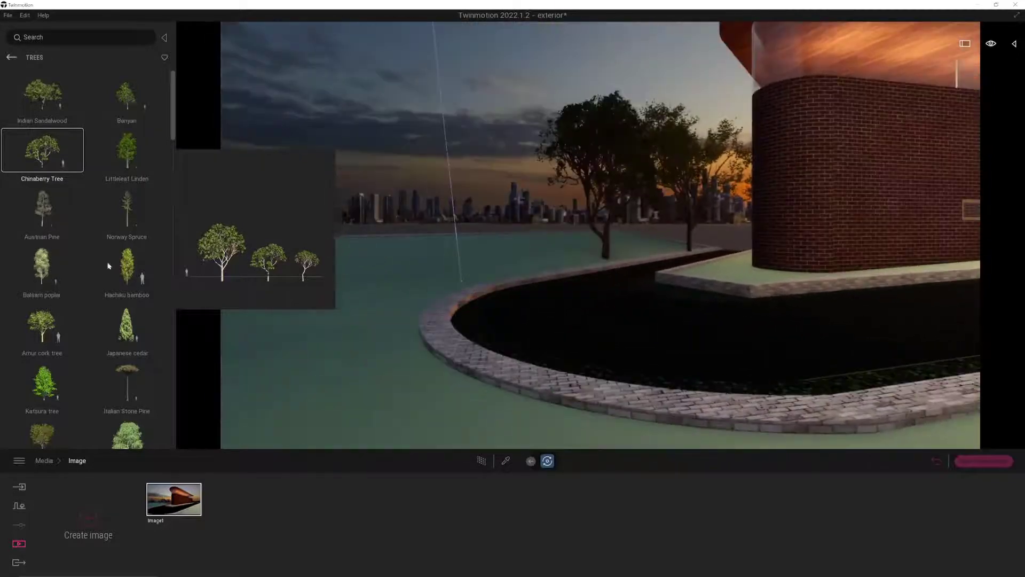
{"action": "left_click", "coordinate": [47, 316]}
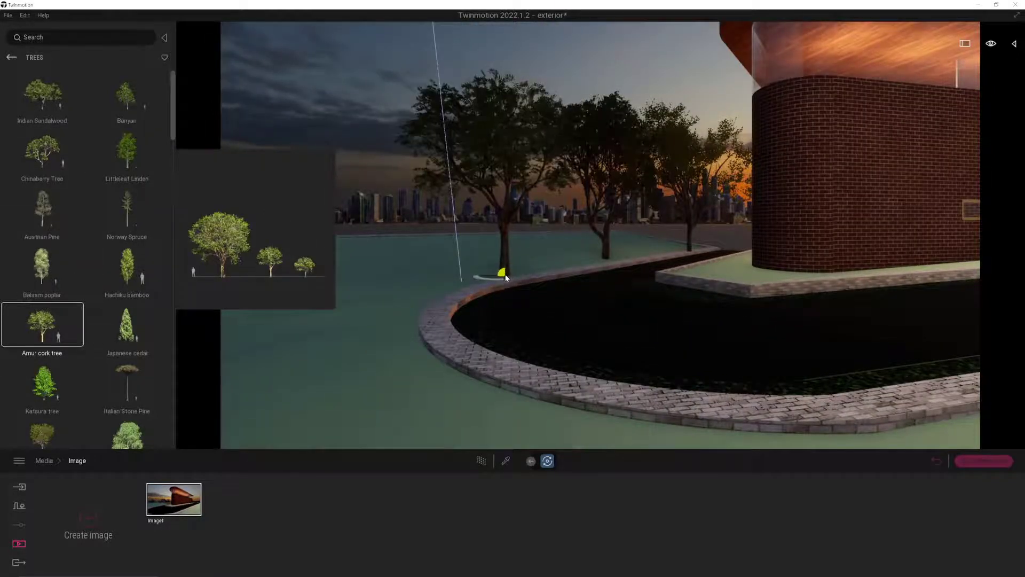
{"action": "left_click_drag", "start_coordinate": [506, 278], "coordinate": [136, 152]}
Step: Add an Indian Sandalwood tree in the foreground to frame the view, and shift the area light slightly
{"action": "left_click_drag", "start_coordinate": [57, 154], "coordinate": [133, 164]}
{"action": "left_click_drag", "start_coordinate": [42, 93], "coordinate": [416, 382]}
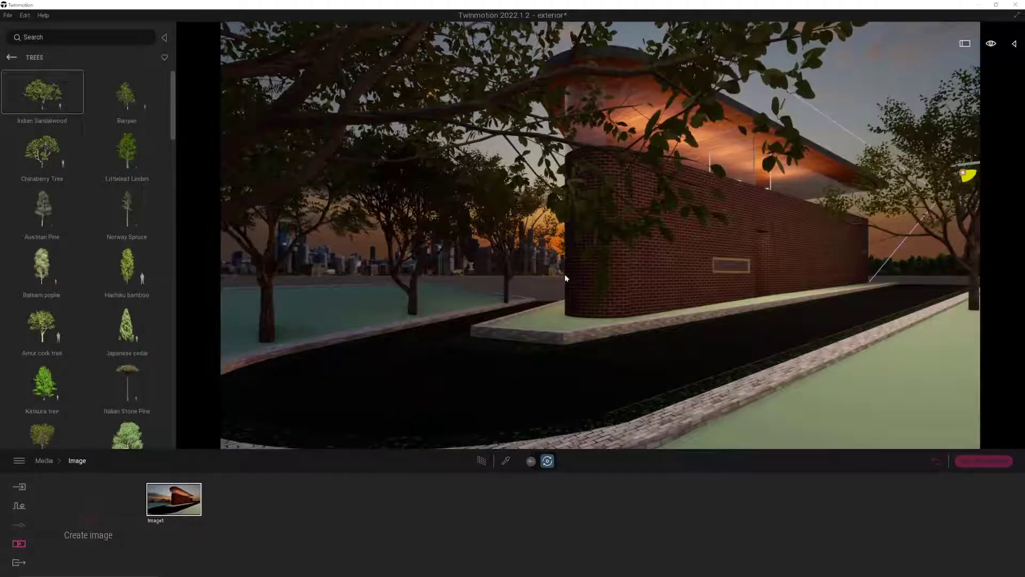
{"action": "left_click_drag", "start_coordinate": [958, 170], "coordinate": [889, 190]}
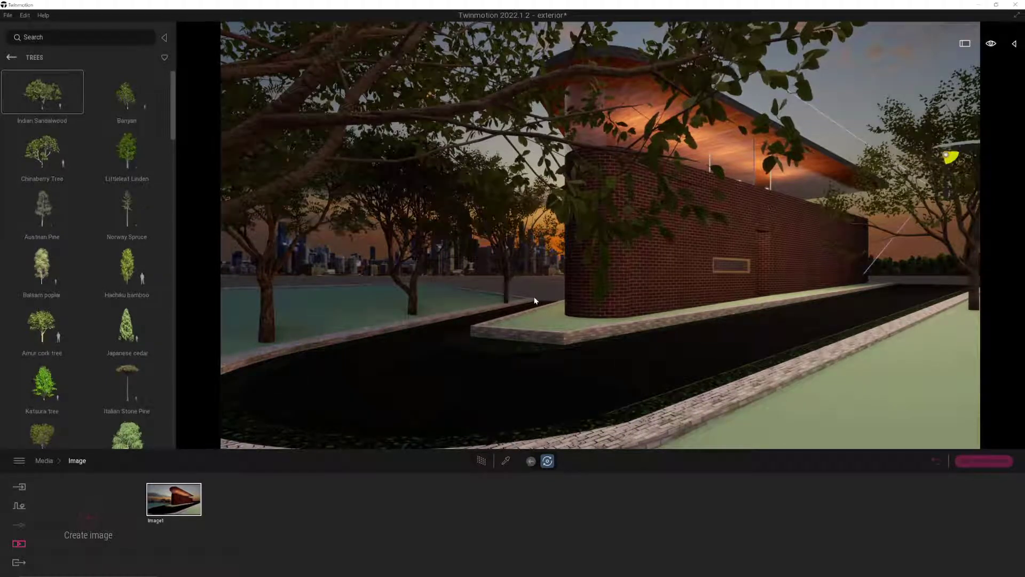
Step: Move the foreground Indian Sandalwood tree closer to the road's curved kerb and return to the Image1 view
{"action": "key", "text": "s"}
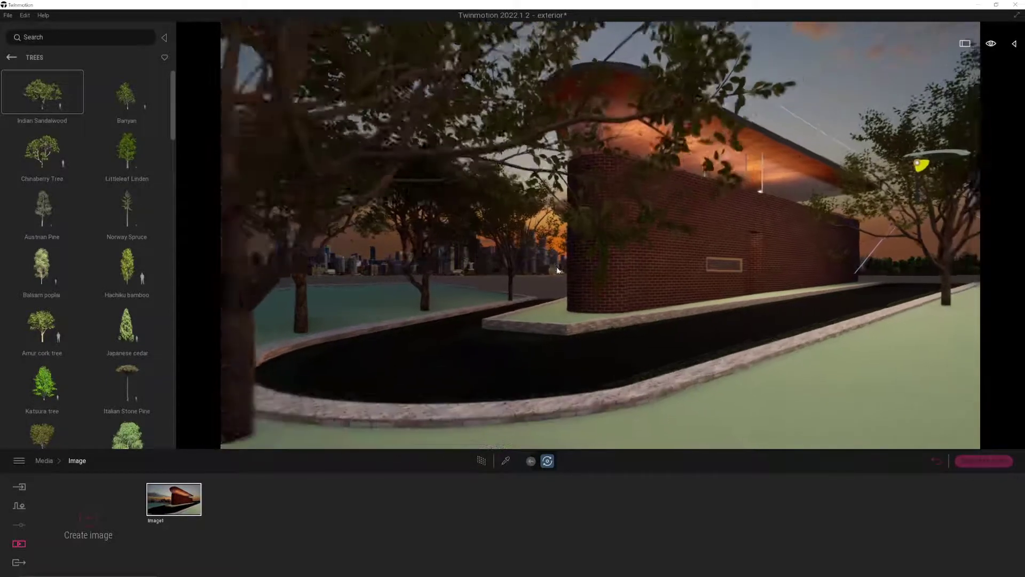
{"action": "left_click", "coordinate": [315, 369]}
{"action": "left_click_drag", "start_coordinate": [289, 411], "coordinate": [273, 381]}
{"action": "left_click", "coordinate": [935, 461]}
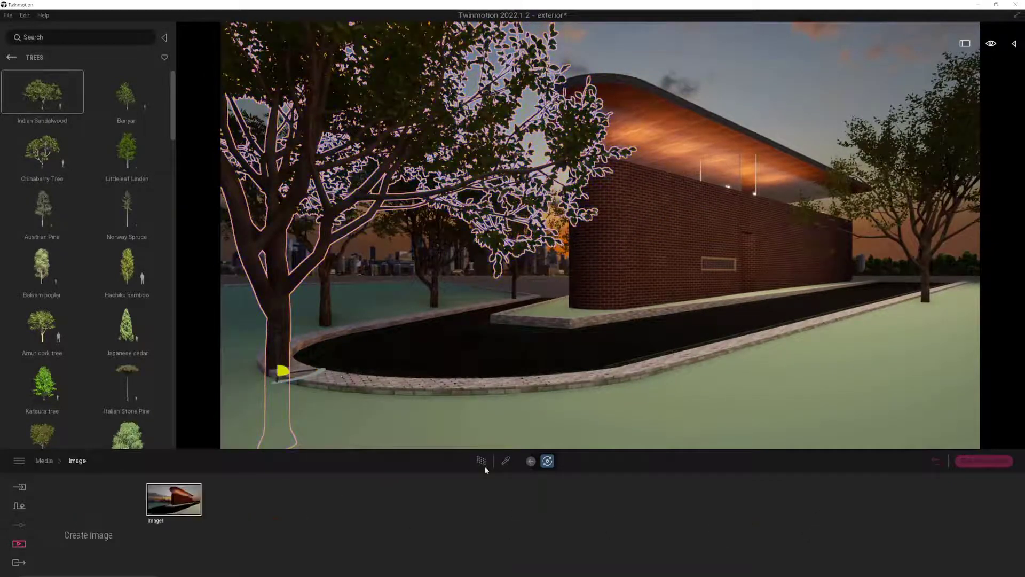
{"action": "left_click", "coordinate": [178, 480]}
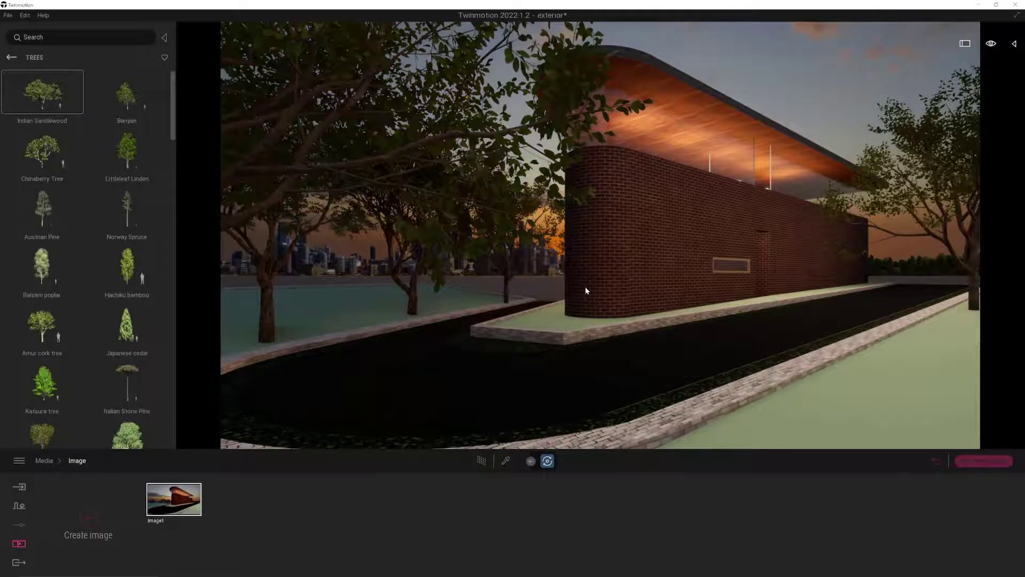
Step: Shift the foreground Indian Sandalwood tree slightly outward beside the curved kerb
{"action": "middle_click_drag", "start_coordinate": [586, 289], "coordinate": [579, 281]}
{"action": "scroll", "coordinate": [623, 293], "scroll_direction": "down", "scroll_amount": 3}
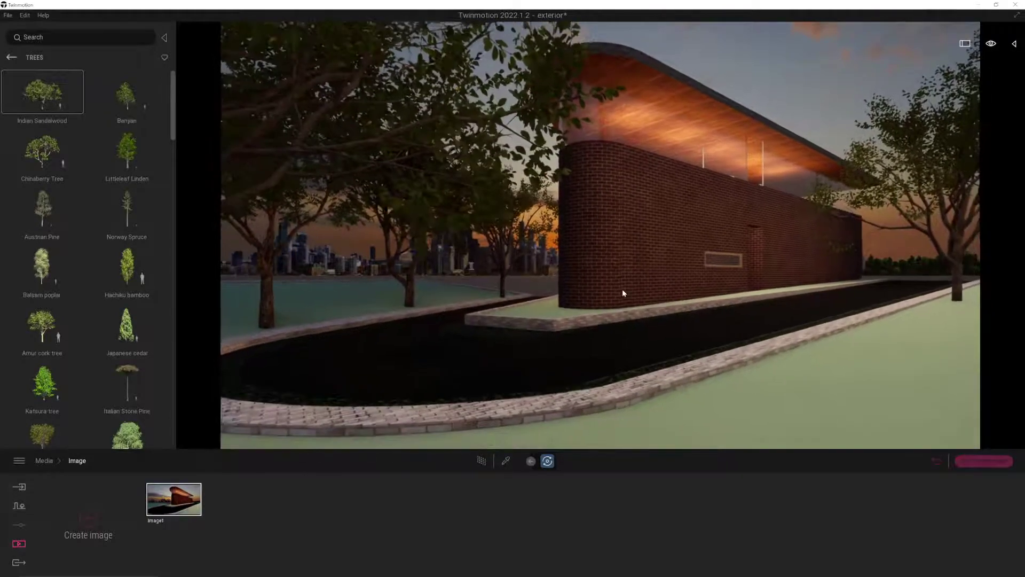
{"action": "right_click_drag", "start_coordinate": [622, 294], "coordinate": [665, 286]}
{"action": "scroll", "coordinate": [645, 289], "scroll_direction": "down", "scroll_amount": 1}
{"action": "left_click", "coordinate": [240, 364]}
{"action": "left_click_drag", "start_coordinate": [242, 367], "coordinate": [231, 383]}
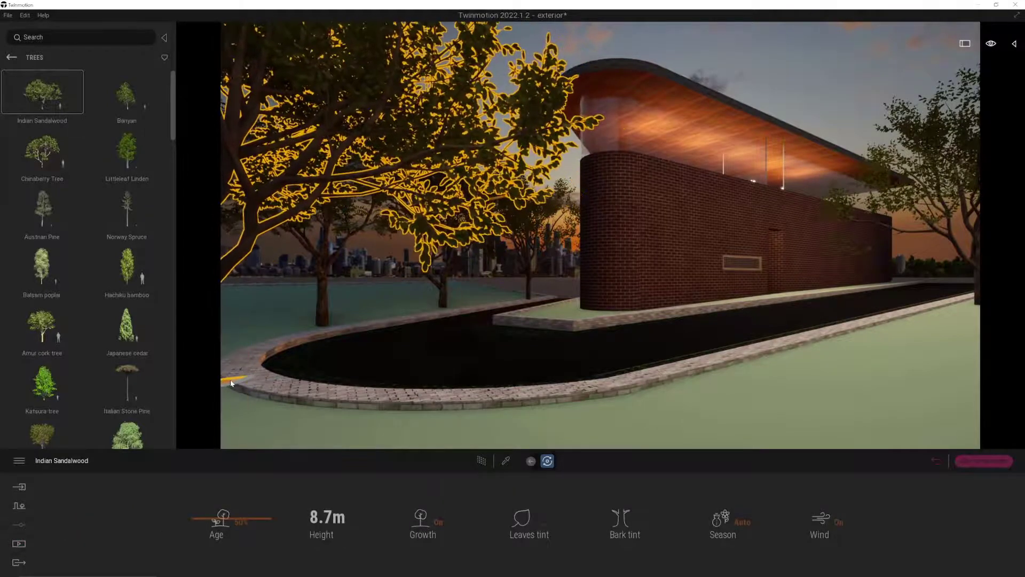
{"action": "left_click", "coordinate": [357, 360]}
Step: Apply the Grass 2 ground material to the lawns around the road and building, and open its additional settings
{"action": "left_click", "coordinate": [11, 57]}
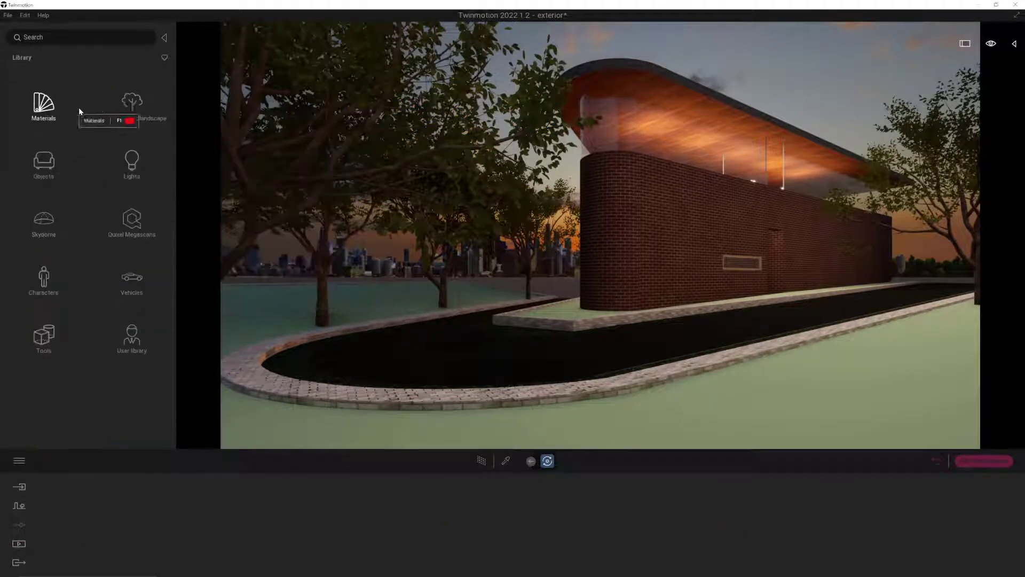
{"action": "left_click", "coordinate": [44, 104]}
{"action": "left_click", "coordinate": [43, 275]}
{"action": "left_click", "coordinate": [125, 111]}
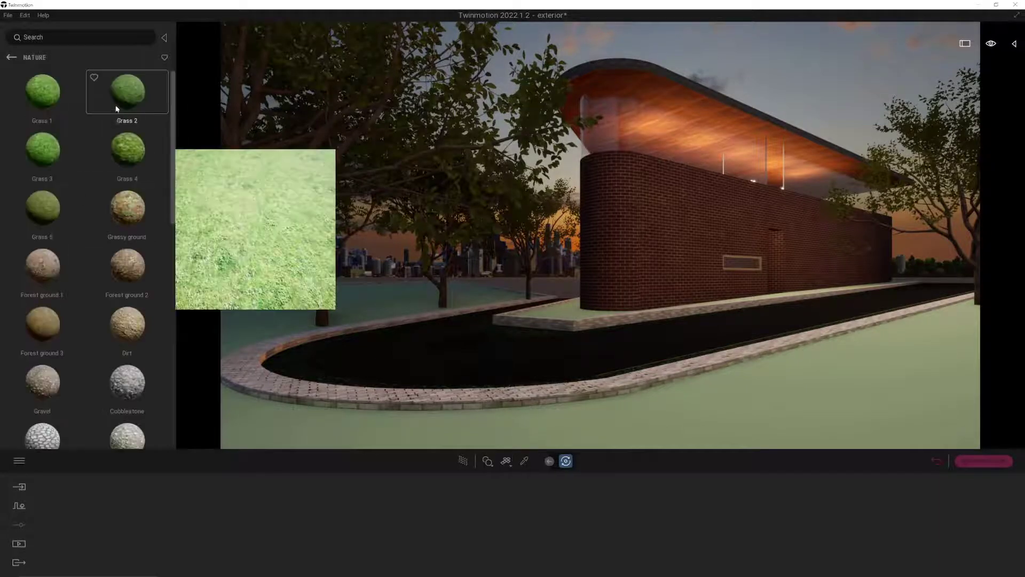
{"action": "left_click_drag", "start_coordinate": [114, 105], "coordinate": [235, 427]}
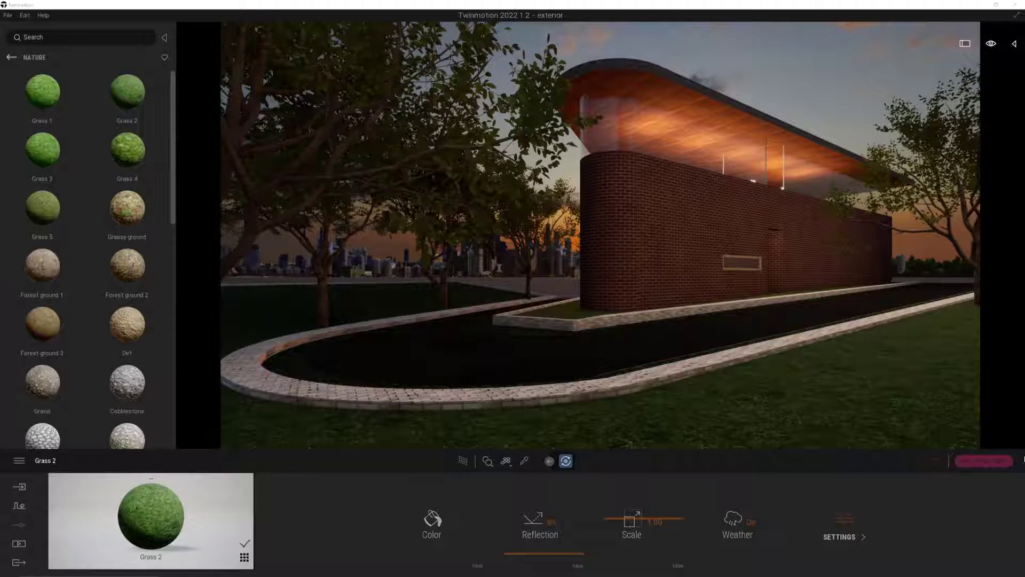
{"action": "left_click", "coordinate": [809, 507]}
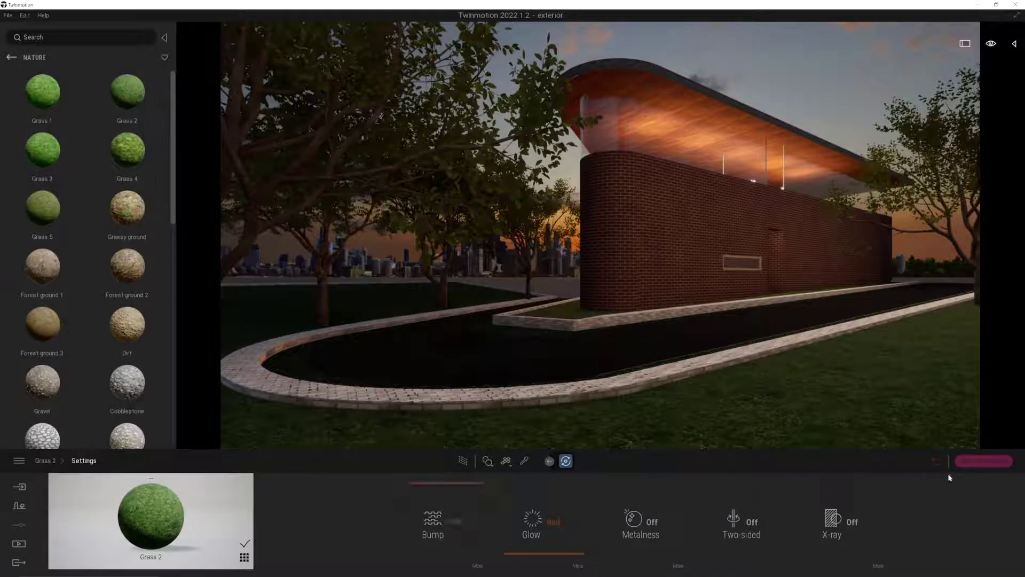
{"action": "left_click", "coordinate": [933, 462]}
Step: Adjust the time of day in Image1's location settings and look over its lighting settings
{"action": "left_click", "coordinate": [189, 521]}
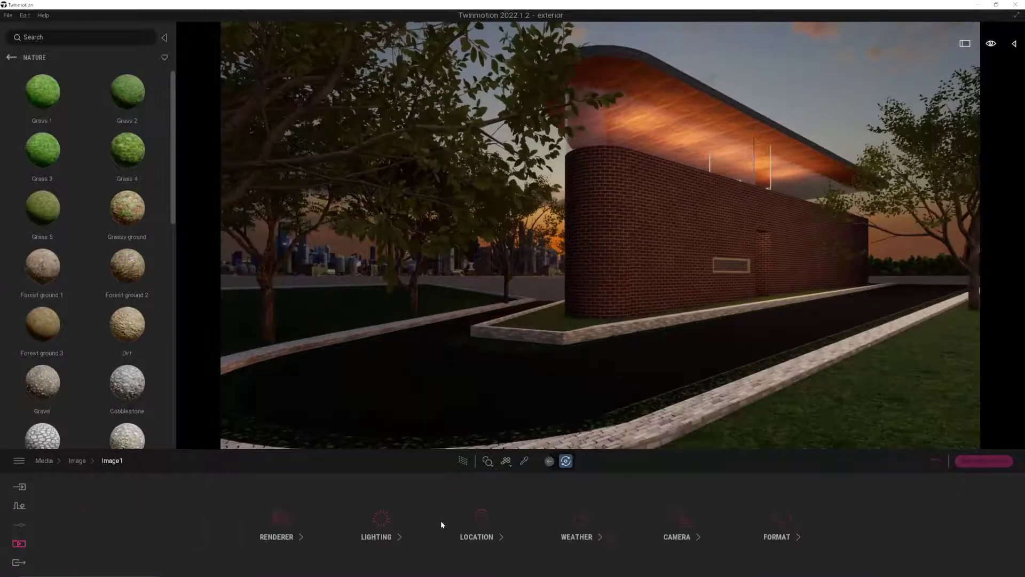
{"action": "left_click", "coordinate": [473, 521]}
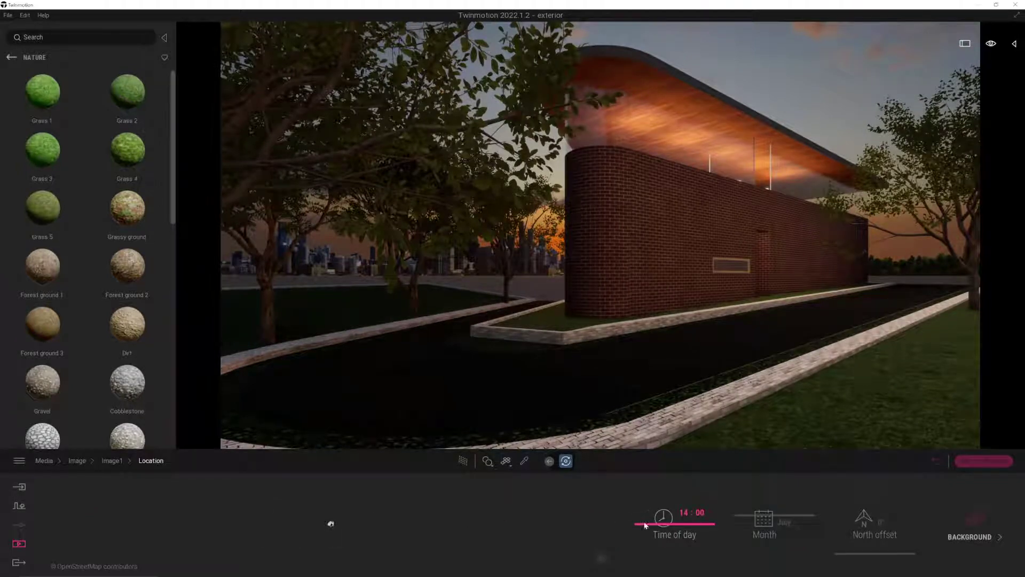
{"action": "left_click_drag", "start_coordinate": [645, 526], "coordinate": [658, 517]}
{"action": "left_click", "coordinate": [113, 462]}
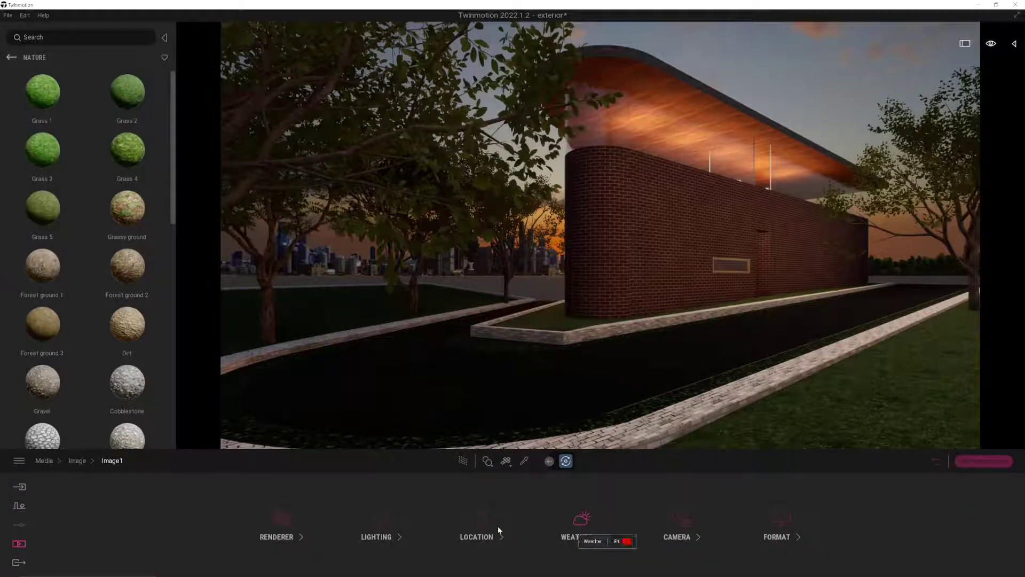
{"action": "left_click", "coordinate": [385, 526]}
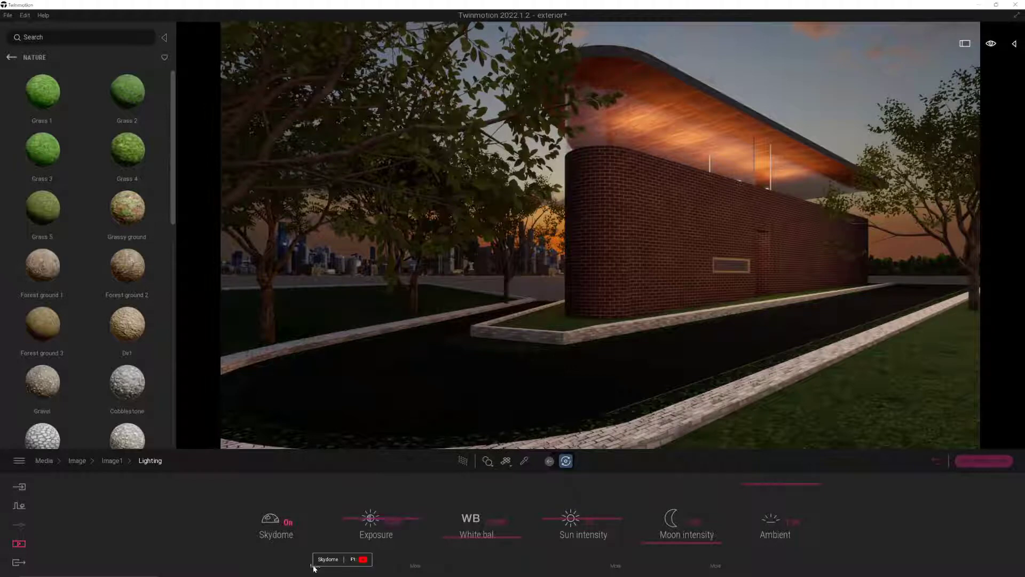
{"action": "left_click", "coordinate": [113, 461]}
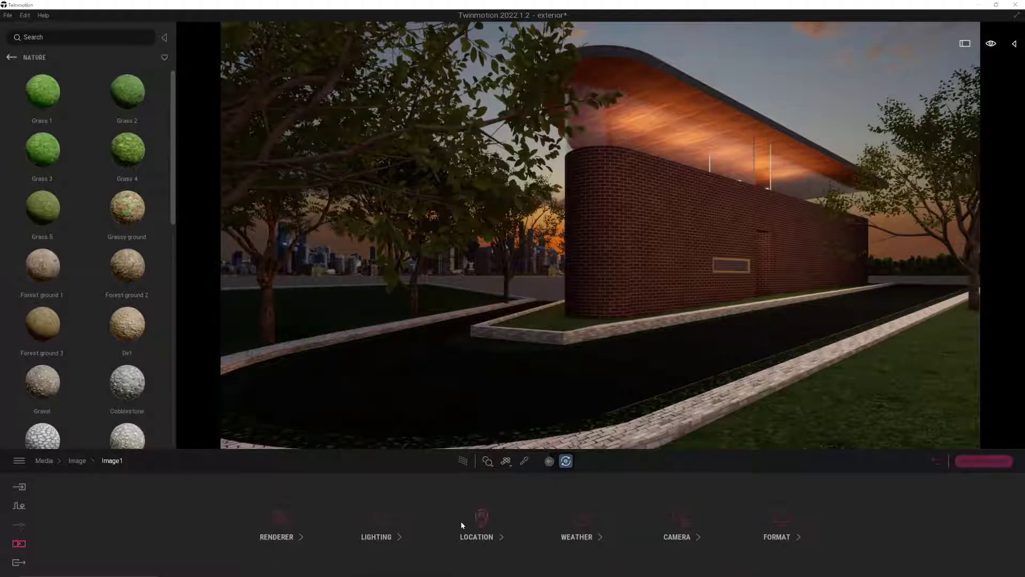
Step: Try the Town, Countryside, Waterfront and Bay backgrounds for Image1, and settle on Mountains with its rotation adjusted
{"action": "left_click", "coordinate": [481, 520]}
{"action": "left_click", "coordinate": [979, 516]}
{"action": "left_click", "coordinate": [477, 517]}
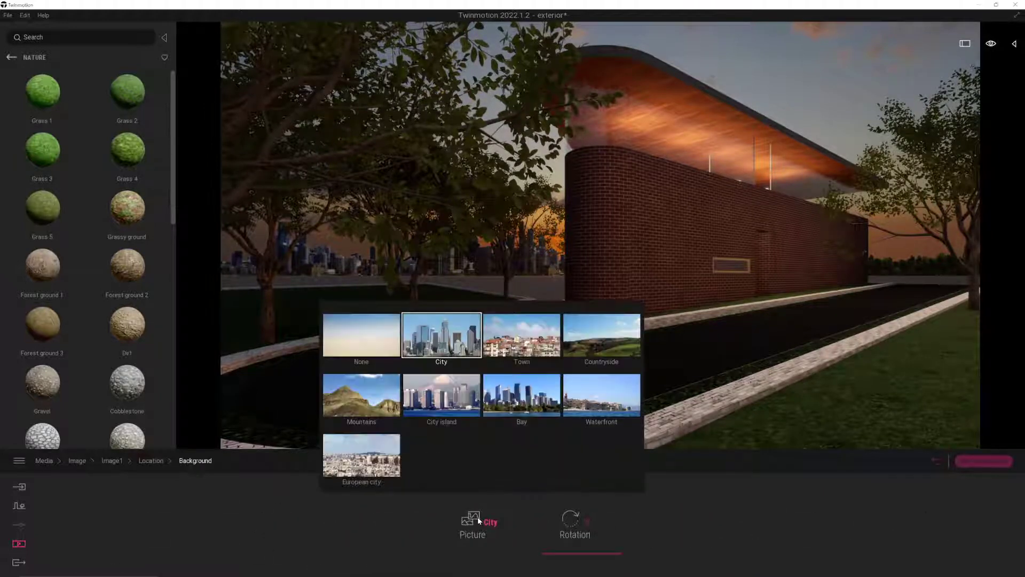
{"action": "left_click", "coordinate": [523, 343]}
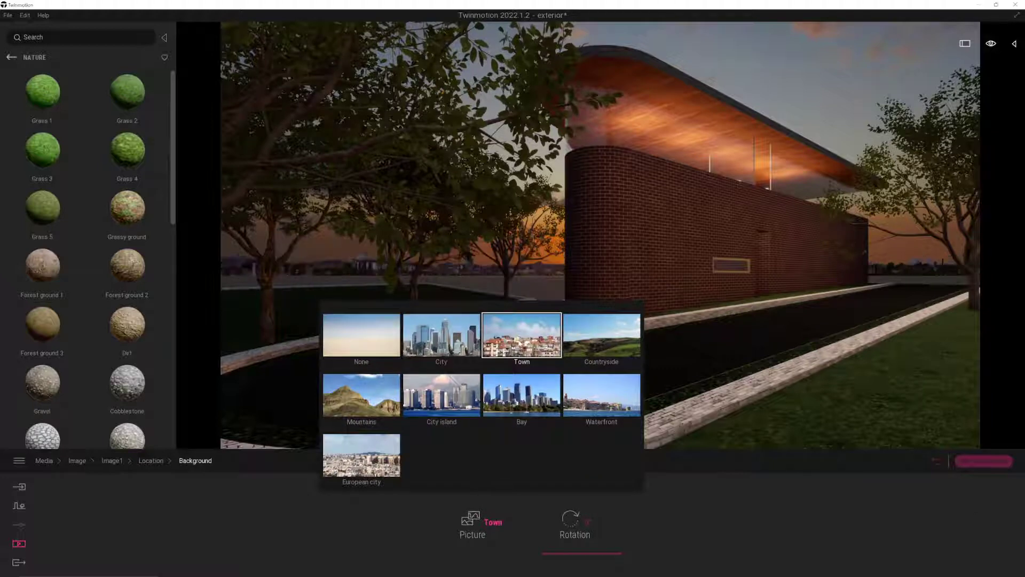
{"action": "left_click", "coordinate": [587, 351]}
{"action": "left_click", "coordinate": [602, 396]}
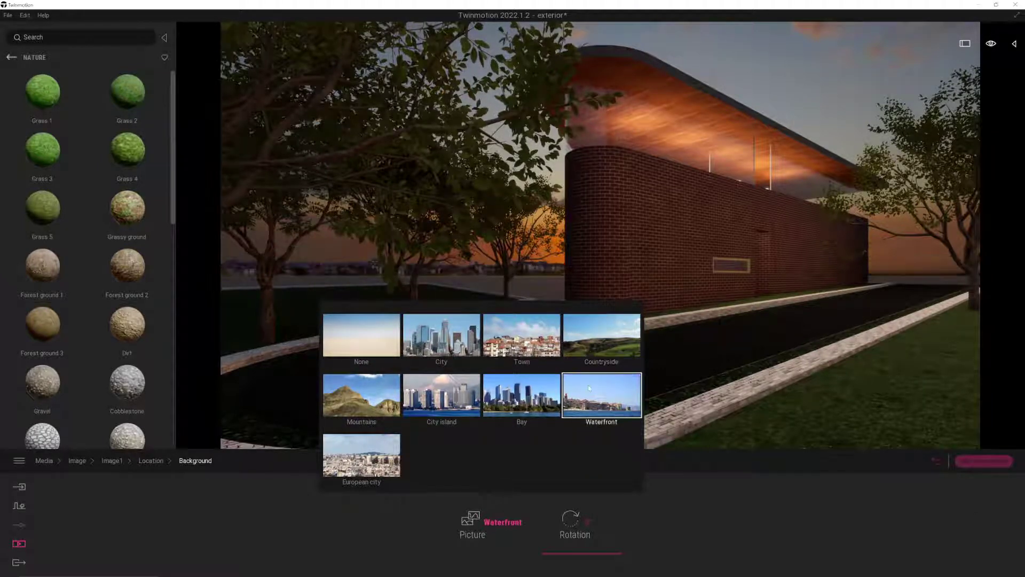
{"action": "left_click", "coordinate": [547, 403]}
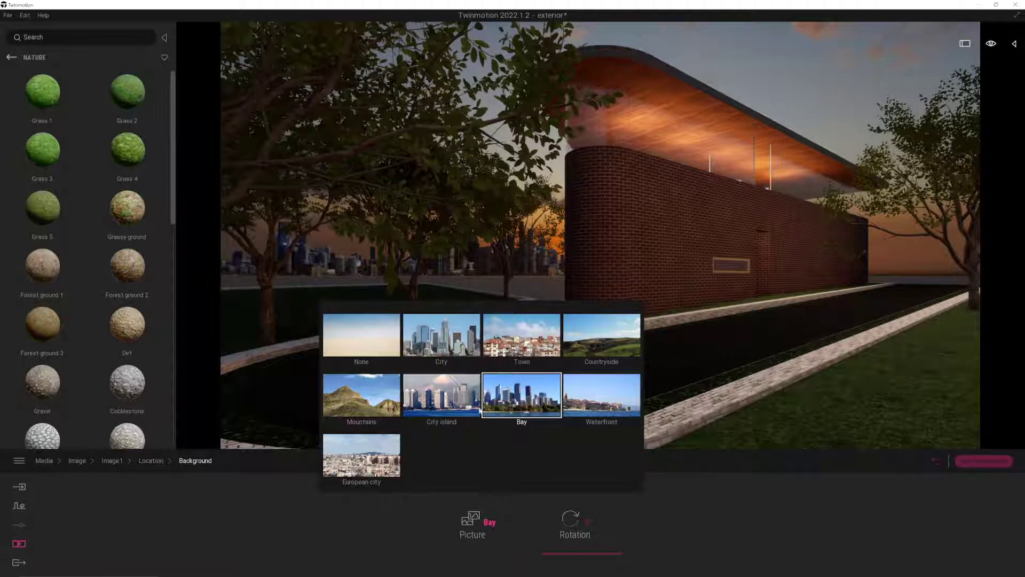
{"action": "left_click", "coordinate": [388, 413]}
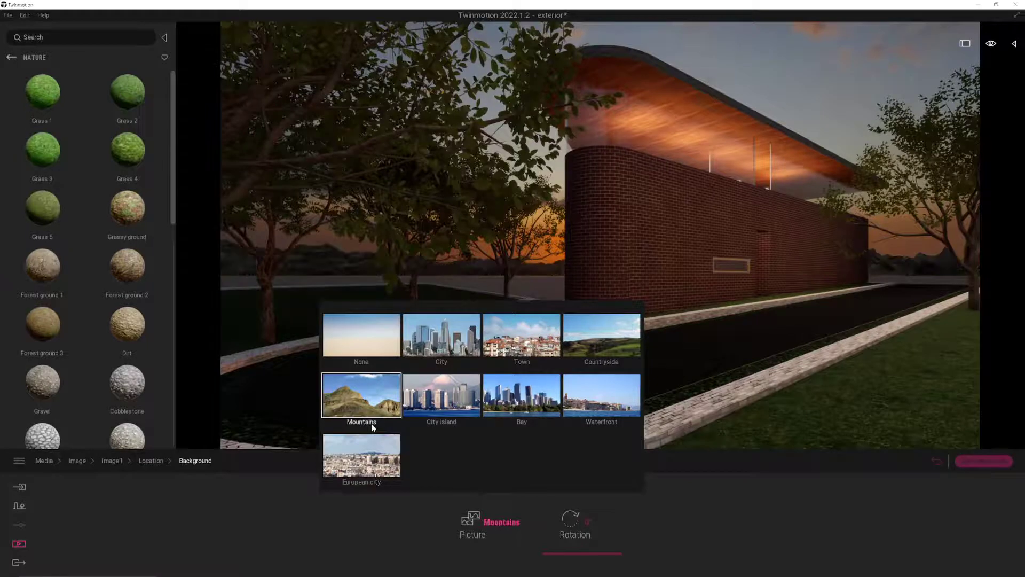
{"action": "left_click_drag", "start_coordinate": [588, 552], "coordinate": [586, 521]}
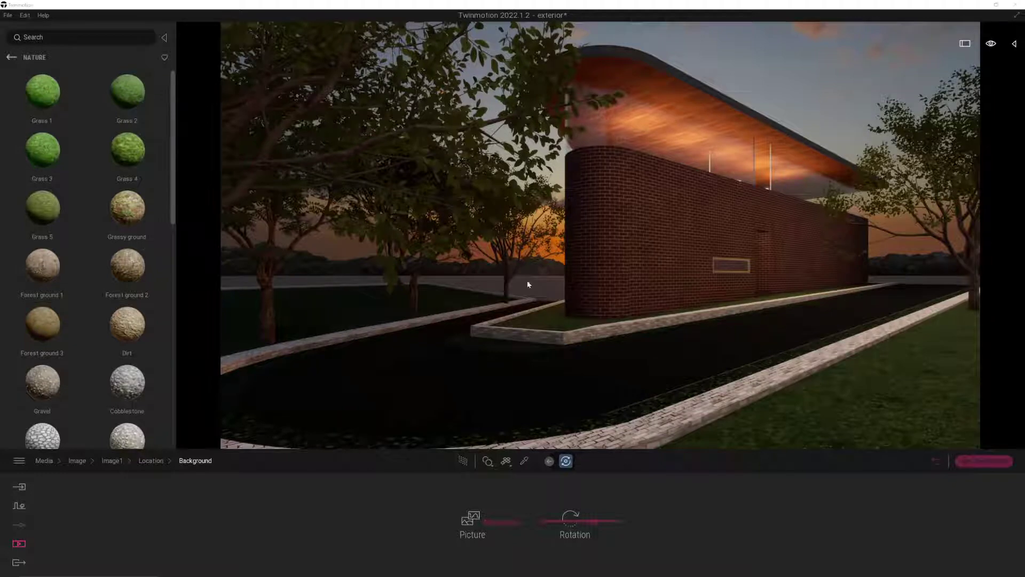
Step: Move the Amur cork tree and the foreground Indian Sandalwood farther back along the curved kerb, and return to the Image1 view
{"action": "left_click", "coordinate": [267, 333]}
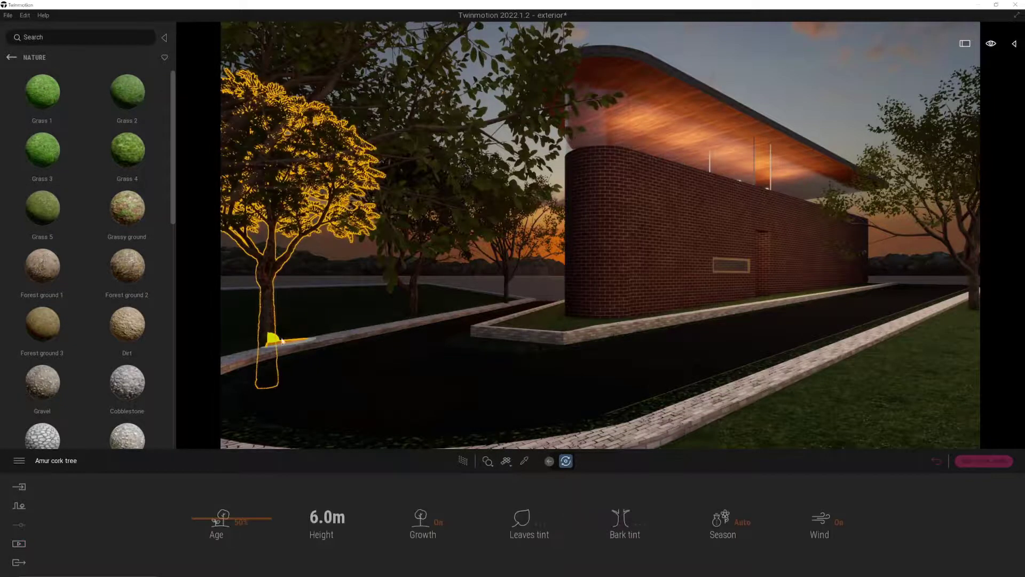
{"action": "left_click_drag", "start_coordinate": [272, 336], "coordinate": [313, 327]}
{"action": "left_click", "coordinate": [417, 251]}
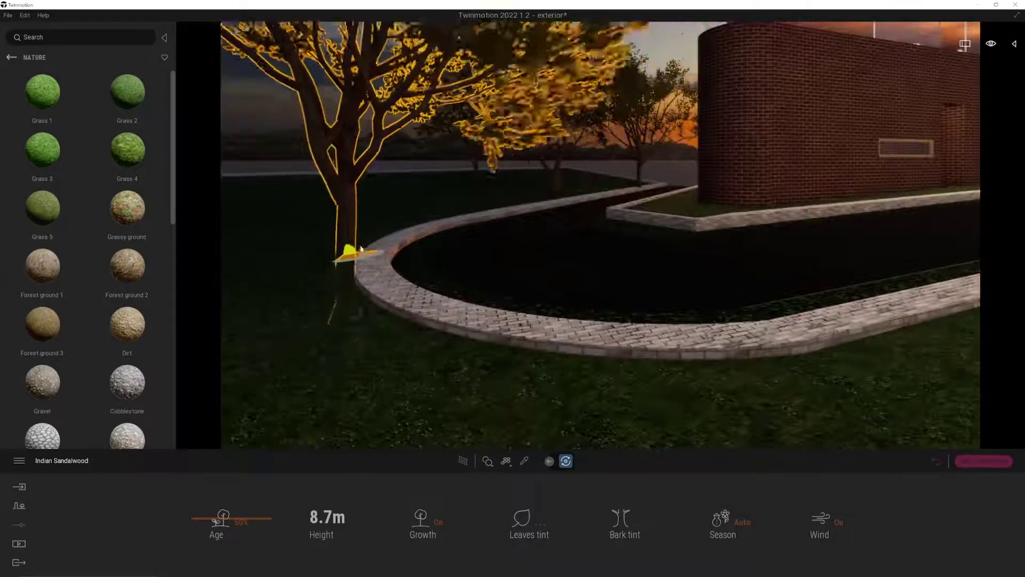
{"action": "left_click_drag", "start_coordinate": [366, 228], "coordinate": [377, 227]}
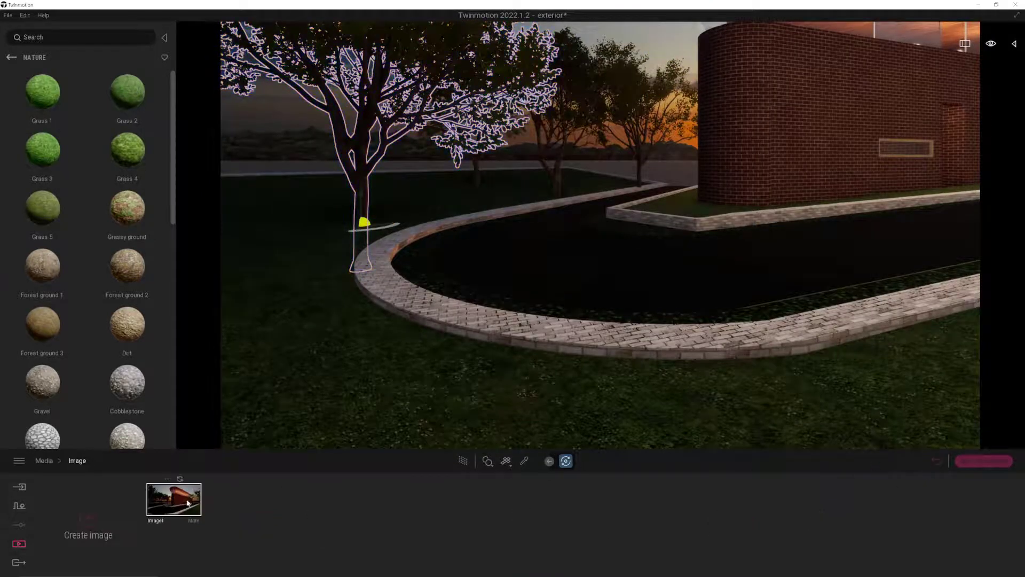
{"action": "left_click", "coordinate": [187, 502]}
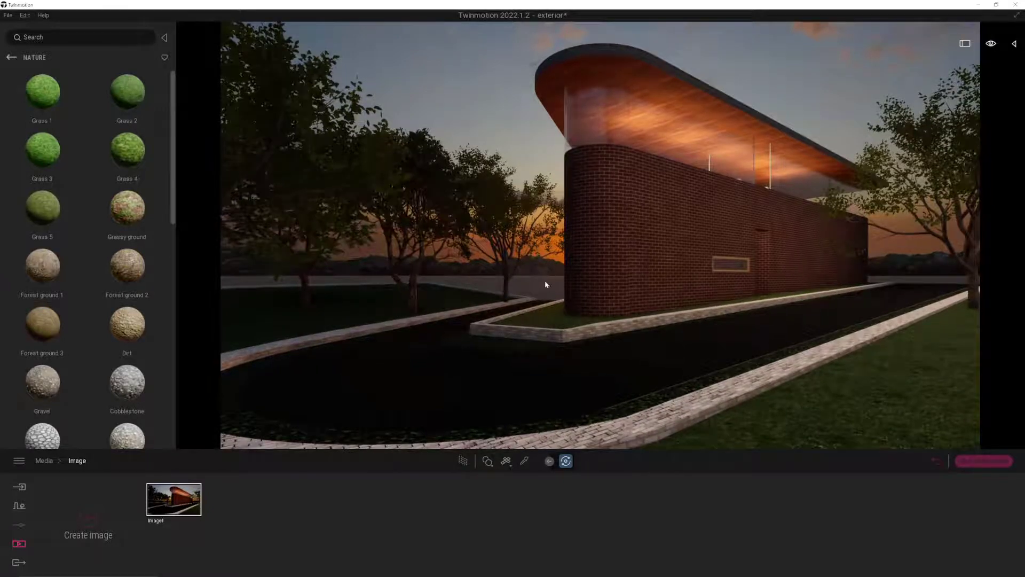
Step: Apply the man-made Slate cobblestone material to the strip edging the road
{"action": "left_click", "coordinate": [14, 59]}
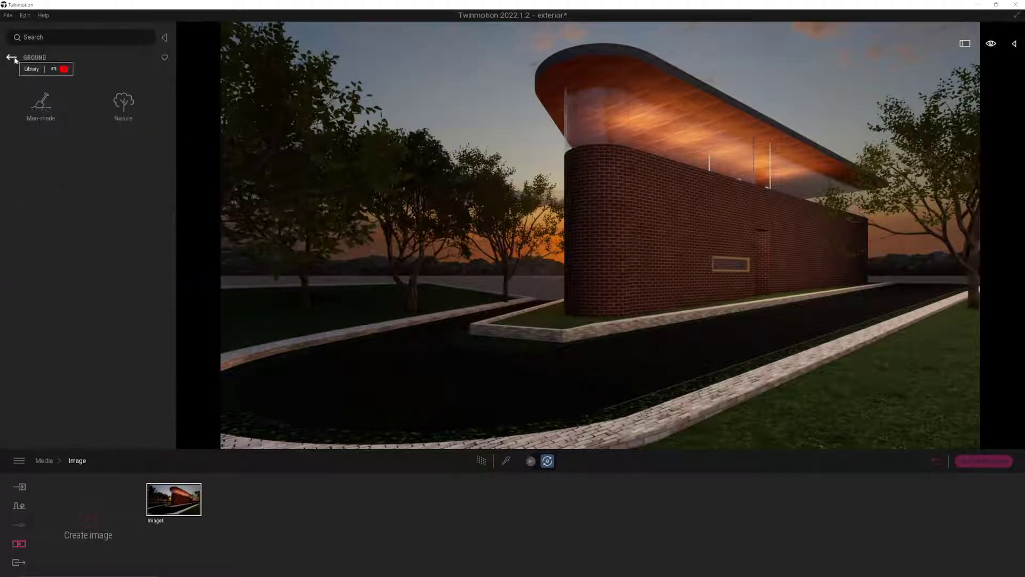
{"action": "left_click", "coordinate": [40, 103]}
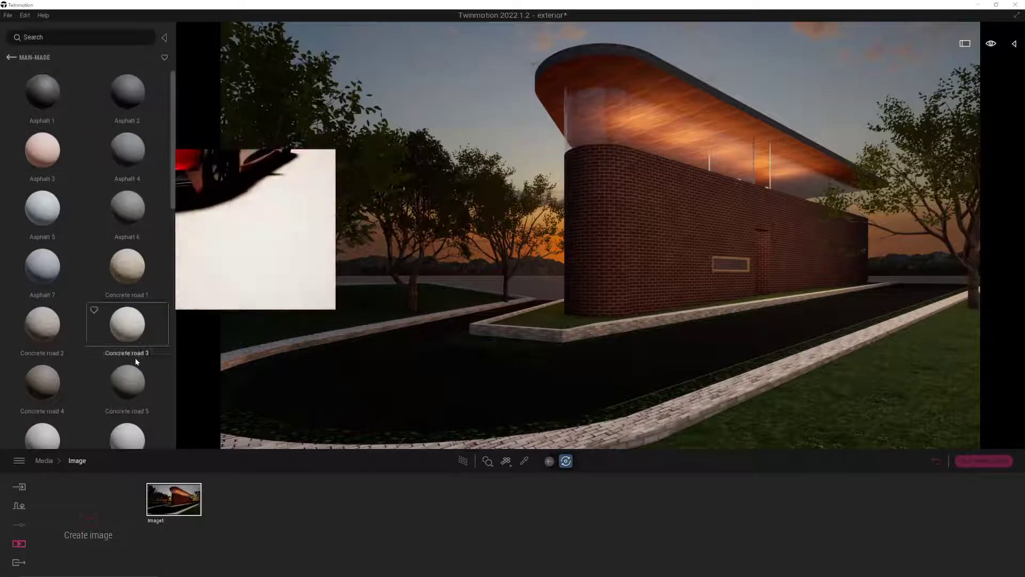
{"action": "scroll", "coordinate": [131, 379], "scroll_direction": "down", "scroll_amount": 2}
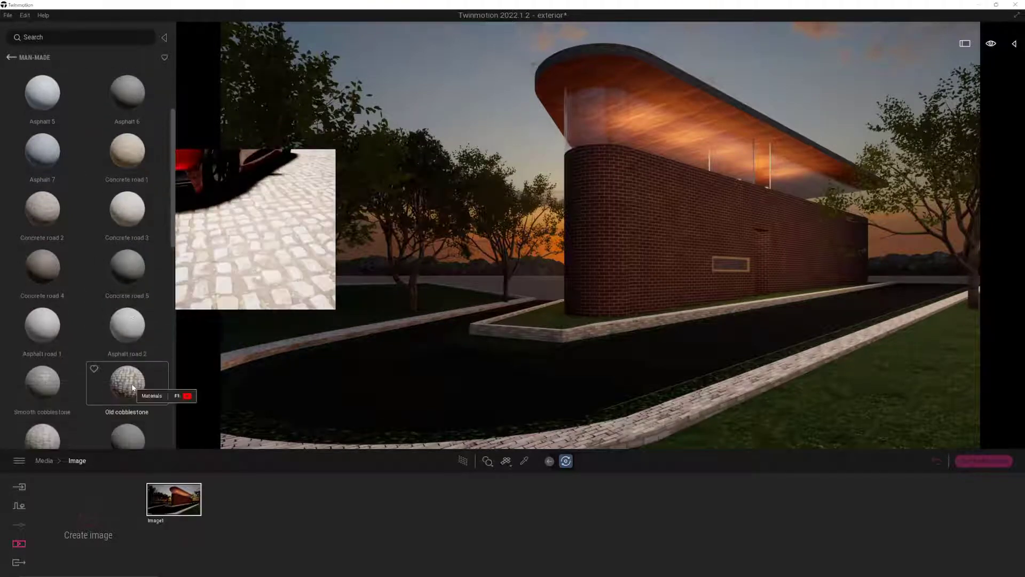
{"action": "scroll", "coordinate": [132, 387], "scroll_direction": "down", "scroll_amount": 2}
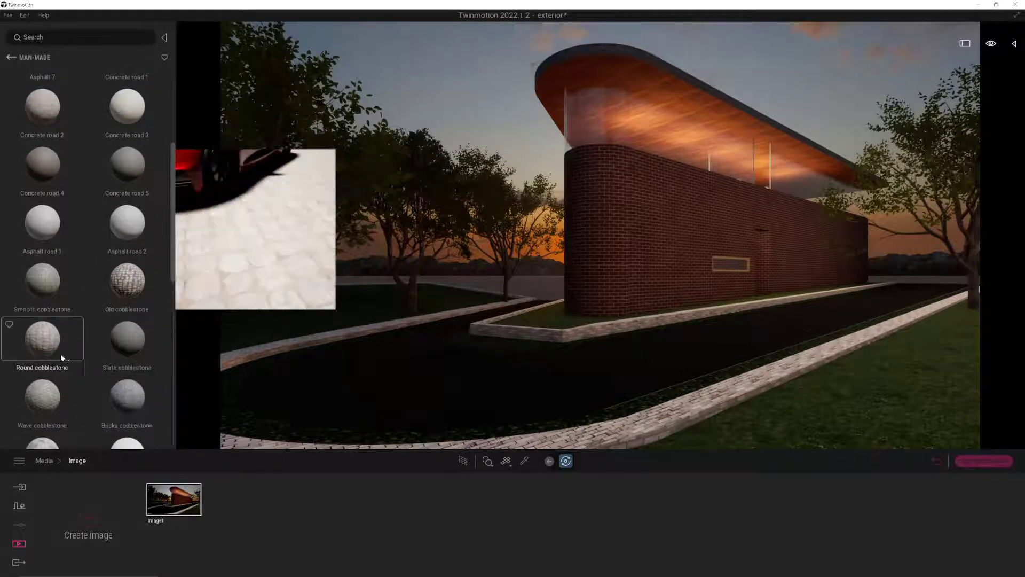
{"action": "left_click_drag", "start_coordinate": [122, 336], "coordinate": [556, 430]}
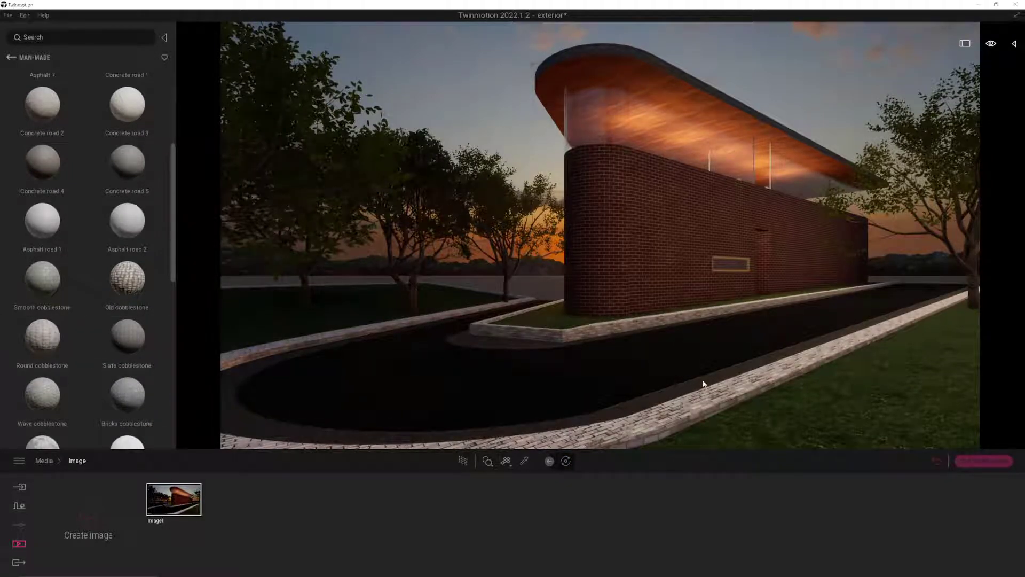
{"action": "left_click", "coordinate": [678, 382]}
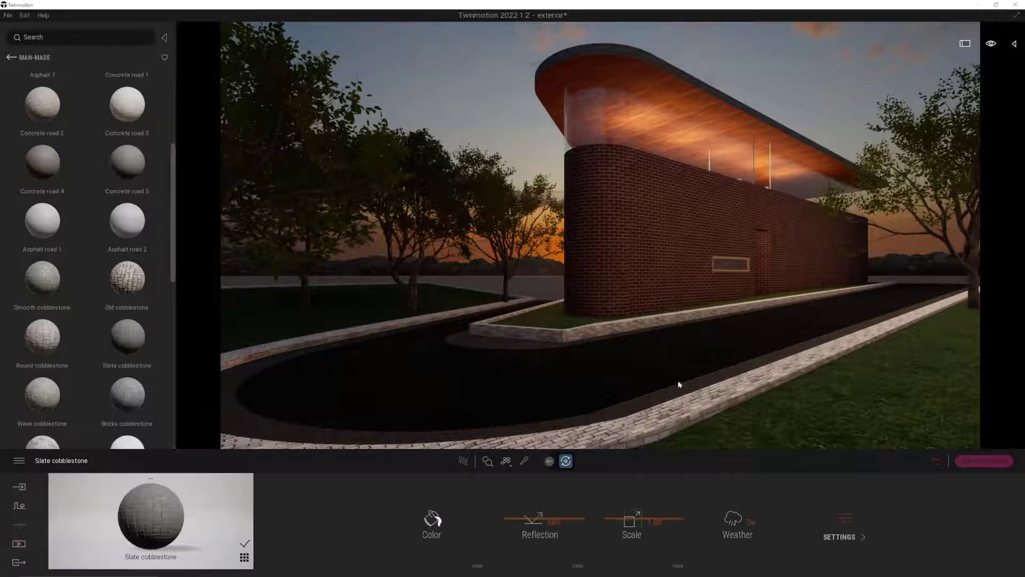
Step: Try the Double cobblestone material on the strip edging the road and undo it
{"action": "scroll", "coordinate": [110, 394], "scroll_direction": "down", "scroll_amount": 1}
{"action": "left_click_drag", "start_coordinate": [120, 394], "coordinate": [689, 391]}
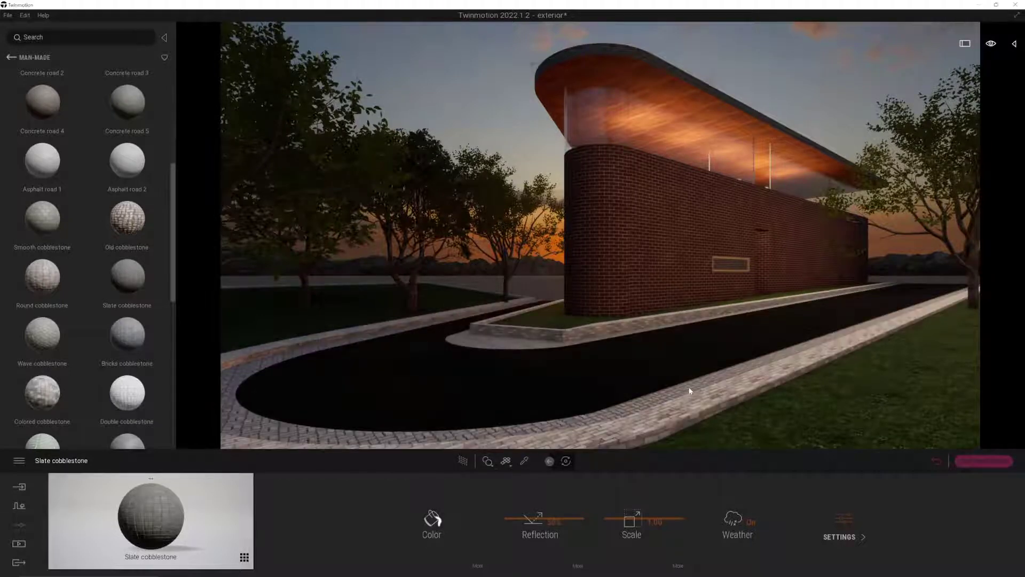
{"action": "key", "text": "ctrl+z"}
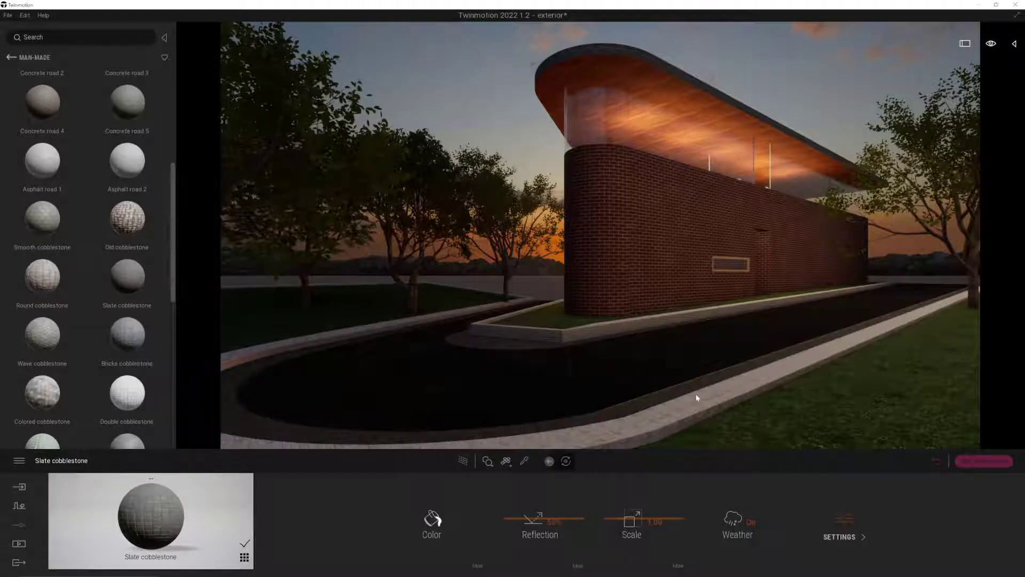
Step: Resurface the kerb paving with Square cobblestone after trying Double cobblestone, and increase its scale to nearly 5
{"action": "left_click", "coordinate": [127, 393]}
{"action": "scroll", "coordinate": [123, 398], "scroll_direction": "down", "scroll_amount": 2}
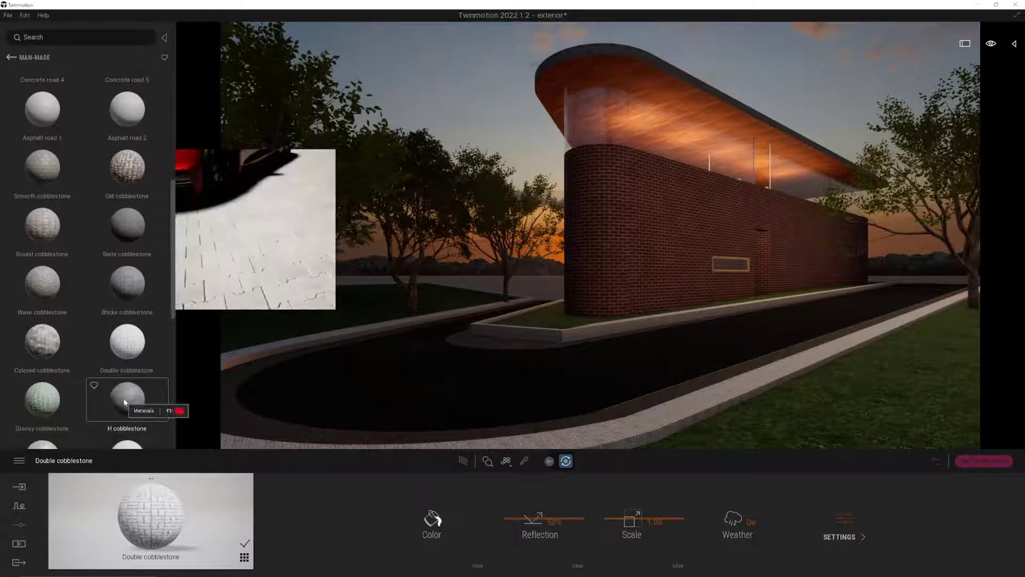
{"action": "scroll", "coordinate": [124, 401], "scroll_direction": "down", "scroll_amount": 3}
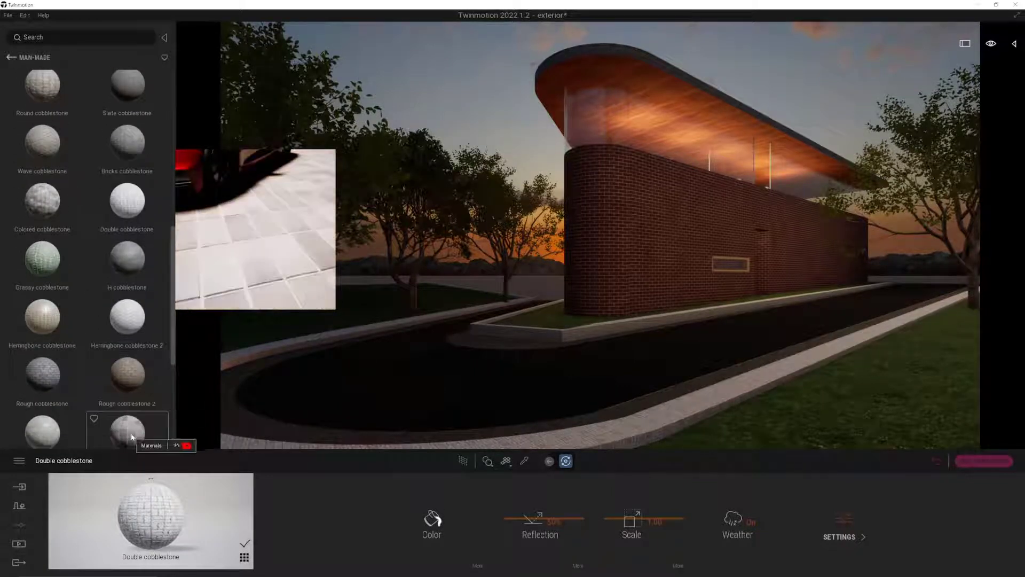
{"action": "left_click_drag", "start_coordinate": [62, 424], "coordinate": [643, 424]}
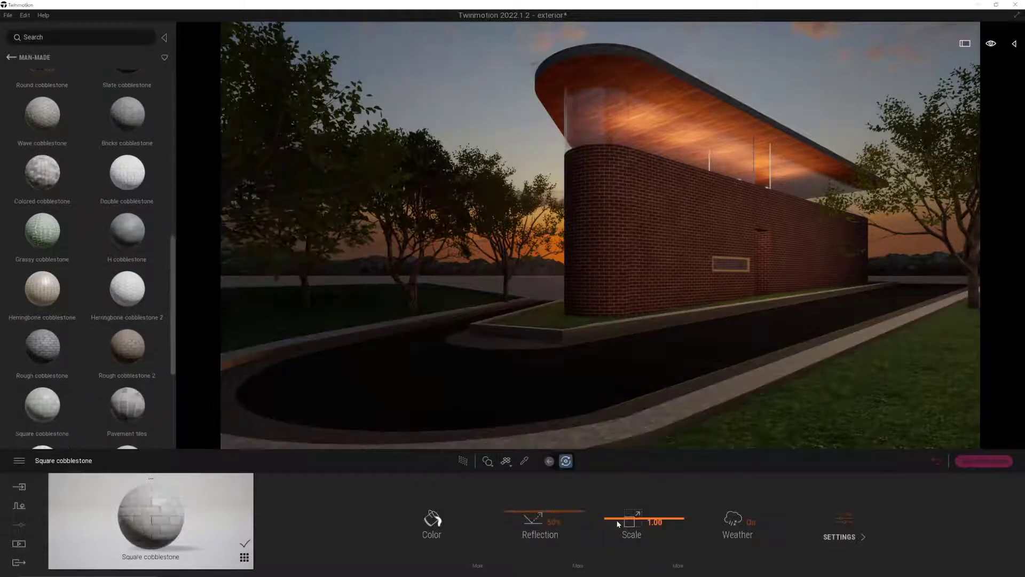
{"action": "left_click_drag", "start_coordinate": [619, 523], "coordinate": [623, 503]}
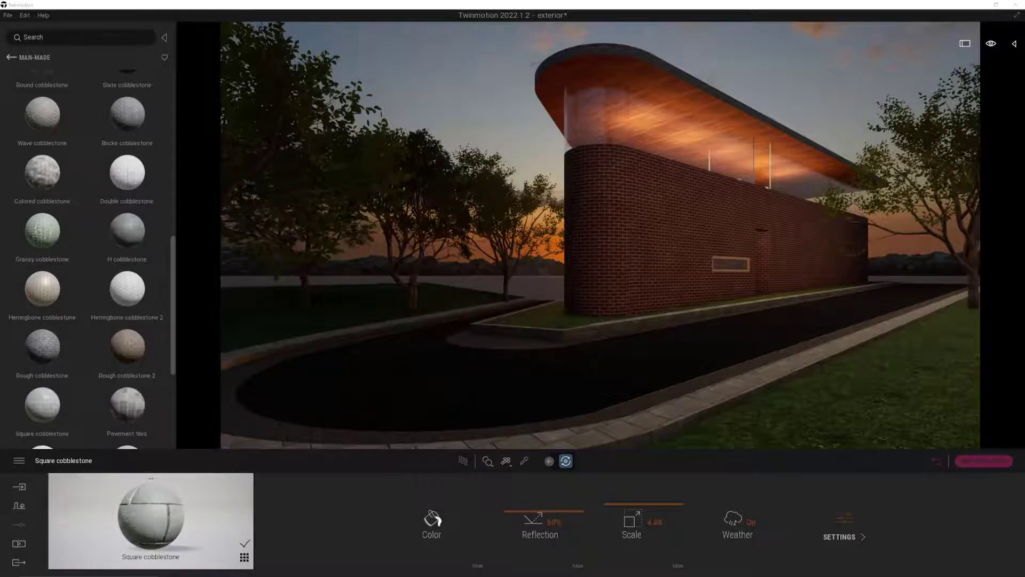
Step: Apply the nature material Grassy ground to the strip edging the road and set its scale to 0.44
{"action": "left_click", "coordinate": [11, 58]}
{"action": "left_click", "coordinate": [11, 58]}
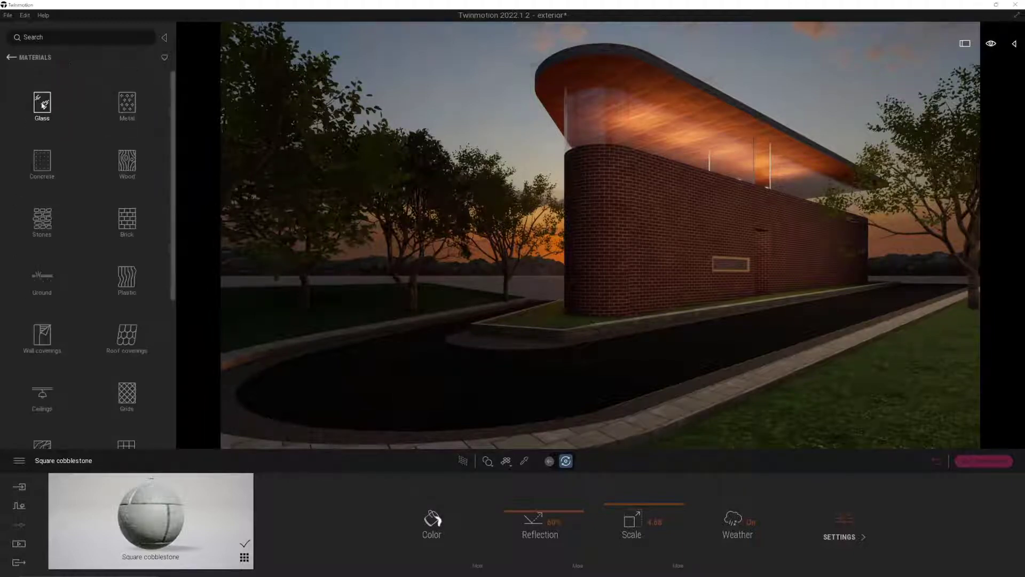
{"action": "left_click", "coordinate": [42, 278]}
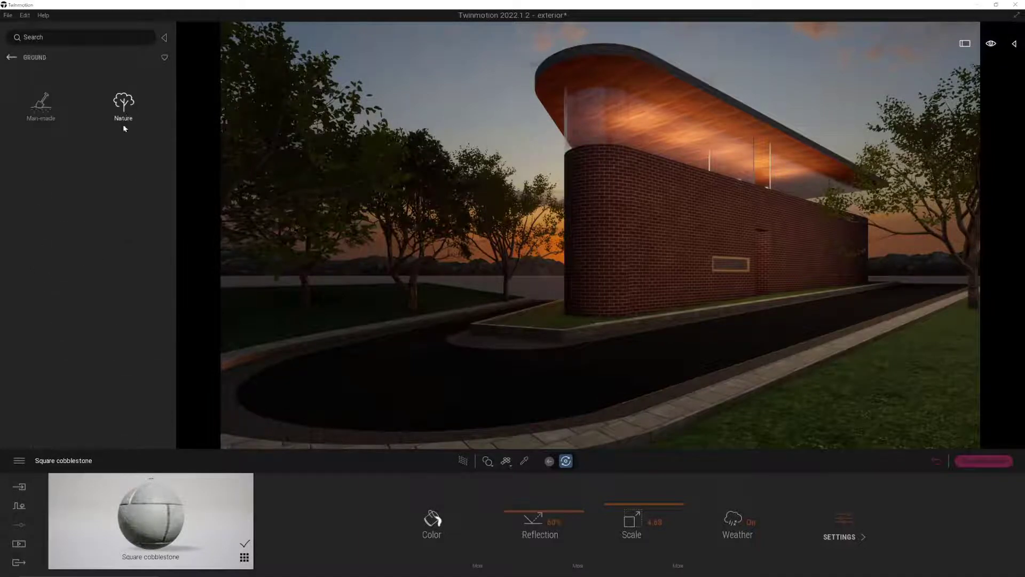
{"action": "left_click", "coordinate": [123, 117]}
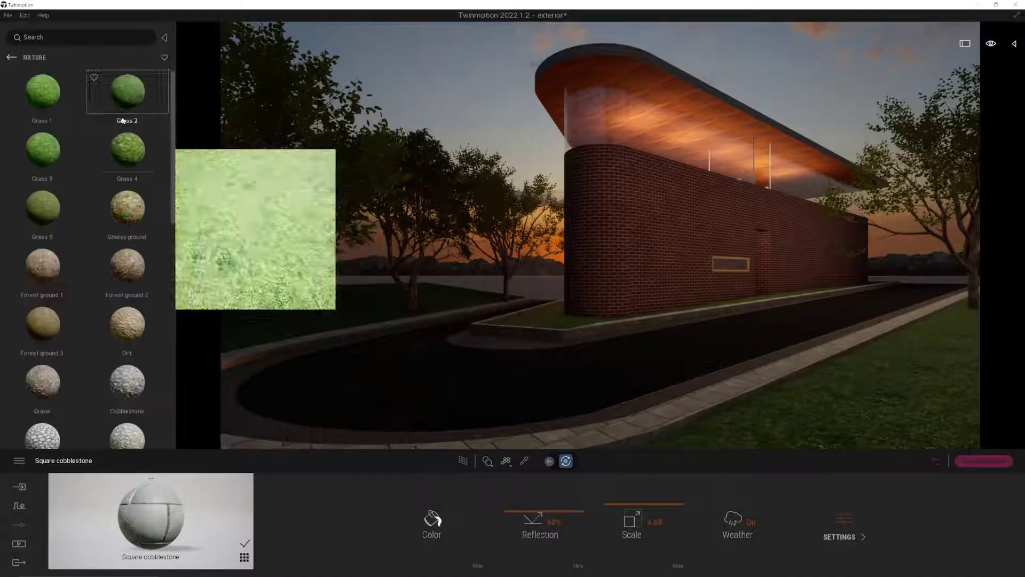
{"action": "left_click", "coordinate": [250, 434]}
{"action": "left_click_drag", "start_coordinate": [626, 523], "coordinate": [625, 541]}
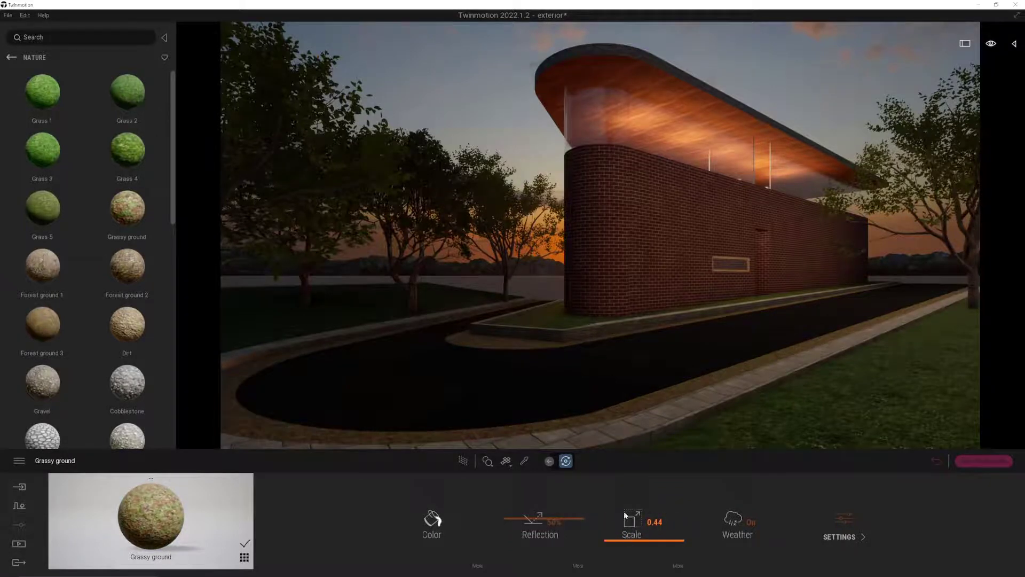
Step: Place Bush base 2 at the tip of the planted island and beside the tree at the road's far end
{"action": "left_click", "coordinate": [11, 59]}
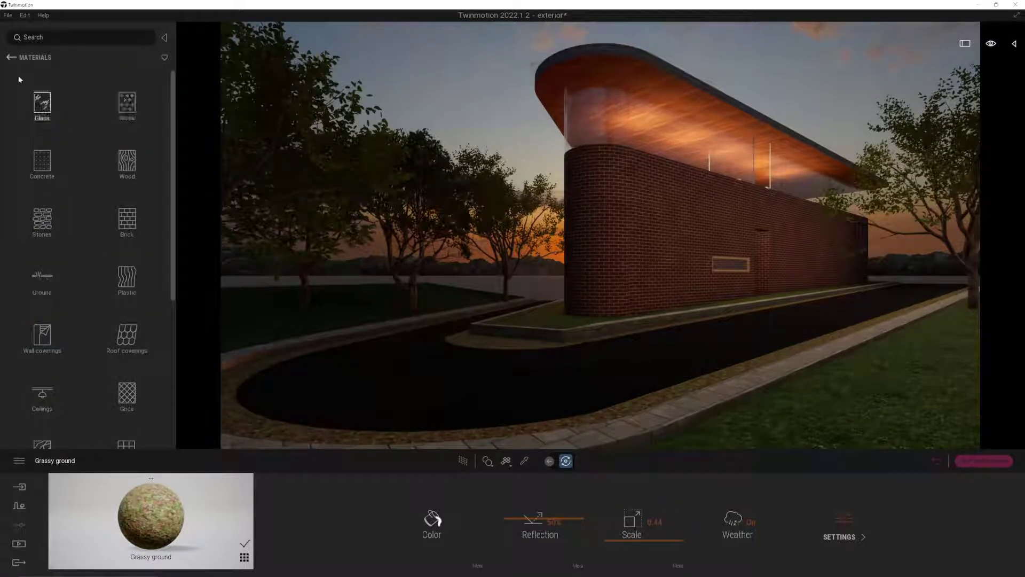
{"action": "left_click", "coordinate": [11, 58]}
{"action": "left_click", "coordinate": [132, 106]}
{"action": "left_click", "coordinate": [134, 106]}
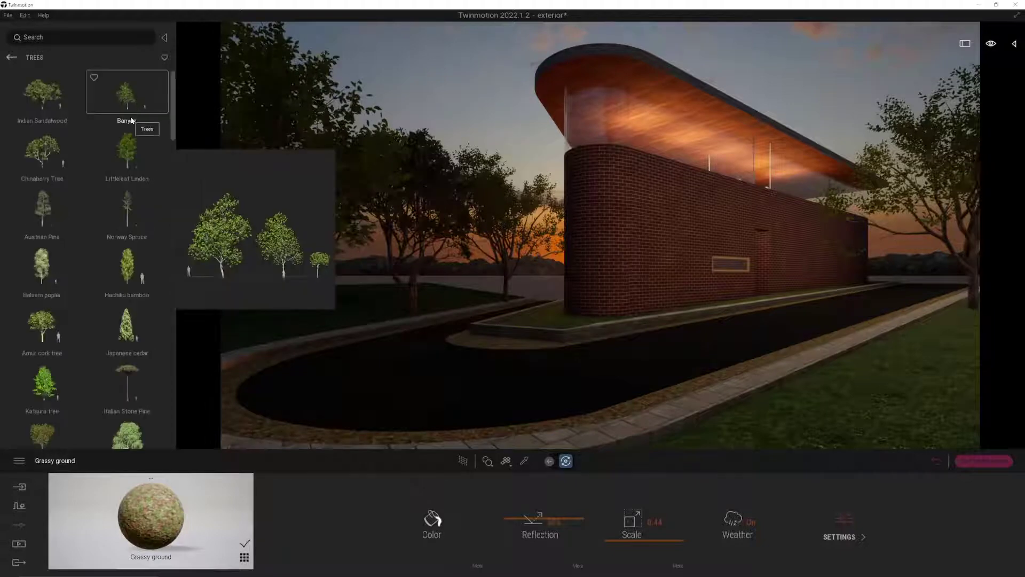
{"action": "left_click", "coordinate": [12, 58]}
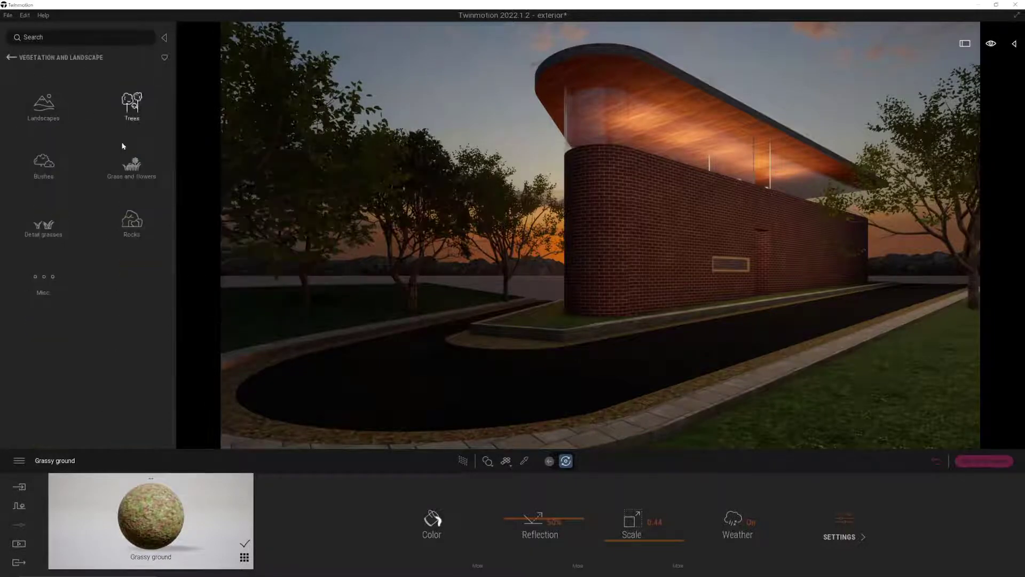
{"action": "left_click", "coordinate": [43, 163]}
{"action": "mouse_move", "coordinate": [127, 92]}
{"action": "left_mouse_down"}
{"action": "mouse_move", "coordinate": [429, 437]}
{"action": "mouse_move", "coordinate": [493, 340]}
{"action": "mouse_move", "coordinate": [489, 347]}
{"action": "mouse_move", "coordinate": [536, 353]}
{"action": "mouse_move", "coordinate": [939, 306]}
{"action": "mouse_move", "coordinate": [949, 314]}
{"action": "left_mouse_up"}
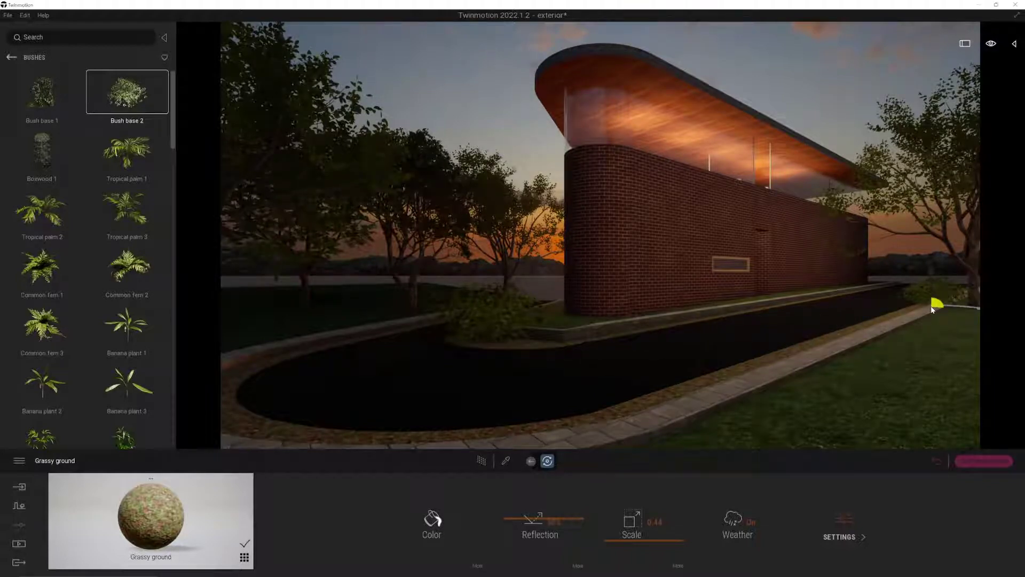
{"action": "left_click", "coordinate": [932, 308]}
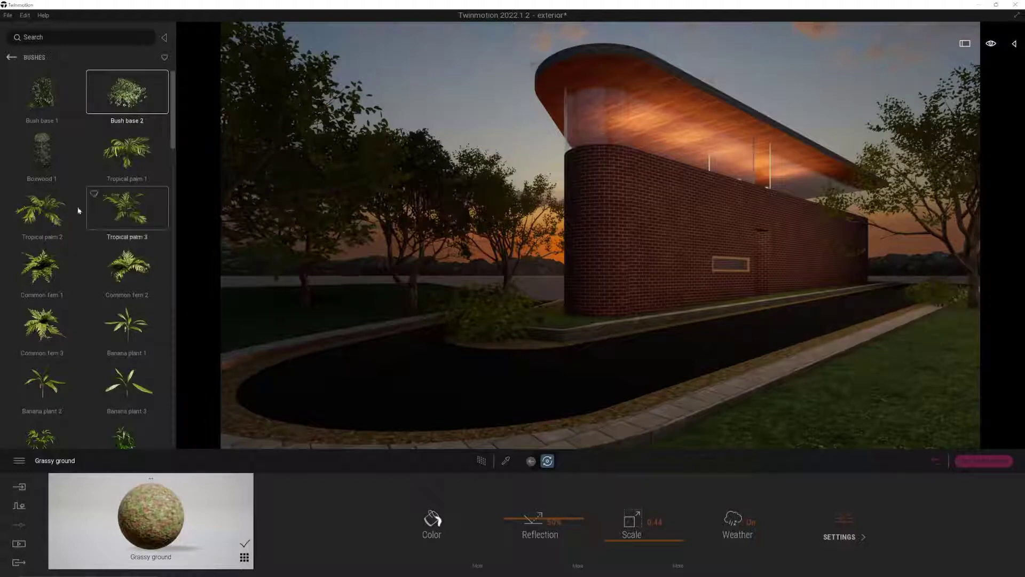
Step: Try placing the Gazania 3 plant on the road in front of the building
{"action": "scroll", "coordinate": [52, 264], "scroll_direction": "down", "scroll_amount": 1}
{"action": "scroll", "coordinate": [85, 396], "scroll_direction": "down", "scroll_amount": 6}
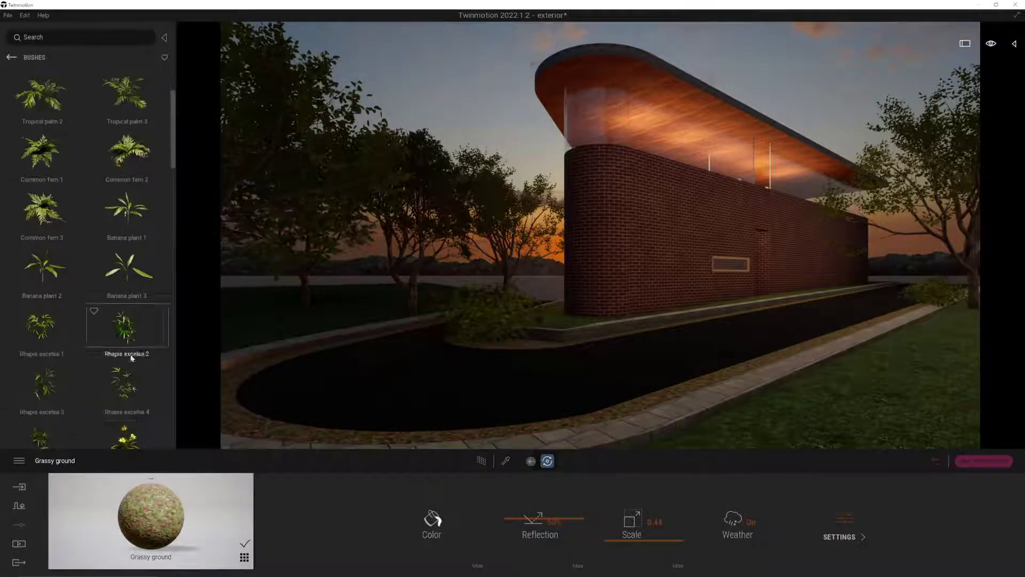
{"action": "scroll", "coordinate": [141, 359], "scroll_direction": "down", "scroll_amount": 2}
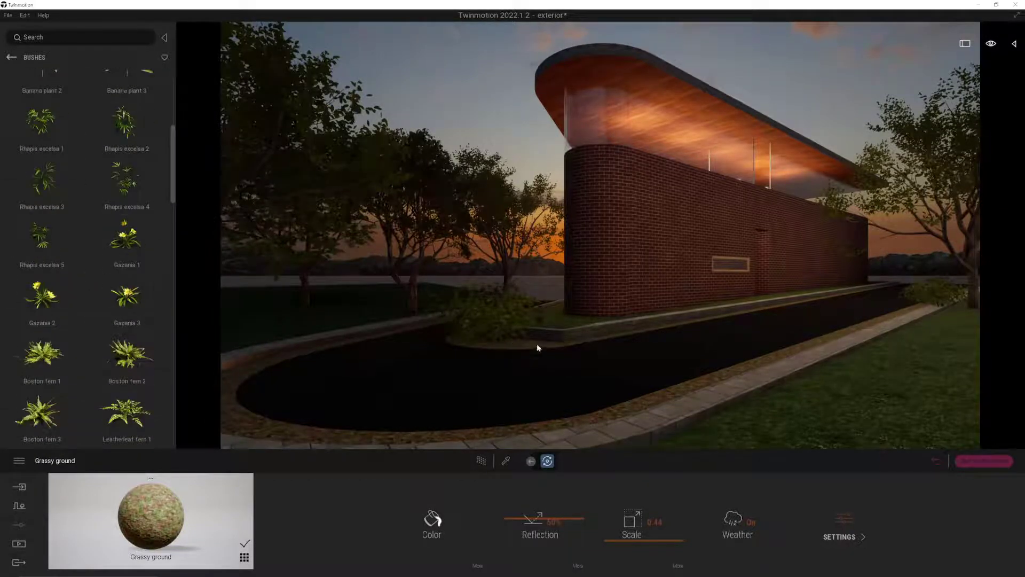
{"action": "left_click_drag", "start_coordinate": [127, 297], "coordinate": [612, 421]}
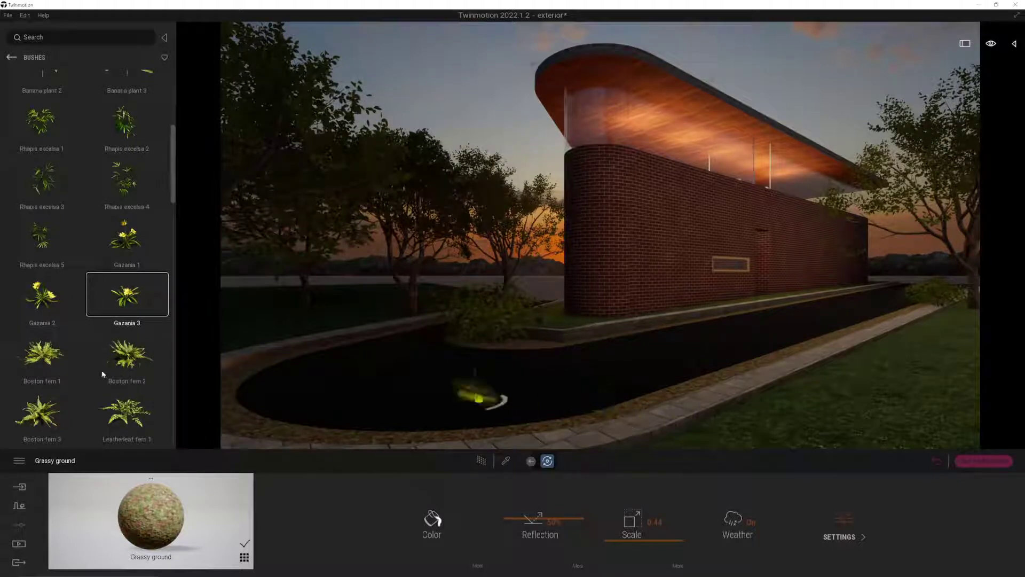
Step: Place a Boston fern 2 on the grass beside the bush at the road's far end
{"action": "scroll", "coordinate": [110, 359], "scroll_direction": "down", "scroll_amount": 2}
{"action": "left_click", "coordinate": [127, 276]}
{"action": "left_click_drag", "start_coordinate": [358, 437], "coordinate": [945, 315]}
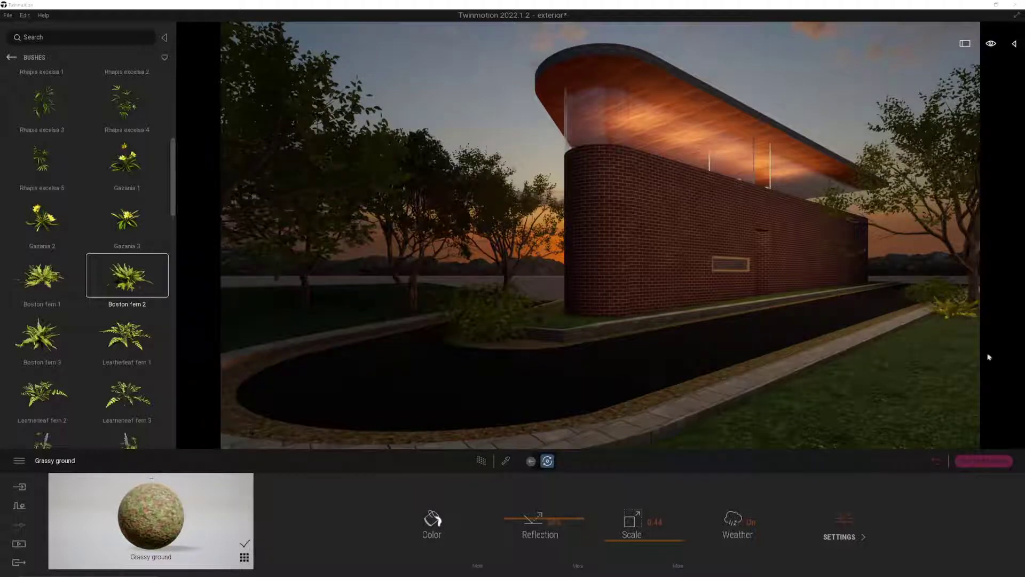
Step: Reframe the camera to show more paving in front of the building and update Image1 with this view
{"action": "right_click_drag", "start_coordinate": [822, 369], "coordinate": [813, 361]}
{"action": "middle_click_drag", "start_coordinate": [812, 362], "coordinate": [809, 341]}
{"action": "right_click_drag", "start_coordinate": [782, 387], "coordinate": [771, 375]}
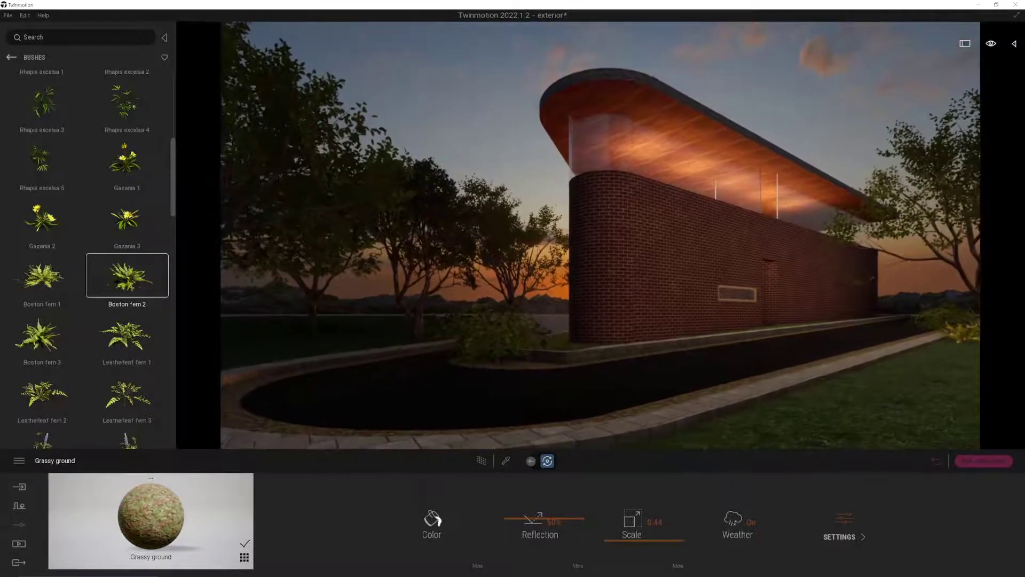
{"action": "middle_click_drag", "start_coordinate": [771, 375], "coordinate": [772, 372]}
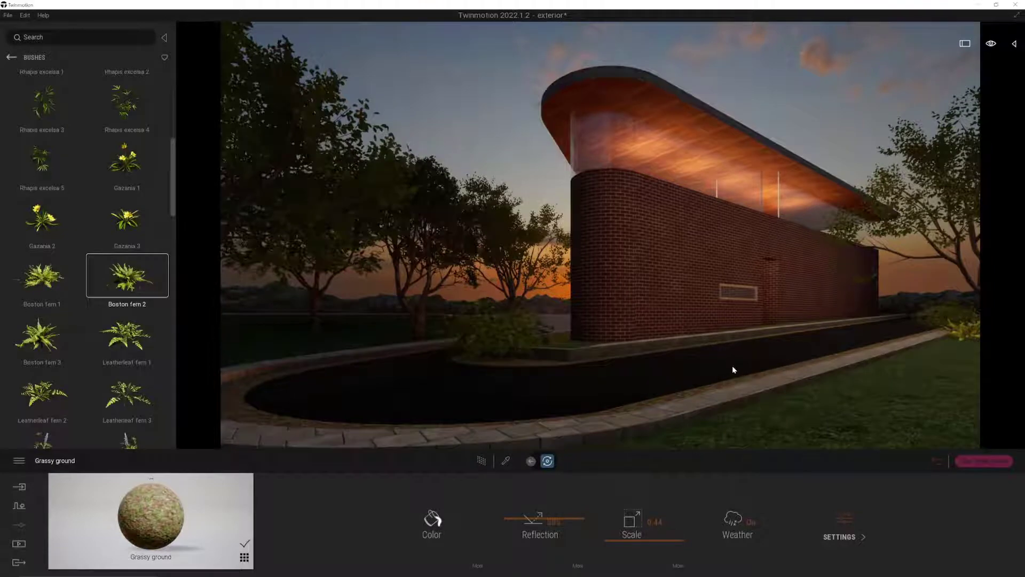
{"action": "key", "text": "Escape"}
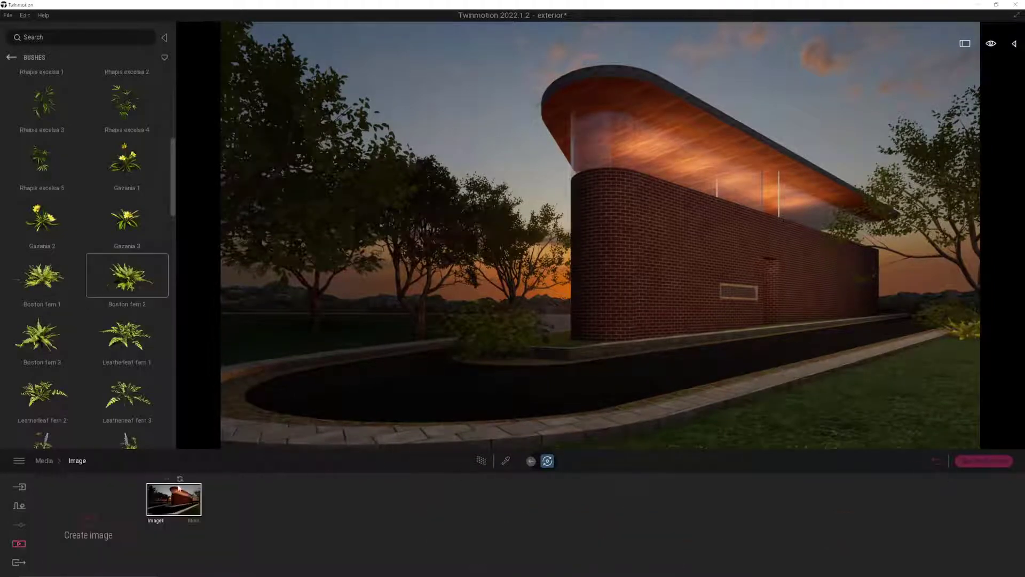
{"action": "left_click", "coordinate": [180, 479]}
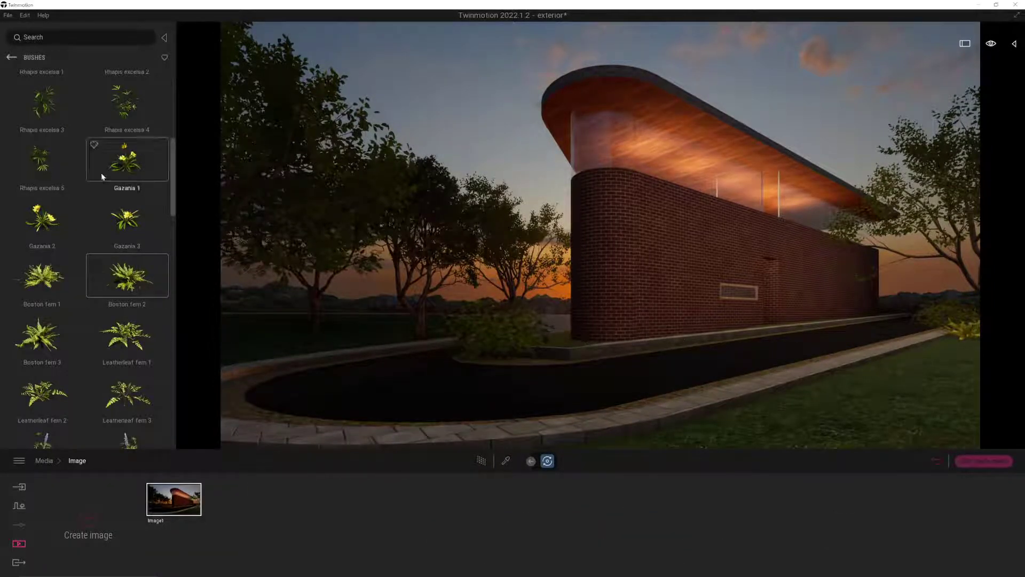
Step: Sample the upper-floor glazing material and turn on its Two-sided option
{"action": "left_click", "coordinate": [12, 57]}
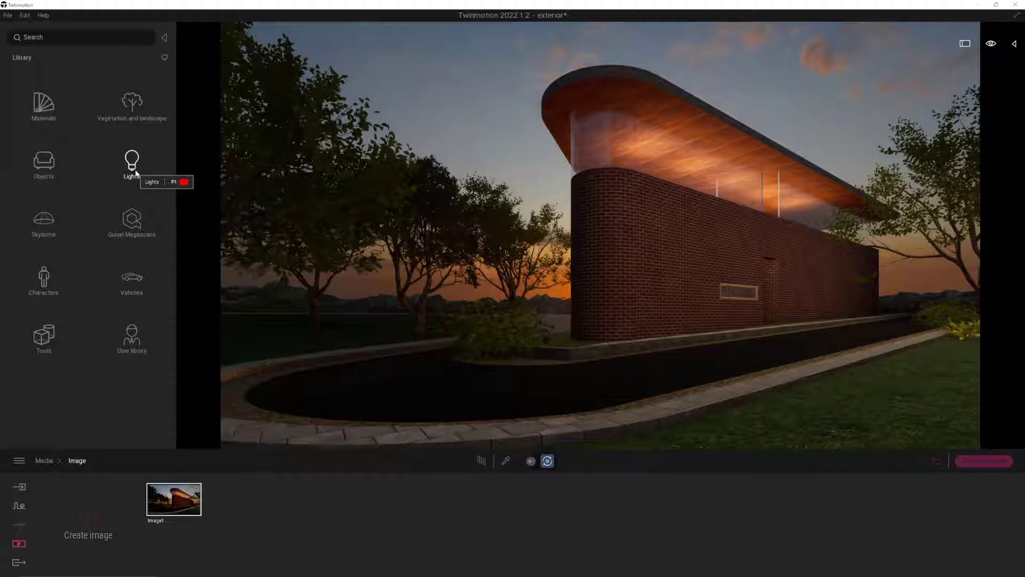
{"action": "left_click", "coordinate": [506, 461]}
{"action": "left_click", "coordinate": [672, 143]}
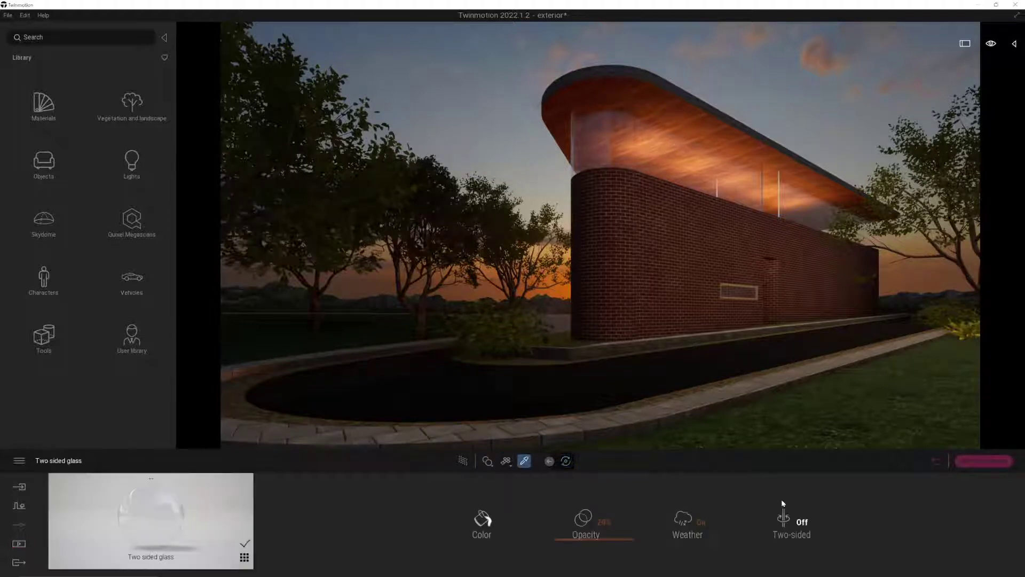
{"action": "left_click", "coordinate": [796, 534]}
{"action": "key", "text": "Escape"}
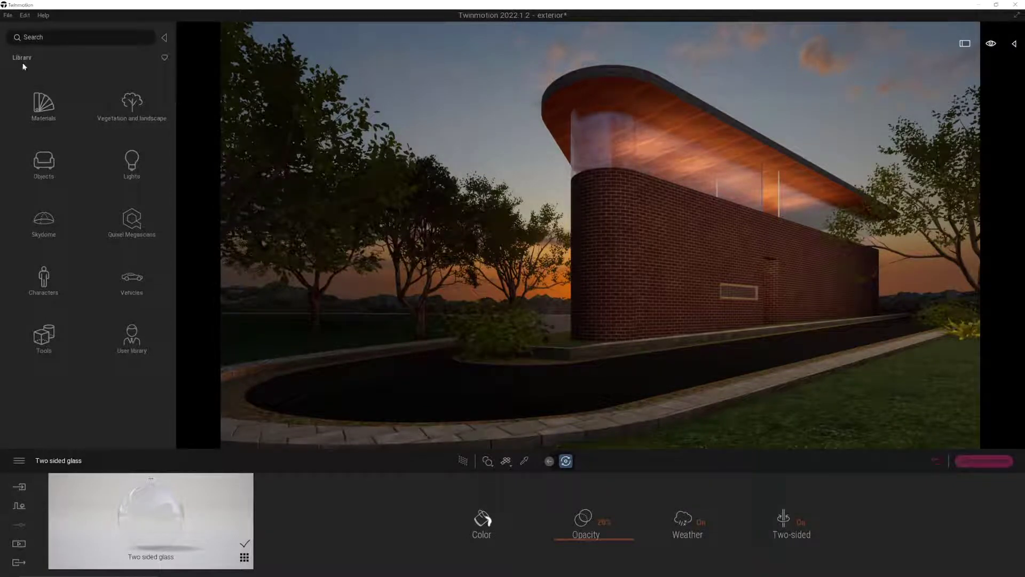
Step: Apply the Carbon metal material to the roof edge and to the small window in the brick wall
{"action": "left_click", "coordinate": [43, 104]}
{"action": "left_click", "coordinate": [127, 103]}
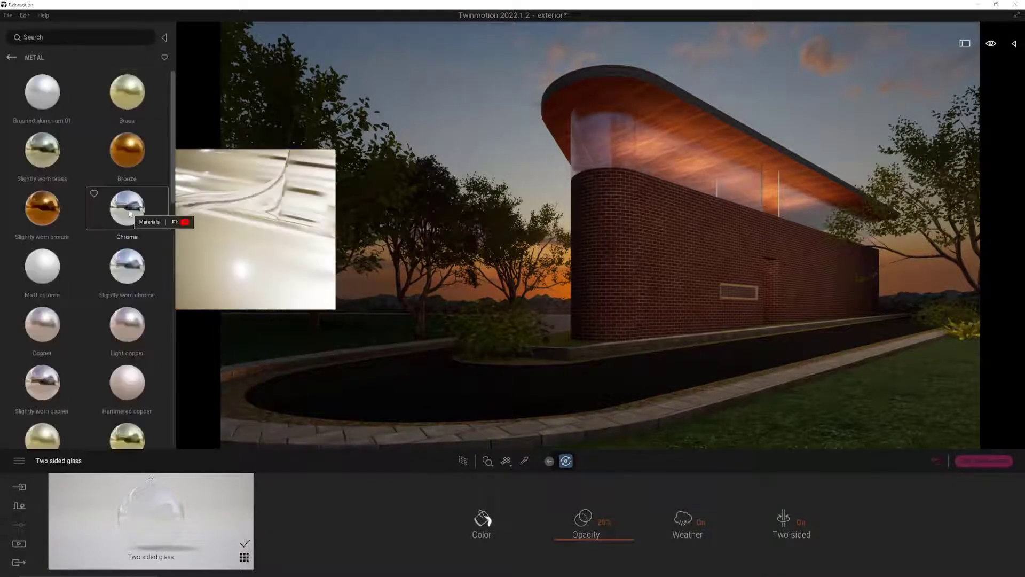
{"action": "scroll", "coordinate": [127, 214], "scroll_direction": "down", "scroll_amount": 5}
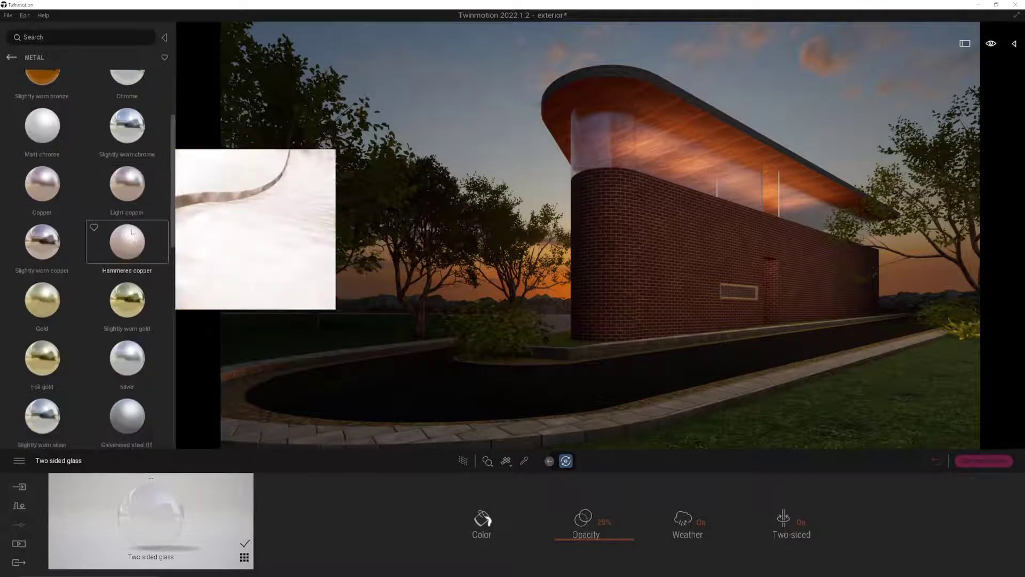
{"action": "left_click", "coordinate": [621, 73]}
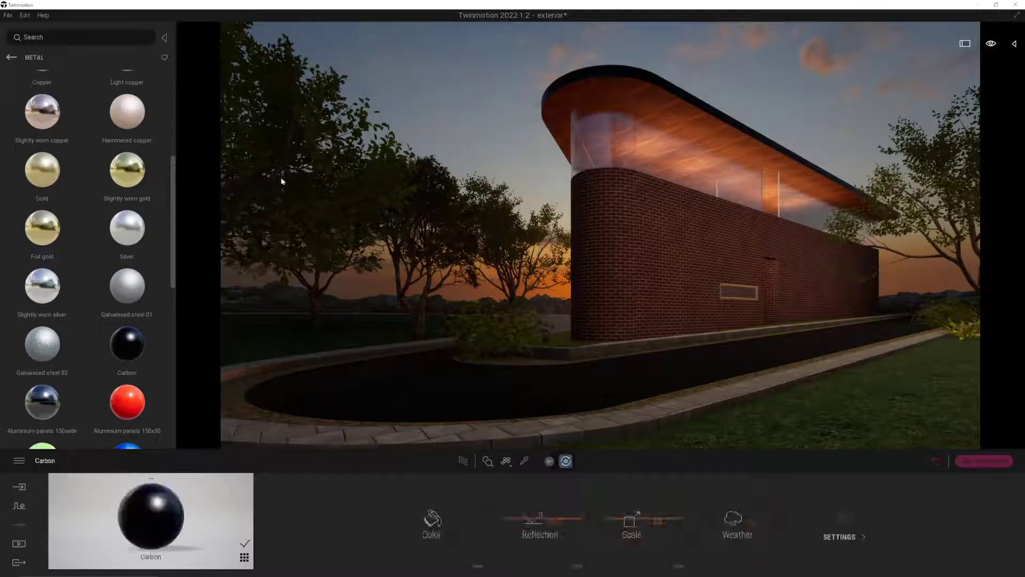
{"action": "left_click_drag", "start_coordinate": [127, 344], "coordinate": [748, 289]}
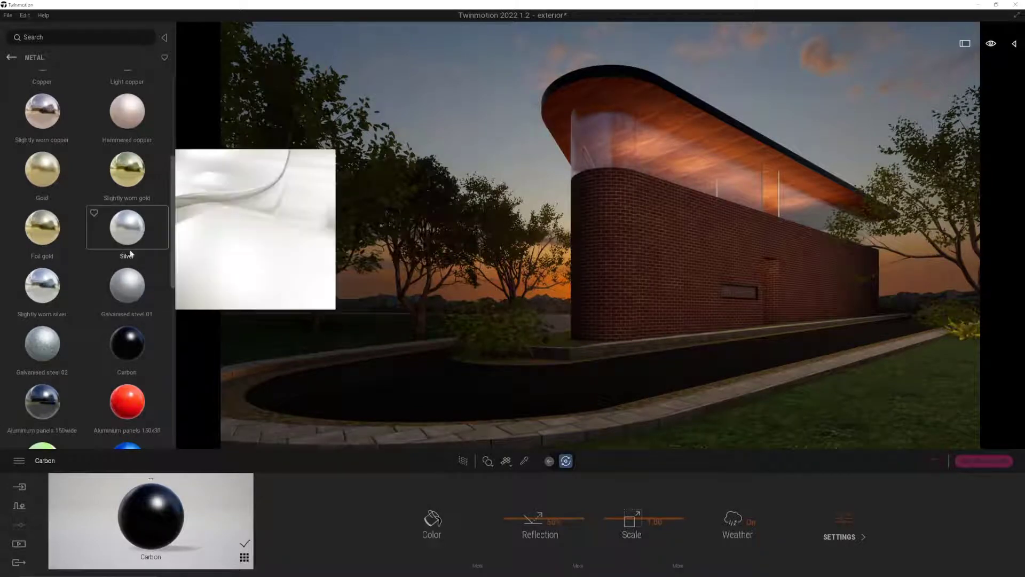
Step: Sample the upper-floor Two sided glass and apply it to the small window in the brick wall
{"action": "left_click", "coordinate": [524, 461]}
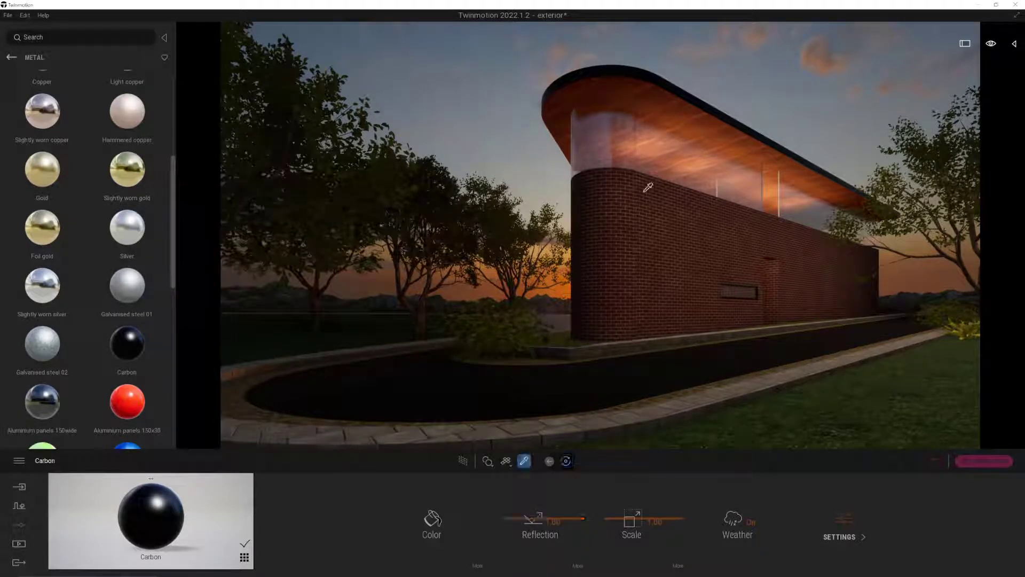
{"action": "left_click", "coordinate": [684, 195]}
{"action": "left_click_drag", "start_coordinate": [143, 518], "coordinate": [746, 296]}
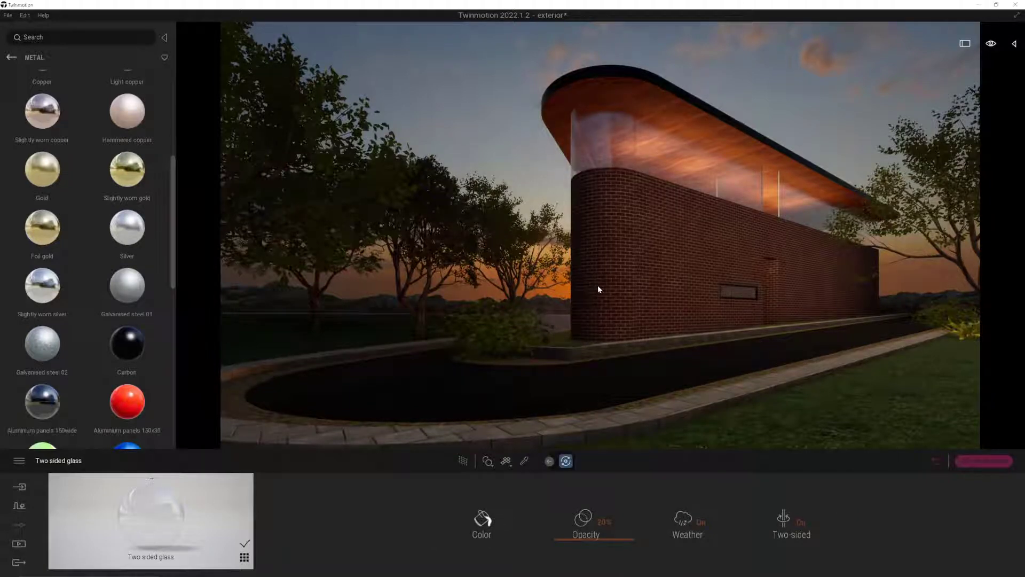
Step: Save the project with the camera turned slightly toward the trees, and undo the creation of an extra image
{"action": "right_click_drag", "start_coordinate": [598, 286], "coordinate": [576, 287]}
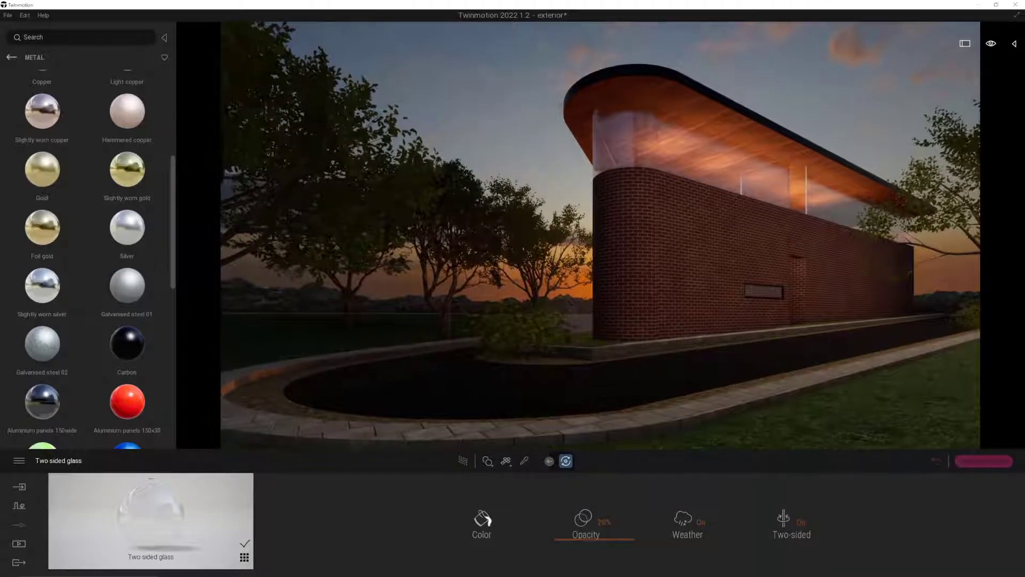
{"action": "left_click", "coordinate": [937, 463]}
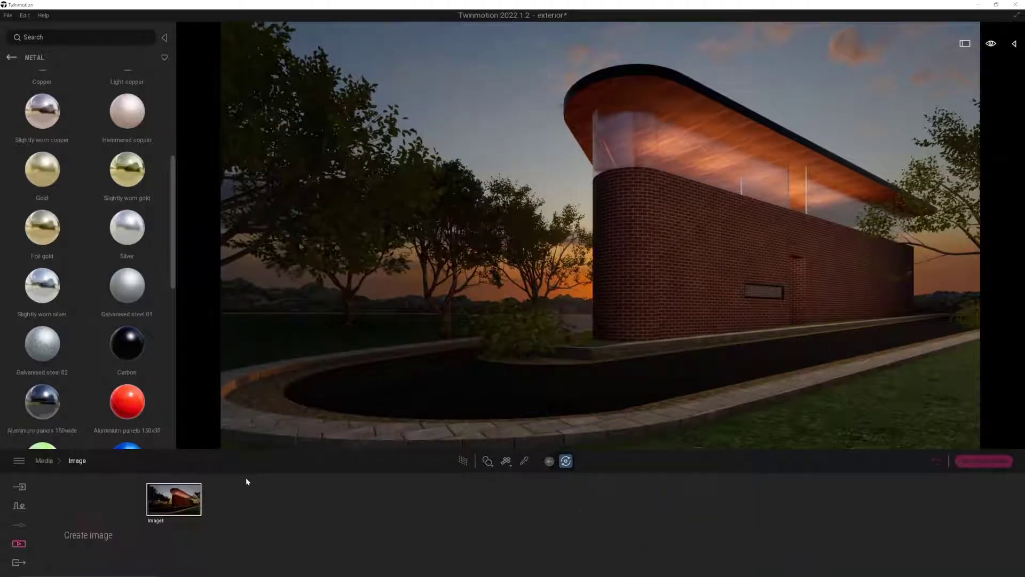
{"action": "key", "text": "ctrl+s"}
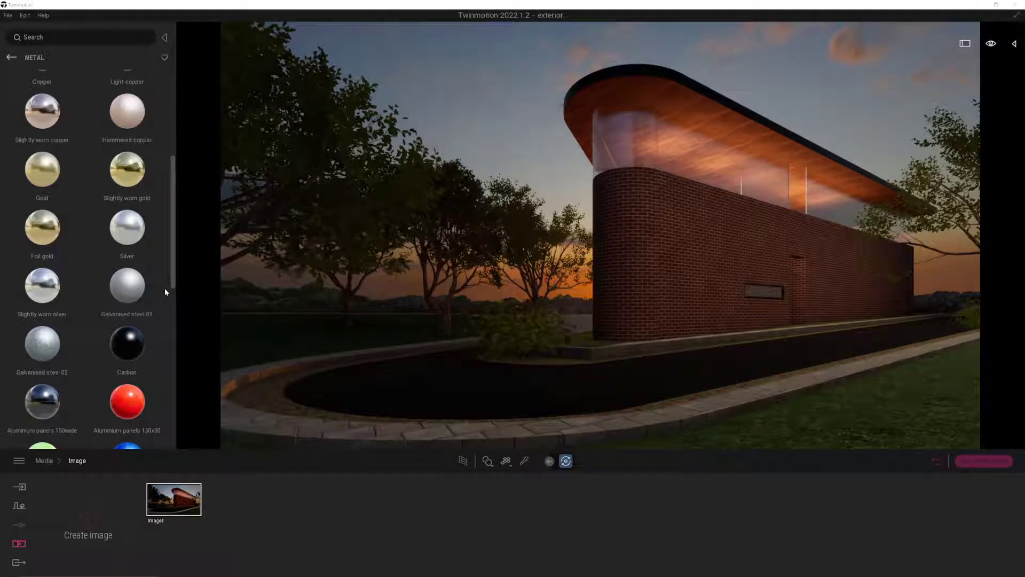
{"action": "left_click", "coordinate": [88, 531]}
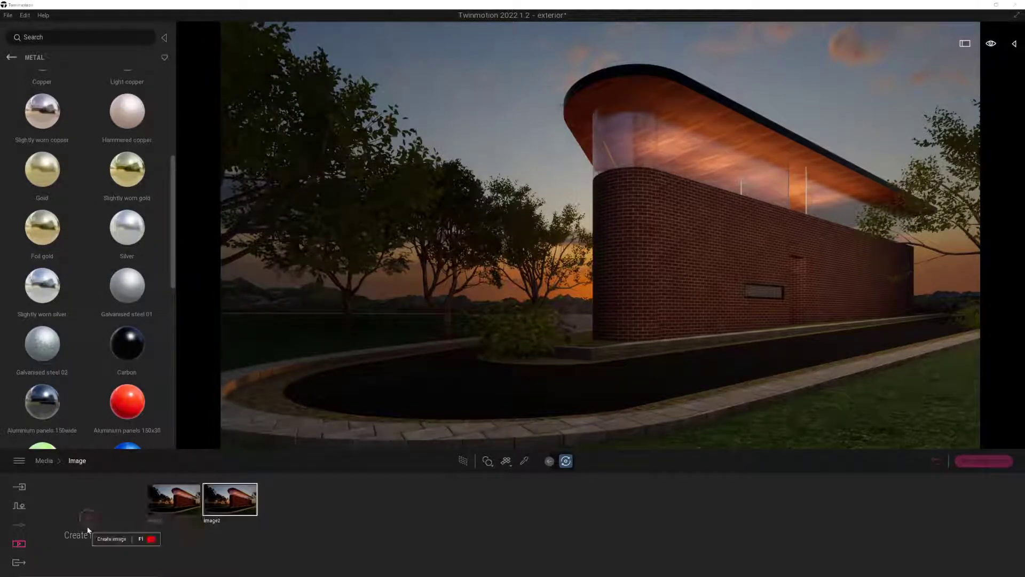
{"action": "key", "text": "ctrl+z"}
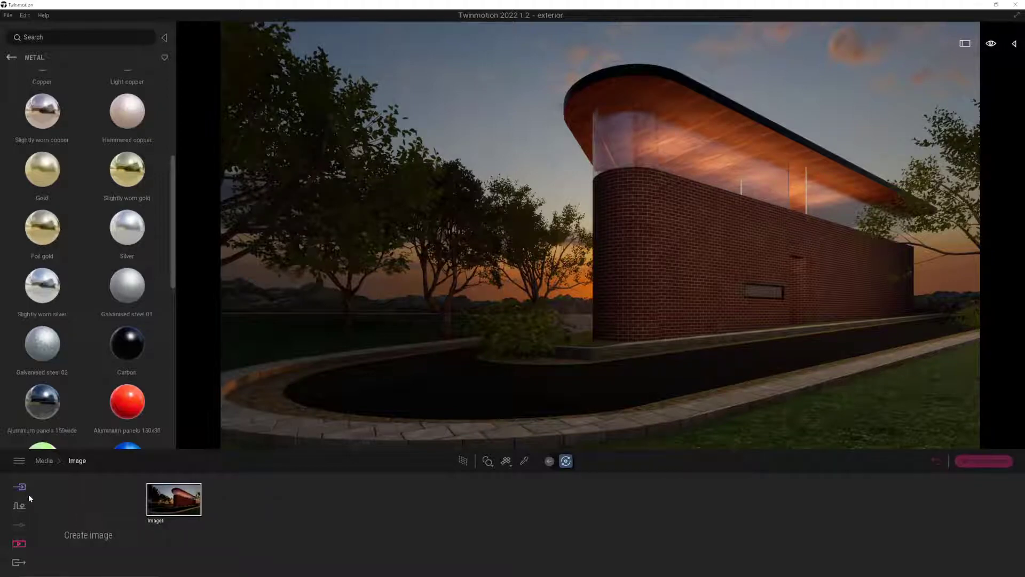
Step: Import the Component_127 SketchUp file from Downloads as geometry and show the scene graph
{"action": "left_click", "coordinate": [19, 487]}
{"action": "left_click", "coordinate": [88, 517]}
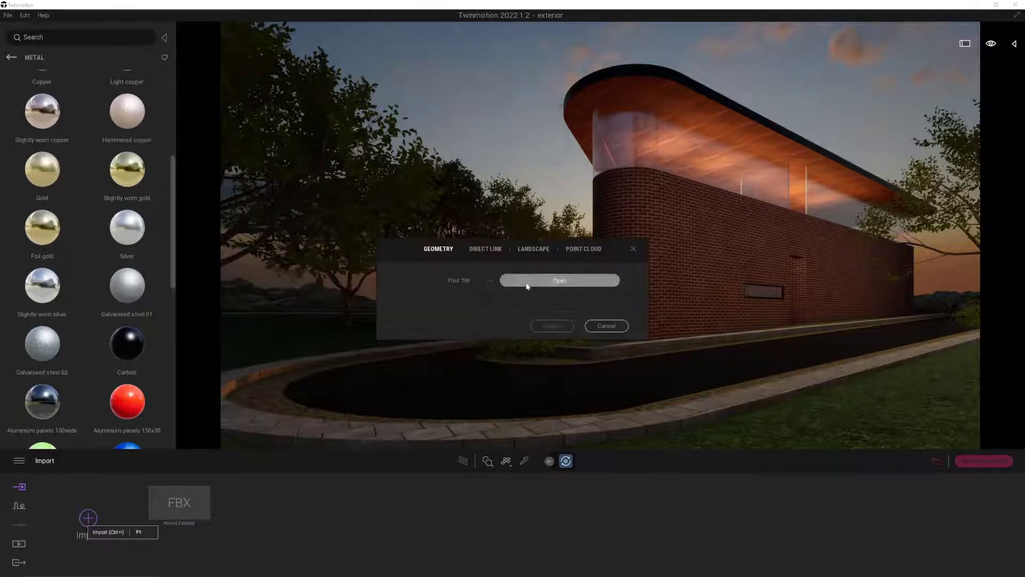
{"action": "left_click", "coordinate": [527, 286]}
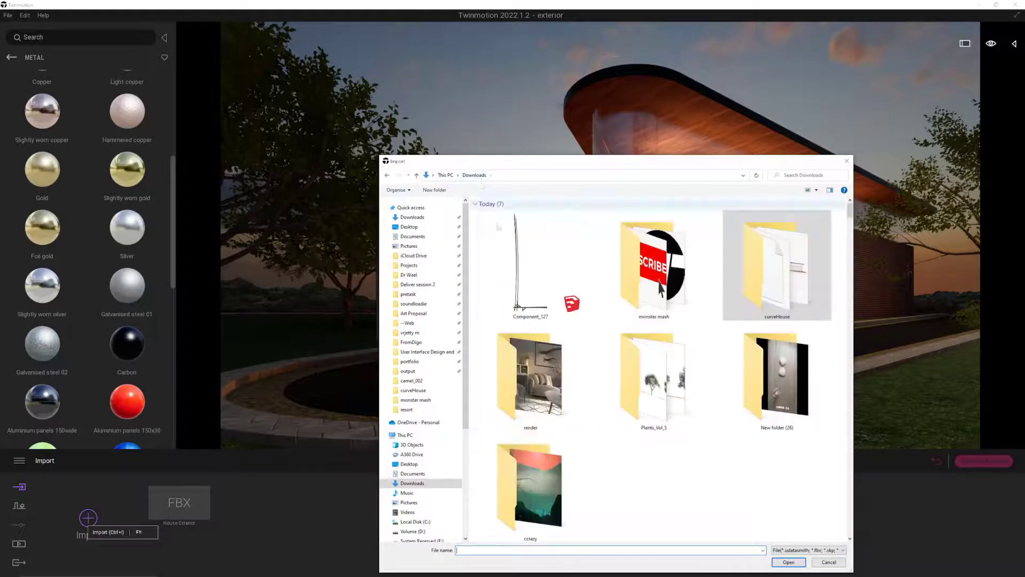
{"action": "double_click", "coordinate": [533, 285]}
{"action": "left_click", "coordinate": [563, 352]}
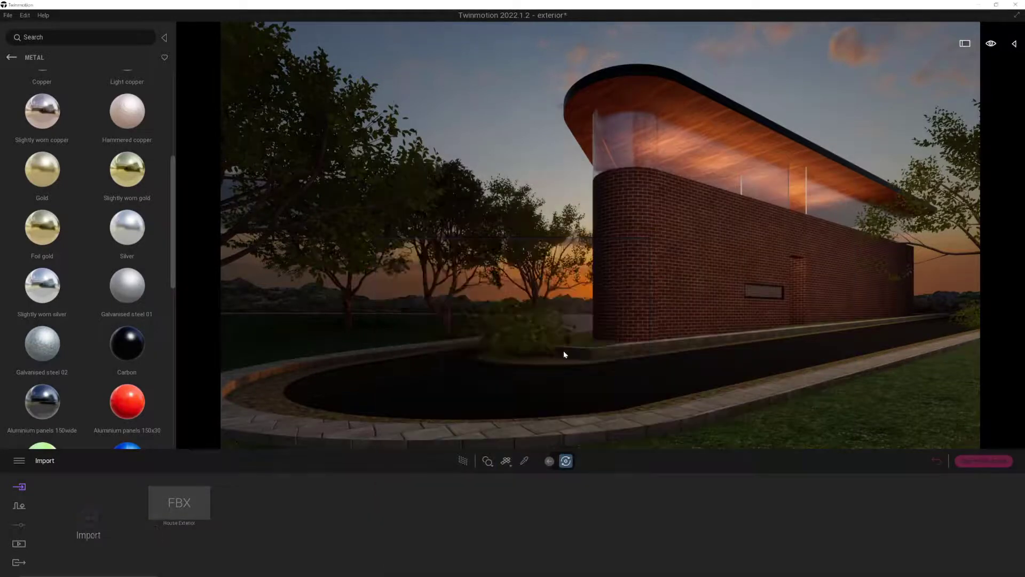
{"action": "left_click", "coordinate": [1015, 43]}
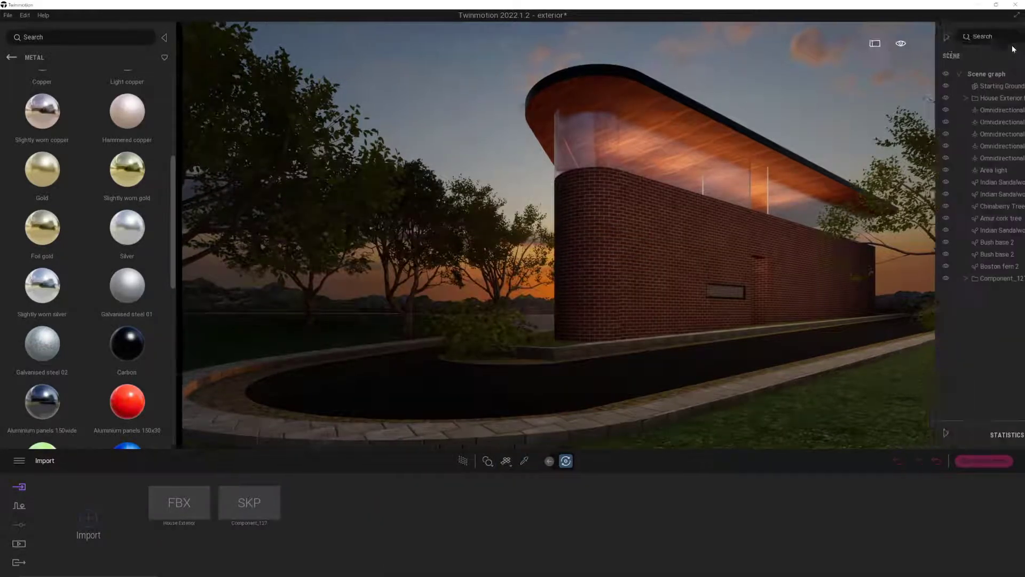
Step: Select all parts of the imported Component_127 street-light pole and move it beside the trees, away from the brick building
{"action": "left_click", "coordinate": [934, 277]}
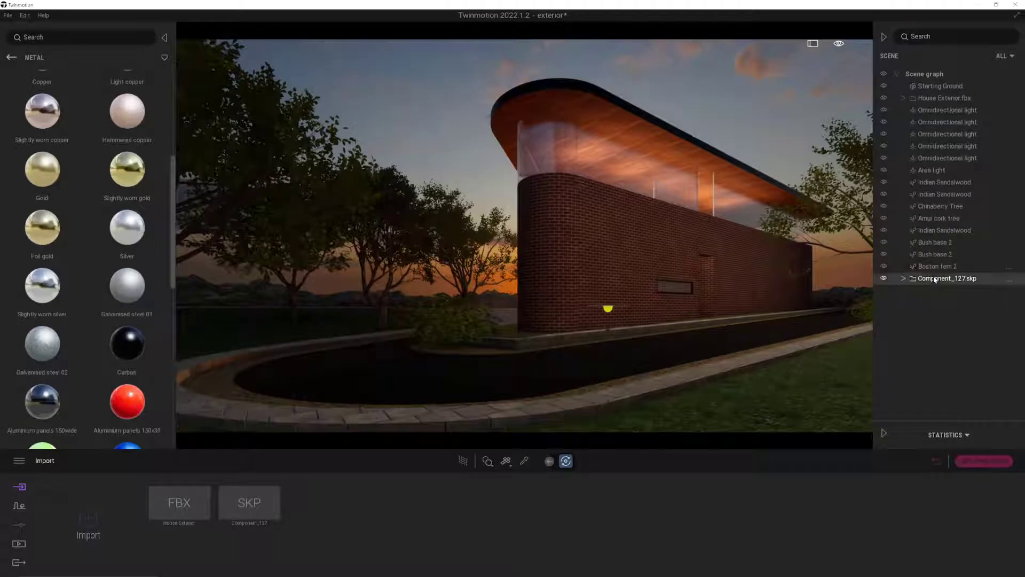
{"action": "left_click", "coordinate": [904, 278]}
{"action": "left_click", "coordinate": [946, 307]}
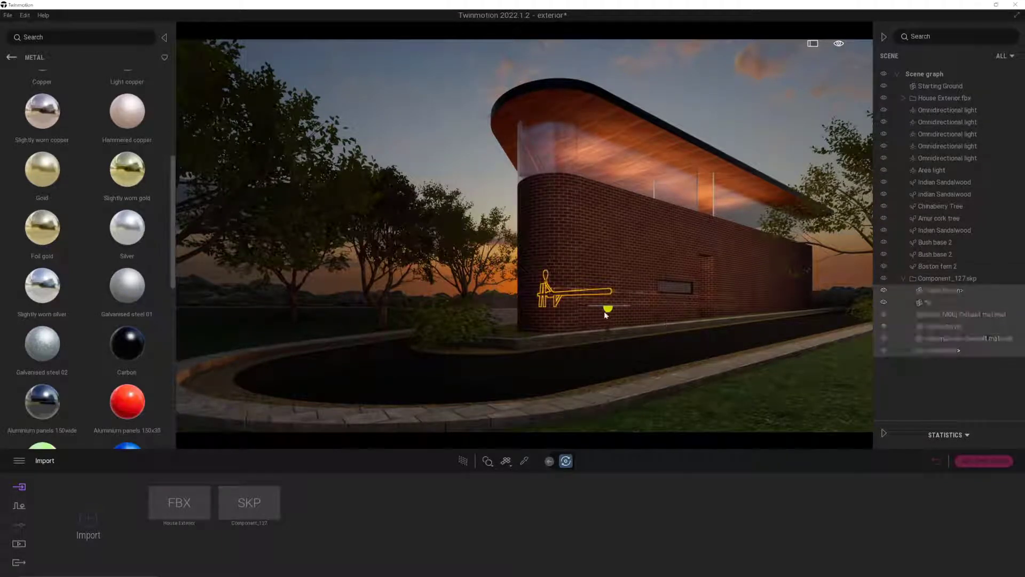
{"action": "mouse_move", "coordinate": [631, 314]}
{"action": "left_click_drag", "start_coordinate": [629, 314], "coordinate": [631, 361]}
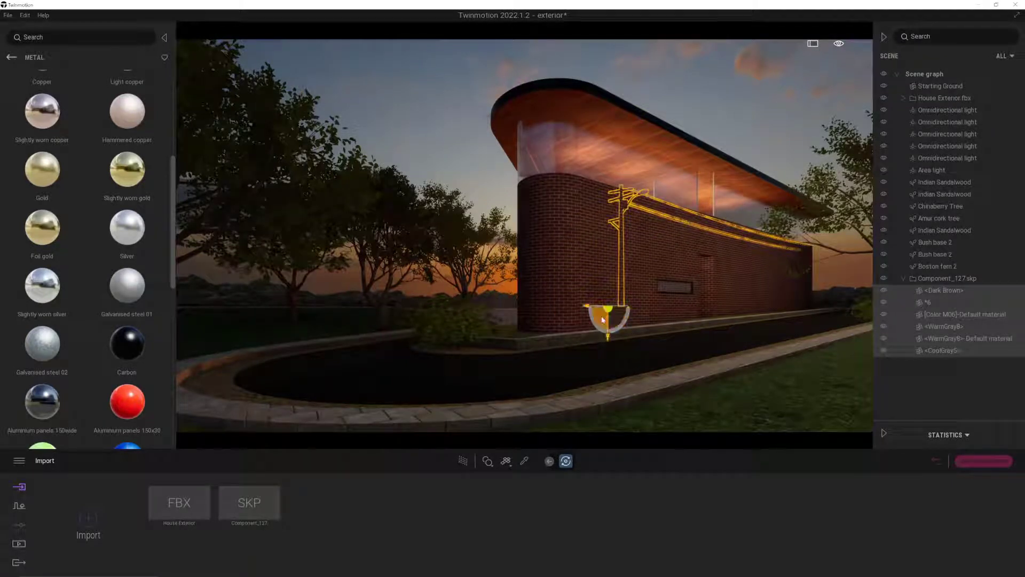
{"action": "left_click_drag", "start_coordinate": [603, 320], "coordinate": [176, 282]}
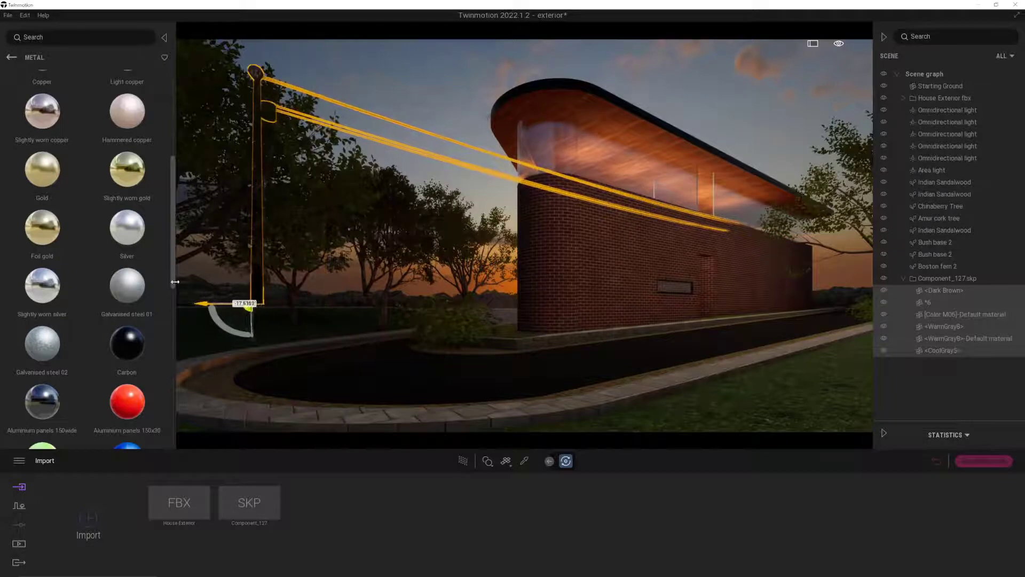
{"action": "left_click_drag", "start_coordinate": [271, 312], "coordinate": [272, 274]}
Step: Fine-tune the street-light pole's placement at the edge of the large trees
{"action": "left_click", "coordinate": [239, 328]}
{"action": "key", "text": "space"}
{"action": "key", "text": "space"}
{"action": "key", "text": "space"}
{"action": "left_click", "coordinate": [244, 317]}
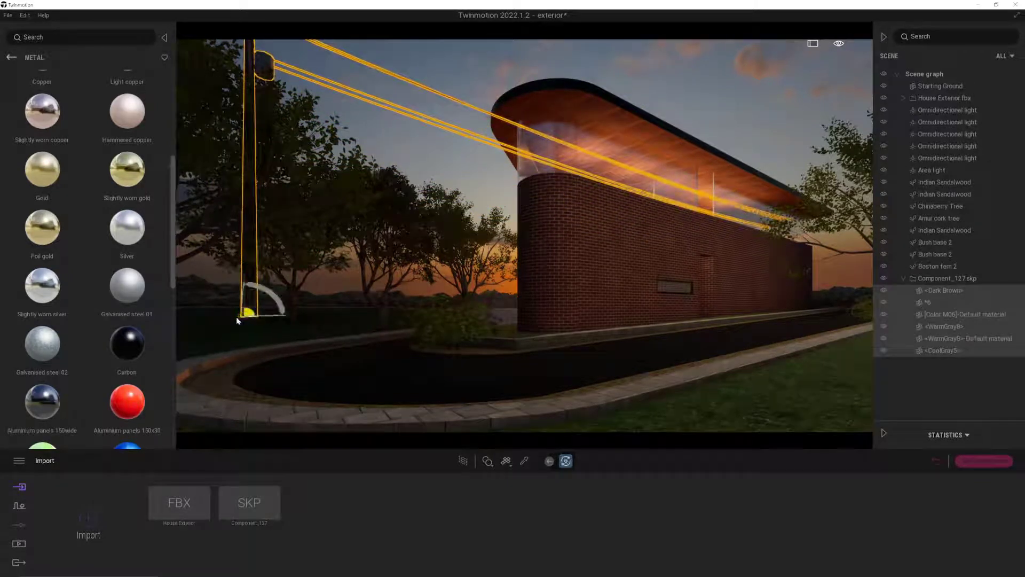
{"action": "mouse_move", "coordinate": [238, 320]}
{"action": "left_mouse_down"}
{"action": "mouse_move", "coordinate": [261, 314]}
{"action": "mouse_move", "coordinate": [246, 315]}
{"action": "left_mouse_up"}
{"action": "left_click", "coordinate": [358, 252]}
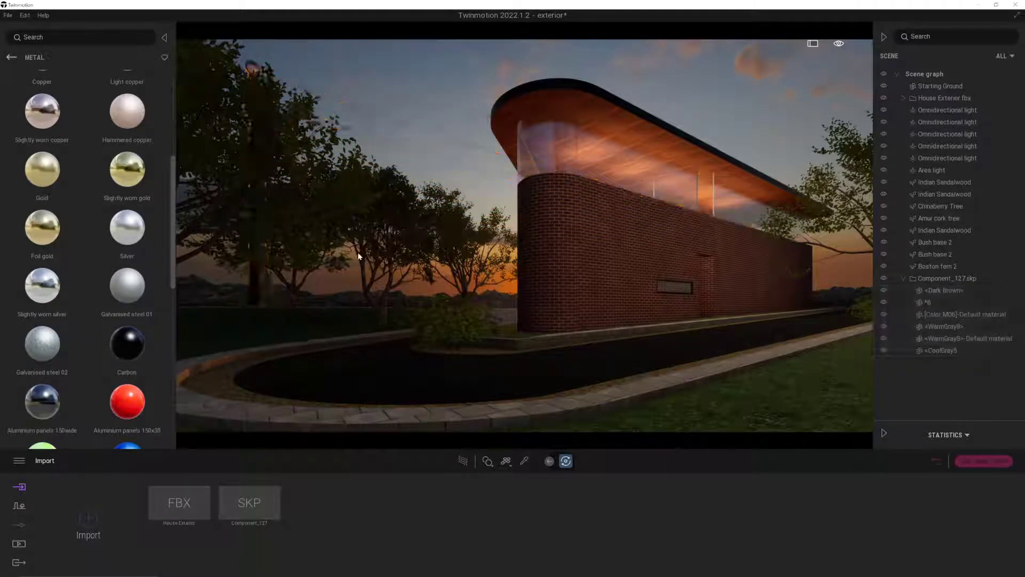
{"action": "key", "text": "ctrl+z"}
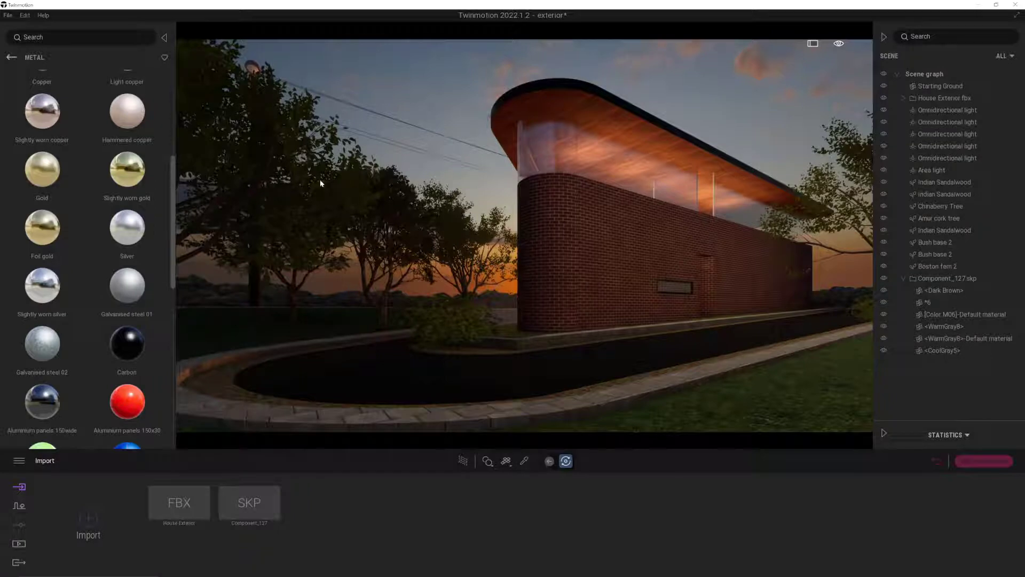
Step: Reselect the whole street-light pole and move it farther back between the trees, with its wires running toward the building
{"action": "left_click", "coordinate": [305, 203]}
{"action": "left_click", "coordinate": [294, 260]}
{"action": "left_click", "coordinate": [264, 312]}
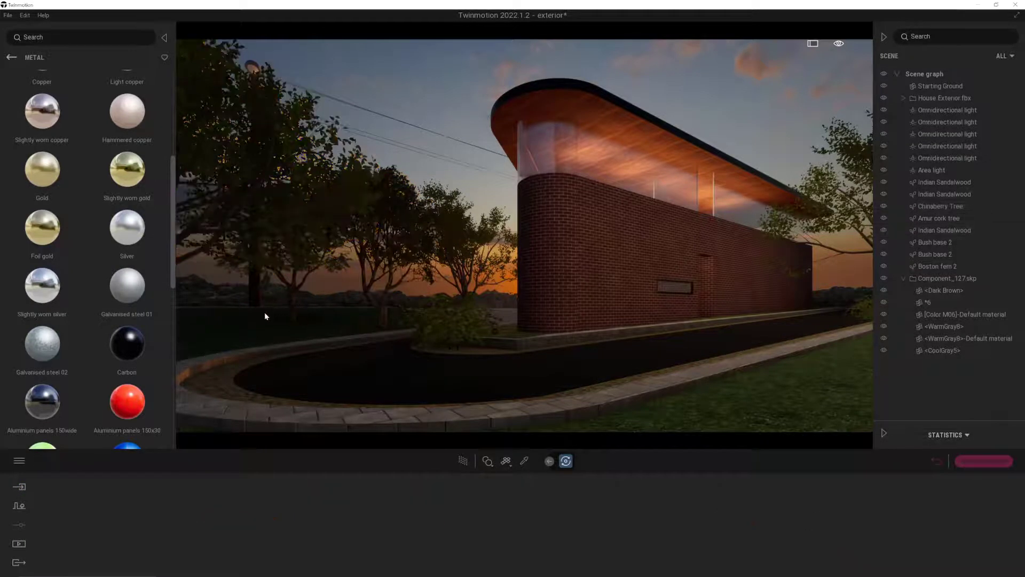
{"action": "left_click", "coordinate": [261, 295]}
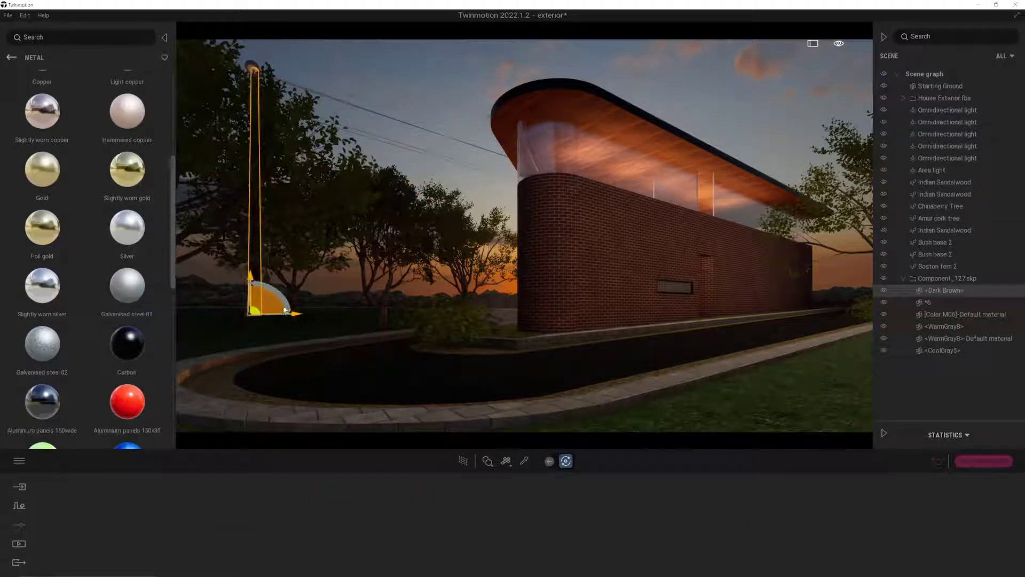
{"action": "left_click", "coordinate": [935, 350], "text": "shift"}
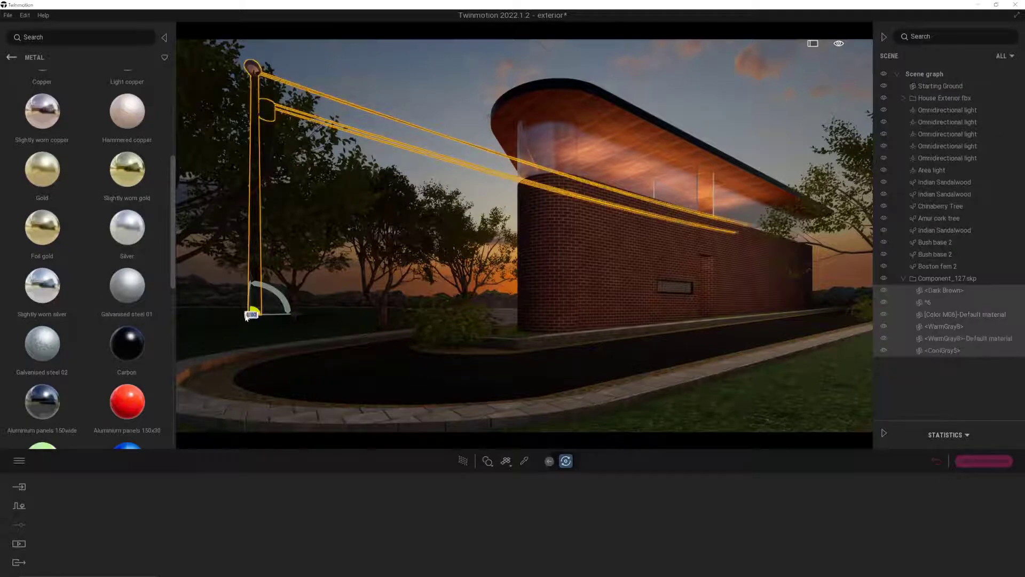
{"action": "left_click_drag", "start_coordinate": [249, 313], "coordinate": [380, 309]}
{"action": "key", "text": "Escape"}
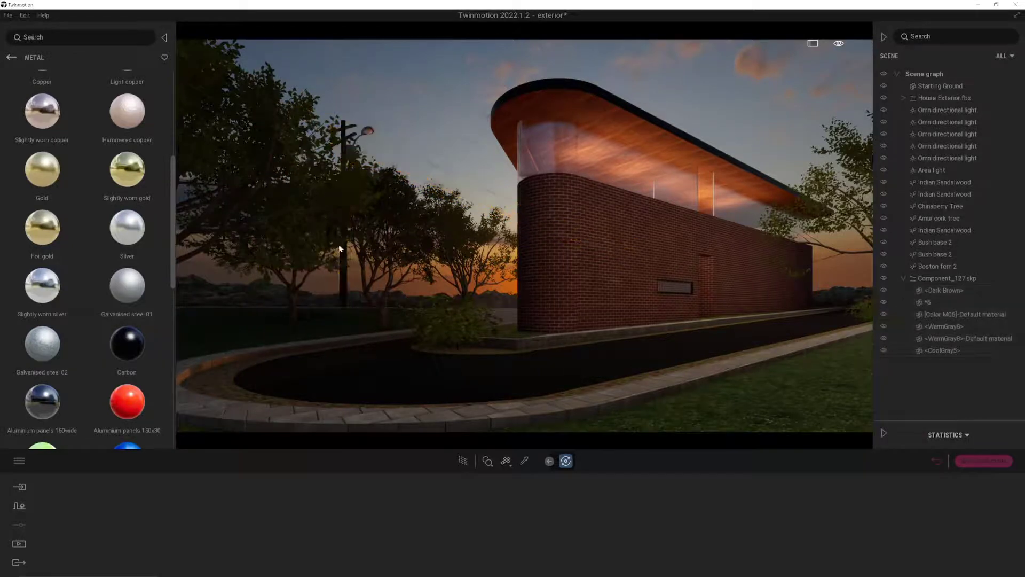
Step: Place a Spot light from the lights library on the pole's lamp head
{"action": "left_click", "coordinate": [11, 57]}
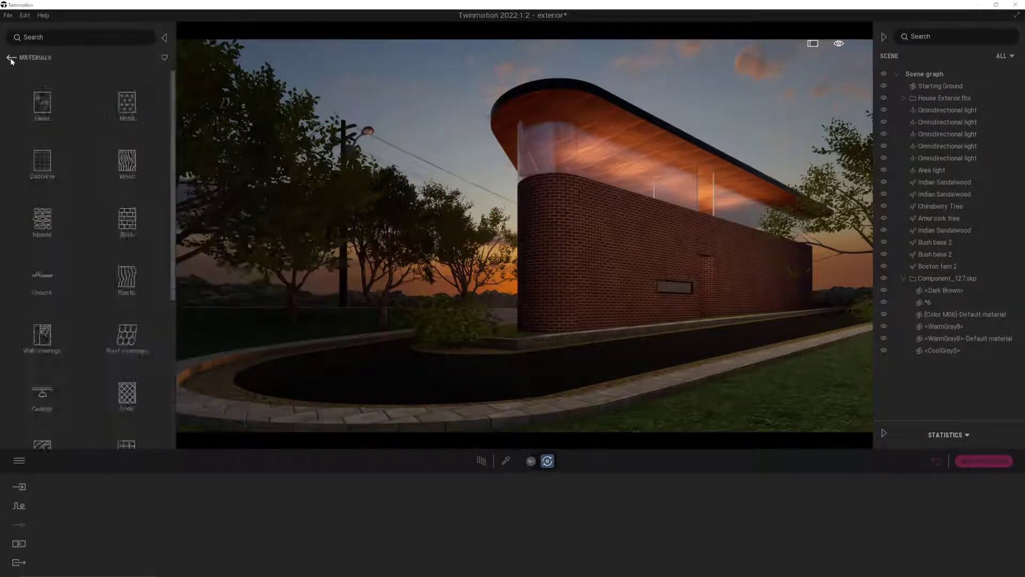
{"action": "left_click", "coordinate": [11, 58]}
{"action": "left_click", "coordinate": [129, 161]}
{"action": "left_click_drag", "start_coordinate": [128, 172], "coordinate": [342, 143]}
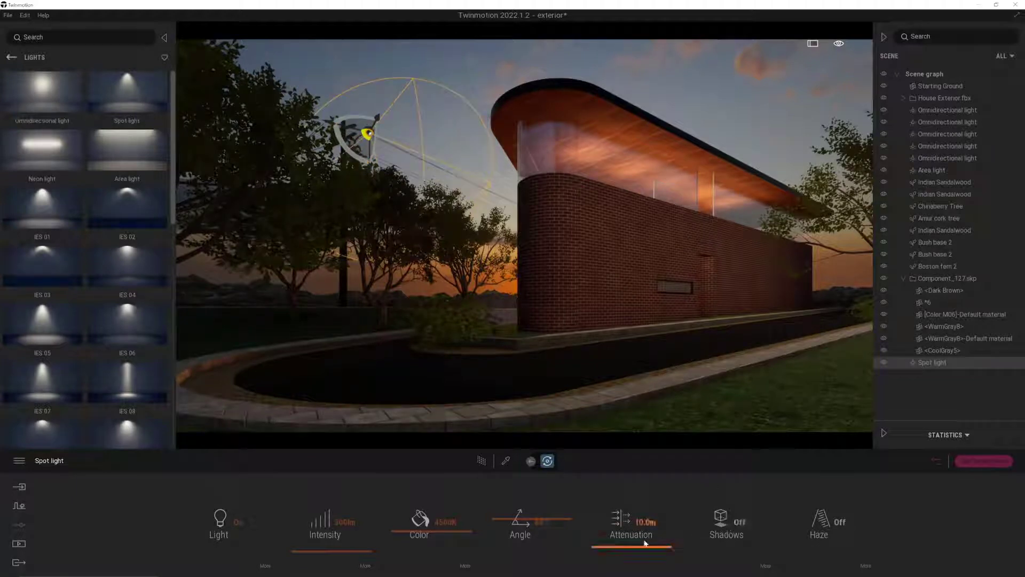
Step: Set the spot light's intensity to 100000 lm and its attenuation to 100 m, and turn on its shadows
{"action": "left_click_drag", "start_coordinate": [631, 540], "coordinate": [631, 535]}
{"action": "left_click_drag", "start_coordinate": [347, 551], "coordinate": [349, 476]}
{"action": "left_click", "coordinate": [720, 537]}
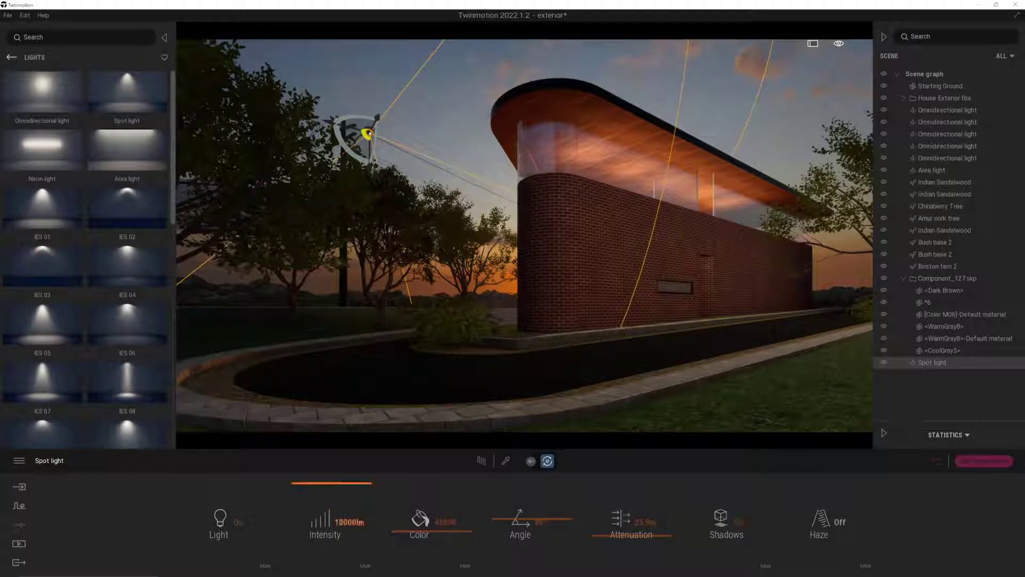
{"action": "left_click", "coordinate": [348, 522]}
{"action": "left_click", "coordinate": [357, 511]}
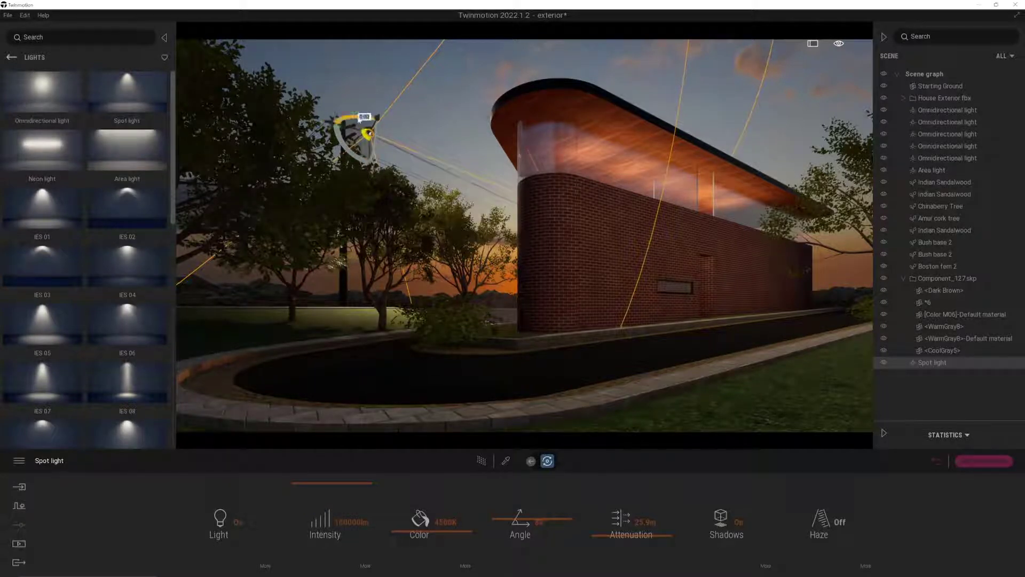
{"action": "left_click_drag", "start_coordinate": [359, 118], "coordinate": [368, 118]}
{"action": "left_click_drag", "start_coordinate": [630, 535], "coordinate": [623, 467]}
{"action": "left_click", "coordinate": [353, 522]}
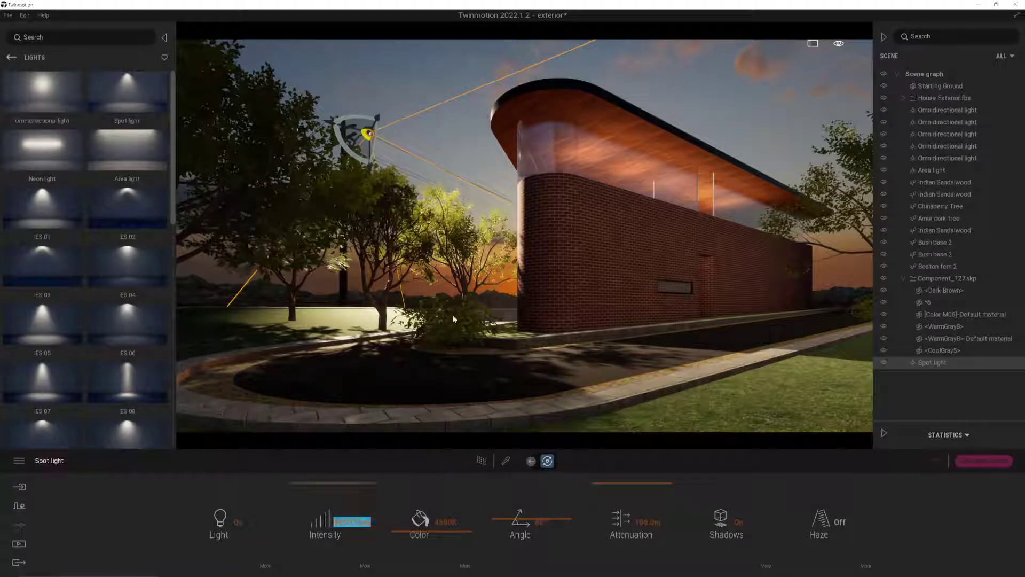
Step: Turn on haze for the spot light and set the haze intensity to 1%
{"action": "left_click", "coordinate": [818, 524]}
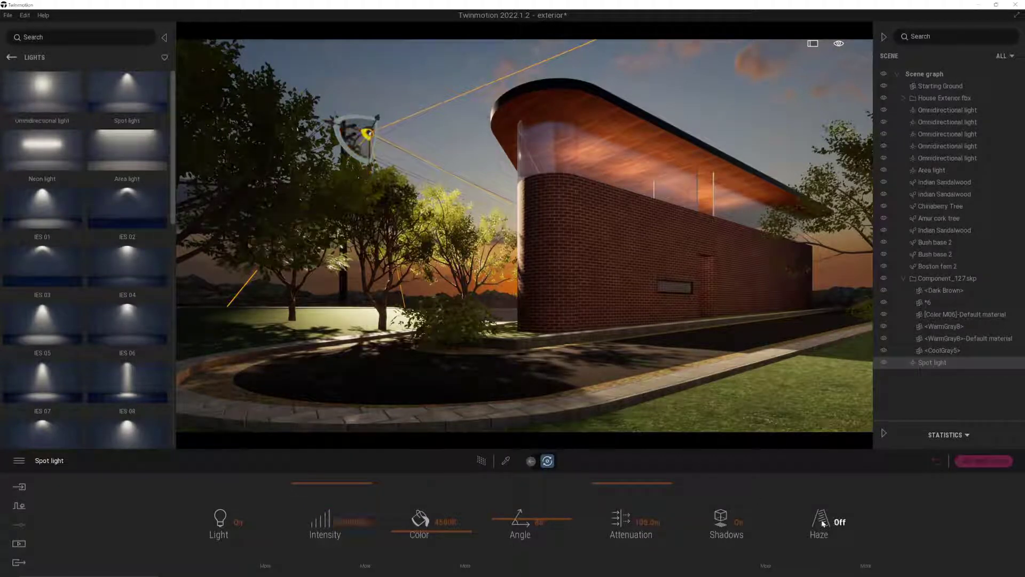
{"action": "left_click", "coordinate": [866, 566]}
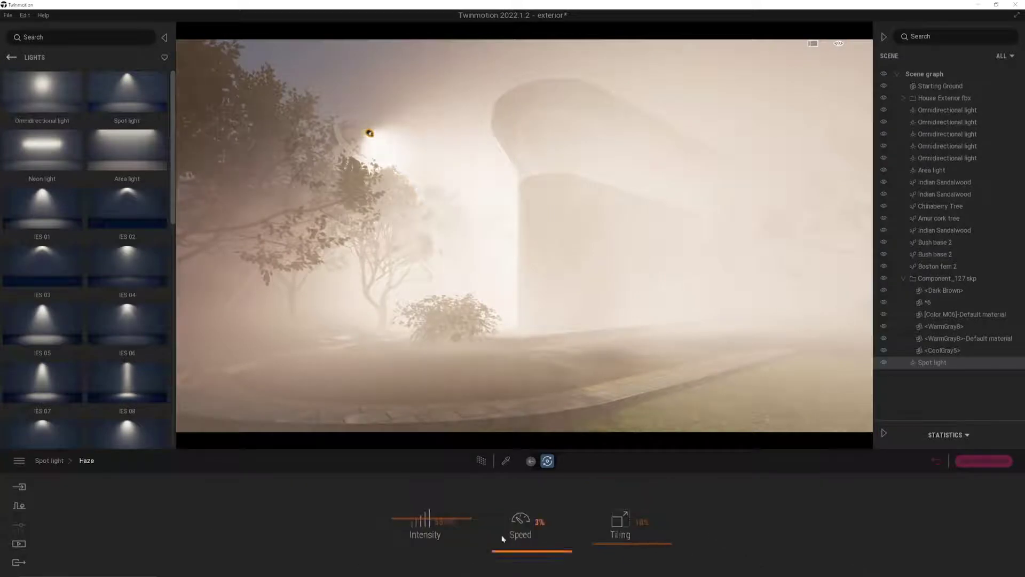
{"action": "left_click", "coordinate": [445, 522]}
{"action": "type", "text": "1"}
{"action": "key", "text": "Return"}
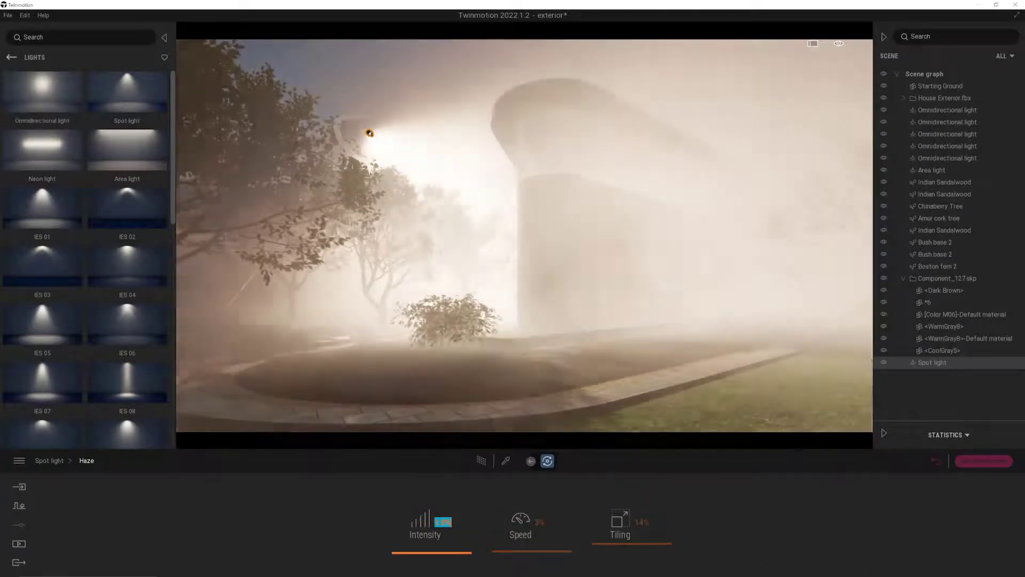
{"action": "left_click", "coordinate": [367, 131]}
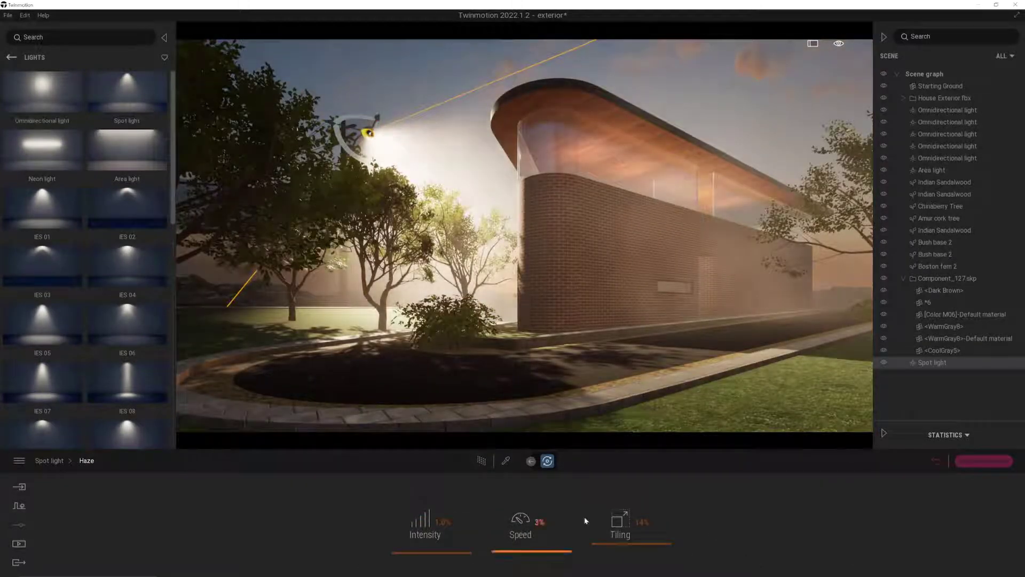
Step: Set the haze's speed and tiling to 0% and its intensity to 0.05%, and nudge the spot light slightly below the lamp head
{"action": "left_click_drag", "start_coordinate": [614, 546], "coordinate": [613, 559]}
{"action": "left_click_drag", "start_coordinate": [540, 556], "coordinate": [538, 558]}
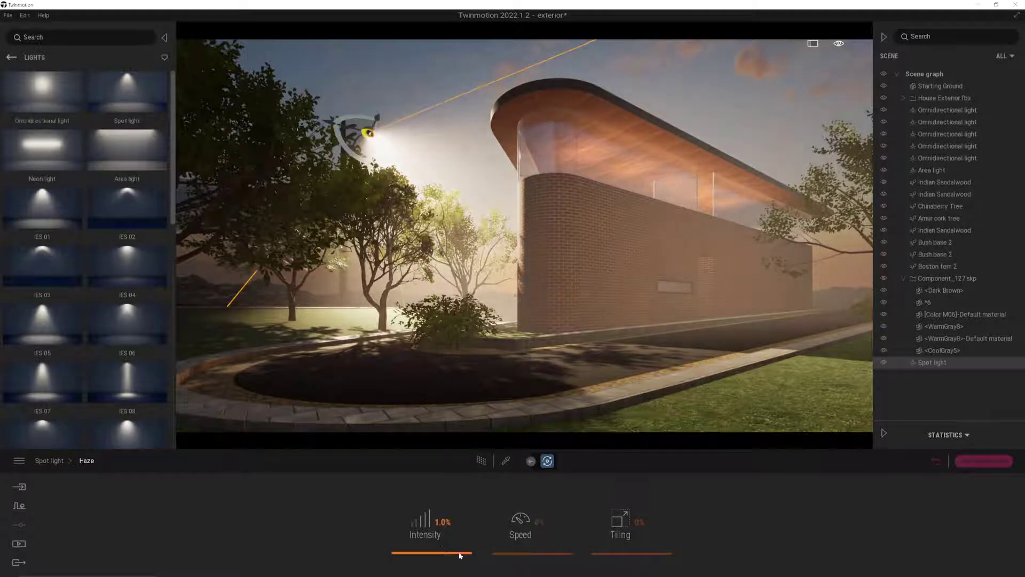
{"action": "left_click_drag", "start_coordinate": [437, 543], "coordinate": [438, 557]}
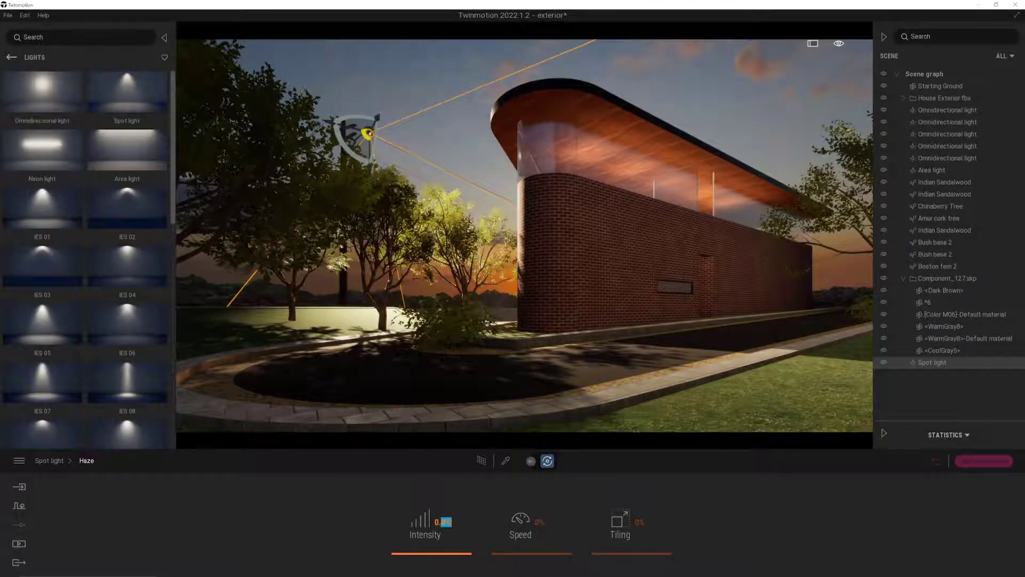
{"action": "type", "text": "05"}
{"action": "key", "text": "Return"}
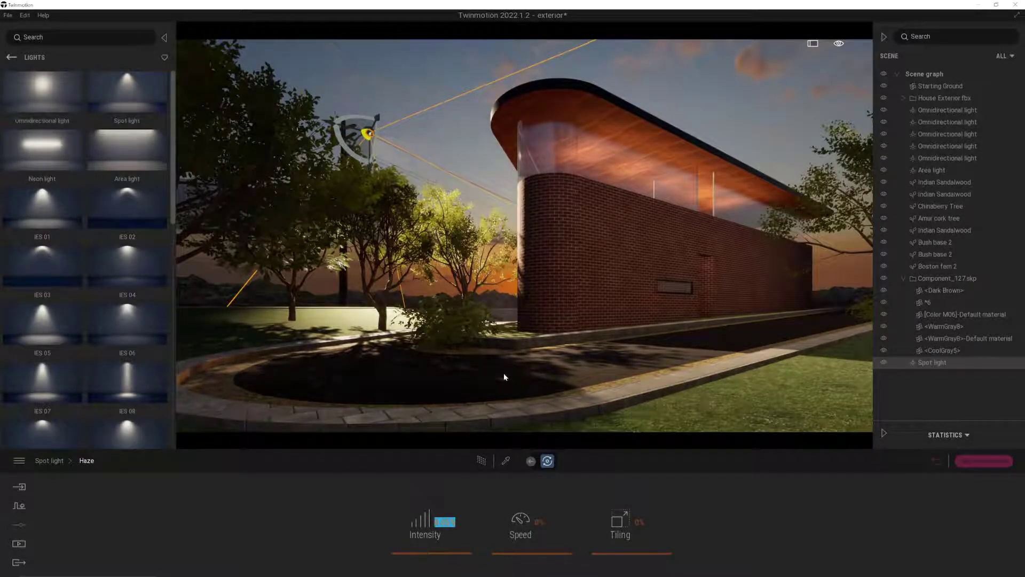
{"action": "mouse_move", "coordinate": [361, 139]}
{"action": "left_mouse_down"}
{"action": "mouse_move", "coordinate": [377, 109]}
{"action": "mouse_move", "coordinate": [367, 152]}
{"action": "left_mouse_up"}
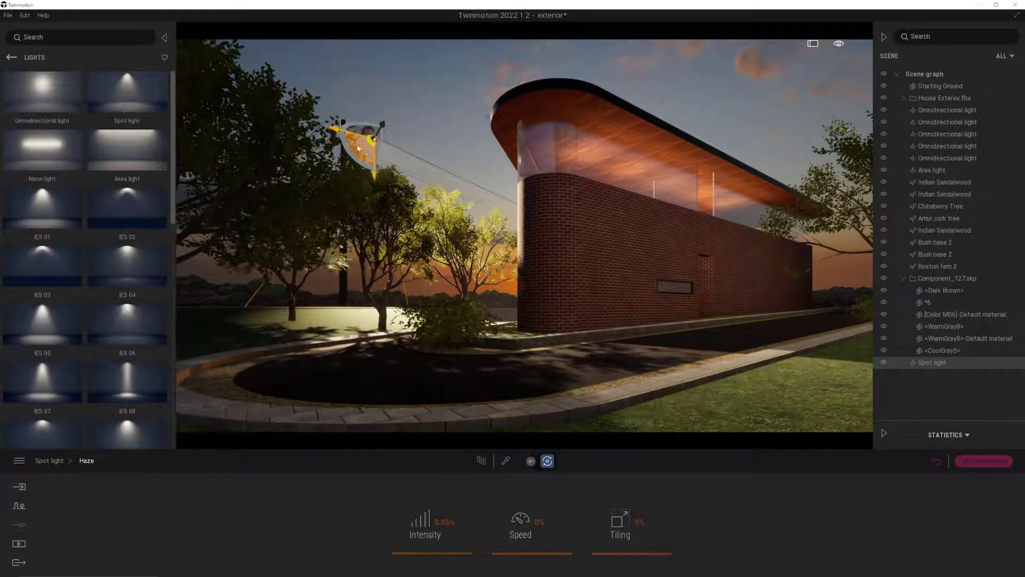
{"action": "key", "text": "Escape"}
Step: Sample the lamp head's material and replace it with the Neon 01 material
{"action": "left_click", "coordinate": [506, 460]}
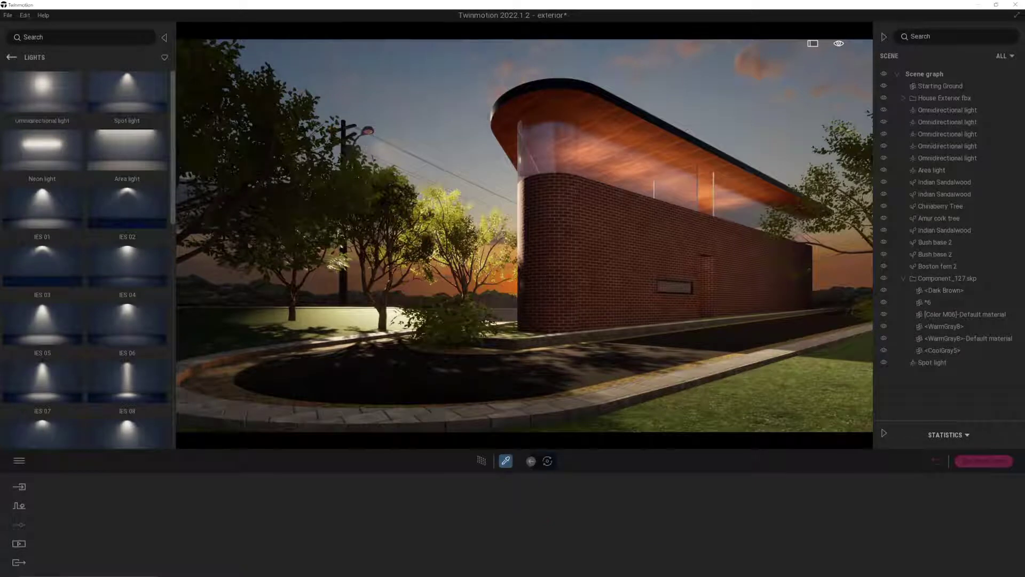
{"action": "left_click", "coordinate": [375, 127]}
{"action": "left_click", "coordinate": [11, 57]}
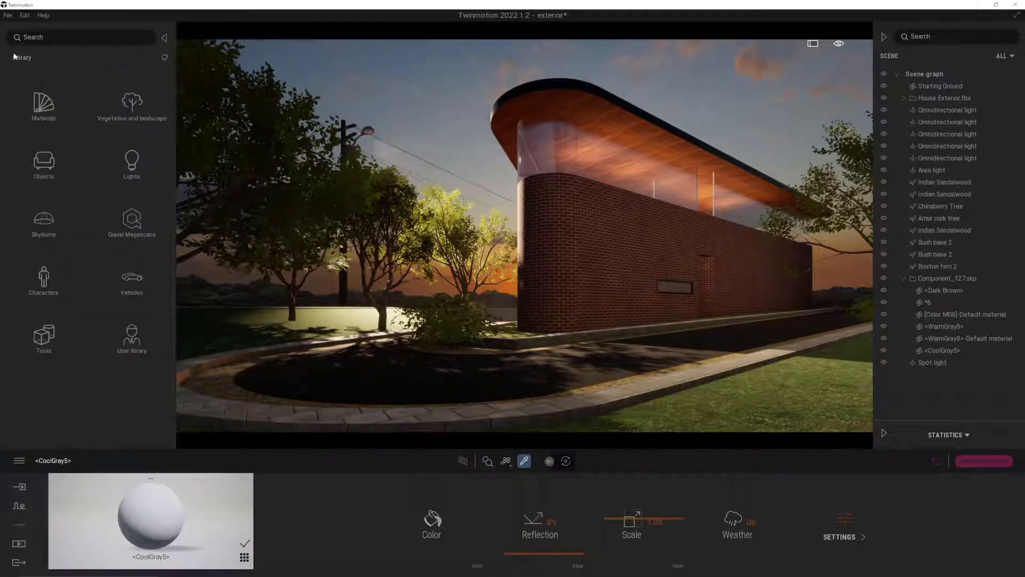
{"action": "left_click", "coordinate": [24, 95]}
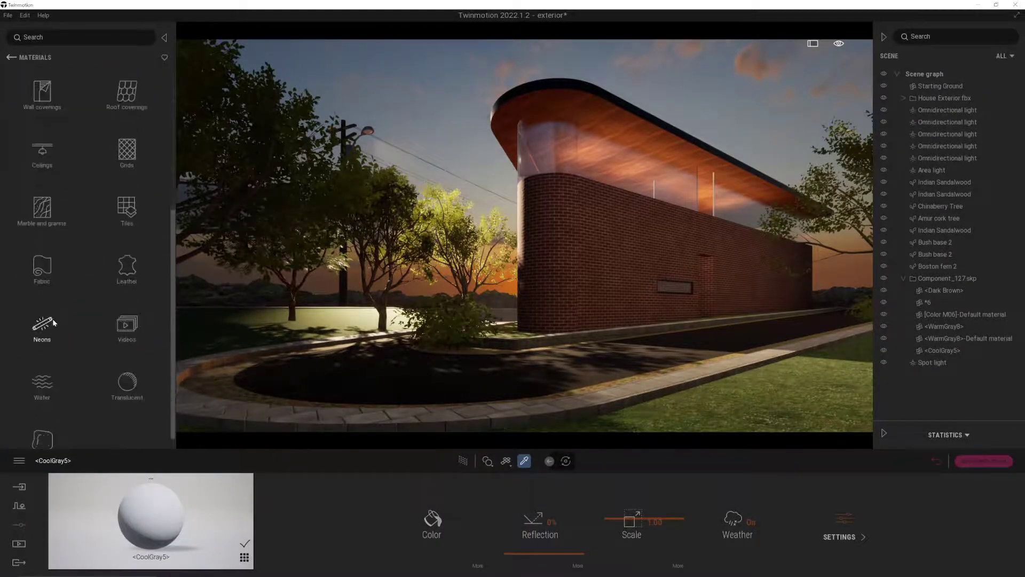
{"action": "left_click", "coordinate": [43, 323]}
{"action": "left_click_drag", "start_coordinate": [45, 93], "coordinate": [372, 137]}
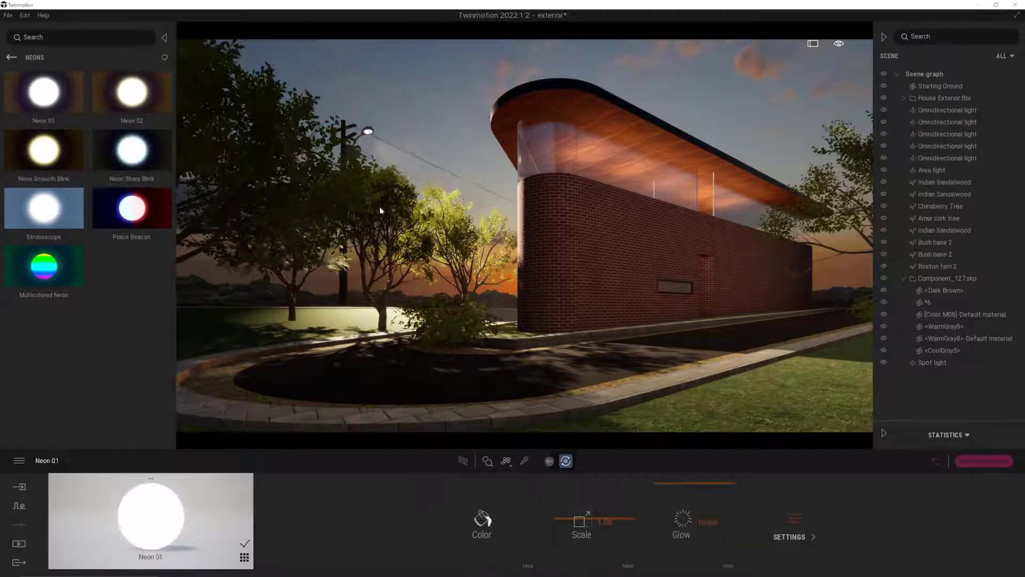
Step: Tint the lamp's Neon 01 material light orange
{"action": "left_click", "coordinate": [479, 520]}
{"action": "left_click", "coordinate": [462, 298]}
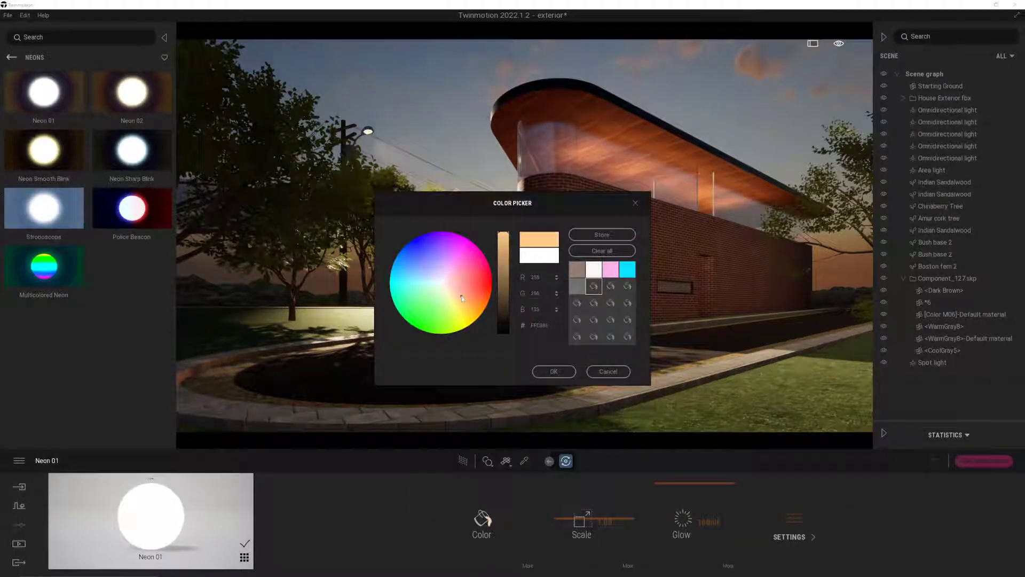
{"action": "left_click", "coordinate": [551, 371]}
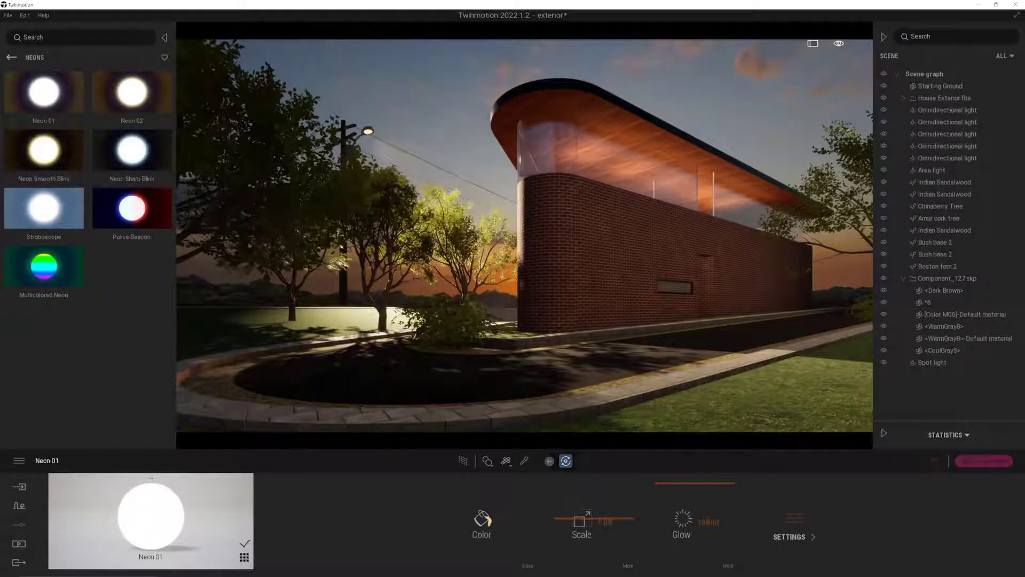
Step: Save the project and update Image1 with the current view
{"action": "left_click", "coordinate": [8, 15]}
{"action": "left_click", "coordinate": [40, 88]}
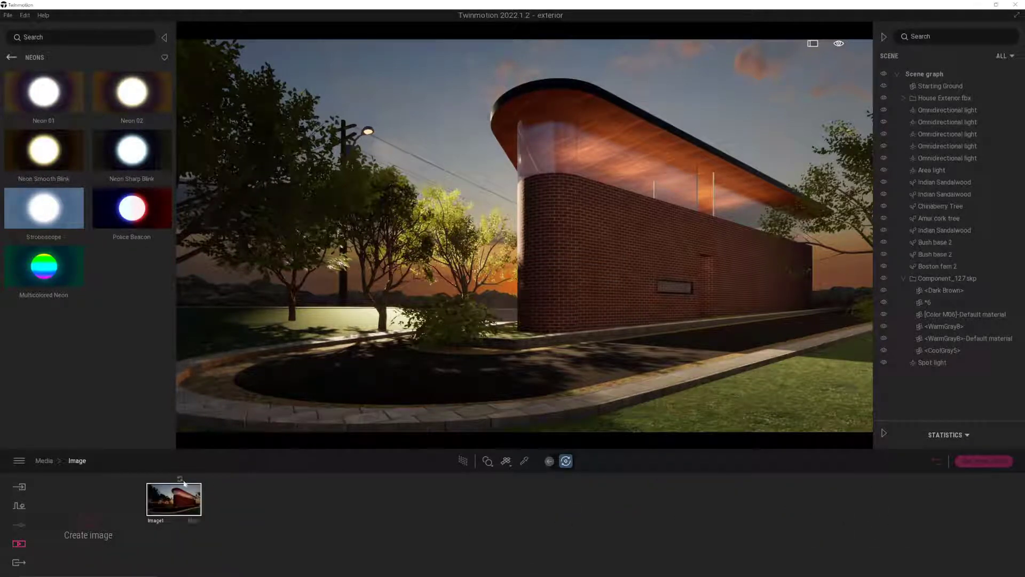
{"action": "left_click", "coordinate": [181, 479]}
Step: Move the Indian Sandalwood tree behind the bush to change its shadow on the driveway, and clear the selection
{"action": "left_click", "coordinate": [463, 258]}
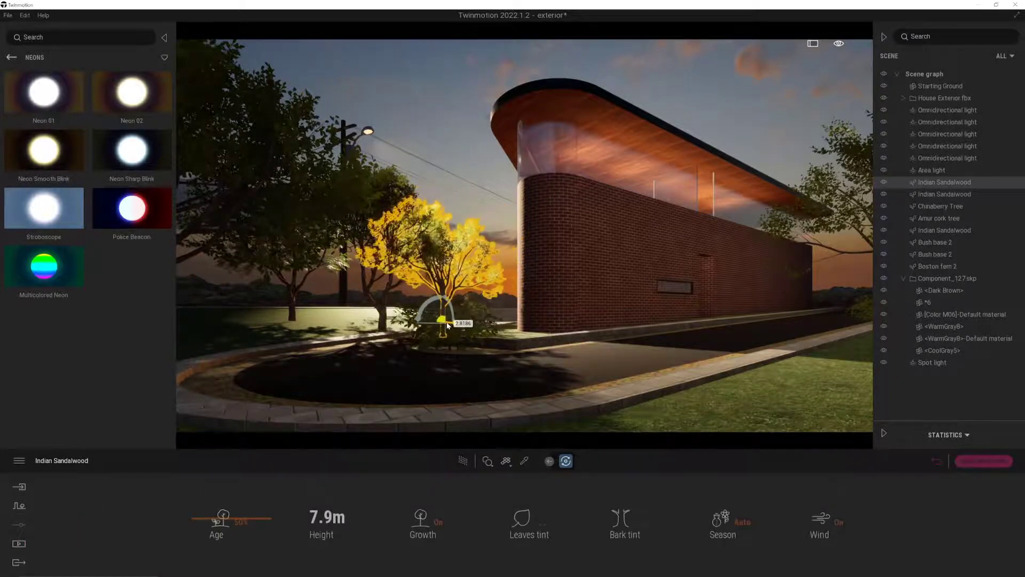
{"action": "mouse_move", "coordinate": [448, 325]}
{"action": "left_mouse_down"}
{"action": "mouse_move", "coordinate": [434, 322]}
{"action": "mouse_move", "coordinate": [461, 316]}
{"action": "left_mouse_up"}
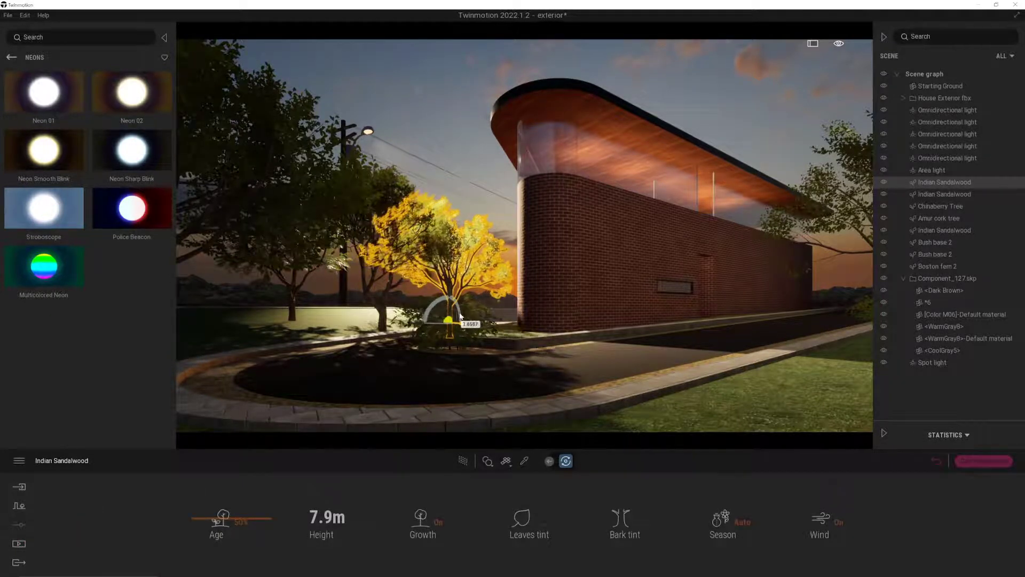
{"action": "left_click", "coordinate": [383, 315]}
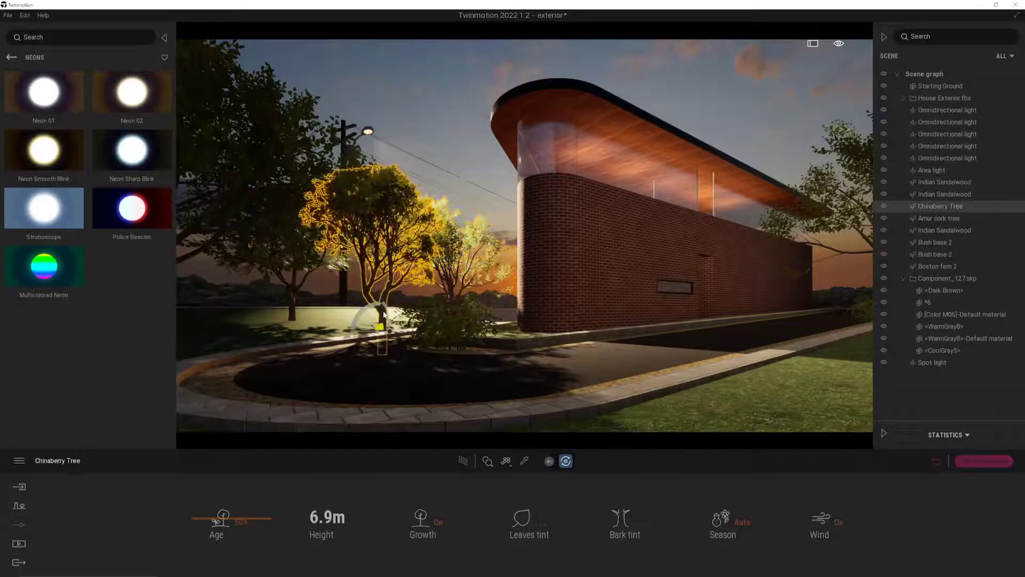
{"action": "key", "text": "Escape"}
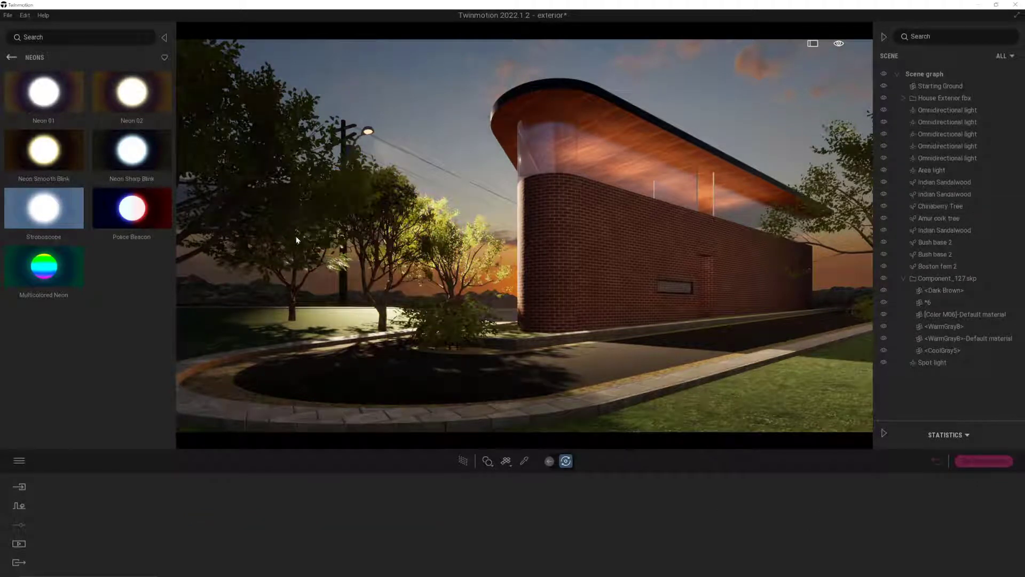
Step: Shift the Amur cork tree and the small tree next to it toward the bush beside the driveway, and clear the selection
{"action": "left_click", "coordinate": [268, 258]}
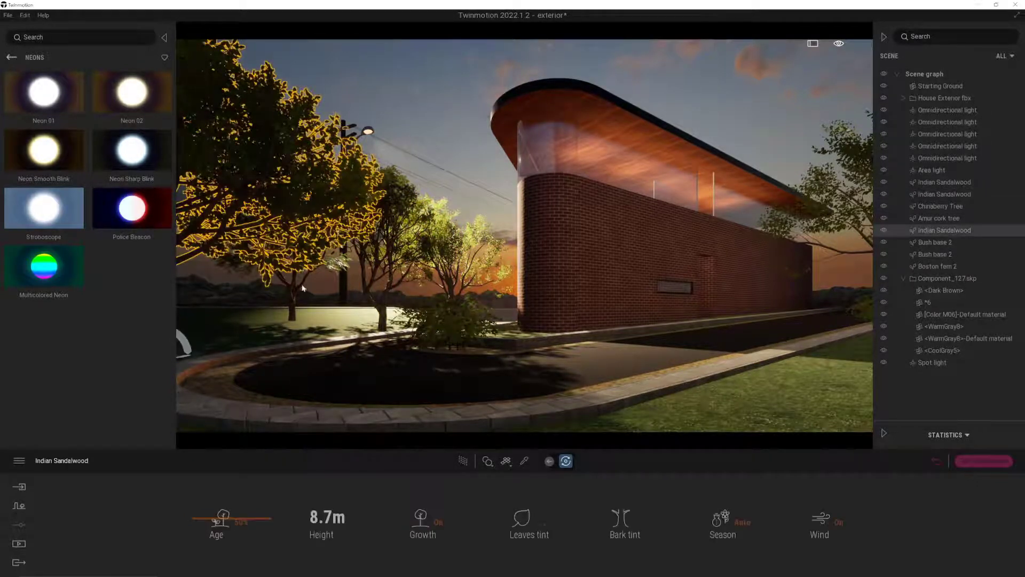
{"action": "left_click", "coordinate": [294, 289]}
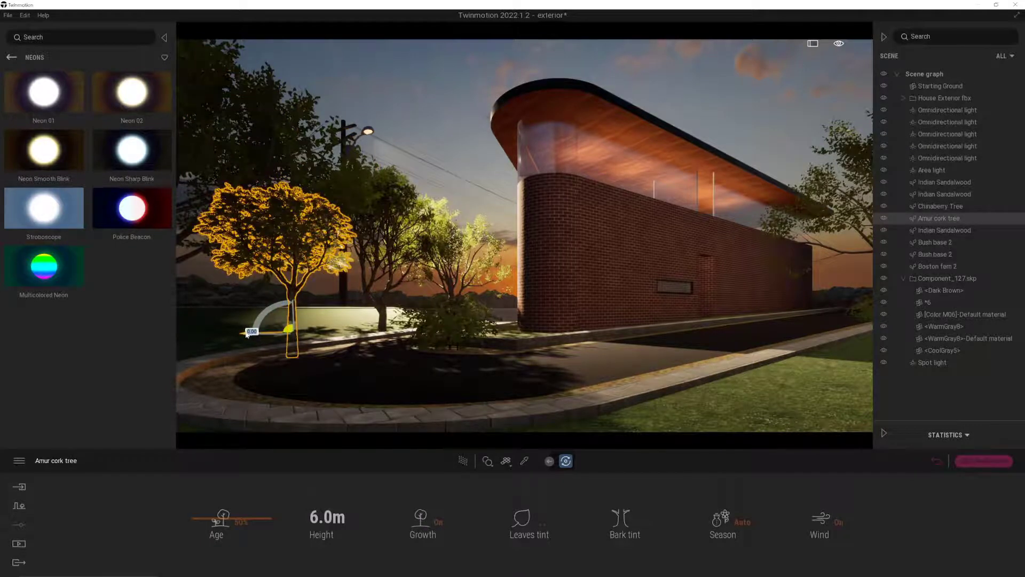
{"action": "left_click_drag", "start_coordinate": [247, 331], "coordinate": [404, 330]}
{"action": "left_click", "coordinate": [358, 307]}
{"action": "left_click", "coordinate": [385, 320]}
{"action": "left_click", "coordinate": [386, 325]}
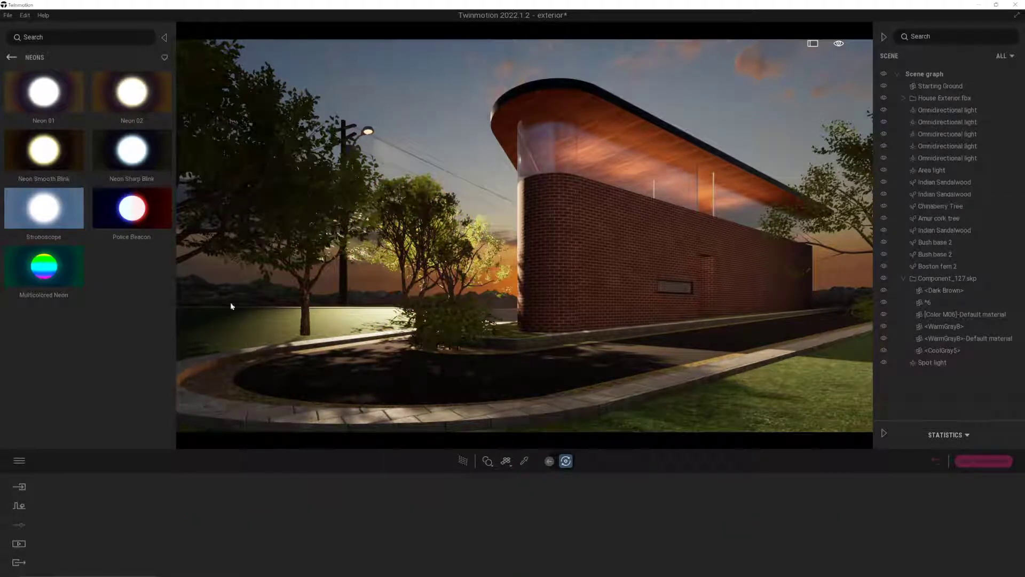
Step: Place the Suv 02 car from the vehicle library on the driveway at the far end of the brick wall
{"action": "left_click", "coordinate": [12, 57]}
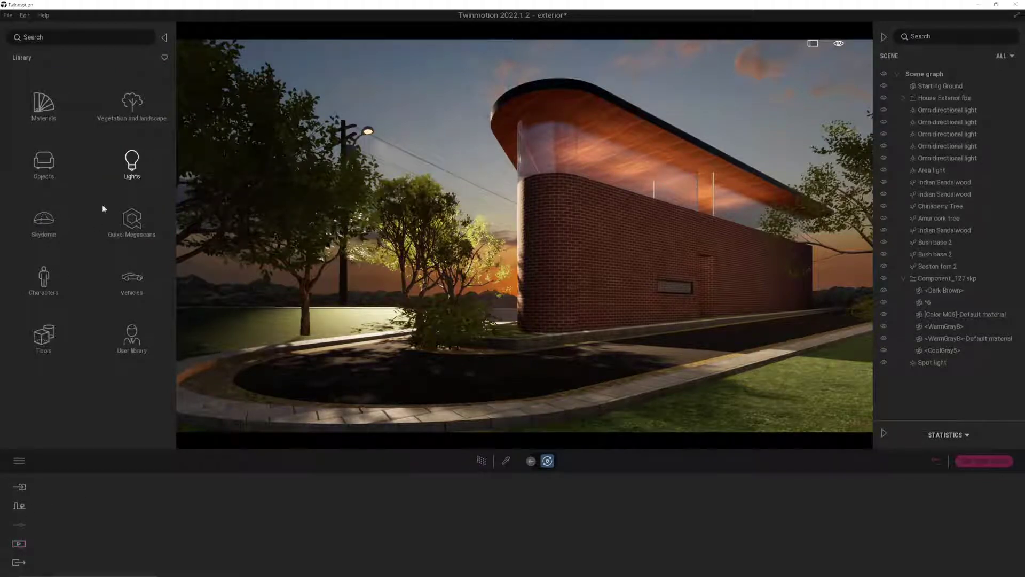
{"action": "left_click", "coordinate": [128, 277]}
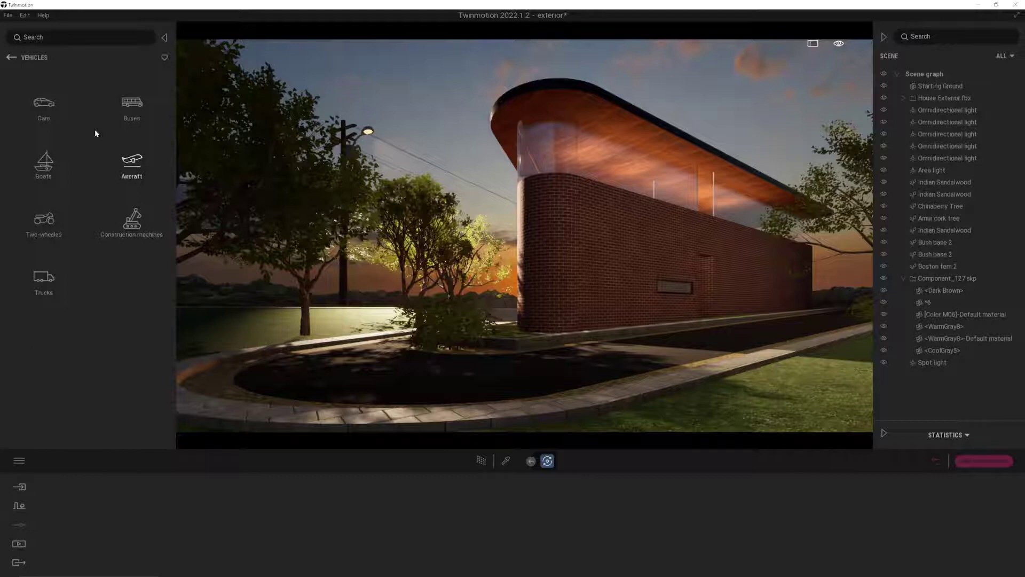
{"action": "left_click", "coordinate": [43, 107]}
{"action": "mouse_move", "coordinate": [42, 160]}
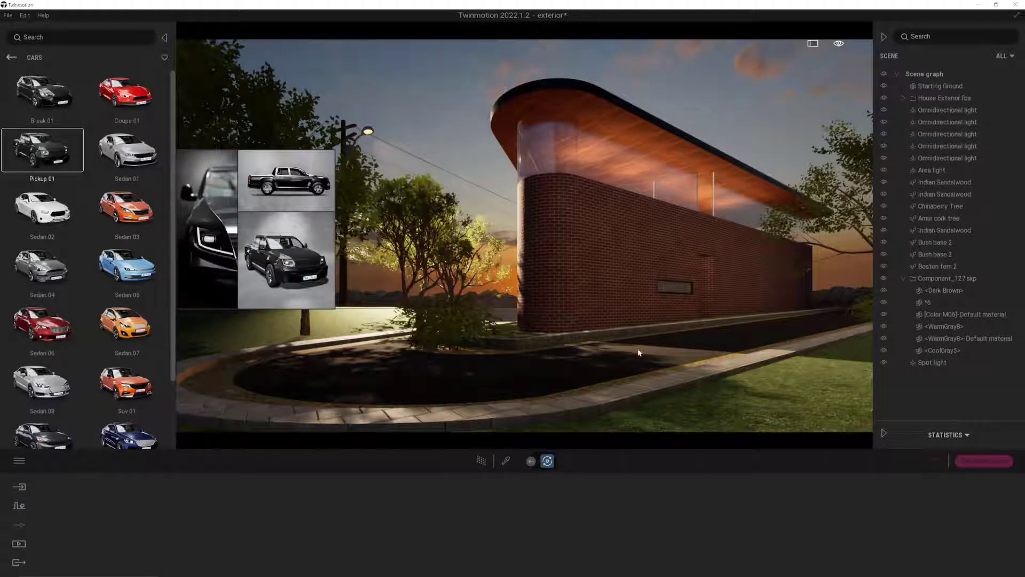
{"action": "left_click_drag", "start_coordinate": [59, 167], "coordinate": [171, 294]}
{"action": "left_click_drag", "start_coordinate": [127, 267], "coordinate": [248, 315]}
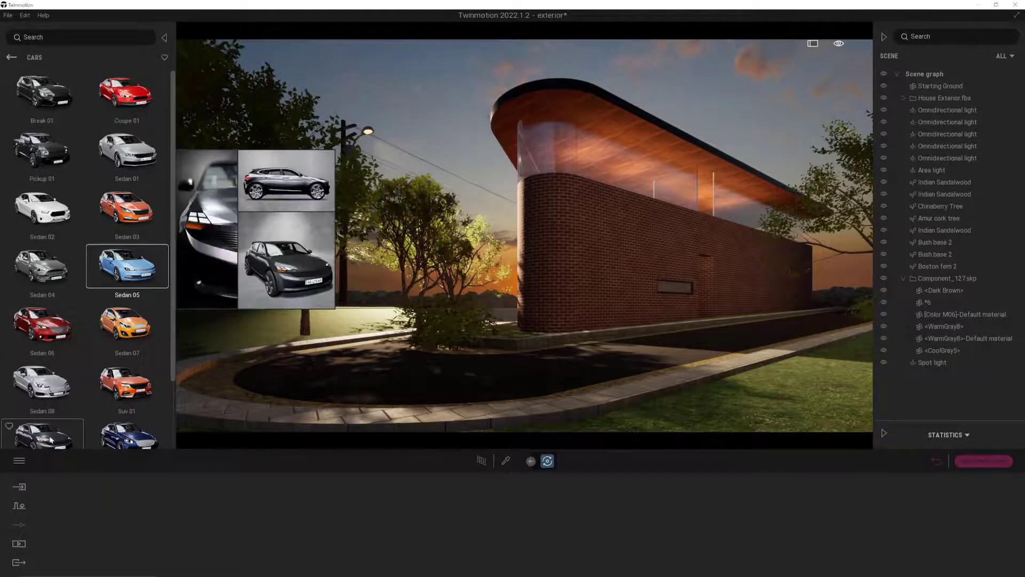
{"action": "left_click_drag", "start_coordinate": [42, 434], "coordinate": [786, 326]}
Step: Adjust the Suv 02's position so it sits on the driveway, checking from close range and undoing the last adjustment
{"action": "right_click_drag", "start_coordinate": [657, 322], "coordinate": [600, 260]}
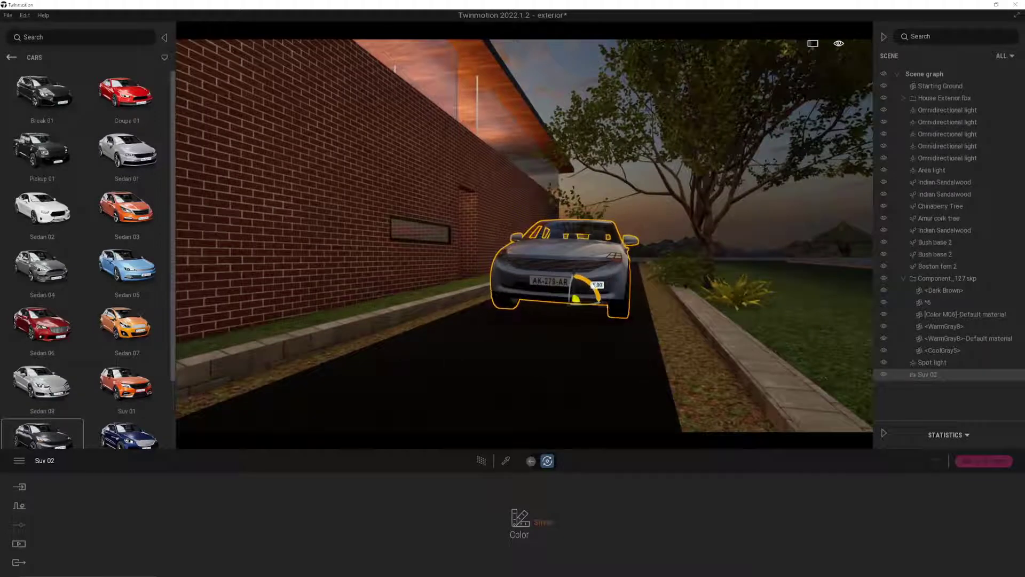
{"action": "mouse_move", "coordinate": [580, 297]}
{"action": "left_mouse_down"}
{"action": "mouse_move", "coordinate": [588, 319]}
{"action": "mouse_move", "coordinate": [584, 297]}
{"action": "left_mouse_up"}
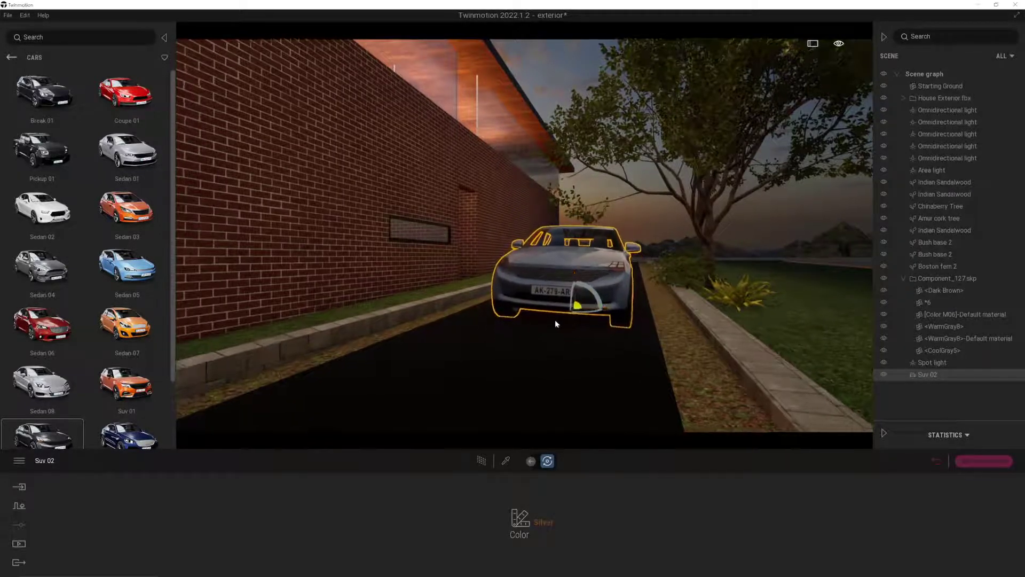
{"action": "middle_click_drag", "start_coordinate": [556, 320], "coordinate": [583, 254]}
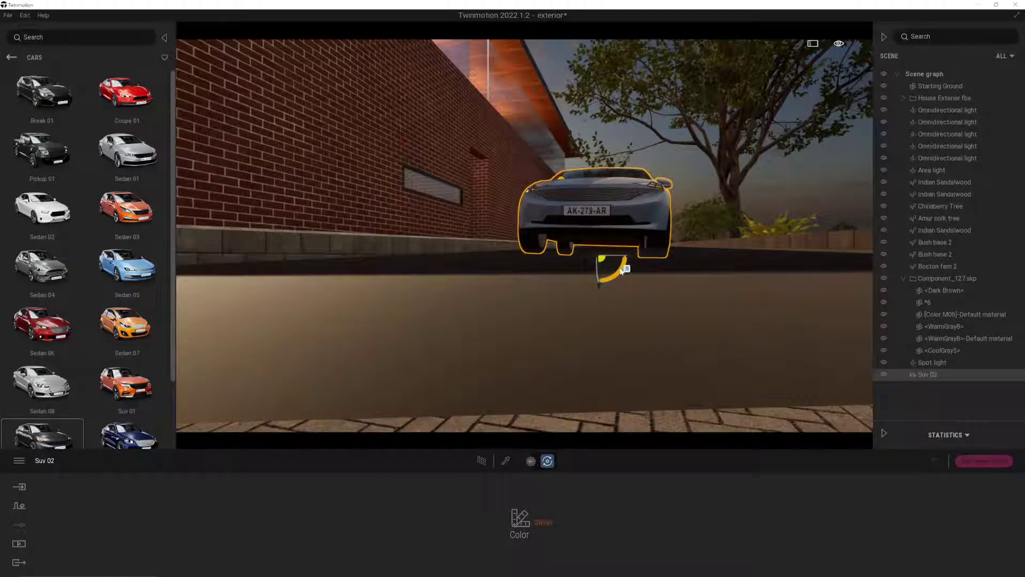
{"action": "left_click_drag", "start_coordinate": [621, 269], "coordinate": [621, 270]}
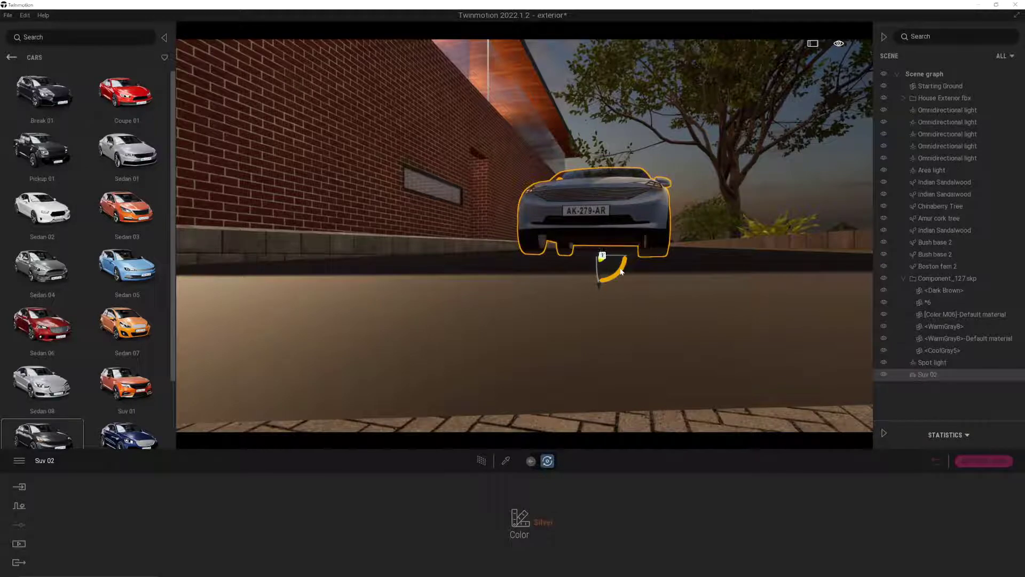
{"action": "key", "text": "ctrl+z"}
{"action": "key", "text": "w"}
{"action": "right_click_drag", "start_coordinate": [620, 269], "coordinate": [531, 407]}
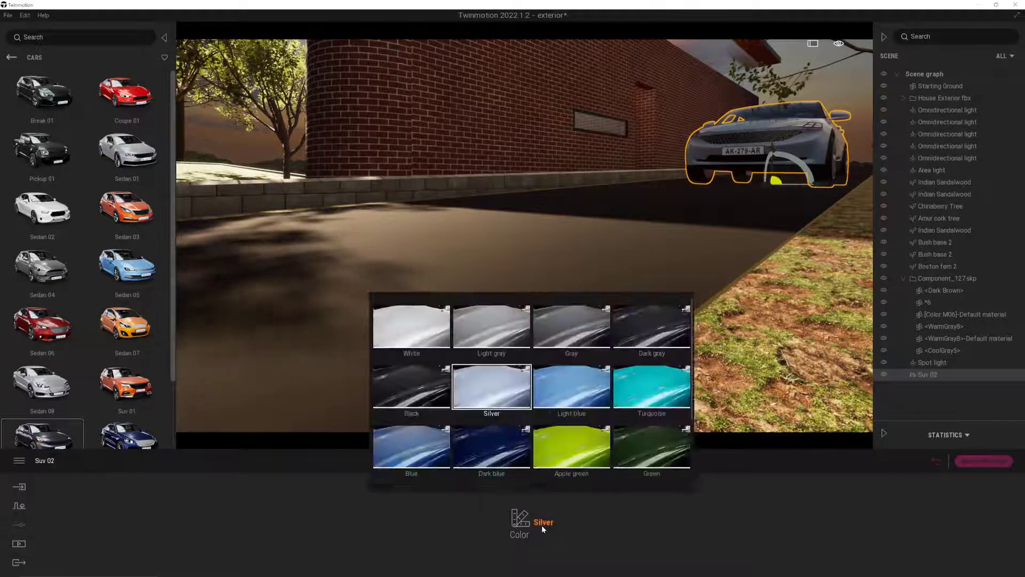
Step: Return to the Image1 view and set the Suv 02's colour to Black after trying Dark blue
{"action": "left_click", "coordinate": [940, 462]}
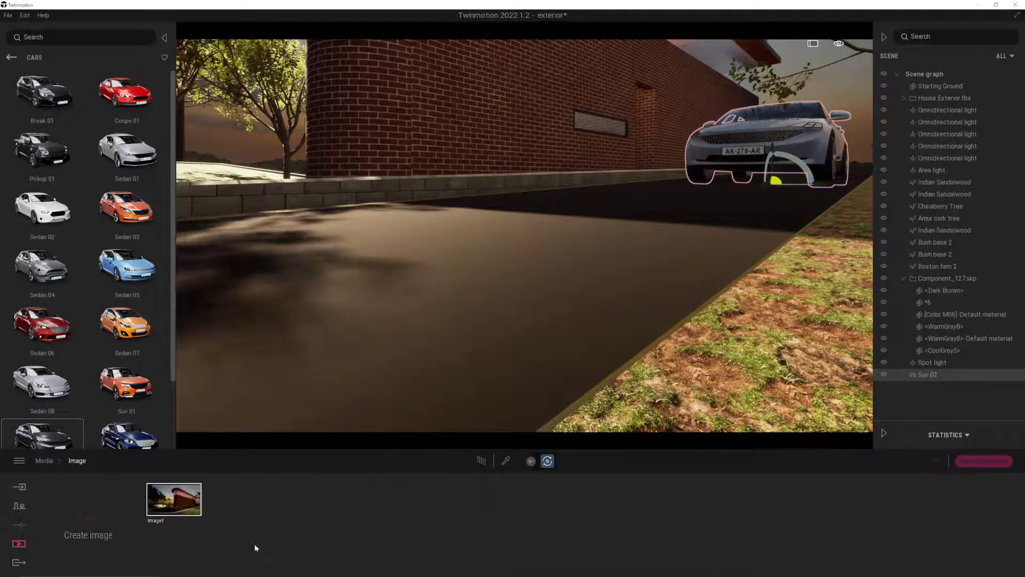
{"action": "left_click", "coordinate": [179, 501]}
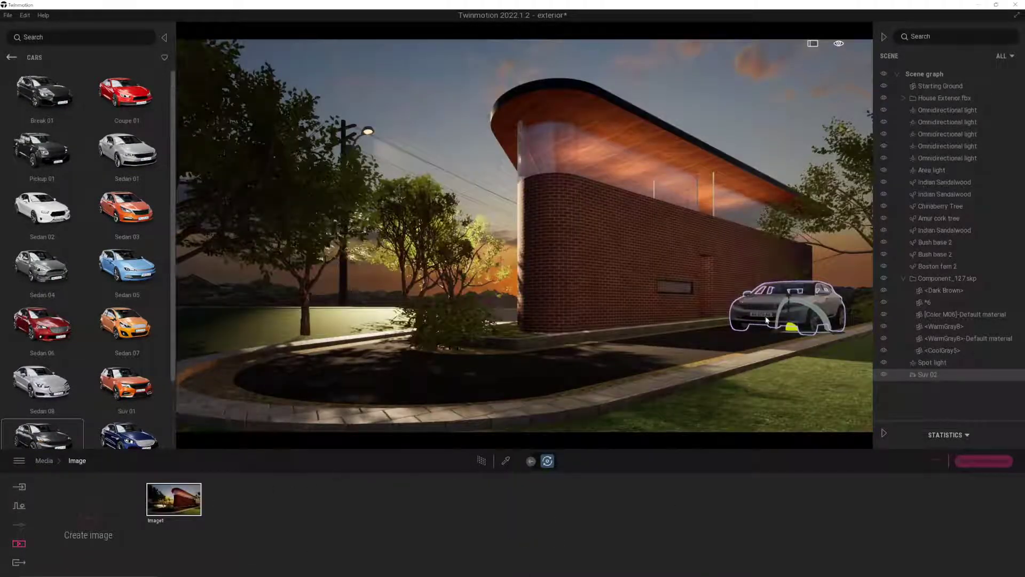
{"action": "left_click", "coordinate": [784, 314]}
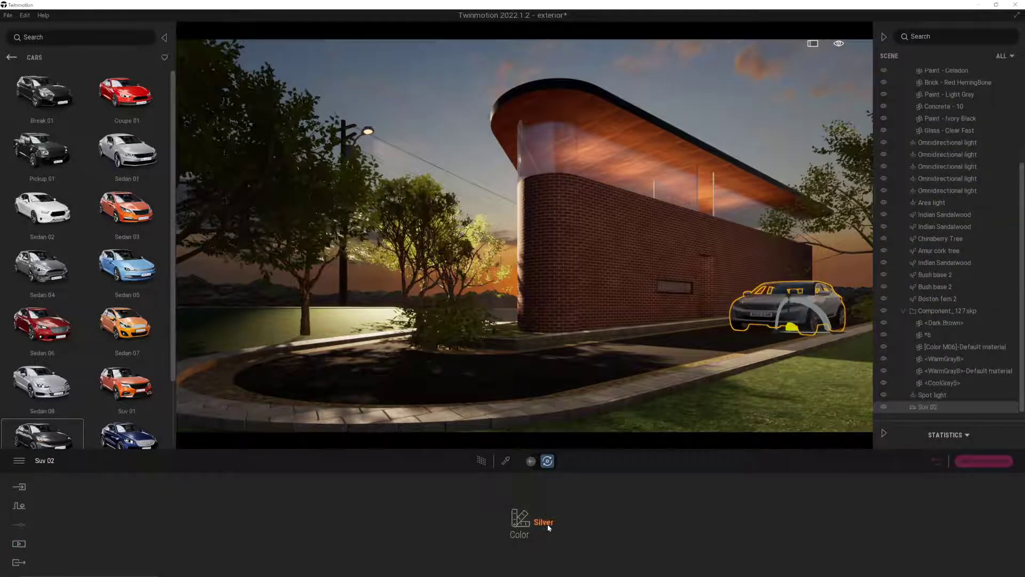
{"action": "mouse_move", "coordinate": [548, 527]}
{"action": "left_click", "coordinate": [489, 443]}
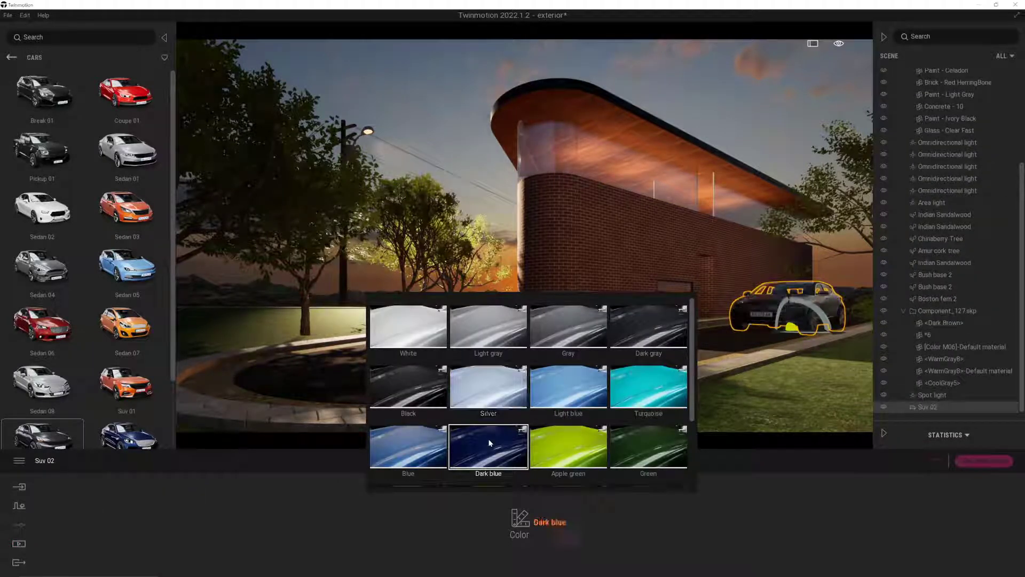
{"action": "left_click", "coordinate": [410, 396]}
{"action": "key", "text": "Escape"}
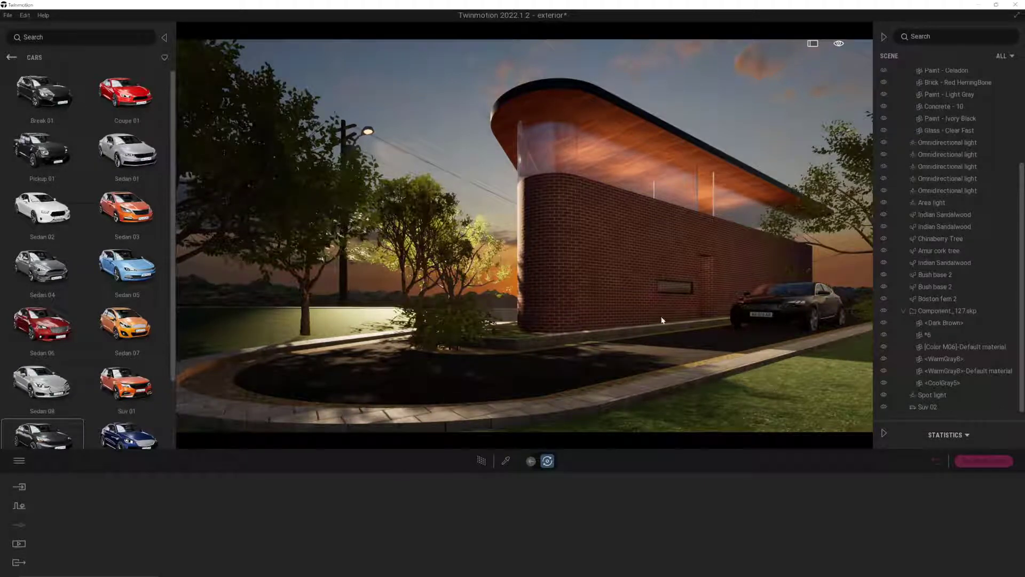
Step: Fine-tune the camera framing of the building and parked car, and save the project
{"action": "right_click_drag", "start_coordinate": [662, 320], "coordinate": [664, 326]}
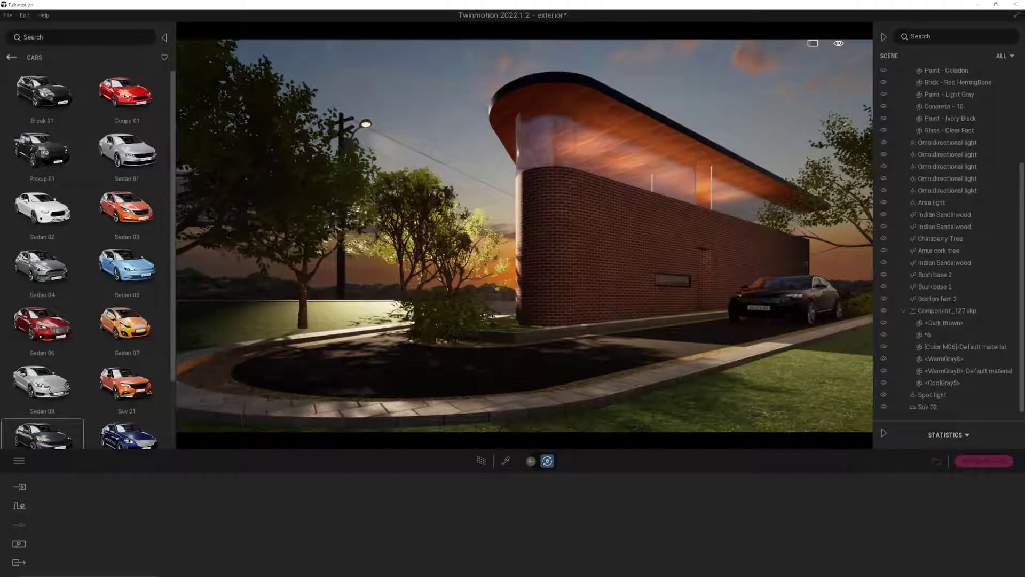
{"action": "right_click_drag", "start_coordinate": [726, 319], "coordinate": [724, 318]}
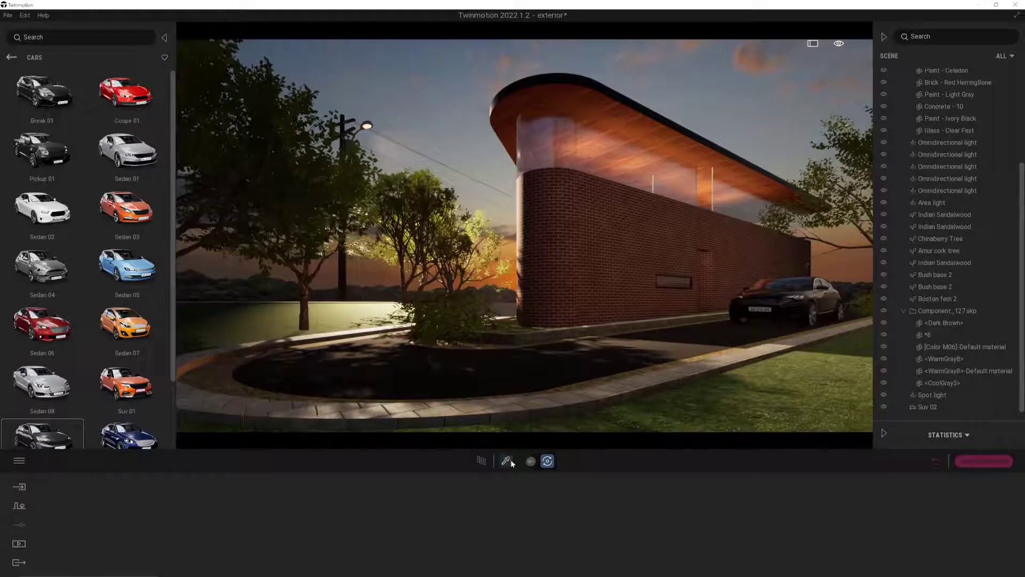
{"action": "left_click", "coordinate": [801, 299]}
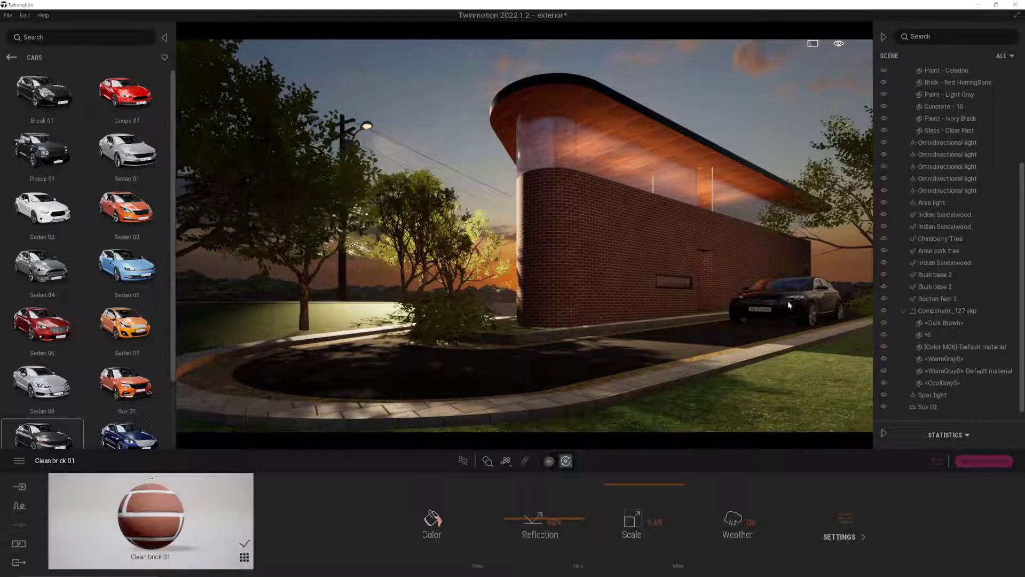
{"action": "key", "text": "ctrl+s"}
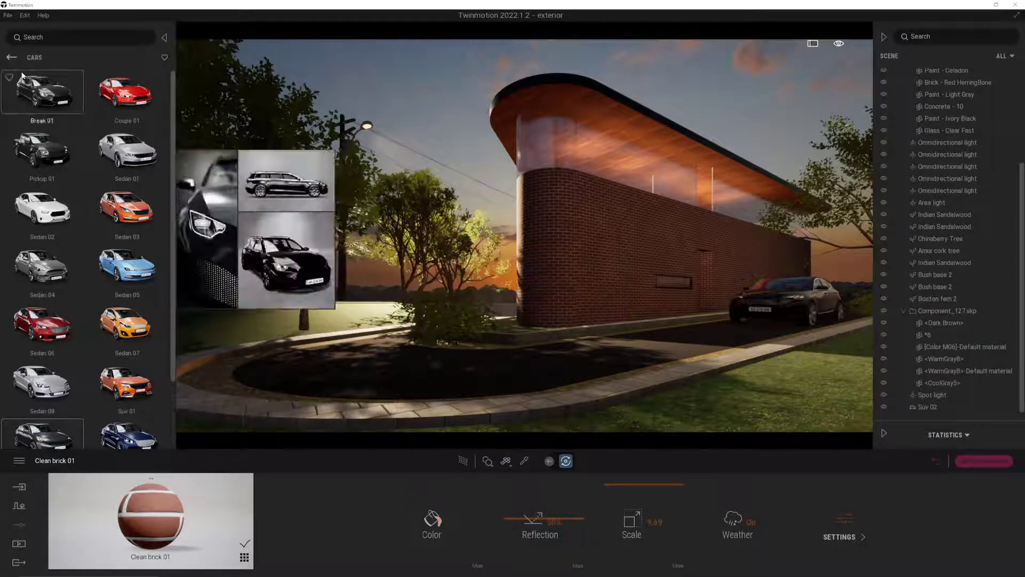
Step: Plant TallGrass 01 from the grass and flowers library along the lawn edge in the foreground
{"action": "left_click", "coordinate": [11, 57]}
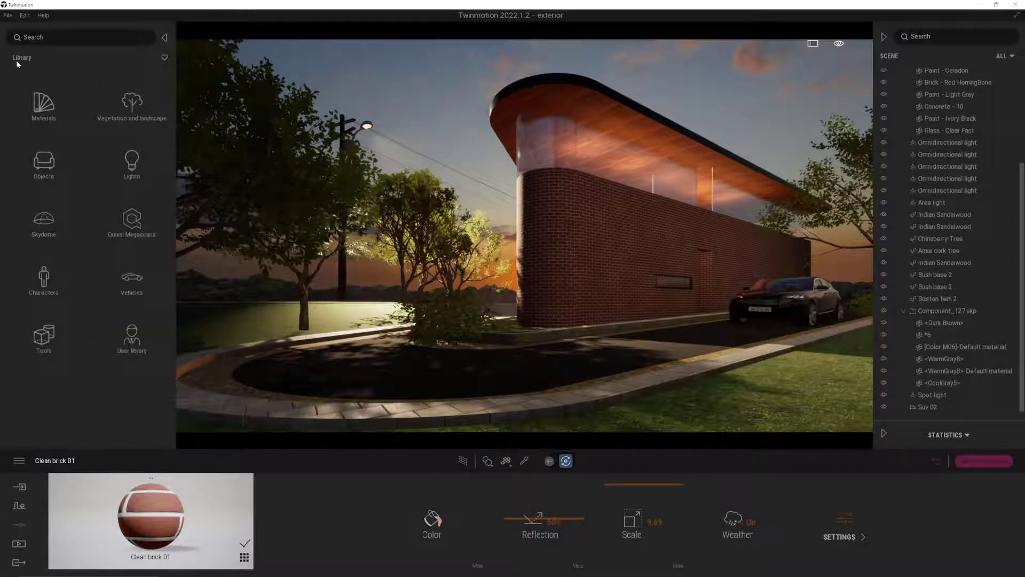
{"action": "left_click", "coordinate": [116, 115]}
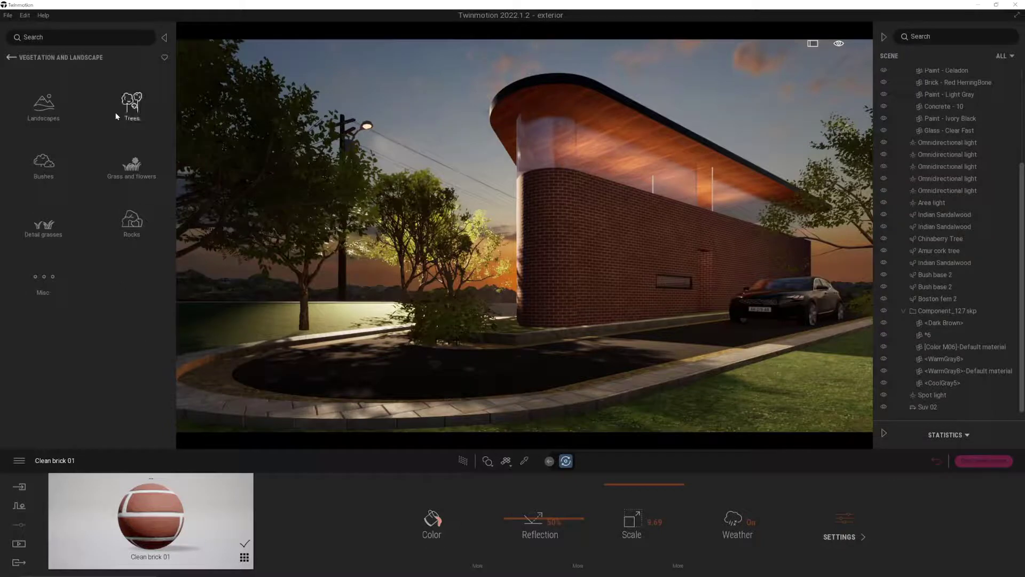
{"action": "left_click", "coordinate": [118, 170]}
{"action": "scroll", "coordinate": [118, 170], "scroll_direction": "down", "scroll_amount": 5}
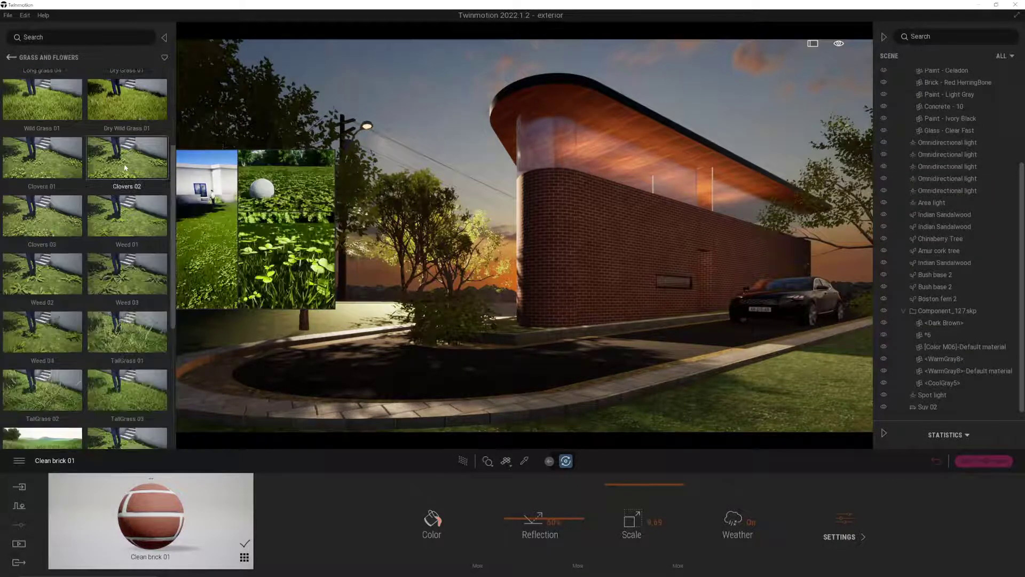
{"action": "mouse_move", "coordinate": [127, 191]}
{"action": "left_mouse_down"}
{"action": "mouse_move", "coordinate": [639, 404]}
{"action": "mouse_move", "coordinate": [476, 431]}
{"action": "mouse_move", "coordinate": [668, 413]}
{"action": "mouse_move", "coordinate": [674, 395]}
{"action": "mouse_move", "coordinate": [724, 389]}
{"action": "mouse_move", "coordinate": [738, 369]}
{"action": "mouse_move", "coordinate": [806, 351]}
{"action": "mouse_move", "coordinate": [838, 359]}
{"action": "mouse_move", "coordinate": [608, 399]}
{"action": "mouse_move", "coordinate": [558, 420]}
{"action": "mouse_move", "coordinate": [457, 391]}
{"action": "left_mouse_up"}
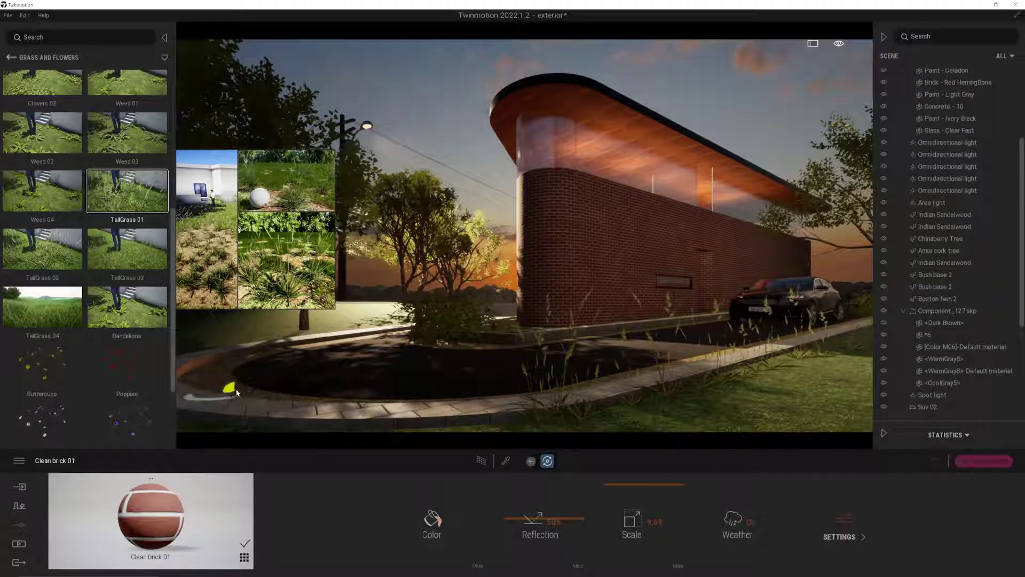
{"action": "left_click", "coordinate": [484, 431]}
Step: Scatter Daisies across the foreground lawn up to the grass near the car
{"action": "scroll", "coordinate": [85, 264], "scroll_direction": "down", "scroll_amount": 1}
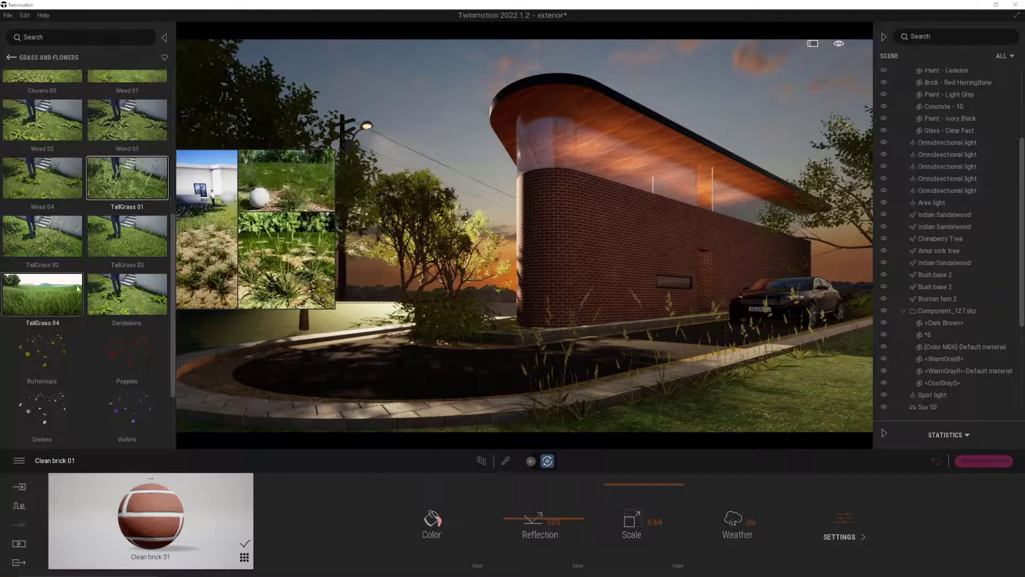
{"action": "left_click", "coordinate": [48, 408]}
{"action": "mouse_move", "coordinate": [301, 411]}
{"action": "left_mouse_down"}
{"action": "mouse_move", "coordinate": [659, 420]}
{"action": "mouse_move", "coordinate": [831, 391]}
{"action": "mouse_move", "coordinate": [868, 363]}
{"action": "left_mouse_up"}
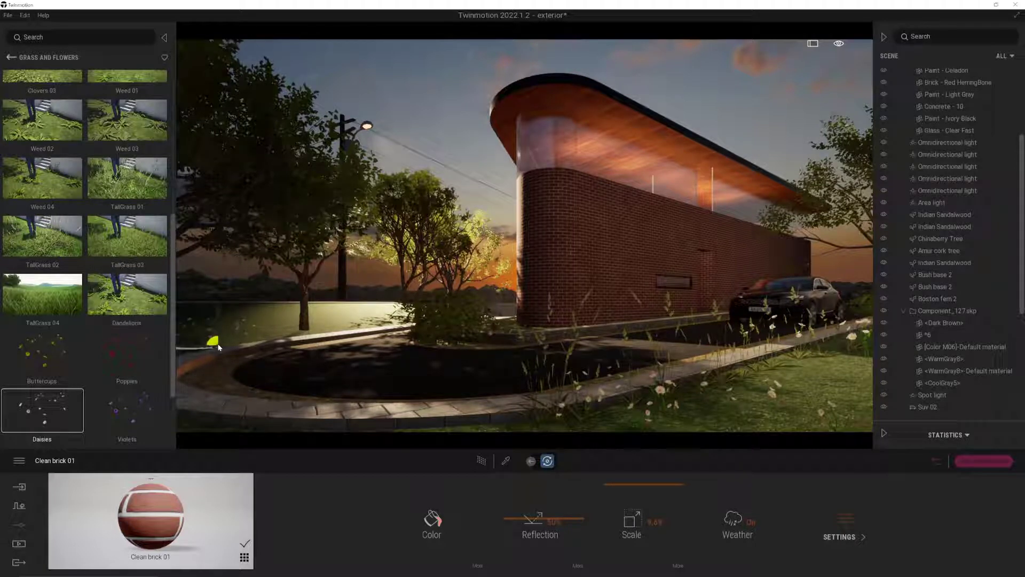
Step: Add Yarrows among the foreground grass and at the planting strip along the driveway's curved edge
{"action": "scroll", "coordinate": [4, 368], "scroll_direction": "down", "scroll_amount": 2}
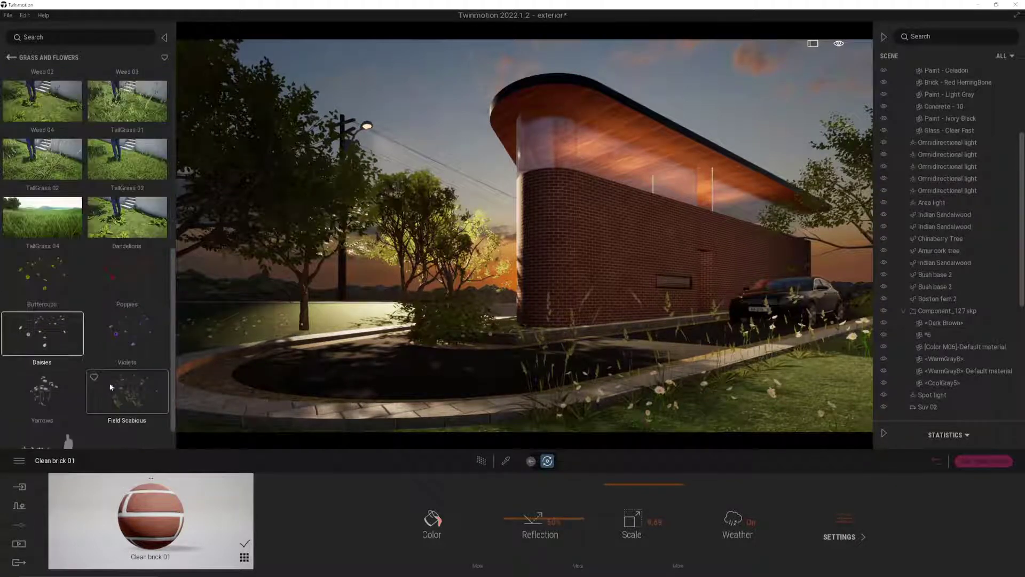
{"action": "left_click", "coordinate": [46, 356]}
{"action": "left_click", "coordinate": [620, 422]}
{"action": "mouse_move", "coordinate": [620, 422]}
{"action": "left_mouse_down"}
{"action": "mouse_move", "coordinate": [760, 406]}
{"action": "mouse_move", "coordinate": [737, 411]}
{"action": "left_mouse_up"}
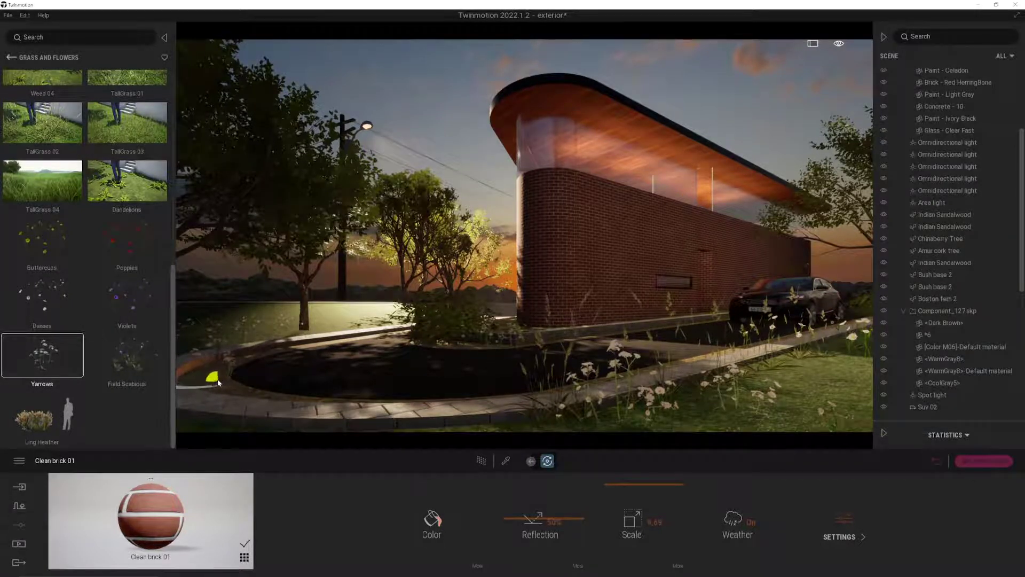
{"action": "left_click", "coordinate": [242, 397]}
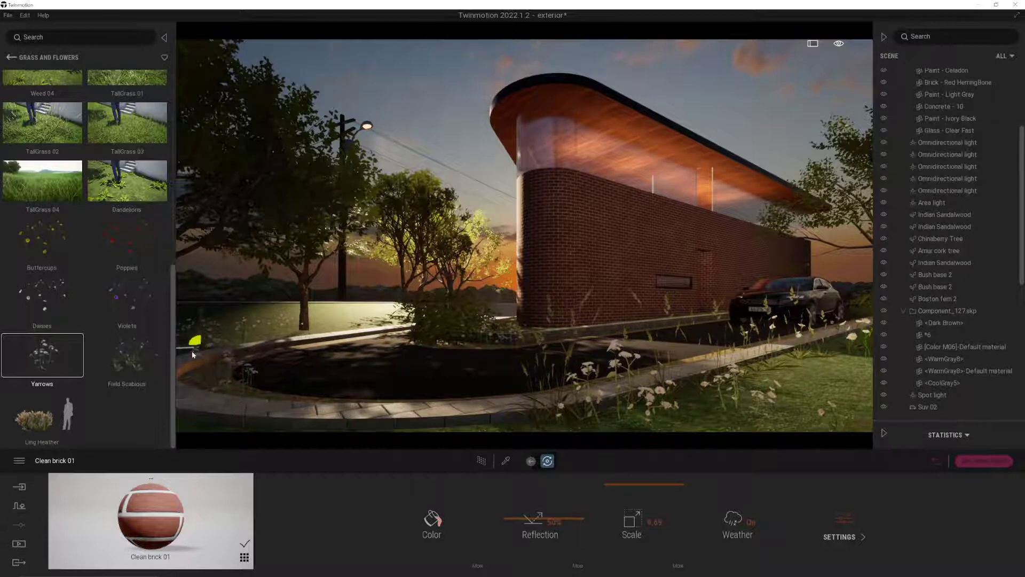
Step: Plant Ling Heather along the foot of the driveway bush, undoing the trial clumps in the foreground and beside the car
{"action": "left_click", "coordinate": [43, 414]}
{"action": "mouse_move", "coordinate": [299, 422]}
{"action": "left_mouse_down"}
{"action": "mouse_move", "coordinate": [485, 414]}
{"action": "mouse_move", "coordinate": [509, 431]}
{"action": "left_mouse_up"}
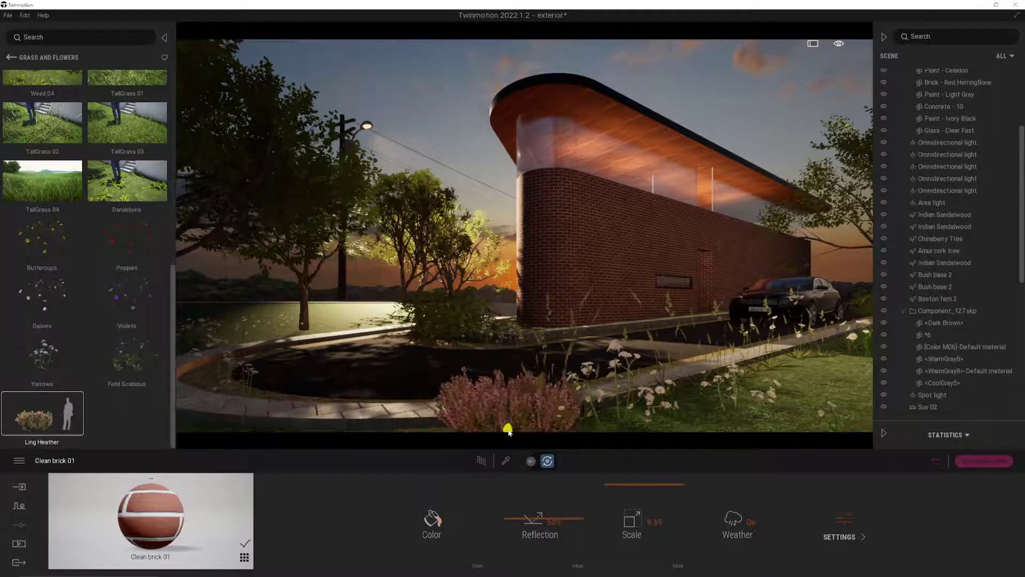
{"action": "key", "text": "ctrl+z"}
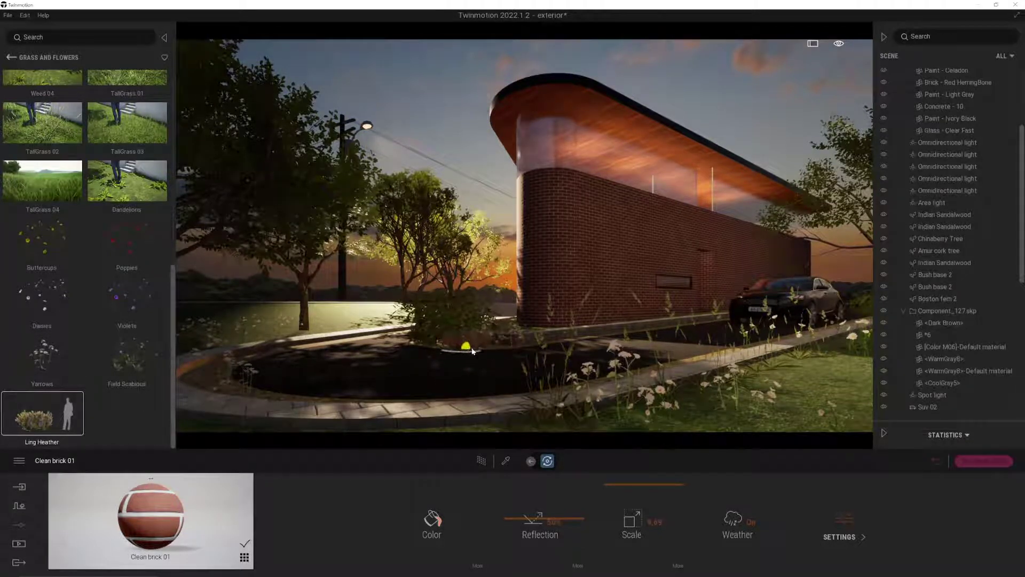
{"action": "mouse_move", "coordinate": [743, 354]}
{"action": "left_mouse_down"}
{"action": "mouse_move", "coordinate": [825, 357]}
{"action": "mouse_move", "coordinate": [778, 367]}
{"action": "left_mouse_up"}
{"action": "key", "text": "ctrl+z"}
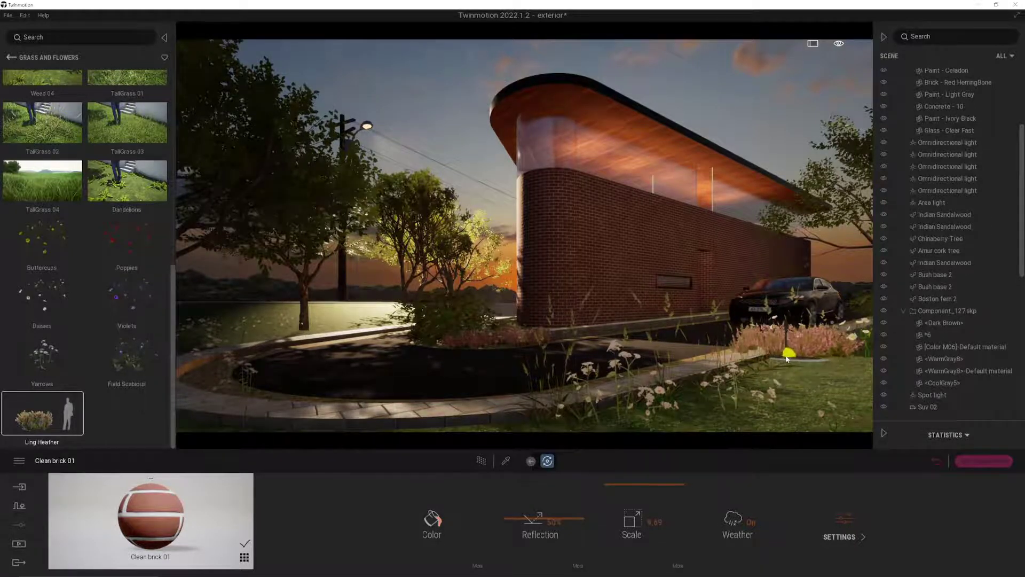
{"action": "scroll", "coordinate": [71, 325], "scroll_direction": "up", "scroll_amount": 1}
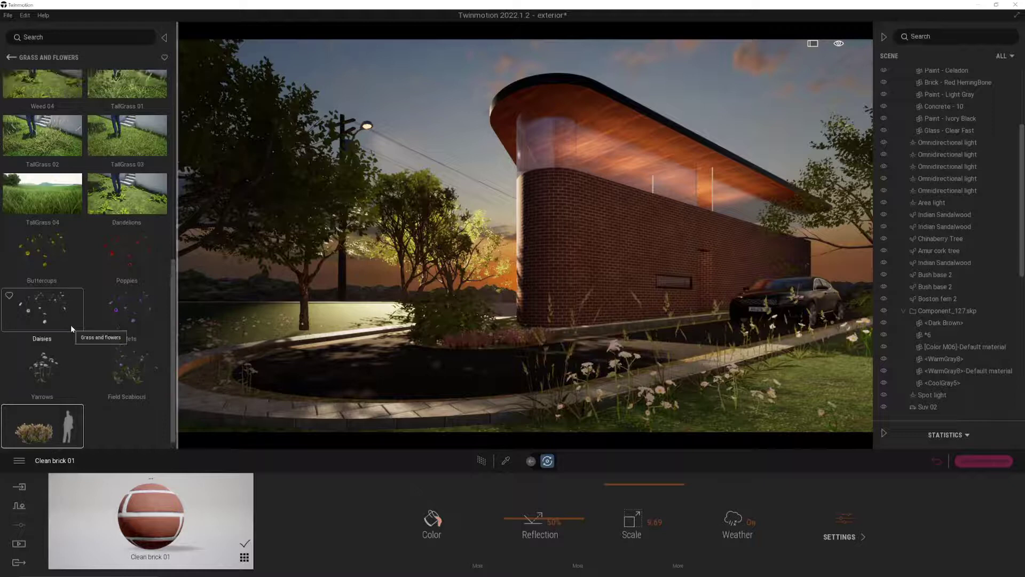
{"action": "left_click", "coordinate": [127, 193]}
{"action": "left_click", "coordinate": [56, 210]}
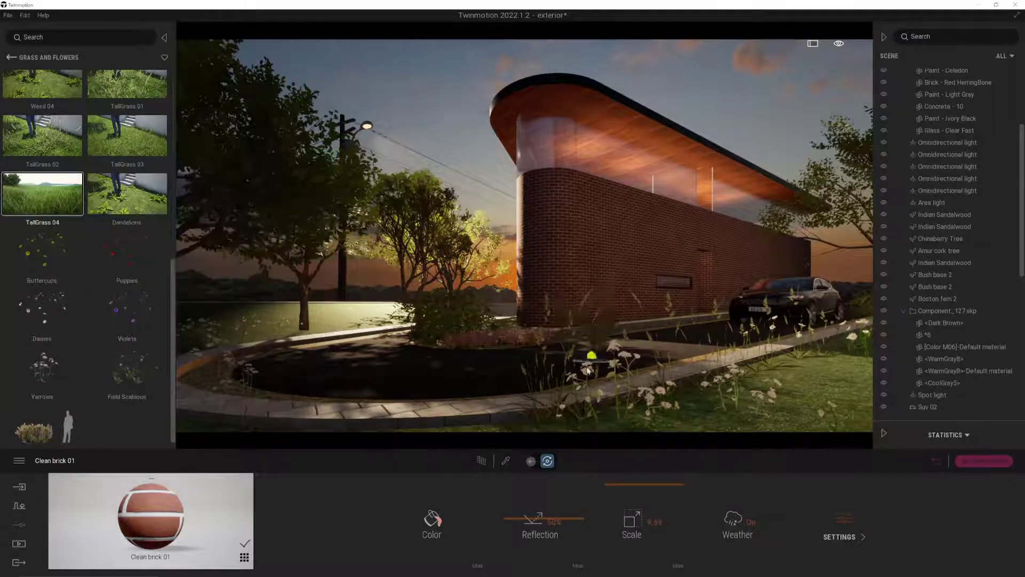
{"action": "left_click", "coordinate": [850, 363]}
{"action": "key", "text": "ctrl+z"}
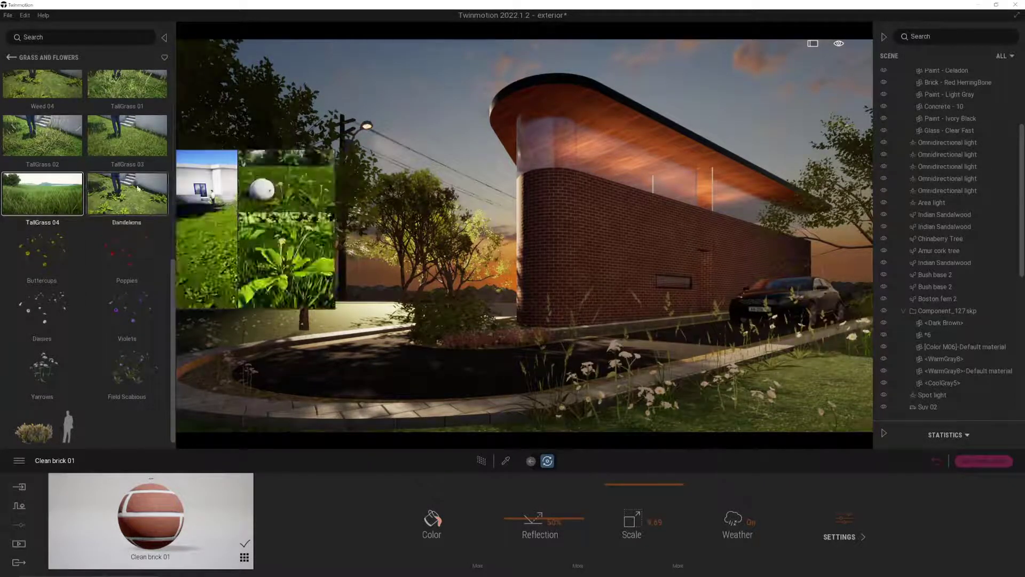
Step: Plant Weed 04 clumps around the driveway and save the scene
{"action": "left_click", "coordinate": [63, 142]}
{"action": "scroll", "coordinate": [75, 164], "scroll_direction": "up", "scroll_amount": 1}
{"action": "left_click", "coordinate": [42, 116]}
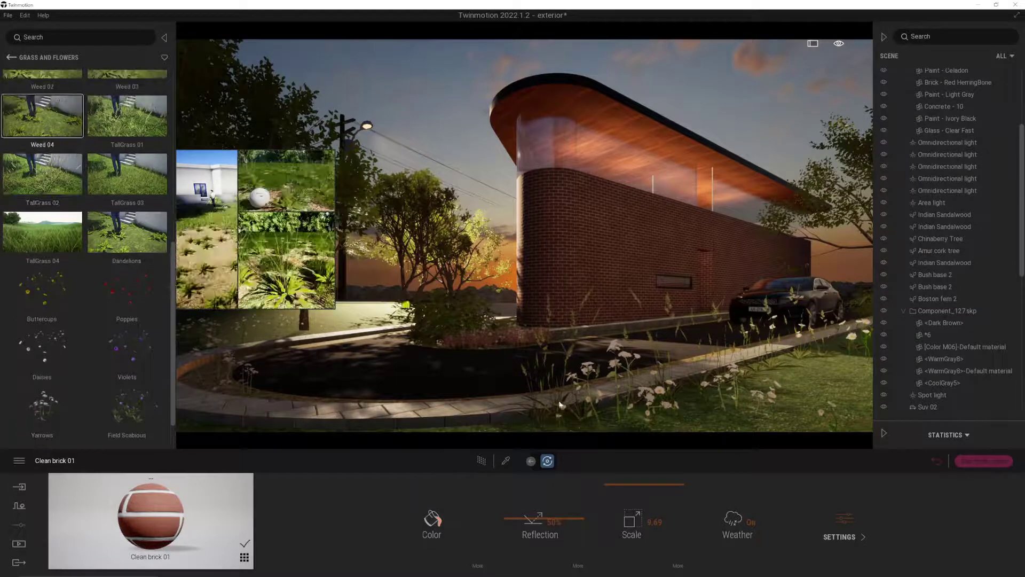
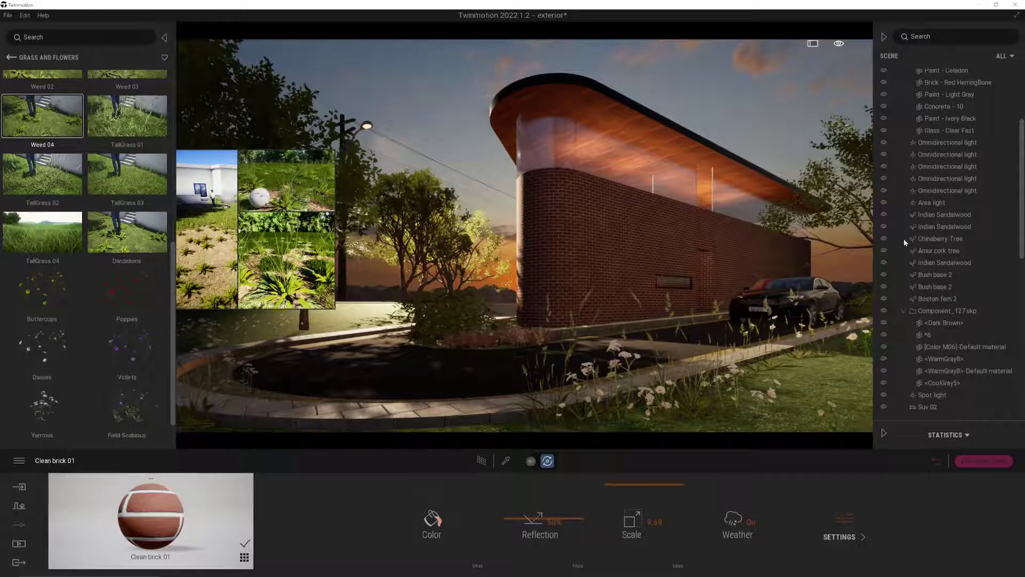
{"action": "left_click", "coordinate": [42, 174]}
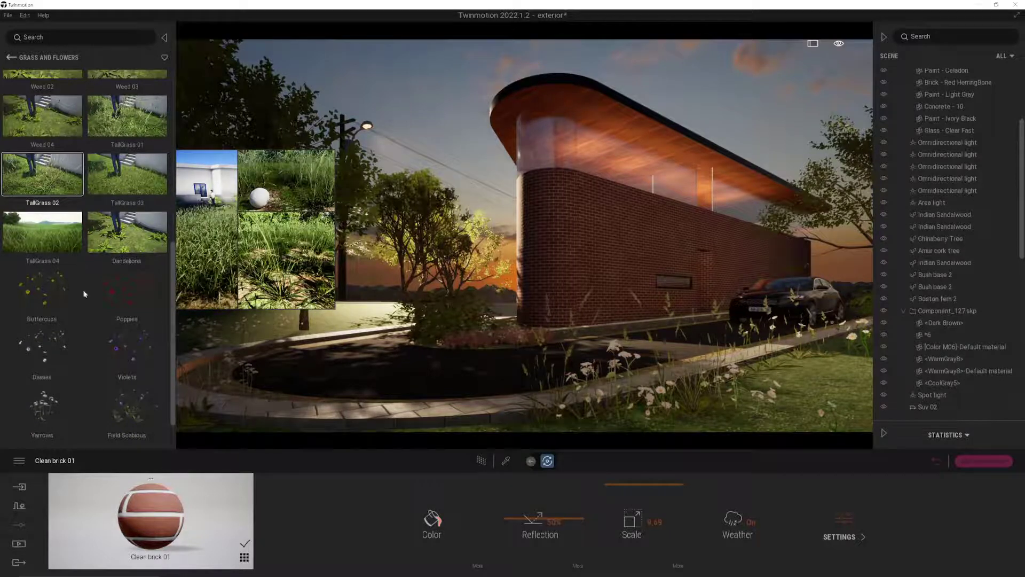
{"action": "left_click", "coordinate": [6, 59]}
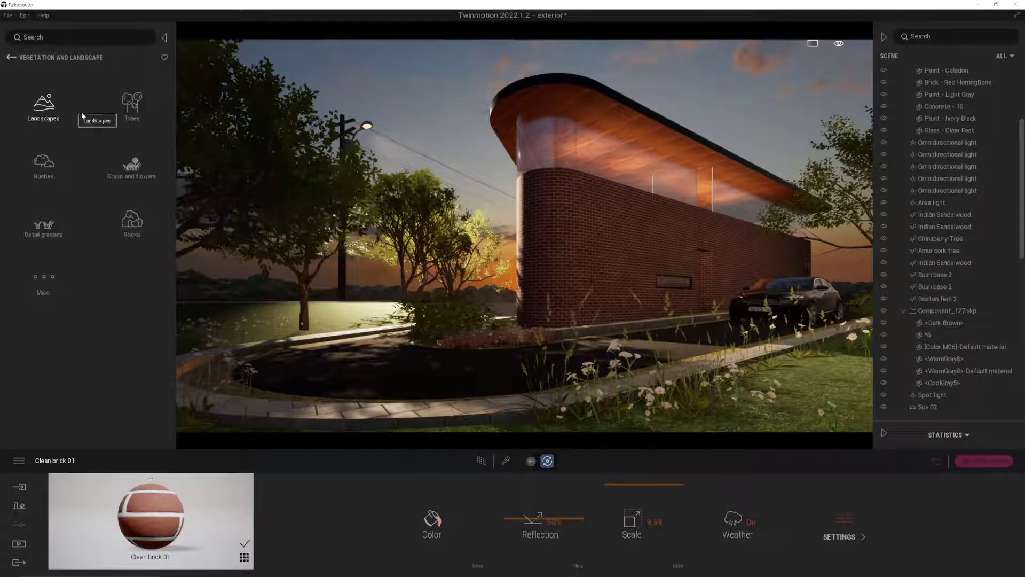
{"action": "key", "text": "ctrl+s"}
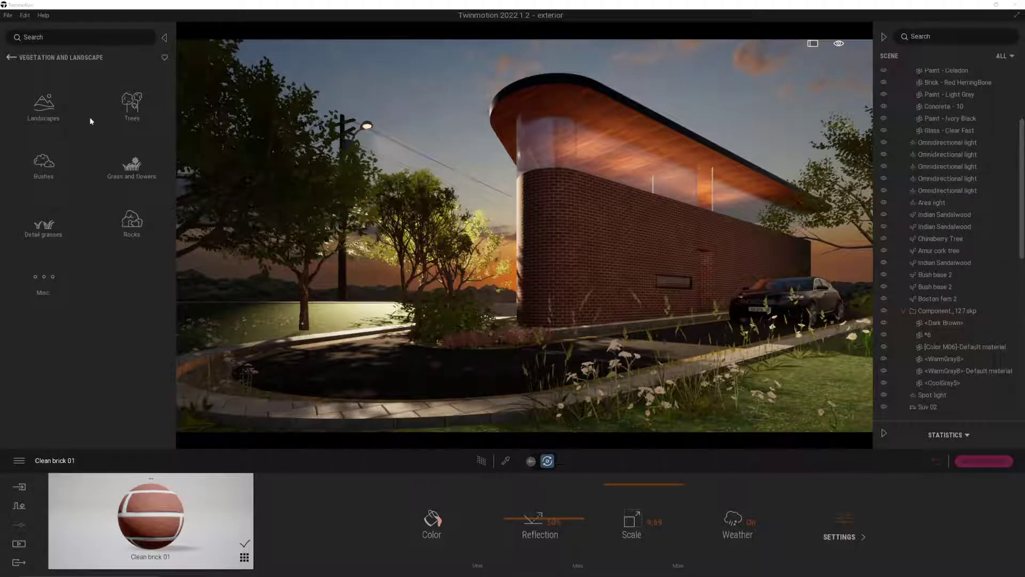
Step: Plant Crape Myrtles from the tree library behind the driveway's far curve, discarding the trial tree on the foreground lawn
{"action": "left_click", "coordinate": [127, 102]}
{"action": "scroll", "coordinate": [125, 104], "scroll_direction": "down", "scroll_amount": 2}
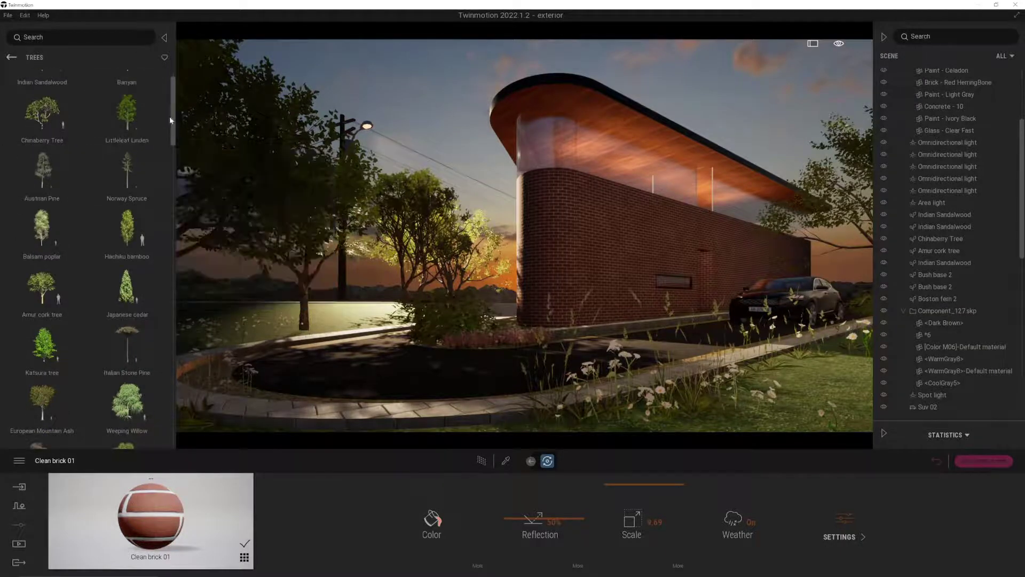
{"action": "left_click_drag", "start_coordinate": [170, 120], "coordinate": [184, 374]}
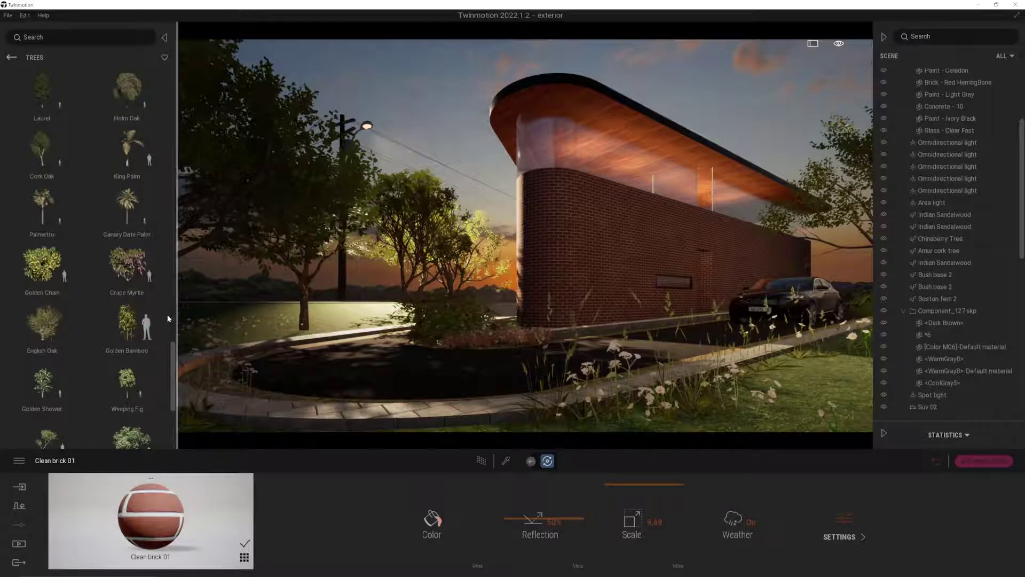
{"action": "left_click_drag", "start_coordinate": [133, 274], "coordinate": [800, 418]}
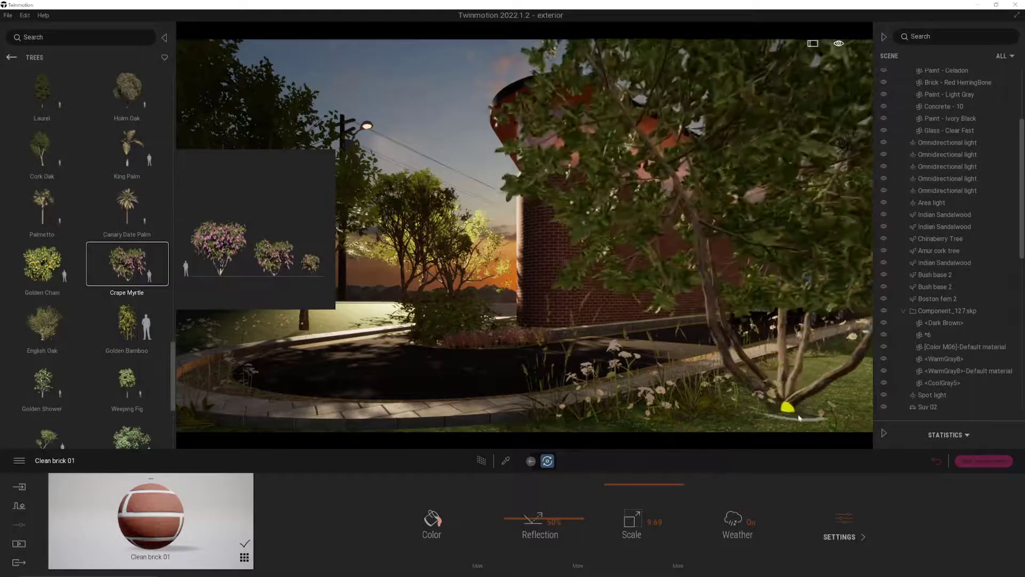
{"action": "key", "text": "Escape"}
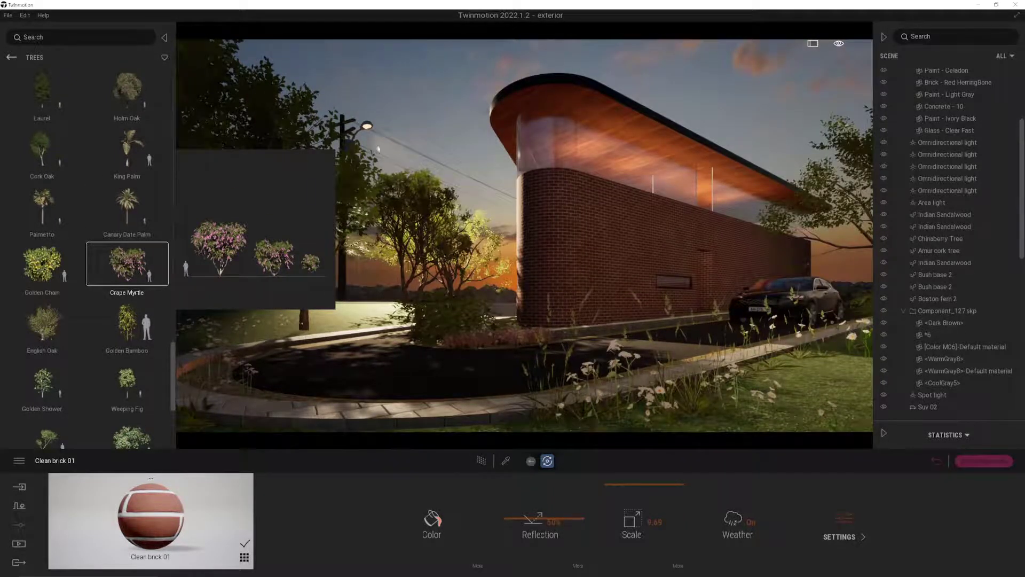
{"action": "mouse_move", "coordinate": [132, 266]}
{"action": "left_mouse_down"}
{"action": "mouse_move", "coordinate": [507, 262]}
{"action": "mouse_move", "coordinate": [385, 299]}
{"action": "mouse_move", "coordinate": [368, 327]}
{"action": "left_mouse_up"}
{"action": "left_click", "coordinate": [368, 327]}
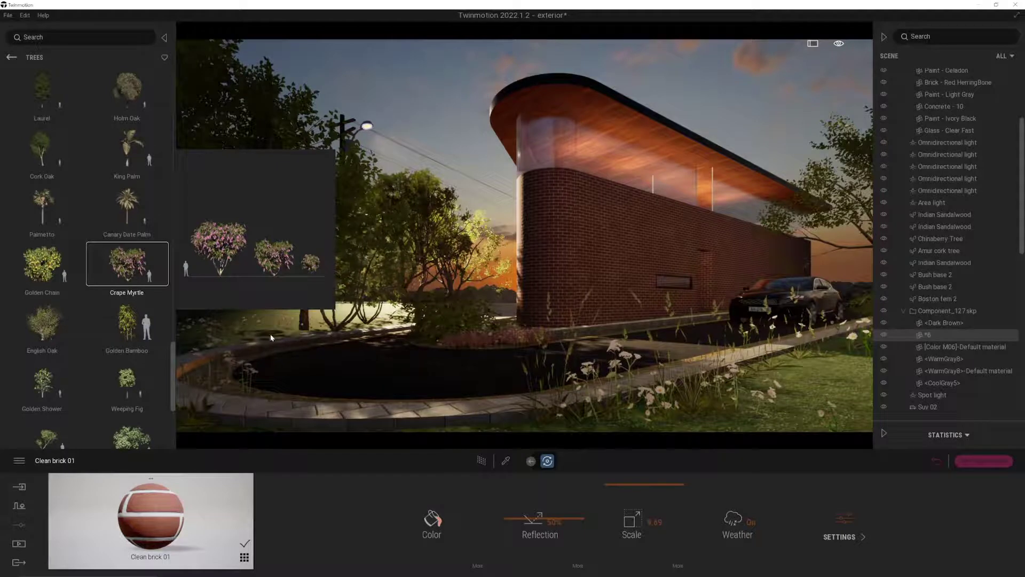
Step: Add a Crape Myrtle on the lawn outside the driveway's curved edge and a Golden Chain on the lawn near the parked car
{"action": "right_click_drag", "start_coordinate": [306, 337], "coordinate": [359, 319]}
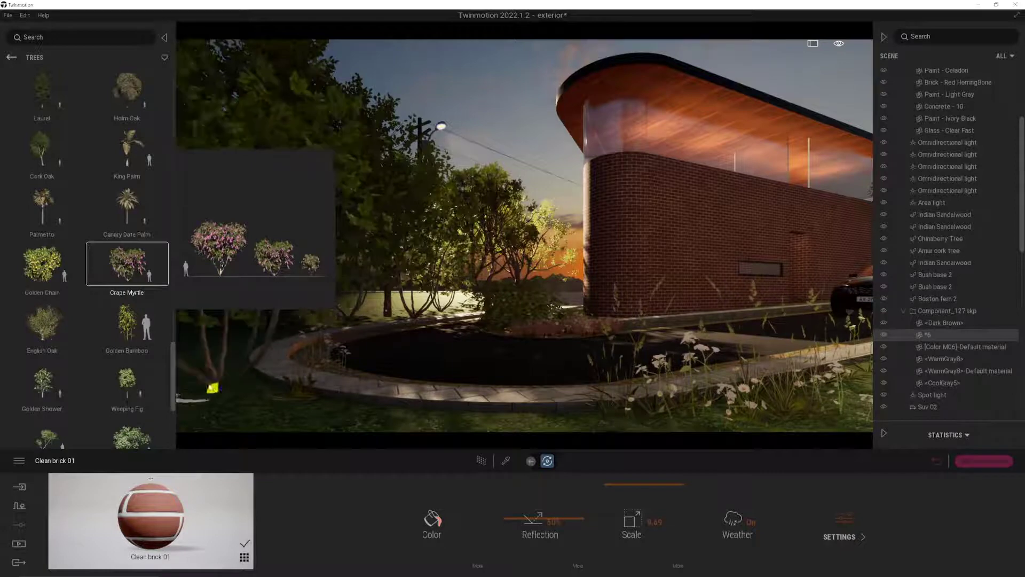
{"action": "right_click_drag", "start_coordinate": [430, 360], "coordinate": [340, 359]}
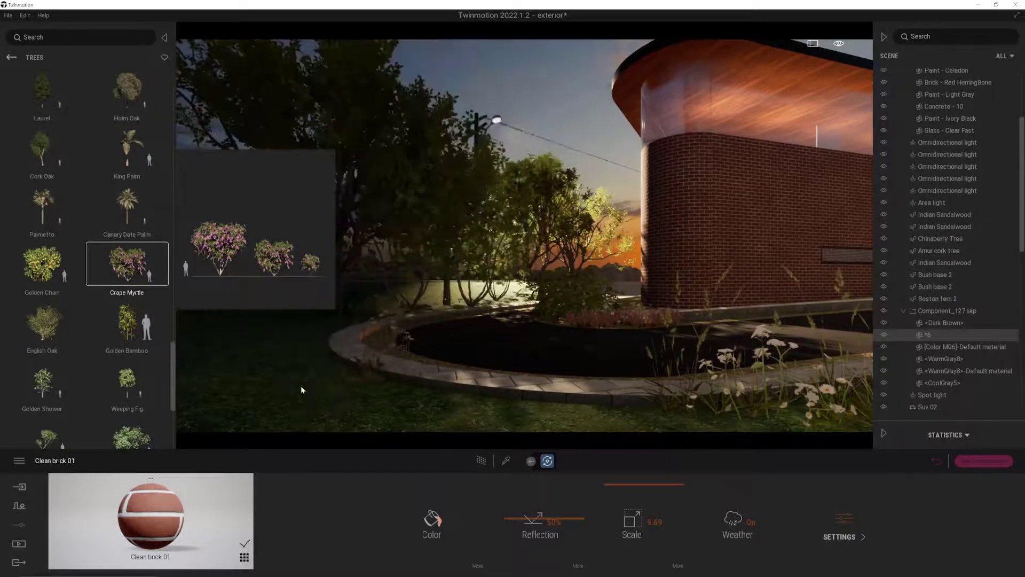
{"action": "mouse_move", "coordinate": [302, 390]}
{"action": "left_mouse_down"}
{"action": "mouse_move", "coordinate": [293, 394]}
{"action": "mouse_move", "coordinate": [611, 366]}
{"action": "mouse_move", "coordinate": [656, 258]}
{"action": "mouse_move", "coordinate": [684, 289]}
{"action": "mouse_move", "coordinate": [523, 328]}
{"action": "left_mouse_up"}
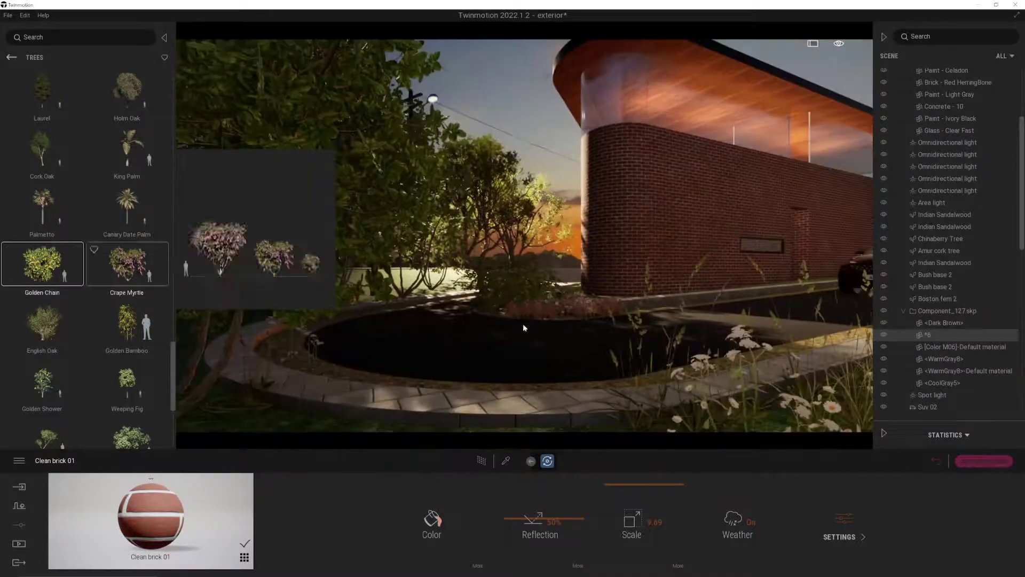
{"action": "right_click_drag", "start_coordinate": [561, 290], "coordinate": [668, 287]}
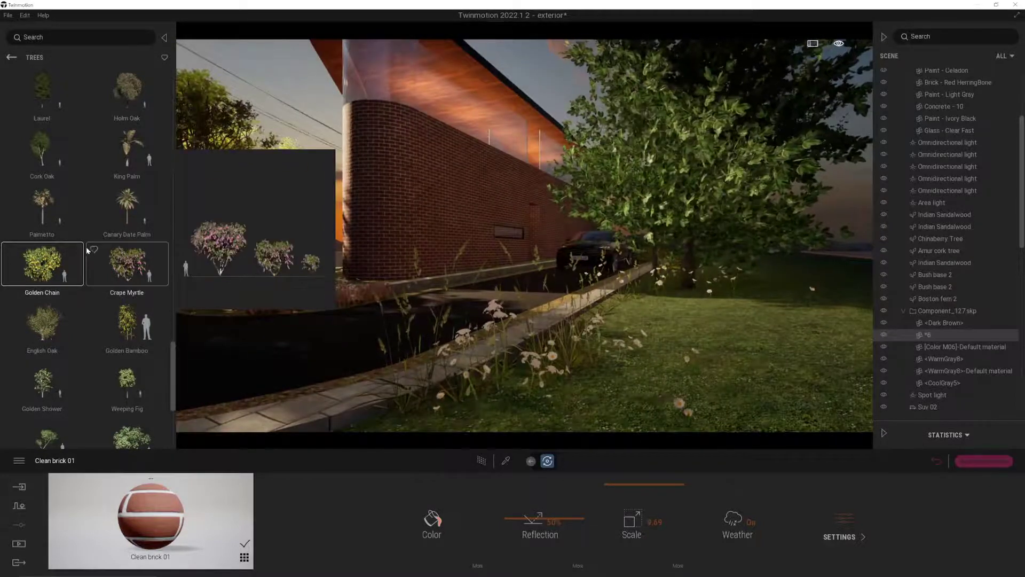
Step: Plant Curry Leaf Trees on the grass strip at the building's rounded brick corner
{"action": "scroll", "coordinate": [79, 331], "scroll_direction": "down", "scroll_amount": 2}
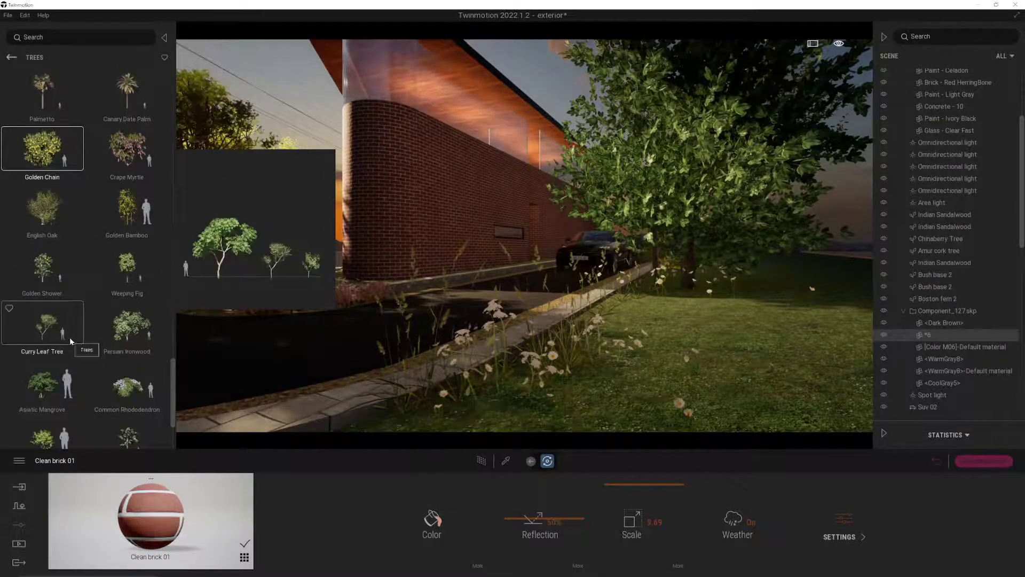
{"action": "left_click", "coordinate": [46, 326]}
{"action": "right_click_drag", "start_coordinate": [460, 247], "coordinate": [432, 327]}
{"action": "key", "text": "w"}
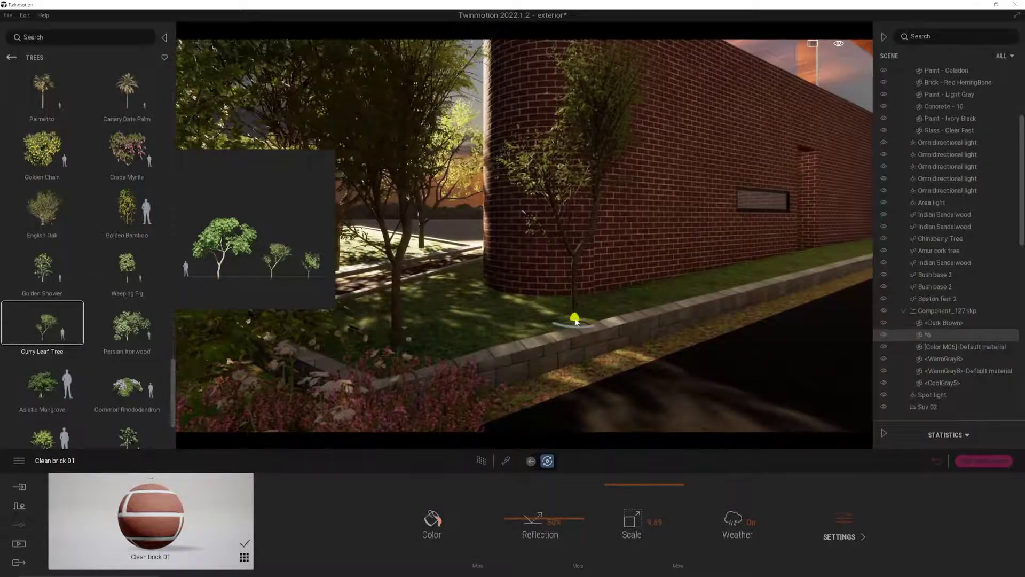
{"action": "left_click", "coordinate": [575, 319]}
Step: Plant a Common Rhododendron on the grass along the brick wall and set its age to 0%
{"action": "left_click", "coordinate": [42, 384]}
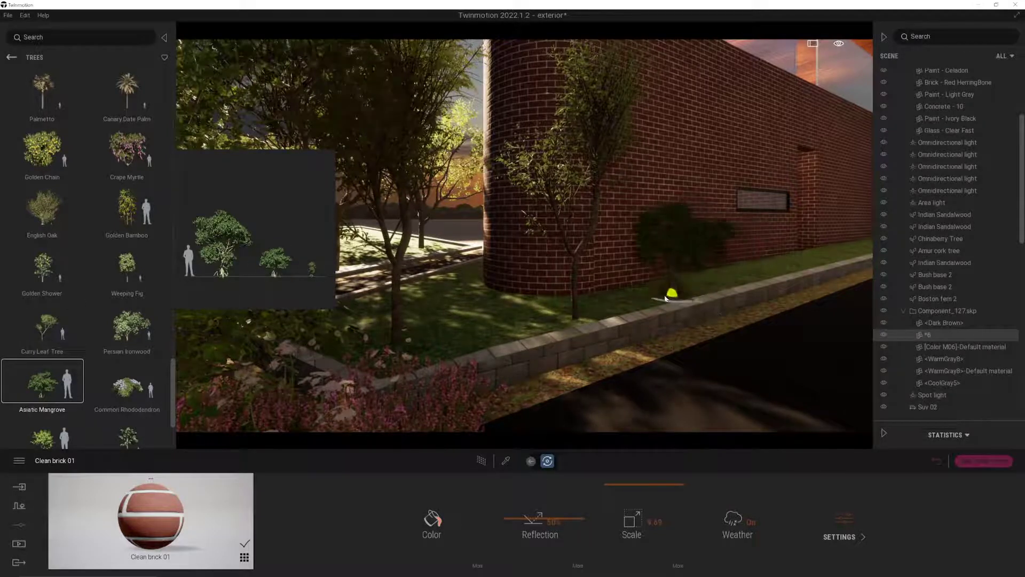
{"action": "left_click", "coordinate": [127, 383]}
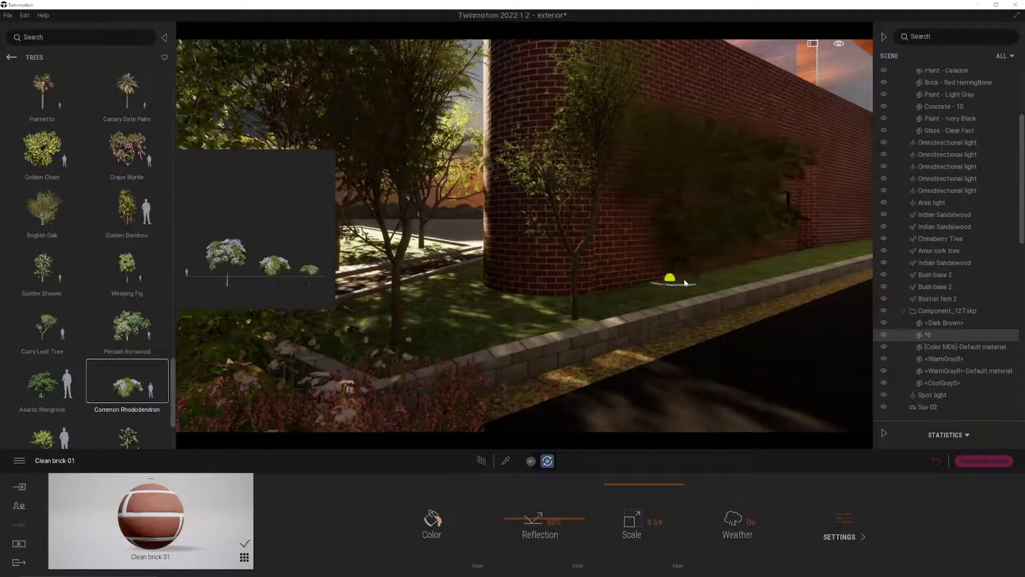
{"action": "left_click", "coordinate": [664, 292]}
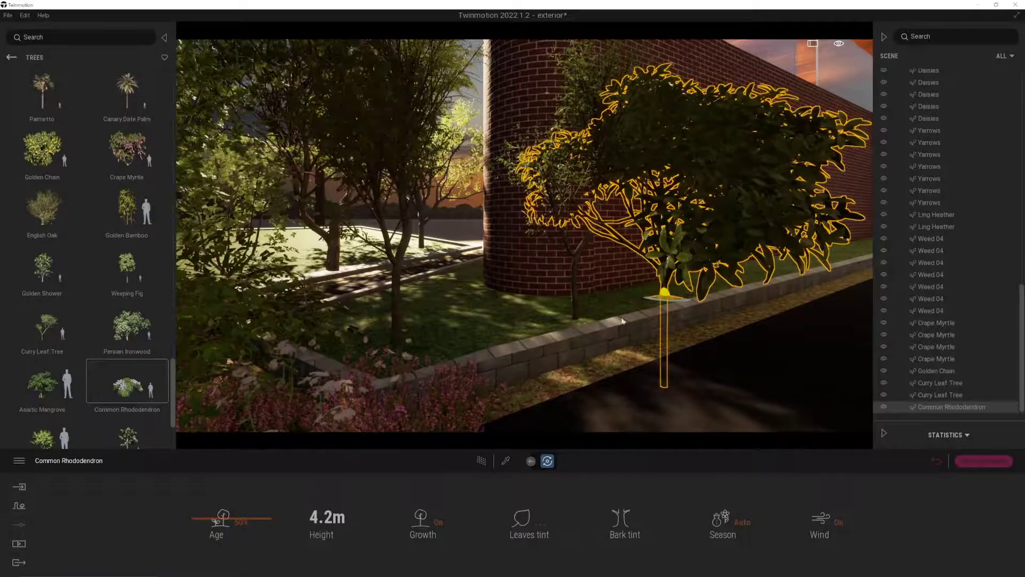
{"action": "left_click_drag", "start_coordinate": [208, 519], "coordinate": [214, 556]}
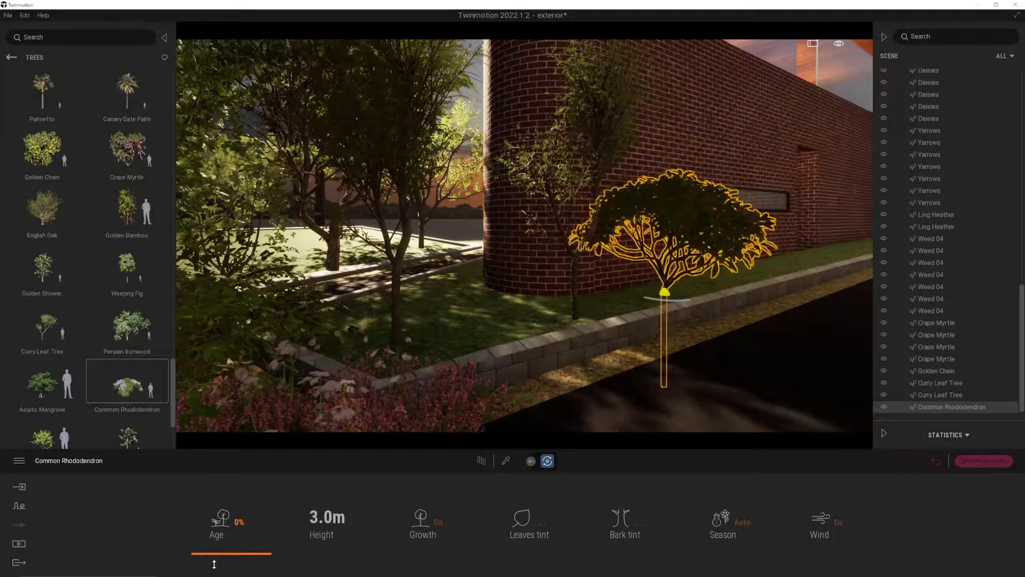
{"action": "left_click_drag", "start_coordinate": [696, 303], "coordinate": [710, 307]}
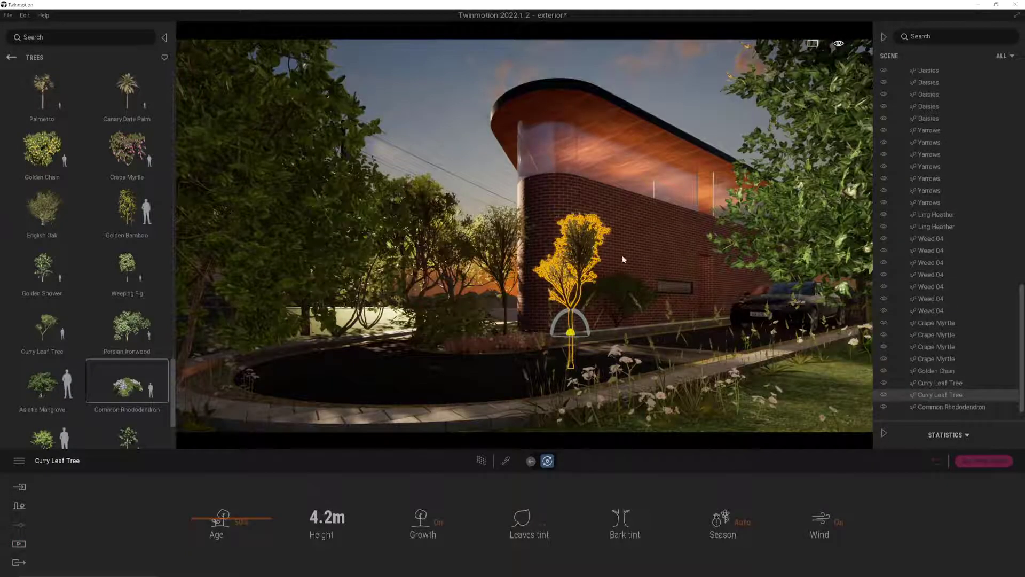
Step: Adjust the Curry Leaf Tree at the rounded corner and set the size of the bush beside the driveway to 15%
{"action": "left_click_drag", "start_coordinate": [565, 337], "coordinate": [623, 324]}
{"action": "key", "text": "Delete"}
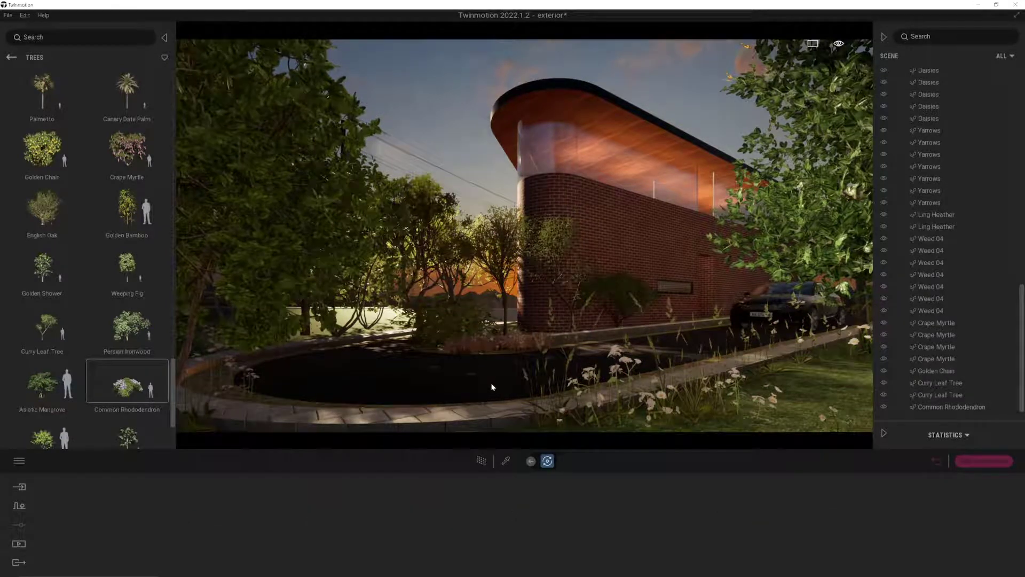
{"action": "left_click", "coordinate": [480, 323]}
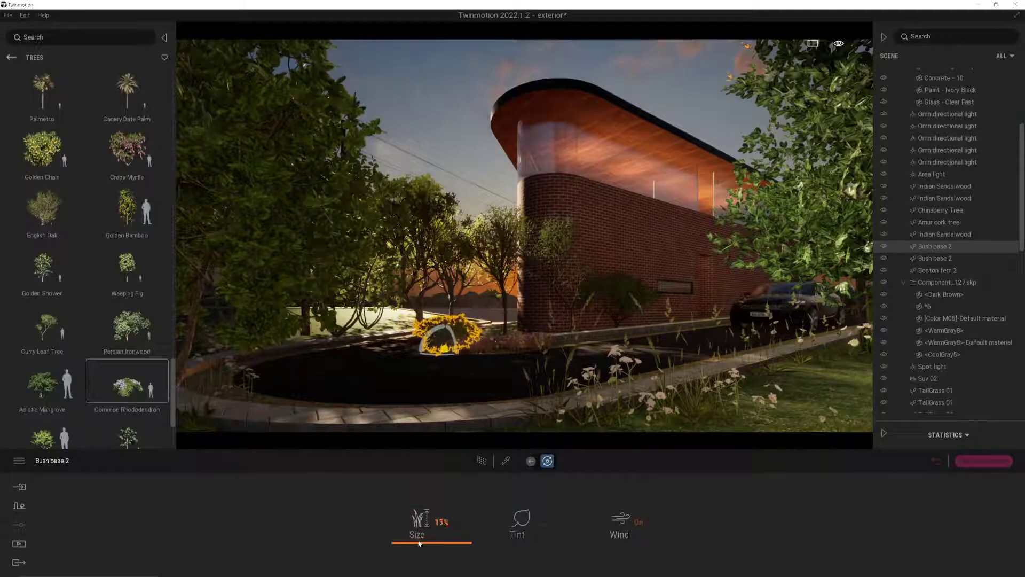
{"action": "key", "text": "Escape"}
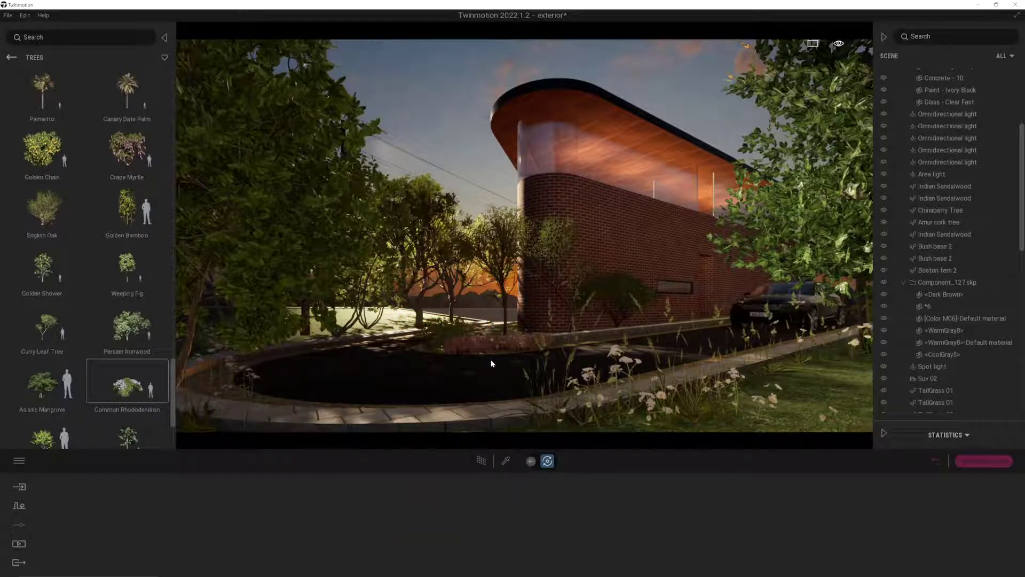
Step: Move the front Curry Leaf Tree closer to the rounded corner and shift the Common Rhododendron slightly along the wall toward the car
{"action": "left_click", "coordinate": [561, 297]}
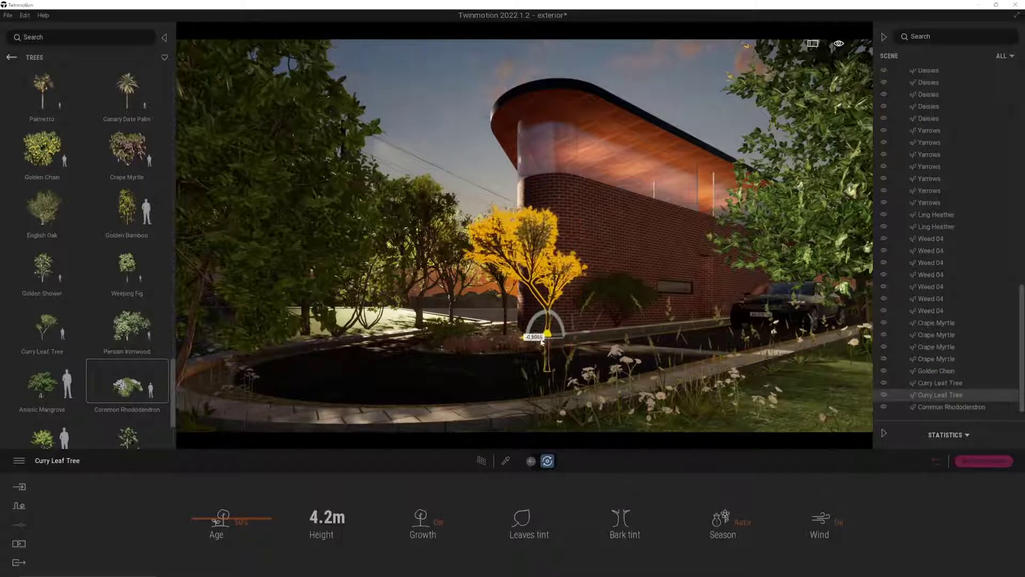
{"action": "left_click_drag", "start_coordinate": [567, 340], "coordinate": [531, 337]}
{"action": "key", "text": "Escape"}
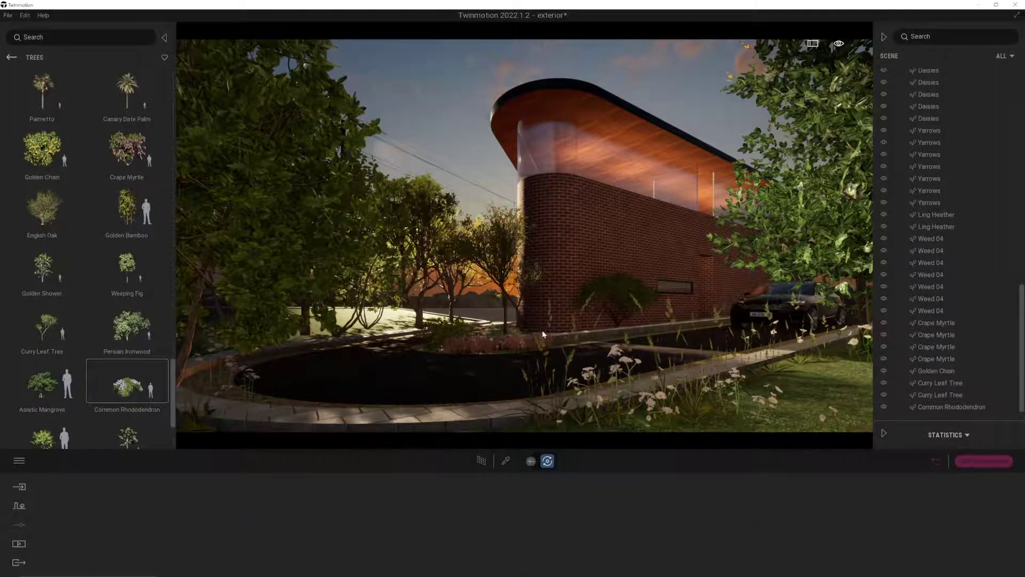
{"action": "left_click", "coordinate": [618, 294]}
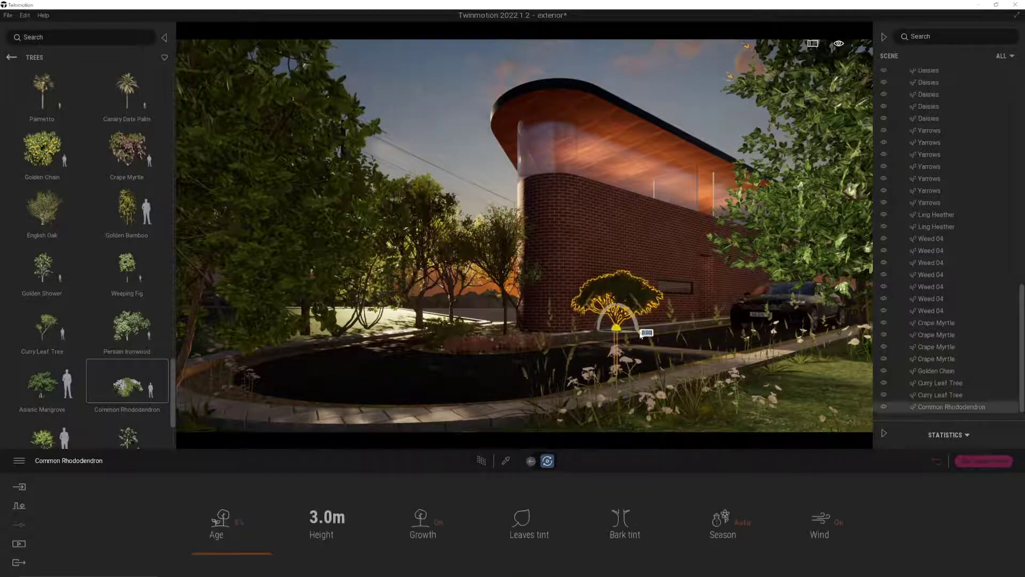
{"action": "left_click_drag", "start_coordinate": [641, 335], "coordinate": [648, 333]}
{"action": "key", "text": "Escape"}
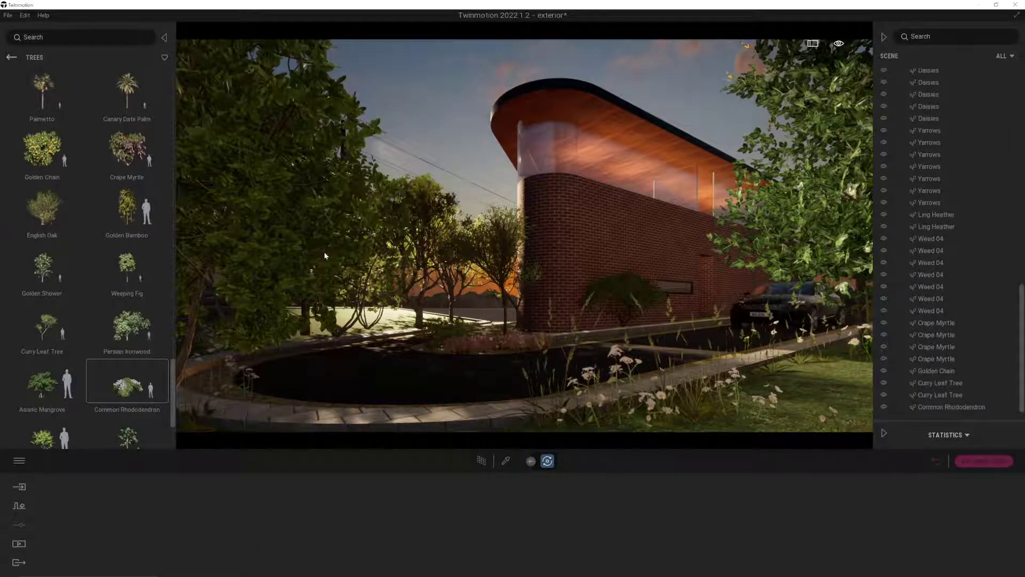
Step: Add an omnidirectional light by the brick wall next to the rhododendron, with increased attenuation, 10000 lm intensity and shadows on
{"action": "left_click", "coordinate": [11, 57]}
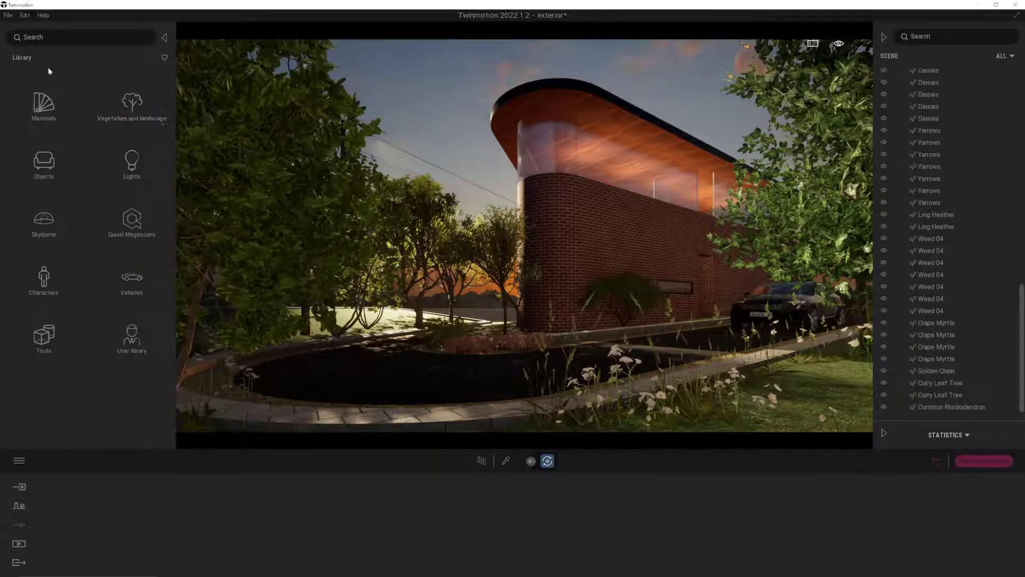
{"action": "left_click", "coordinate": [130, 153]}
{"action": "left_click_drag", "start_coordinate": [68, 120], "coordinate": [677, 297]}
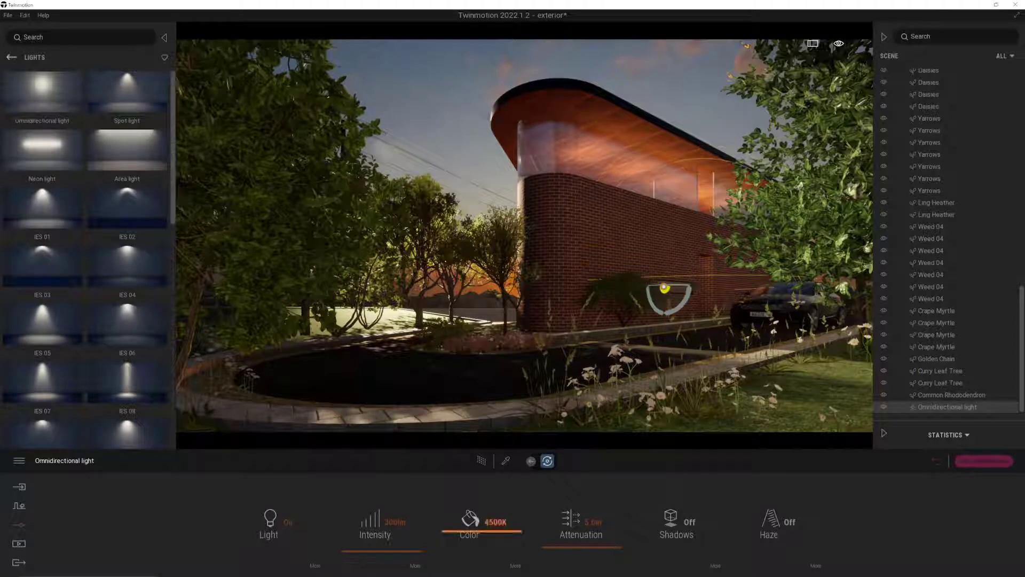
{"action": "left_click_drag", "start_coordinate": [583, 533], "coordinate": [583, 508]}
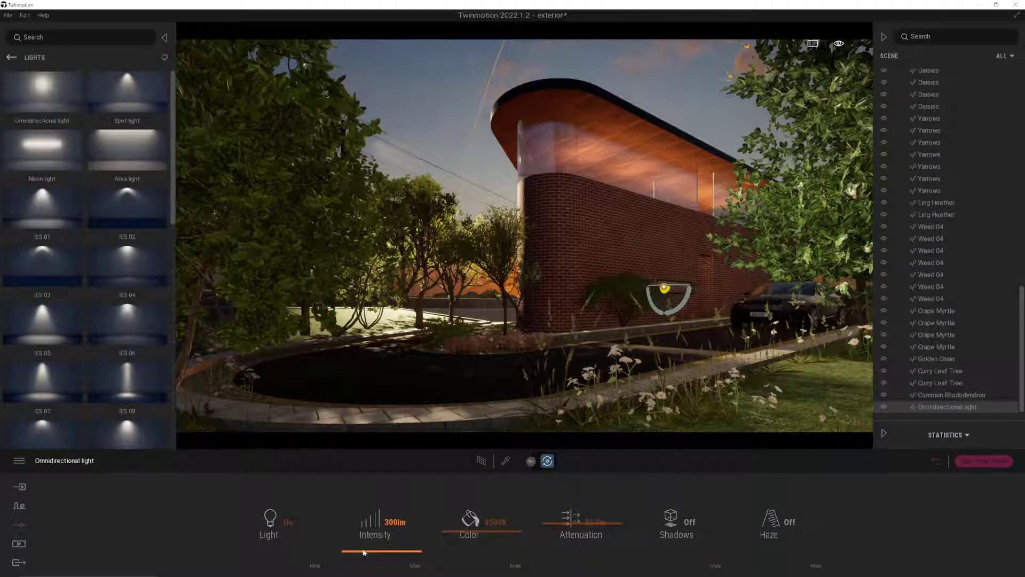
{"action": "left_click_drag", "start_coordinate": [378, 544], "coordinate": [377, 474]}
{"action": "left_click", "coordinate": [680, 522]}
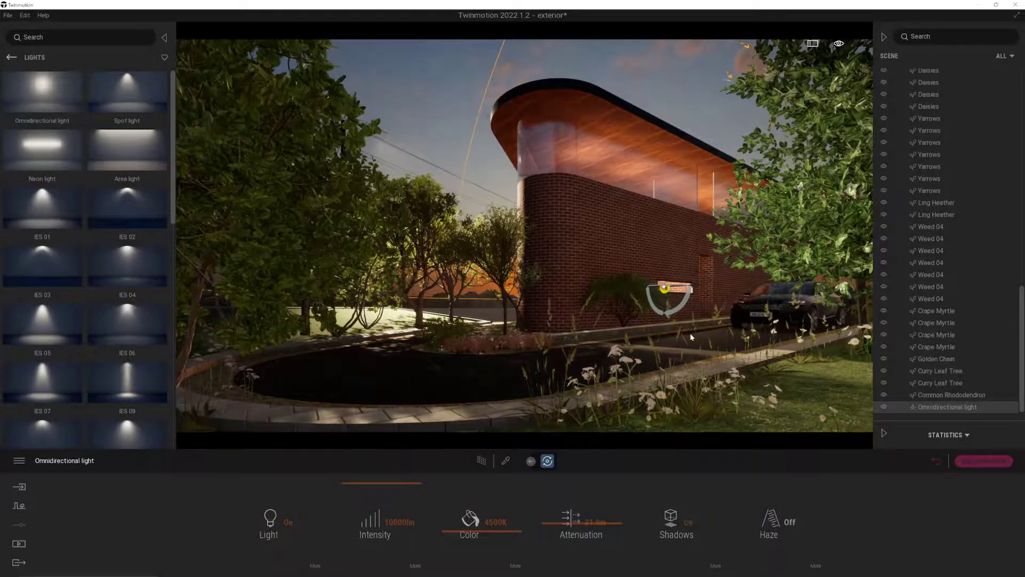
Step: Try the haze effect on the omnidirectional light by the brick wall and check its volumetric shadow option
{"action": "left_click", "coordinate": [778, 523]}
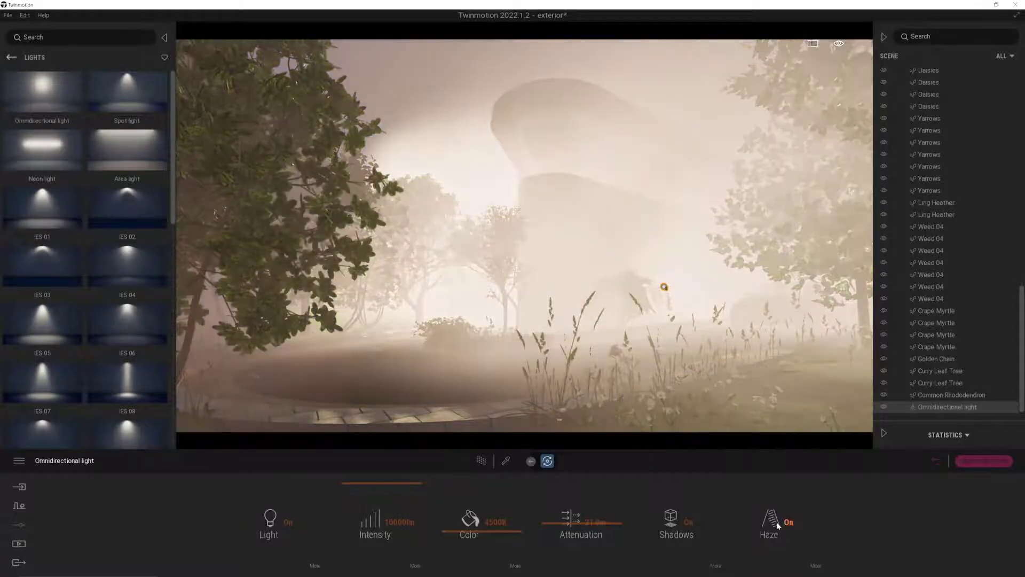
{"action": "left_click", "coordinate": [718, 567]}
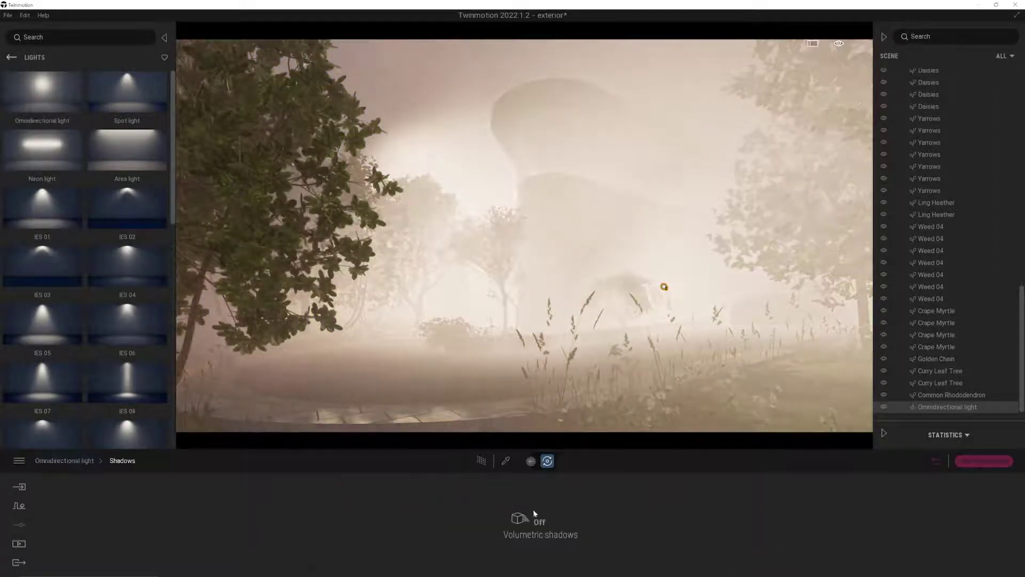
{"action": "left_click", "coordinate": [80, 460]}
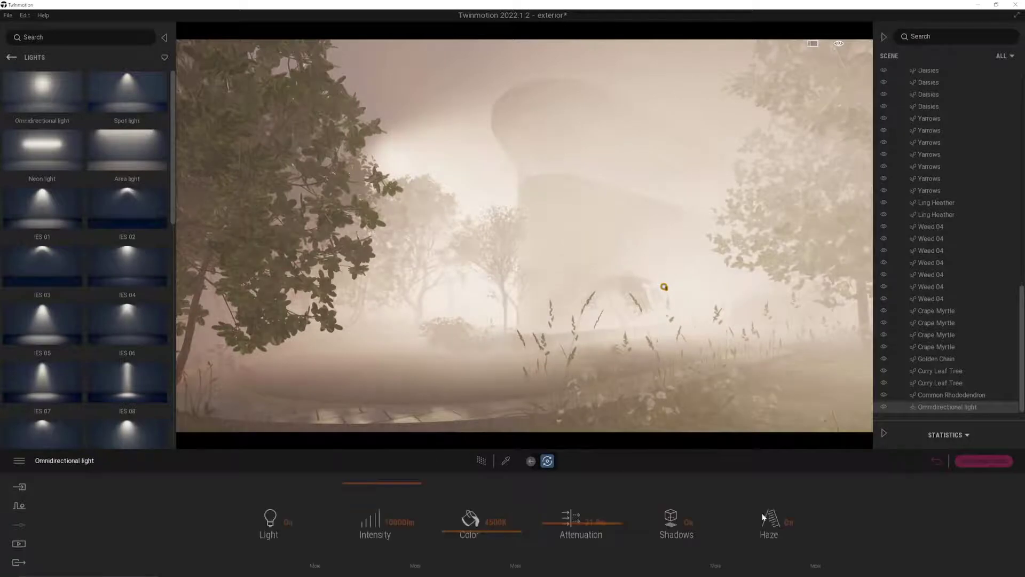
{"action": "left_click", "coordinate": [776, 537]}
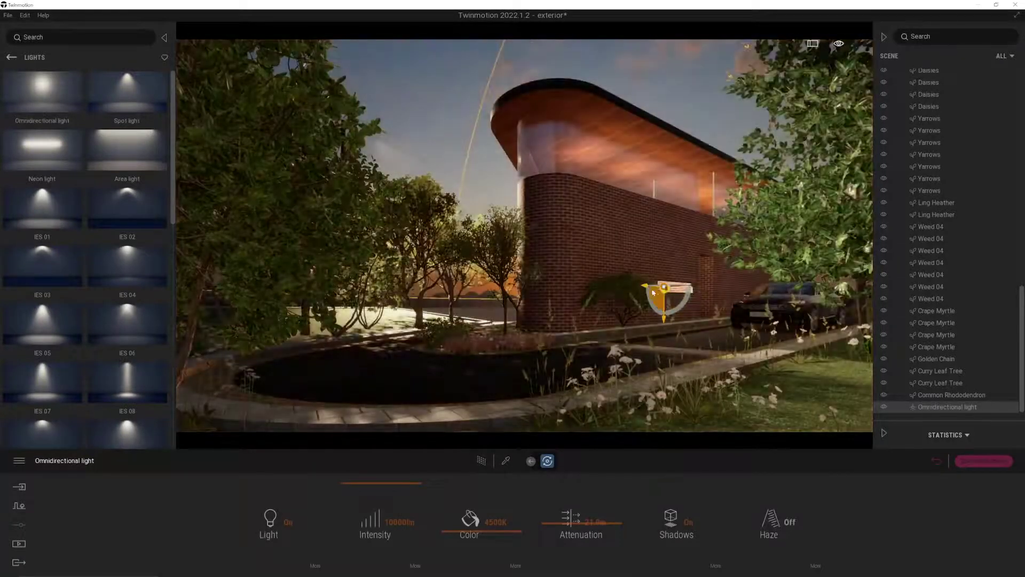
Step: Shift the omnidirectional light slightly along the wall toward the rhododendron and set its color temperature to 1750K
{"action": "mouse_move", "coordinate": [649, 289]}
{"action": "left_mouse_down"}
{"action": "mouse_move", "coordinate": [634, 290]}
{"action": "mouse_move", "coordinate": [645, 285]}
{"action": "left_mouse_up"}
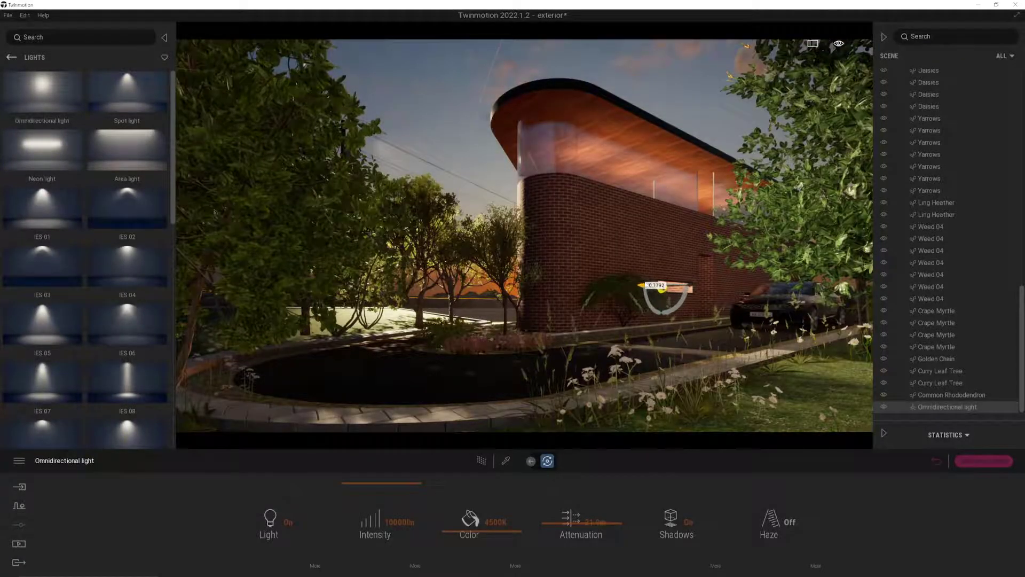
{"action": "left_click", "coordinate": [745, 306]}
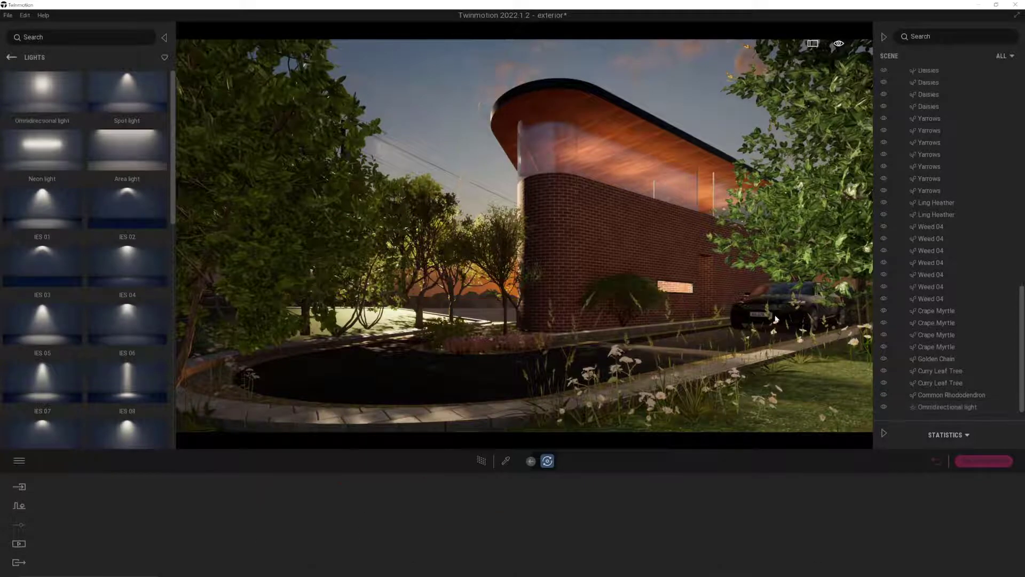
{"action": "left_click", "coordinate": [947, 407]}
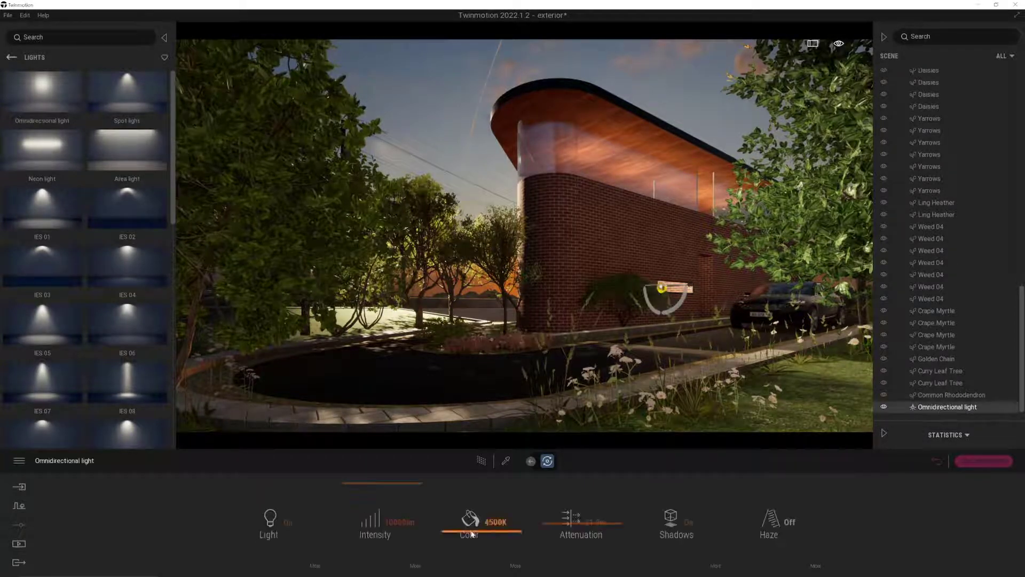
{"action": "left_click_drag", "start_coordinate": [468, 534], "coordinate": [468, 549]}
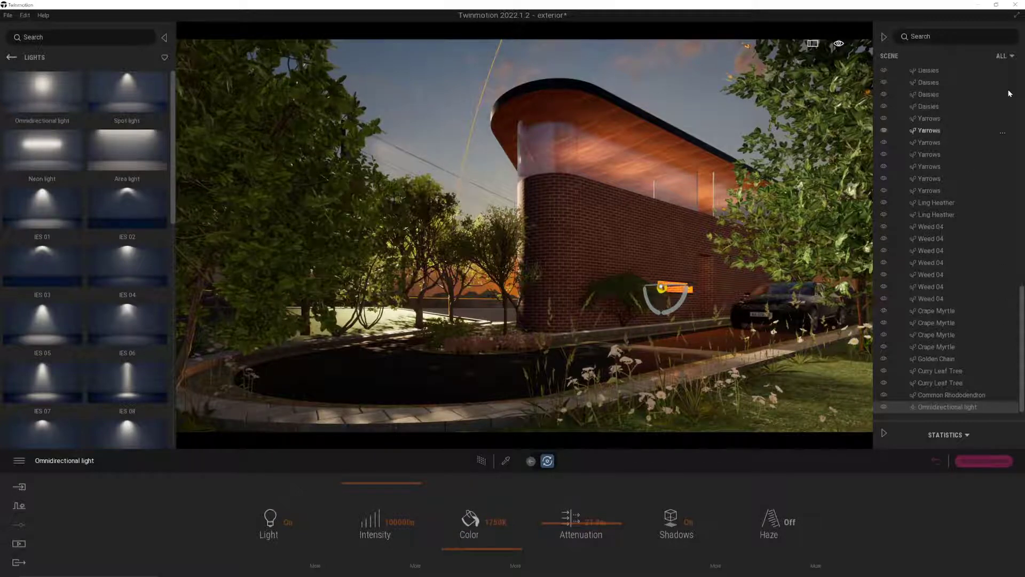
Step: Filter the scene list to lights and give the third omnidirectional light, behind the upper-floor glazing, a warmer color
{"action": "left_click", "coordinate": [1003, 56]}
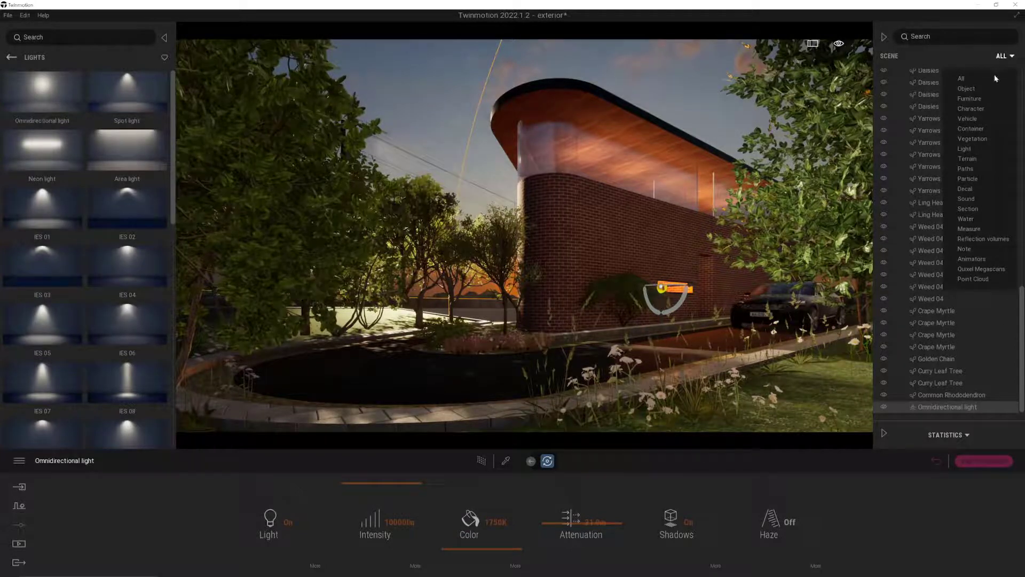
{"action": "left_click", "coordinate": [976, 148]}
{"action": "left_click", "coordinate": [941, 99]}
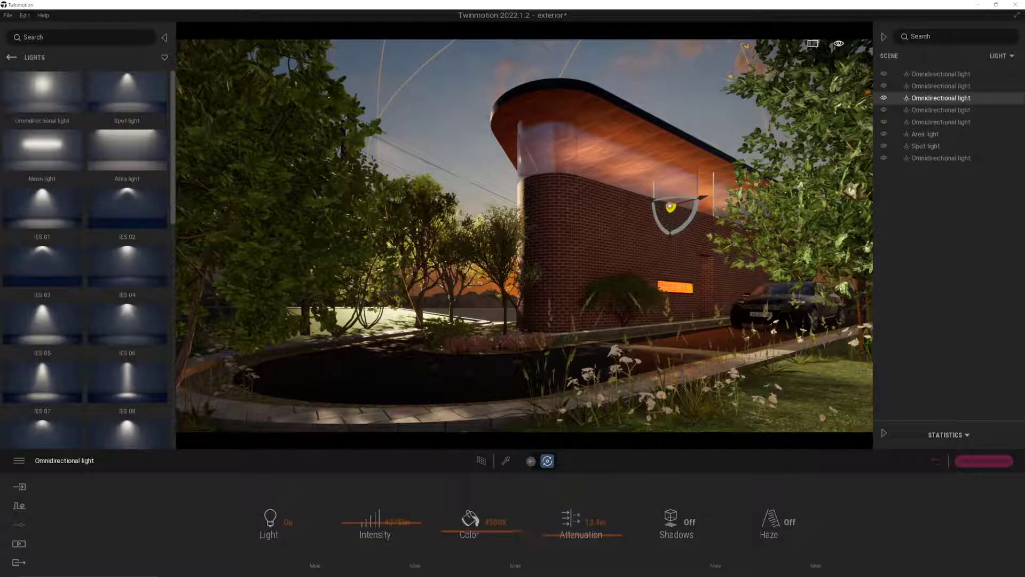
{"action": "left_click_drag", "start_coordinate": [451, 533], "coordinate": [451, 545]}
{"action": "left_click", "coordinate": [769, 318]}
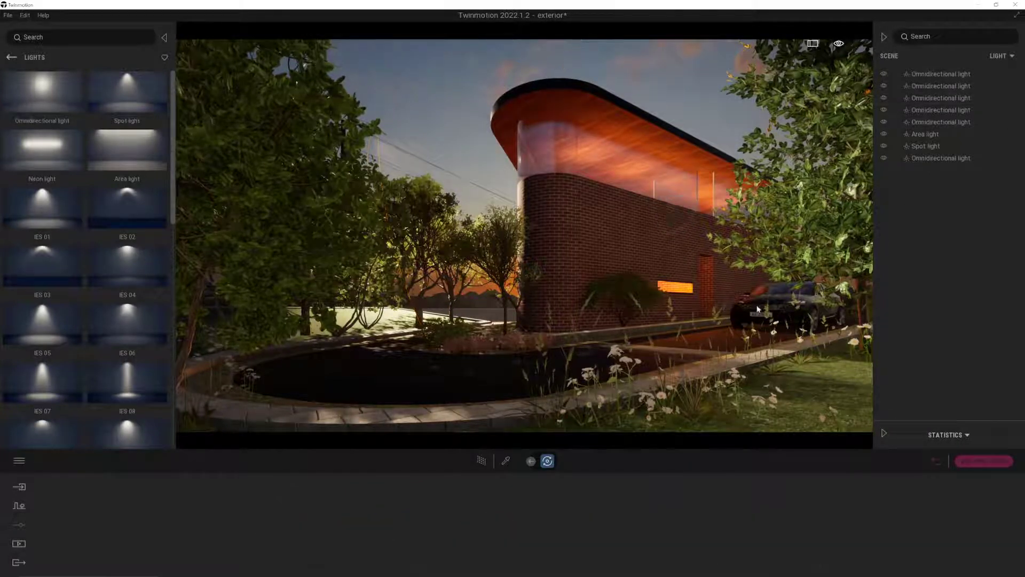
Step: Move the car slightly forward along the driveway and save the project
{"action": "left_click_drag", "start_coordinate": [767, 342], "coordinate": [819, 337]}
{"action": "left_click", "coordinate": [766, 340]}
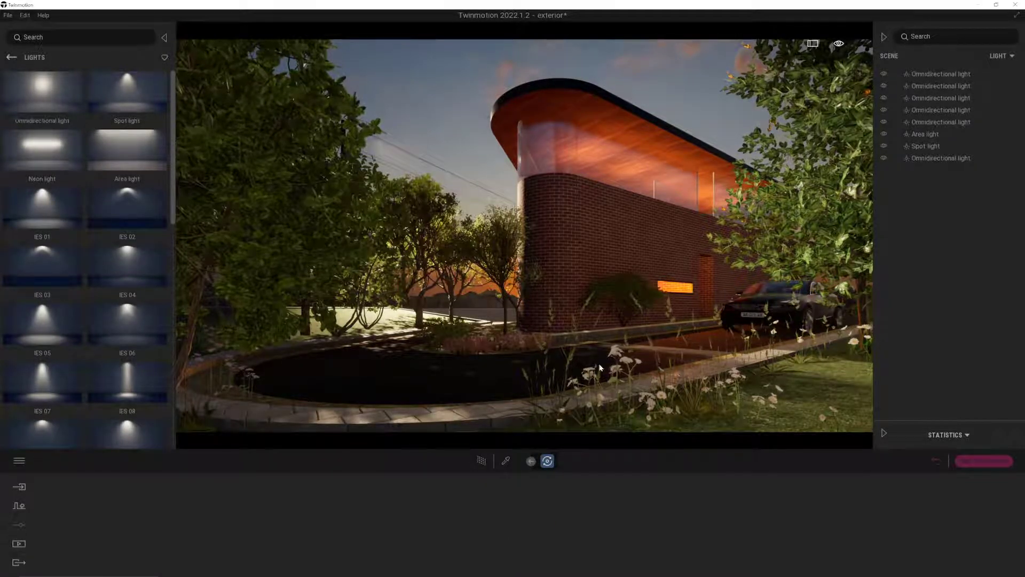
{"action": "key", "text": "ctrl+s"}
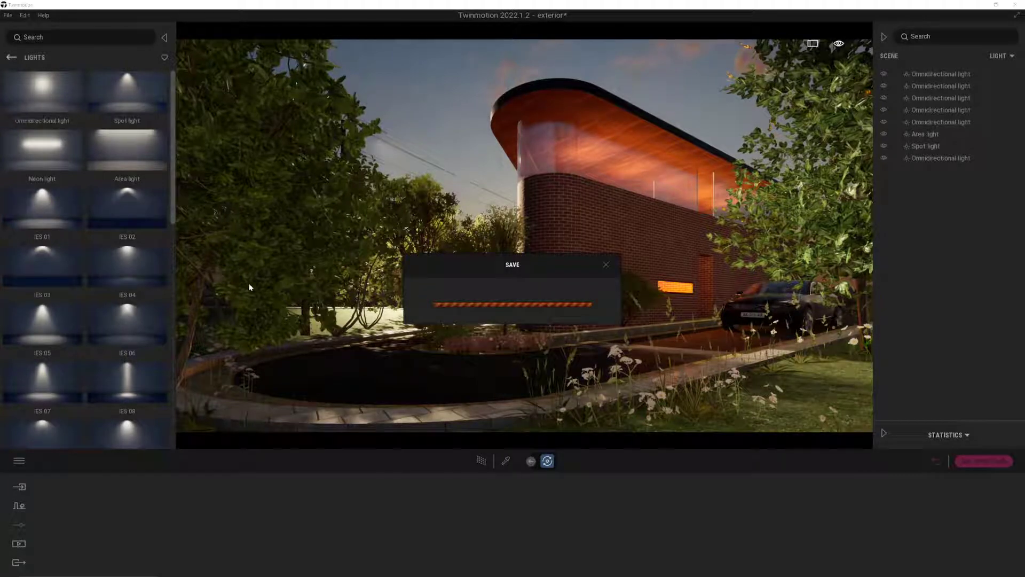
{"action": "left_click", "coordinate": [11, 63]}
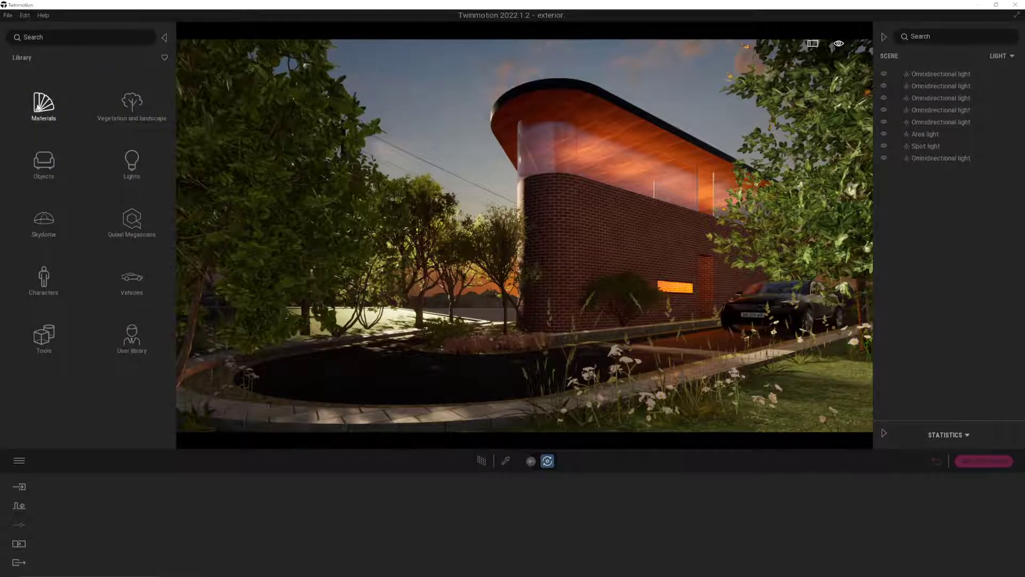
{"action": "left_click", "coordinate": [40, 106]}
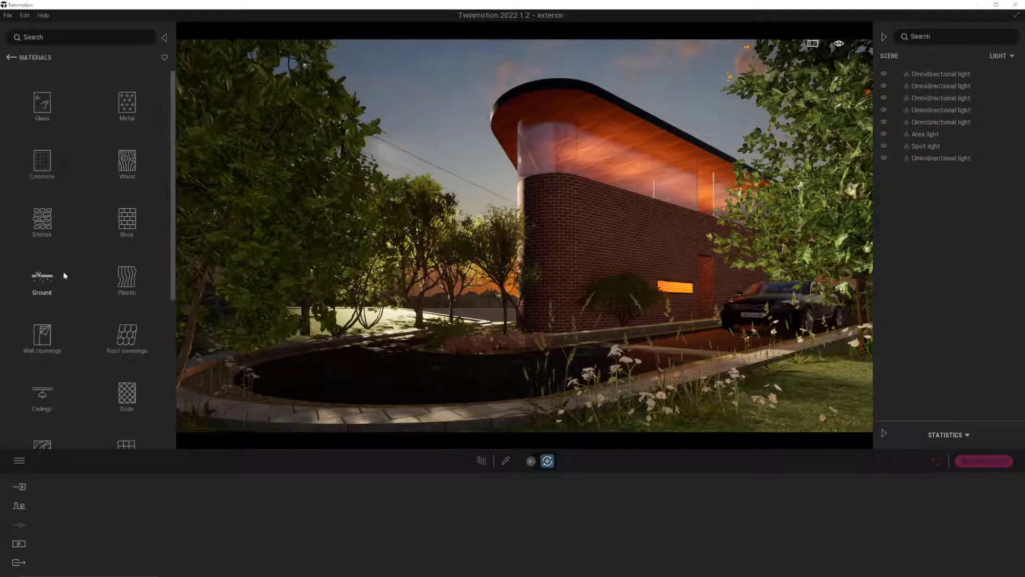
{"action": "scroll", "coordinate": [64, 257], "scroll_direction": "down", "scroll_amount": 1}
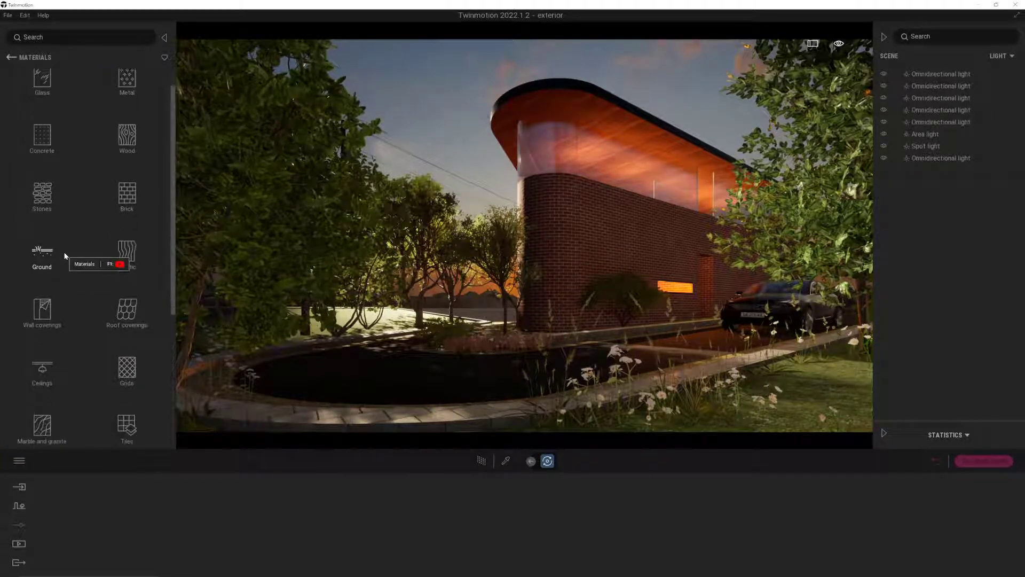
{"action": "scroll", "coordinate": [64, 256], "scroll_direction": "down", "scroll_amount": 4}
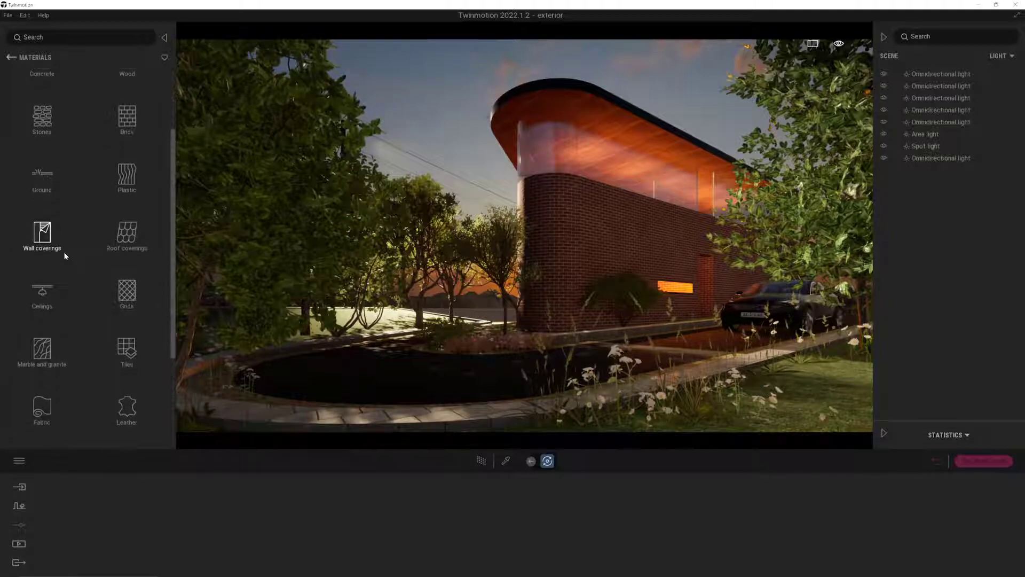
{"action": "scroll", "coordinate": [64, 247], "scroll_direction": "down", "scroll_amount": 5}
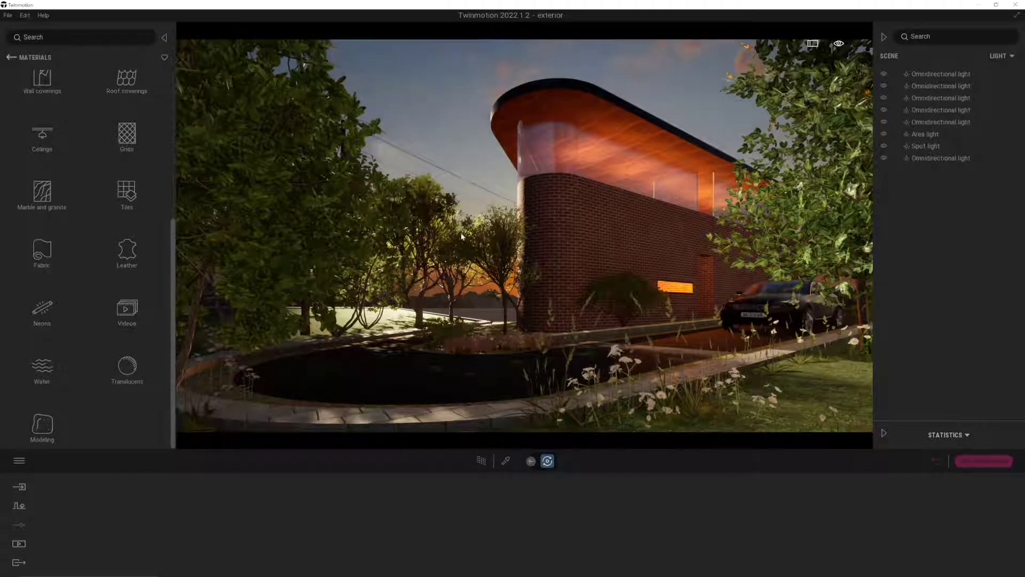
Step: Move the Golden Chain tree from the foreground to just behind the car and set its age to 100%
{"action": "left_click", "coordinate": [836, 226]}
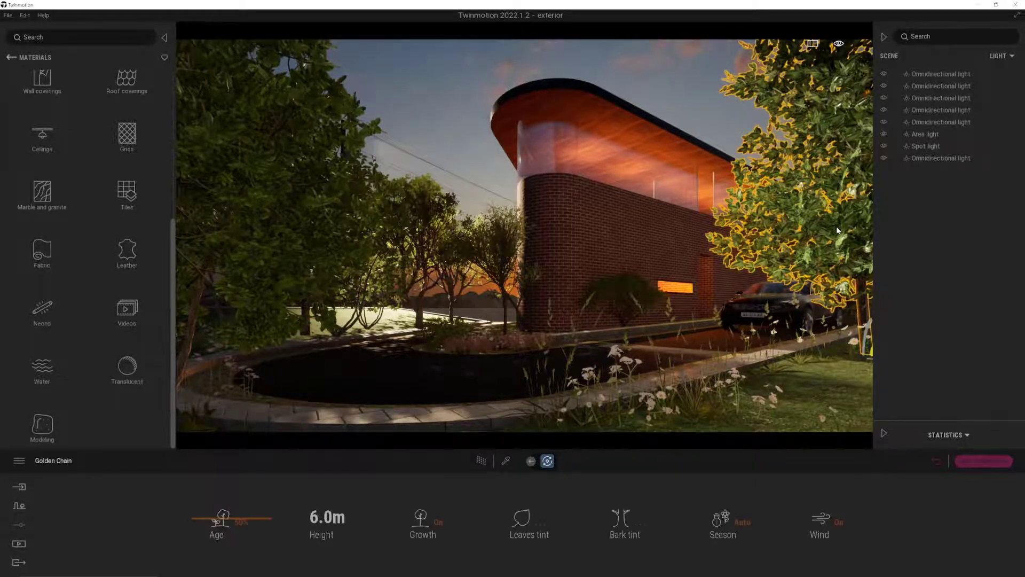
{"action": "key", "text": "Delete"}
{"action": "key", "text": "ctrl+z"}
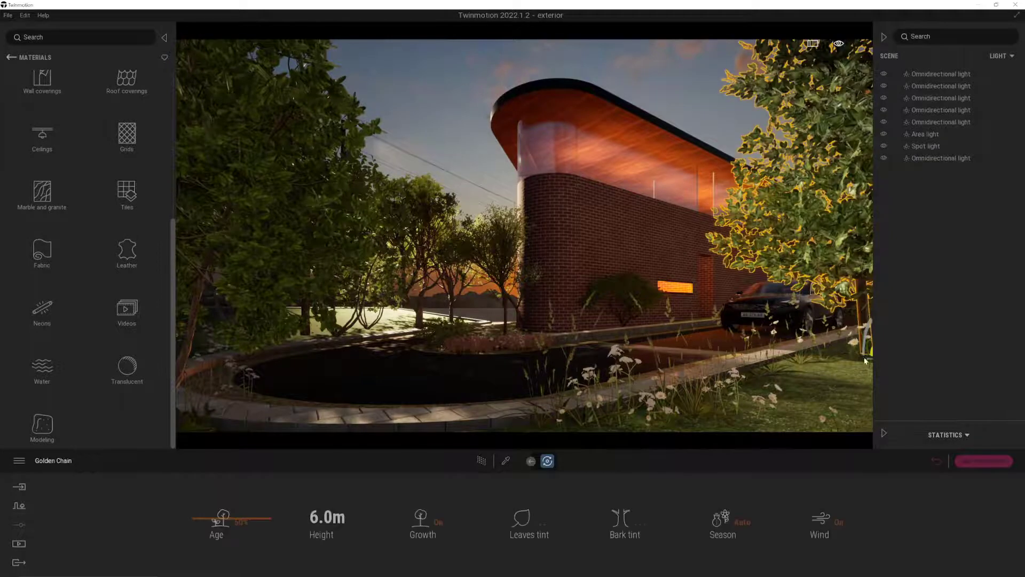
{"action": "left_click_drag", "start_coordinate": [865, 359], "coordinate": [835, 324]}
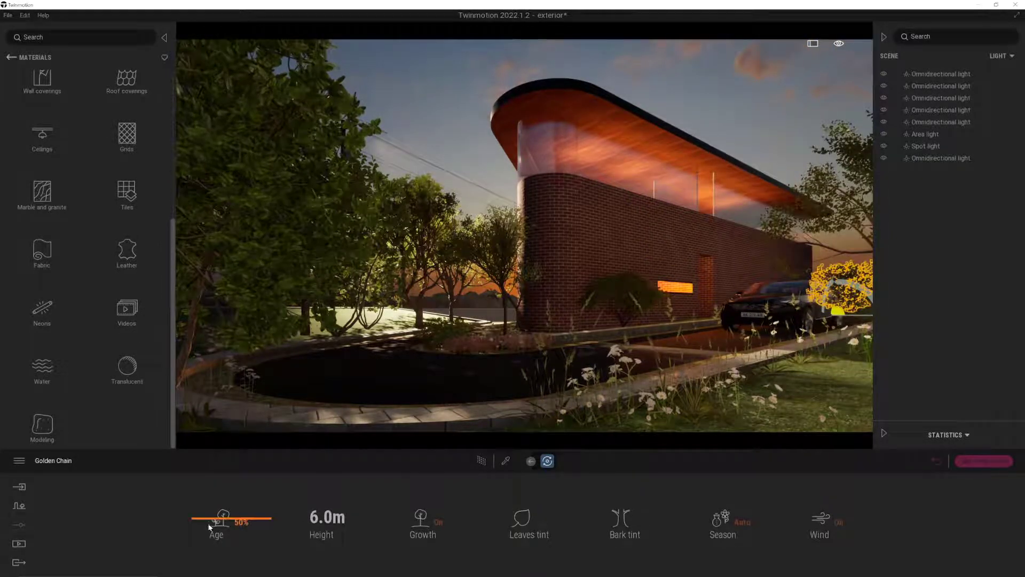
{"action": "left_click_drag", "start_coordinate": [217, 518], "coordinate": [210, 428]}
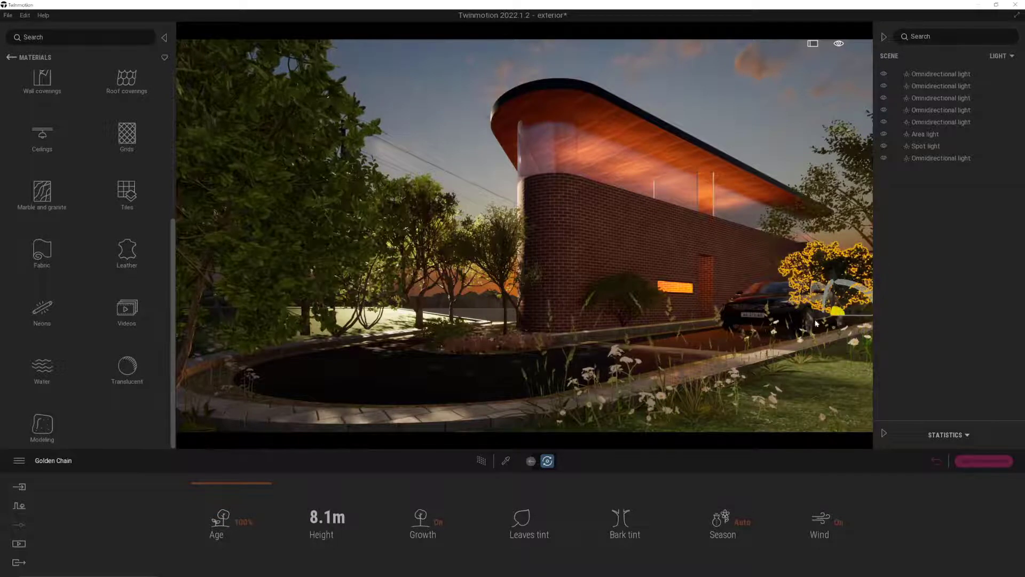
{"action": "left_click_drag", "start_coordinate": [827, 319], "coordinate": [851, 298]}
{"action": "key", "text": "Escape"}
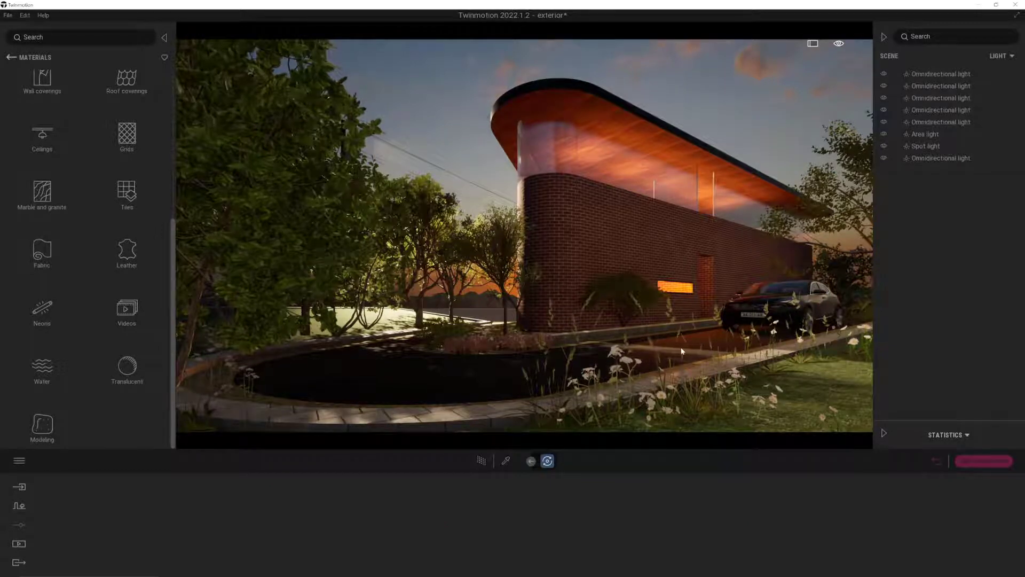
Step: Shift the Common Rhododendron slightly along the brick wall toward the car
{"action": "left_click", "coordinate": [639, 328]}
{"action": "left_click", "coordinate": [632, 294]}
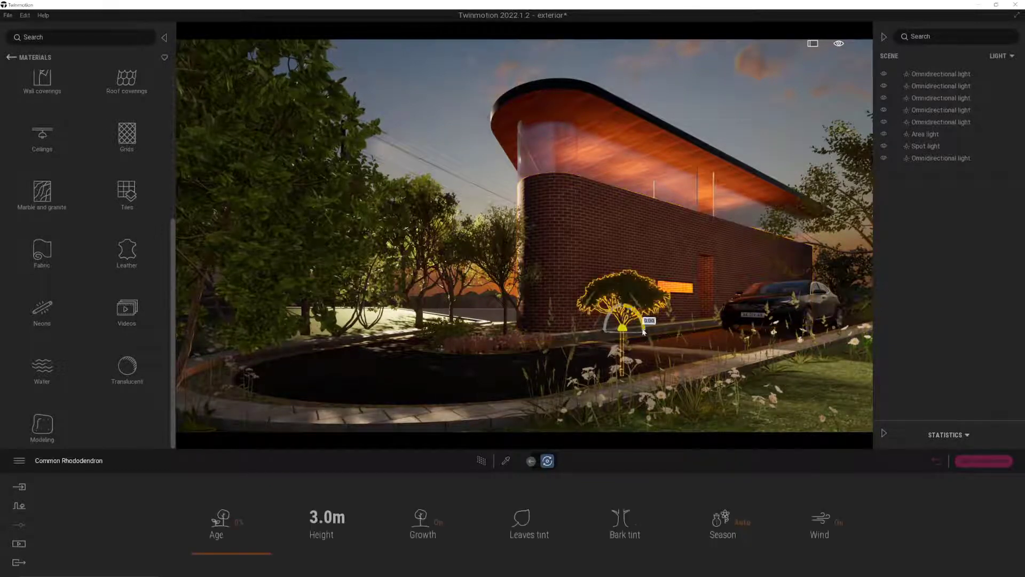
{"action": "left_click_drag", "start_coordinate": [638, 332], "coordinate": [646, 331]}
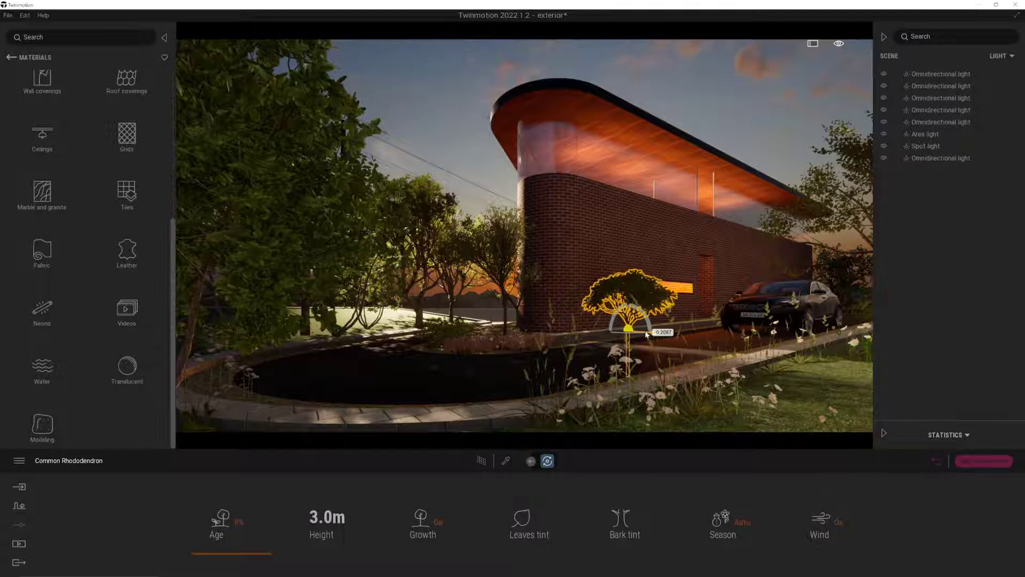
Step: Move the front Curry Leaf Tree from the rounded corner to the foreground lawn edge in front of the car
{"action": "left_click", "coordinate": [501, 258]}
{"action": "left_click_drag", "start_coordinate": [487, 337], "coordinate": [524, 344]}
{"action": "key", "text": "Escape"}
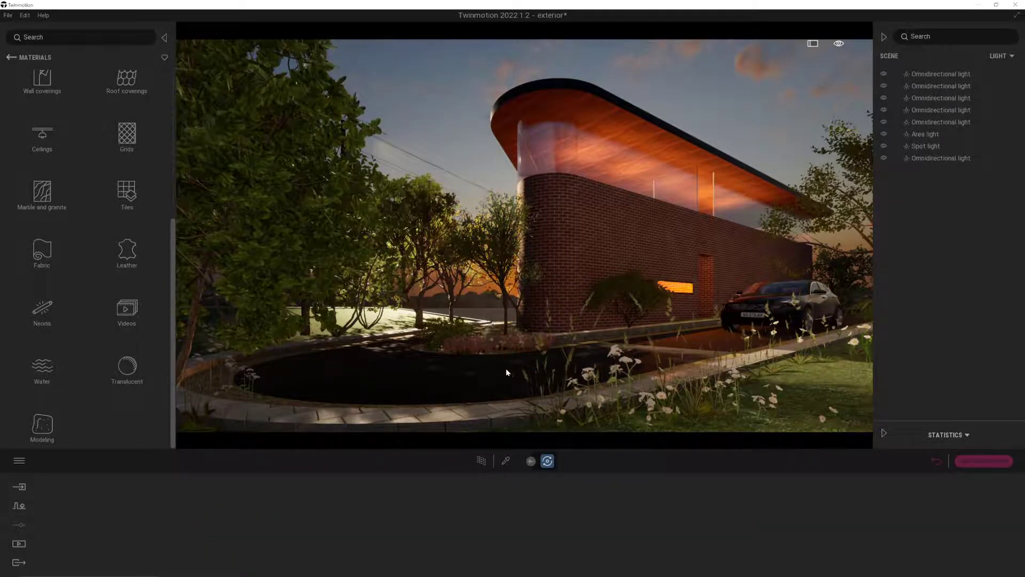
{"action": "left_click", "coordinate": [518, 315]}
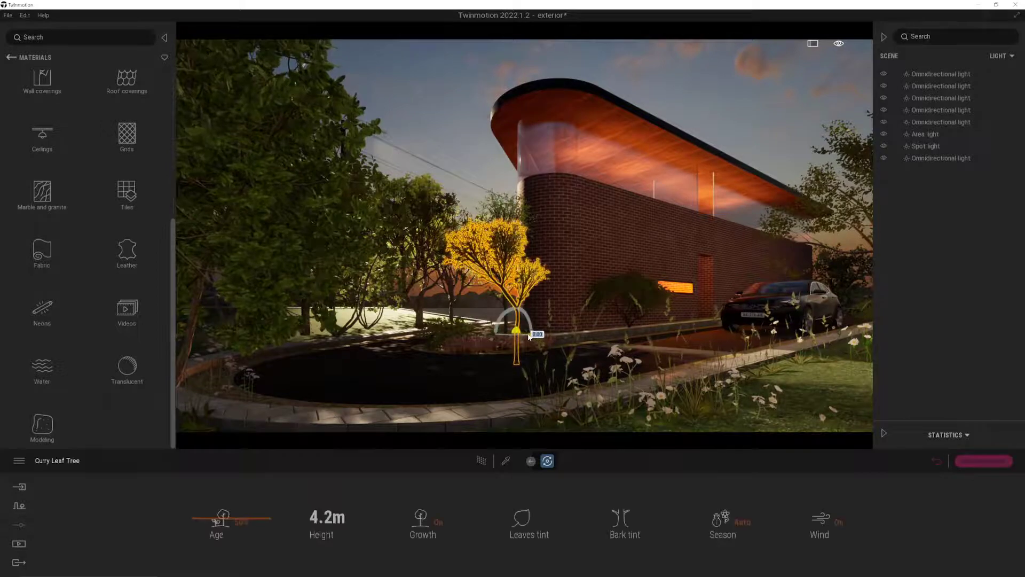
{"action": "left_click_drag", "start_coordinate": [517, 333], "coordinate": [850, 376]}
{"action": "left_click", "coordinate": [804, 369]}
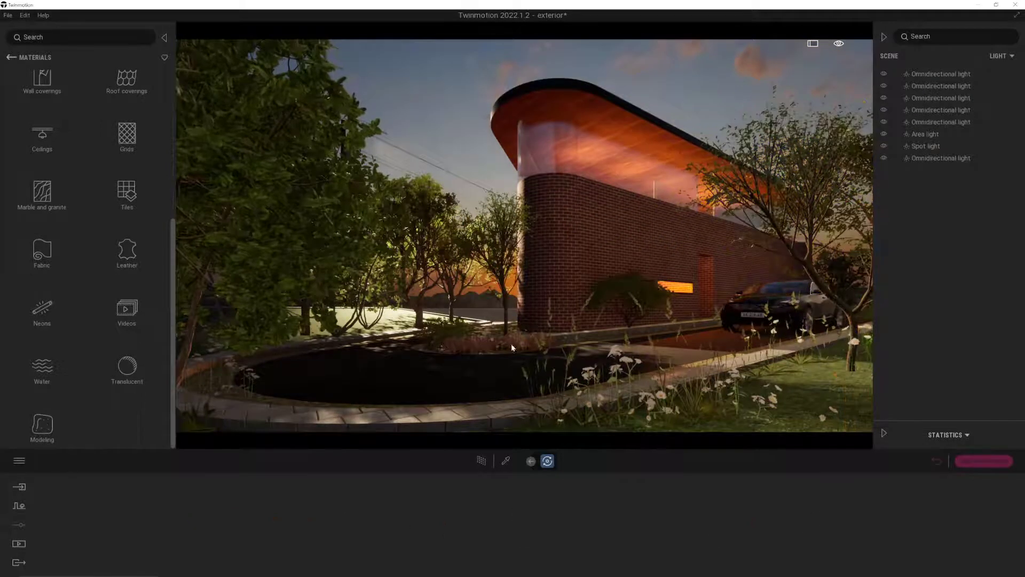
Step: Delete the large foreground Crape Myrtle that hides the street light and save the project
{"action": "left_click", "coordinate": [225, 228]}
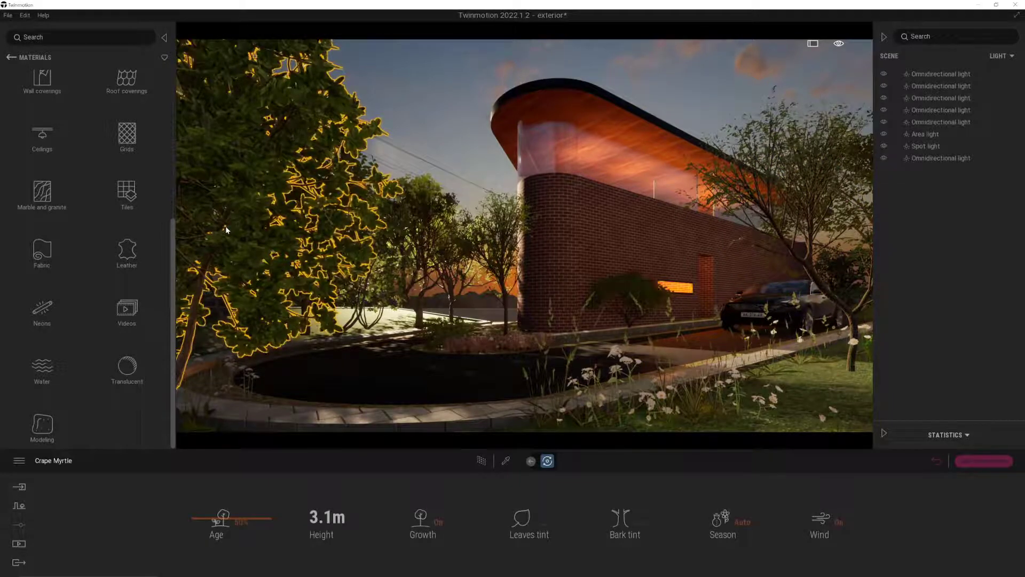
{"action": "key", "text": "Delete"}
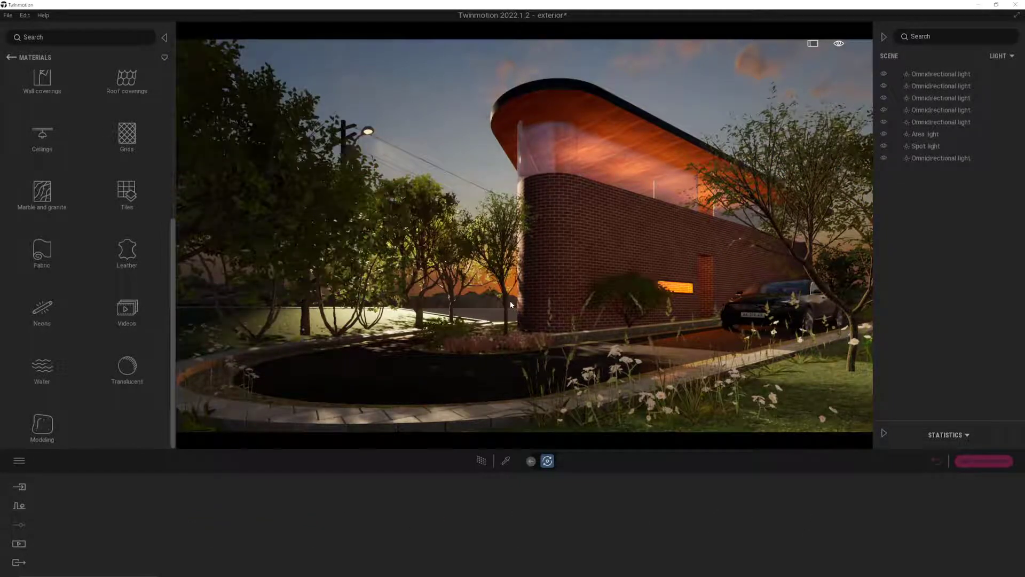
{"action": "right_click_drag", "start_coordinate": [511, 301], "coordinate": [504, 299]}
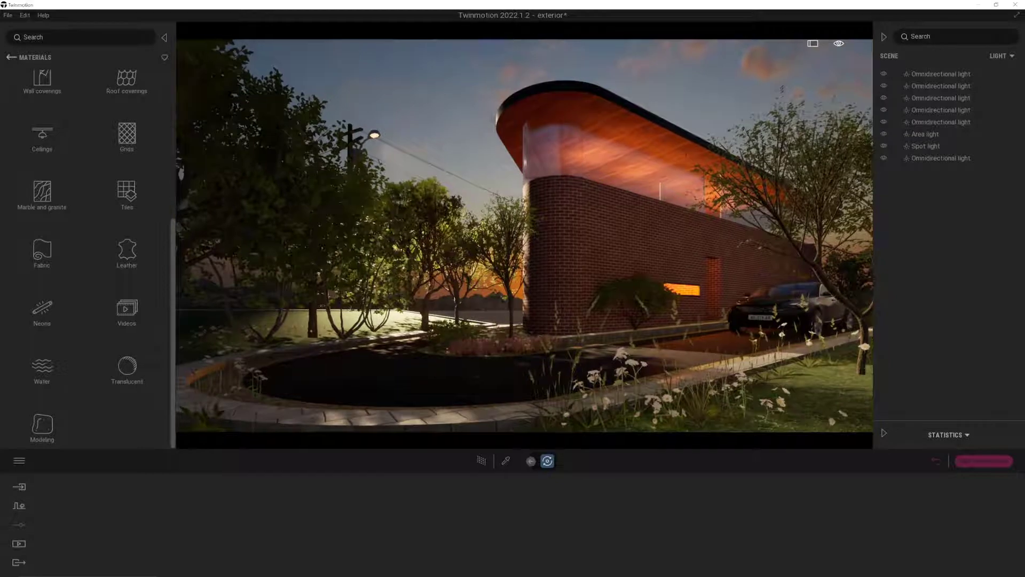
{"action": "key", "text": "ctrl+s"}
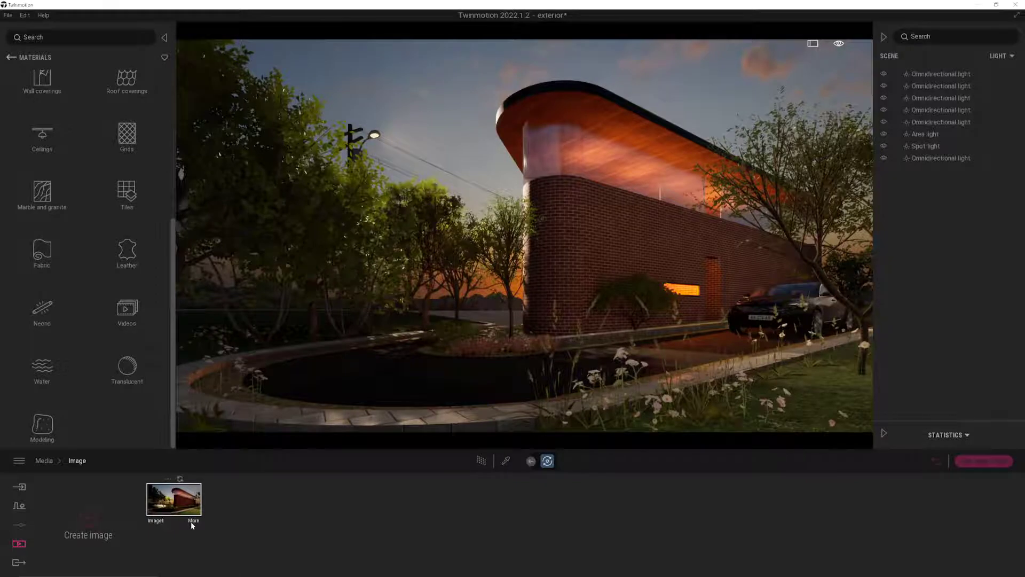
Step: Raise the skydome intensity in the lighting settings of Image1
{"action": "left_click", "coordinate": [192, 522]}
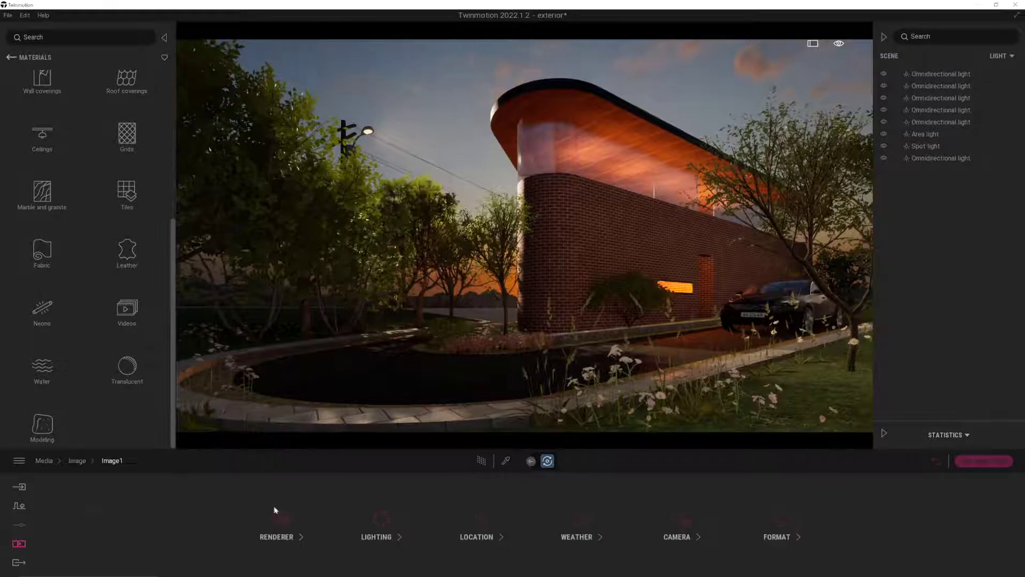
{"action": "left_click", "coordinate": [384, 534]}
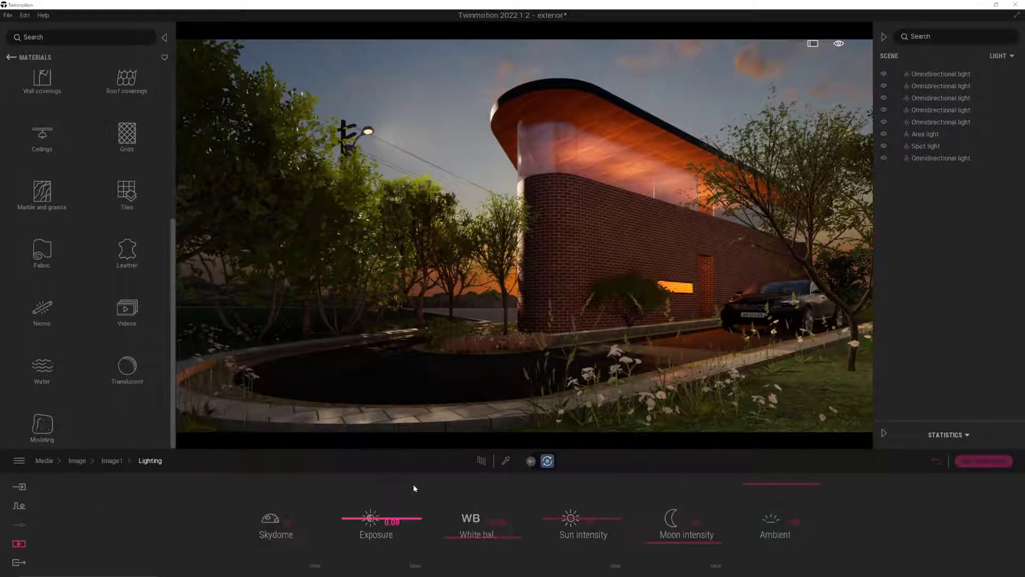
{"action": "left_click", "coordinate": [311, 553]}
{"action": "left_click_drag", "start_coordinate": [387, 500], "coordinate": [387, 450]}
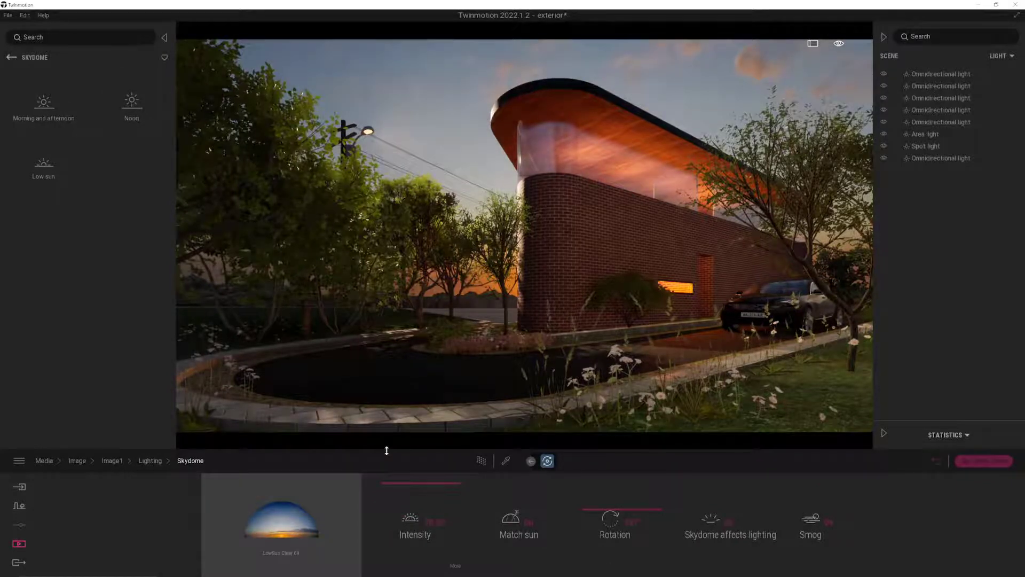
Step: Toggle the skydome's Match sun option on and off to compare the lighting, ending with it off
{"action": "left_click", "coordinate": [508, 526]}
{"action": "left_click", "coordinate": [508, 526]}
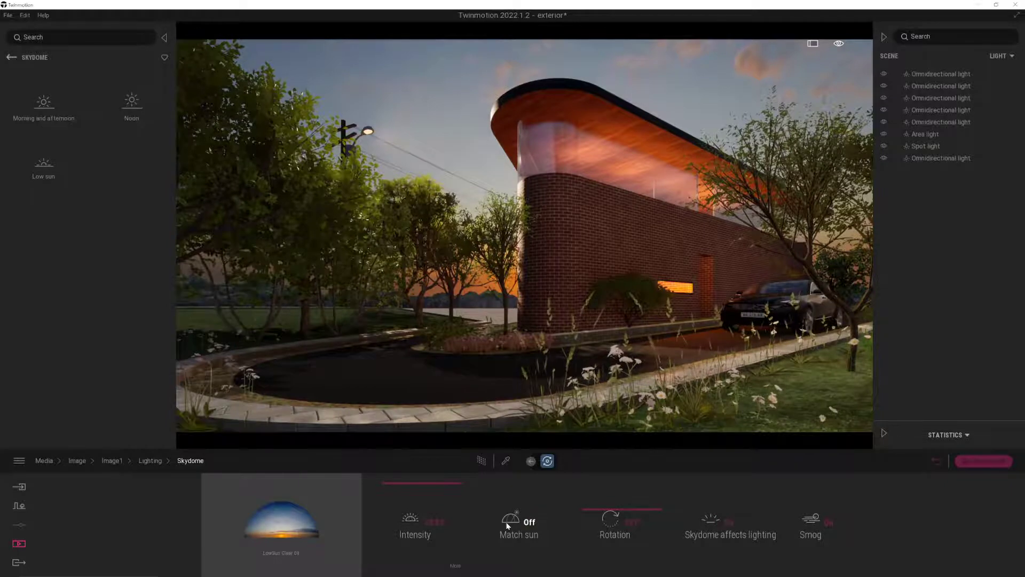
{"action": "left_click", "coordinate": [508, 526]}
{"action": "left_click", "coordinate": [507, 526]}
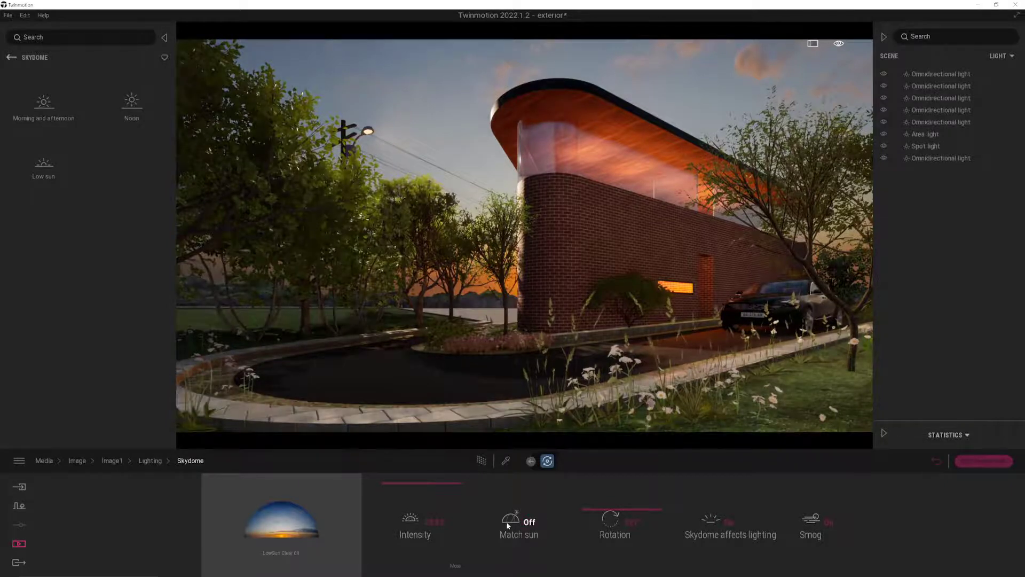
{"action": "left_click", "coordinate": [508, 526]}
{"action": "left_click", "coordinate": [507, 526]}
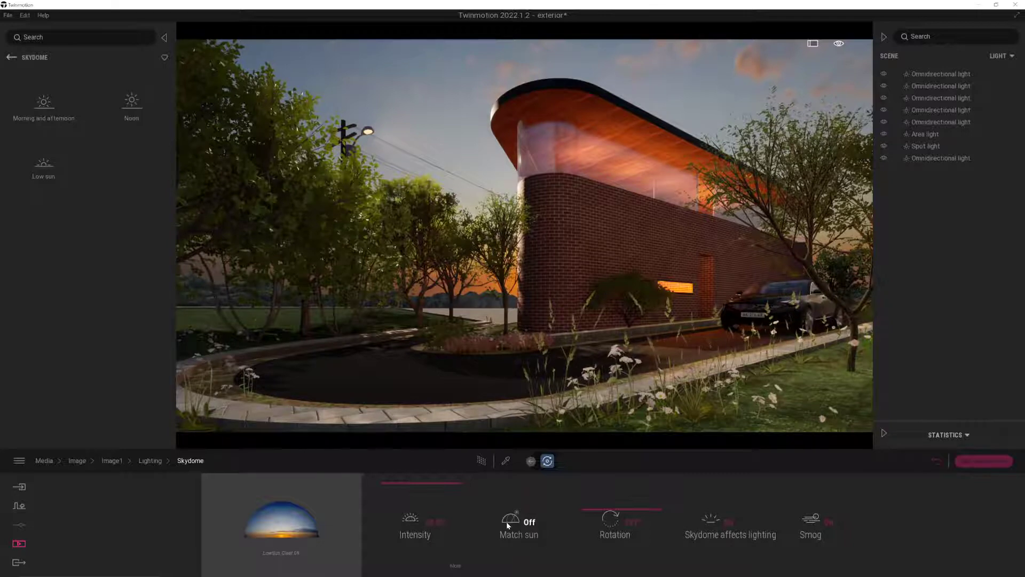
Step: Try turning the skydome to about 276° and beyond, and rotate it back until the low sun leaves the frame
{"action": "mouse_move", "coordinate": [600, 510]}
{"action": "left_mouse_down"}
{"action": "mouse_move", "coordinate": [613, 567]}
{"action": "mouse_move", "coordinate": [601, 502]}
{"action": "mouse_move", "coordinate": [610, 494]}
{"action": "mouse_move", "coordinate": [612, 507]}
{"action": "mouse_move", "coordinate": [611, 500]}
{"action": "left_mouse_up"}
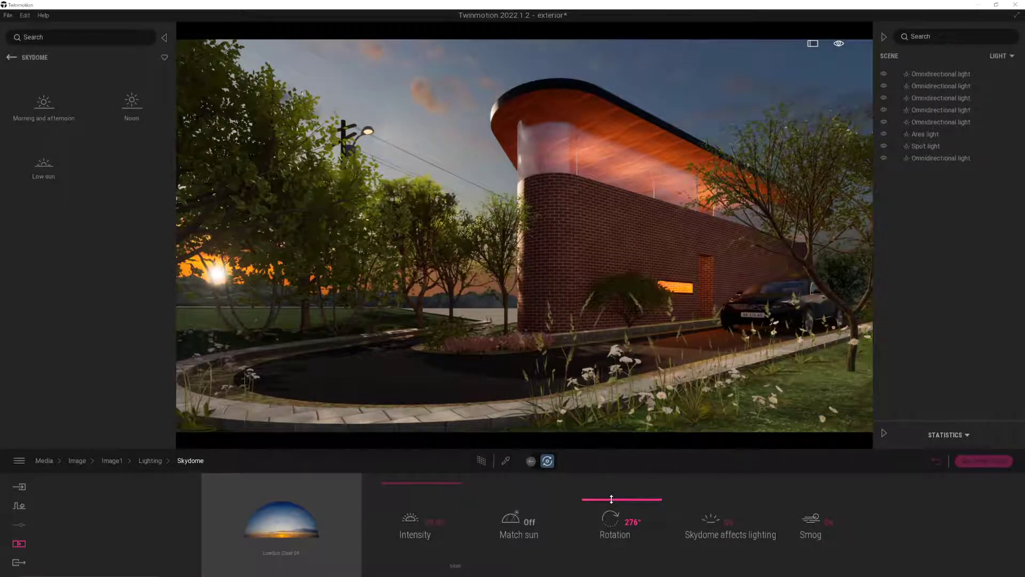
{"action": "left_click_drag", "start_coordinate": [612, 499], "coordinate": [611, 498]}
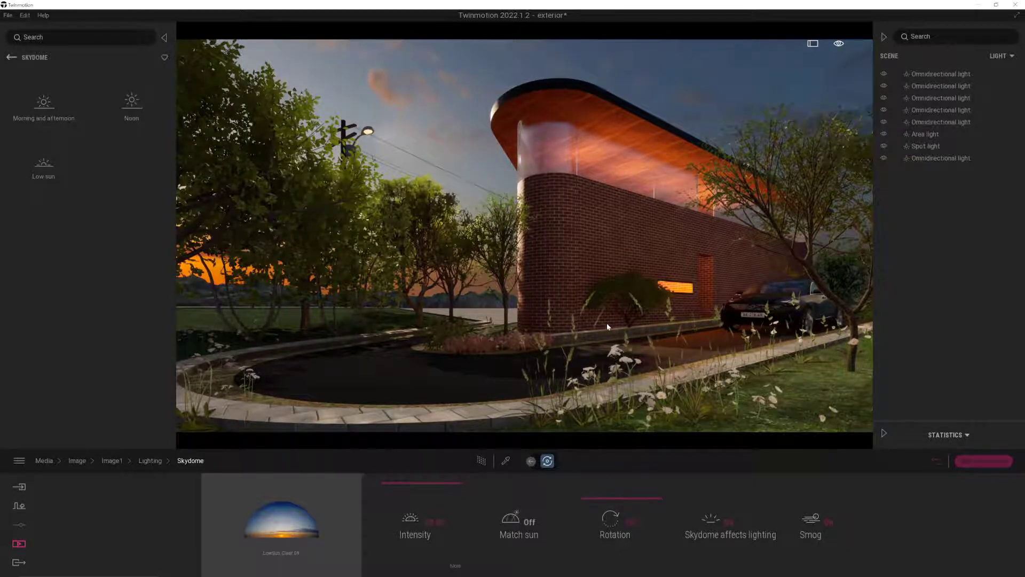
{"action": "left_click_drag", "start_coordinate": [600, 497], "coordinate": [602, 509]}
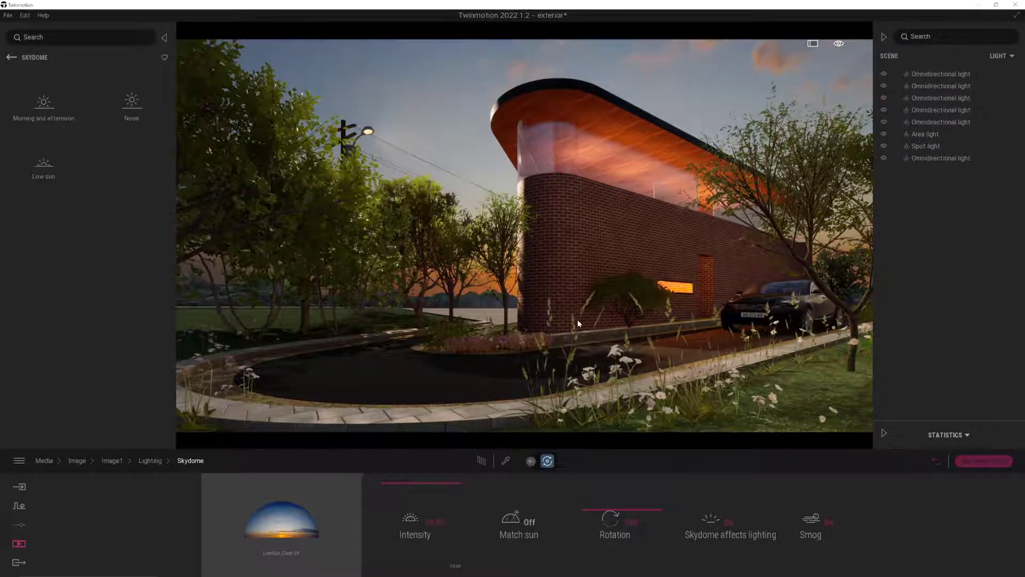
Step: Browse the Vegetation and landscape library, including Grass and flowers, and open its Misc. collection
{"action": "left_click", "coordinate": [12, 58]}
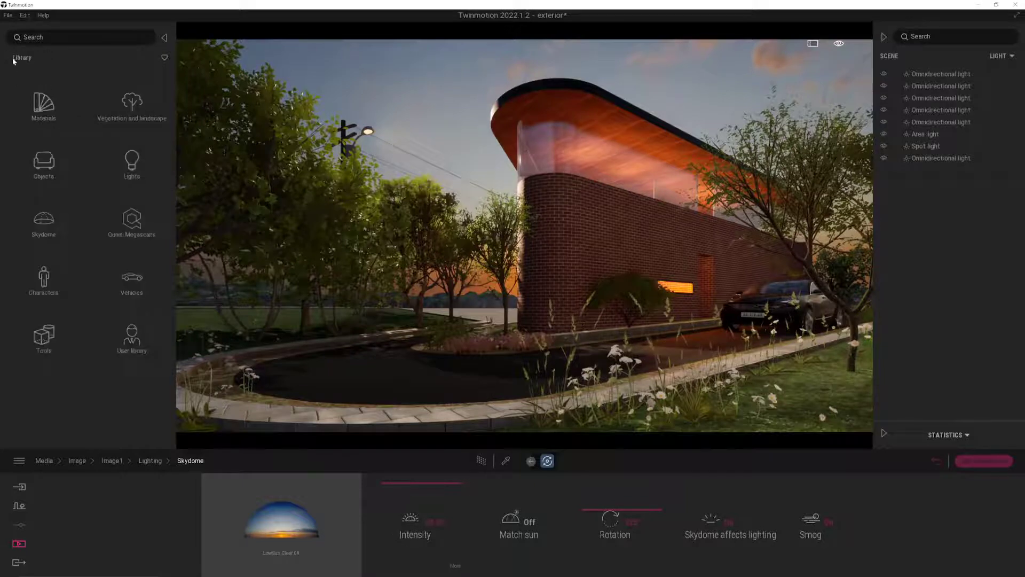
{"action": "left_click", "coordinate": [113, 102]}
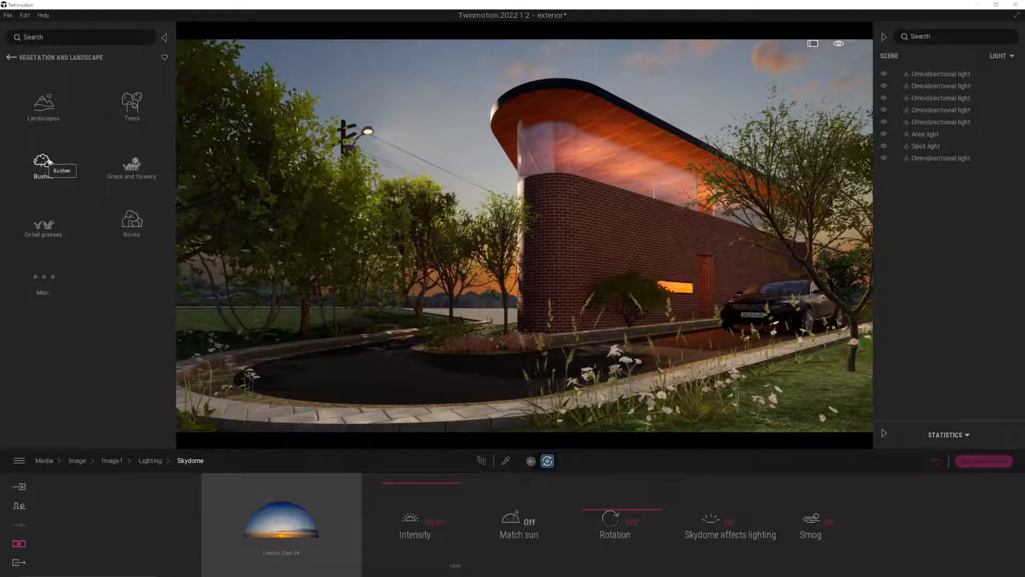
{"action": "left_click", "coordinate": [43, 99]}
{"action": "left_click", "coordinate": [24, 58]}
{"action": "left_click", "coordinate": [131, 164]}
{"action": "mouse_move", "coordinate": [127, 180]}
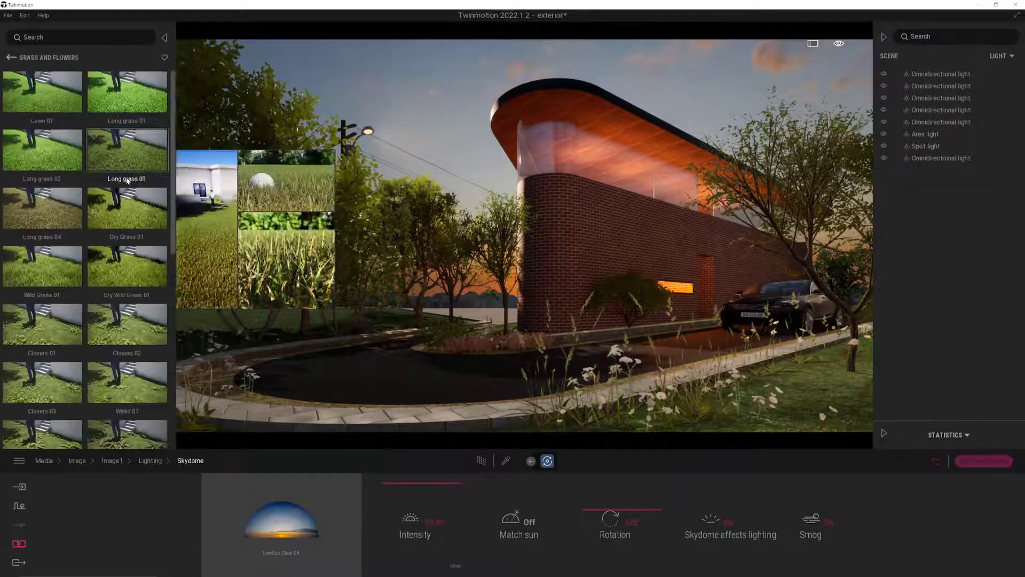
{"action": "scroll", "coordinate": [158, 239], "scroll_direction": "down", "scroll_amount": 5}
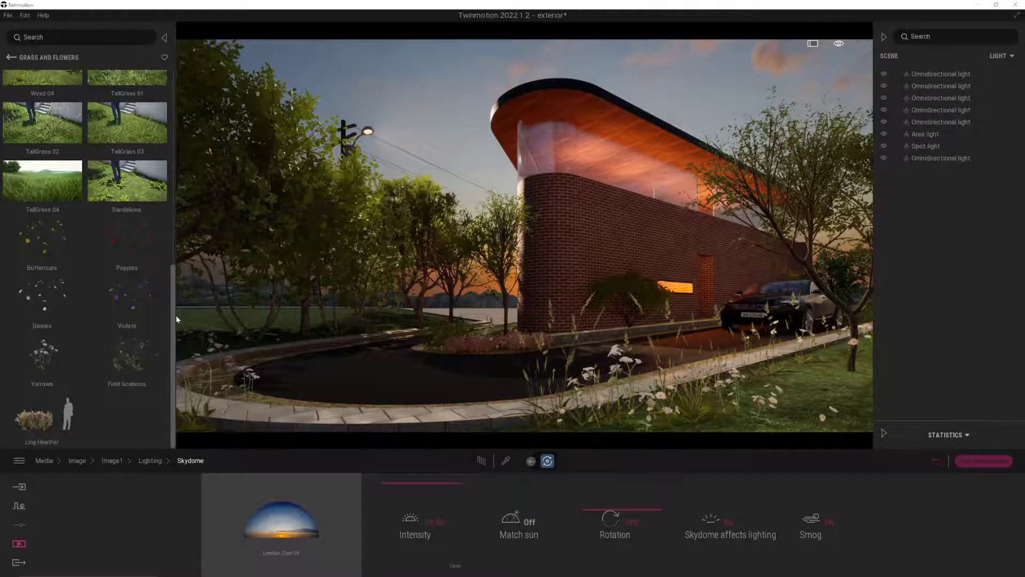
{"action": "scroll", "coordinate": [159, 238], "scroll_direction": "up", "scroll_amount": 5}
{"action": "left_click", "coordinate": [10, 59]}
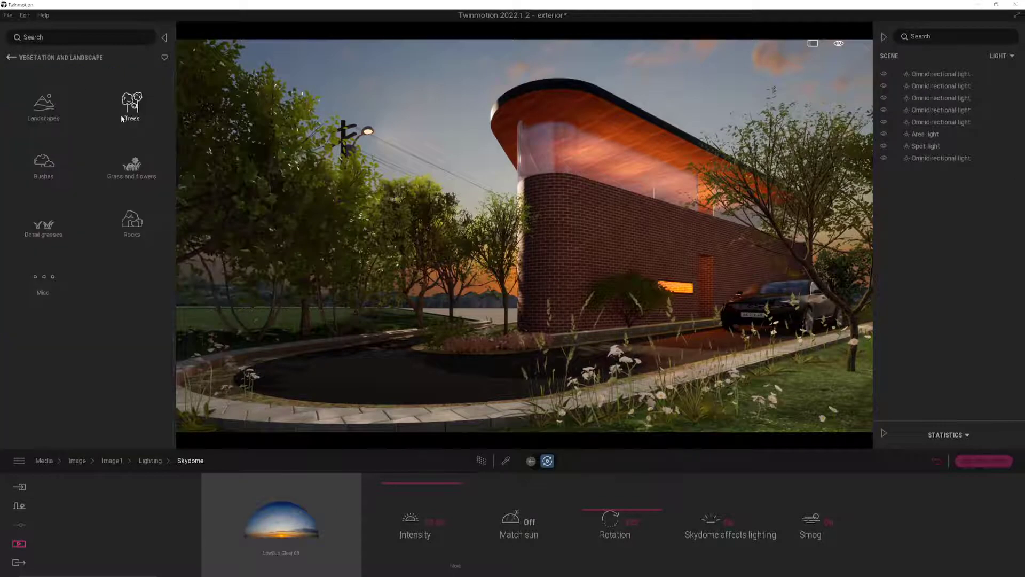
{"action": "left_click", "coordinate": [40, 280]}
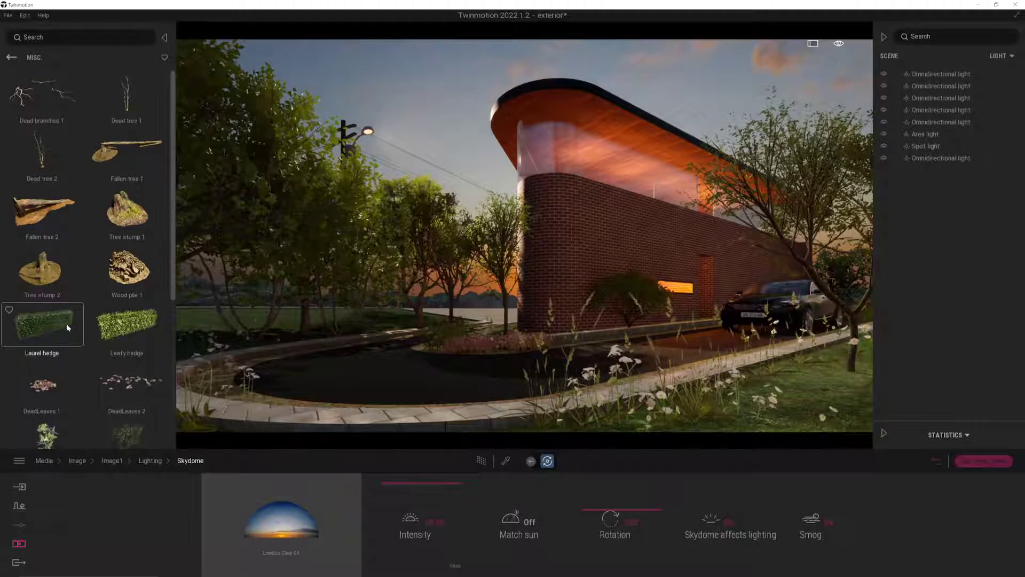
Step: Place a Laurel hedge at the base of the brick wall, adjust its rotation up close, and return to the Image1 view
{"action": "left_click_drag", "start_coordinate": [68, 327], "coordinate": [630, 341]}
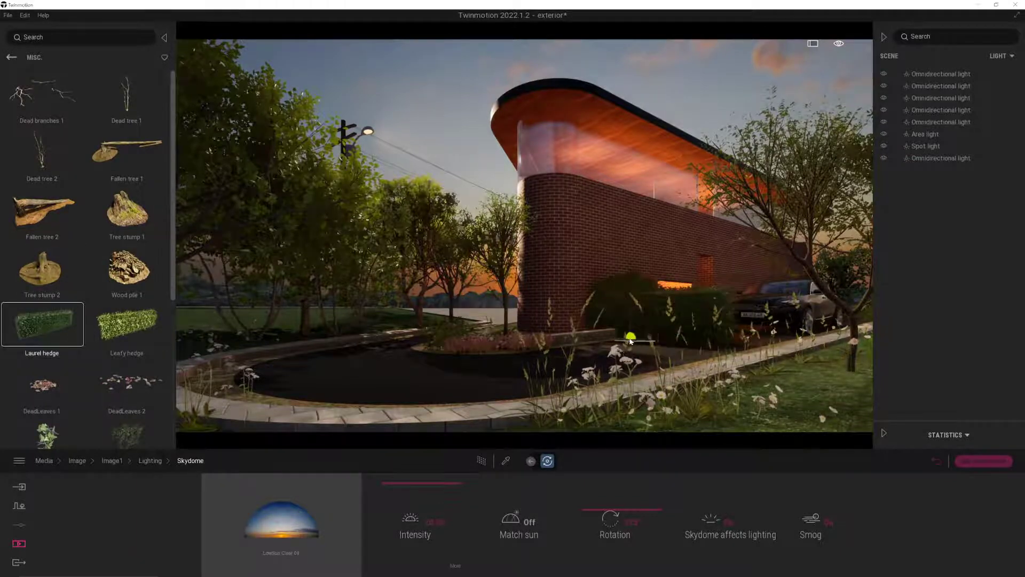
{"action": "key", "text": "w"}
{"action": "mouse_move", "coordinate": [634, 340]}
{"action": "right_mouse_down"}
{"action": "mouse_move", "coordinate": [630, 323]}
{"action": "mouse_move", "coordinate": [622, 336]}
{"action": "right_mouse_up"}
{"action": "mouse_move", "coordinate": [622, 336]}
{"action": "left_mouse_down"}
{"action": "mouse_move", "coordinate": [627, 346]}
{"action": "mouse_move", "coordinate": [682, 337]}
{"action": "mouse_move", "coordinate": [643, 357]}
{"action": "mouse_move", "coordinate": [450, 374]}
{"action": "mouse_move", "coordinate": [424, 361]}
{"action": "mouse_move", "coordinate": [550, 383]}
{"action": "mouse_move", "coordinate": [739, 369]}
{"action": "left_mouse_up"}
{"action": "left_click", "coordinate": [742, 357]}
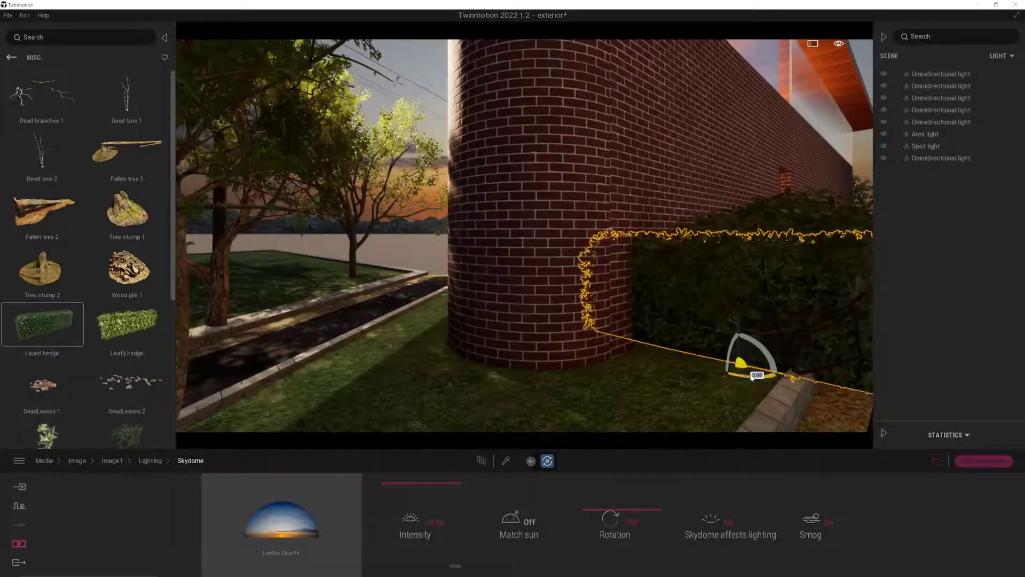
{"action": "scroll", "coordinate": [694, 374], "scroll_direction": "up", "scroll_amount": 3}
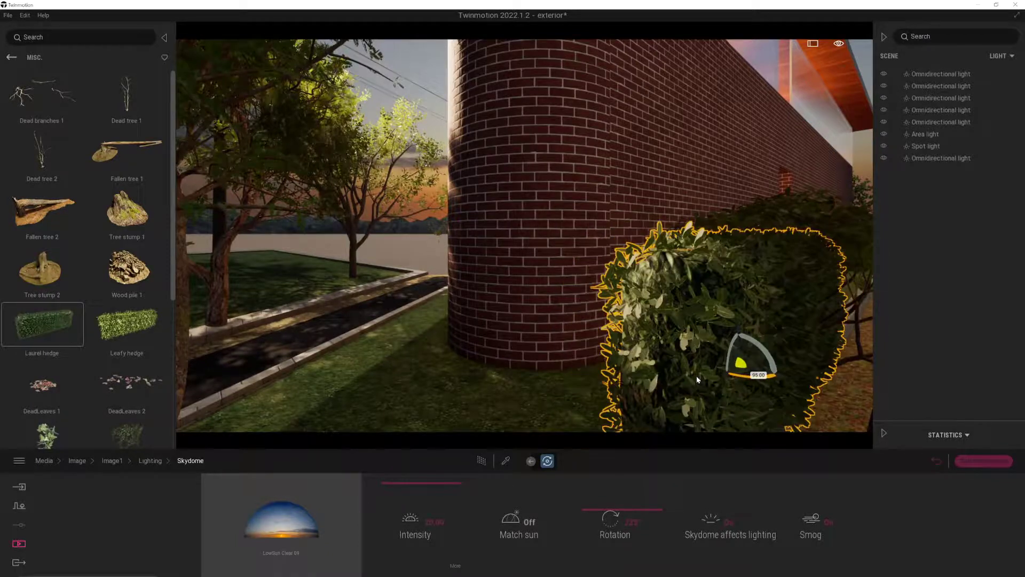
{"action": "left_click_drag", "start_coordinate": [745, 369], "coordinate": [728, 340]}
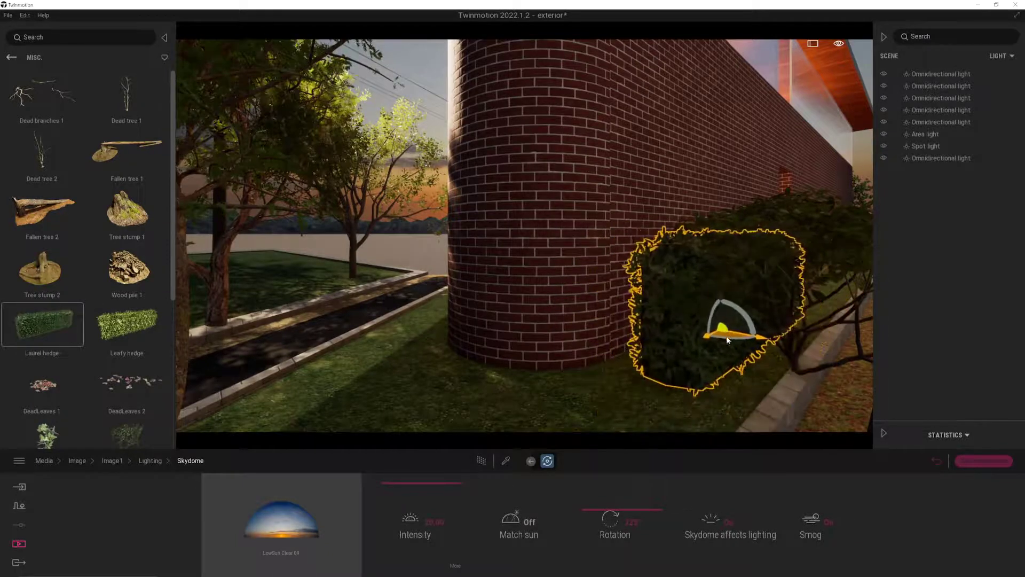
{"action": "left_click", "coordinate": [935, 461]}
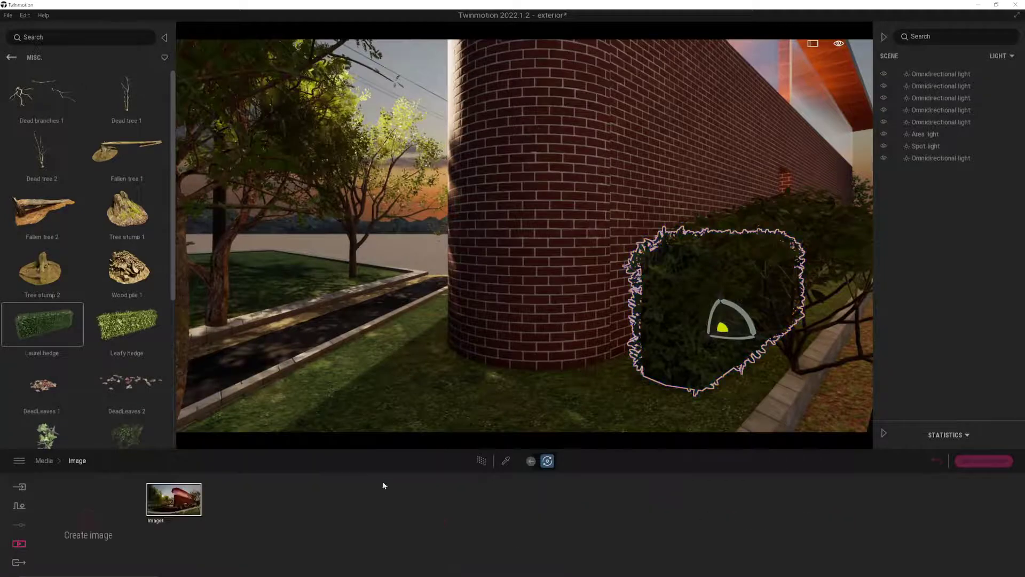
{"action": "left_click", "coordinate": [179, 505]}
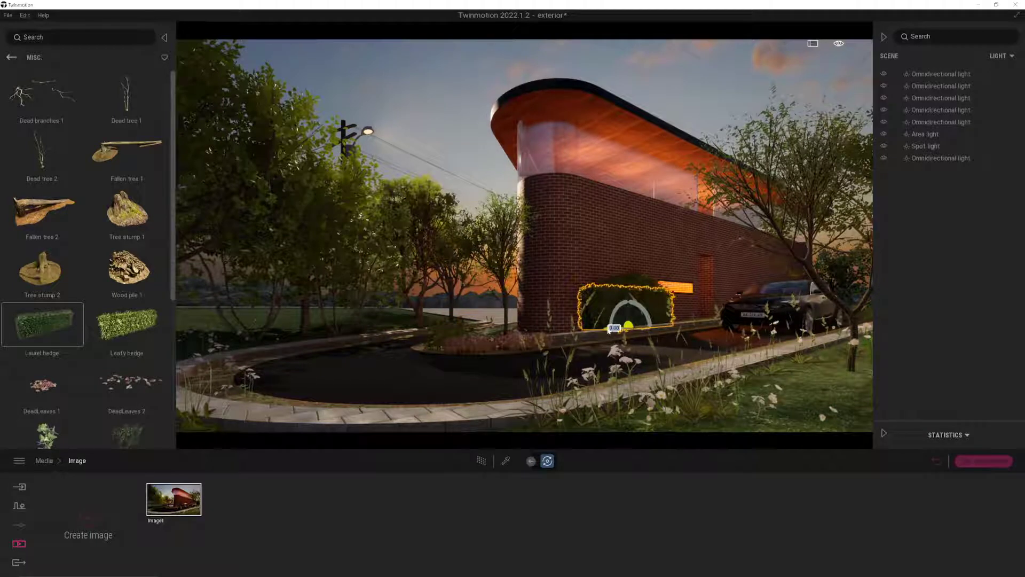
Step: Shift the Laurel hedge along the wall toward the car and move the rhododendron to the building's rounded corner
{"action": "left_click_drag", "start_coordinate": [608, 330], "coordinate": [692, 321]}
{"action": "key", "text": "Escape"}
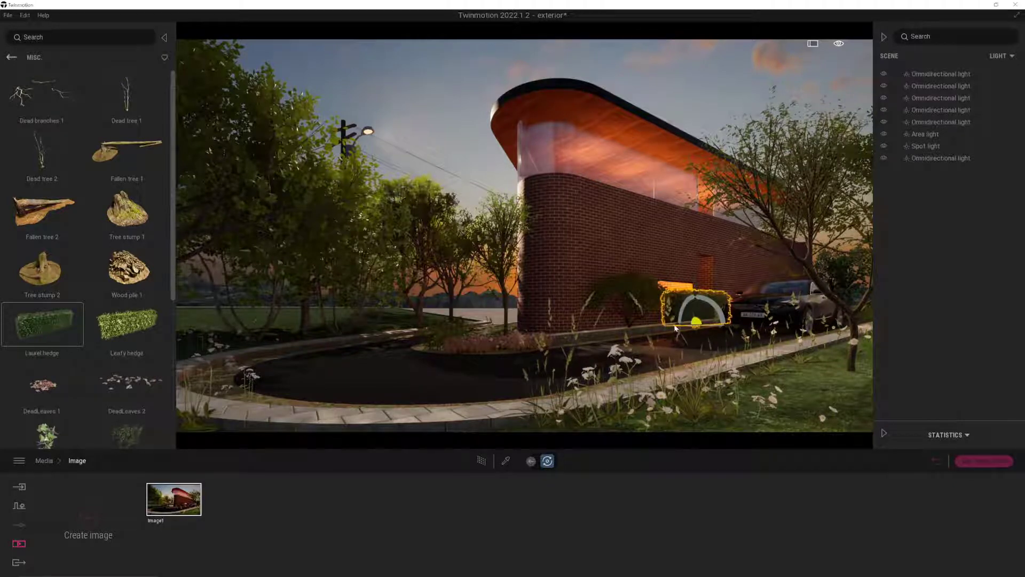
{"action": "left_click", "coordinate": [629, 302]}
{"action": "left_click_drag", "start_coordinate": [607, 328], "coordinate": [495, 335]}
Step: Move the Laurel hedge back beside the rhododendron, scale it down, and extend the hedge row along the wall toward the door
{"action": "left_click", "coordinate": [674, 320]}
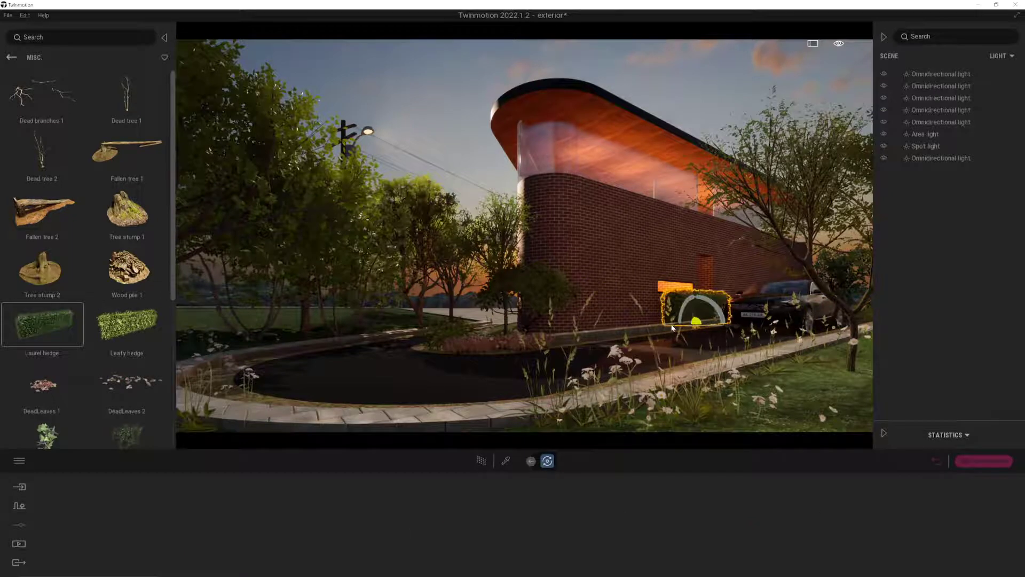
{"action": "left_click_drag", "start_coordinate": [681, 327], "coordinate": [615, 351]}
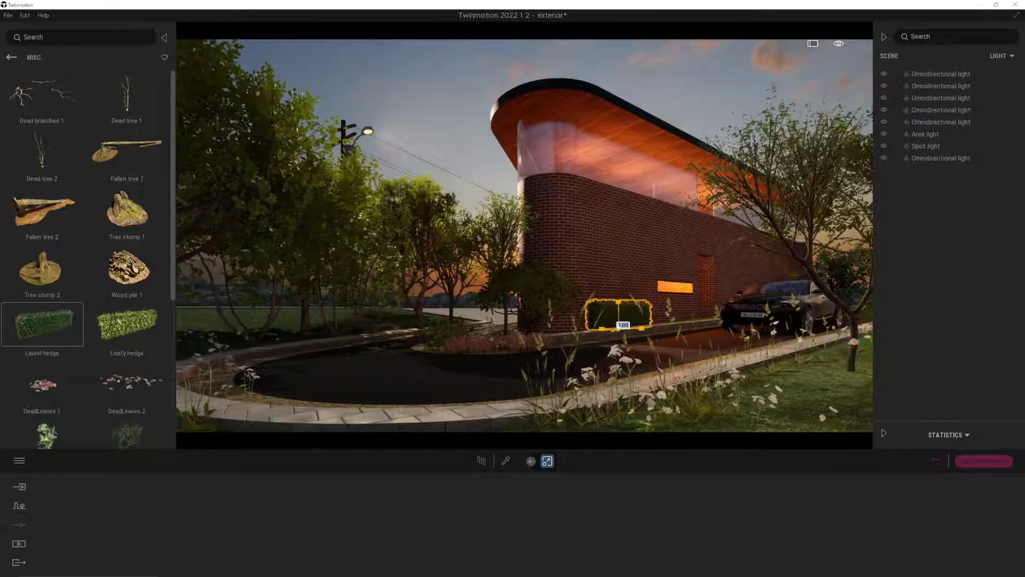
{"action": "left_click", "coordinate": [638, 390]}
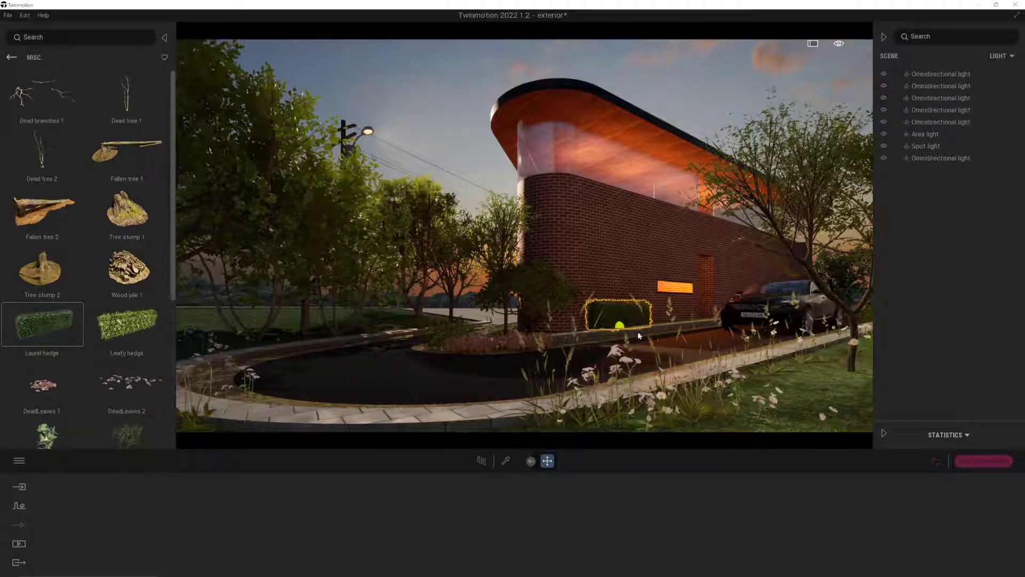
{"action": "left_click_drag", "start_coordinate": [642, 330], "coordinate": [672, 326]}
{"action": "left_click", "coordinate": [542, 343]}
{"action": "left_click", "coordinate": [501, 343]}
{"action": "key", "text": "Escape"}
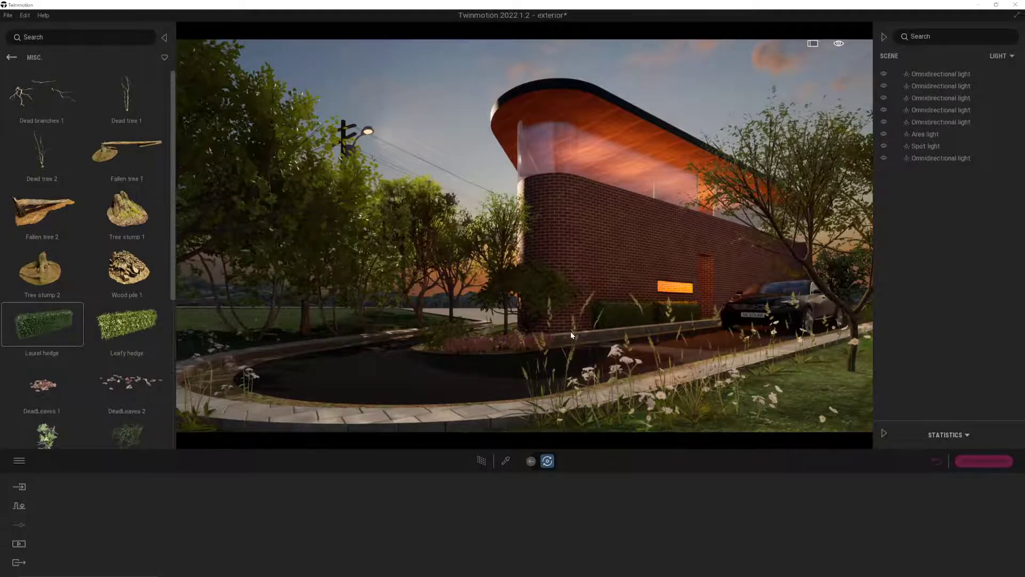
Step: Fine-tune the hedges along the brick wall to fill the gap beside the rounded corner, and save the project
{"action": "left_click", "coordinate": [623, 327]}
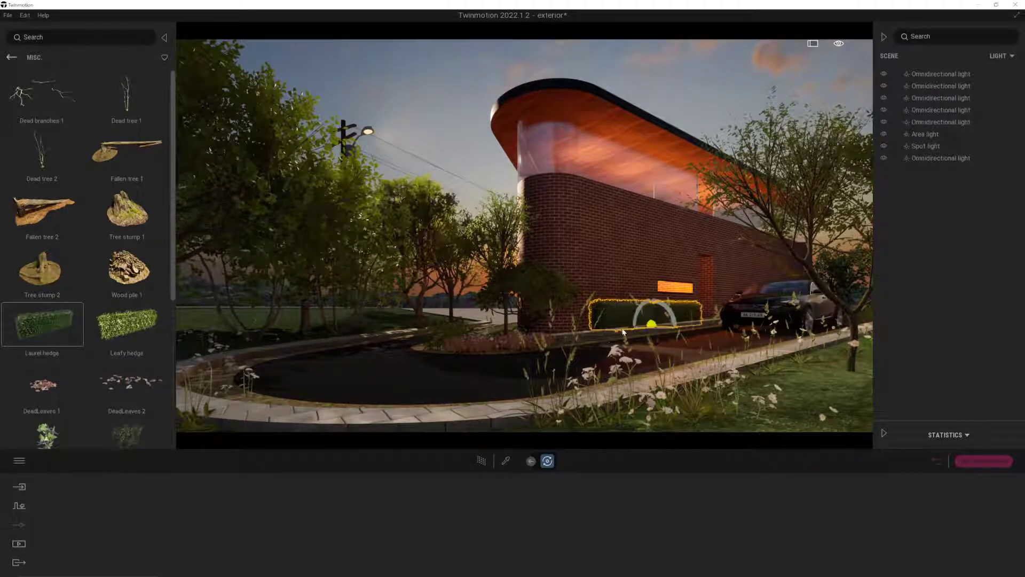
{"action": "left_click_drag", "start_coordinate": [632, 330], "coordinate": [661, 325]}
{"action": "key", "text": "Escape"}
{"action": "left_click", "coordinate": [507, 343]}
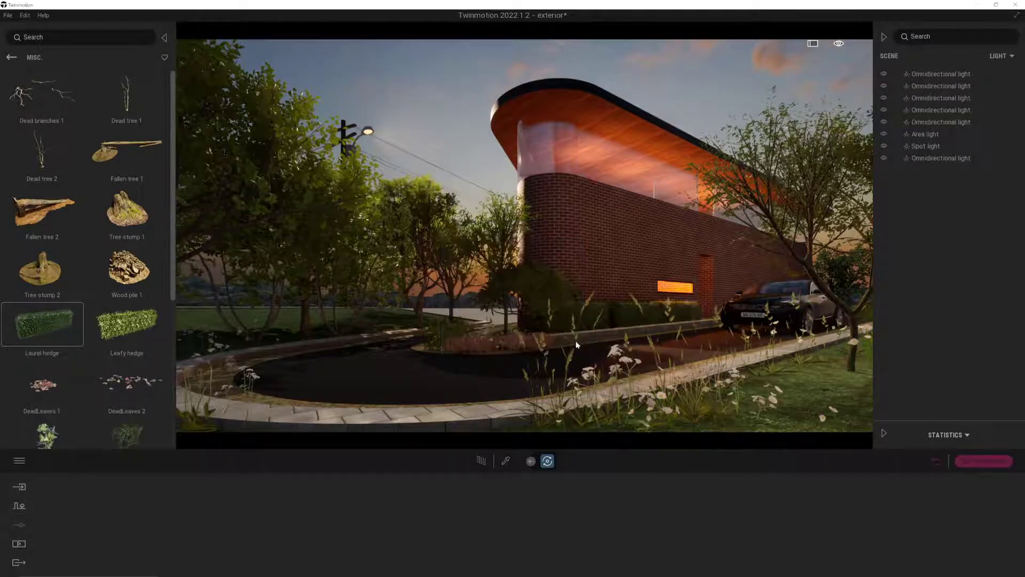
{"action": "left_click", "coordinate": [619, 330]}
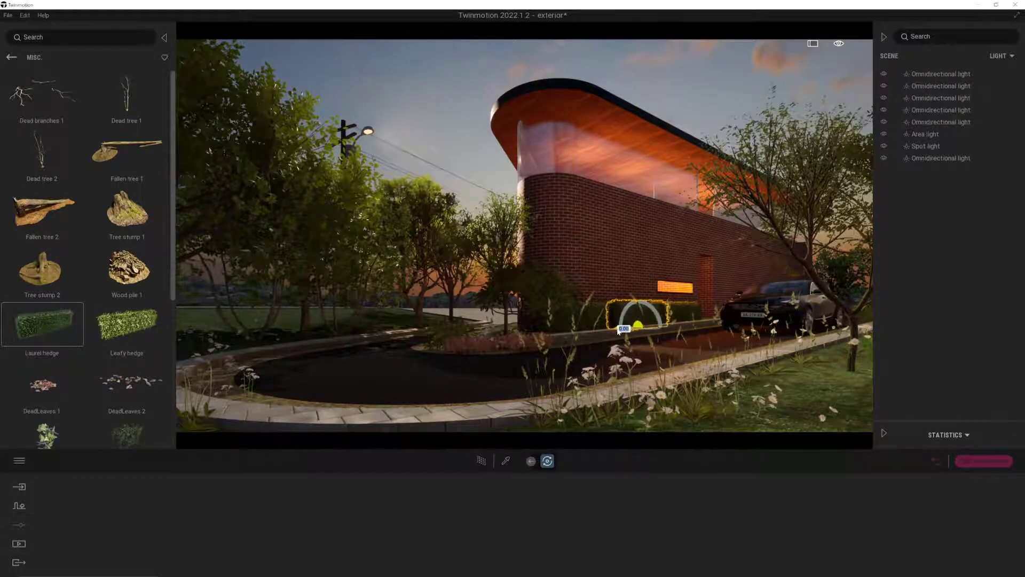
{"action": "left_click_drag", "start_coordinate": [618, 331], "coordinate": [612, 331]}
{"action": "key", "text": "Escape"}
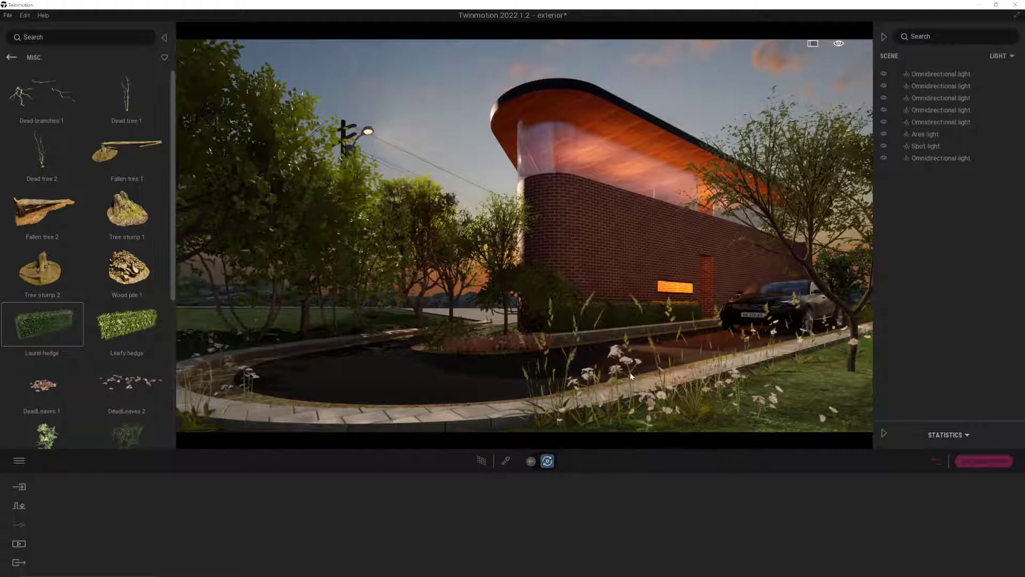
{"action": "key", "text": "ctrl+s"}
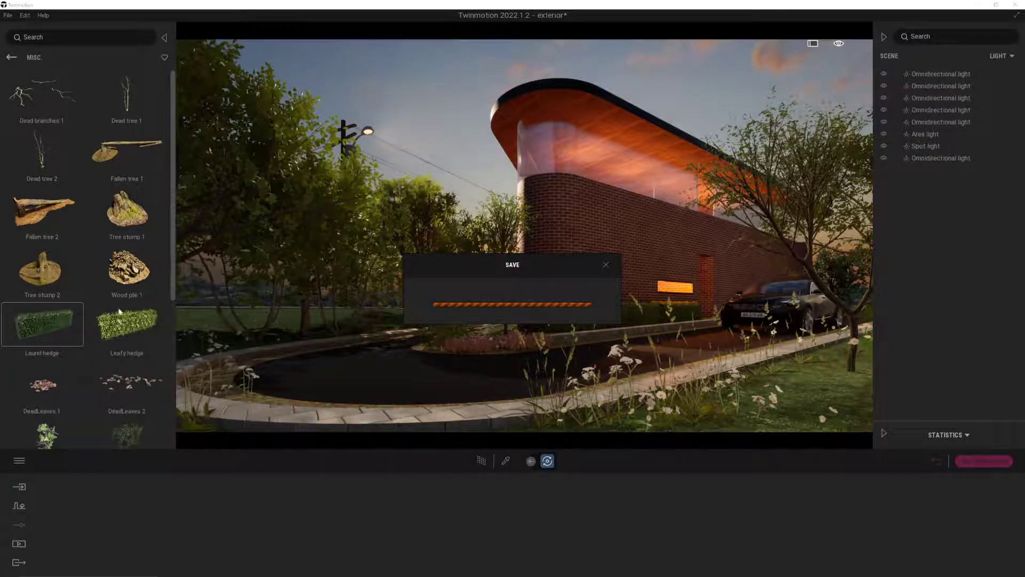
Step: Place Growing Ivy 1 on the brick wall above the hedges and try out Growing Ivy 2 and Falling Ivy 1, 2 and 3
{"action": "scroll", "coordinate": [114, 331], "scroll_direction": "down", "scroll_amount": 3}
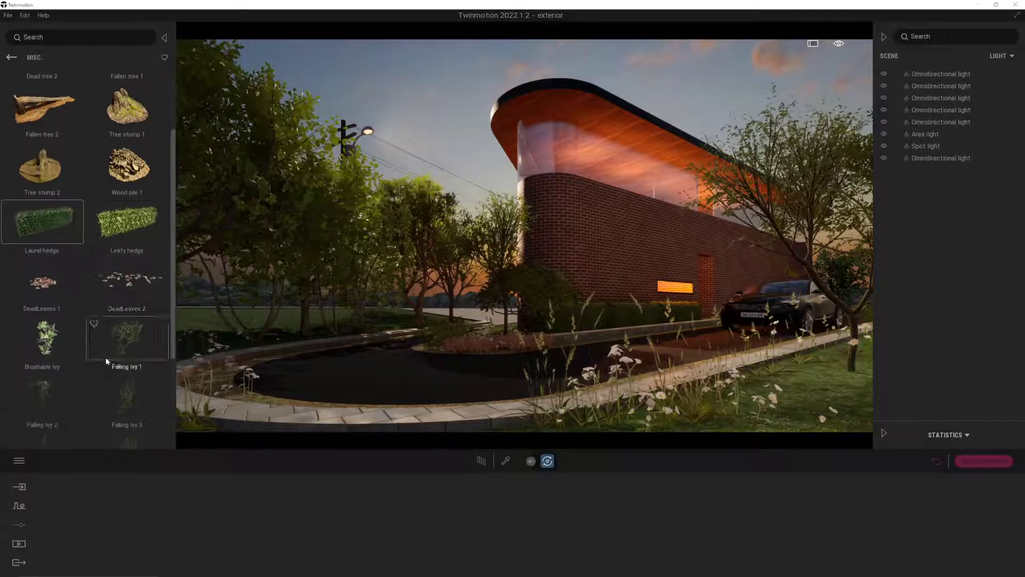
{"action": "scroll", "coordinate": [114, 333], "scroll_direction": "down", "scroll_amount": 3}
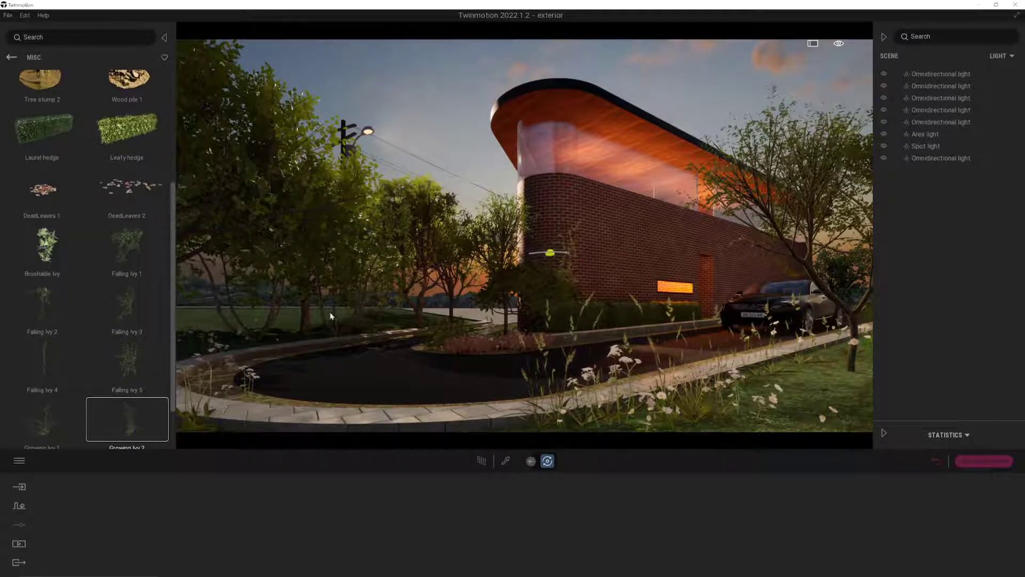
{"action": "left_click", "coordinate": [53, 416]}
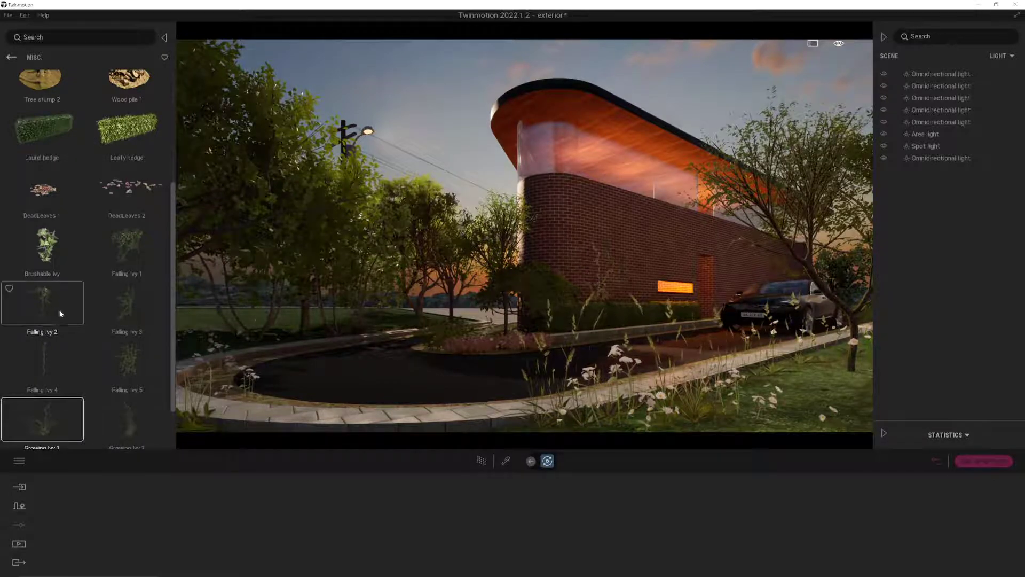
{"action": "mouse_move", "coordinate": [60, 313]}
{"action": "left_mouse_down"}
{"action": "mouse_move", "coordinate": [589, 221]}
{"action": "mouse_move", "coordinate": [568, 229]}
{"action": "mouse_move", "coordinate": [629, 280]}
{"action": "left_mouse_up"}
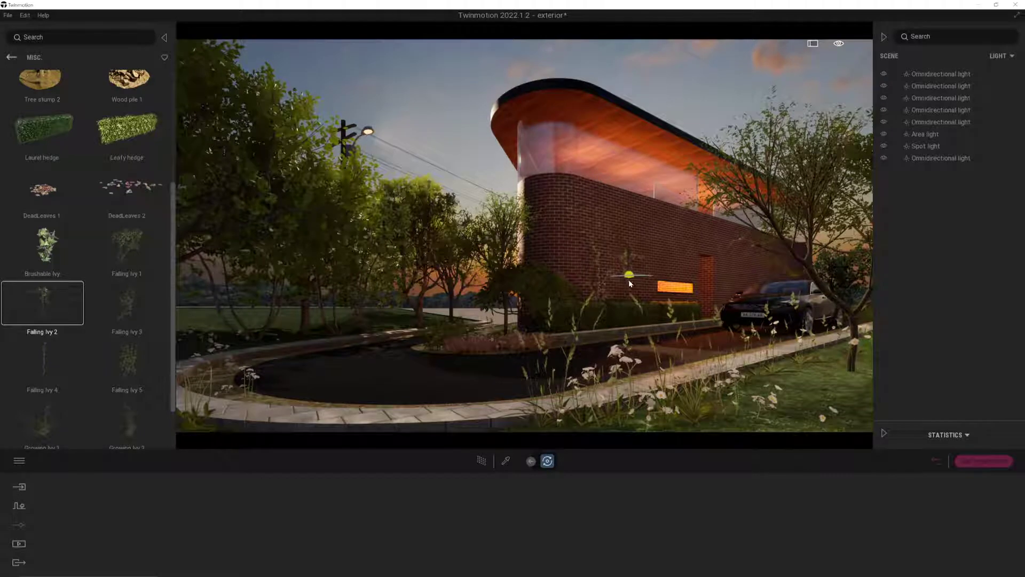
{"action": "left_click", "coordinate": [155, 302]}
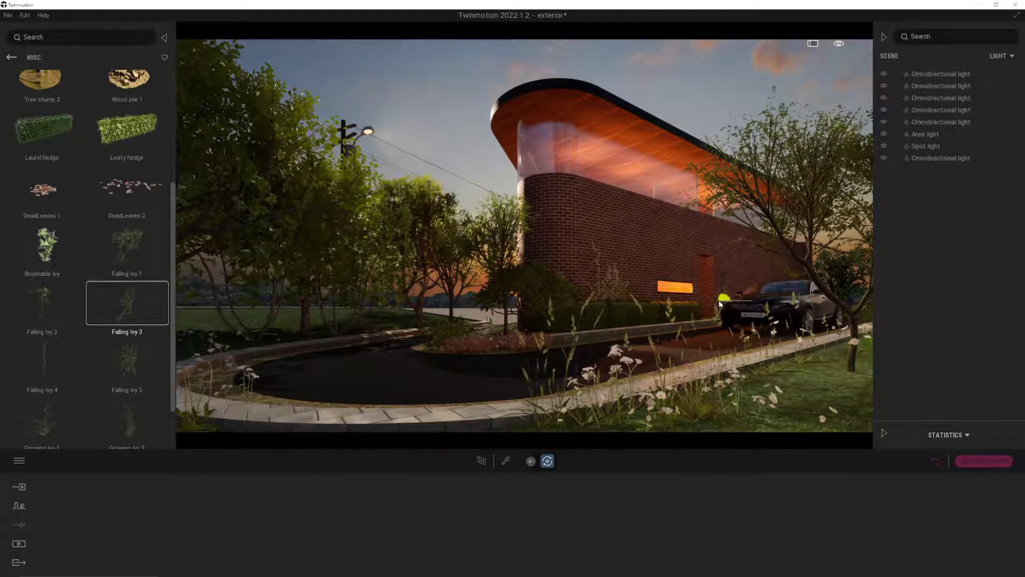
{"action": "left_click_drag", "start_coordinate": [719, 303], "coordinate": [719, 304]}
{"action": "mouse_move", "coordinate": [161, 245]}
{"action": "left_mouse_down"}
{"action": "mouse_move", "coordinate": [588, 205]}
{"action": "mouse_move", "coordinate": [621, 234]}
{"action": "left_mouse_up"}
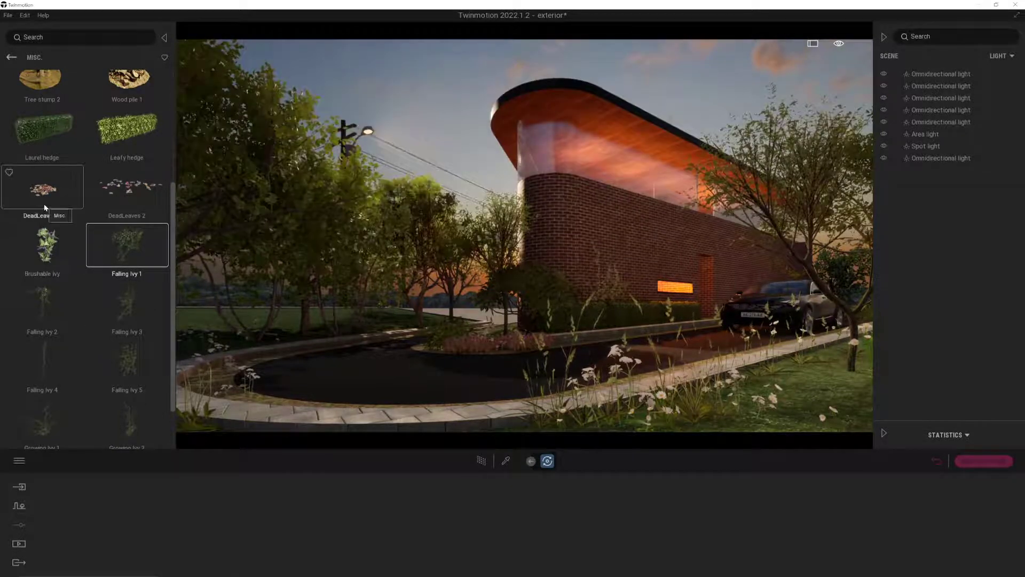
Step: Try out DeadLeaves 2 and plant Wild Grass 01 on the lawn around the foreground tree
{"action": "left_click", "coordinate": [162, 204]}
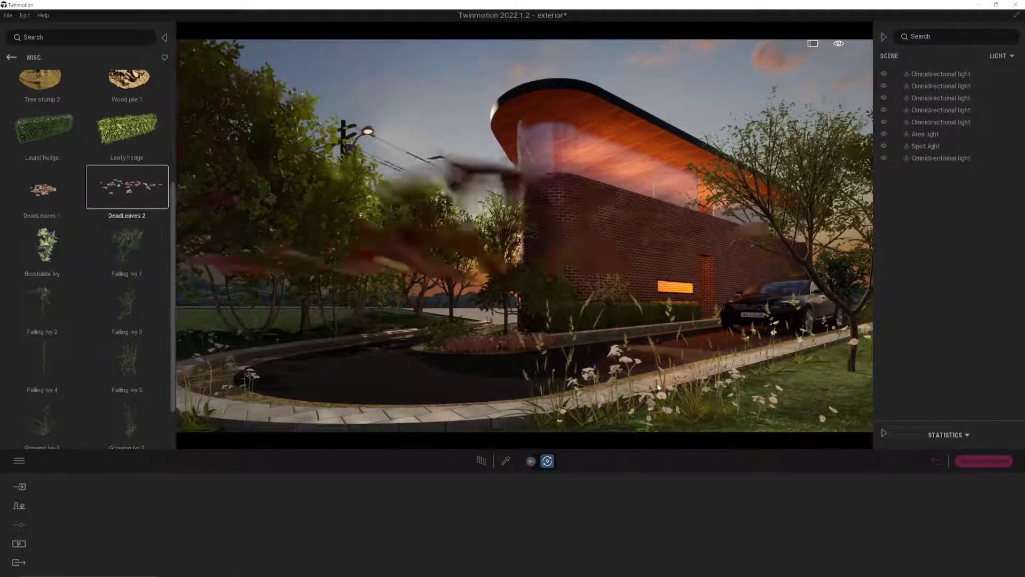
{"action": "scroll", "coordinate": [112, 214], "scroll_direction": "up", "scroll_amount": 4}
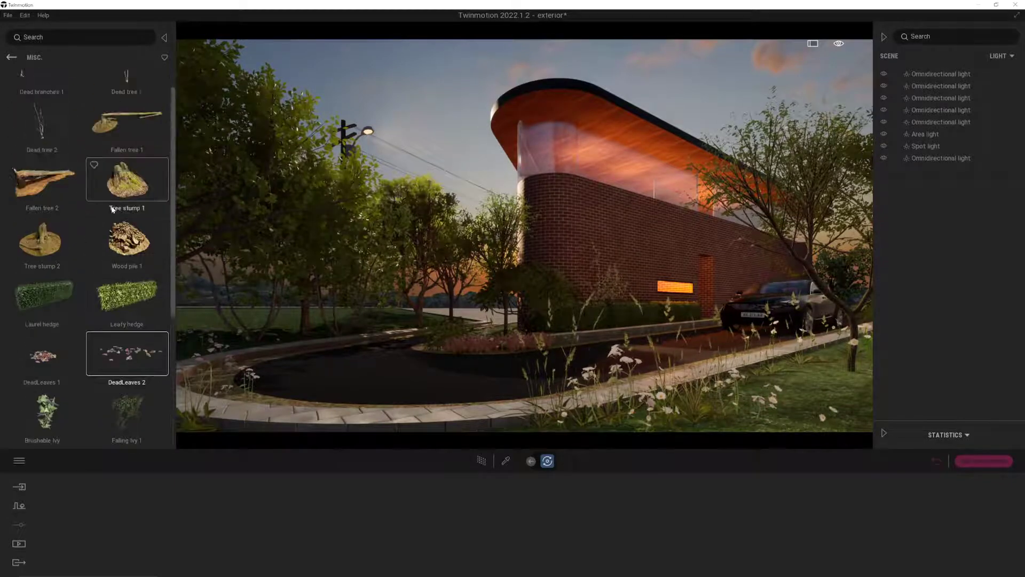
{"action": "left_click", "coordinate": [12, 57]}
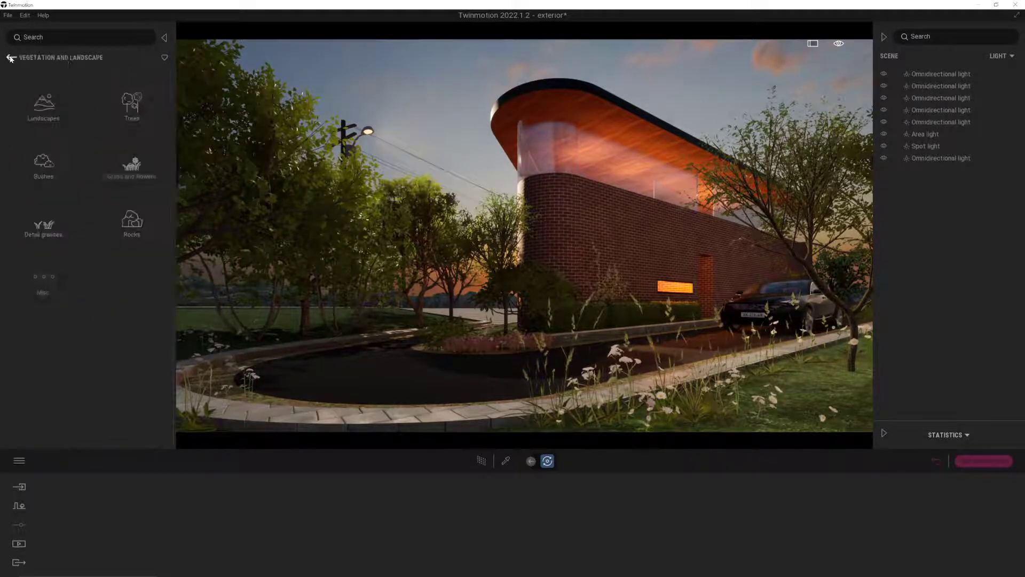
{"action": "left_click", "coordinate": [132, 165]}
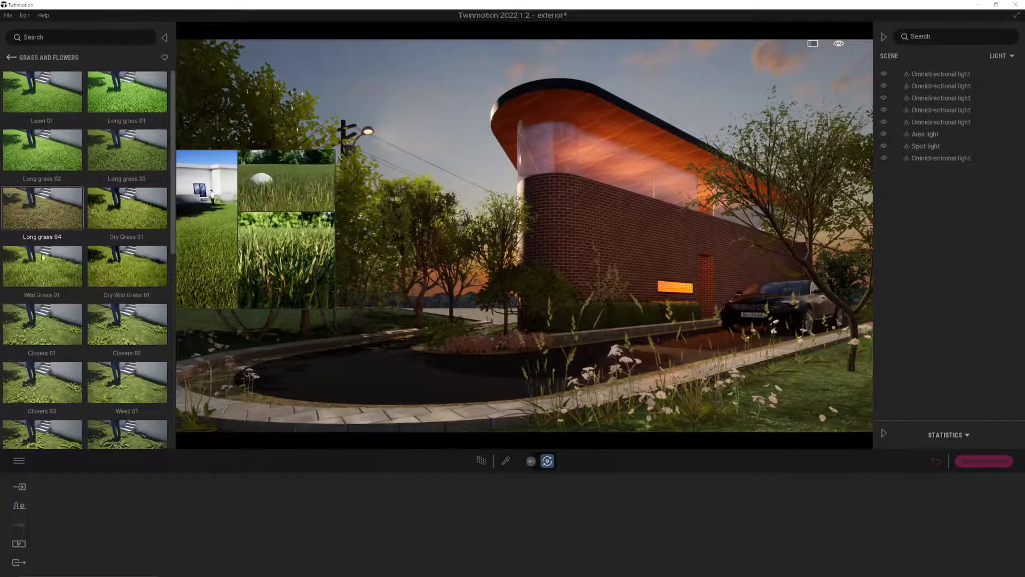
{"action": "mouse_move", "coordinate": [42, 266]}
{"action": "left_mouse_down"}
{"action": "mouse_move", "coordinate": [731, 414]}
{"action": "mouse_move", "coordinate": [802, 417]}
{"action": "mouse_move", "coordinate": [819, 433]}
{"action": "mouse_move", "coordinate": [853, 381]}
{"action": "mouse_move", "coordinate": [809, 399]}
{"action": "mouse_move", "coordinate": [781, 394]}
{"action": "mouse_move", "coordinate": [842, 392]}
{"action": "left_mouse_up"}
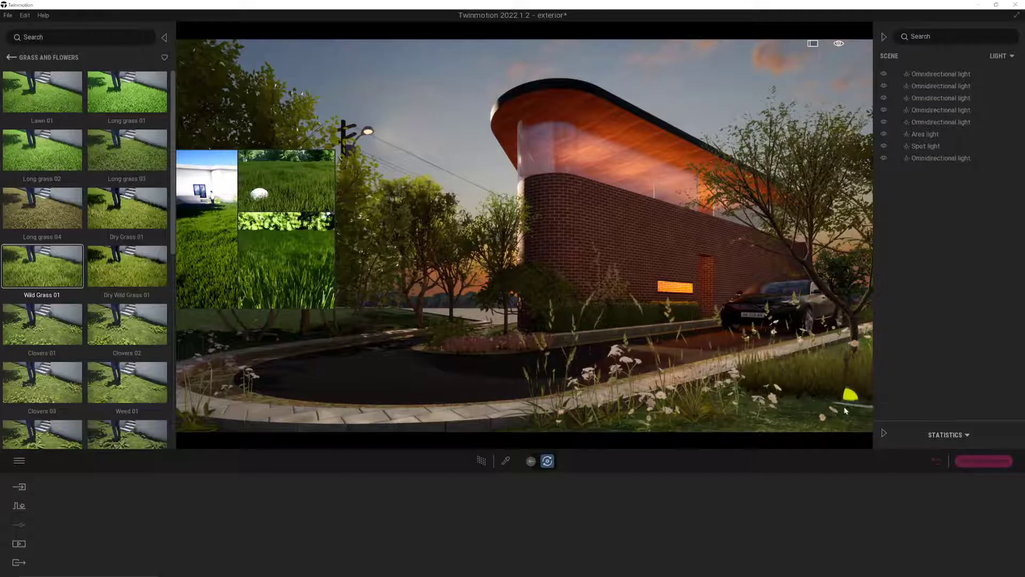
Step: Try Clovers 02, Clovers 03 and Weed 01 on the foreground lawn and mix in Dry Wild Grass 01 and Dry Grass 01
{"action": "left_click", "coordinate": [127, 324]}
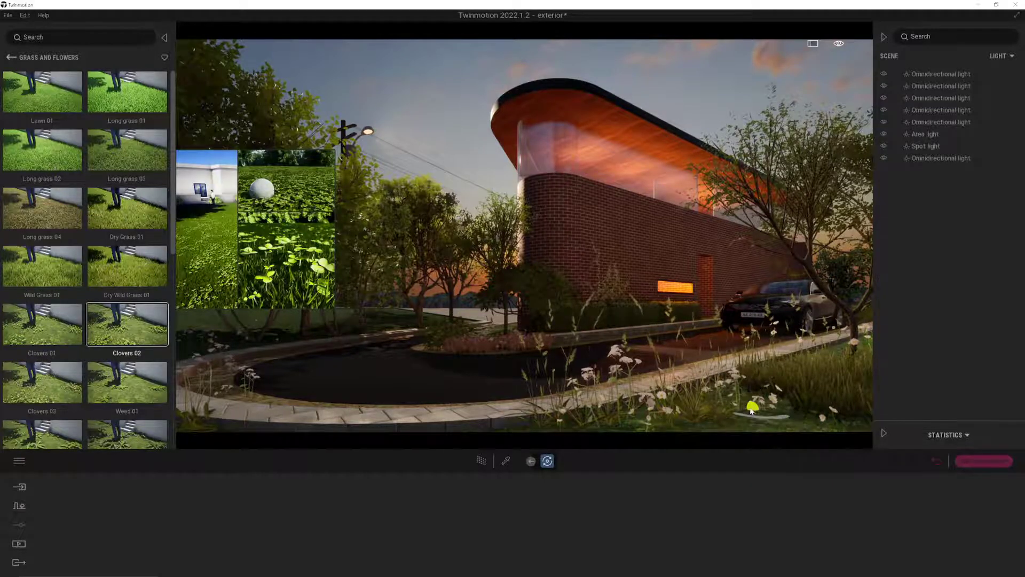
{"action": "left_click", "coordinate": [43, 382]}
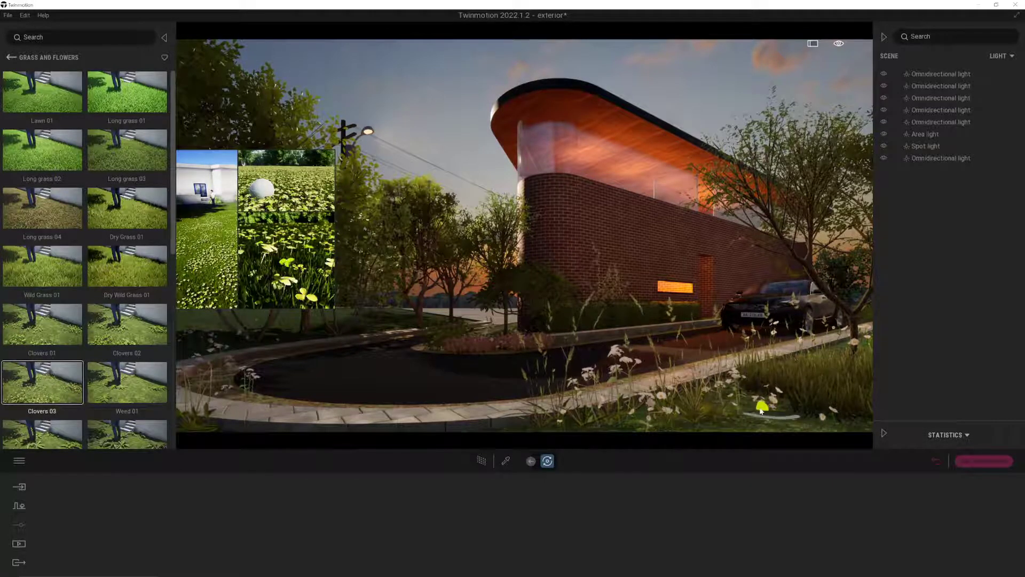
{"action": "left_click", "coordinate": [127, 382]}
{"action": "left_click", "coordinate": [42, 269]}
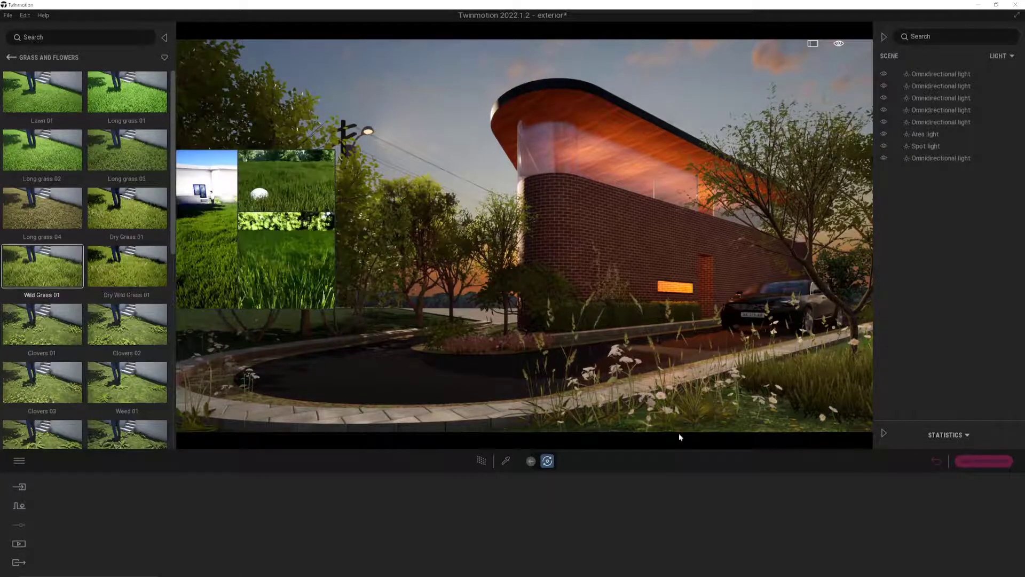
{"action": "left_click", "coordinate": [127, 269]}
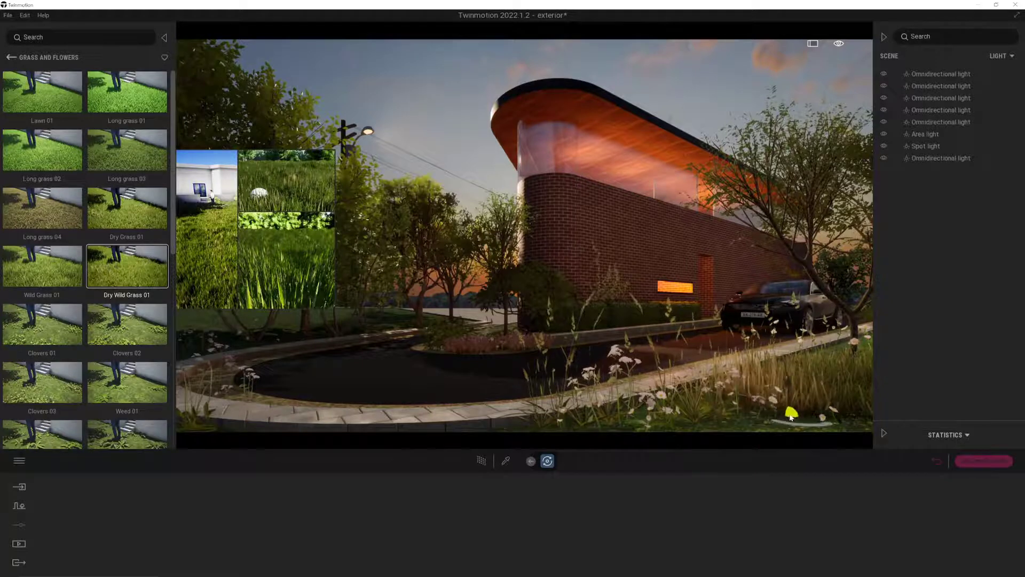
{"action": "left_click", "coordinate": [123, 220]}
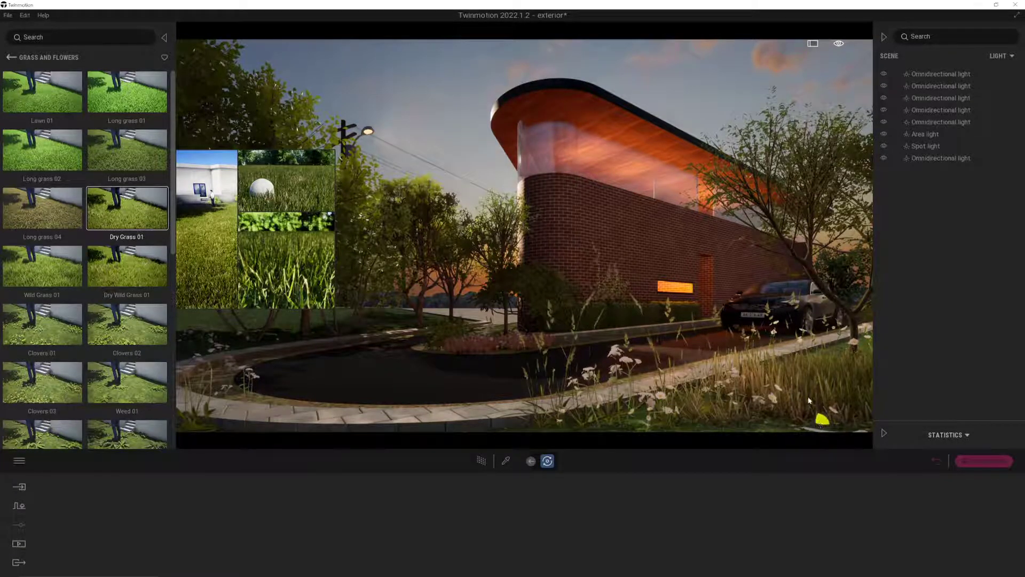
Step: Plant Wild Grass 01 across the foreground lawn and along the outer side of the curved stone curb
{"action": "left_click", "coordinate": [55, 270]}
{"action": "right_click_drag", "start_coordinate": [607, 390], "coordinate": [579, 375]}
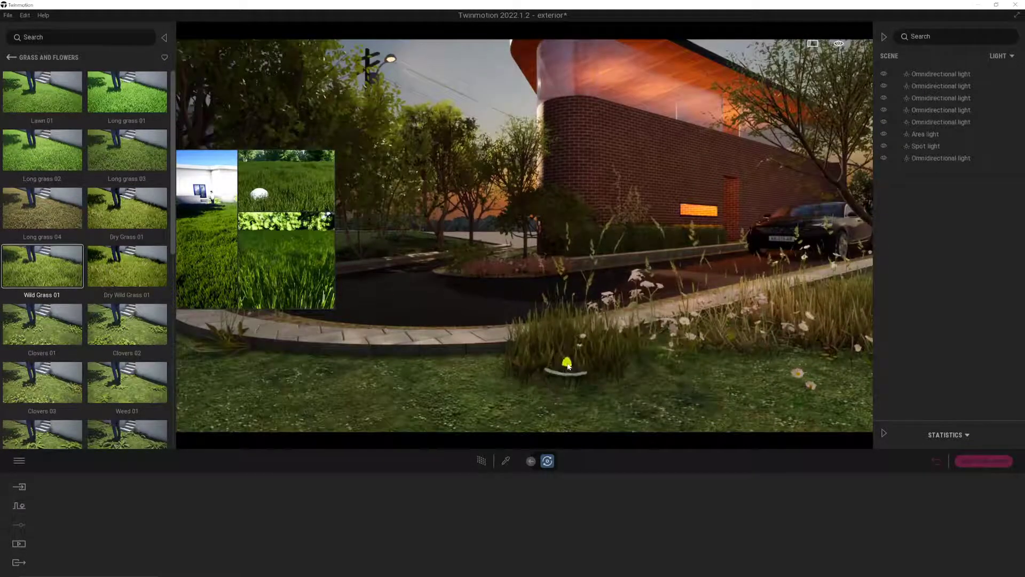
{"action": "mouse_move", "coordinate": [479, 377]}
{"action": "left_mouse_down"}
{"action": "mouse_move", "coordinate": [470, 361]}
{"action": "mouse_move", "coordinate": [406, 364]}
{"action": "mouse_move", "coordinate": [424, 401]}
{"action": "mouse_move", "coordinate": [662, 389]}
{"action": "mouse_move", "coordinate": [710, 374]}
{"action": "left_mouse_up"}
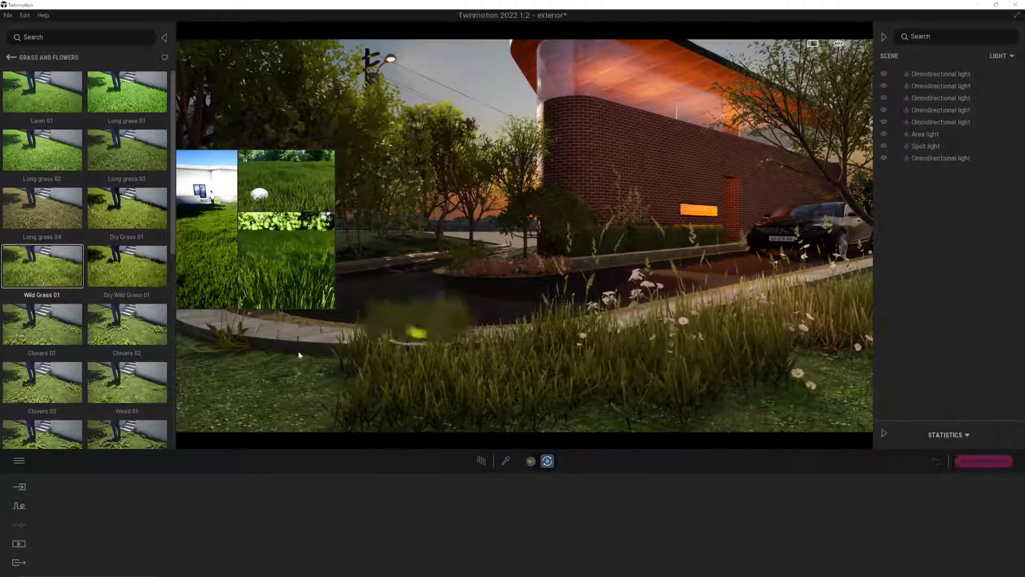
{"action": "right_click_drag", "start_coordinate": [304, 393], "coordinate": [303, 394]}
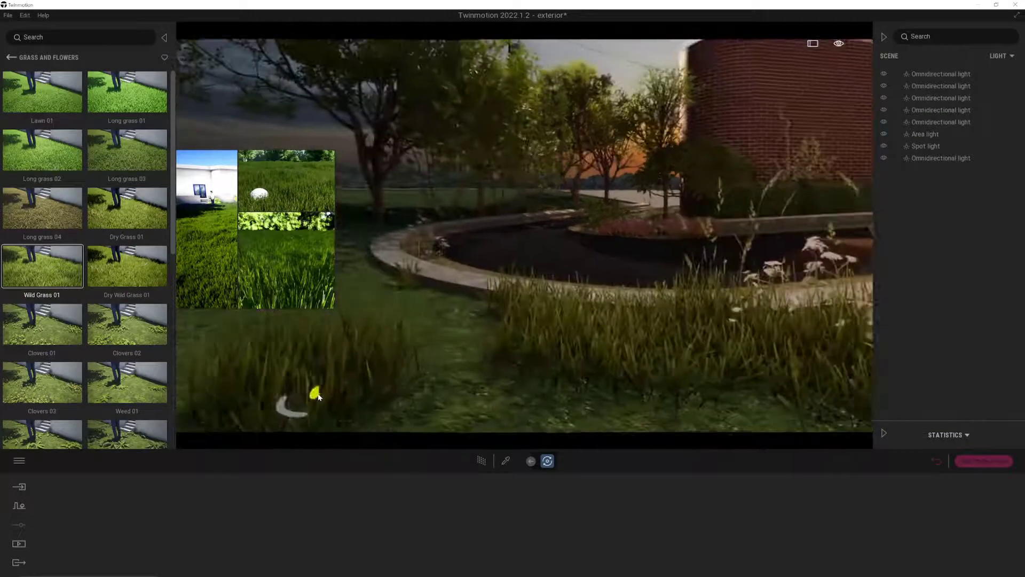
{"action": "mouse_move", "coordinate": [450, 368]}
{"action": "left_mouse_down"}
{"action": "mouse_move", "coordinate": [476, 323]}
{"action": "mouse_move", "coordinate": [421, 297]}
{"action": "mouse_move", "coordinate": [389, 296]}
{"action": "mouse_move", "coordinate": [364, 268]}
{"action": "mouse_move", "coordinate": [377, 220]}
{"action": "left_mouse_up"}
{"action": "key", "text": "e"}
{"action": "key", "text": "e"}
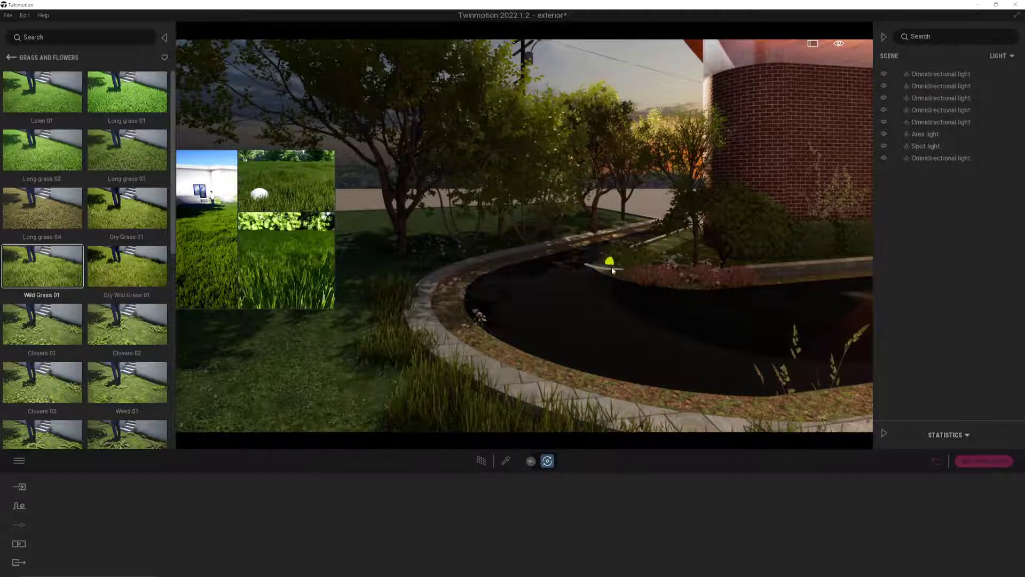
Step: Extend Wild Grass 01 along the driveway curbs and the planting strip in front of the brick wall
{"action": "right_click_drag", "start_coordinate": [574, 255], "coordinate": [575, 256]}
{"action": "key", "text": "w"}
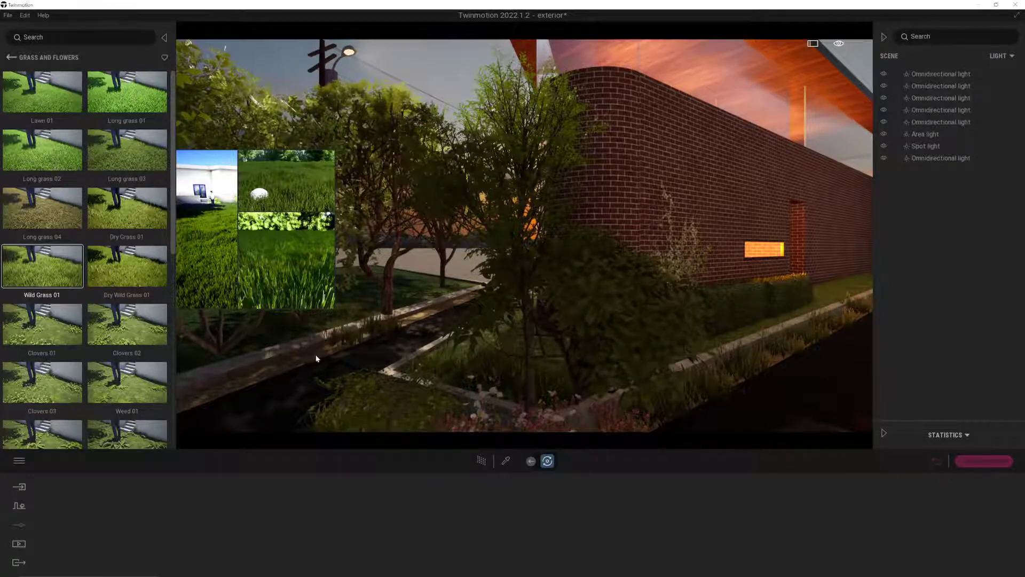
{"action": "mouse_move", "coordinate": [321, 357]}
{"action": "right_mouse_down"}
{"action": "mouse_move", "coordinate": [431, 355]}
{"action": "mouse_move", "coordinate": [572, 328]}
{"action": "right_mouse_up"}
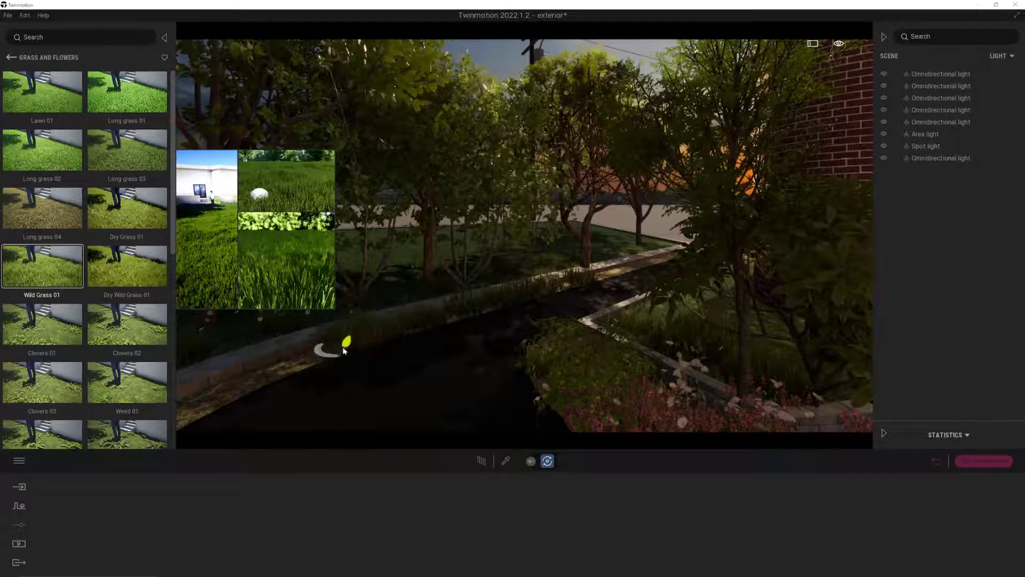
Step: Scatter Yarrows along the driveway edges, the pink flower bed and the strip in front of the hedges
{"action": "scroll", "coordinate": [41, 425], "scroll_direction": "down", "scroll_amount": 6}
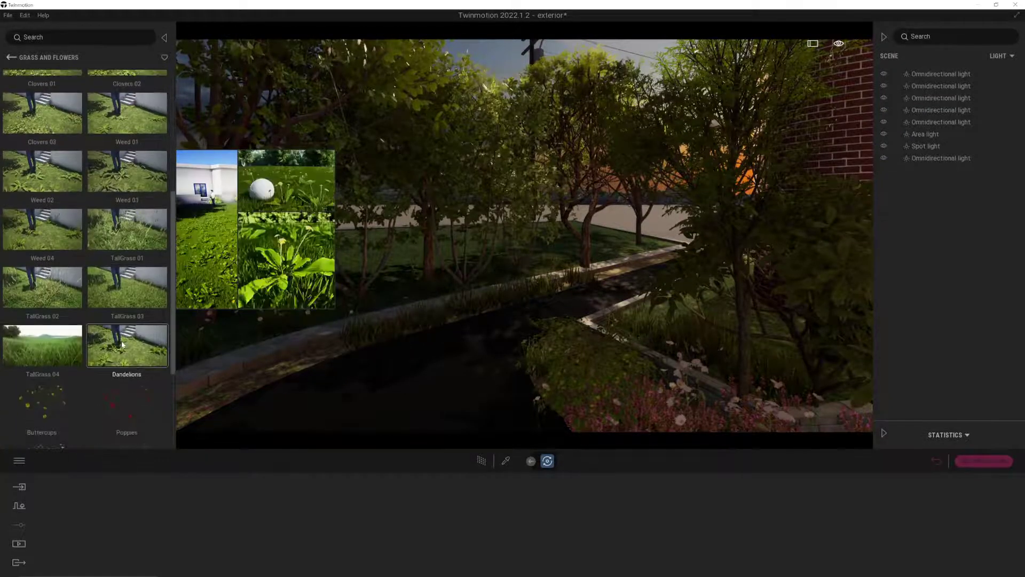
{"action": "scroll", "coordinate": [42, 426], "scroll_direction": "down", "scroll_amount": 1}
{"action": "left_click", "coordinate": [43, 422]}
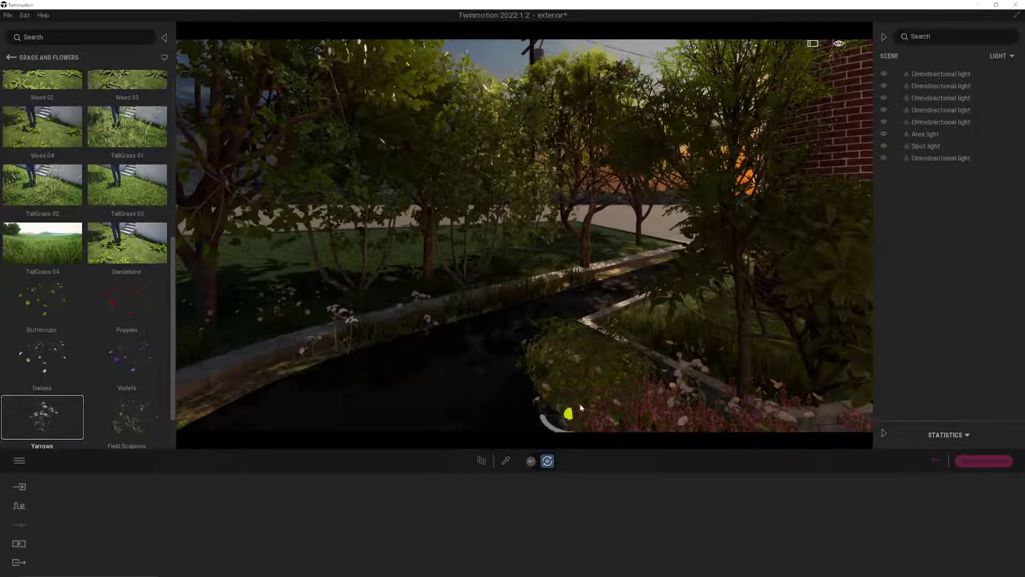
{"action": "right_click_drag", "start_coordinate": [581, 407], "coordinate": [592, 363]}
{"action": "right_click_drag", "start_coordinate": [783, 302], "coordinate": [718, 257]}
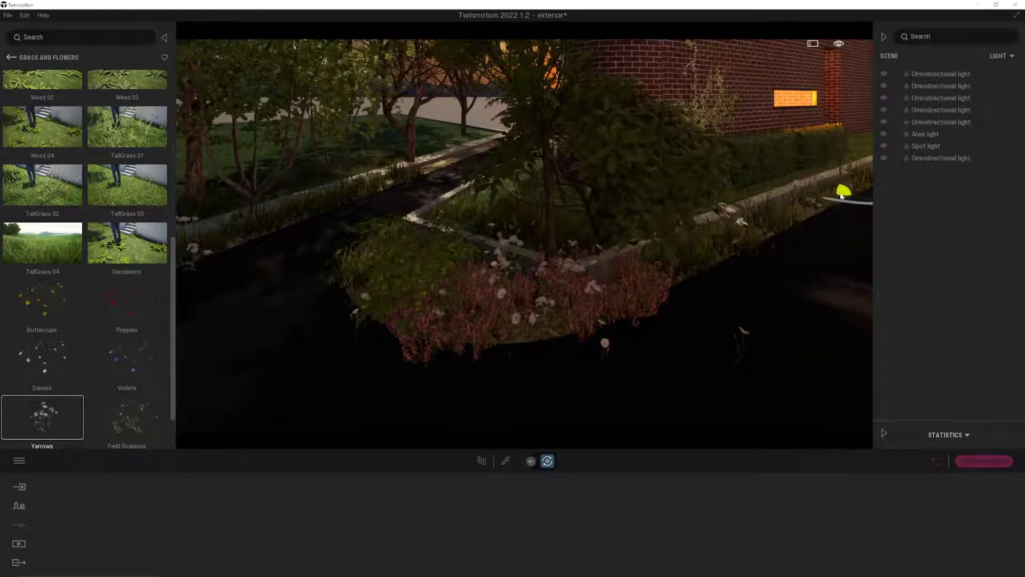
{"action": "mouse_move", "coordinate": [842, 196]}
{"action": "left_mouse_down"}
{"action": "mouse_move", "coordinate": [774, 181]}
{"action": "mouse_move", "coordinate": [746, 197]}
{"action": "mouse_move", "coordinate": [827, 170]}
{"action": "left_mouse_up"}
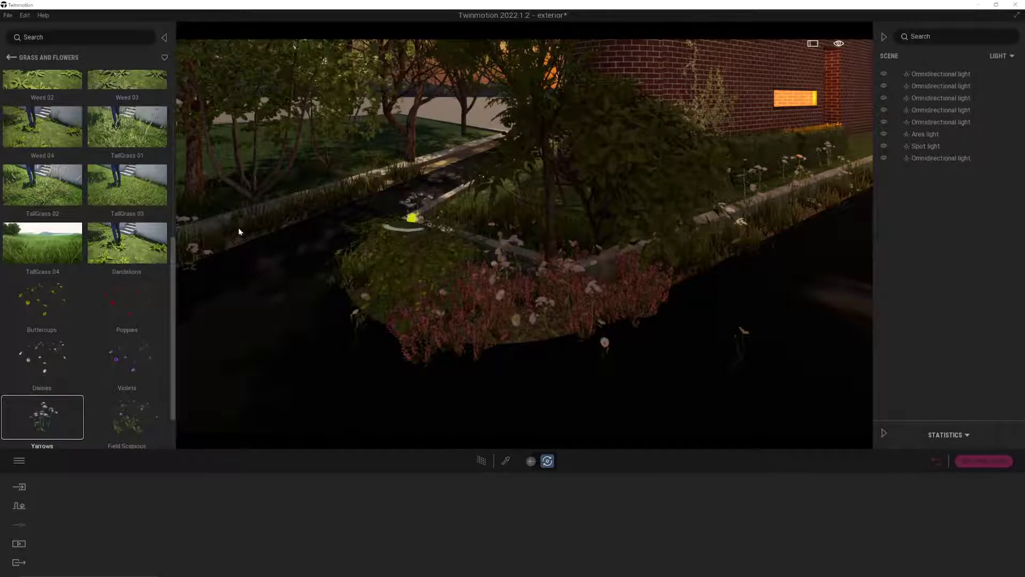
Step: Continue the Yarrows around the curved soil bed inside the stone curb
{"action": "right_click_drag", "start_coordinate": [330, 242], "coordinate": [331, 243]}
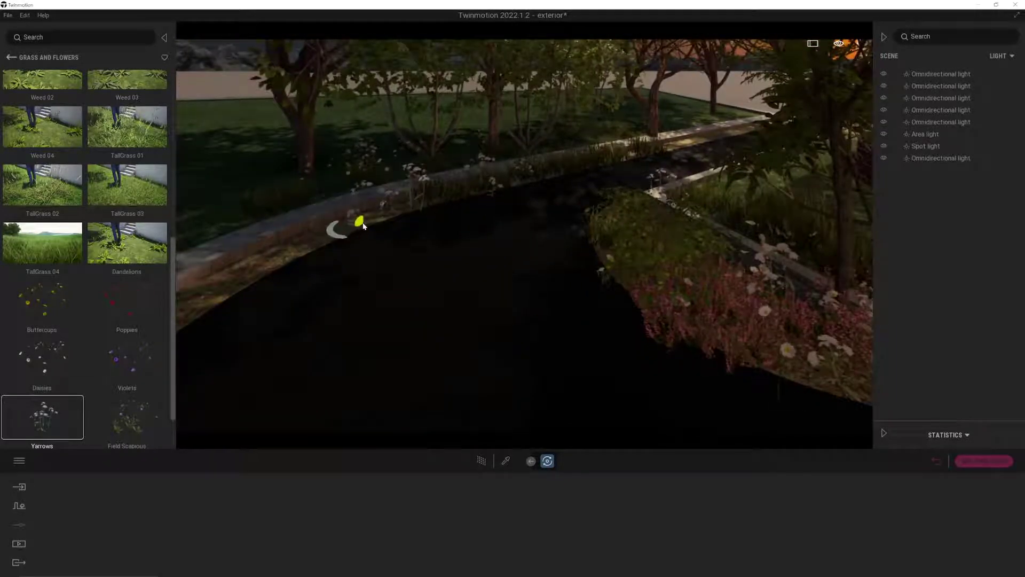
{"action": "left_click_drag", "start_coordinate": [363, 227], "coordinate": [266, 277]}
{"action": "mouse_move", "coordinate": [265, 277]}
{"action": "right_mouse_down"}
{"action": "mouse_move", "coordinate": [307, 299]}
{"action": "mouse_move", "coordinate": [376, 266]}
{"action": "right_mouse_up"}
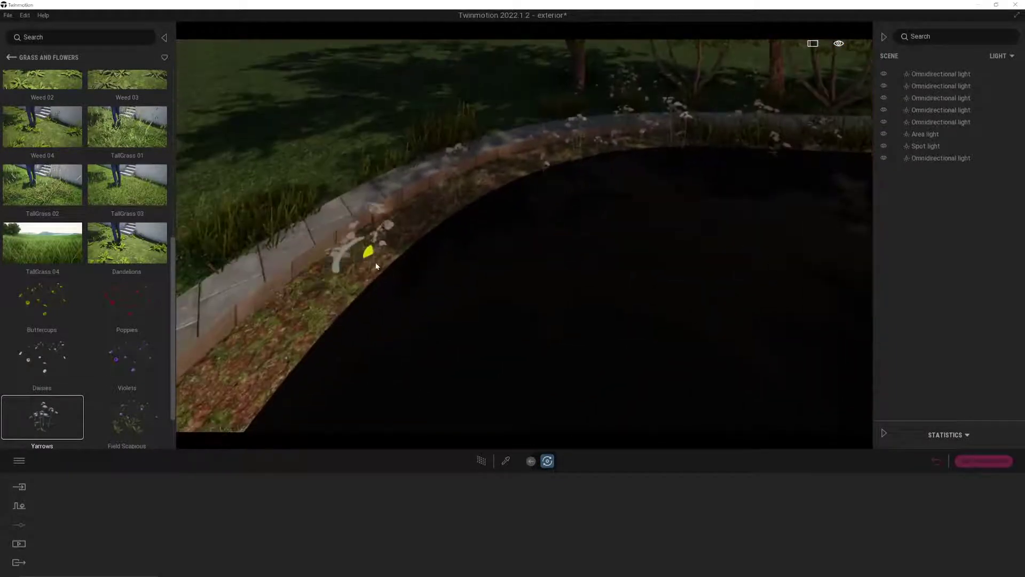
{"action": "scroll", "coordinate": [450, 213], "scroll_direction": "up", "scroll_amount": 5}
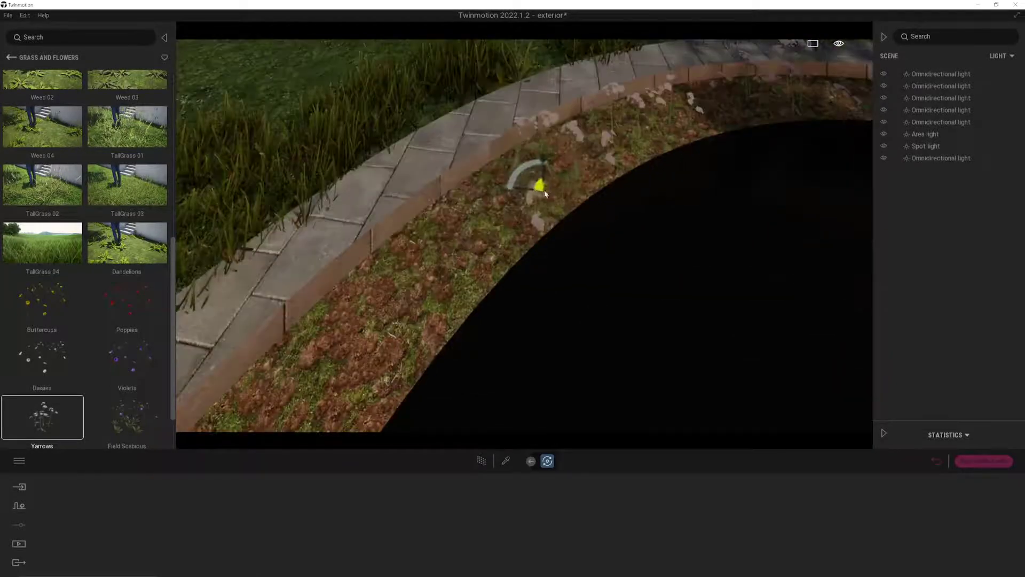
{"action": "left_click_drag", "start_coordinate": [545, 193], "coordinate": [310, 377]}
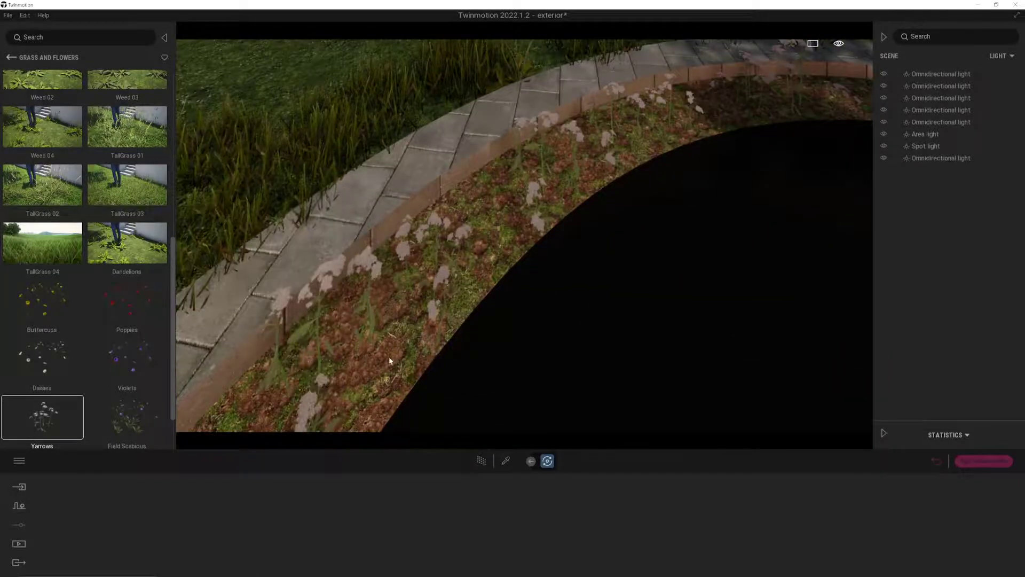
Step: Add TallGrass 04 among the Yarrows in the curved soil bed along the stone curb
{"action": "left_click", "coordinate": [42, 243]}
{"action": "left_click_drag", "start_coordinate": [259, 254], "coordinate": [458, 271]}
{"action": "right_click_drag", "start_coordinate": [458, 273], "coordinate": [542, 233]}
{"action": "left_click_drag", "start_coordinate": [515, 286], "coordinate": [625, 220]}
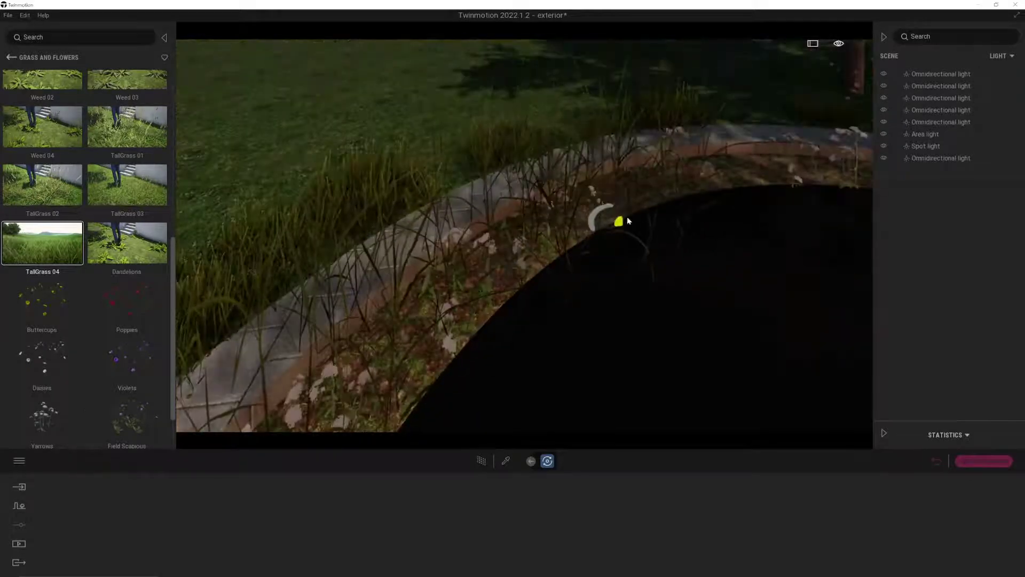
Step: Try TallGrass 02 and Clovers 03 in the curved soil bed, undo the last planting, and fill in with Wild Grass 01
{"action": "left_click", "coordinate": [42, 184]}
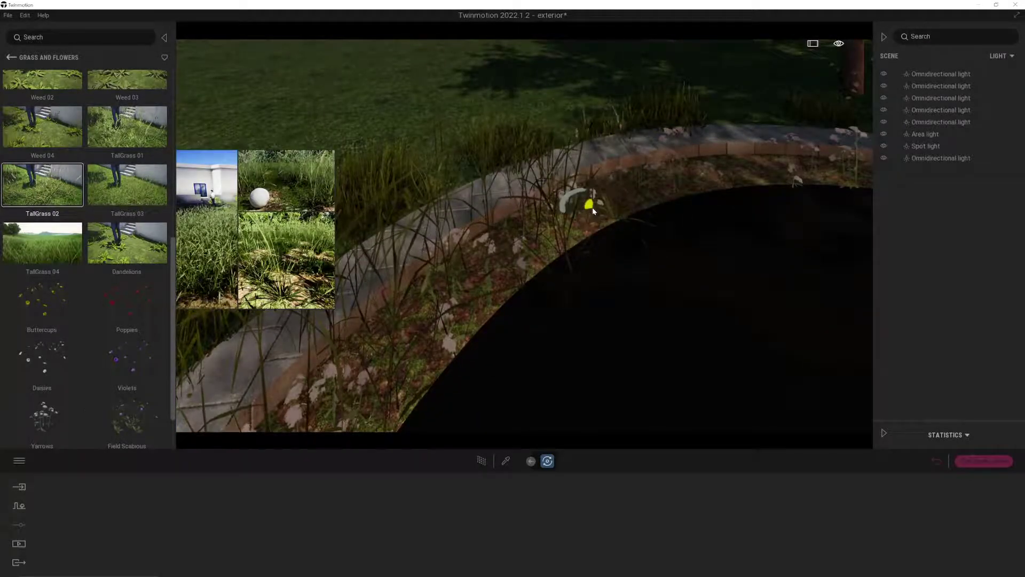
{"action": "scroll", "coordinate": [40, 88], "scroll_direction": "up", "scroll_amount": 2}
{"action": "left_click", "coordinate": [42, 128]}
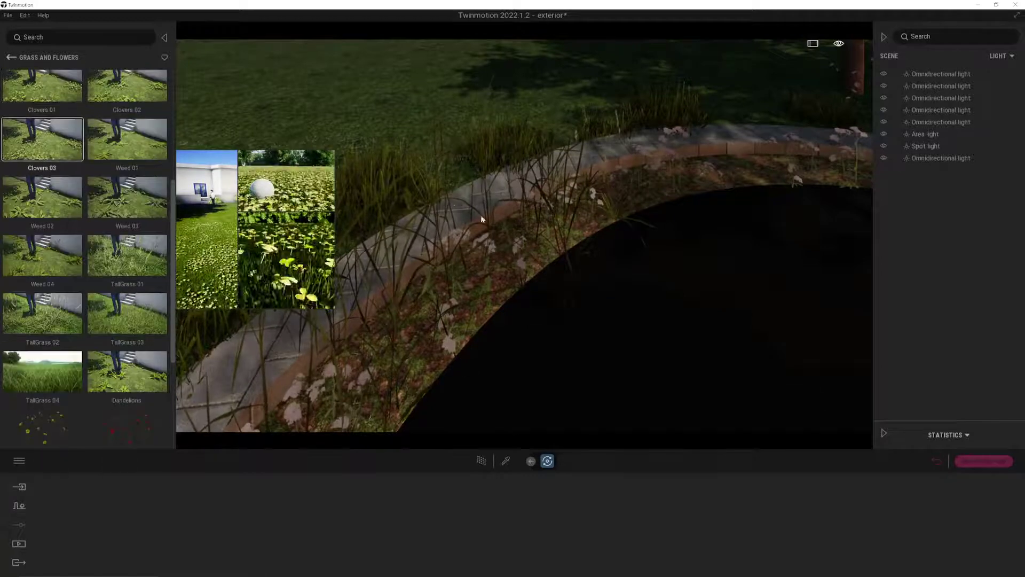
{"action": "key", "text": "ctrl+z"}
{"action": "scroll", "coordinate": [64, 123], "scroll_direction": "up", "scroll_amount": 2}
{"action": "left_click", "coordinate": [42, 138]}
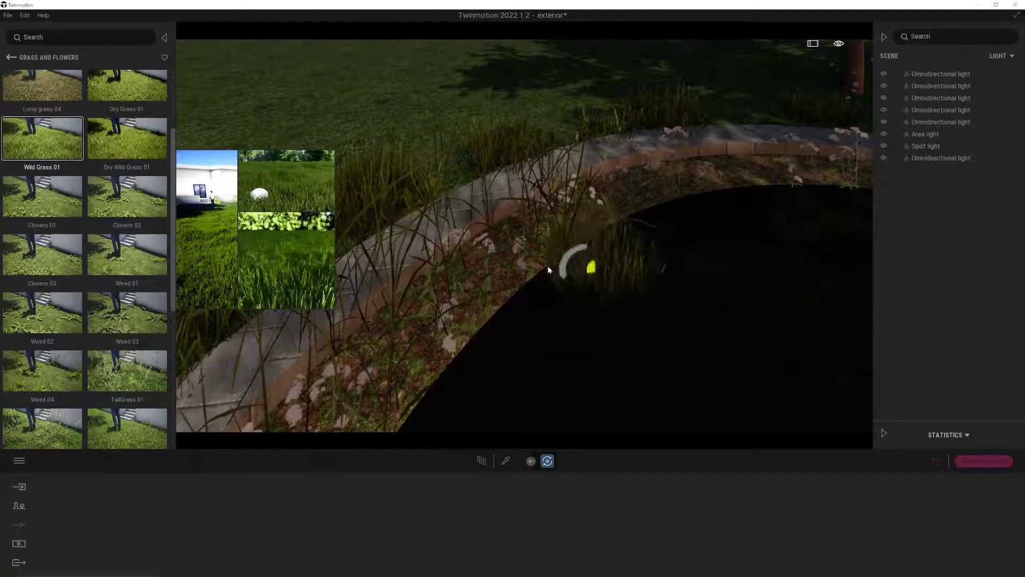
{"action": "right_click_drag", "start_coordinate": [765, 172], "coordinate": [718, 167]}
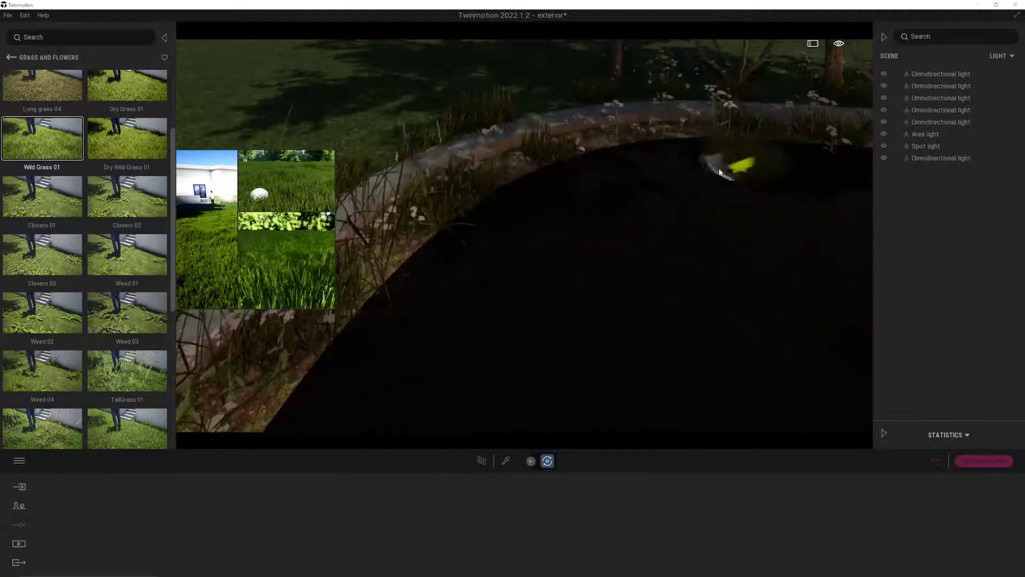
Step: Return to the saved Image1 camera view and save the project
{"action": "left_click", "coordinate": [938, 461]}
{"action": "left_click", "coordinate": [198, 507]}
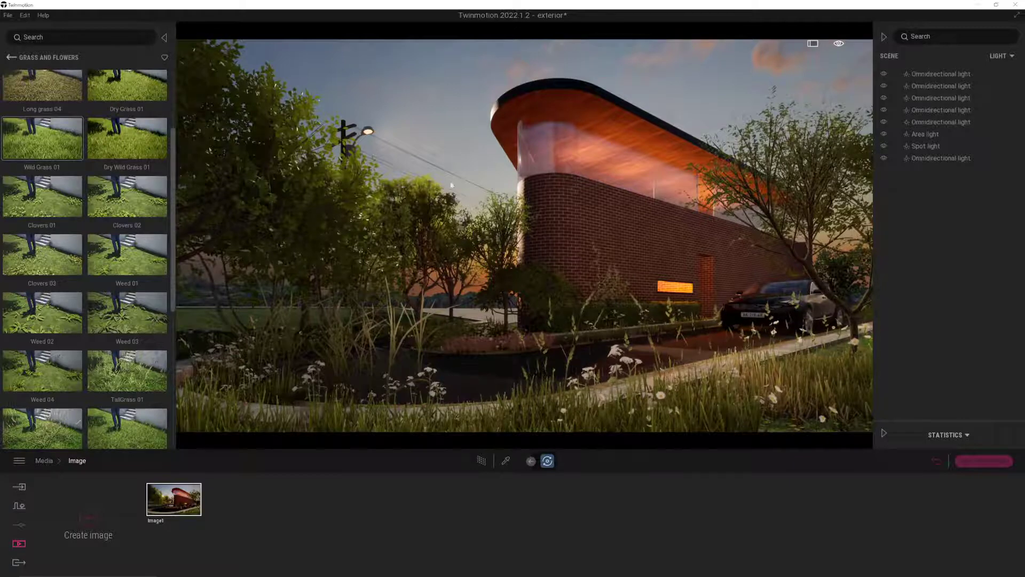
{"action": "key", "text": "ctrl+s"}
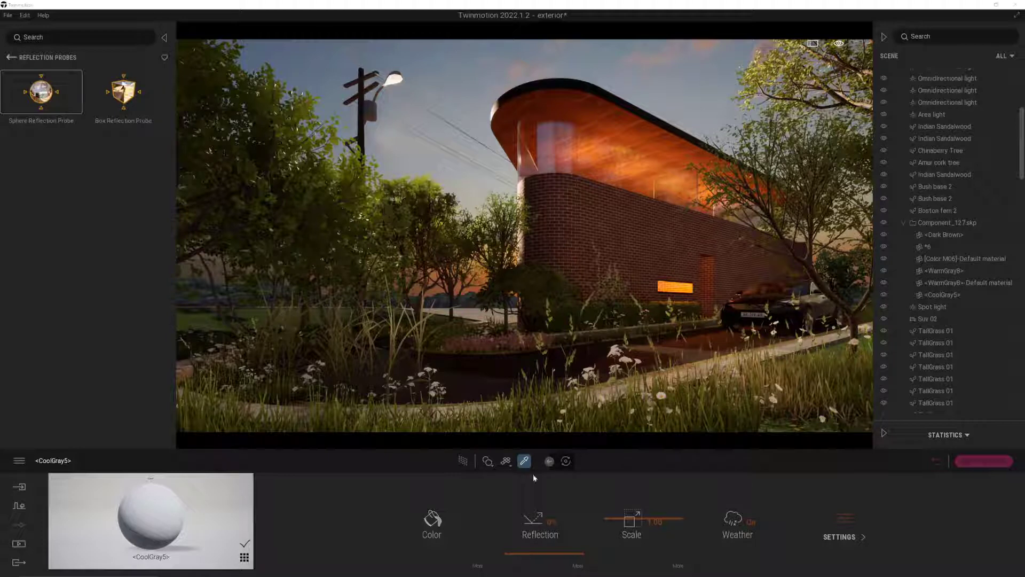
Step: Reduce the glow of the street lamp's Neon 01 material to roughly the middle of its range
{"action": "left_click", "coordinate": [398, 79]}
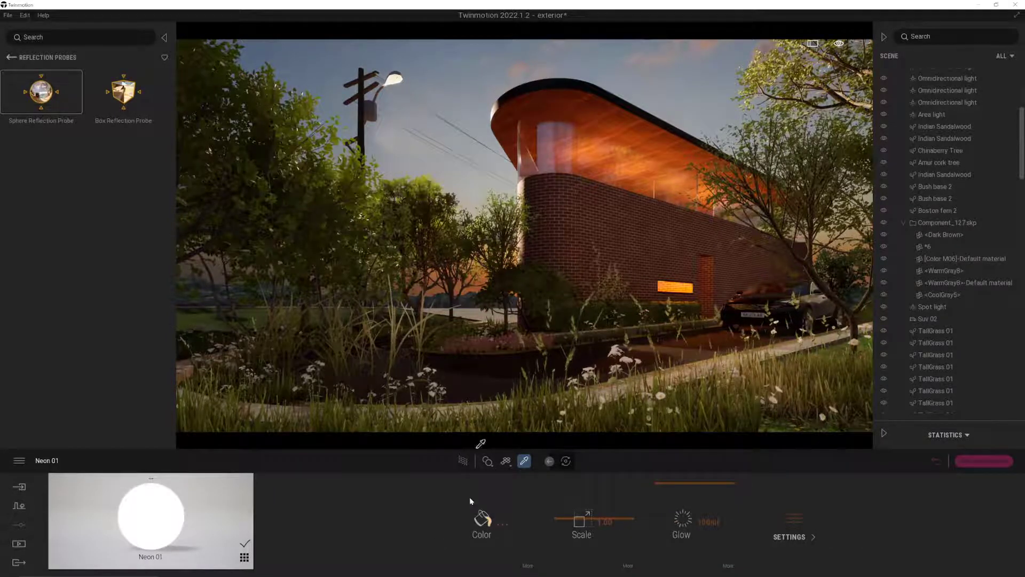
{"action": "left_click", "coordinate": [674, 549]}
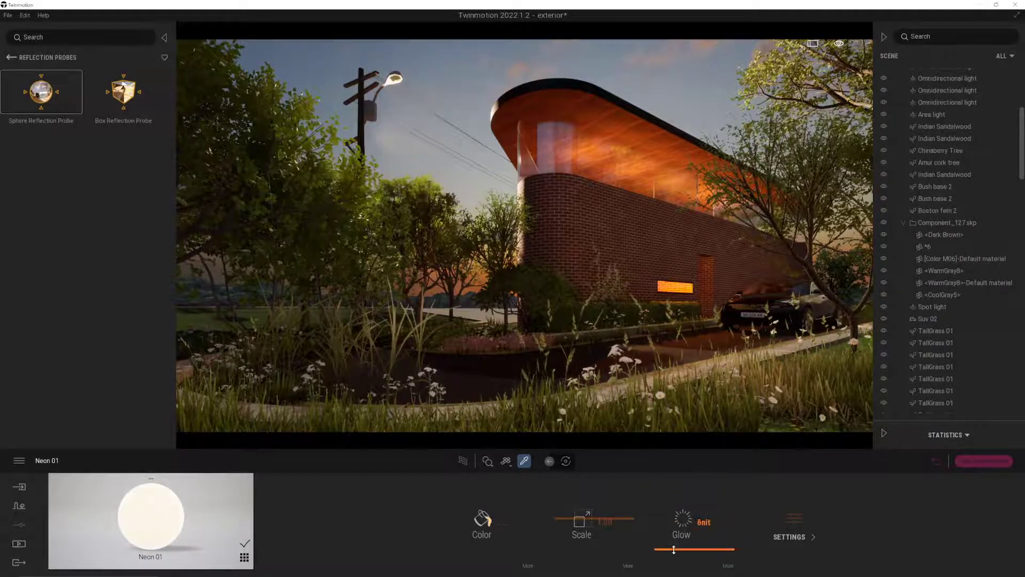
{"action": "left_click_drag", "start_coordinate": [674, 550], "coordinate": [674, 515]}
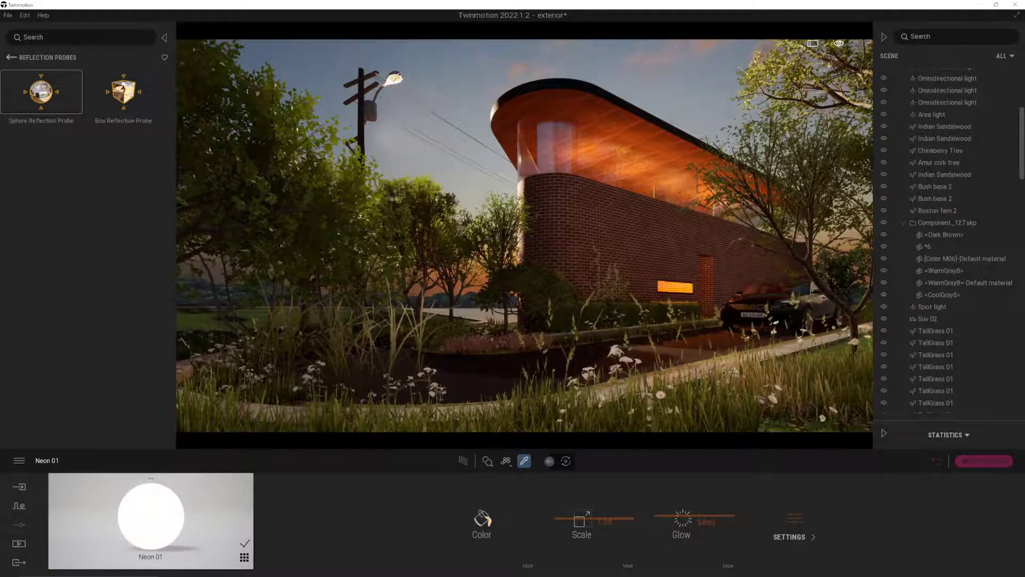
{"action": "left_click", "coordinate": [394, 79]}
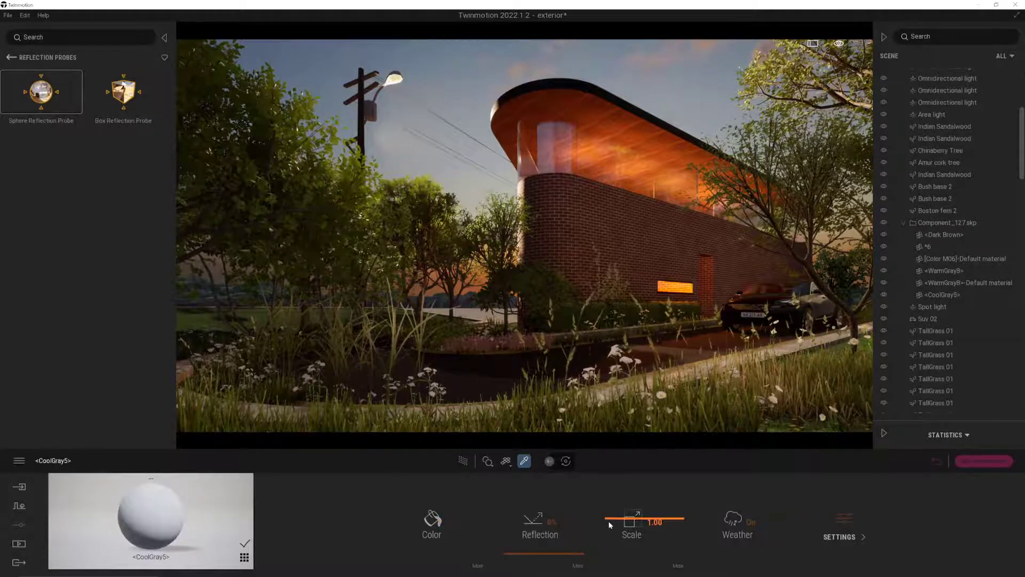
Step: Apply the Galvanised steel 01 metal material to the box mounted on the street lamp's pole
{"action": "left_click", "coordinate": [432, 521]}
{"action": "left_click_drag", "start_coordinate": [503, 309], "coordinate": [503, 265]}
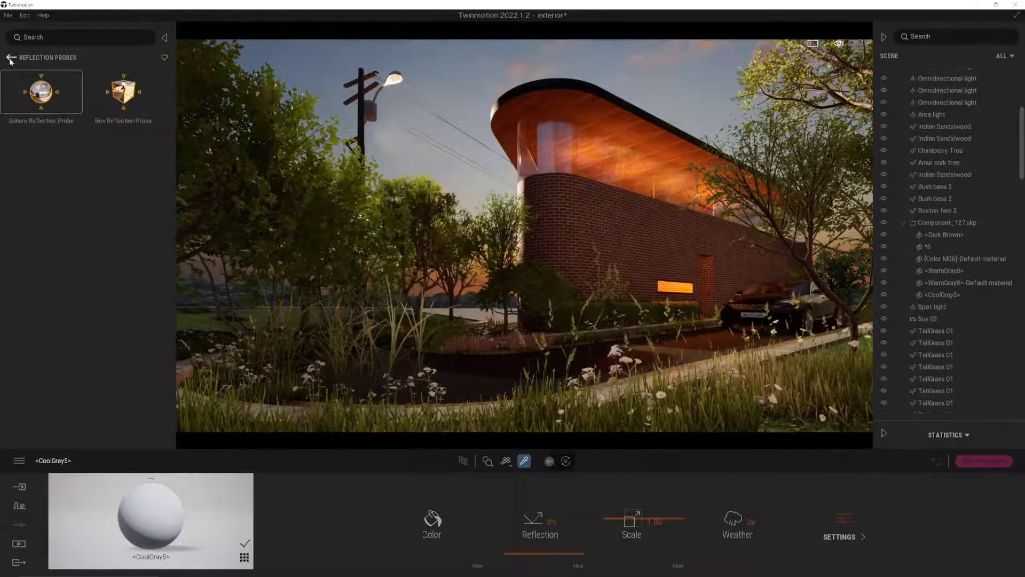
{"action": "left_click", "coordinate": [10, 59]}
{"action": "left_click", "coordinate": [53, 105]}
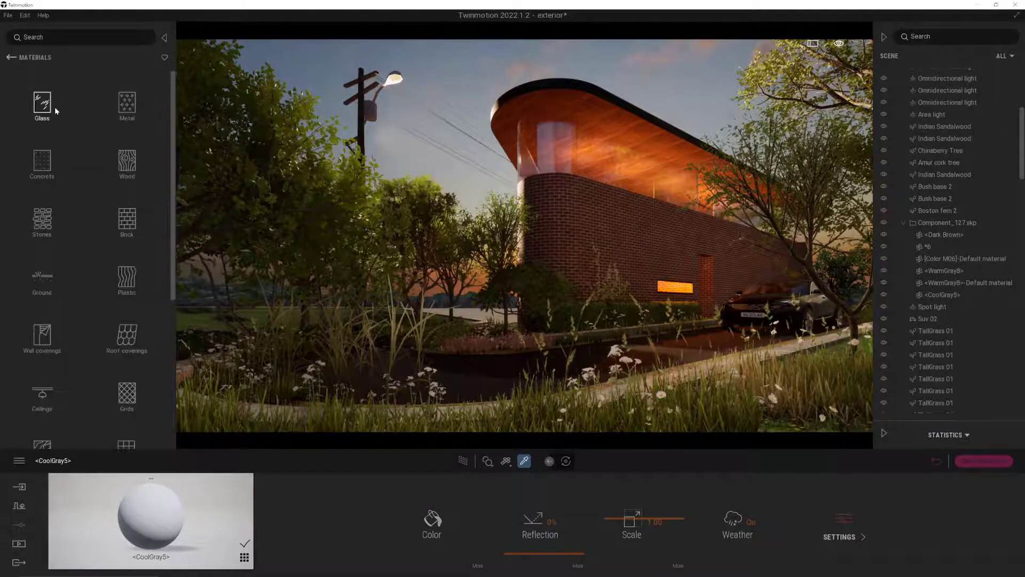
{"action": "left_click", "coordinate": [135, 114]}
{"action": "scroll", "coordinate": [128, 241], "scroll_direction": "down", "scroll_amount": 5}
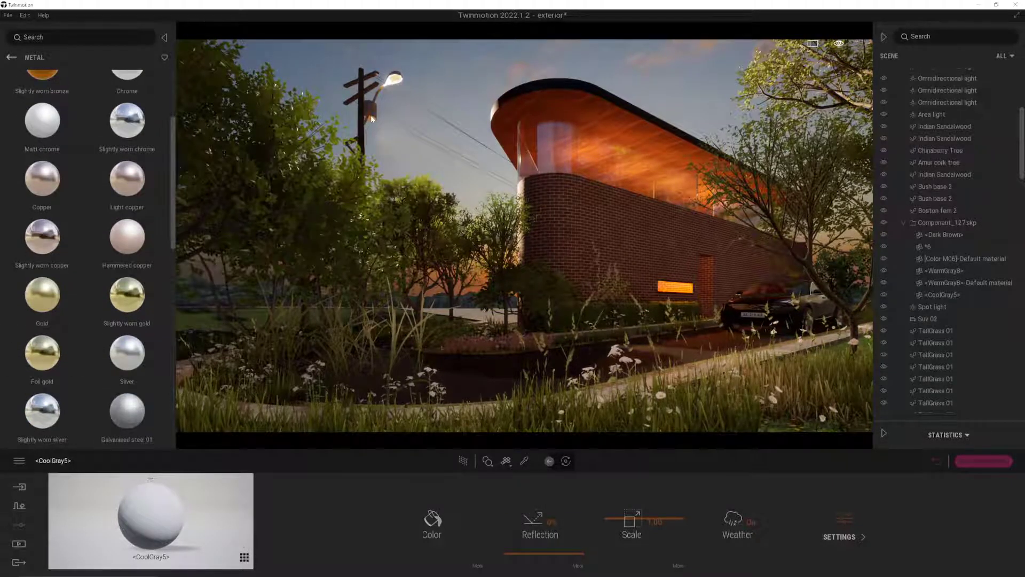
{"action": "left_click_drag", "start_coordinate": [372, 119], "coordinate": [372, 120]}
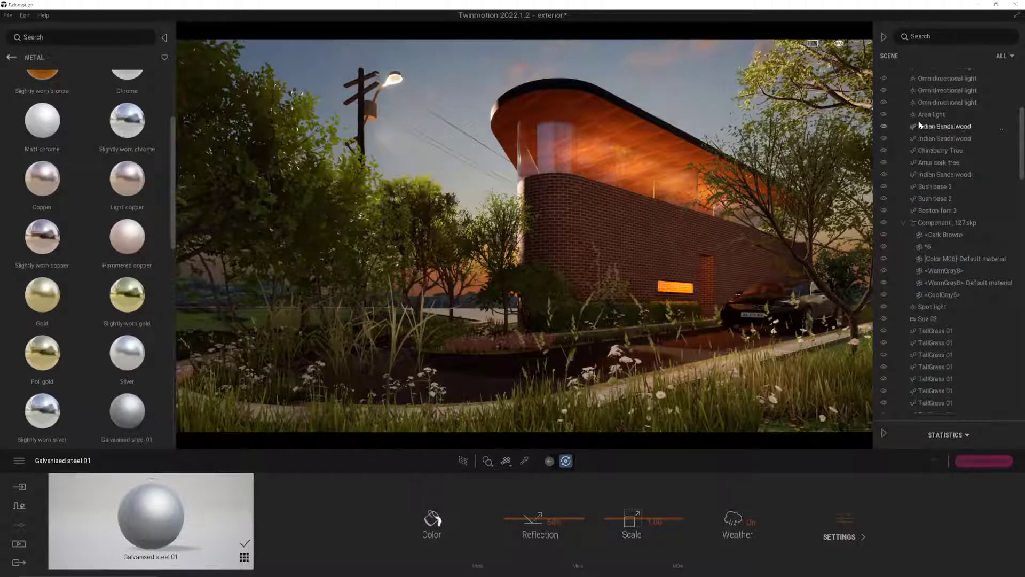
Step: Move the spot light near the street lamp above the trees beside the pole and narrow its angle to about 72°
{"action": "left_click", "coordinate": [374, 140]}
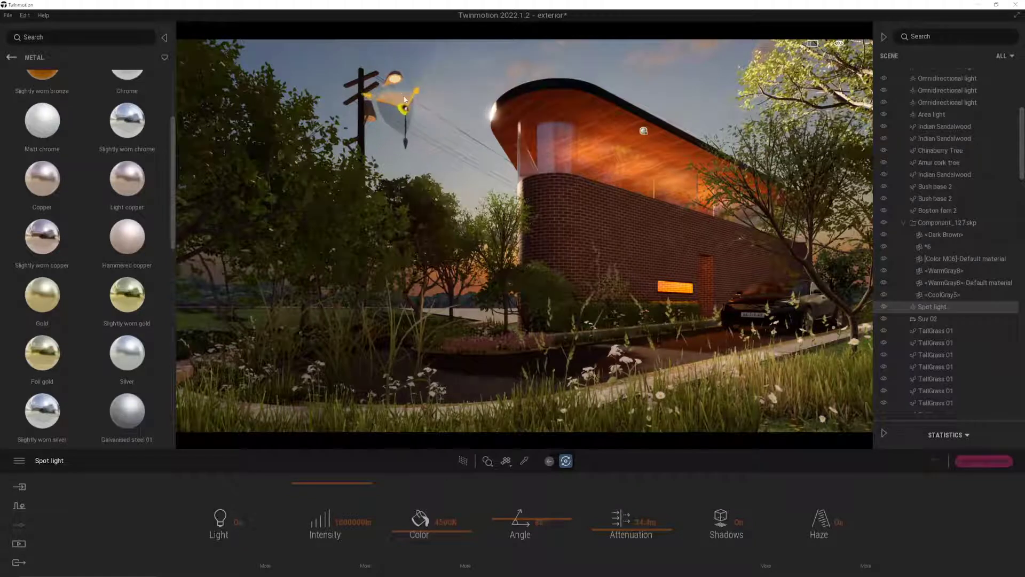
{"action": "left_click_drag", "start_coordinate": [405, 99], "coordinate": [327, 66]}
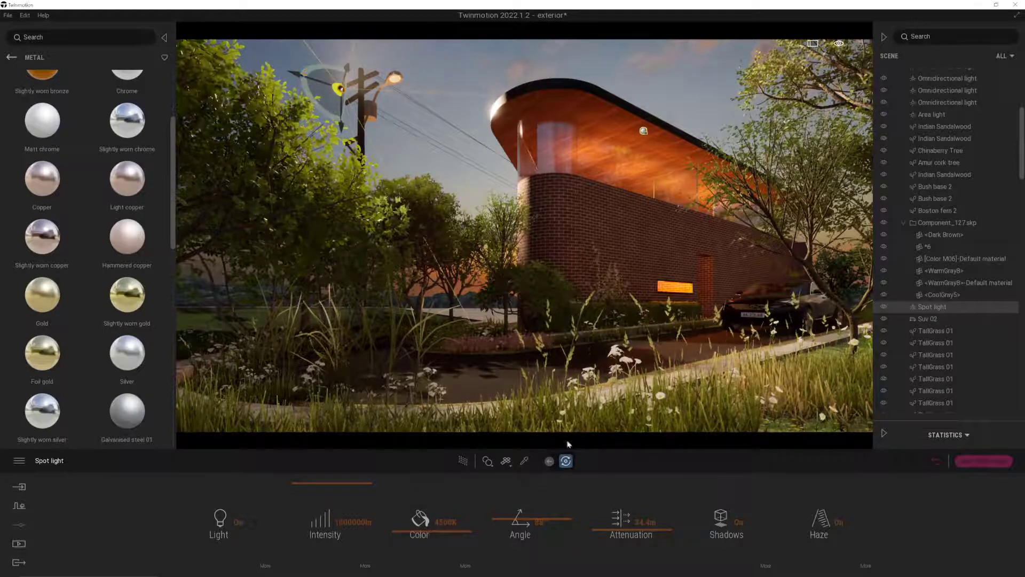
{"action": "left_click_drag", "start_coordinate": [505, 522], "coordinate": [505, 529]}
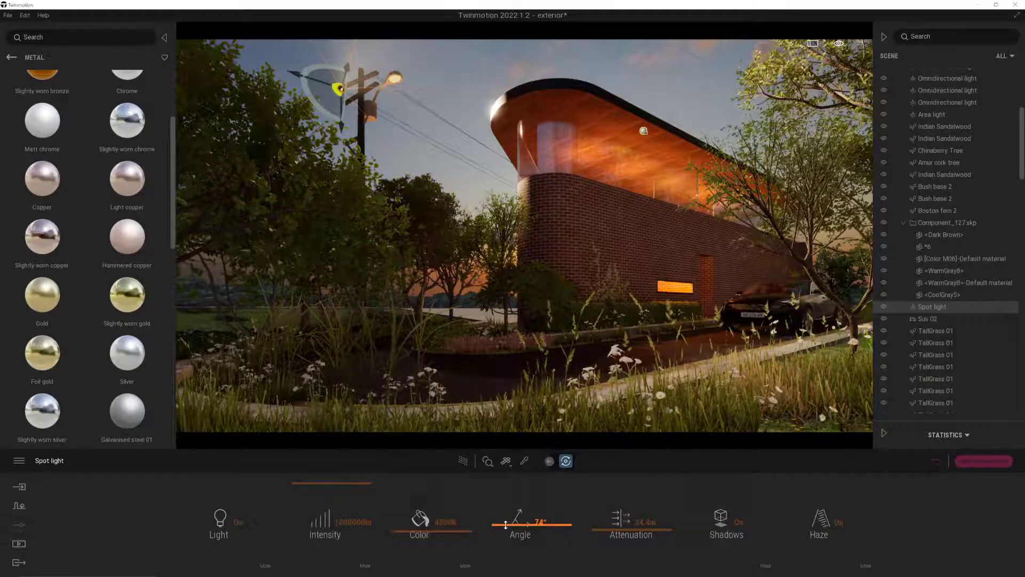
{"action": "left_click_drag", "start_coordinate": [333, 70], "coordinate": [318, 64]}
{"action": "left_click_drag", "start_coordinate": [343, 106], "coordinate": [347, 61]}
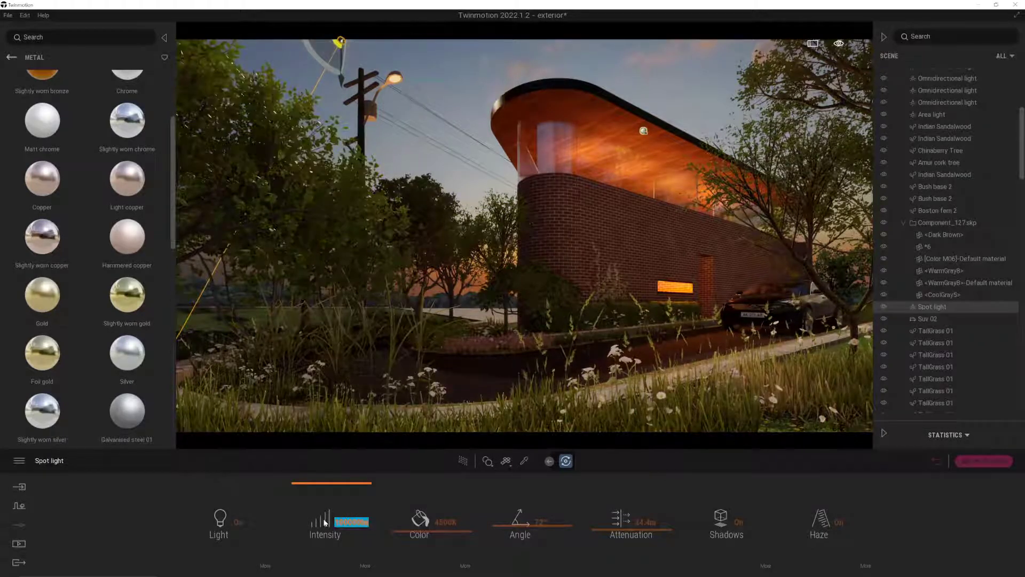
Step: Set the spot light's intensity to 100000 lm and fine-tune its position above the trees, leaving its shadows on
{"action": "left_click", "coordinate": [350, 522]}
{"action": "mouse_move", "coordinate": [325, 67]}
{"action": "left_mouse_down"}
{"action": "mouse_move", "coordinate": [322, 82]}
{"action": "mouse_move", "coordinate": [325, 67]}
{"action": "left_mouse_up"}
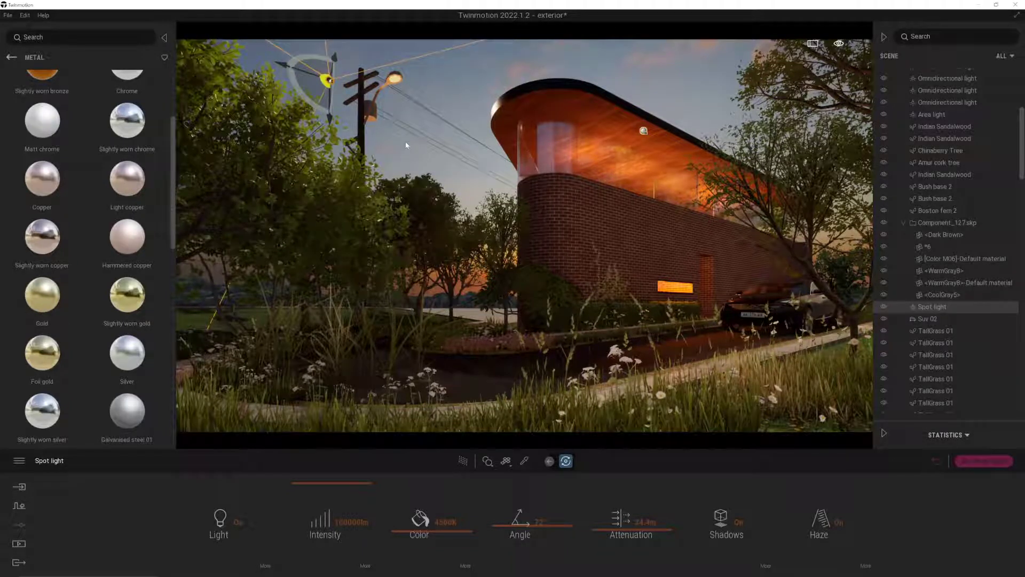
{"action": "left_click", "coordinate": [733, 530]}
{"action": "left_click", "coordinate": [733, 530]}
{"action": "left_click", "coordinate": [502, 265]}
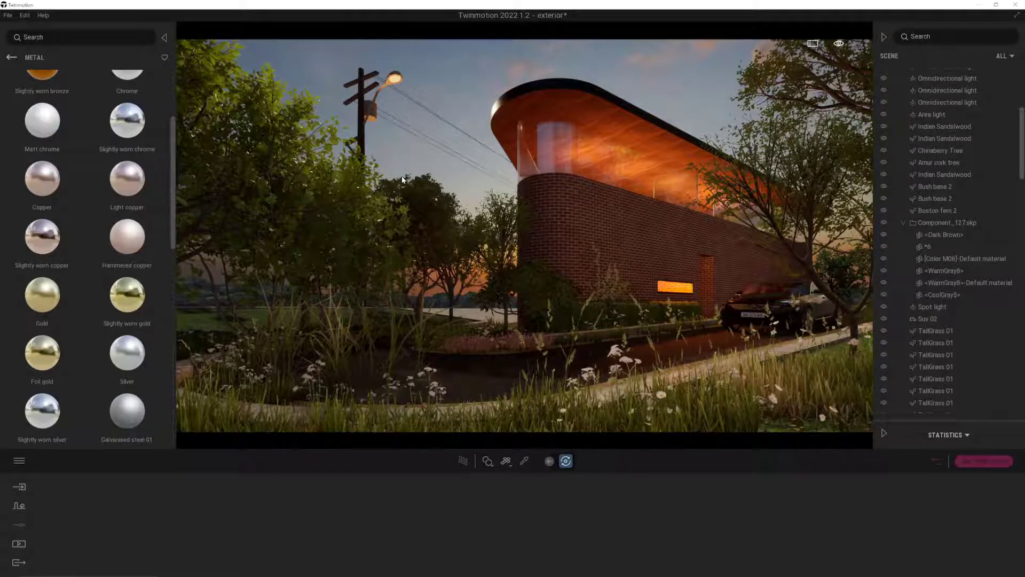
Step: Shrink the front TallGrass 04 clump to 0% size and move it to the near left corner of the scene
{"action": "left_click", "coordinate": [339, 341]}
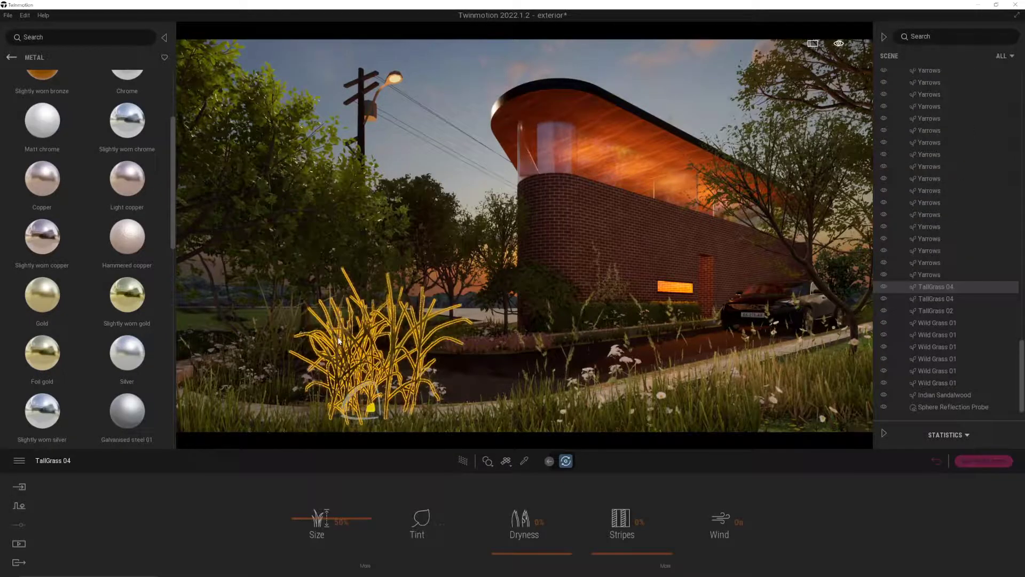
{"action": "left_click_drag", "start_coordinate": [318, 522], "coordinate": [306, 569]}
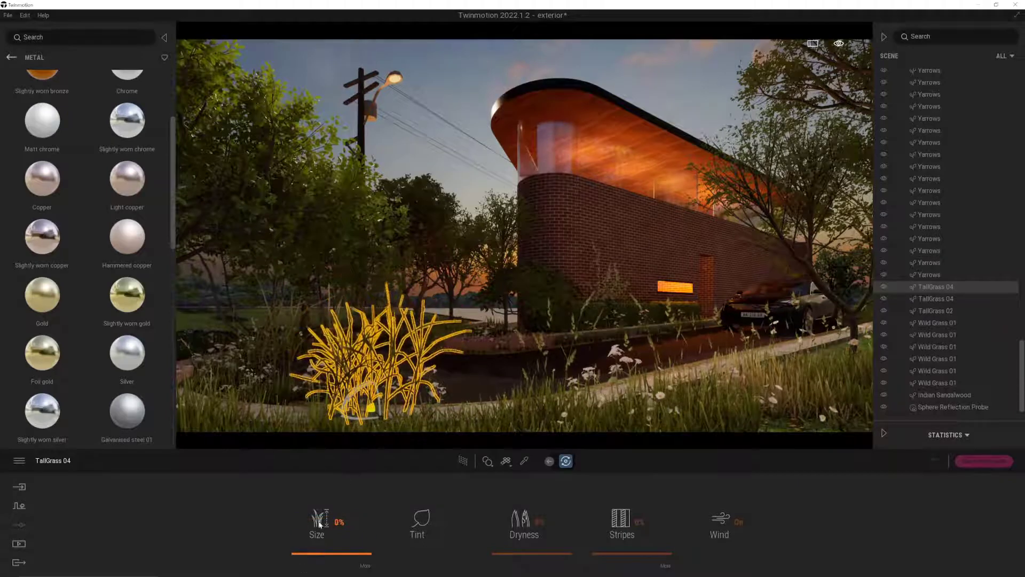
{"action": "left_click_drag", "start_coordinate": [372, 412], "coordinate": [220, 434]}
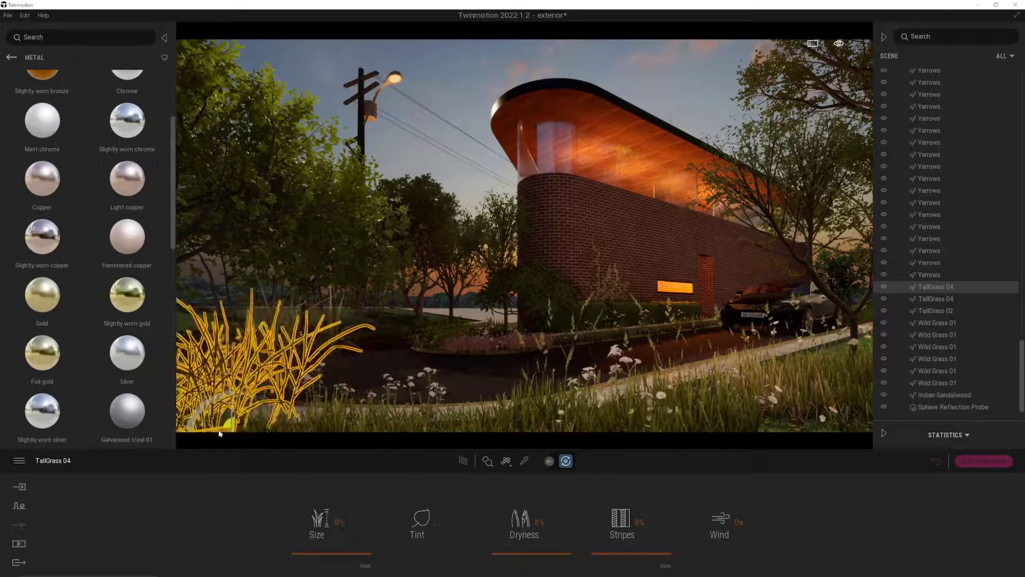
Step: Move the other TallGrass 04 clump back to the far left side of the scene, away from the driveway curve
{"action": "left_click", "coordinate": [335, 366]}
{"action": "left_click", "coordinate": [335, 353]}
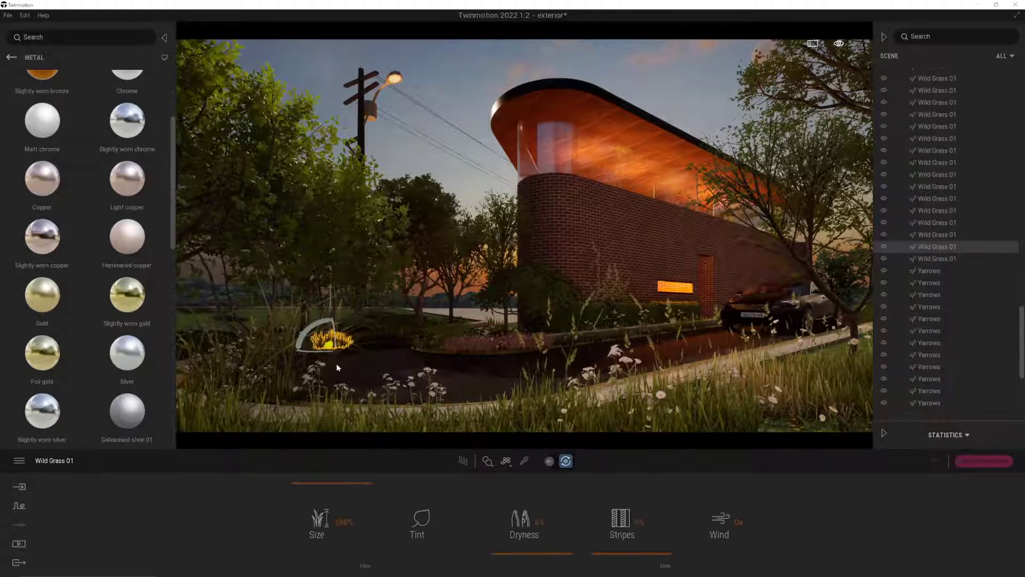
{"action": "left_click", "coordinate": [337, 368]}
{"action": "left_click_drag", "start_coordinate": [296, 409], "coordinate": [210, 356]}
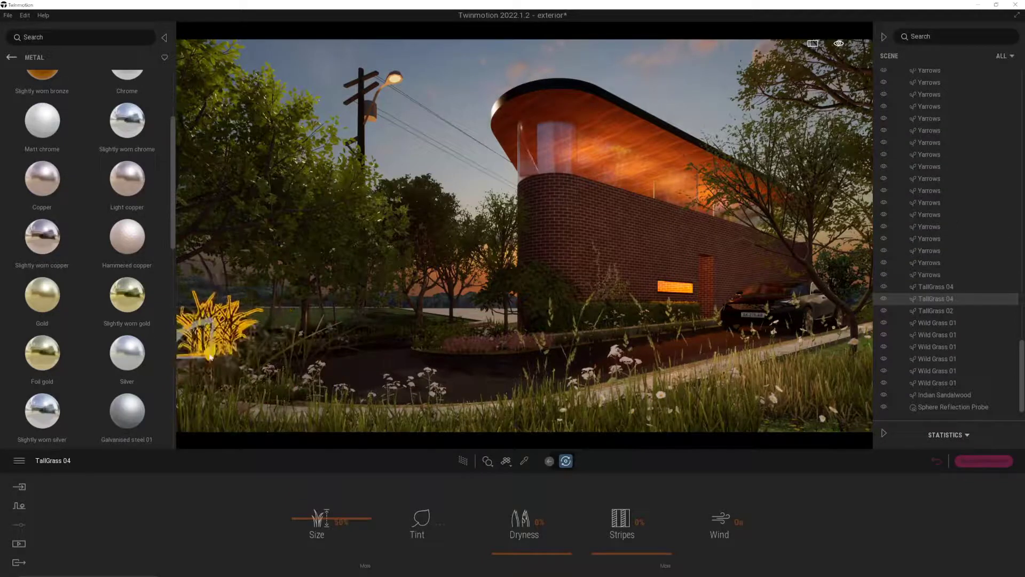
{"action": "left_click", "coordinate": [289, 401]}
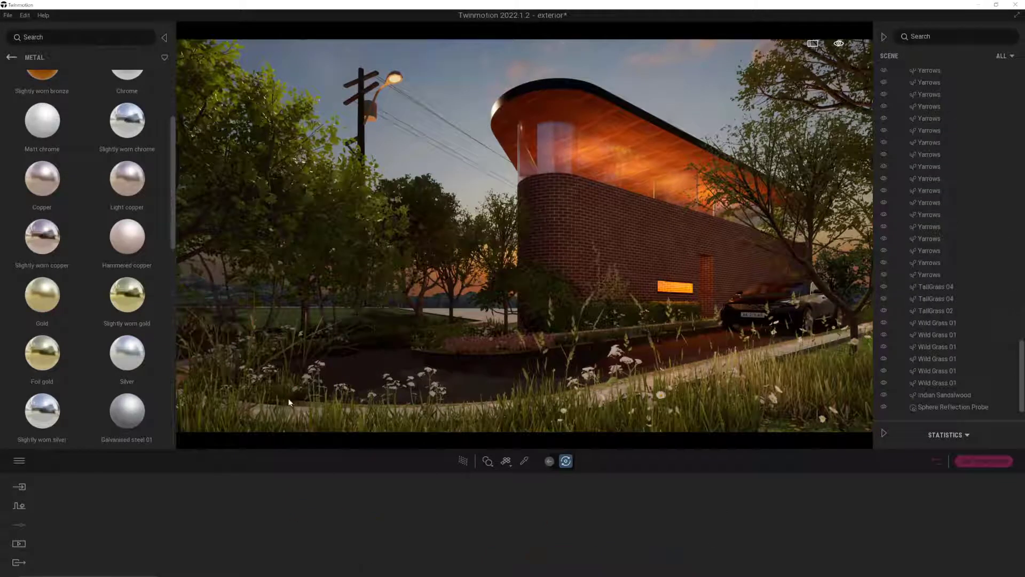
{"action": "left_click", "coordinate": [309, 351]}
{"action": "left_click", "coordinate": [303, 361]}
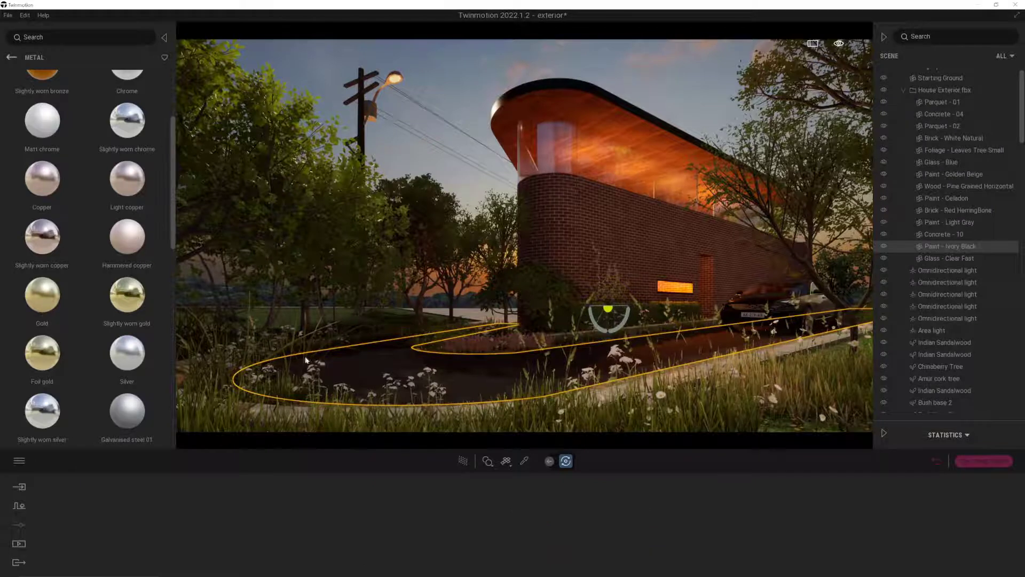
{"action": "left_click", "coordinate": [349, 331]}
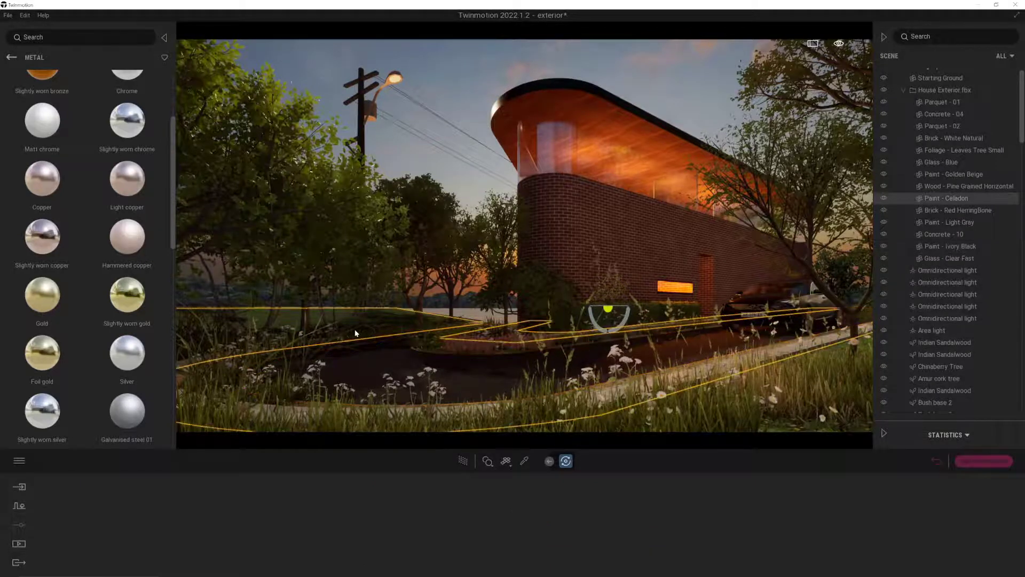
{"action": "key", "text": "Delete"}
{"action": "left_click", "coordinate": [284, 352]}
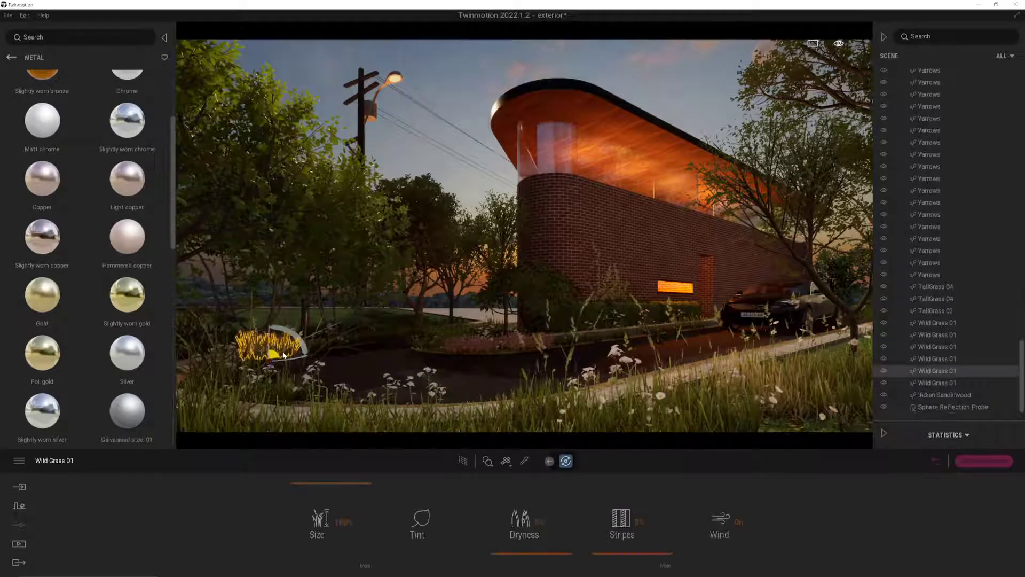
{"action": "key", "text": "Delete"}
Step: Sample the driveway's Paint - Ivory Black material, return to the material categories, and save the project
{"action": "left_click", "coordinate": [524, 461]}
{"action": "left_click", "coordinate": [486, 387]}
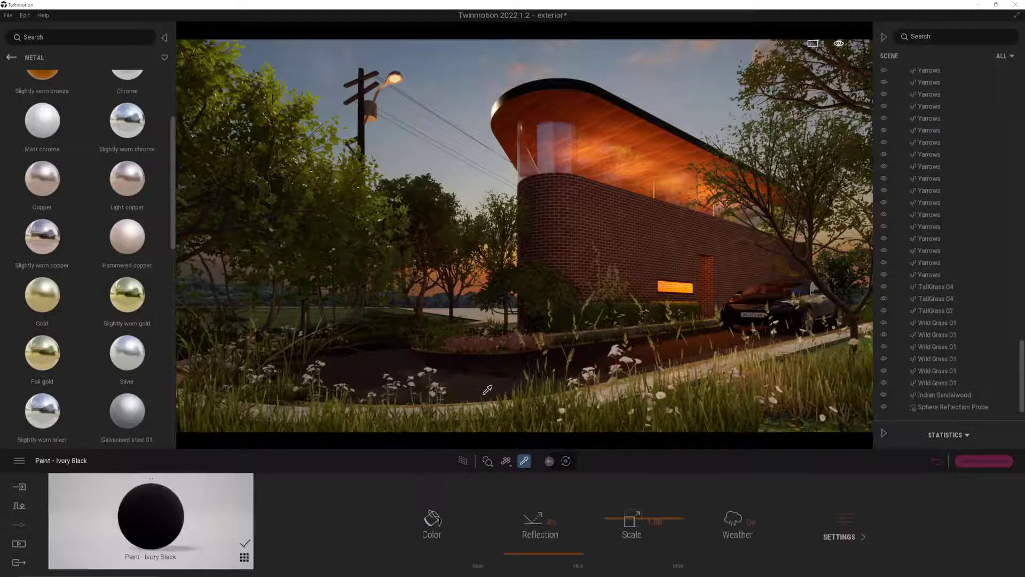
{"action": "left_click", "coordinate": [11, 57]}
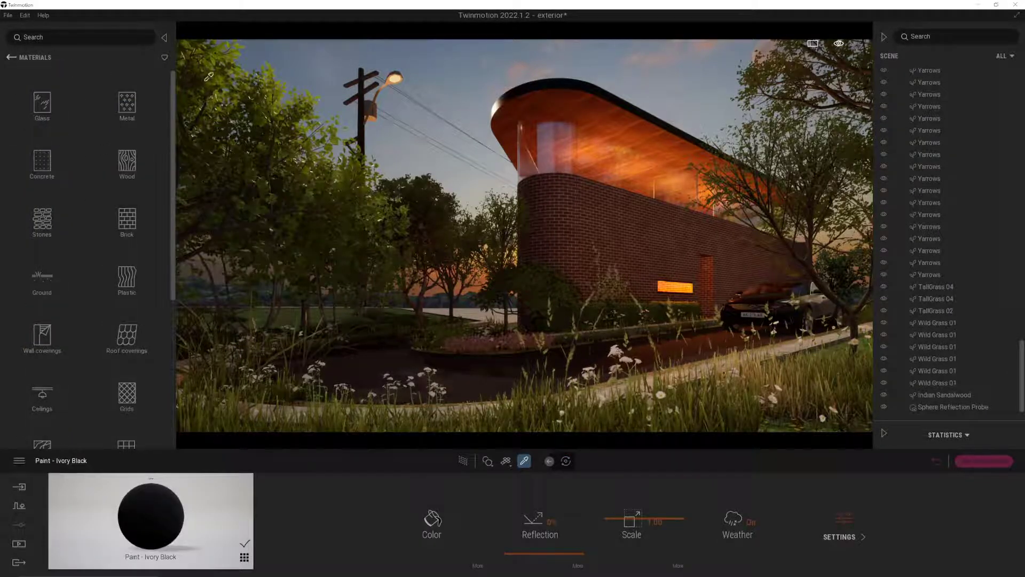
{"action": "key", "text": "ctrl+s"}
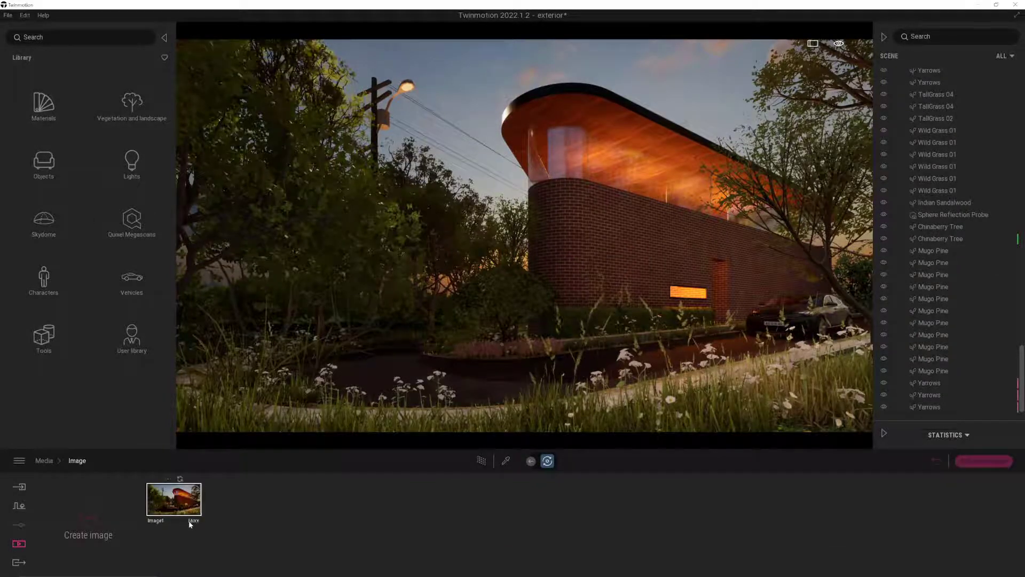
Step: Slightly adjust the skydome's rotation in the lighting settings of Image1
{"action": "left_click", "coordinate": [190, 523]}
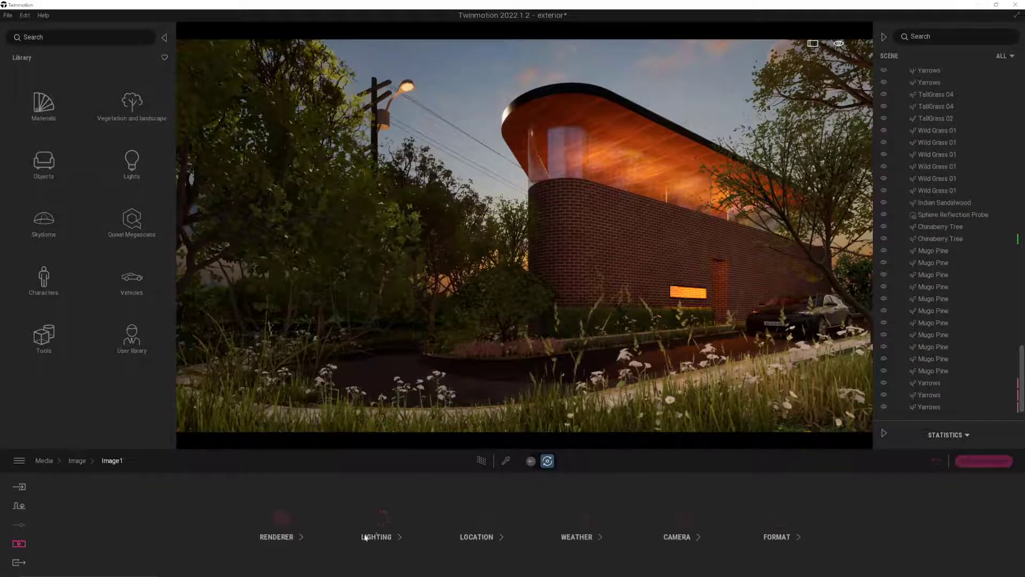
{"action": "left_click", "coordinate": [365, 536]}
{"action": "left_click", "coordinate": [327, 528]}
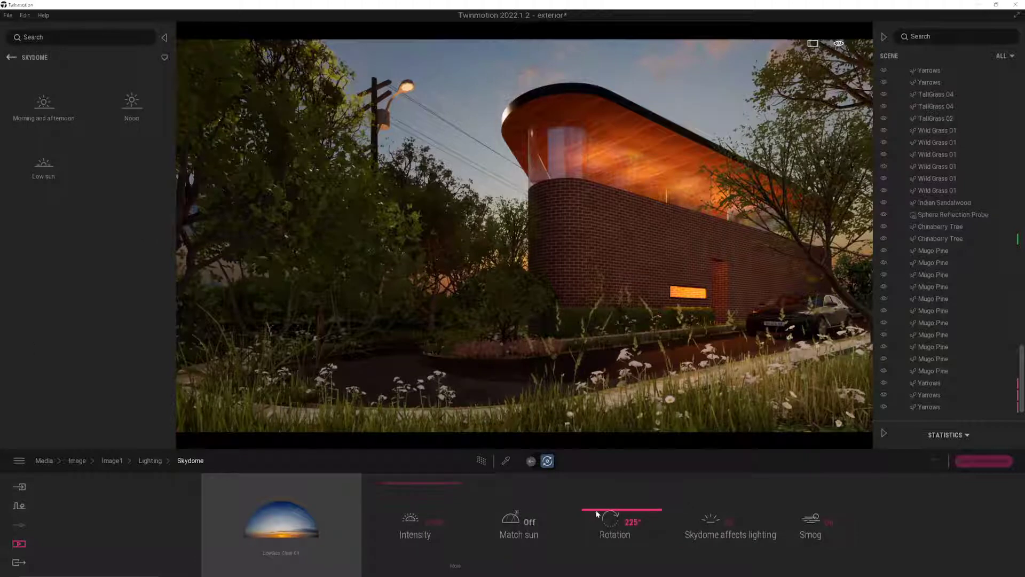
{"action": "mouse_move", "coordinate": [597, 509]}
{"action": "left_mouse_down"}
{"action": "mouse_move", "coordinate": [613, 557]}
{"action": "mouse_move", "coordinate": [605, 510]}
{"action": "left_mouse_up"}
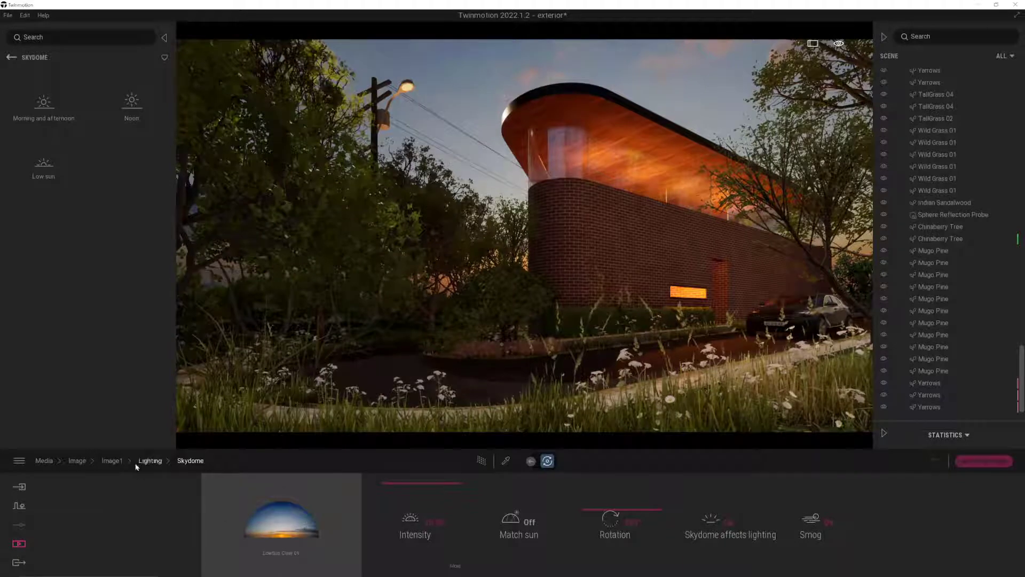
Step: Check the weather, season and growth settings of Image1
{"action": "left_click", "coordinate": [116, 460]}
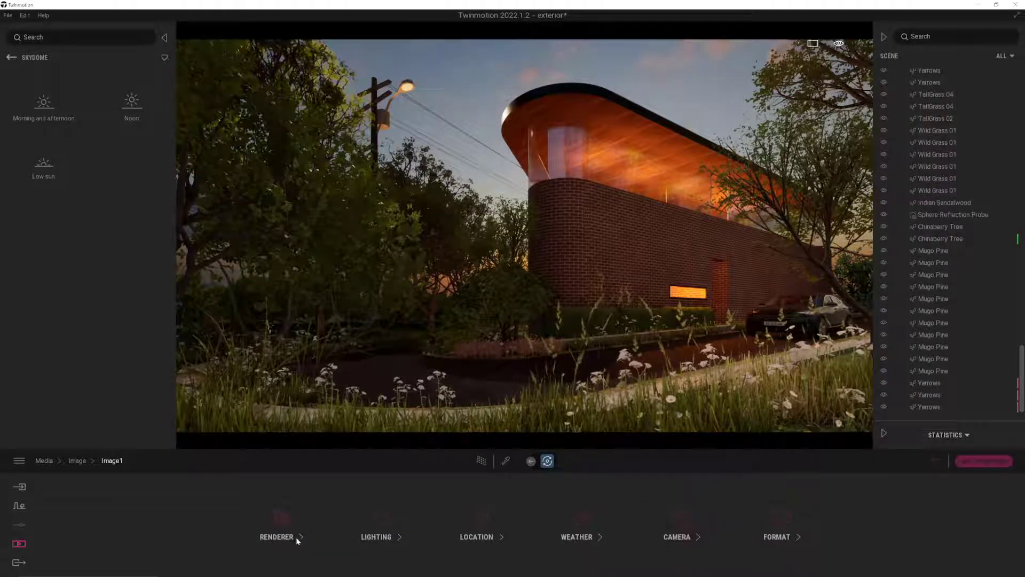
{"action": "left_click", "coordinate": [568, 533]}
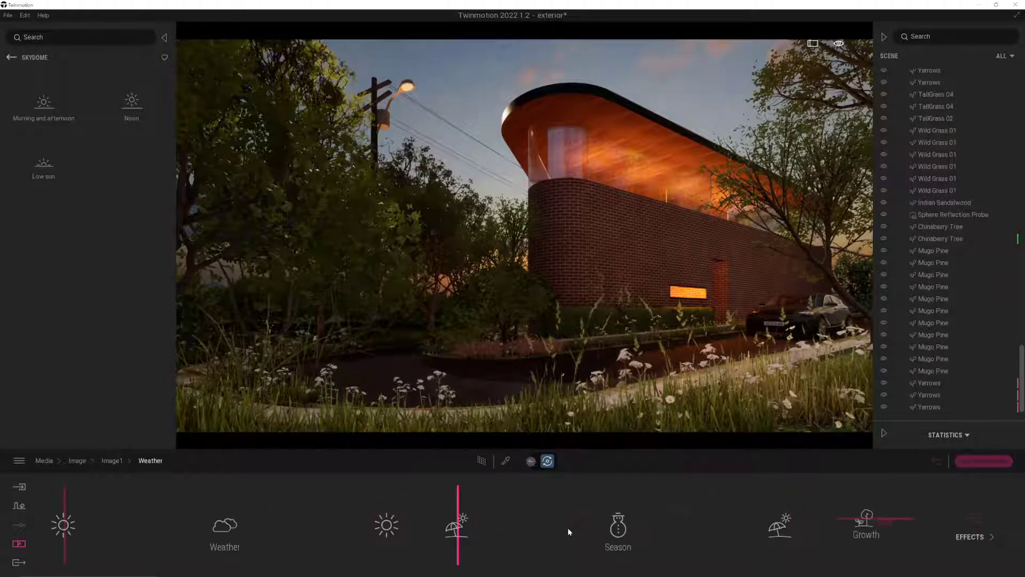
{"action": "left_click_drag", "start_coordinate": [80, 534], "coordinate": [19, 545]}
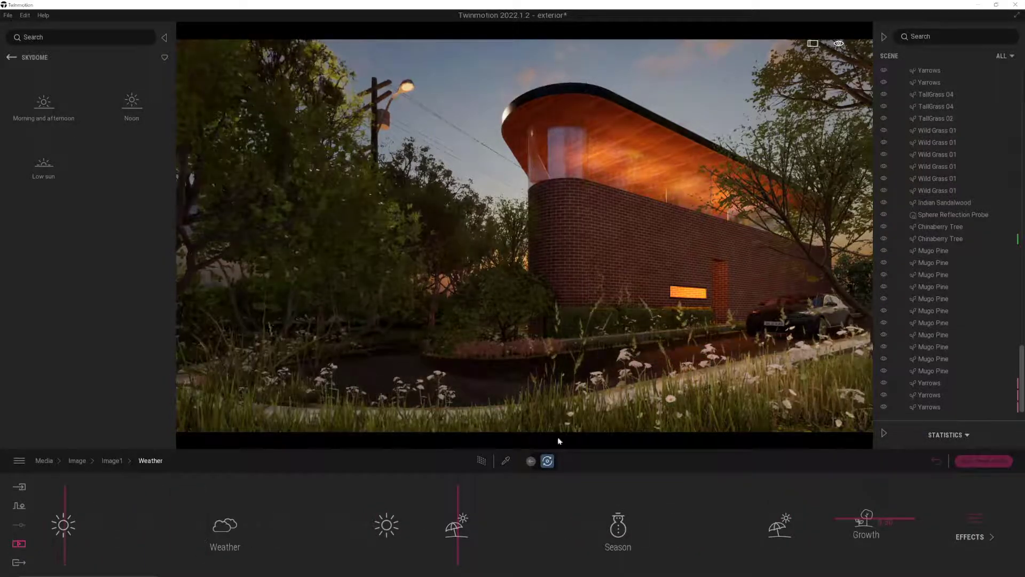
Step: Export Image1 as a local image into the curveHouse folder in Downloads
{"action": "left_click", "coordinate": [18, 562]}
{"action": "left_click", "coordinate": [235, 523]}
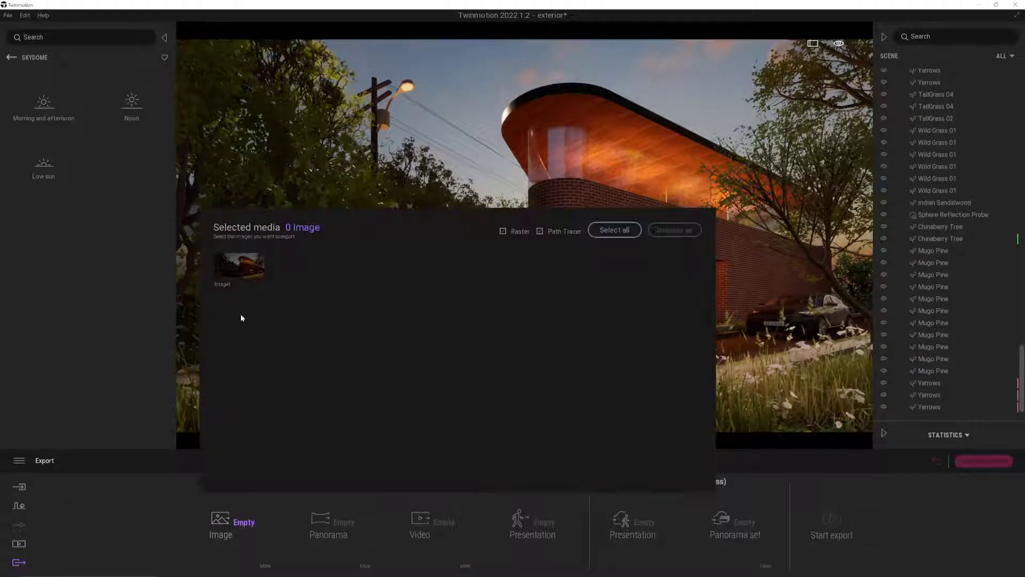
{"action": "left_click", "coordinate": [240, 267]}
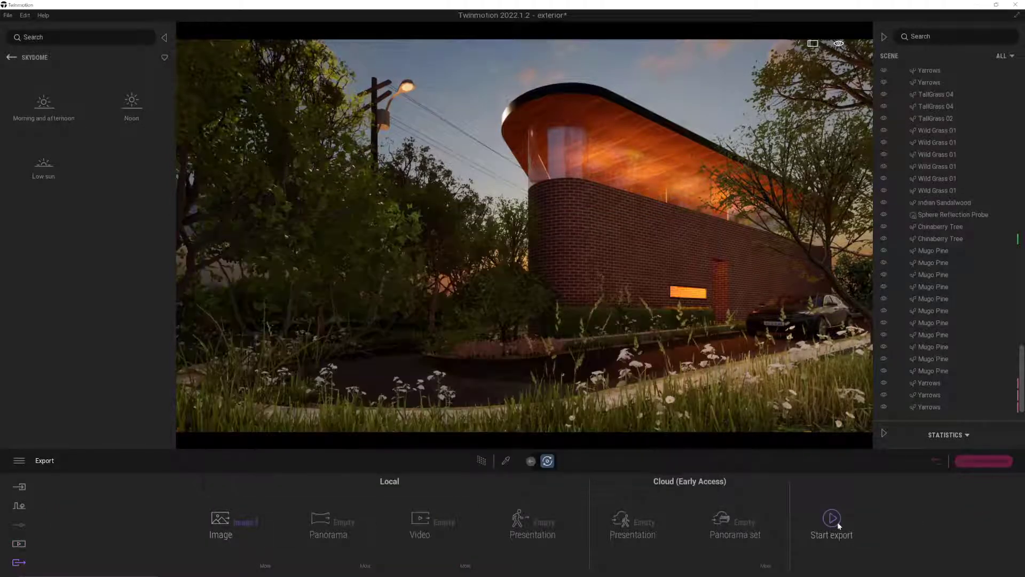
{"action": "left_click", "coordinate": [832, 518]}
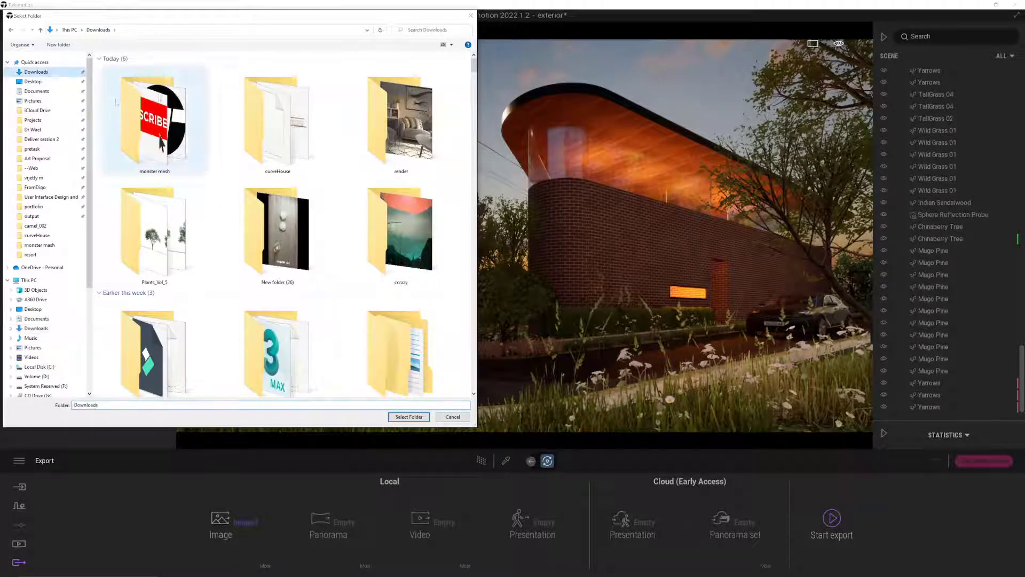
{"action": "right_click", "coordinate": [218, 101]}
{"action": "double_click", "coordinate": [278, 143]}
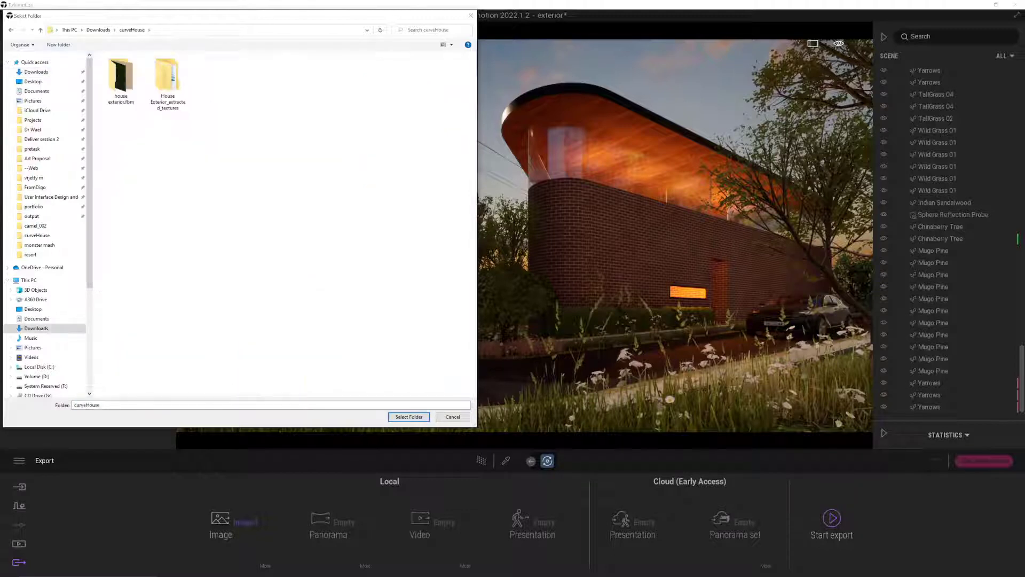
{"action": "left_click", "coordinate": [406, 417]}
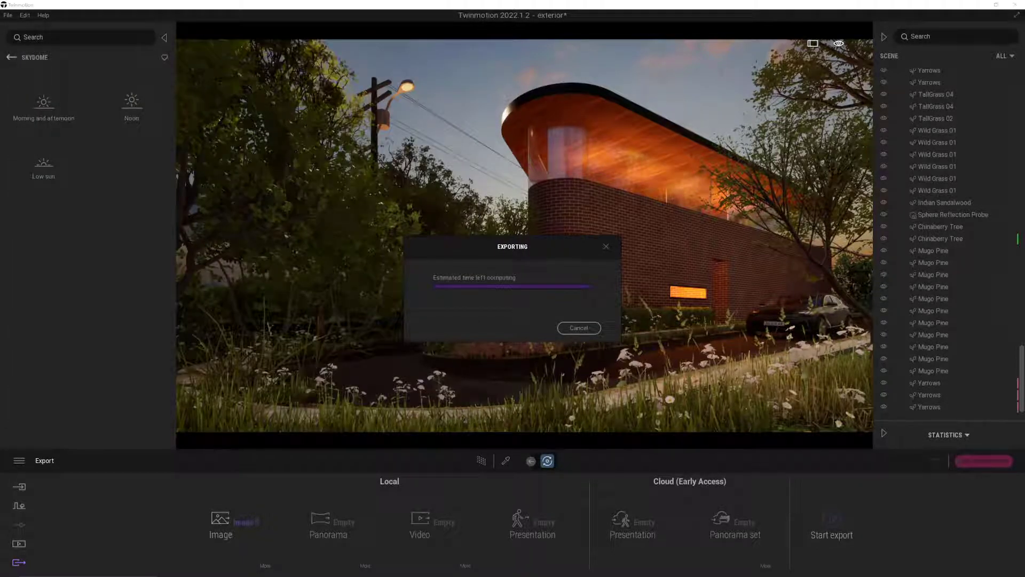